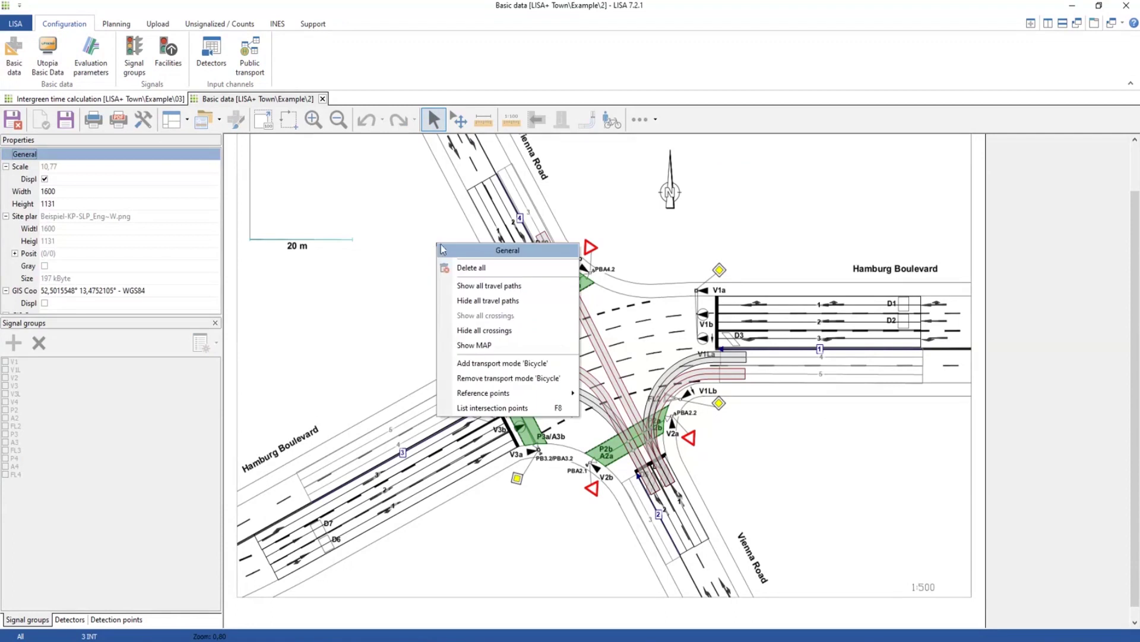
Show all travel paths in the intersection plan and select the path from Leg 4, Lane 2 to Leg 1, Lane 4.
left_click(483, 286)
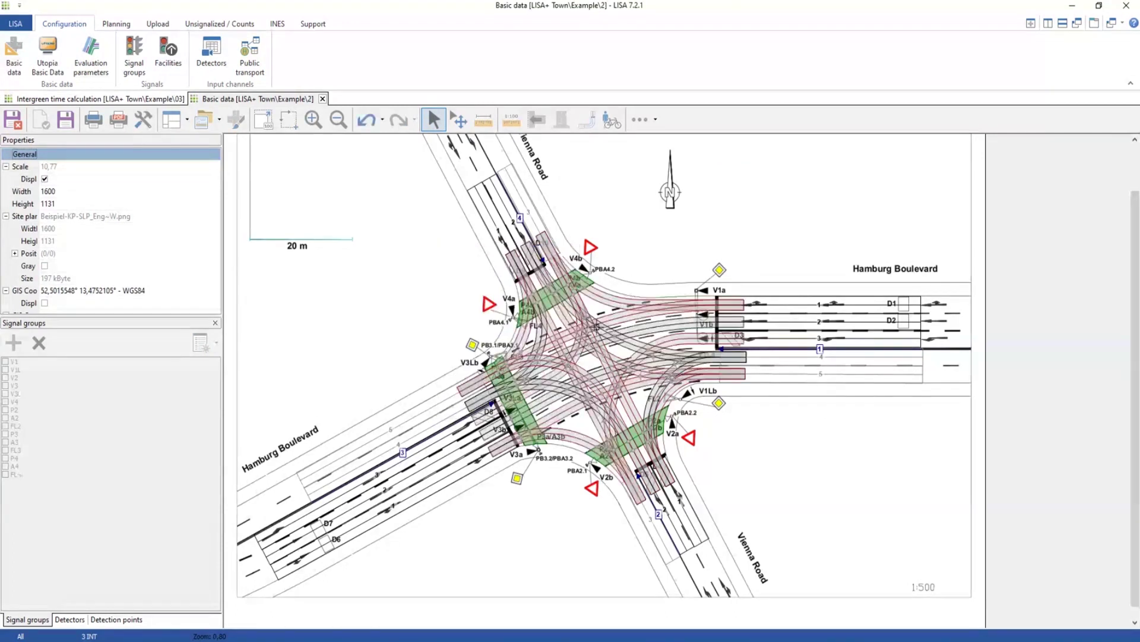
scroll(594, 347, "up", 1)
left_click(615, 389)
left_click(615, 389)
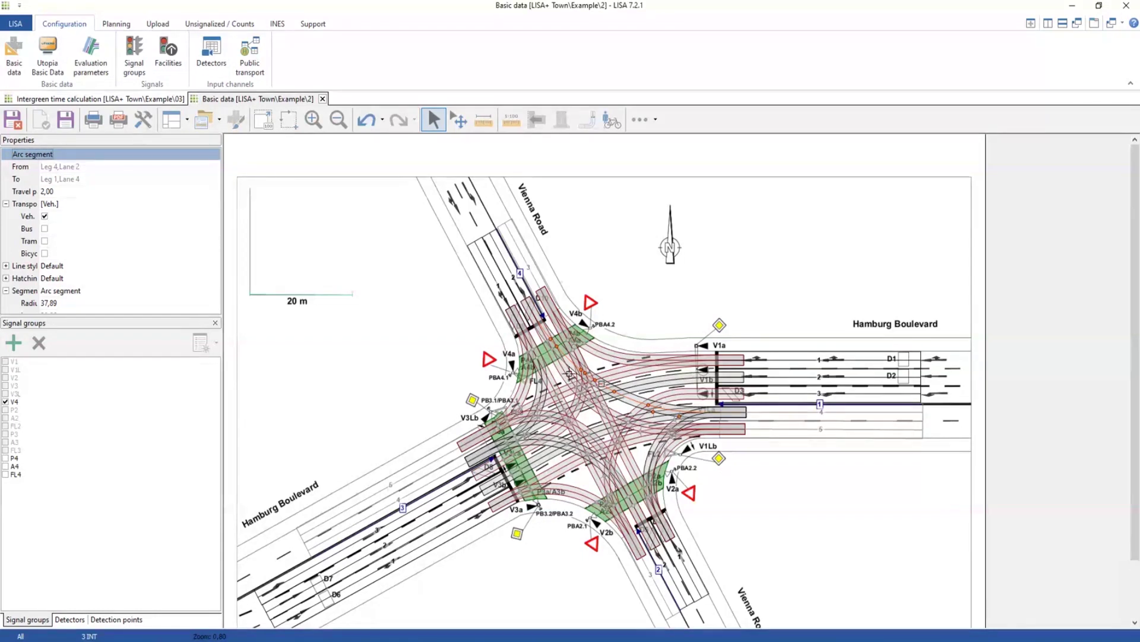
Generate the conflict rows in the empty intergreen time calculation of Example\03 and look through the filled table.
left_click(142, 100)
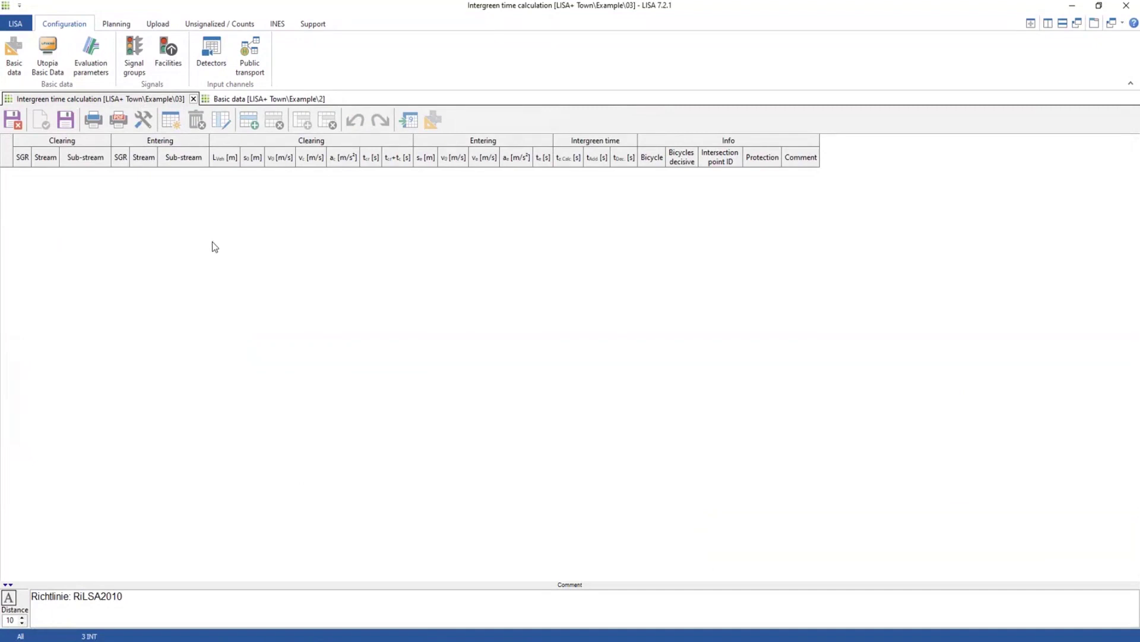
left_click(168, 125)
left_click(609, 349)
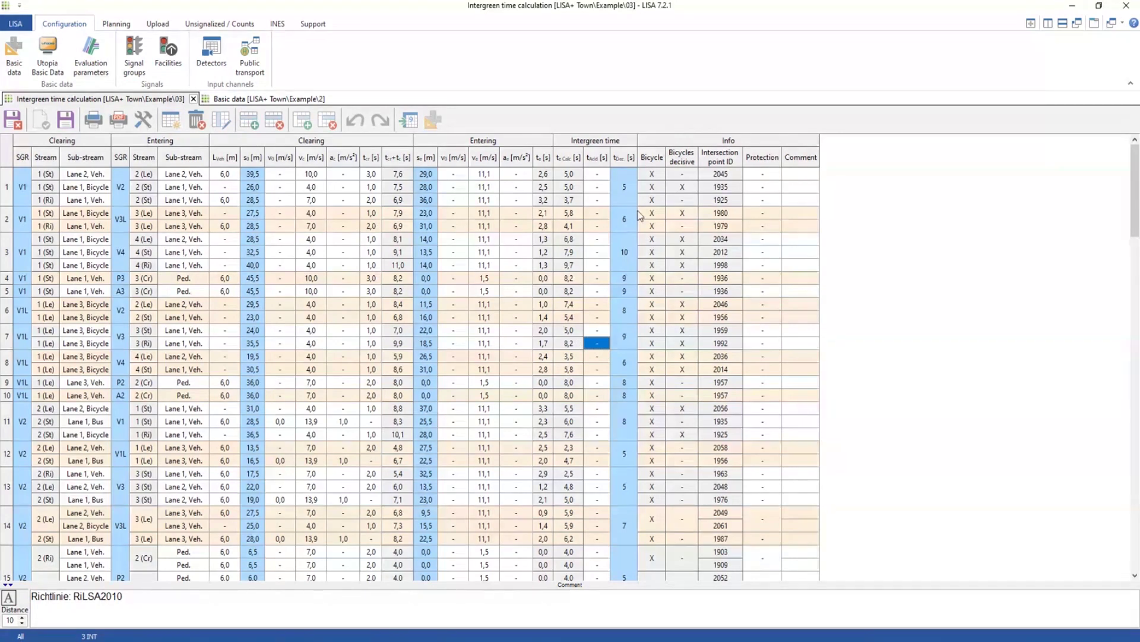
scroll(553, 208, "down", 1)
scroll(554, 208, "up", 1)
left_click(545, 239)
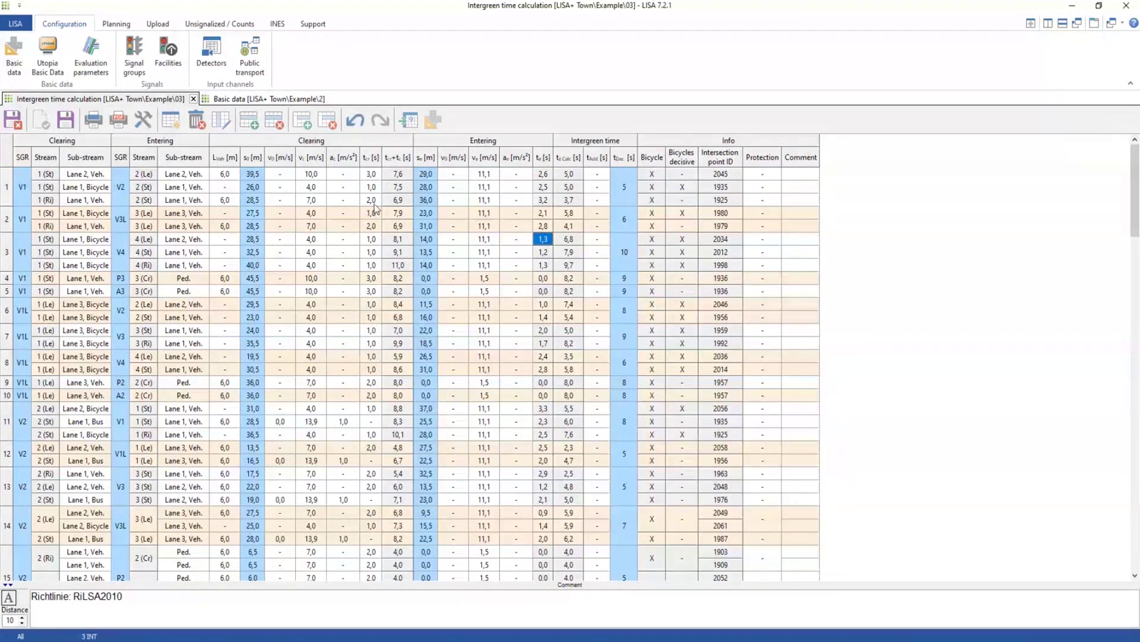
Examine the V1–V2 conflict's sub-streams, vehicle length, calculated and decisive intergreen times, and decisive bicycle marking.
left_click(22, 187)
left_click(123, 186)
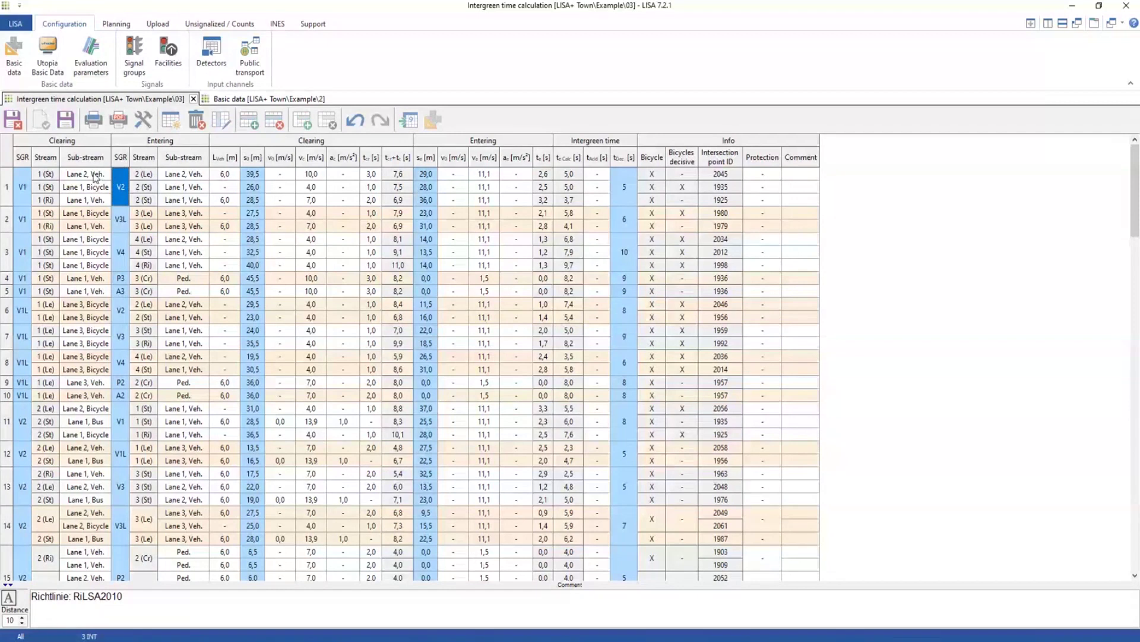
left_click(99, 177)
left_click(102, 188)
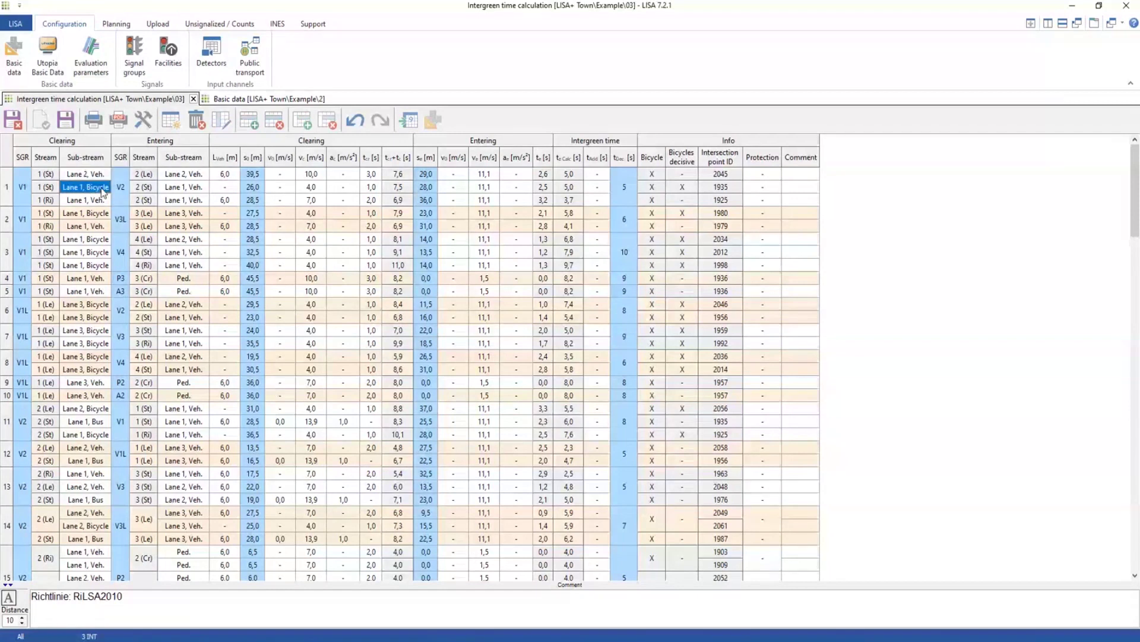
left_click(89, 177)
left_click(93, 189)
left_click(231, 185)
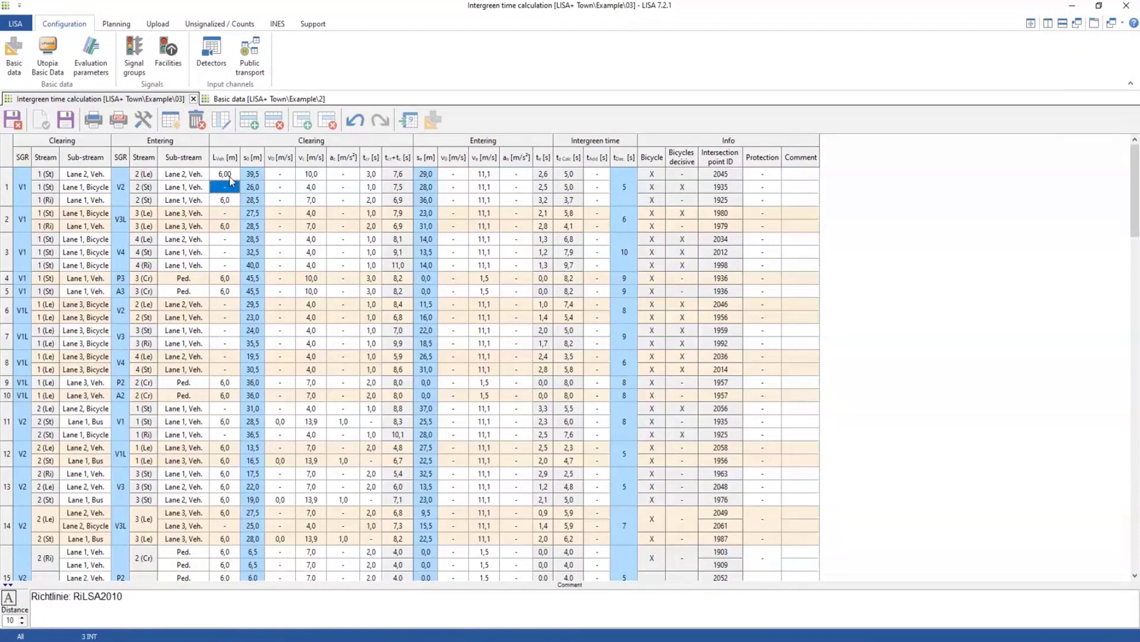
left_click(230, 176)
left_click(624, 192)
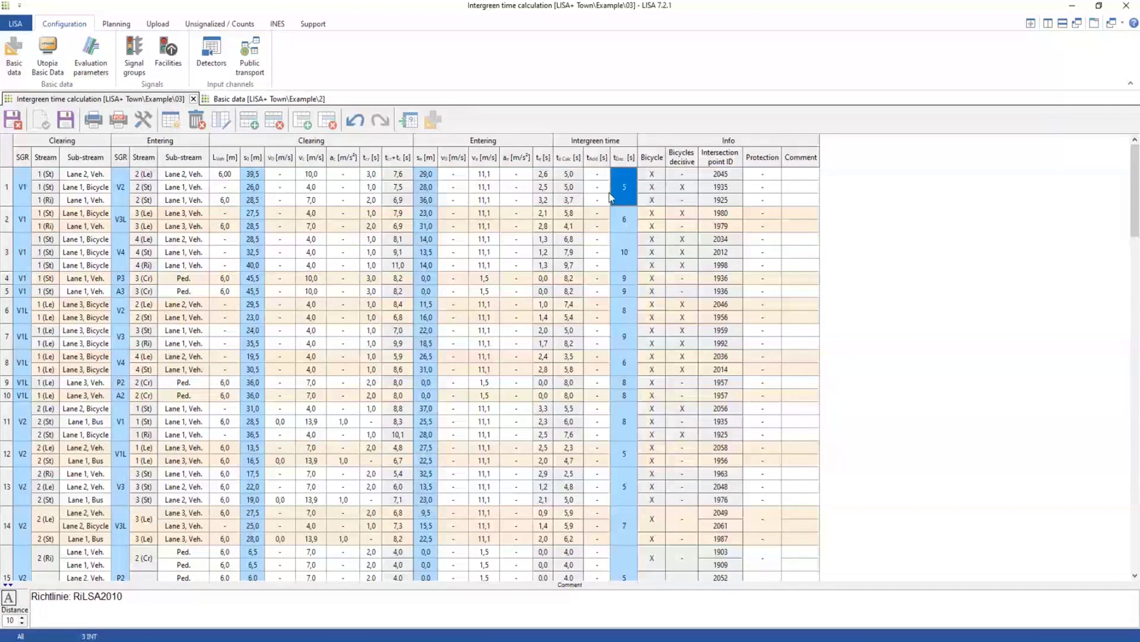
left_click(566, 189)
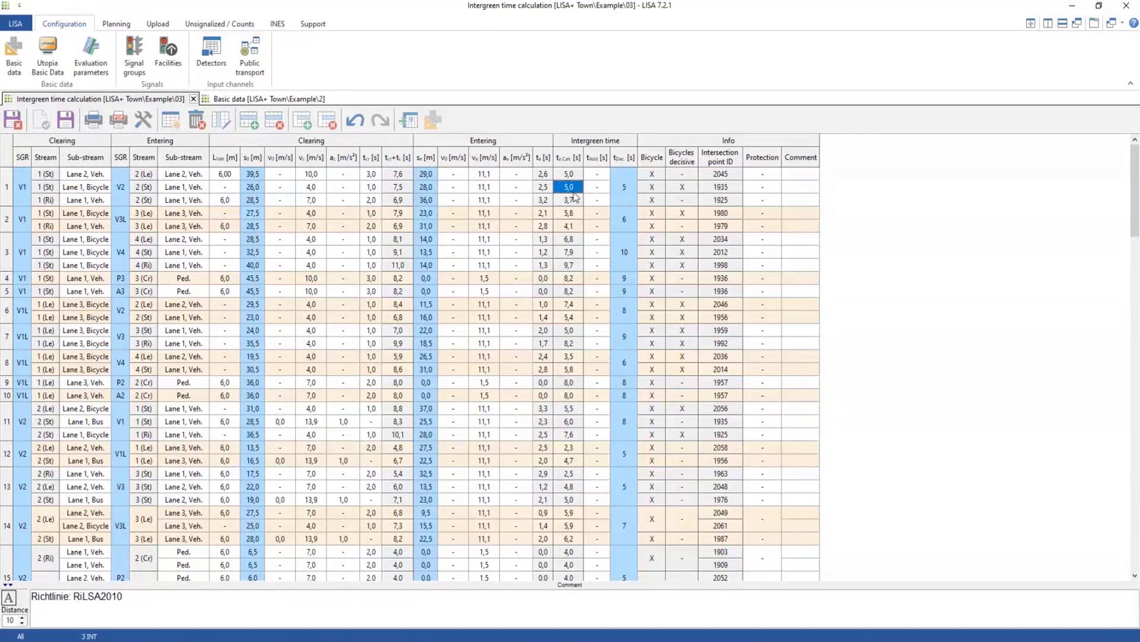
left_click(686, 189)
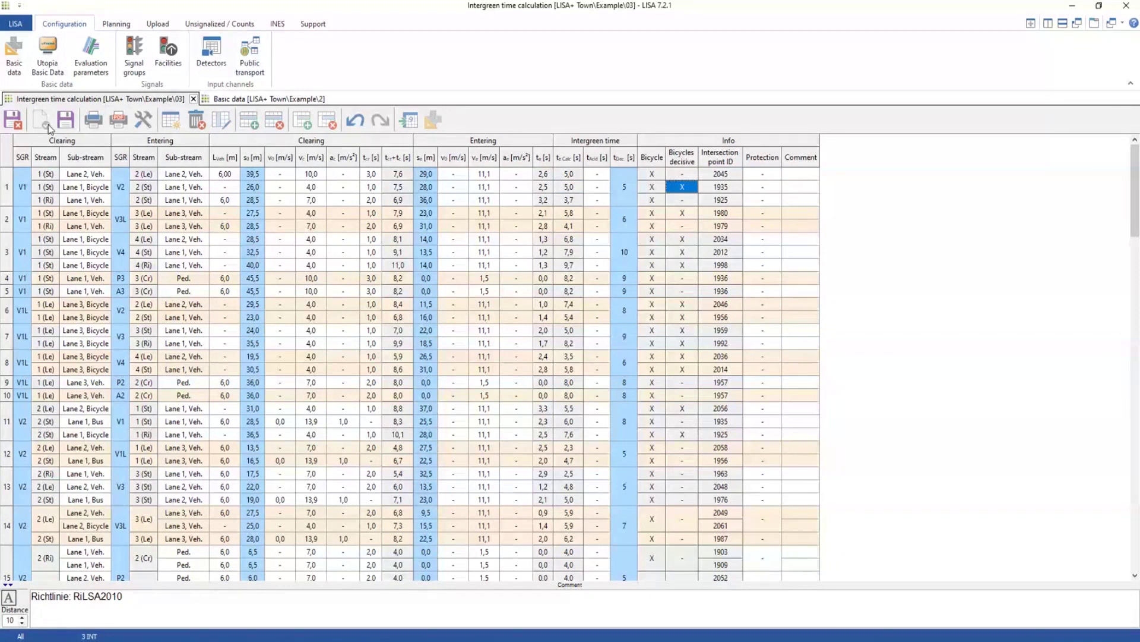
Save the generated intergreen time calculation and look through its rows.
left_click(67, 120)
scroll(837, 189, "down", 1)
scroll(839, 193, "up", 1)
Set the clearing vehicle length of the V1–V2 conflict's Lane 2, Veh. sub-stream to 12 m and check its recalculated times.
left_click(249, 185)
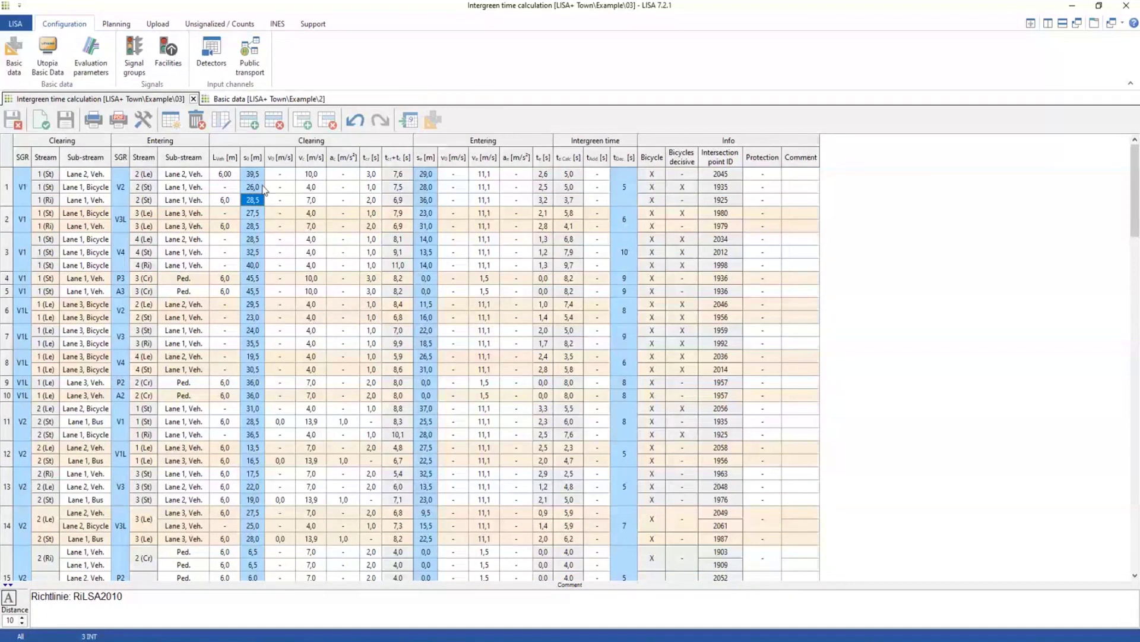
left_click(232, 177)
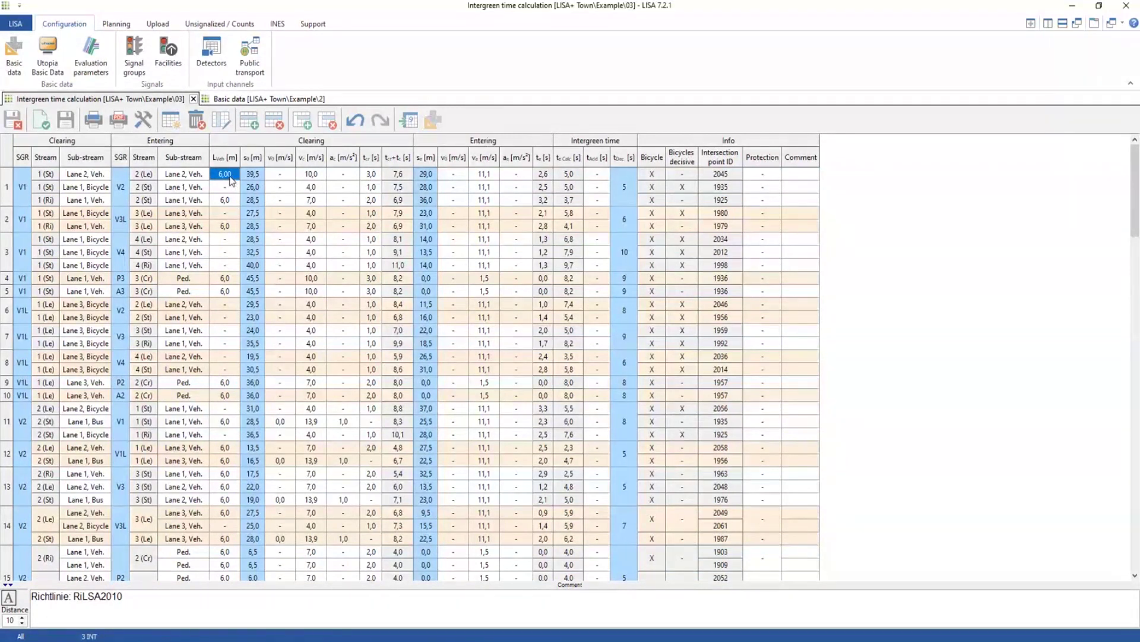
left_click(230, 176)
type("12")
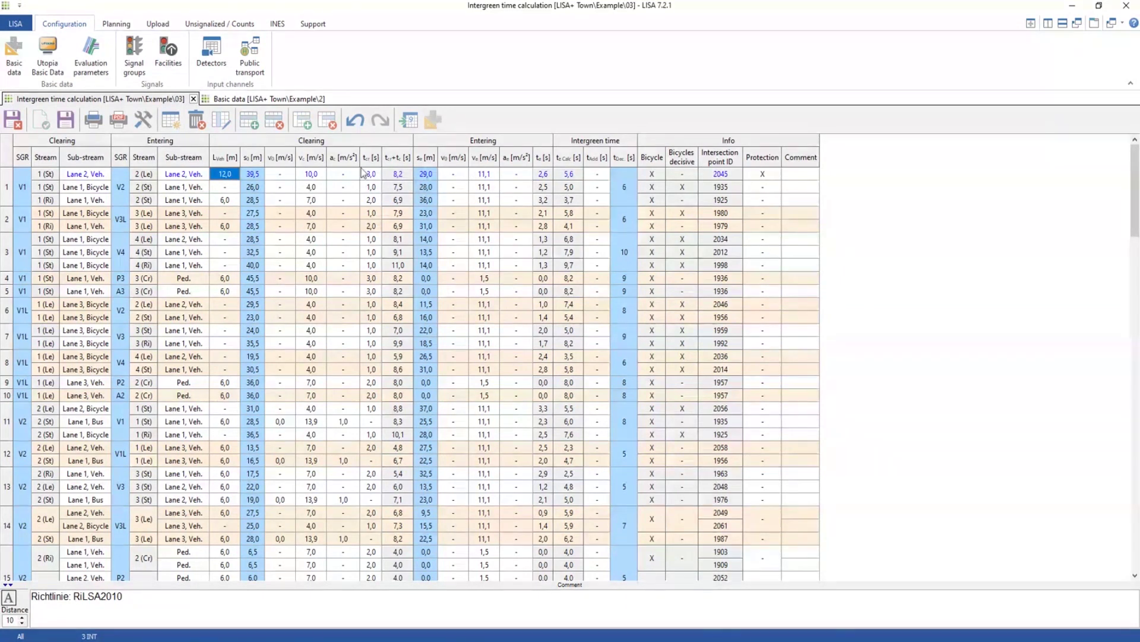
left_click(544, 176)
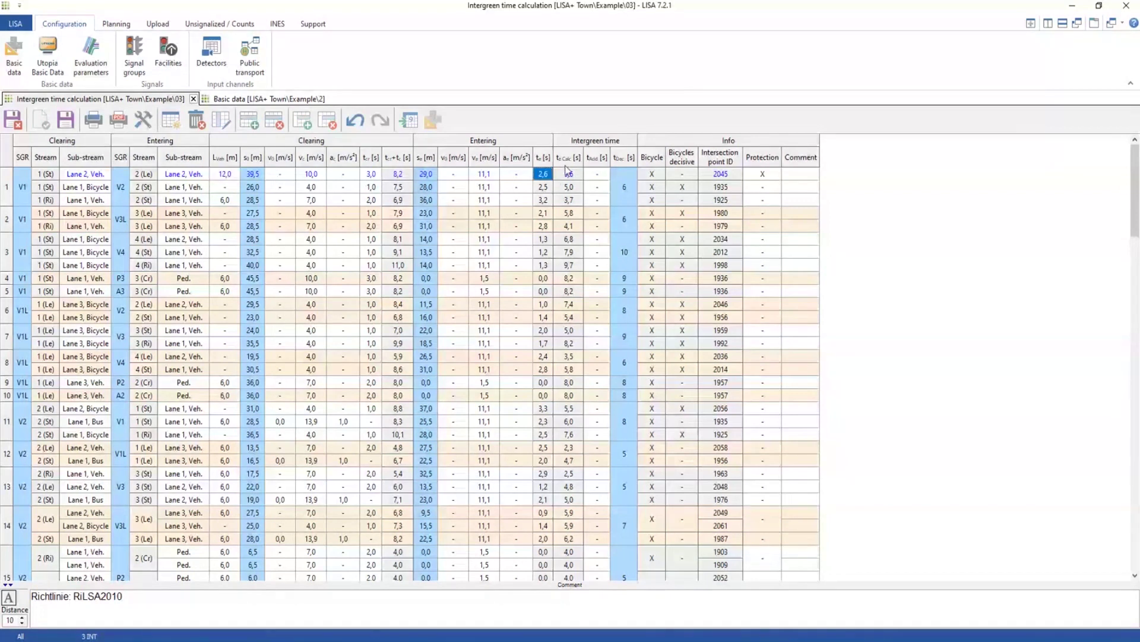
left_click(571, 178)
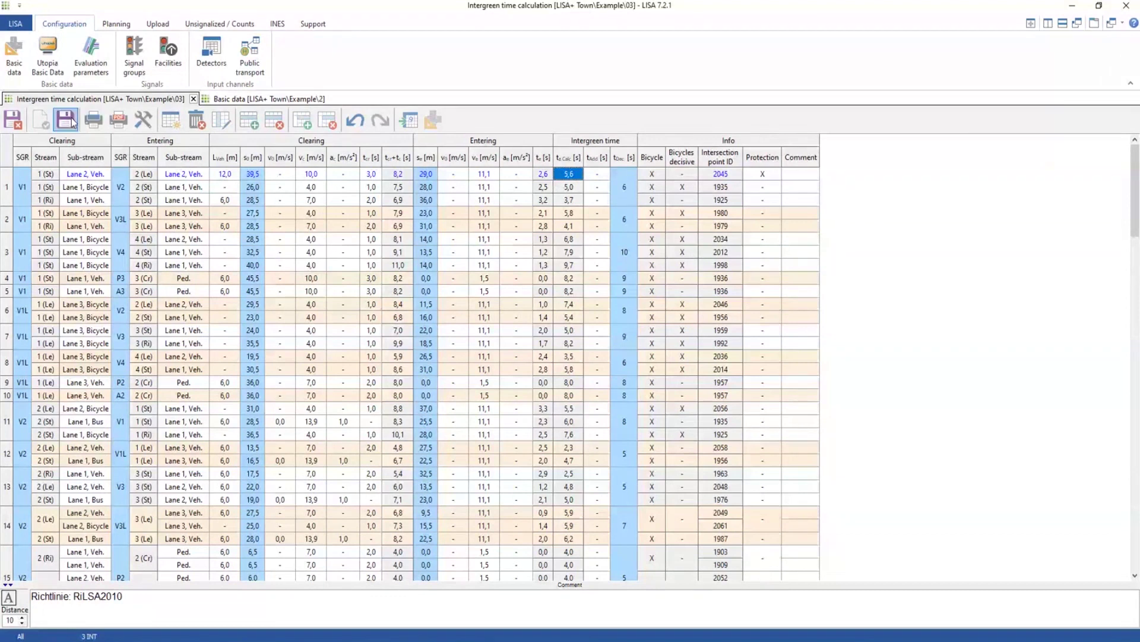
Open the basic data plan of Example\03 from the intergreen table and close the basic data of Example\2.
left_click(429, 122)
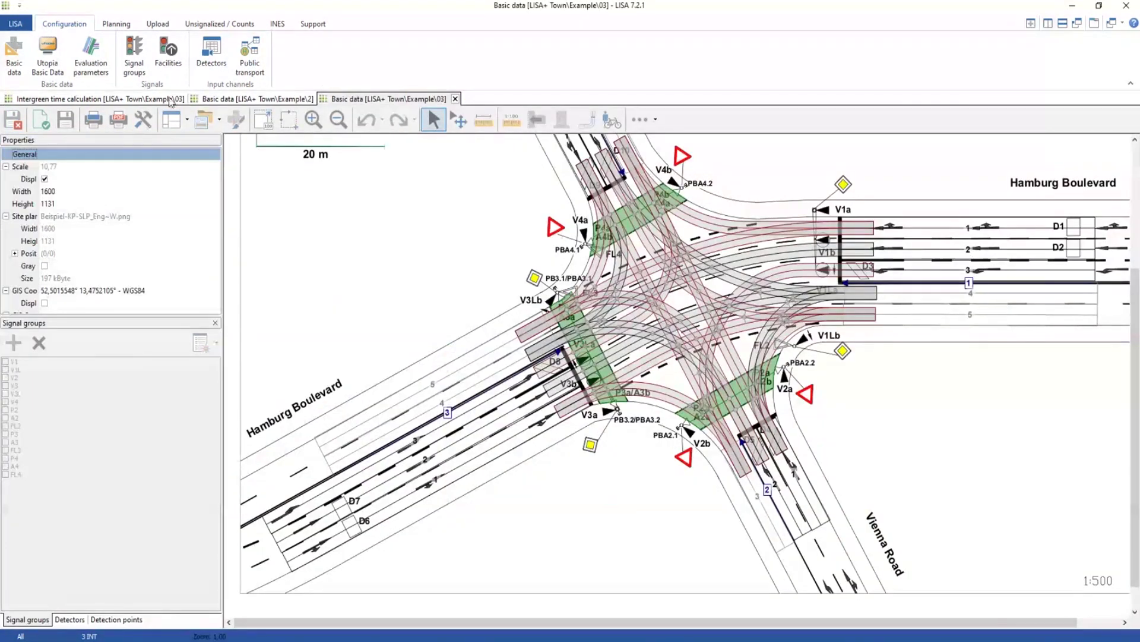
left_click(262, 99)
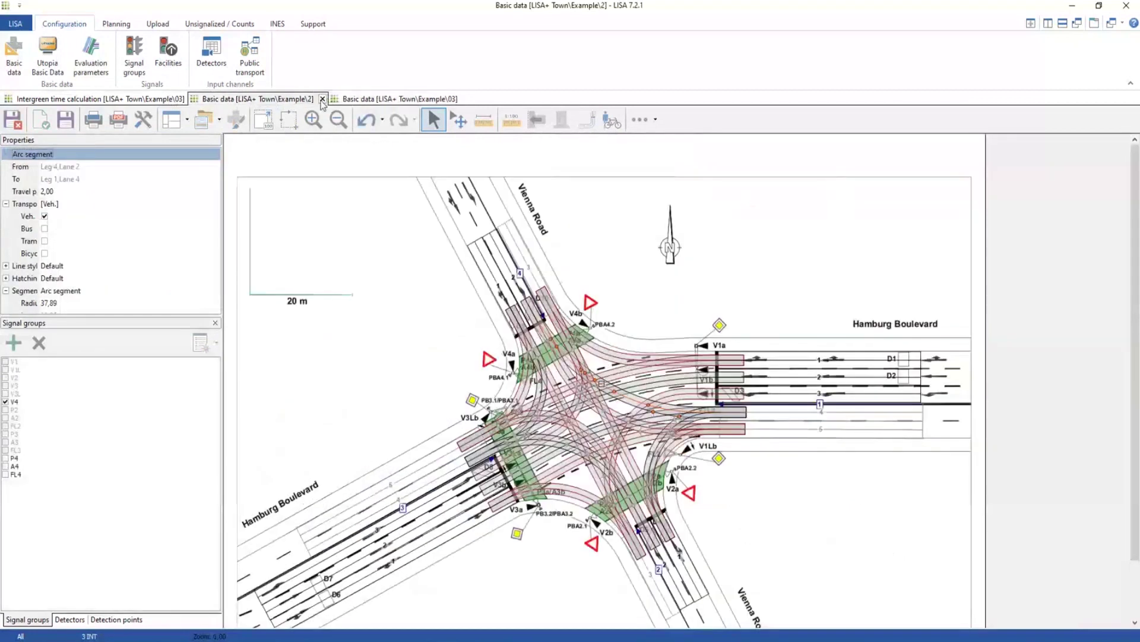
left_click(323, 99)
left_click(611, 353)
Arrange the Example\03 plan and intergreen table side by side and locate the V1L rows' intersection points in the plan.
left_click(292, 98)
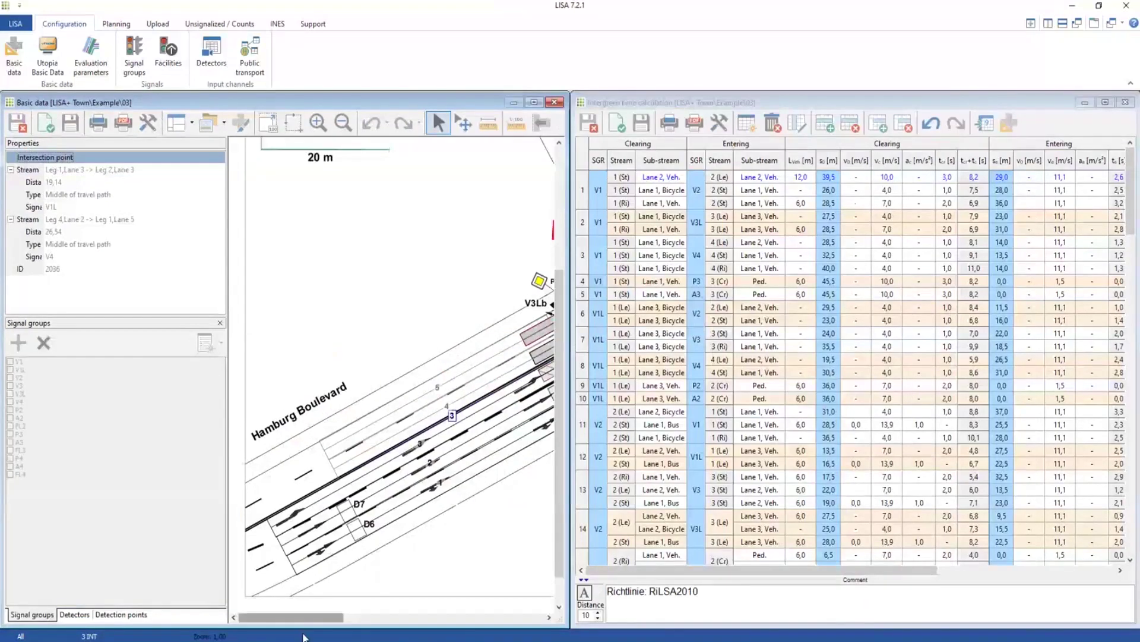
left_click_drag(291, 617, 371, 618)
left_click(665, 323)
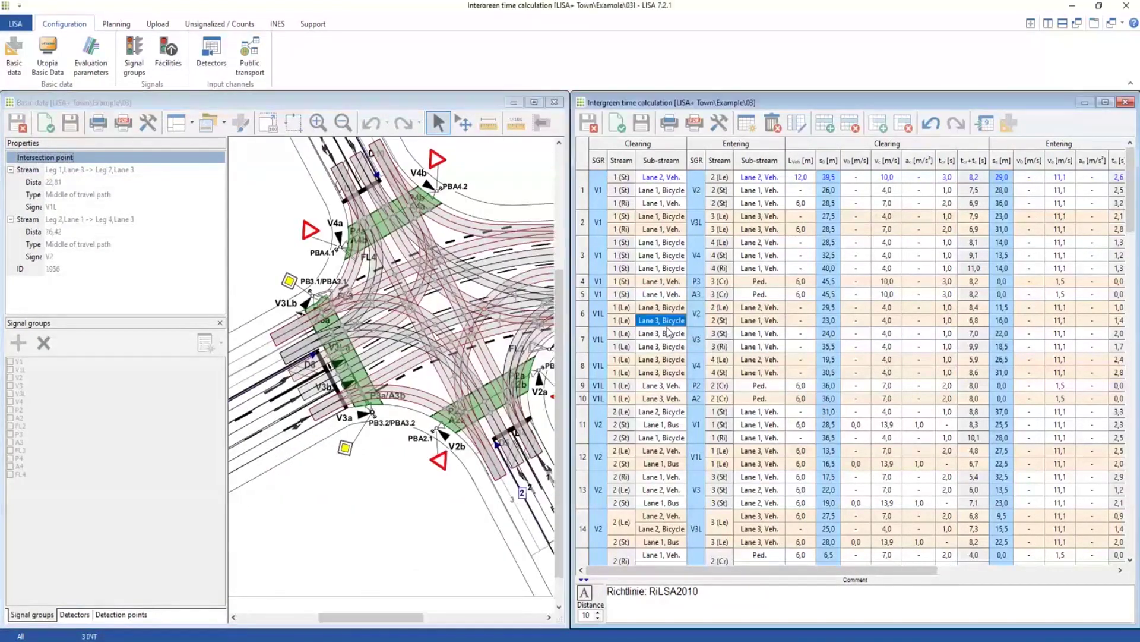
left_click(666, 335)
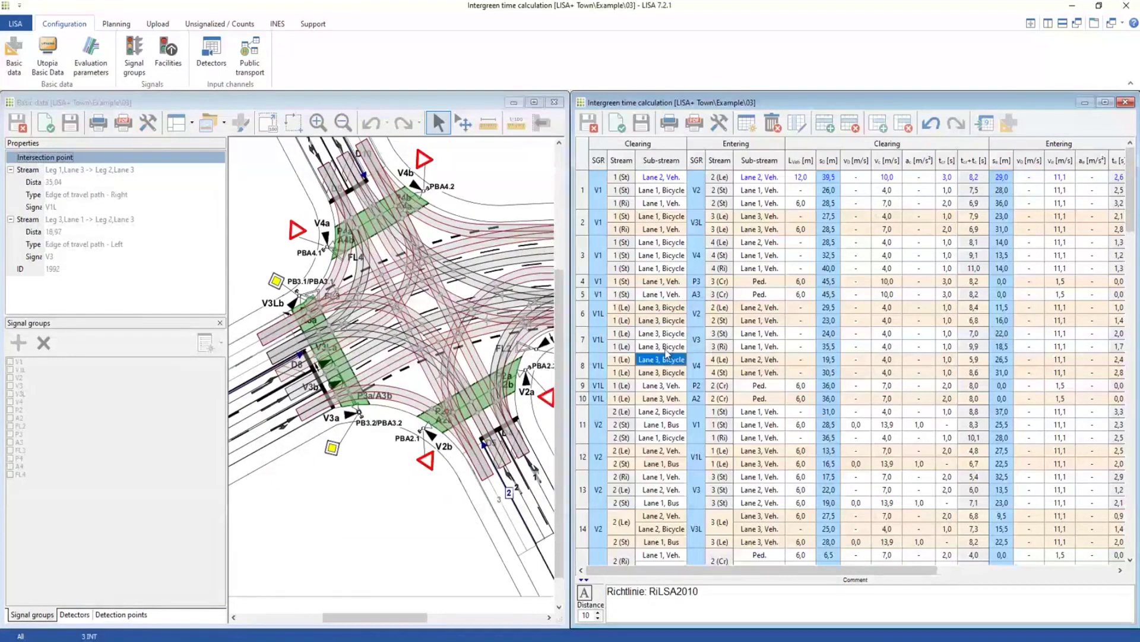
left_click(668, 346)
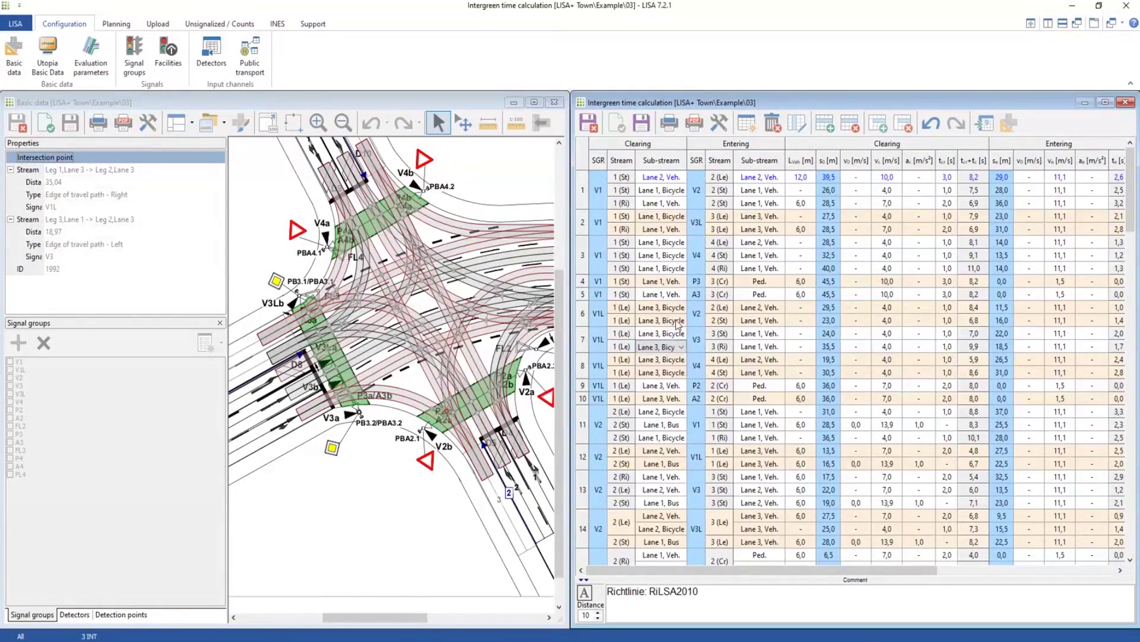
left_click(673, 313)
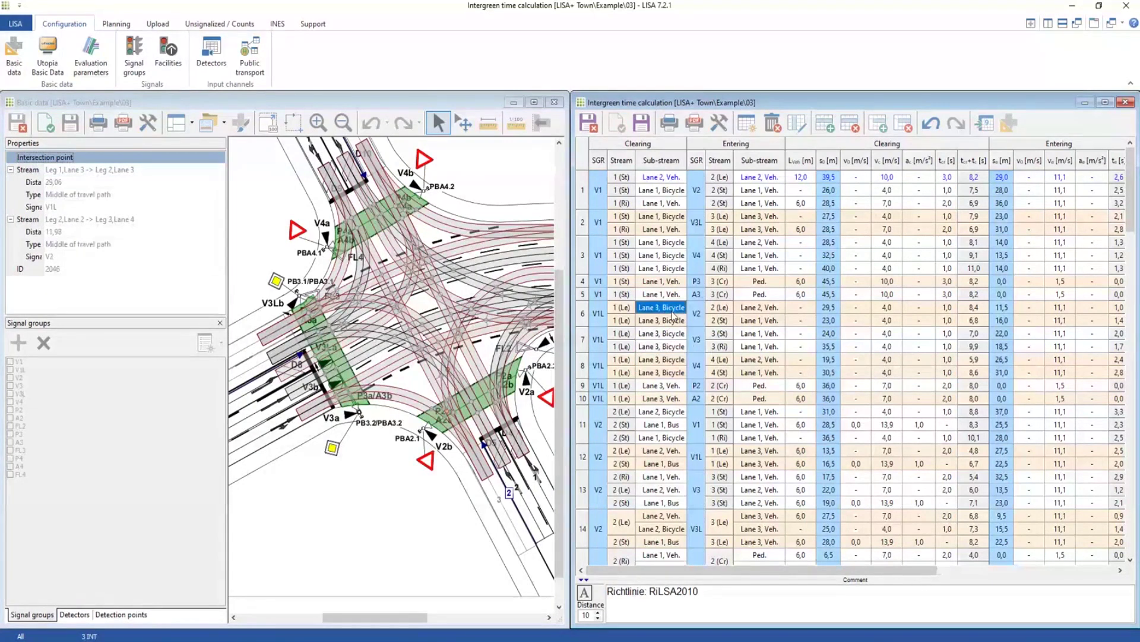
left_click(666, 359)
left_click(666, 385)
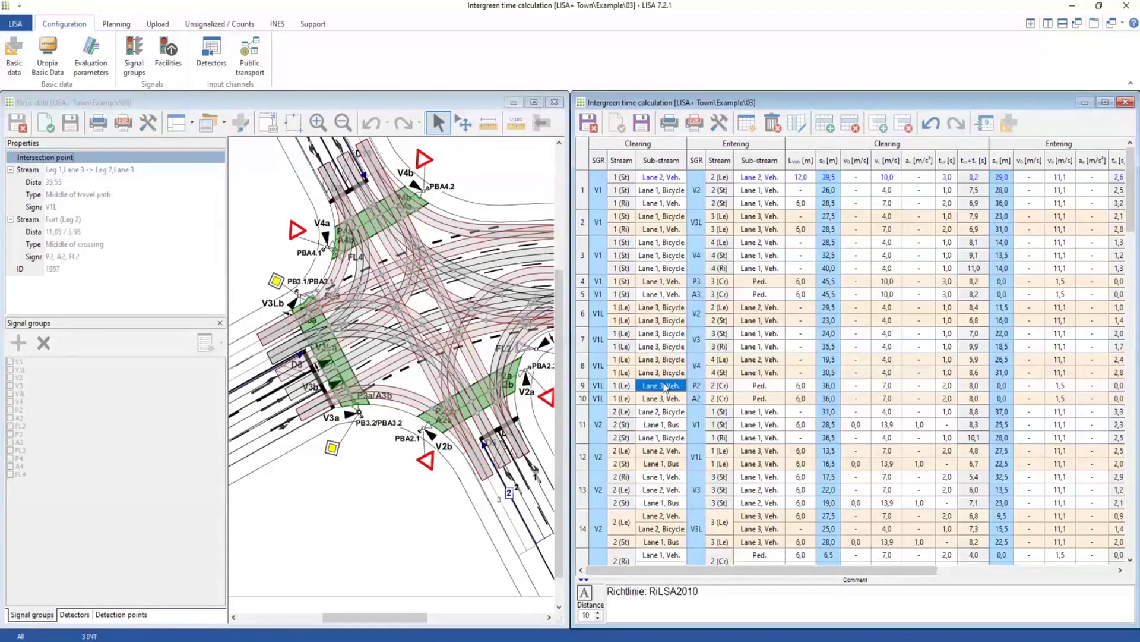
left_click(669, 336)
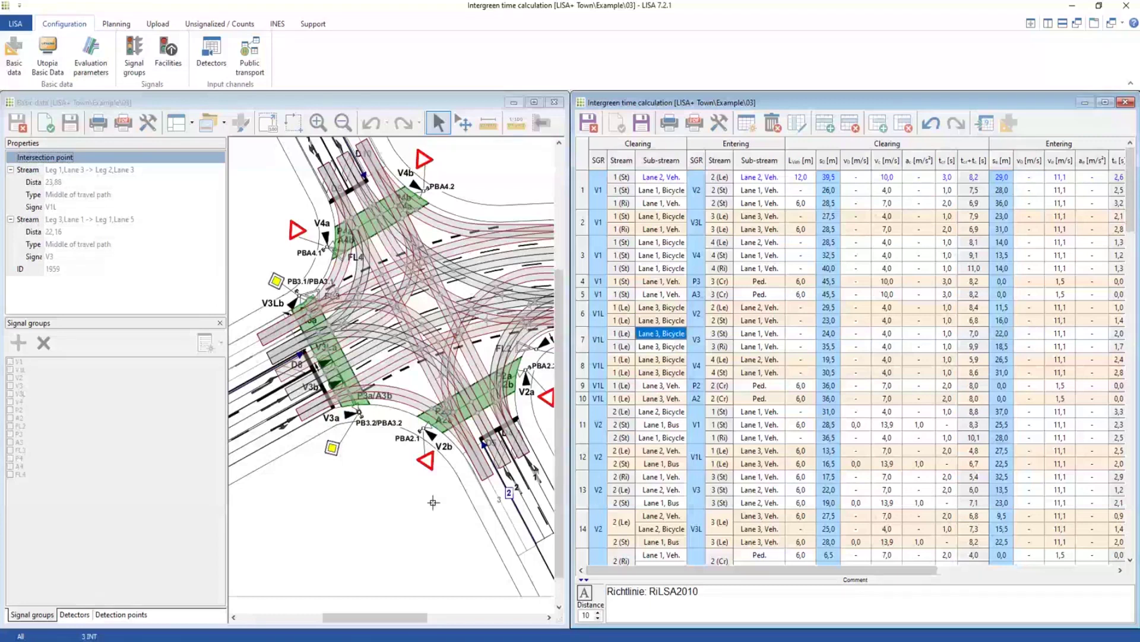
Widen the plan's drawing area and locate the intersection points of further V1L rows and the V1–P3 and V1–A3 rows.
left_click_drag(226, 456, 146, 457)
left_click(669, 333)
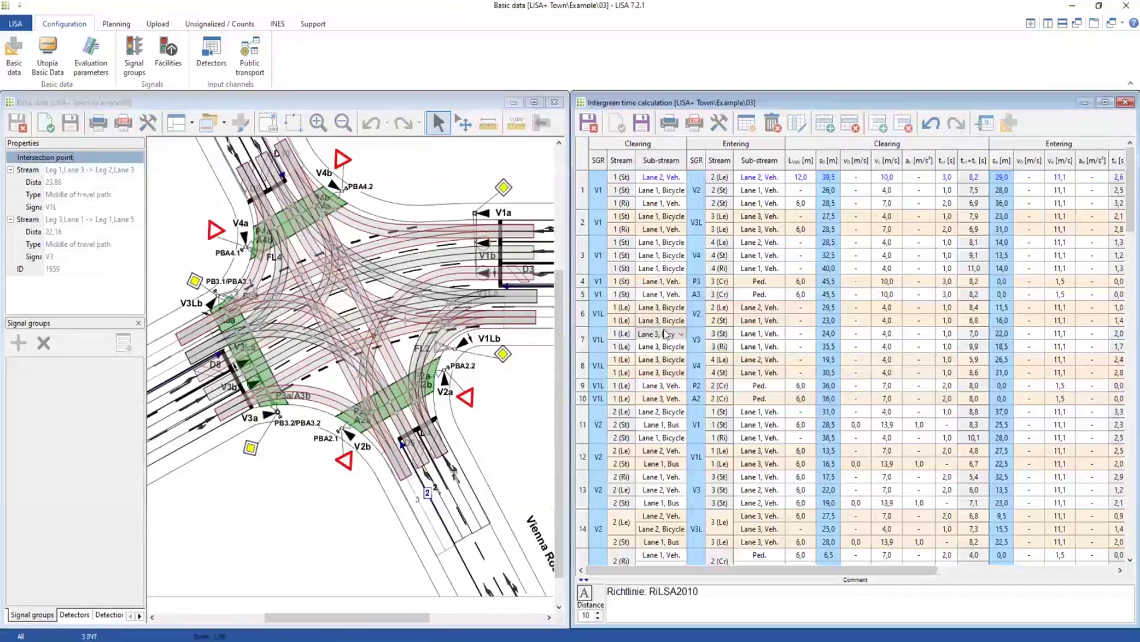
left_click(663, 326)
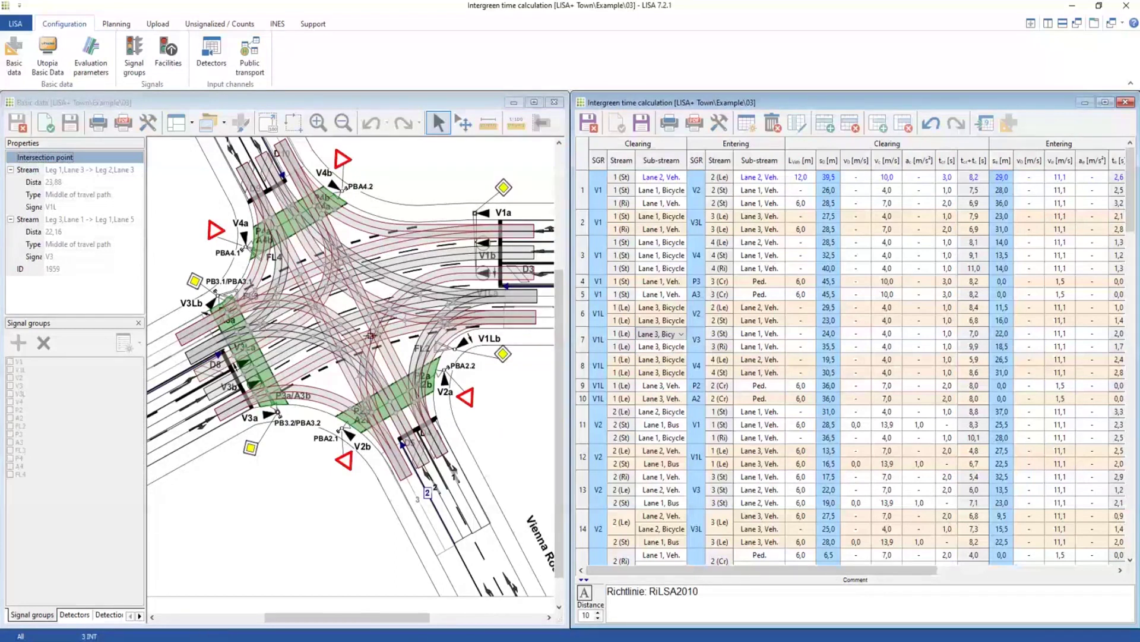
left_click(663, 348)
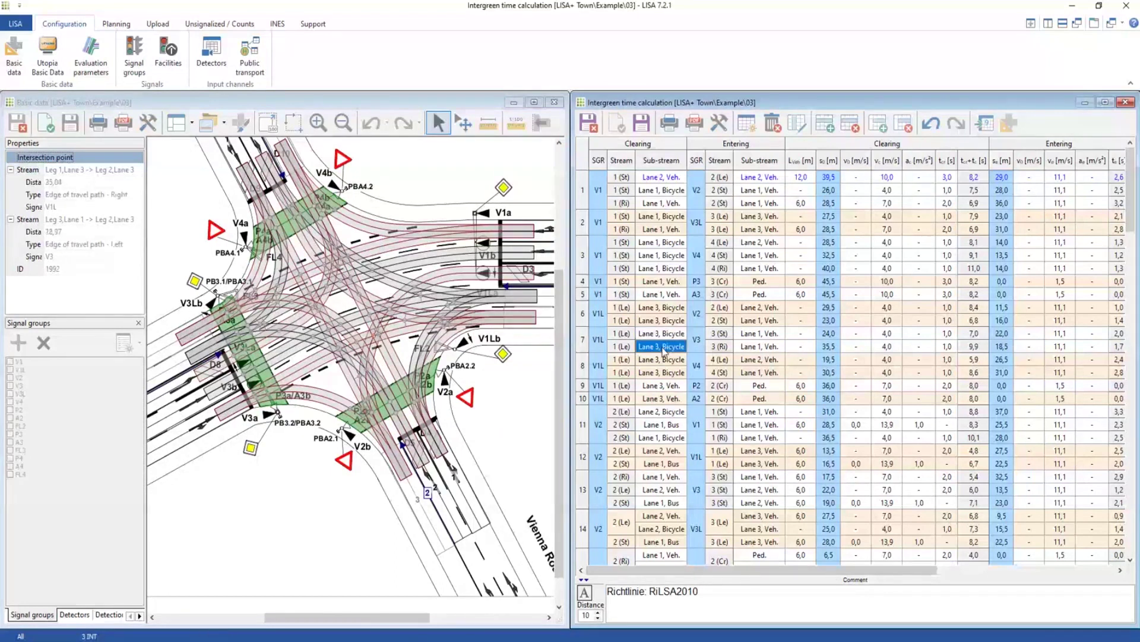
left_click(668, 307)
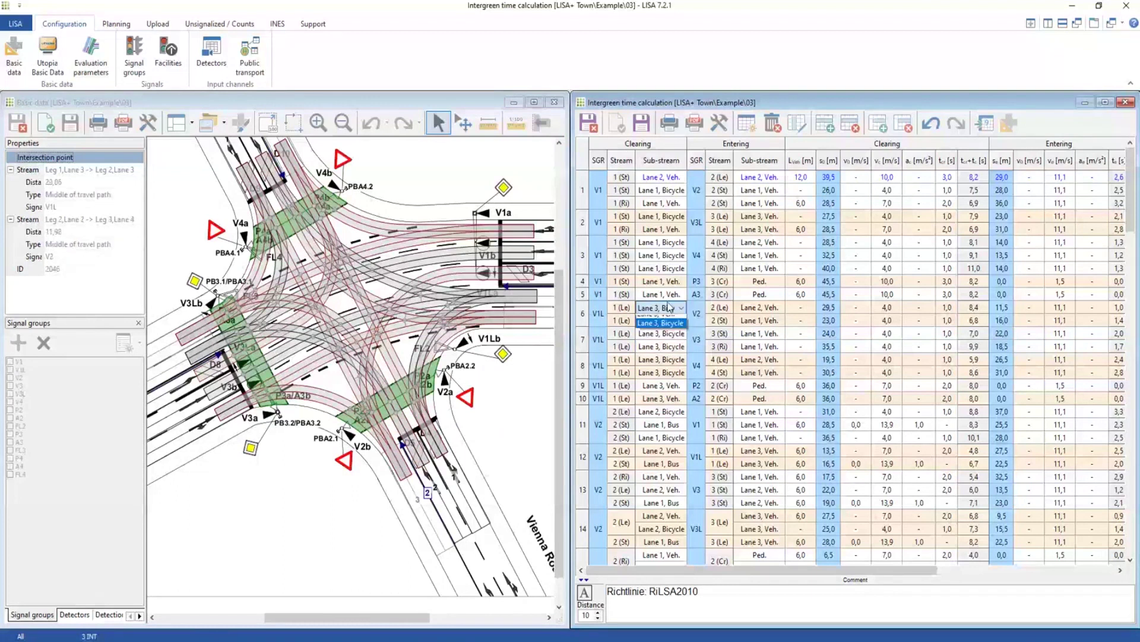
left_click(669, 307)
left_click(671, 294)
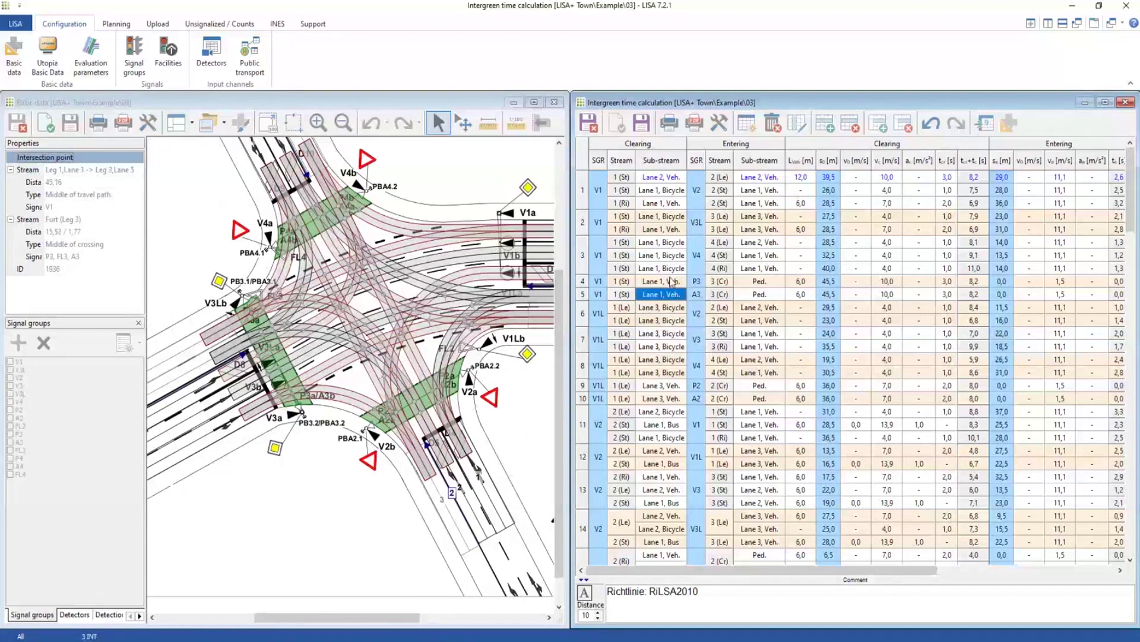
left_click(671, 282)
left_click(683, 297)
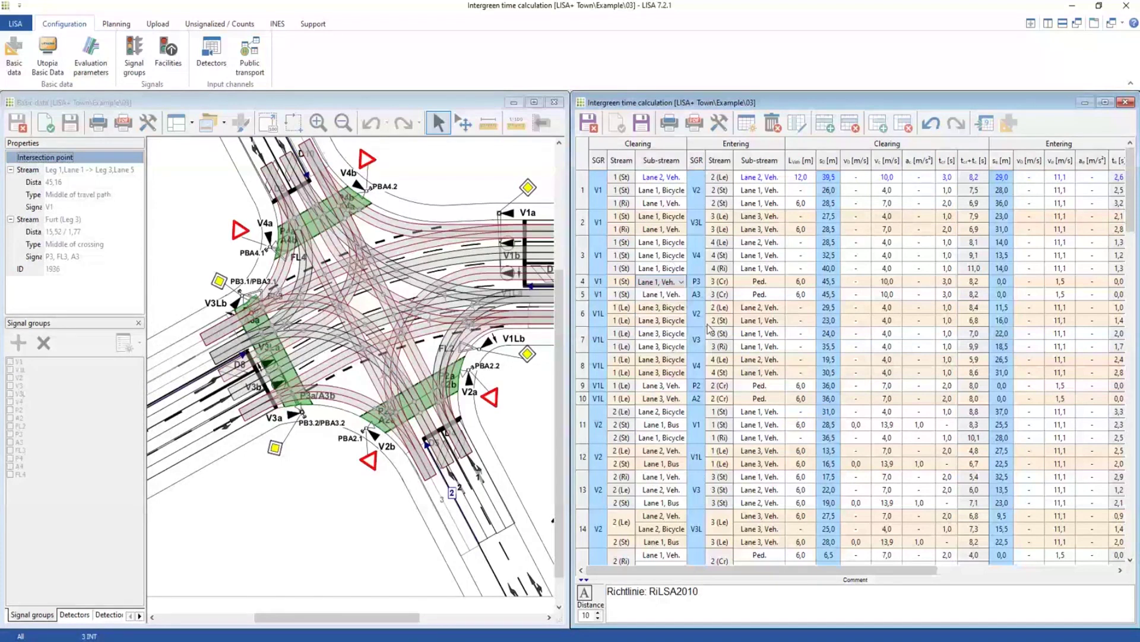
Close the Example\03 basic data plan and maximize the intergreen time calculation.
left_click(554, 102)
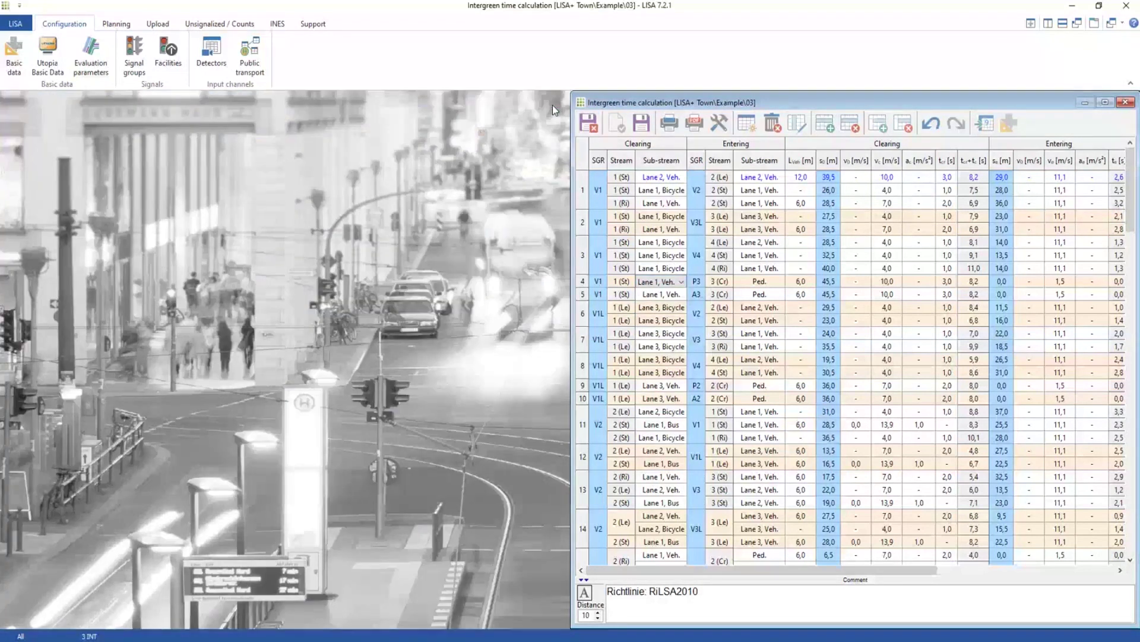
double_click(627, 104)
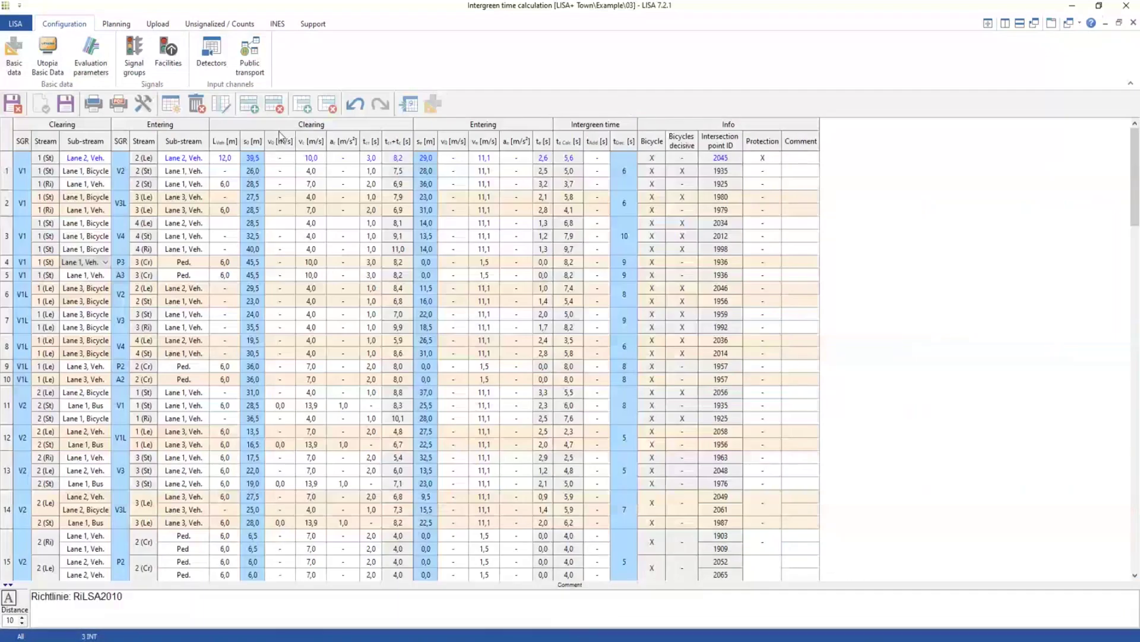
Remove the protection from the first Lane 2, Veh. sub-stream of the V1–V2 conflict.
left_click(76, 157)
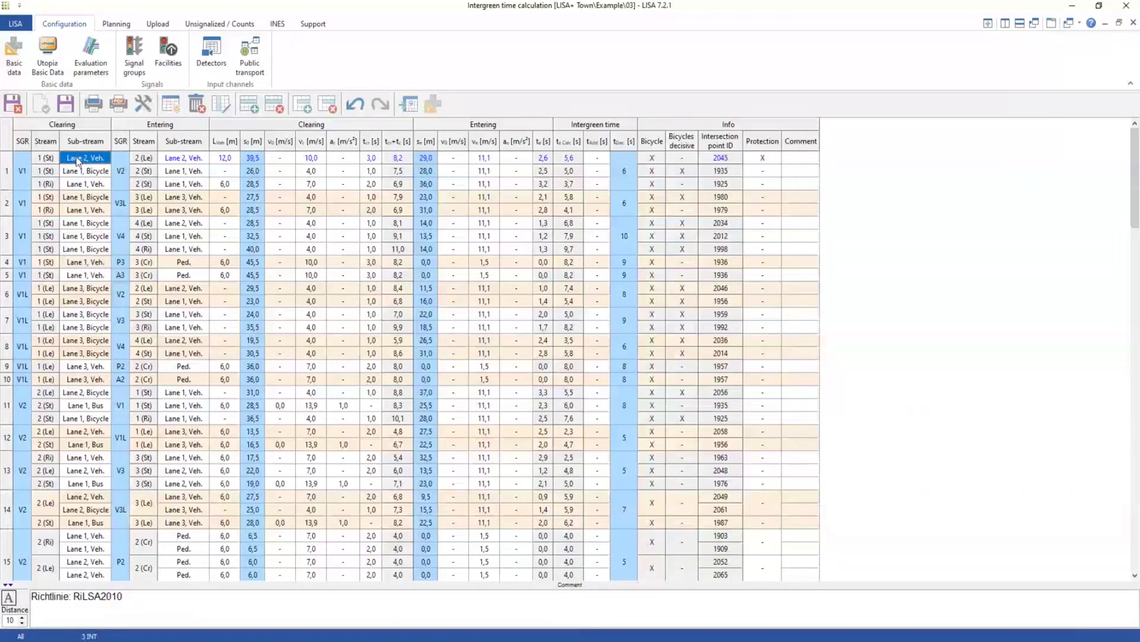
left_click(765, 159)
left_click(766, 159)
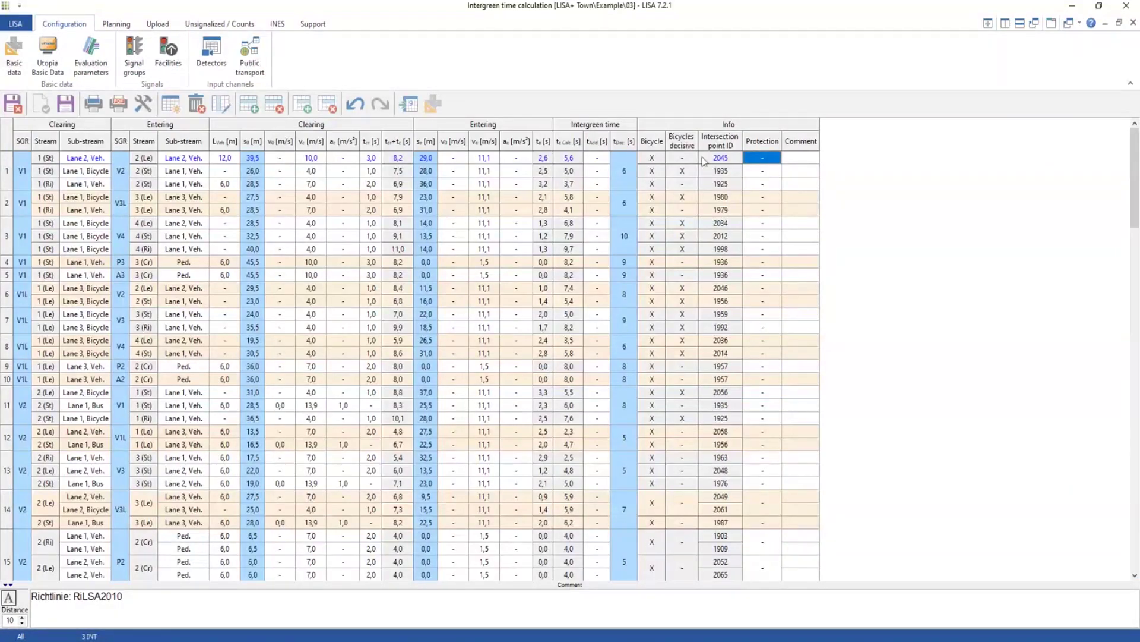
Regenerate the intergreen time calculation and set the clearing speed of the first V1–V2 row to 10,00 m/s.
left_click(170, 104)
left_click(603, 349)
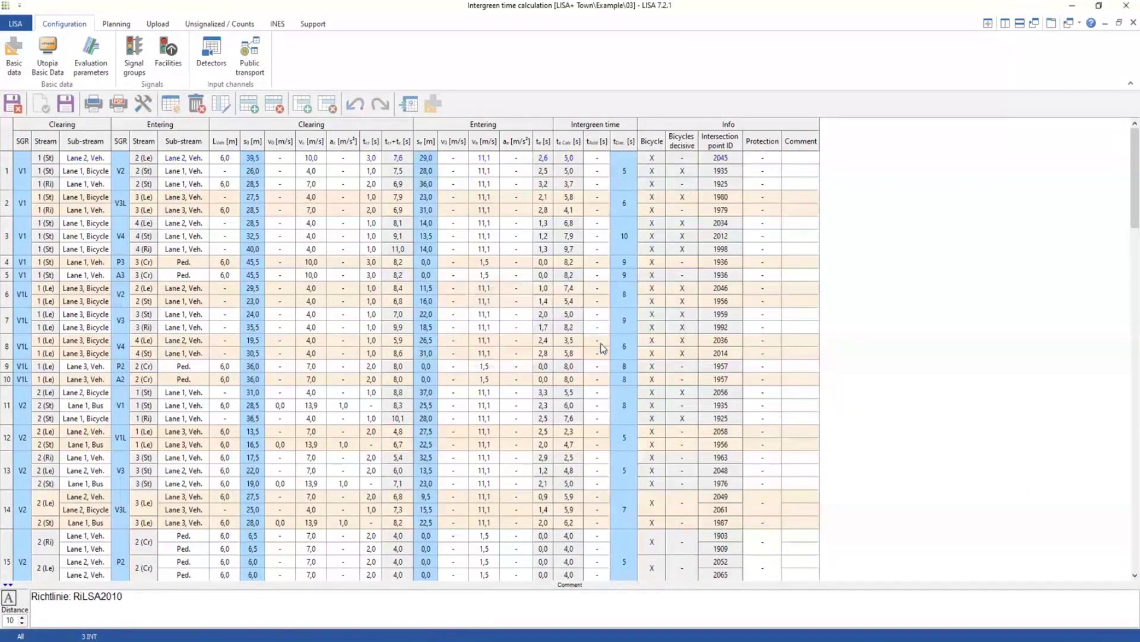
double_click(315, 160)
type("10,00")
left_click(430, 105)
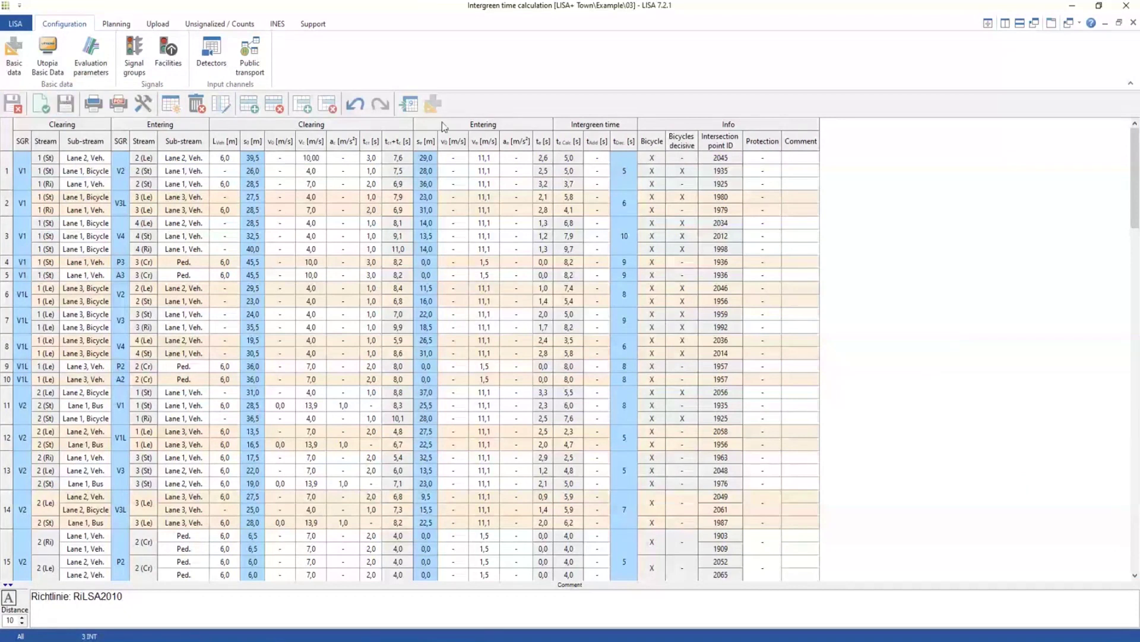
Transfer the calculated intergreen times into the ZZM matrix, using the Overwrite option.
left_click(408, 105)
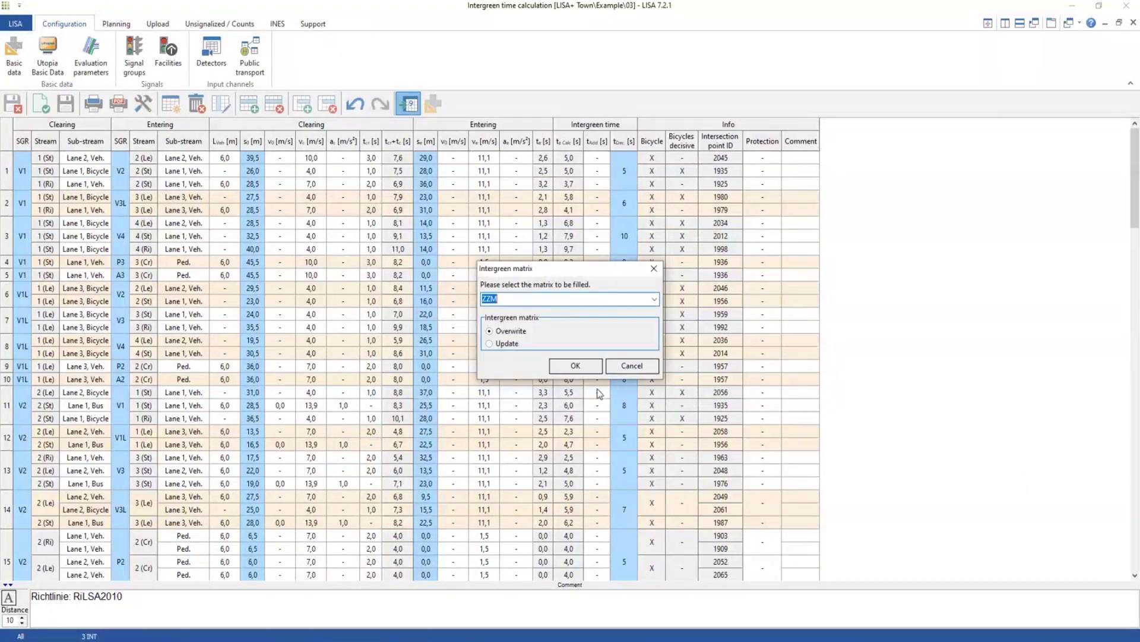
left_click(575, 366)
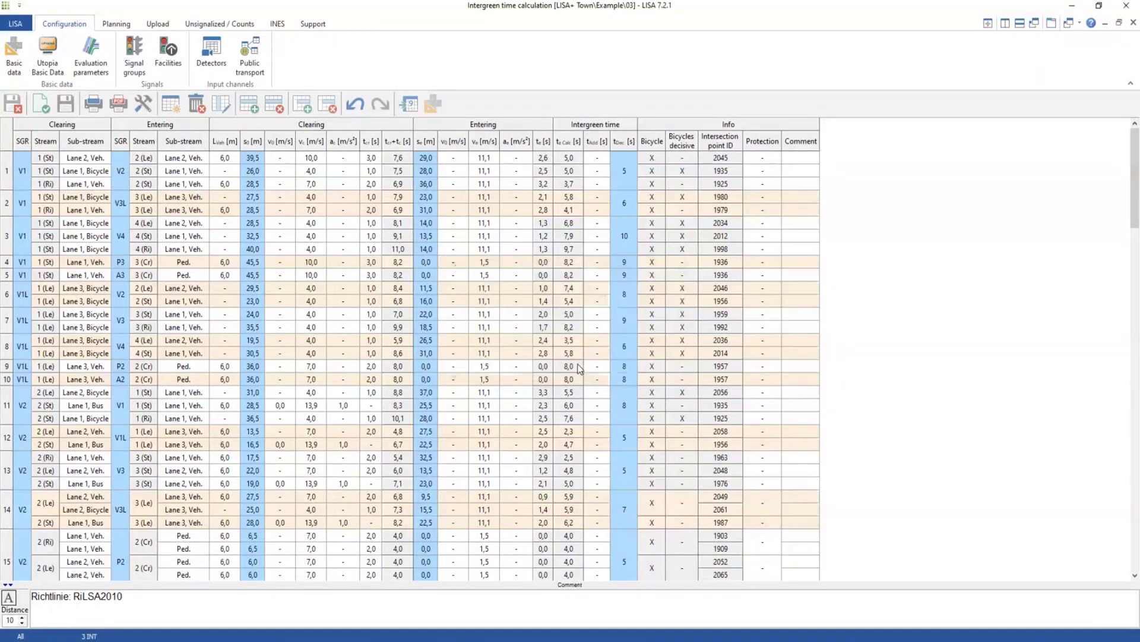
left_click(115, 24)
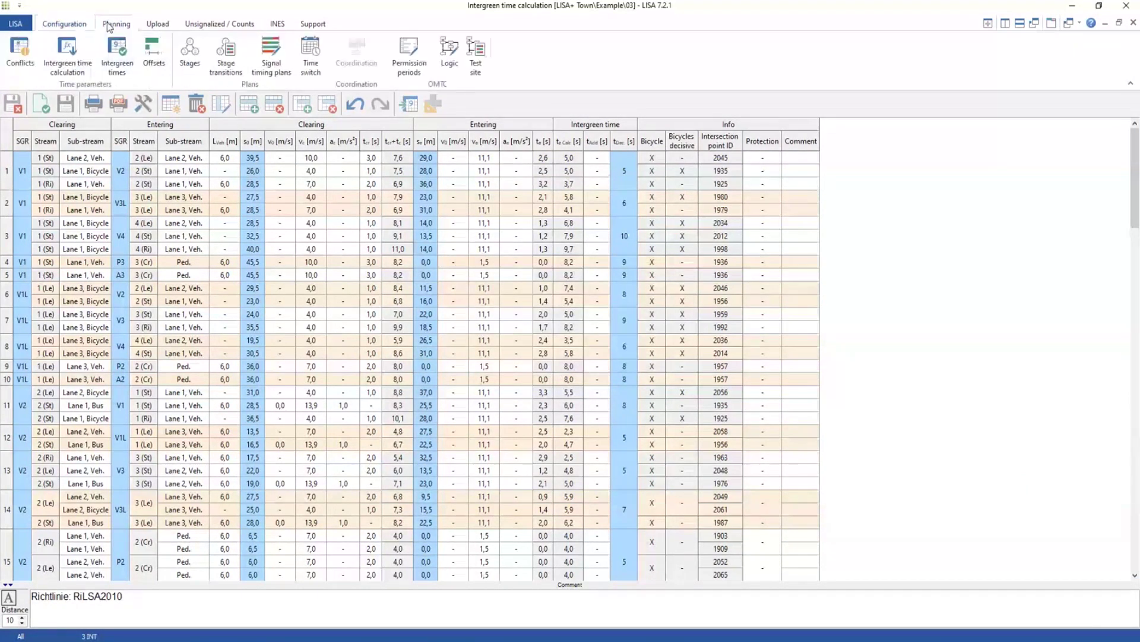
left_click(122, 56)
double_click(645, 154)
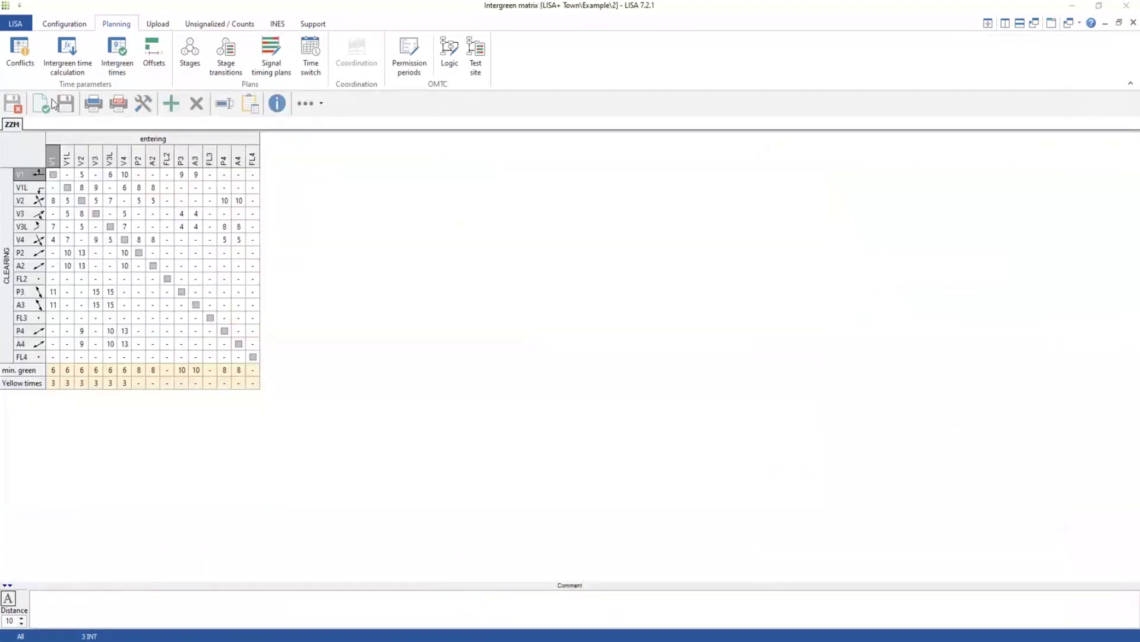
left_click(1133, 23)
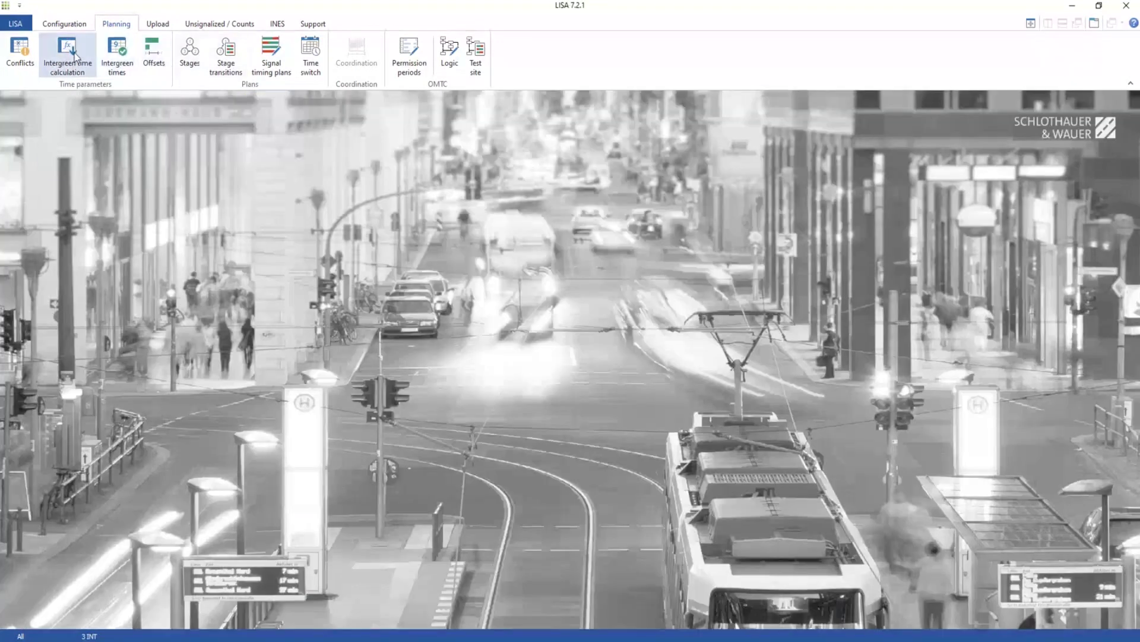
Open the Example\03 intergreen matrix to view the transferred times and reopen that intersection's intergreen time calculation.
left_click(117, 55)
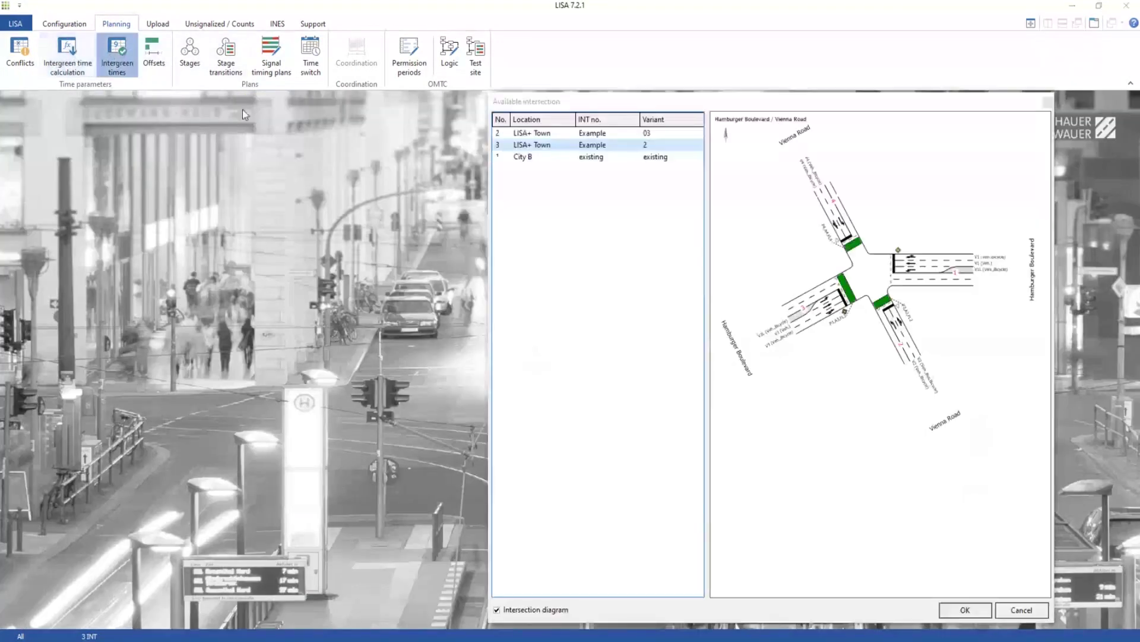
double_click(554, 133)
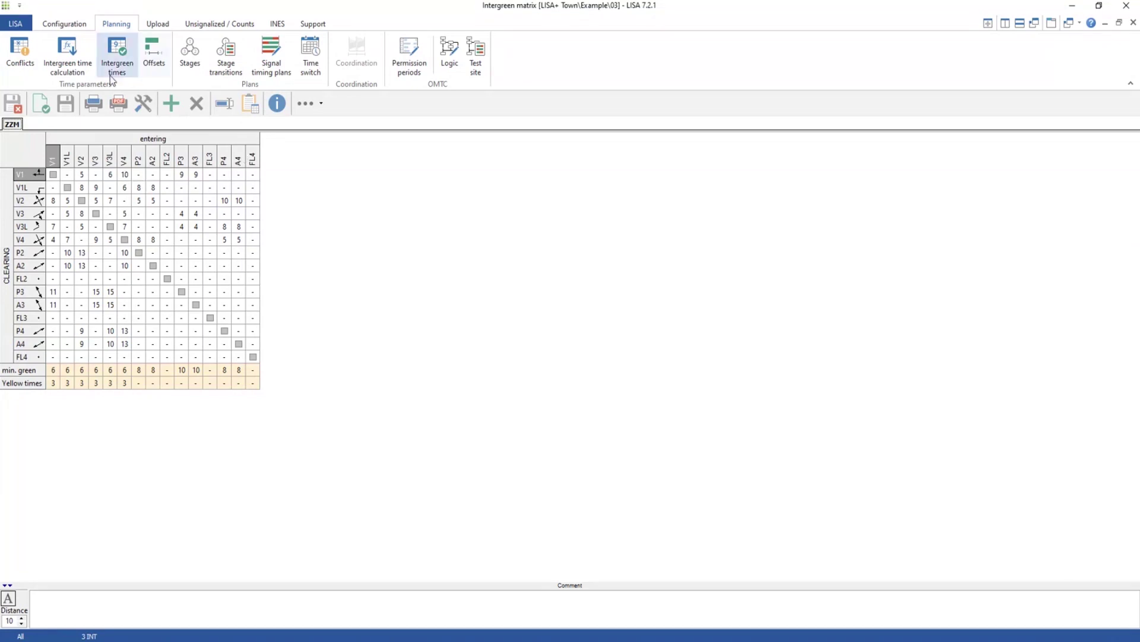
left_click(74, 59)
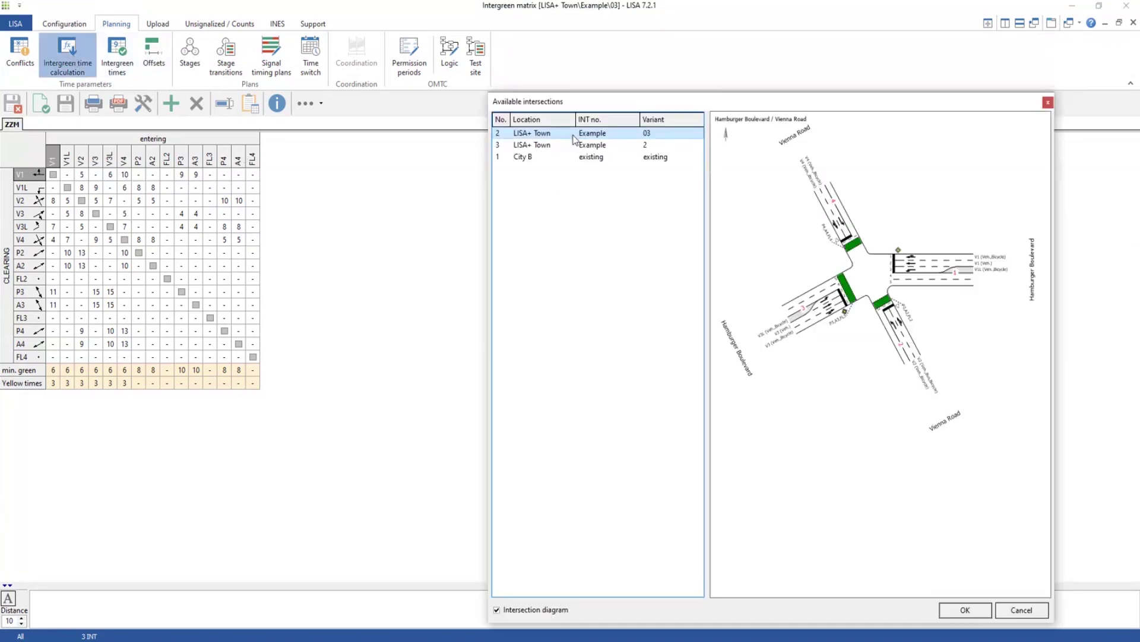
double_click(574, 140)
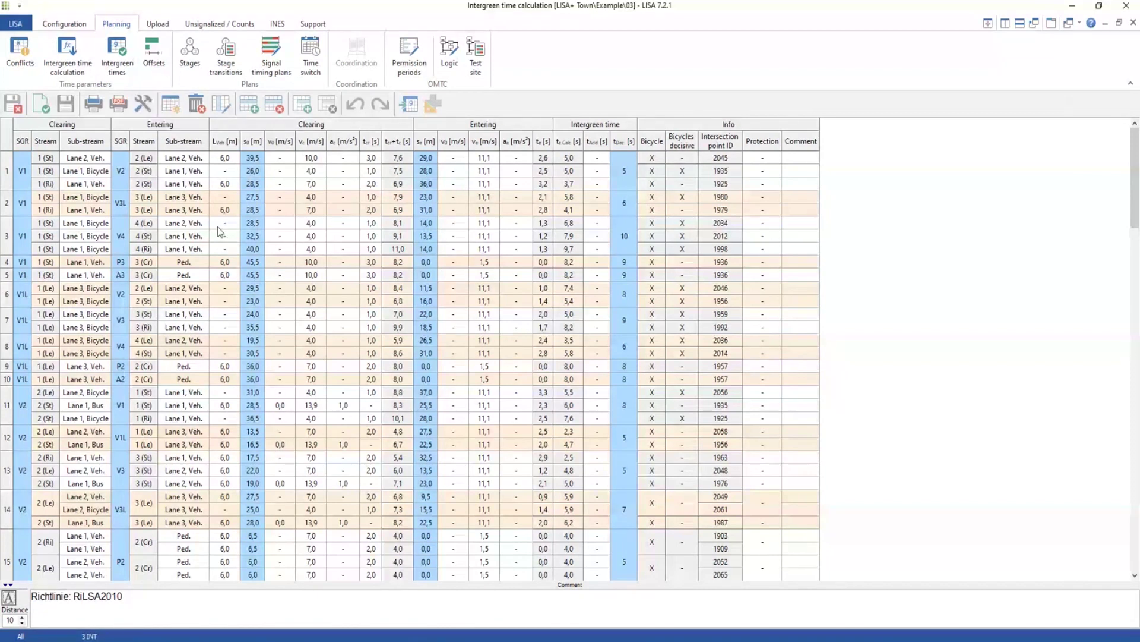
Open the intergreen calculation settings and examine the pedestrian and bicycle parameters per approach.
left_click(136, 105)
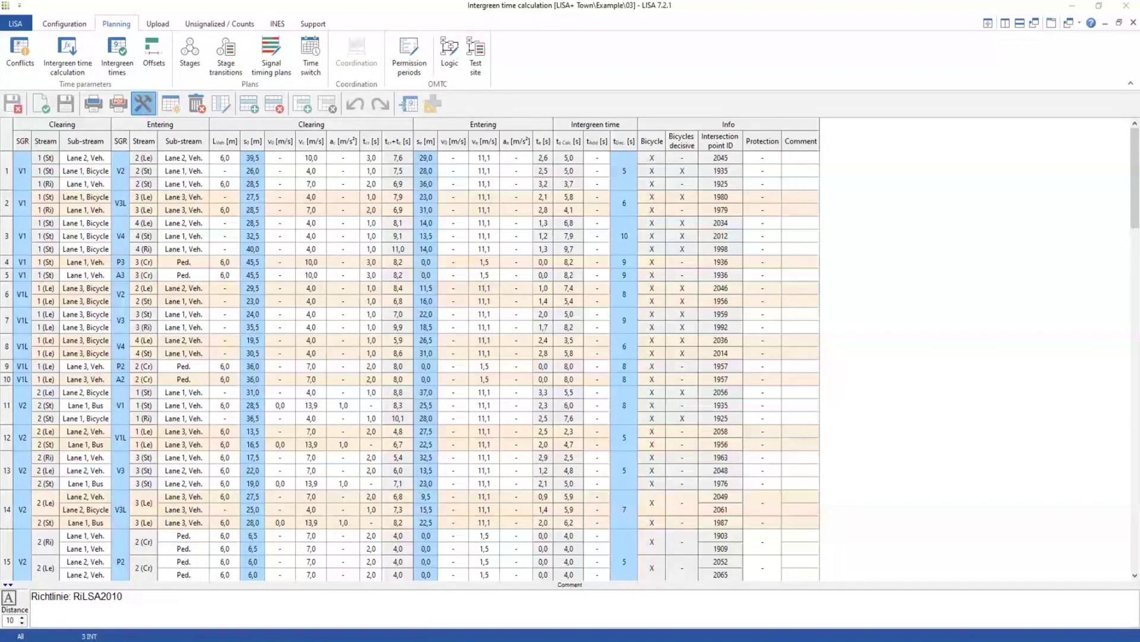
left_click_drag(340, 59, 468, 86)
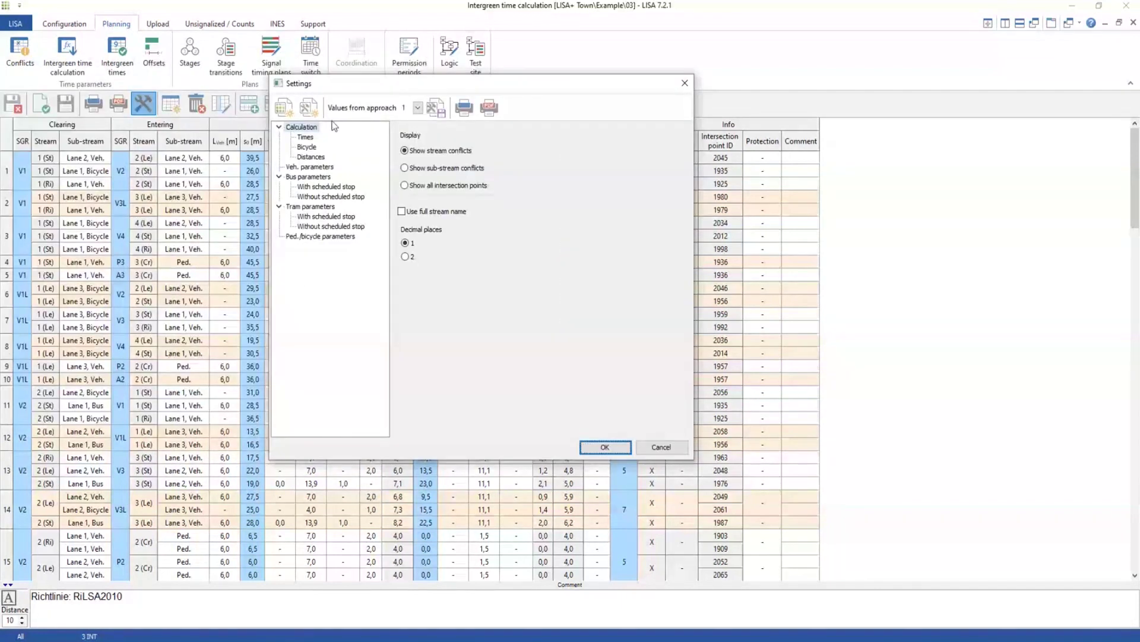
left_click(311, 136)
left_click(321, 238)
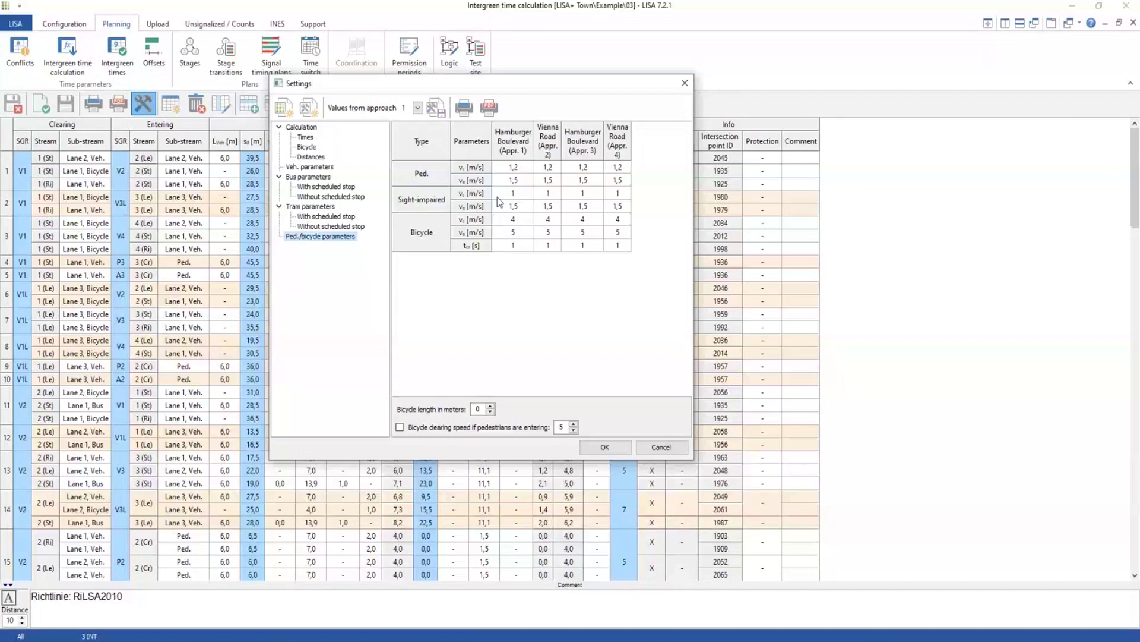
left_click(516, 221)
Examine the calculation rules for times, bicycles and distances in the settings.
left_click(306, 138)
left_click(309, 147)
left_click(306, 138)
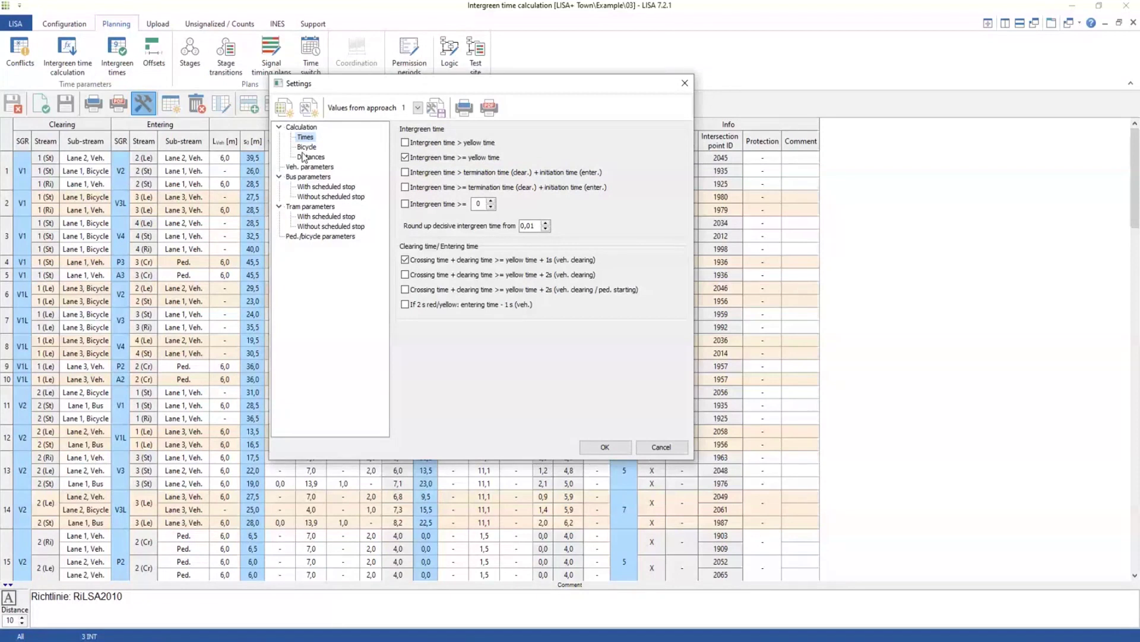
left_click(305, 146)
left_click(304, 158)
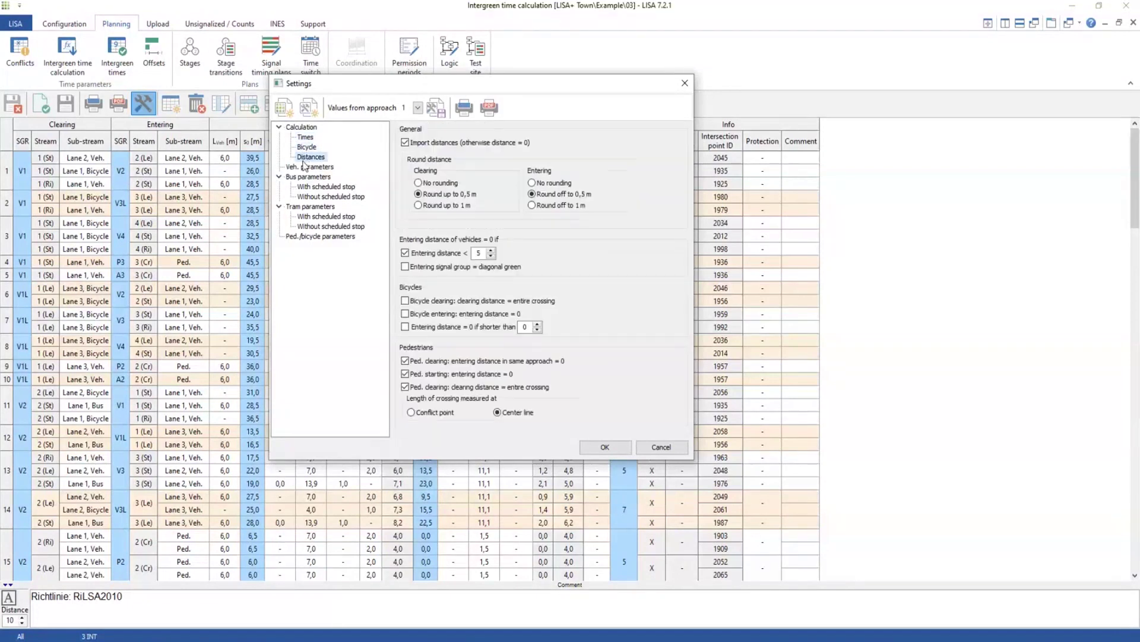
Examine the vehicle parameters, the bus parameters with and without scheduled stop, and the tram and pedestrian/bicycle parameters.
left_click(306, 167)
mouse_move(689, 158)
left_mouse_down()
mouse_move(703, 325)
mouse_move(689, 172)
left_mouse_up()
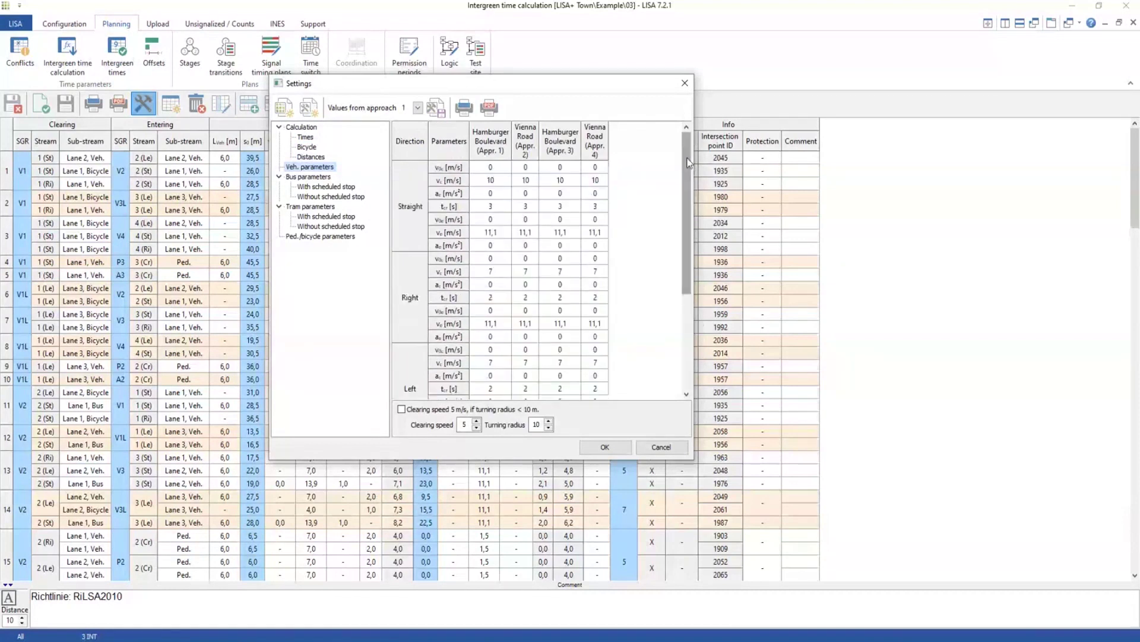
left_click(320, 187)
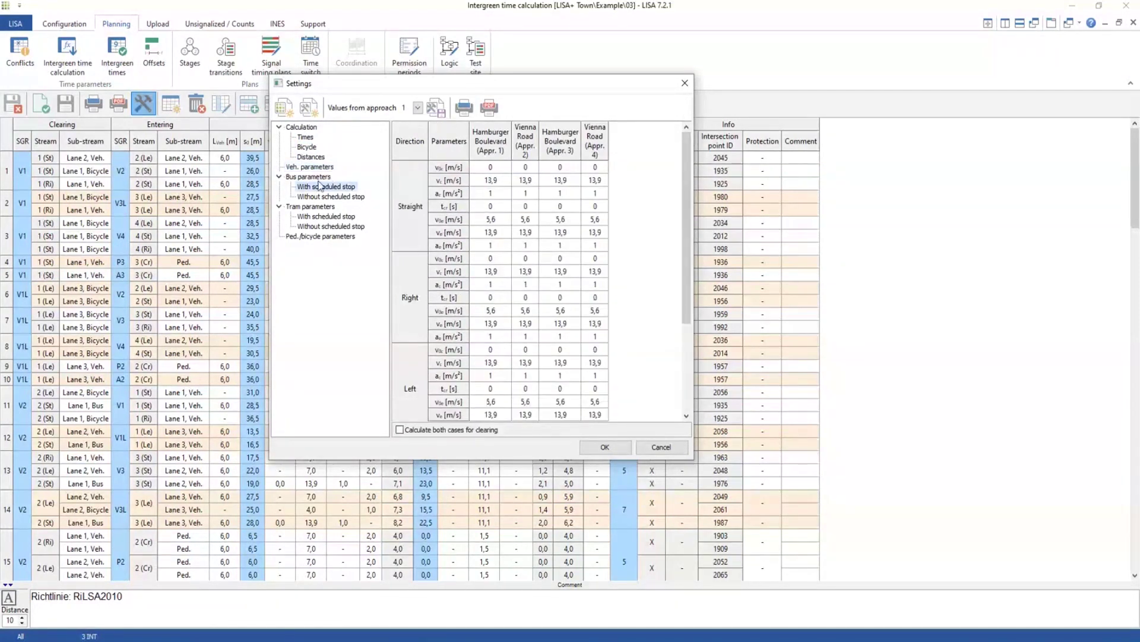
left_click(320, 197)
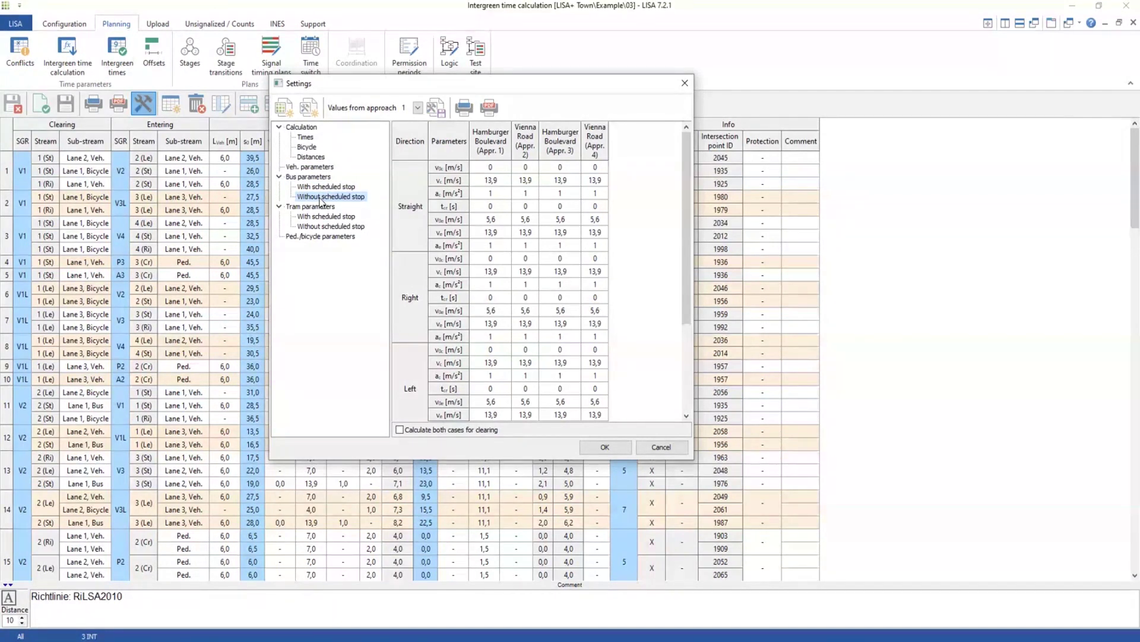
left_click(309, 218)
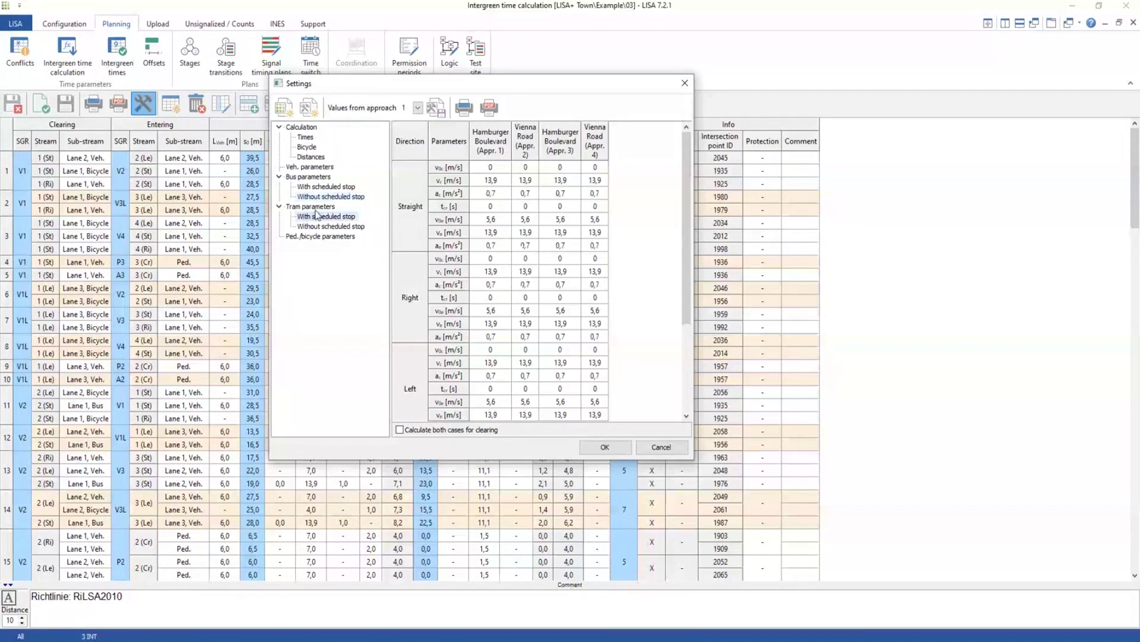
left_click(319, 236)
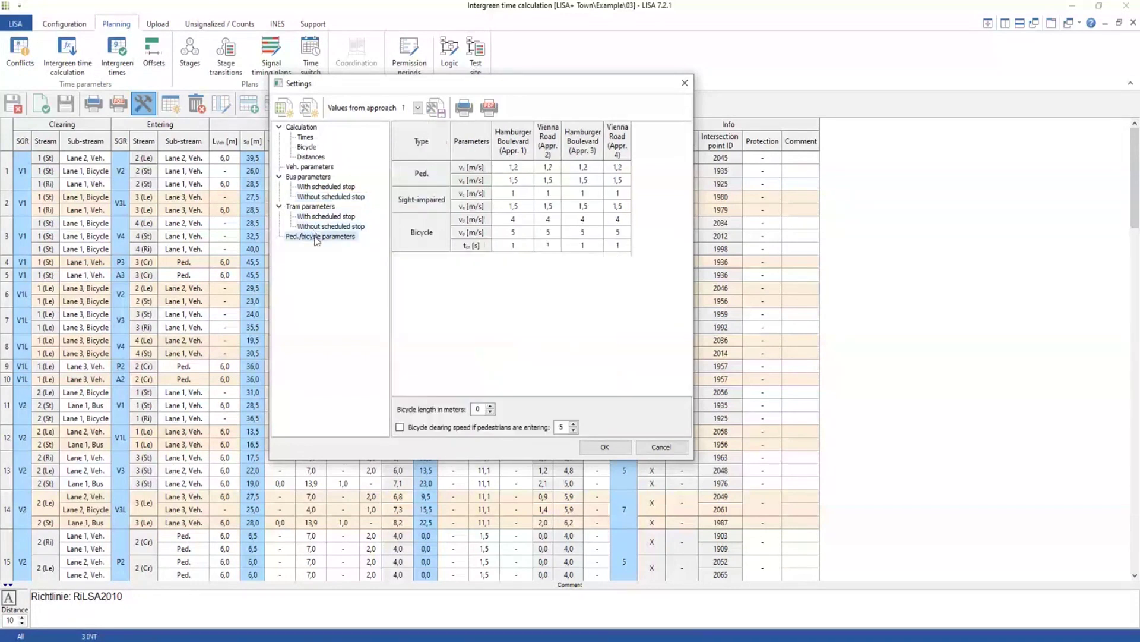
Review the settings pages again in reverse order, from the tram parameters without scheduled stop up to the general calculation options.
left_click(325, 226)
left_click(326, 216)
left_click(326, 196)
left_click(326, 187)
left_click(318, 167)
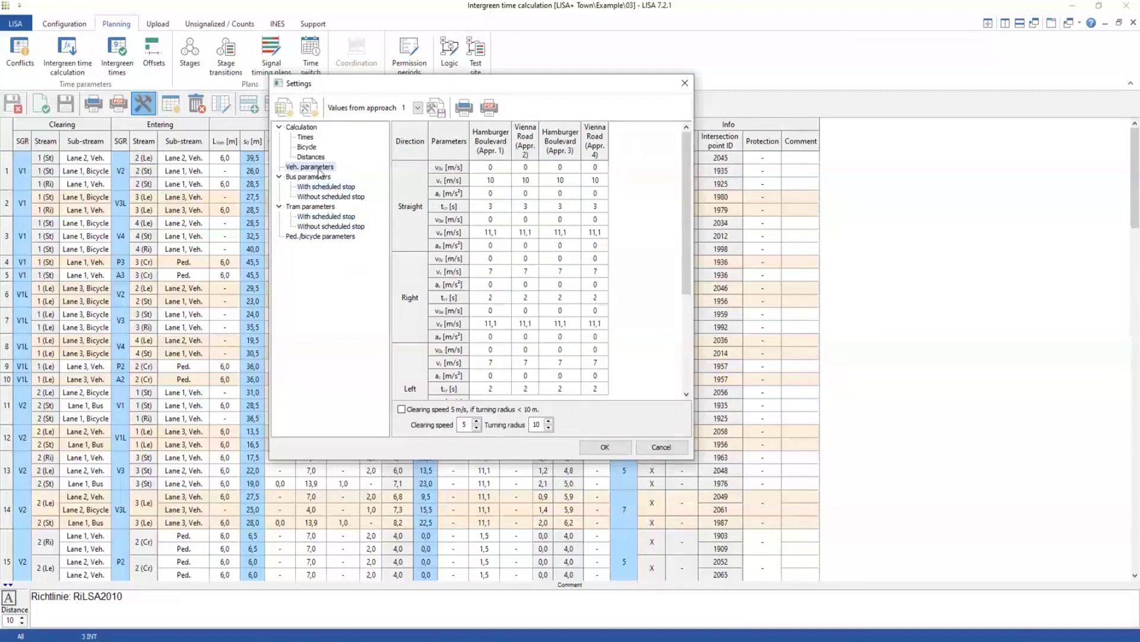
left_click(320, 158)
left_click(318, 147)
left_click(310, 135)
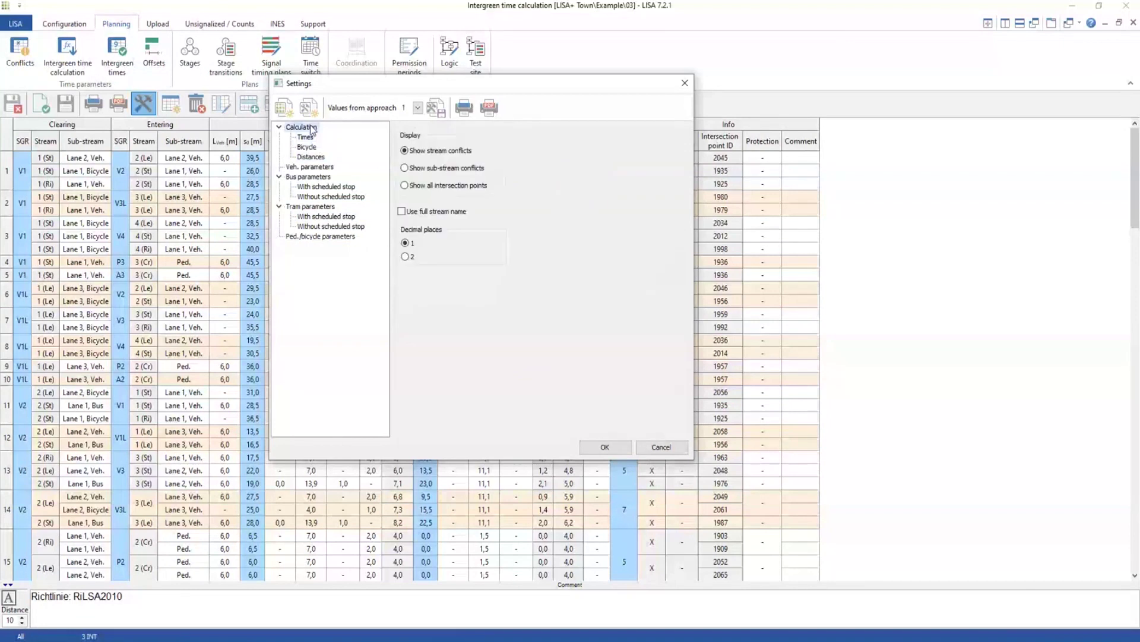
Recheck the times and bicycle rules and the display options, and accept the settings without altering them.
left_click(304, 147)
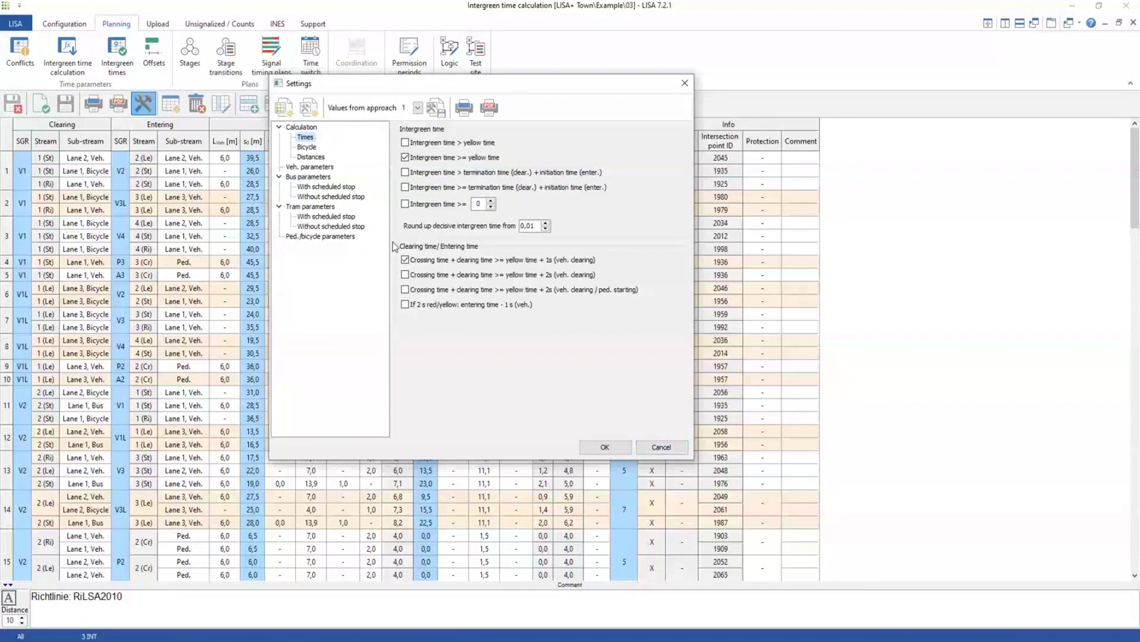
left_click(312, 156)
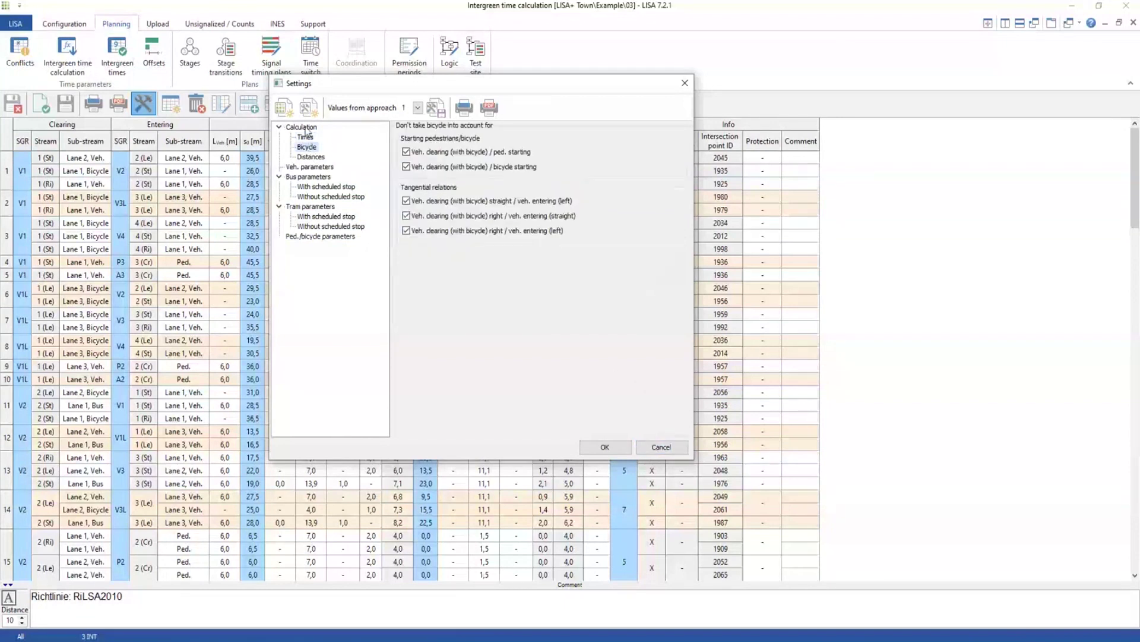
double_click(302, 127)
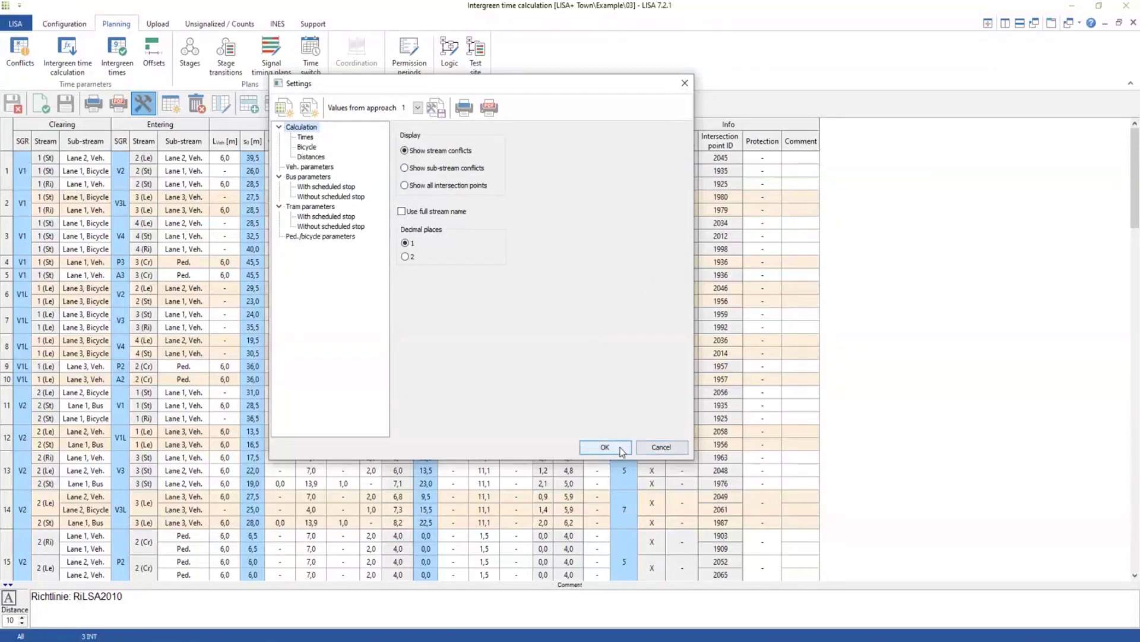
left_click(616, 448)
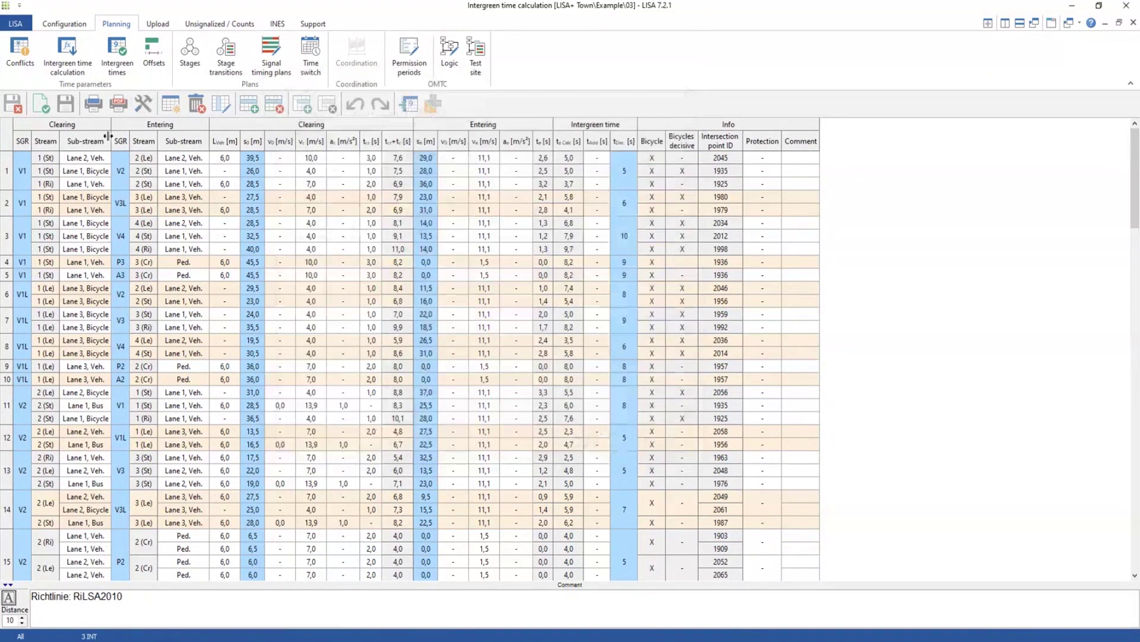
Close the intergreen calculation and matrix, and open the Example\03 signal timing plans in a maximized window.
left_click(1133, 23)
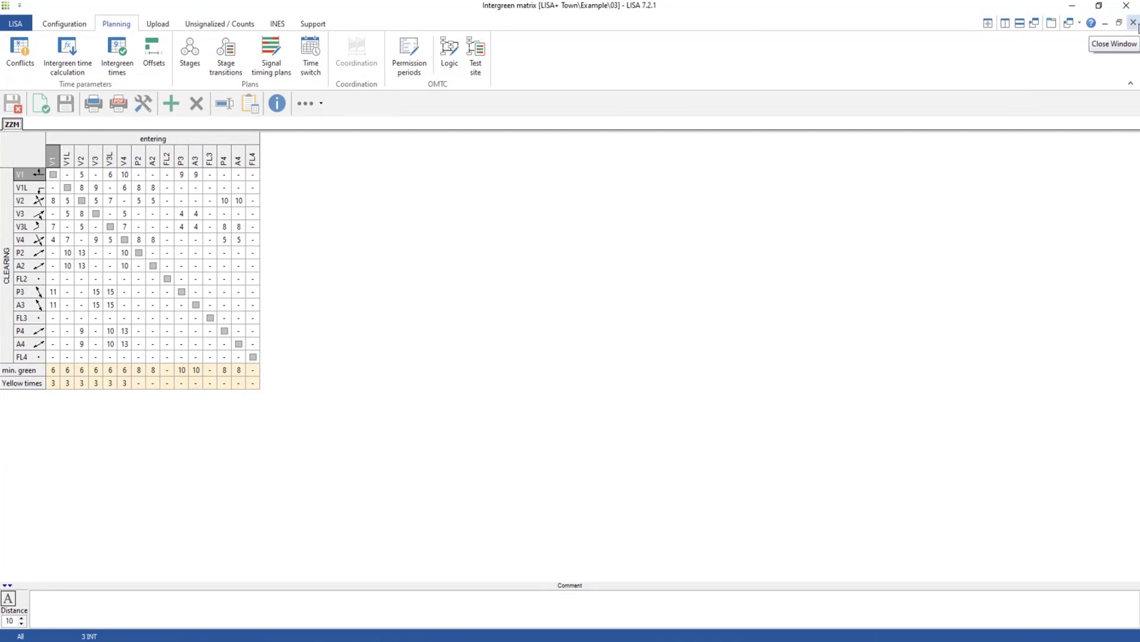
left_click(1136, 24)
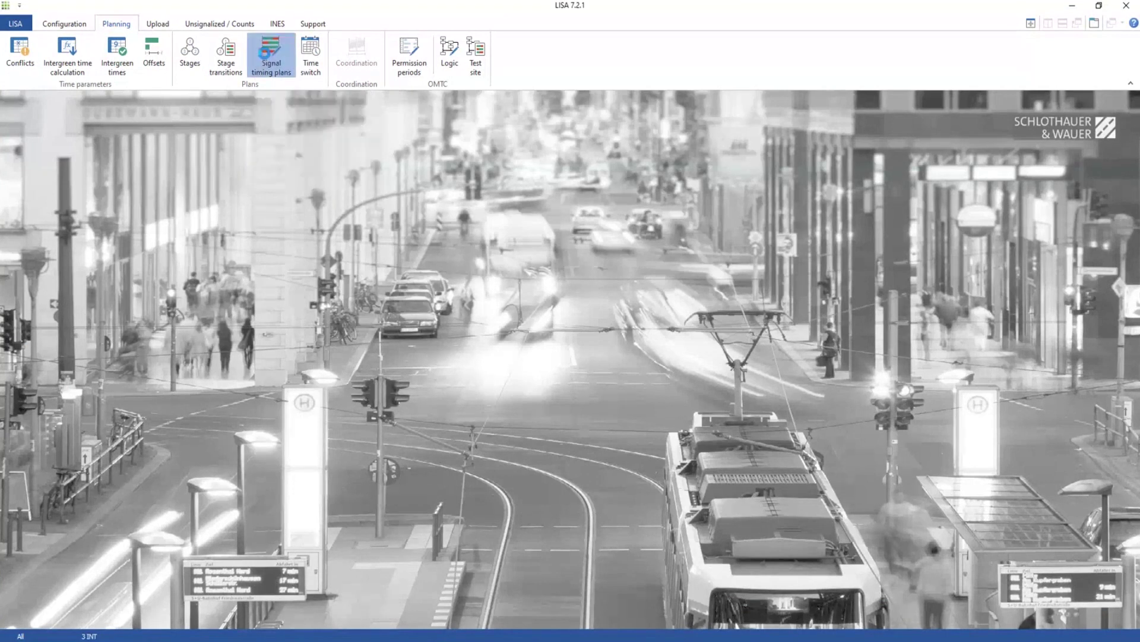
left_click(268, 59)
double_click(603, 133)
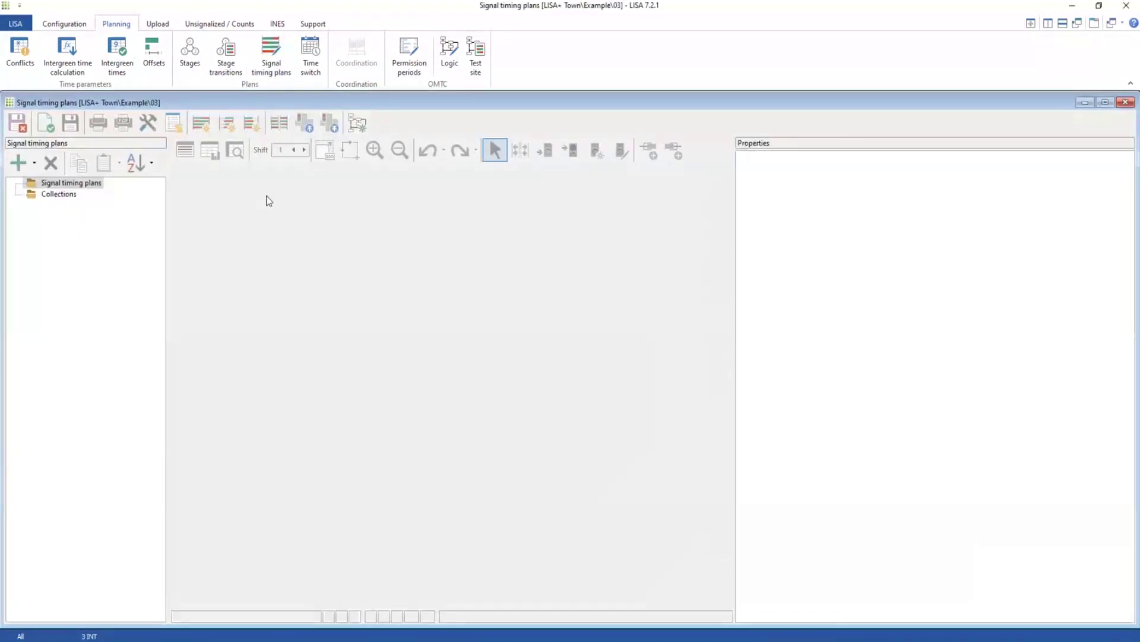
double_click(281, 101)
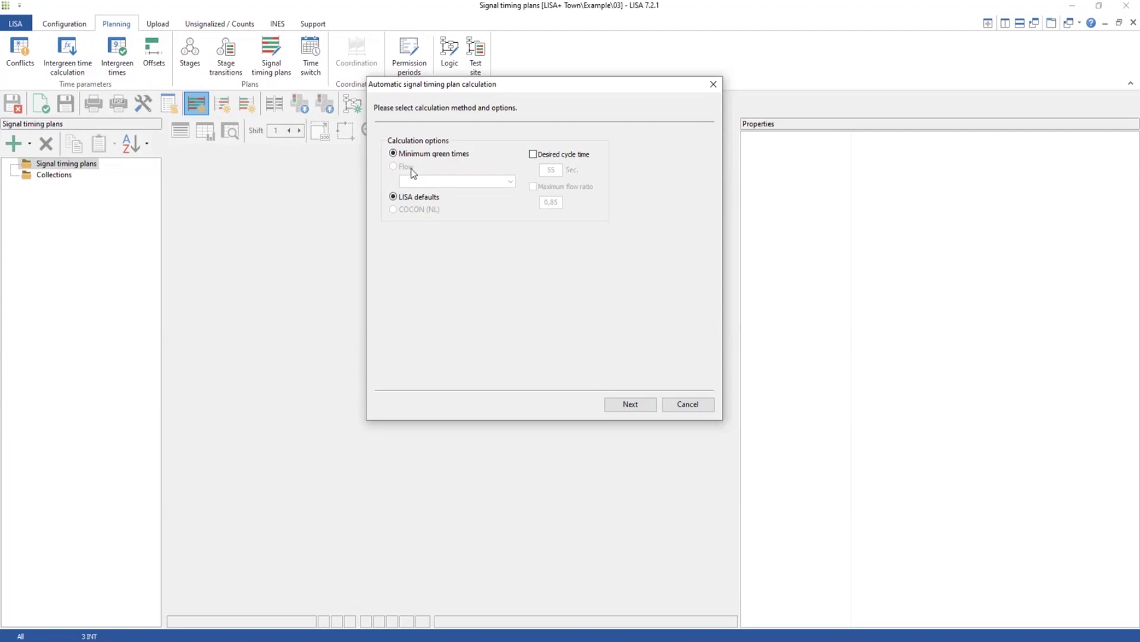
Base the automatic signal timing plan calculation on minimum green times with a desired cycle time of 75 seconds.
left_click(533, 154)
double_click(550, 170)
type("75")
key("Tab")
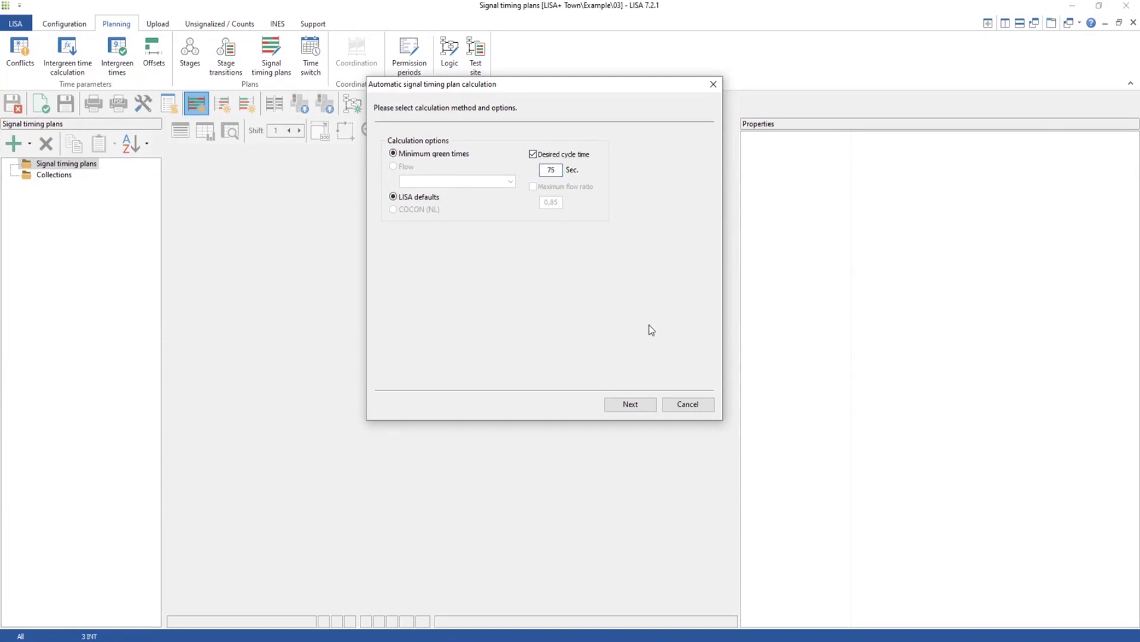
left_click(628, 404)
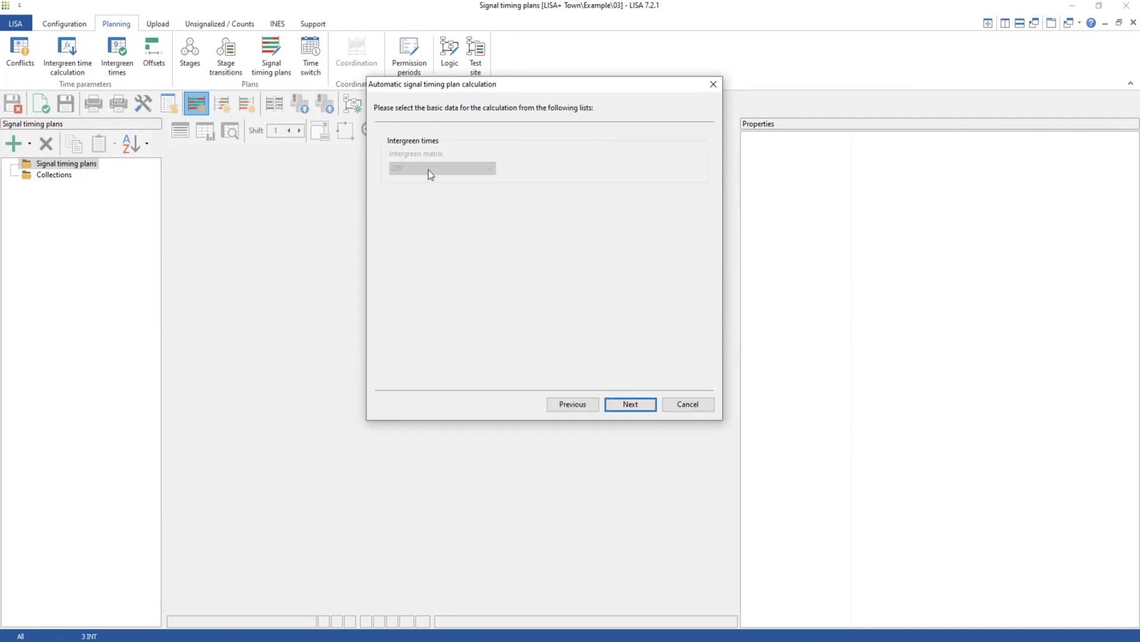
Run the calculation with the default options and save STP 1 without its stages and stage transitions.
left_click(651, 404)
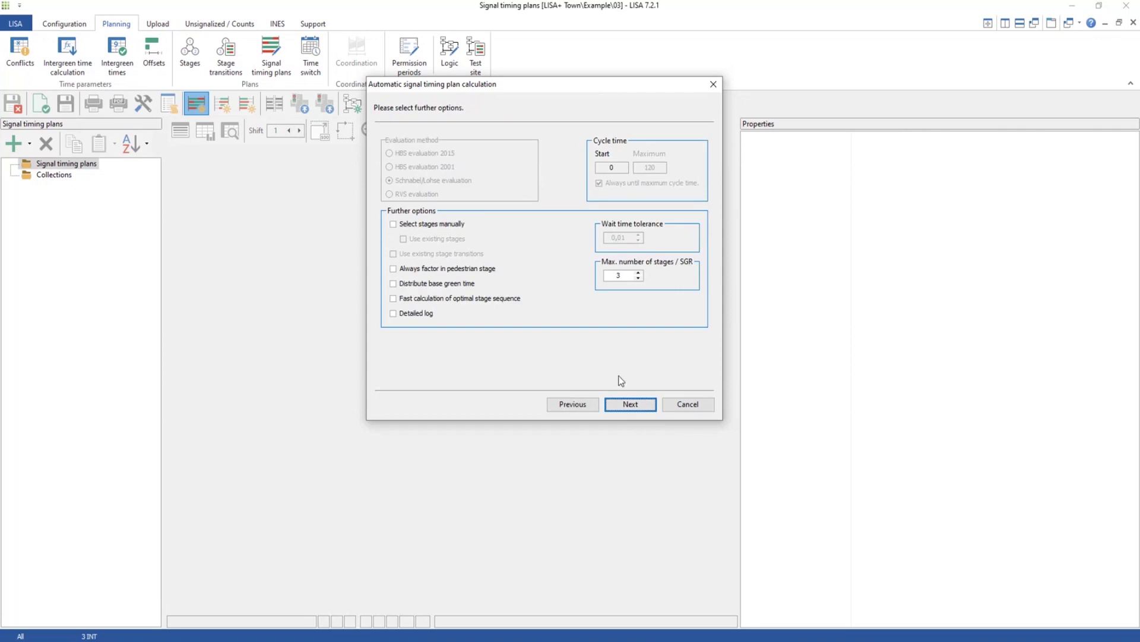
left_click(626, 405)
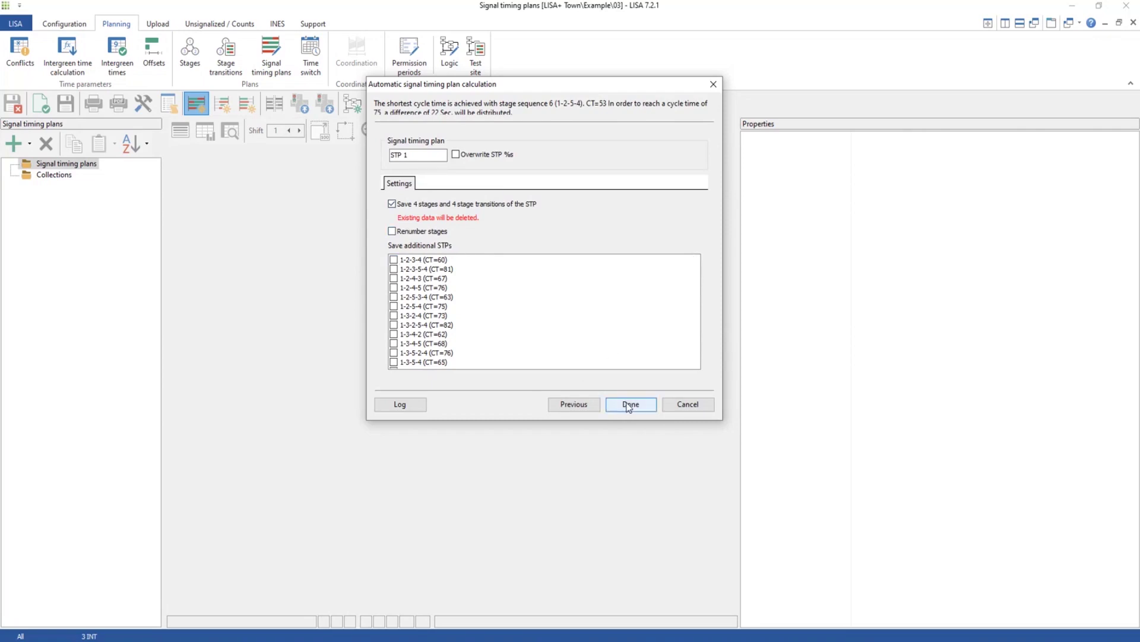
left_click(523, 205)
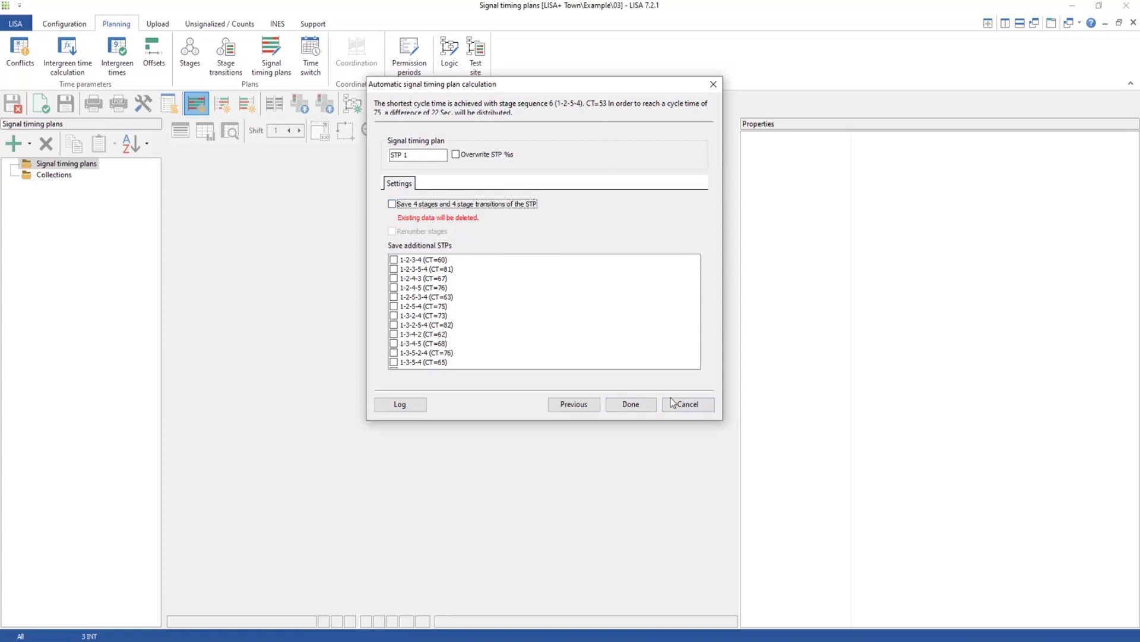
left_click(631, 404)
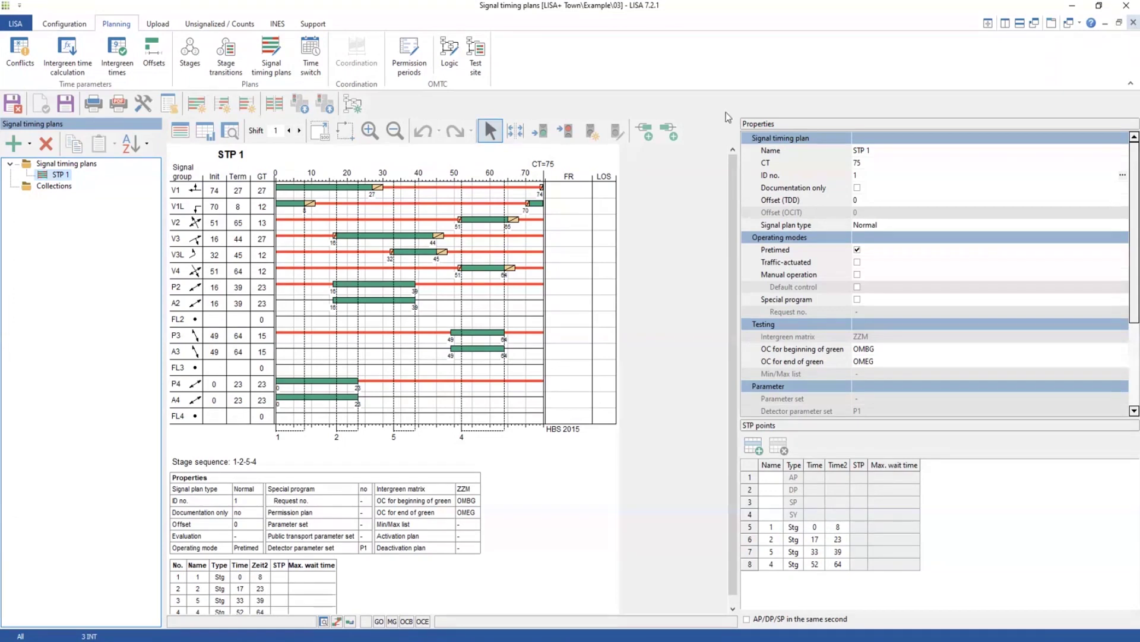
Delete the signal timing plan STP 1 and confirm its removal.
right_click(66, 179)
left_click(95, 279)
left_click(607, 343)
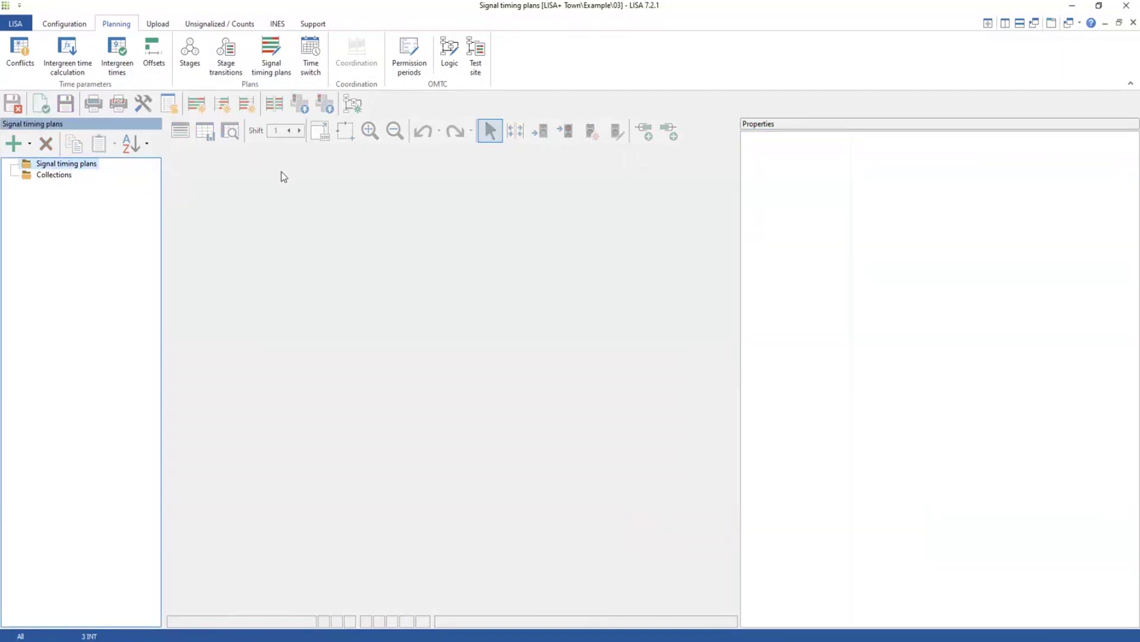
Close the signal timing plans and open the evaluation parameters of LISA+ Town Example\03 in a maximized window.
left_click(47, 26)
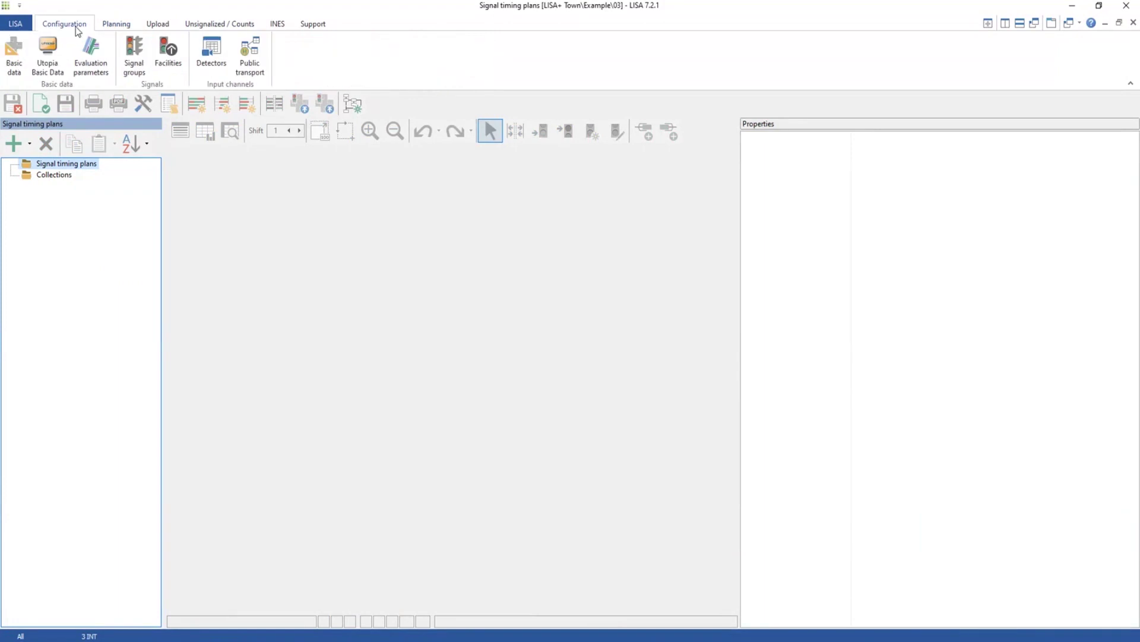
left_click(16, 24)
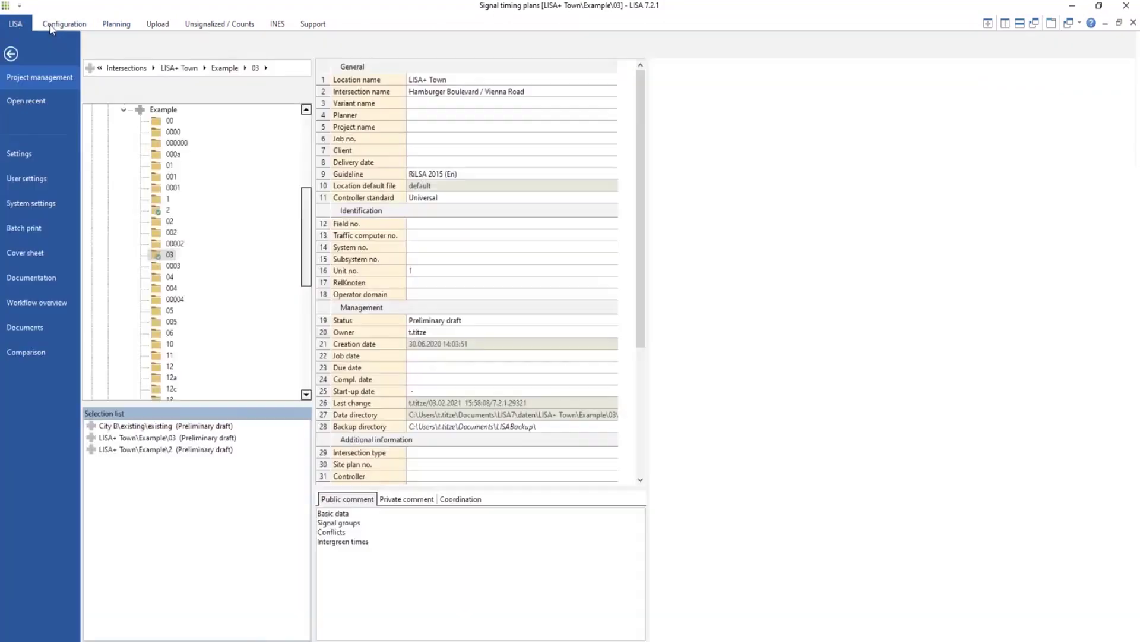
key("Escape")
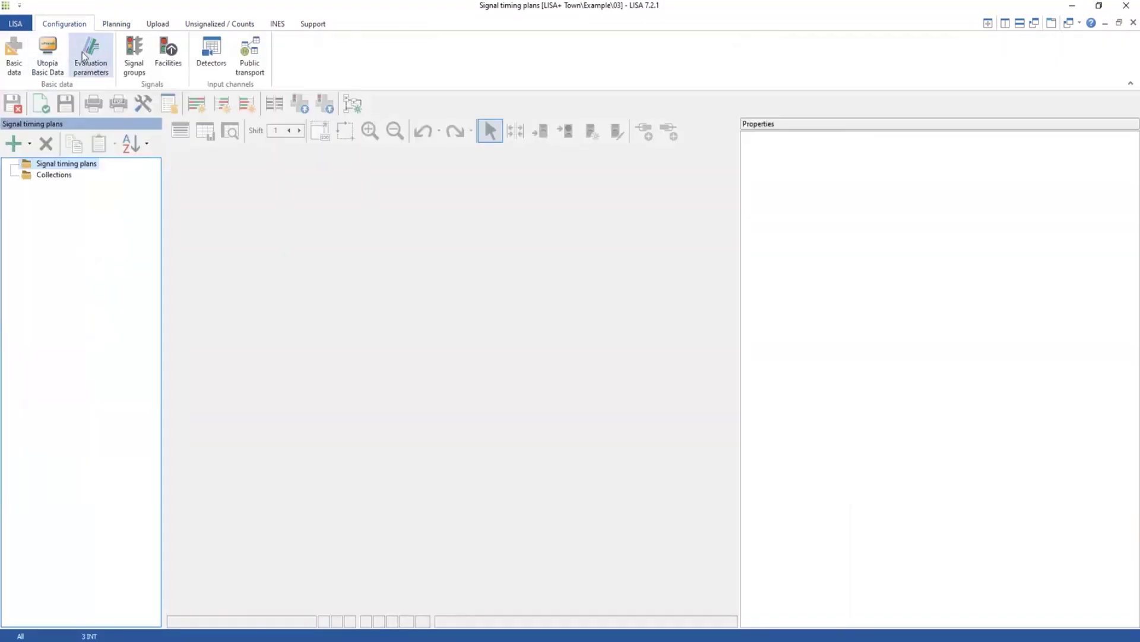
left_click(1134, 22)
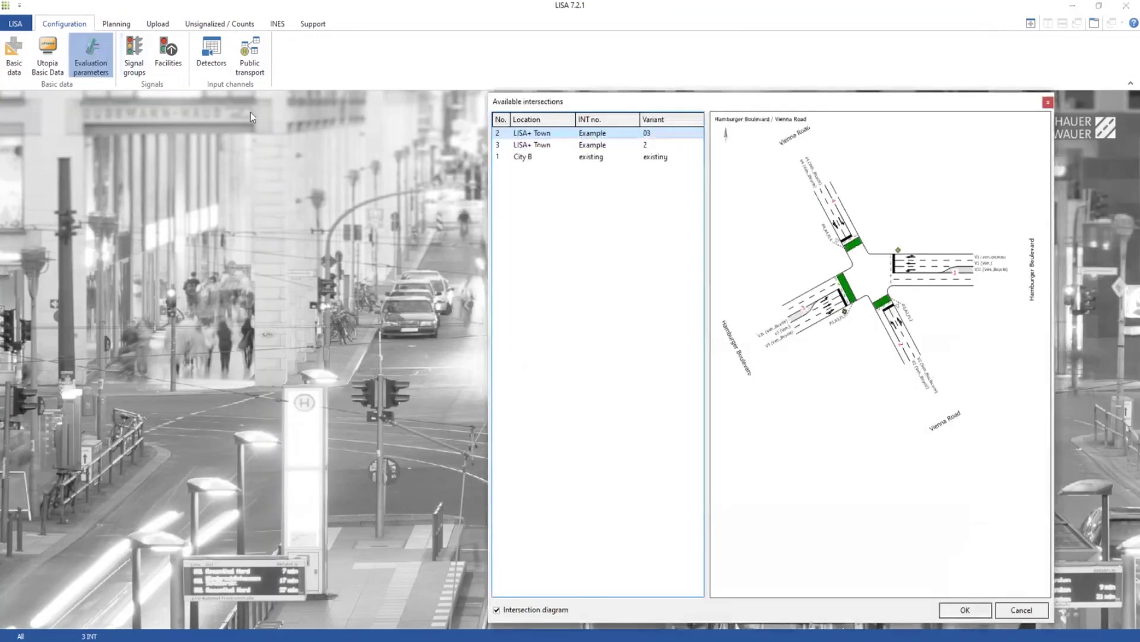
double_click(640, 134)
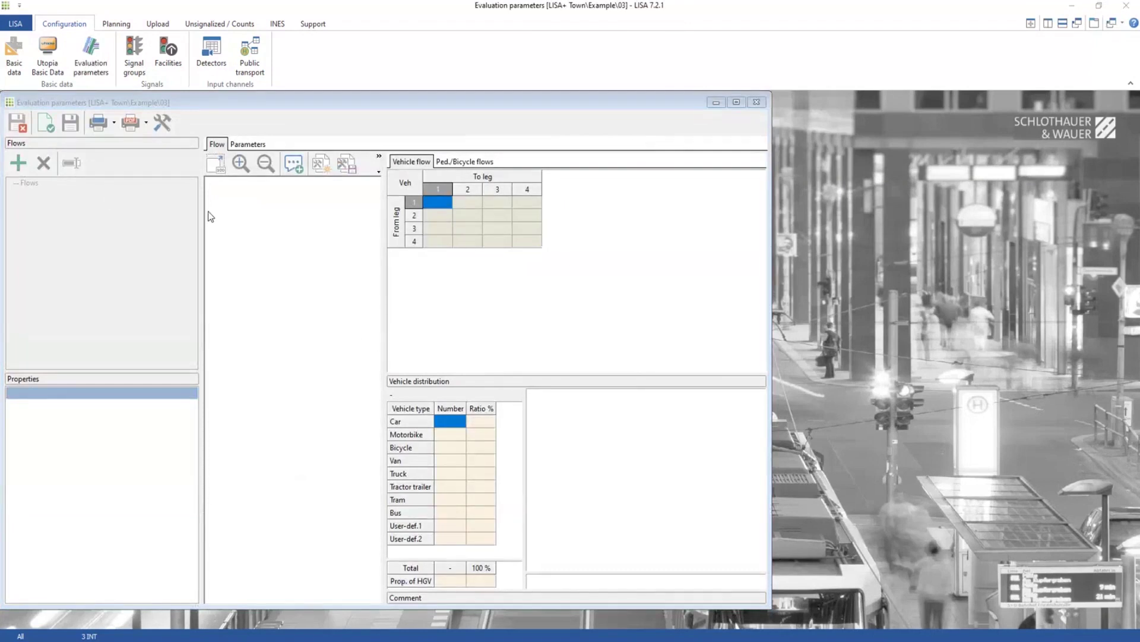
left_click(736, 103)
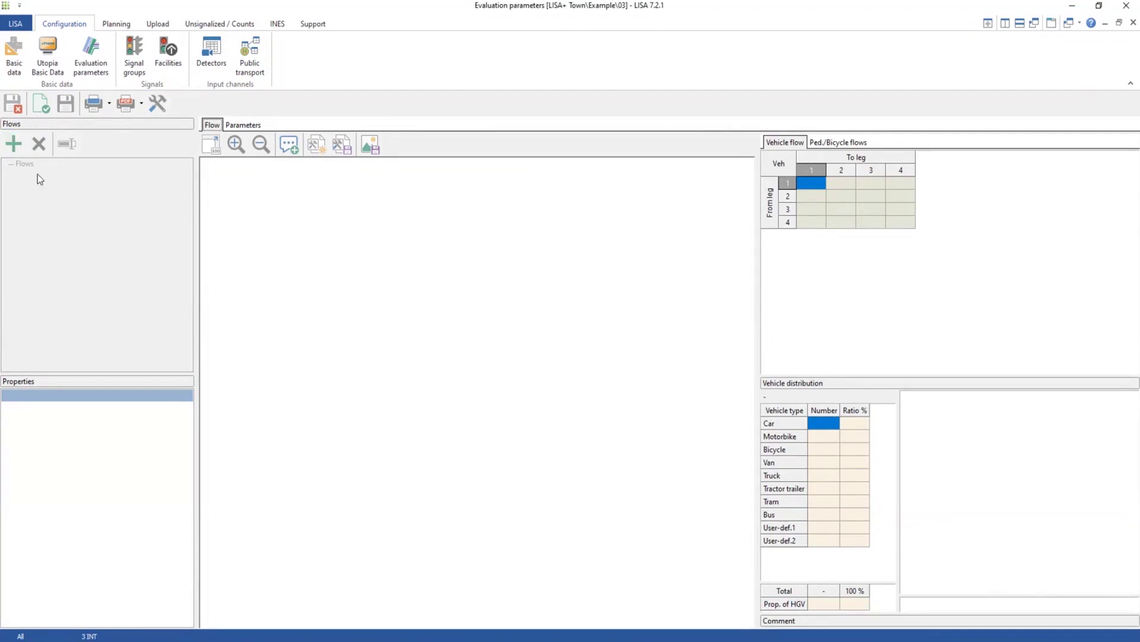
Create a new flow named test1 without a base flow.
left_click(243, 126)
left_click(212, 126)
left_click(11, 147)
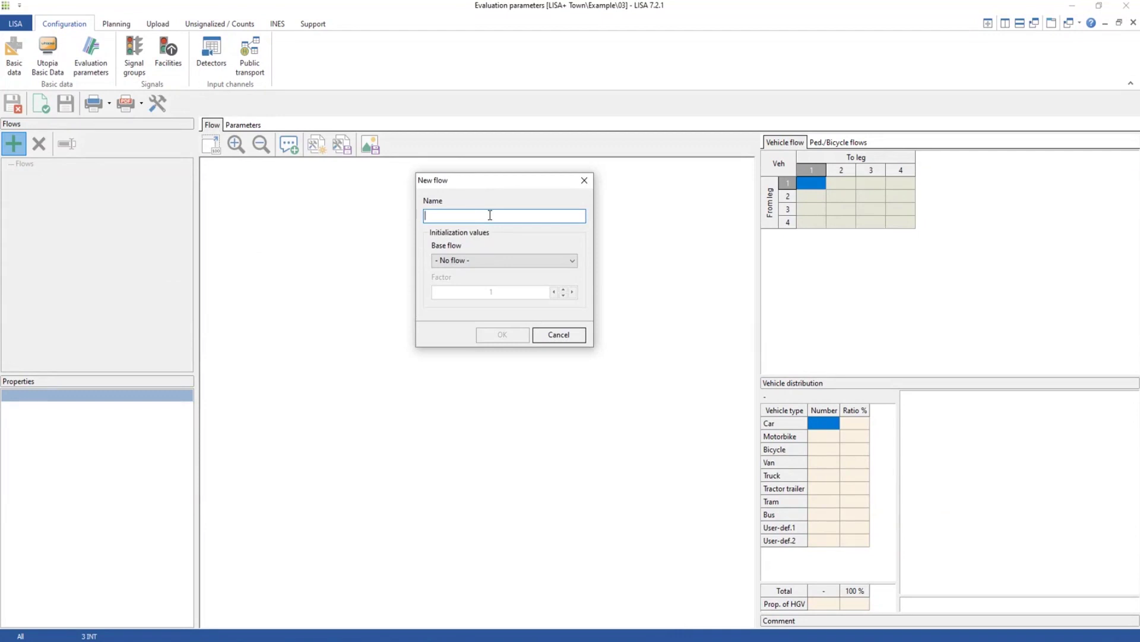
type("test1")
left_click(469, 260)
left_click(470, 262)
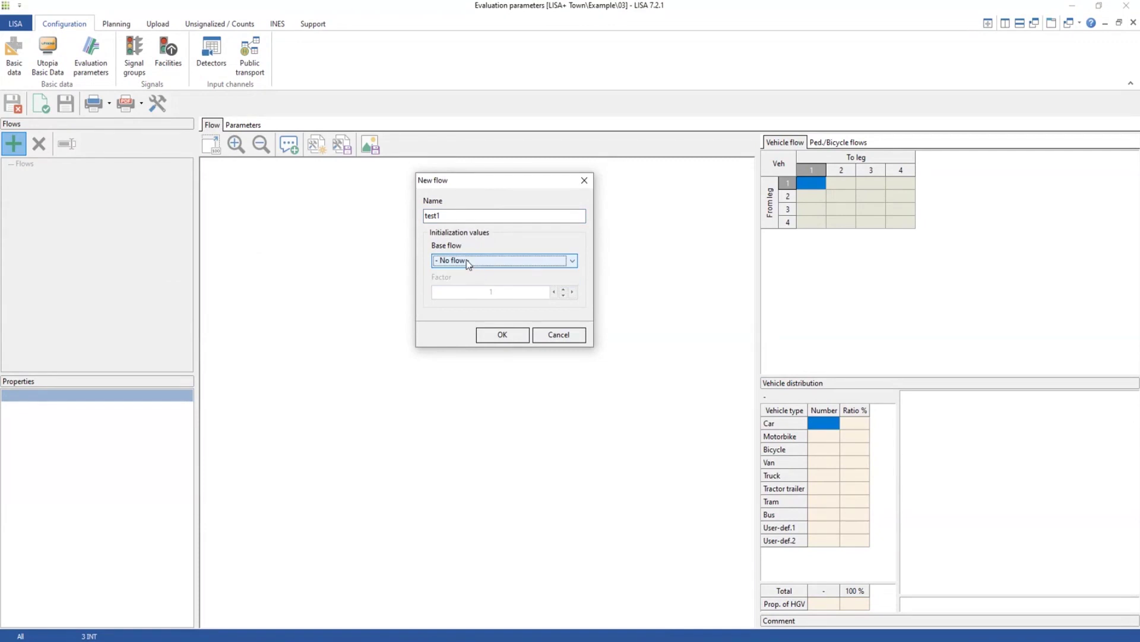
left_click(467, 262)
left_click(476, 274)
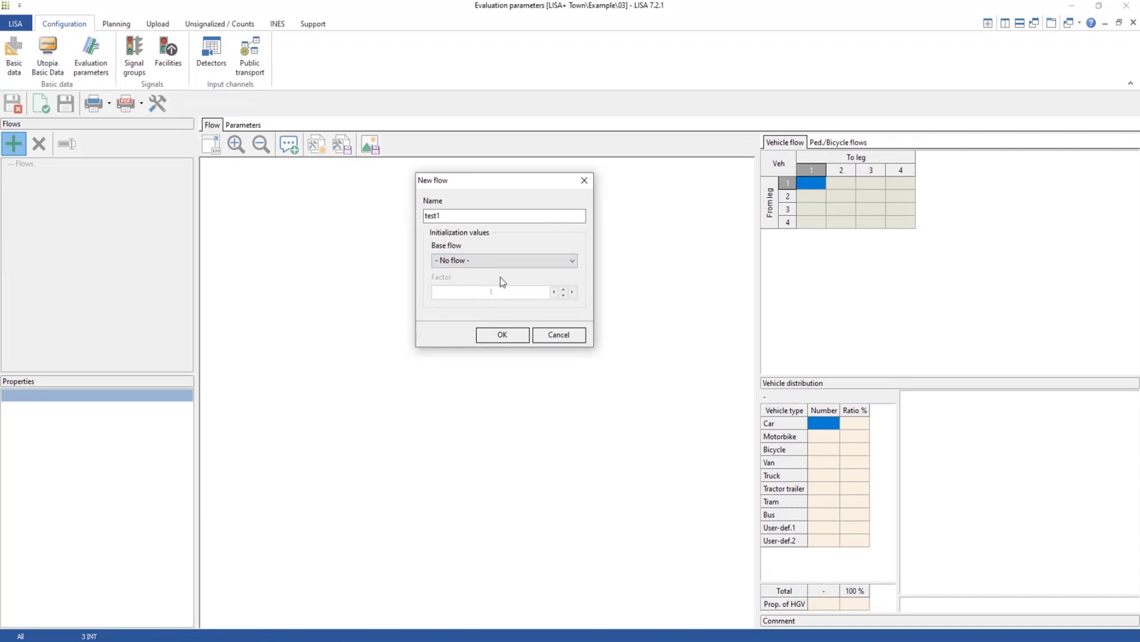
left_click(520, 340)
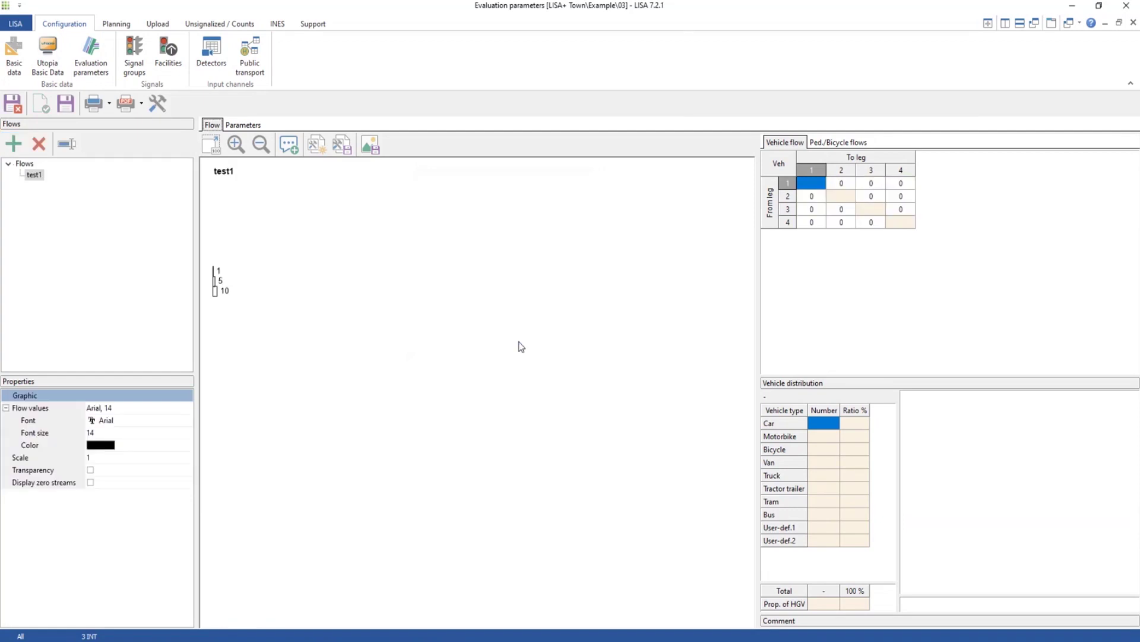
left_click(34, 175)
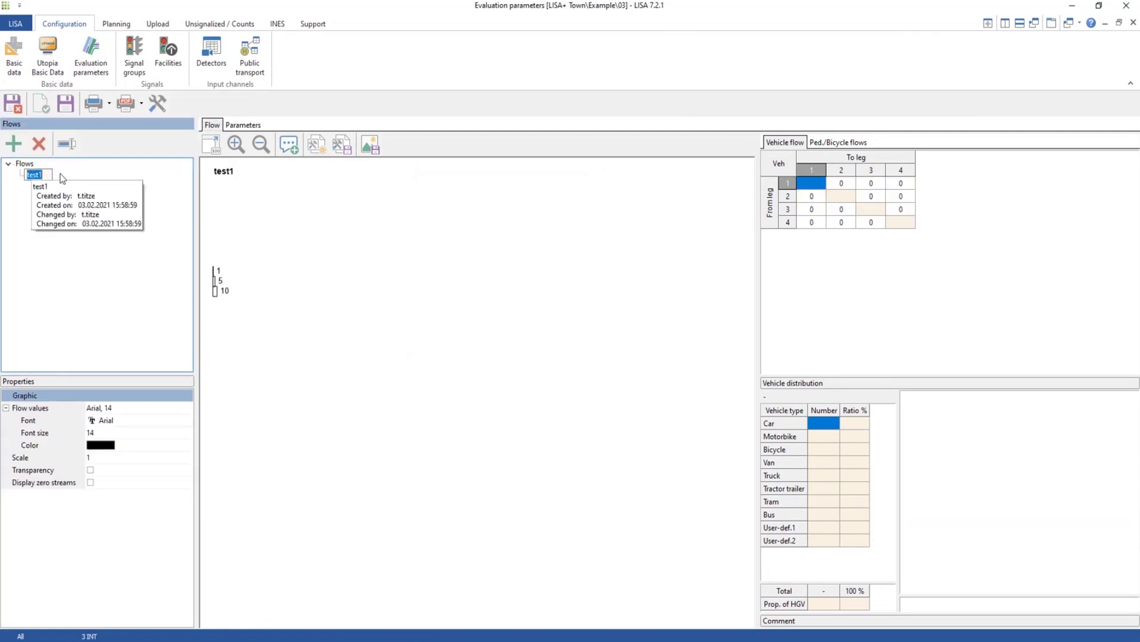
left_click(23, 224)
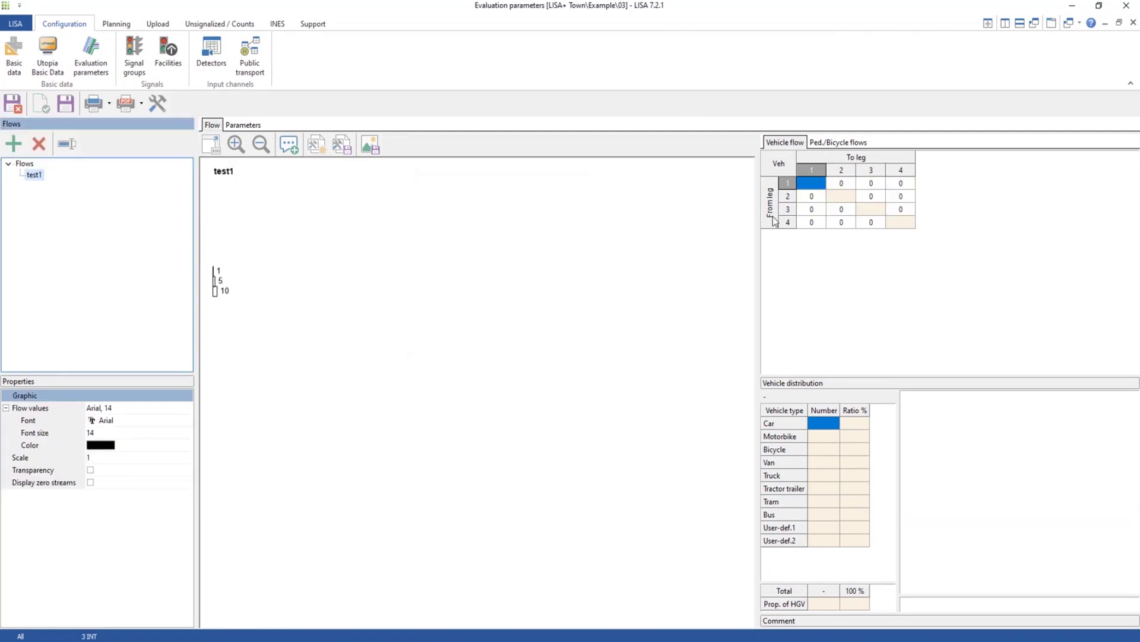
Set the vehicle flow of test1 from leg 1 to leg 3 to 800.
left_click(851, 187)
left_click(853, 185)
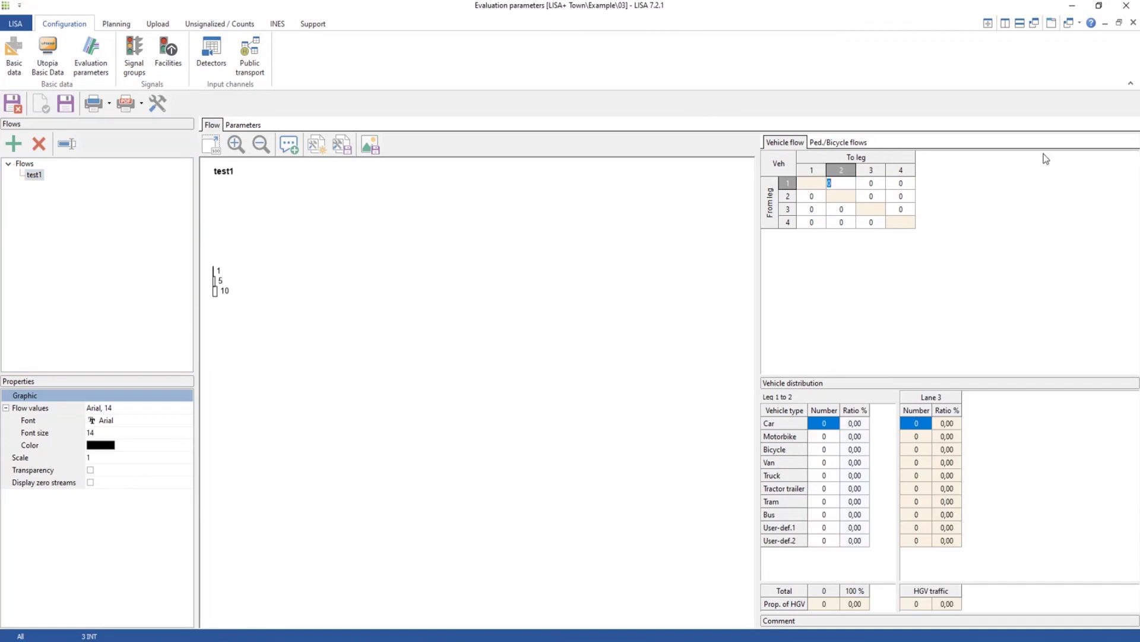
left_click(867, 184)
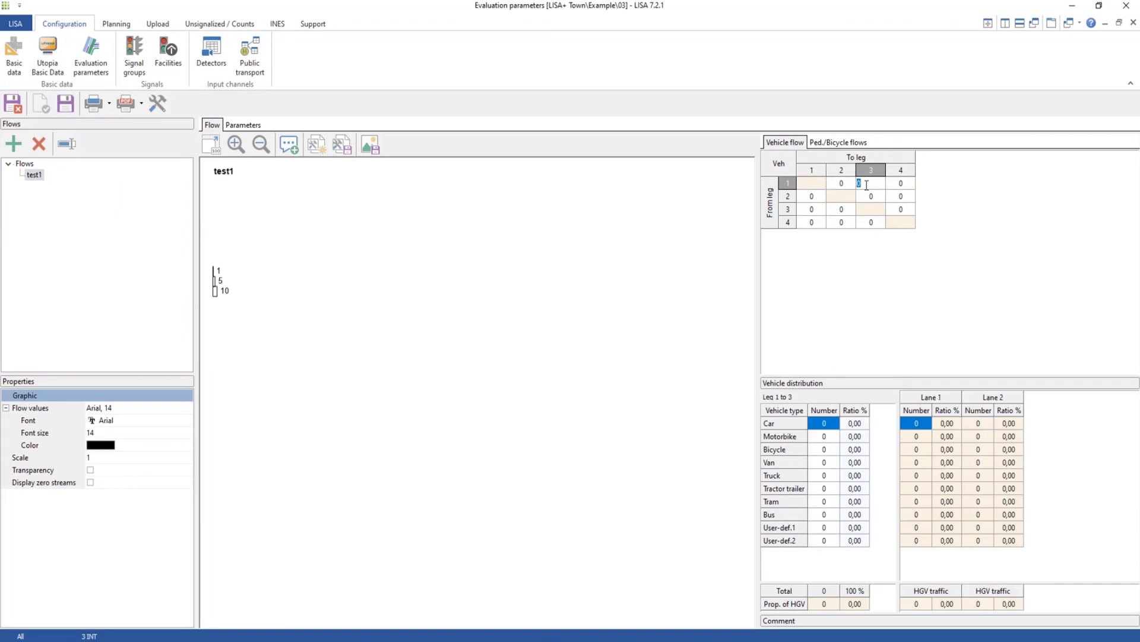
type("800")
key("Return")
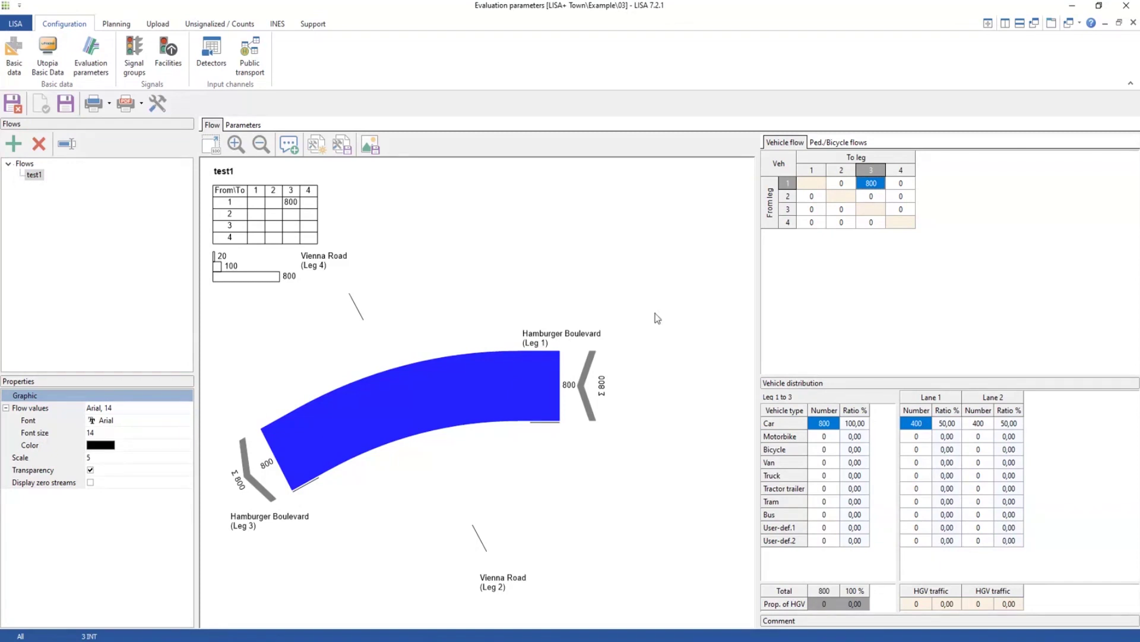
Set the vehicle flows from leg 1 to 50 toward leg 2 and 75 toward leg 4.
left_click(842, 184)
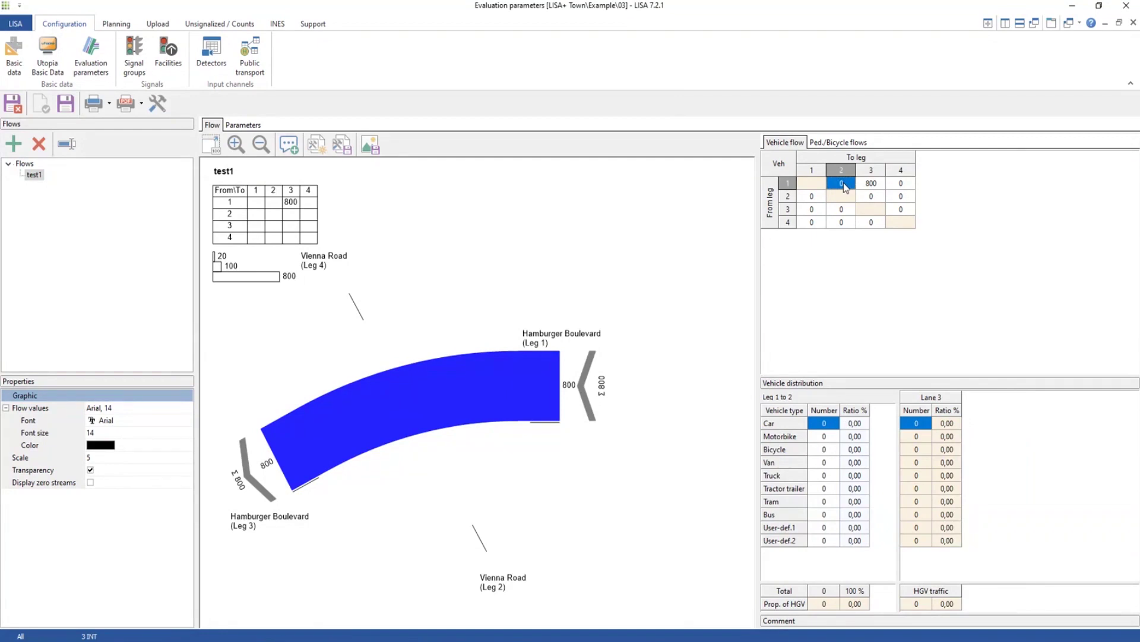
left_click(845, 183)
type("50")
left_click(902, 184)
left_click(902, 184)
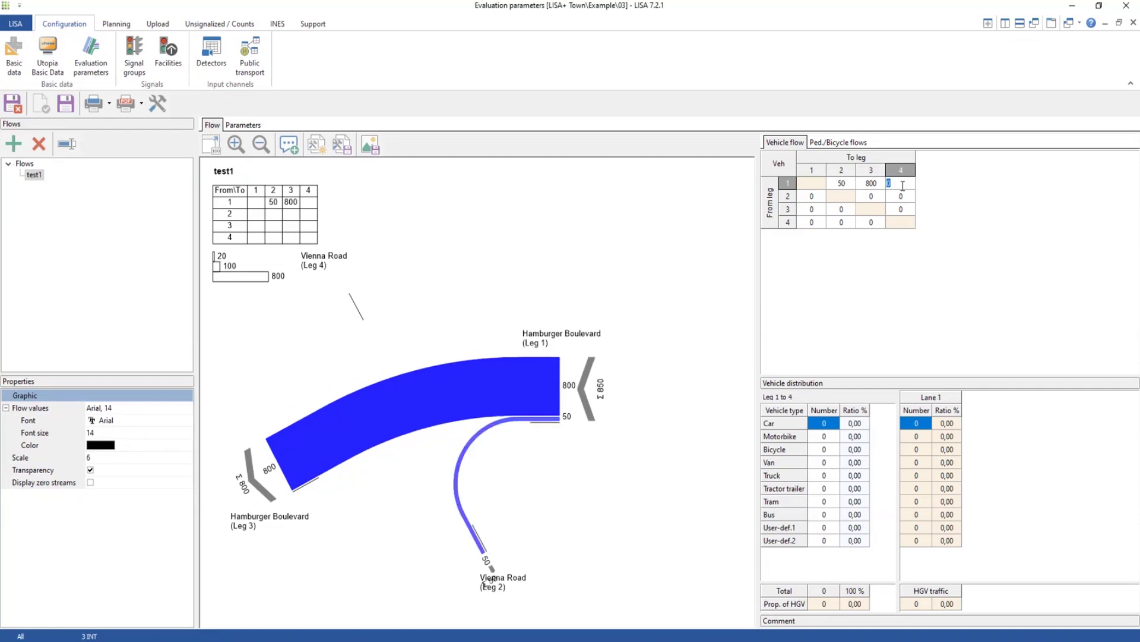
type("75")
key("Return")
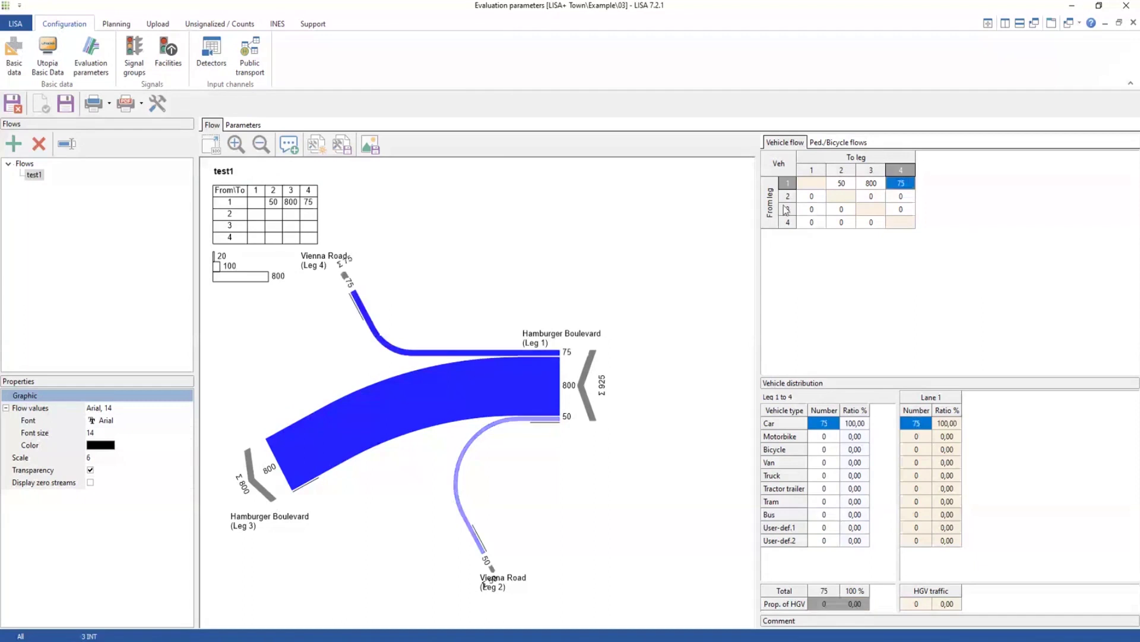
Set the vehicle flows from leg 2 to 30 toward leg 1, 150 toward leg 3 and 300 toward leg 4.
double_click(812, 197)
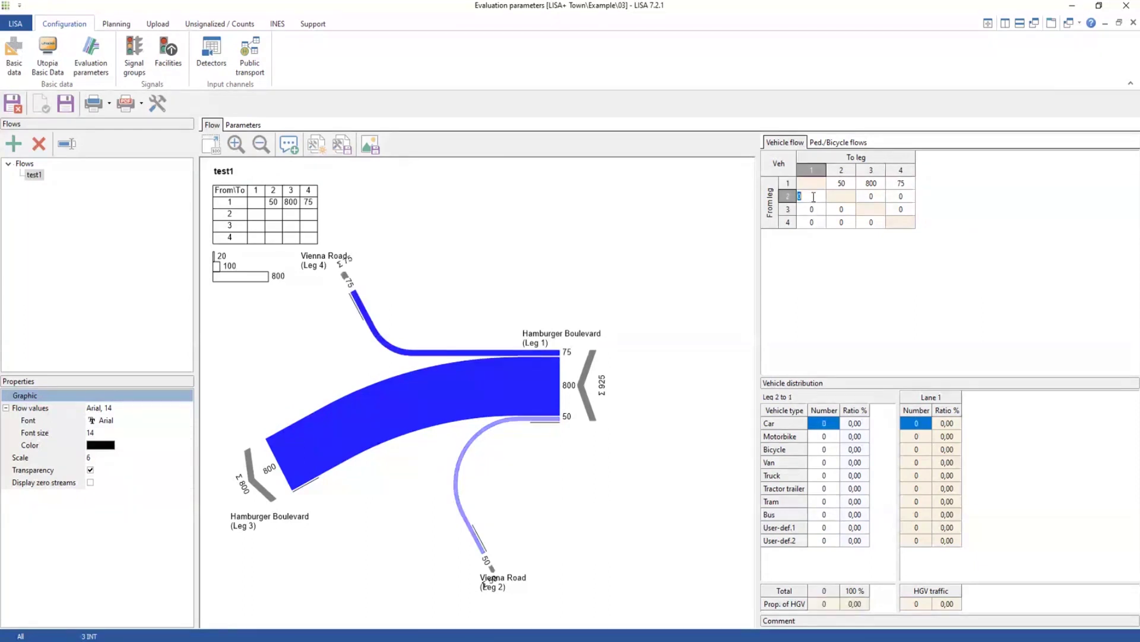
type("30")
left_click(872, 199)
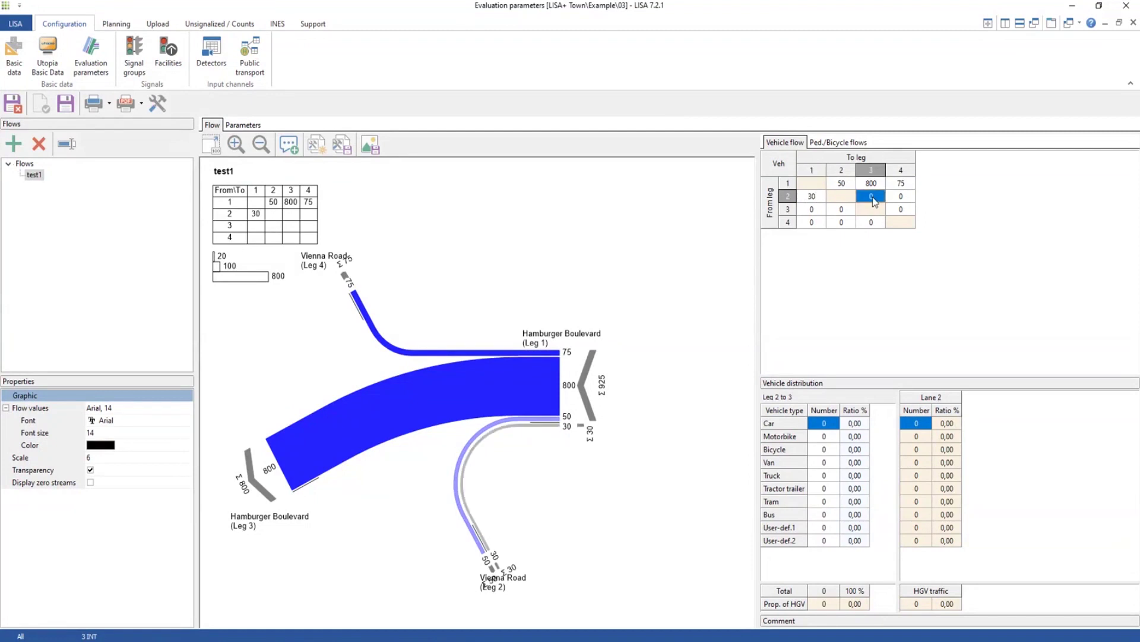
type("150")
left_click(902, 201)
left_click(902, 201)
left_click(902, 197)
type("300")
key("Return")
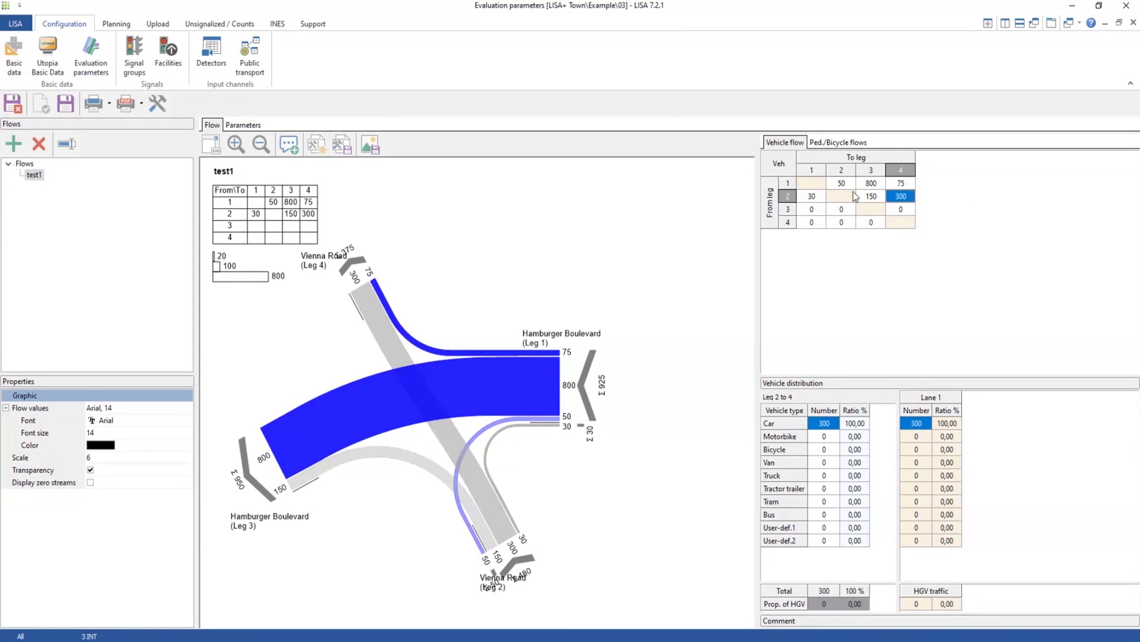
Change the vehicle flow from leg 2 to leg 3 to 75.
left_click(873, 198)
type("75")
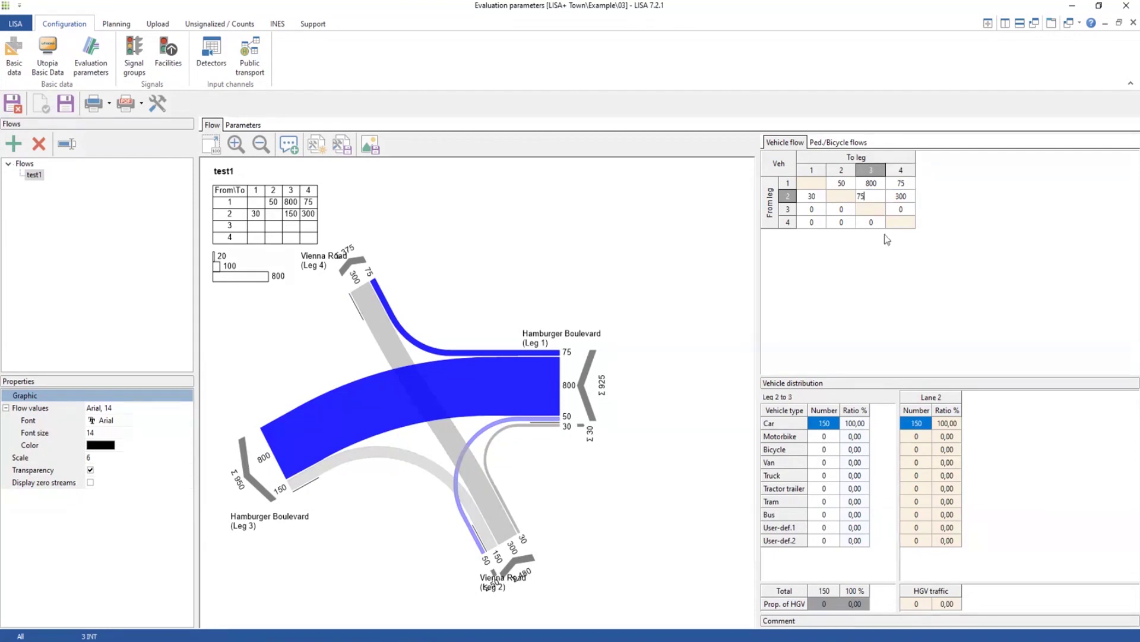
key("Return")
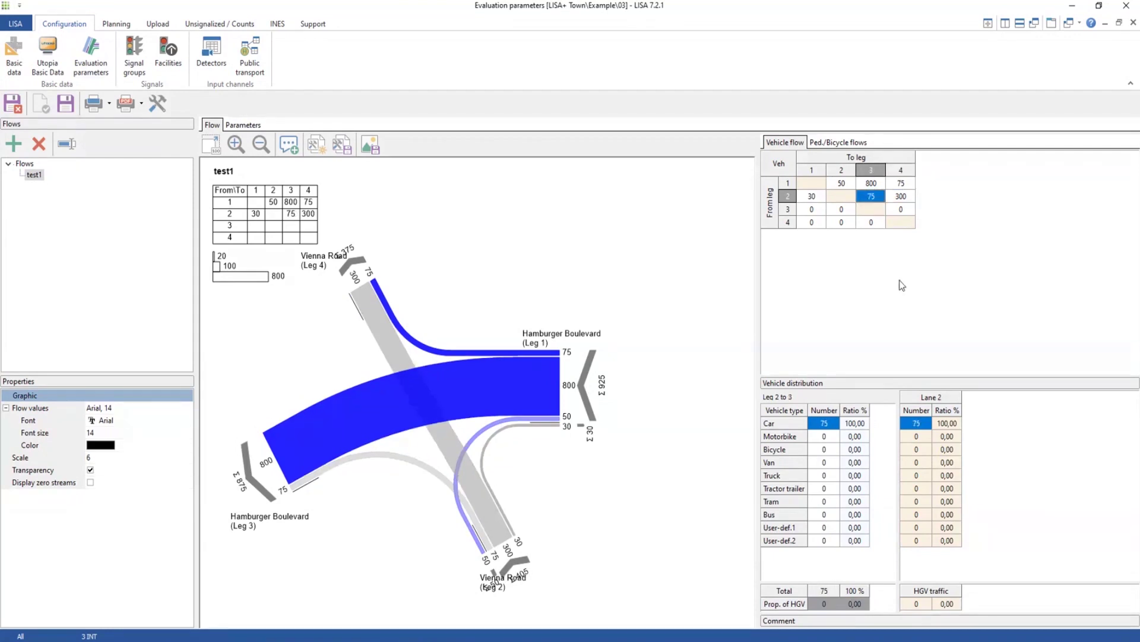
Set the vehicle flow from leg 3 to leg 1 to 900.
left_click(817, 213)
left_click(817, 214)
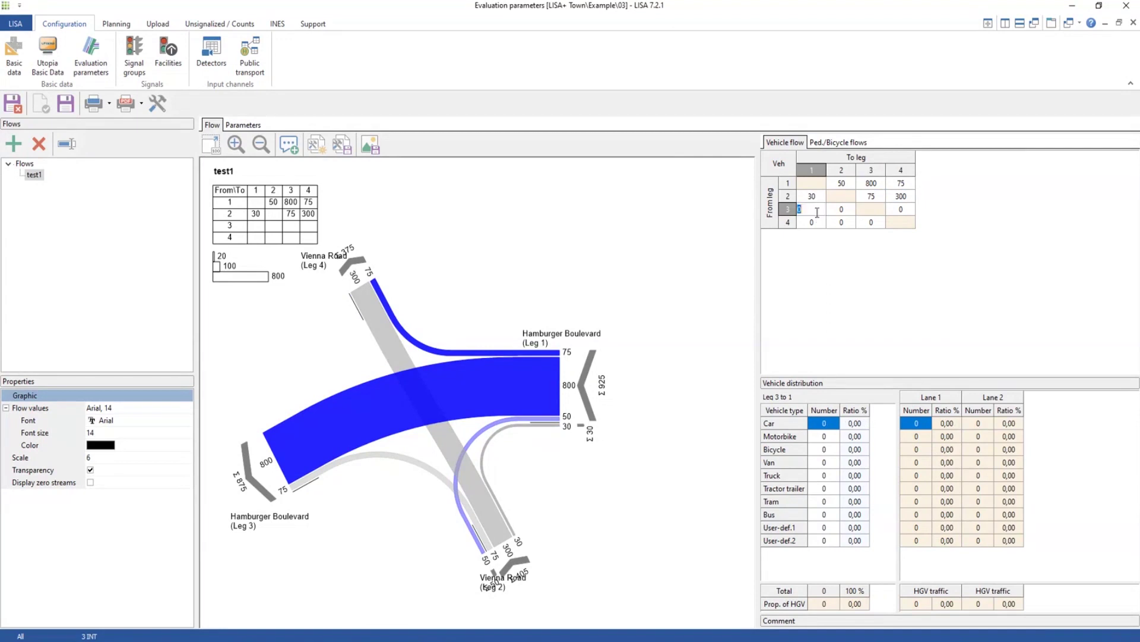
type("900")
key("Return")
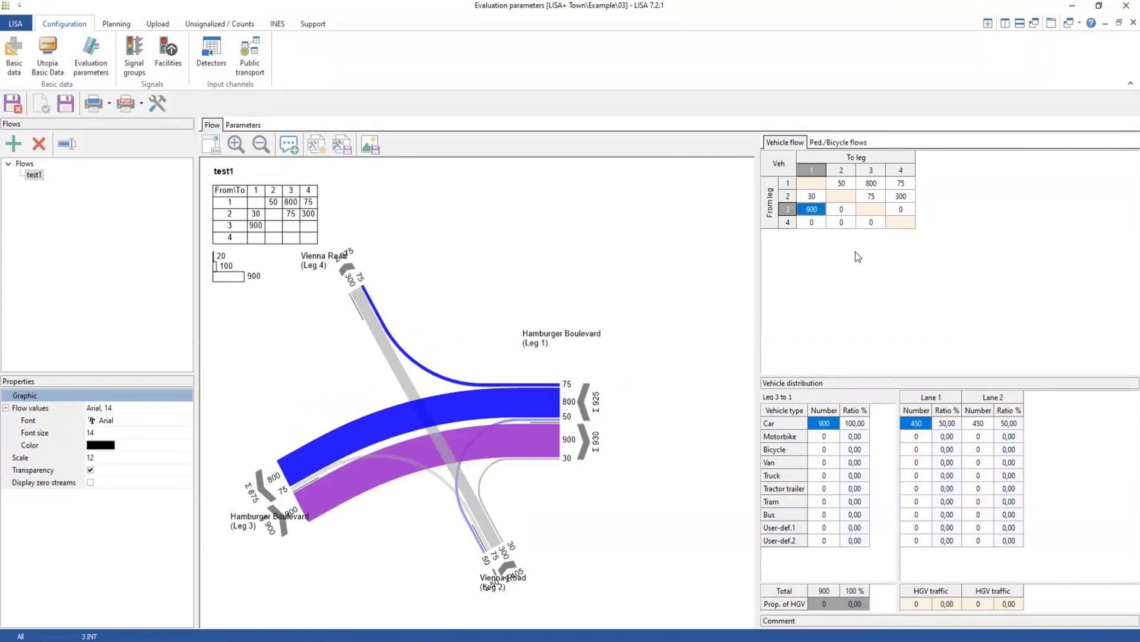
Set the vehicle flows from leg 3 to 80 toward leg 2 and 125 toward leg 4.
left_click(844, 211)
left_click(852, 208)
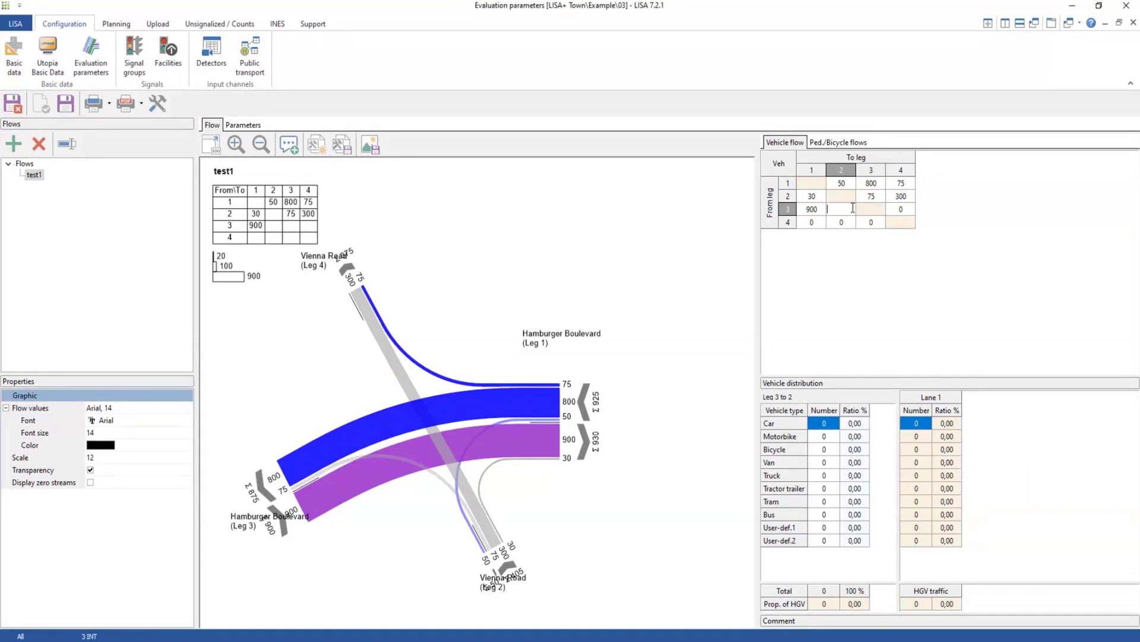
type("80")
left_click(902, 208)
left_click(902, 209)
left_click(904, 208)
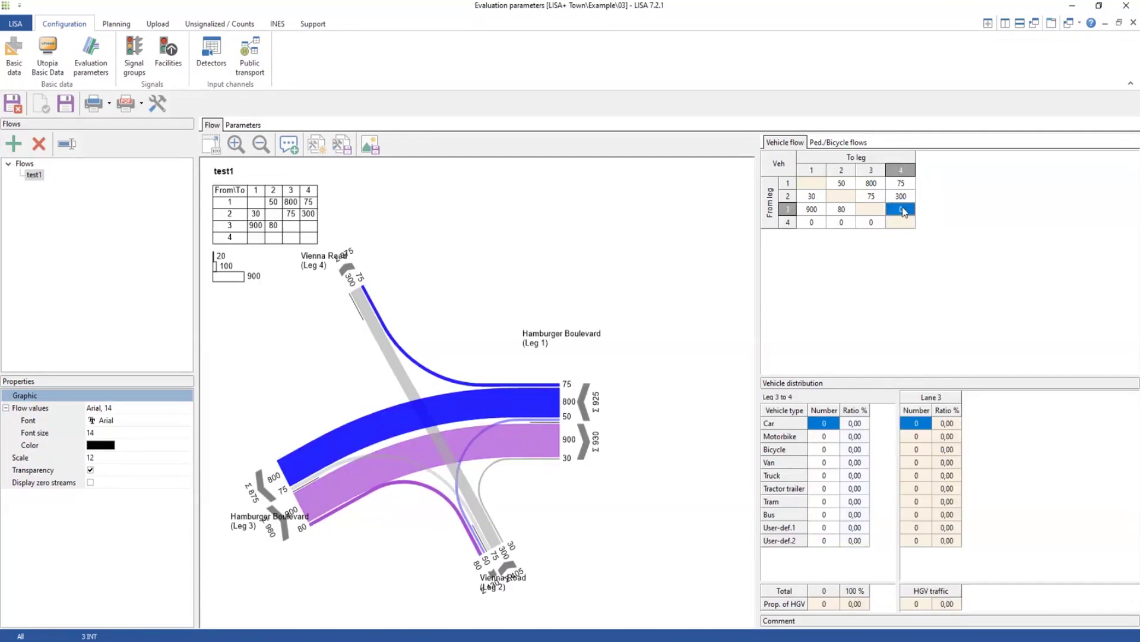
type("125")
key("Return")
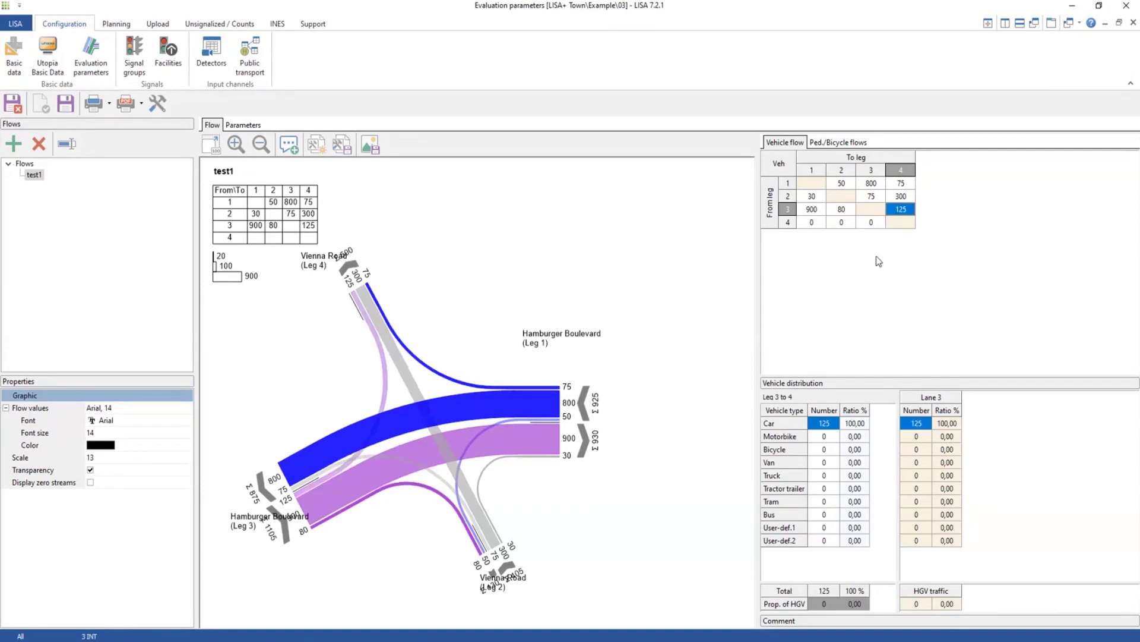
Set the vehicle flows from leg 4 to 30 toward leg 1, 50 toward leg 2 and 80 toward leg 3, and save.
left_click(815, 222)
left_click(819, 221)
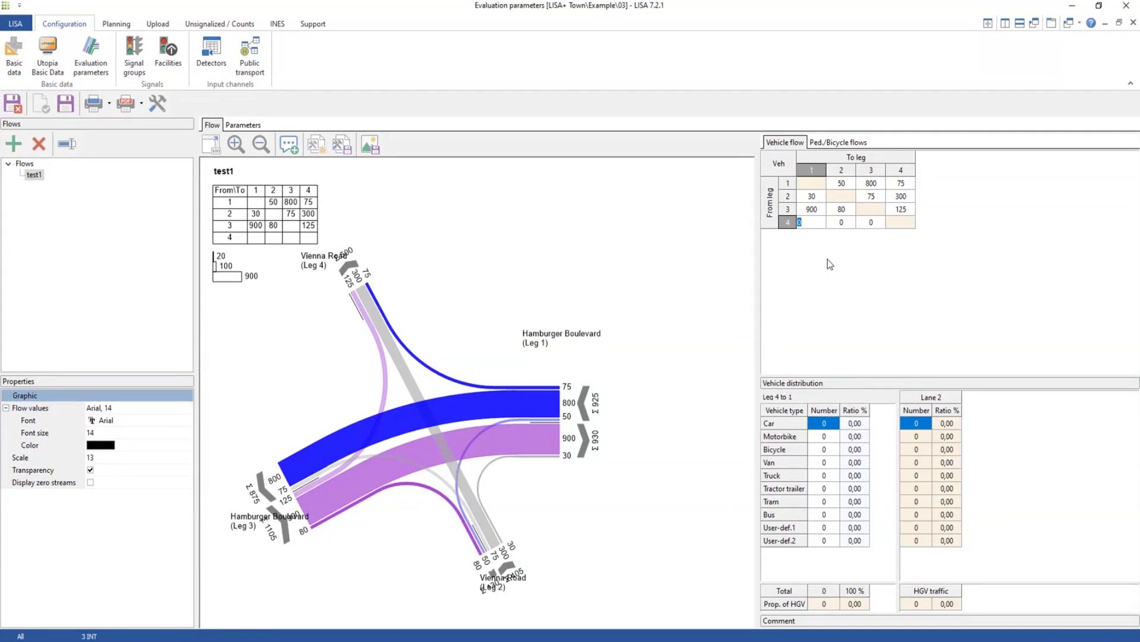
type("30")
left_click(849, 224)
left_click(850, 224)
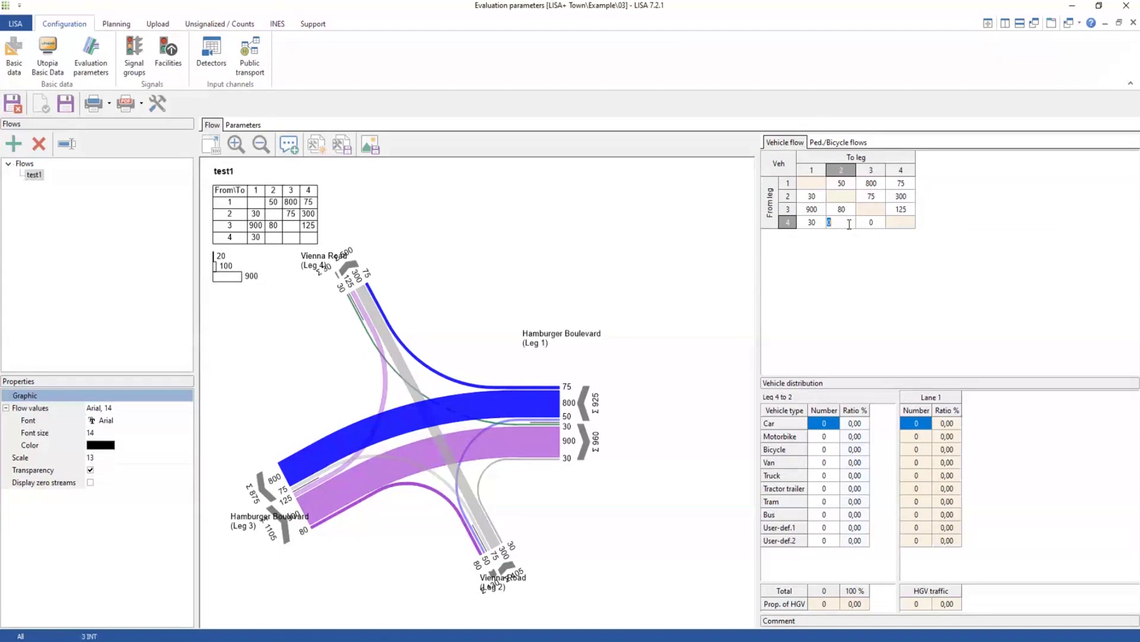
type("50")
left_click(875, 223)
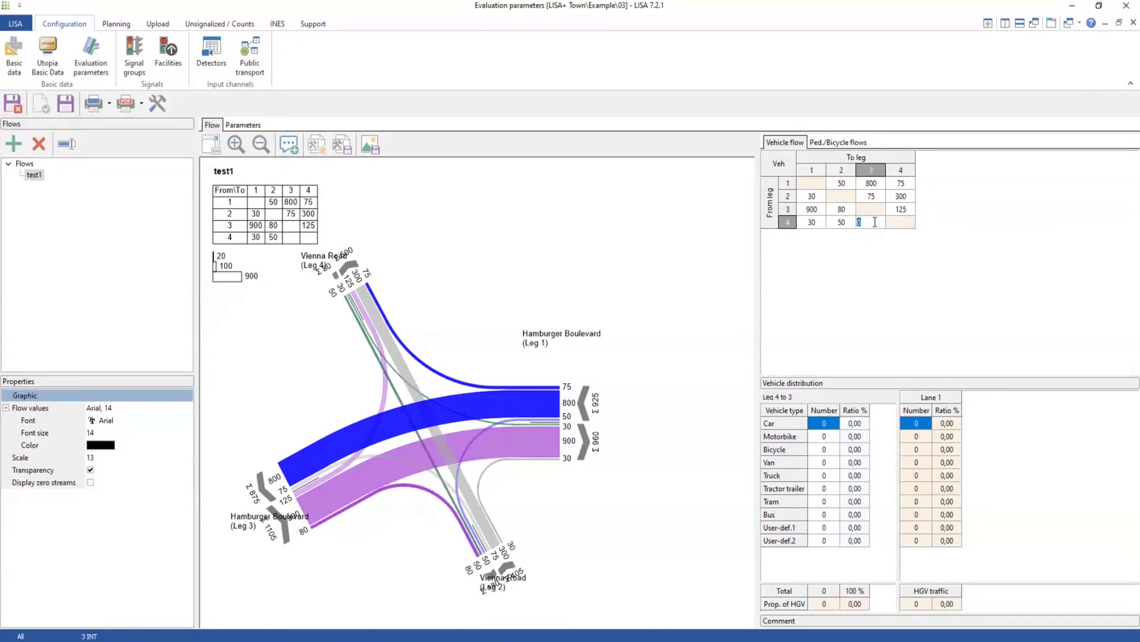
key("shift+Tab")
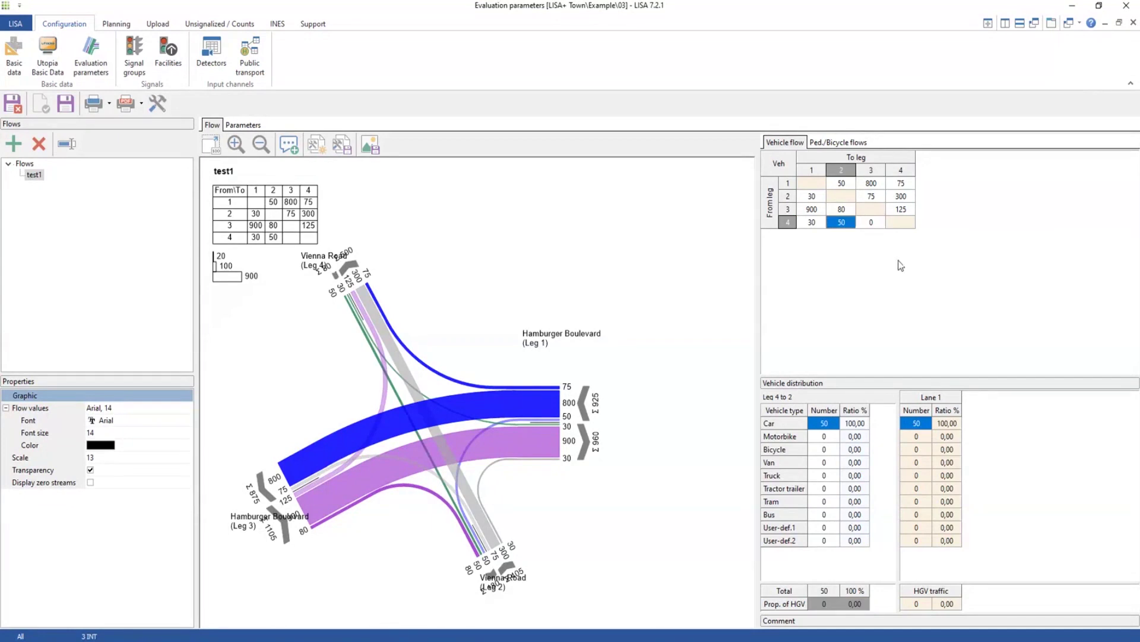
left_click(872, 222)
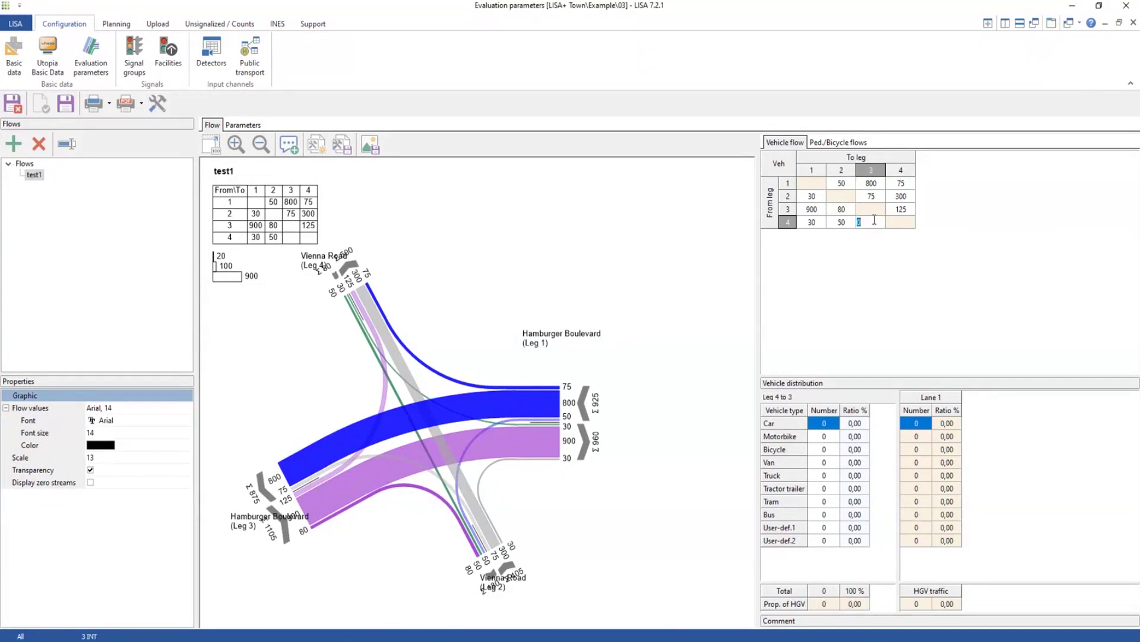
type("80")
key("Return")
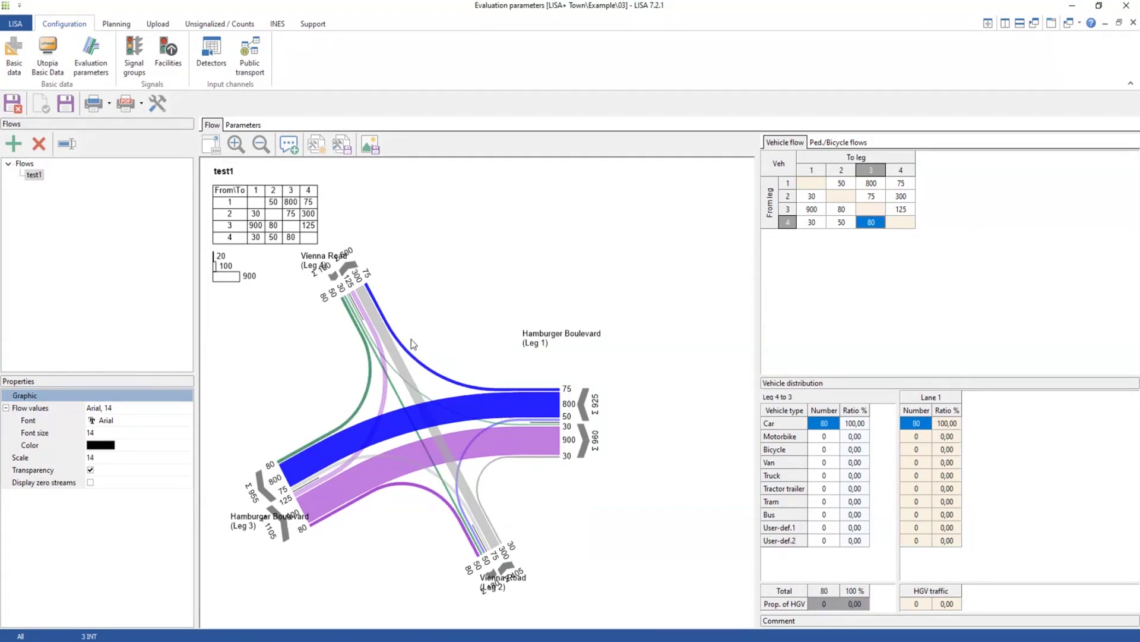
left_click(65, 104)
Move the street name labels of legs 3, 4 and 2 clear of the flow values in the flow diagram.
left_click_drag(245, 517, 236, 559)
left_click(282, 413)
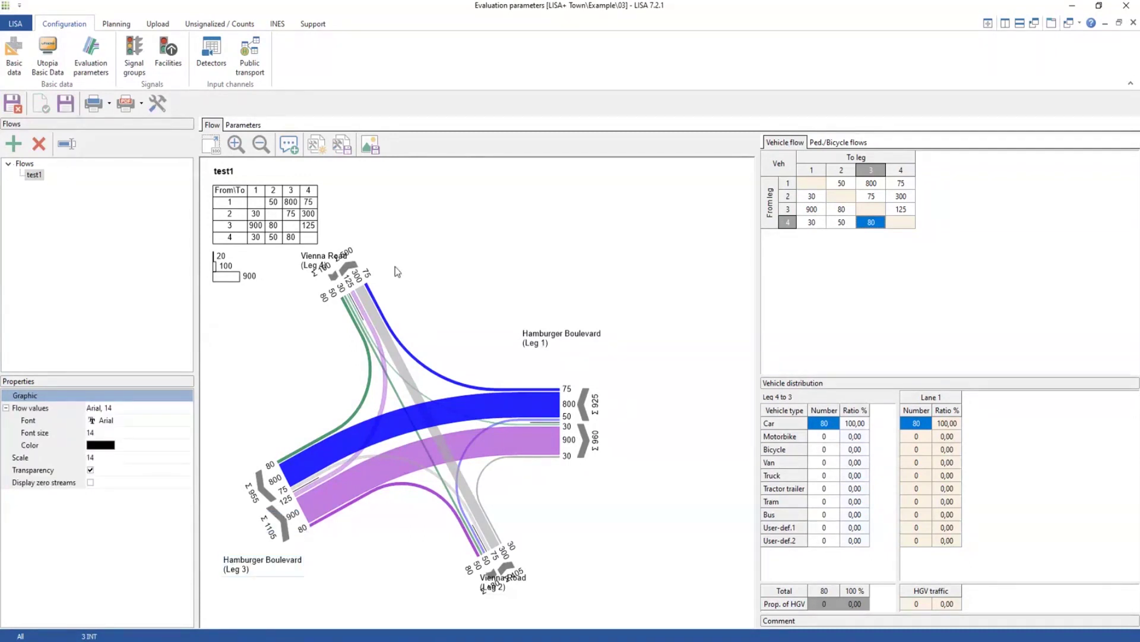
left_click(408, 373)
left_click(433, 410)
left_click_drag(432, 410, 452, 417)
left_click(345, 267)
left_click_drag(344, 267, 373, 229)
left_click(406, 201)
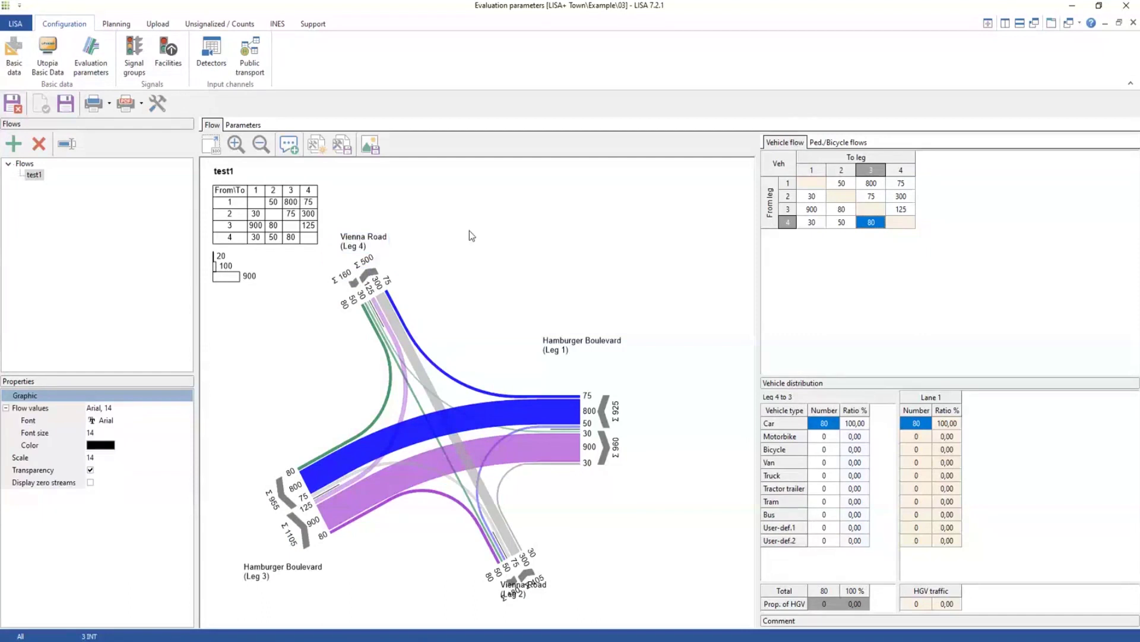
left_click(536, 587)
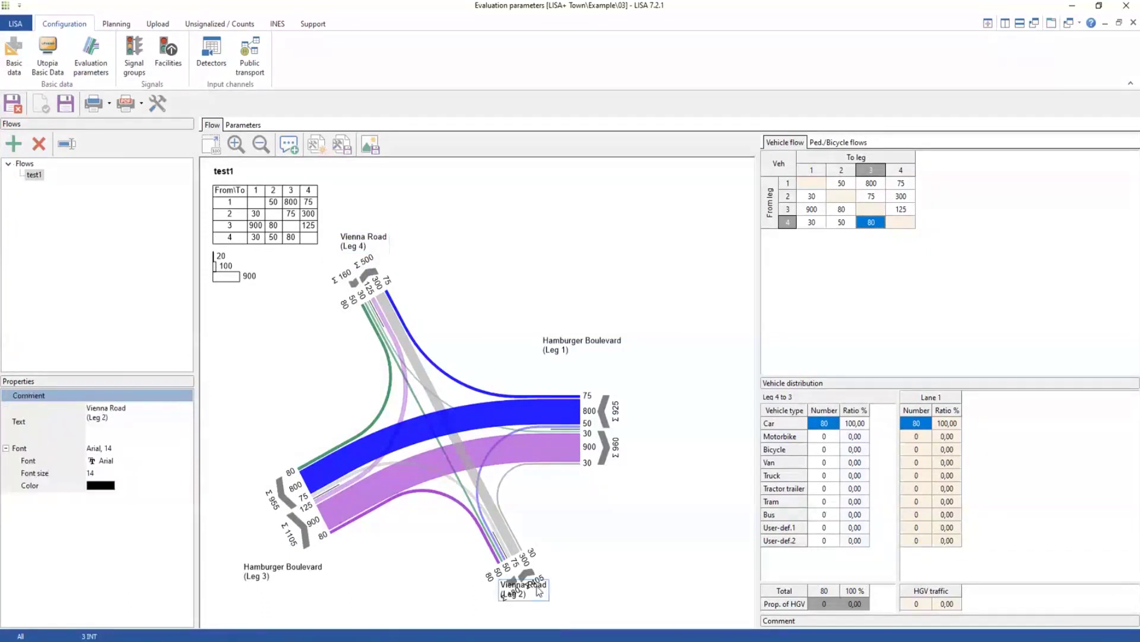
left_click_drag(598, 587, 600, 588)
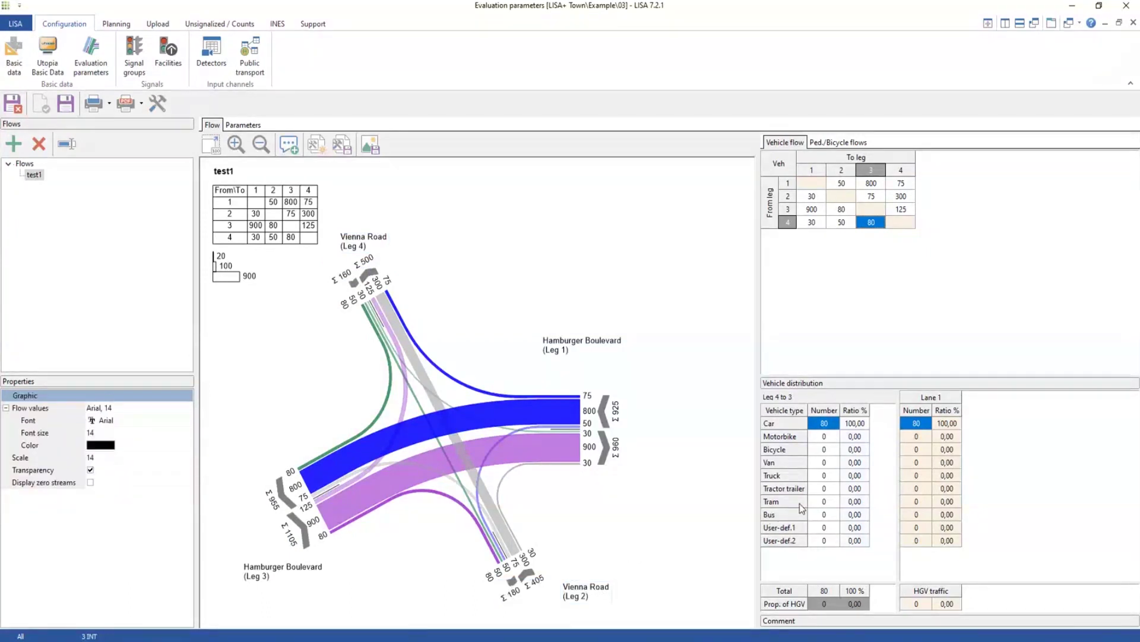
Set the number of motorbikes in the vehicle distribution from leg 4 to leg 3 to 2.
left_click(832, 437)
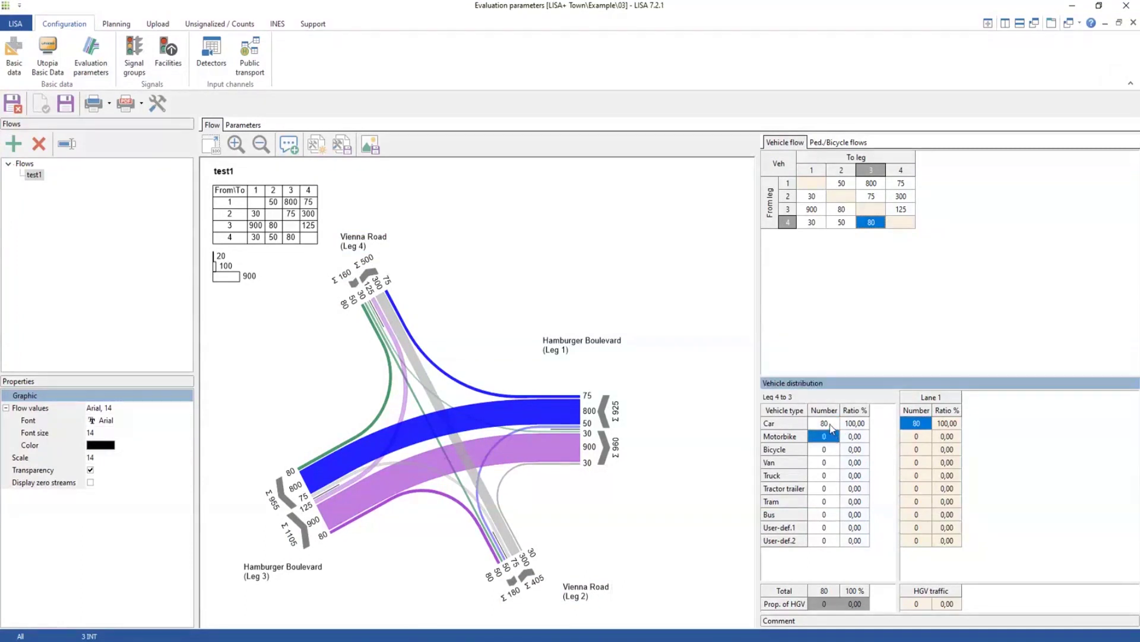
left_click(826, 437)
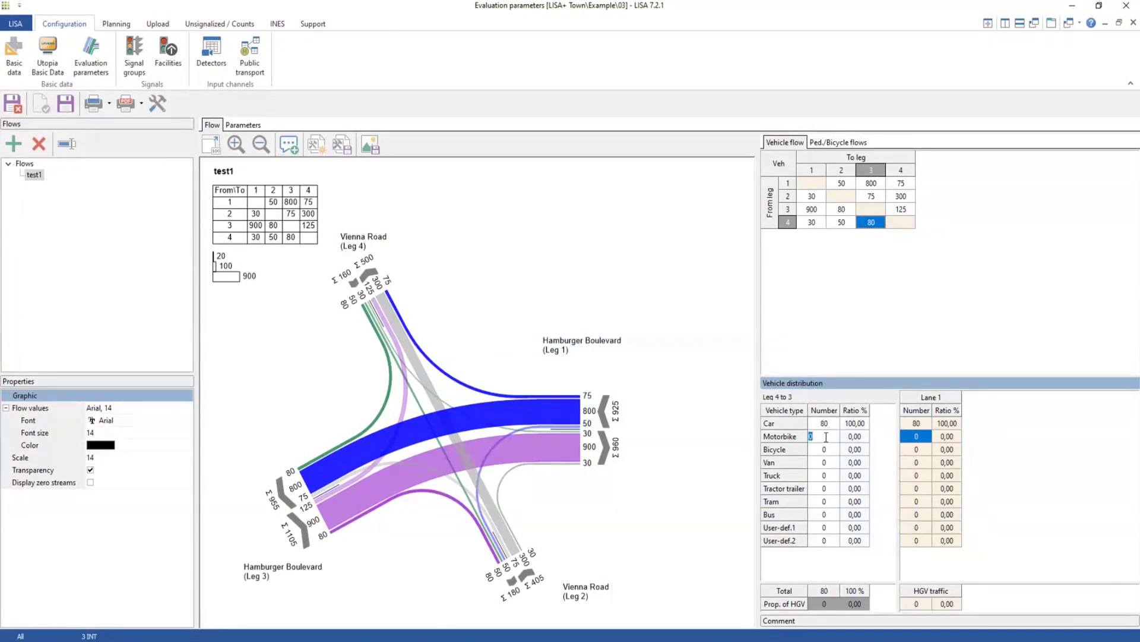
type("2")
key("Return")
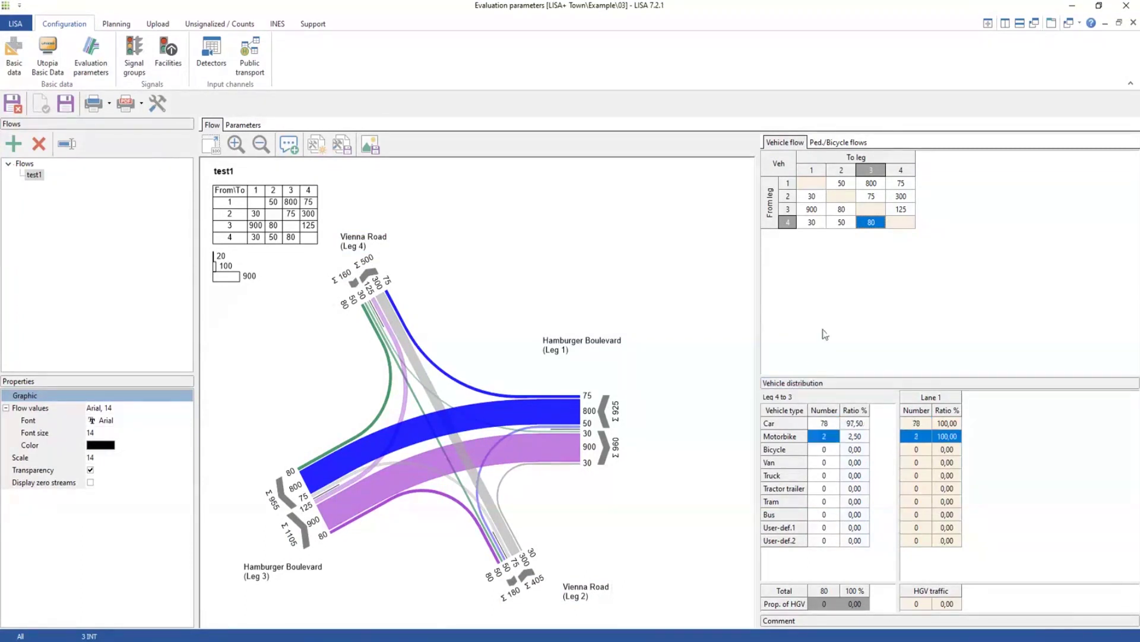
left_click(827, 424)
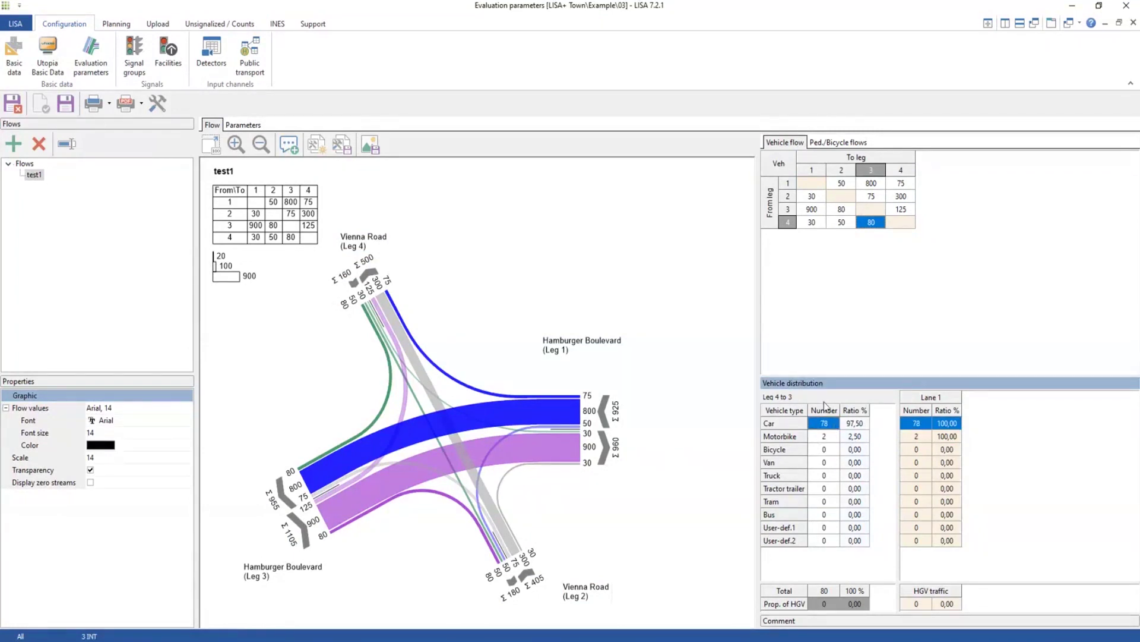
Set the number of trucks in the vehicle distribution from leg 4 to leg 3 to 6 and save.
left_click_drag(832, 365, 834, 315)
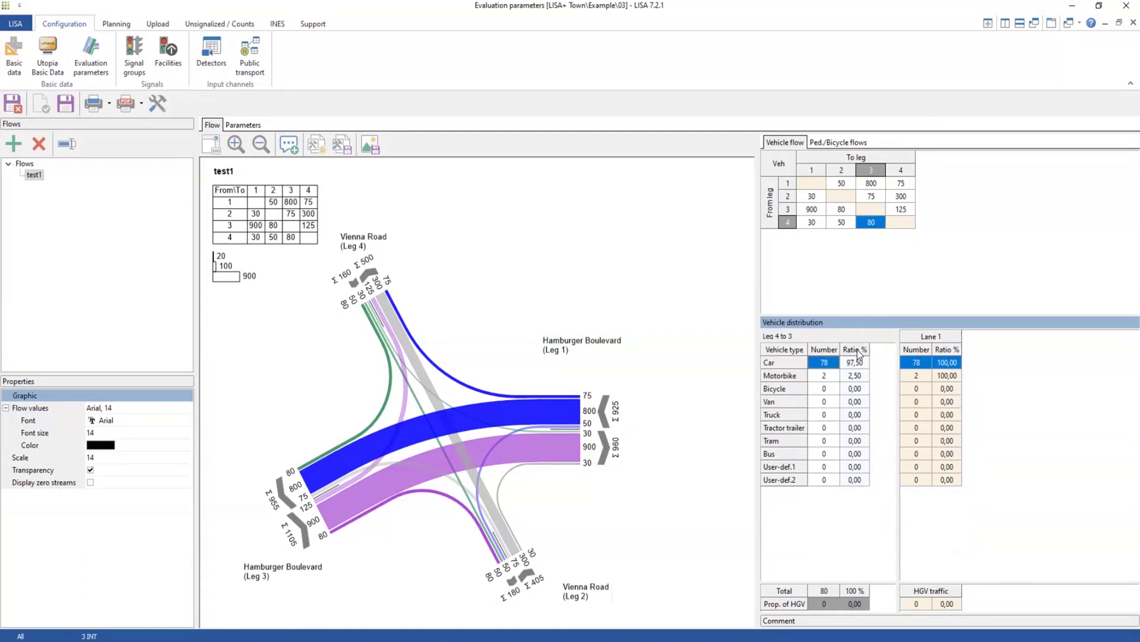
left_click(824, 416)
type("6")
key("Return")
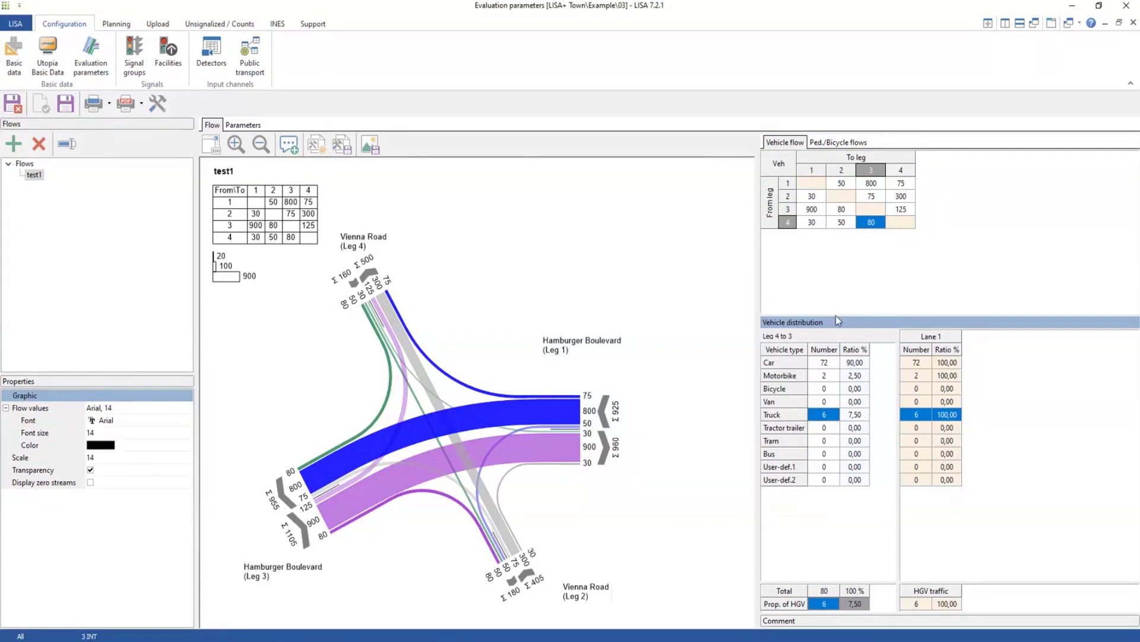
left_click_drag(837, 313, 837, 294)
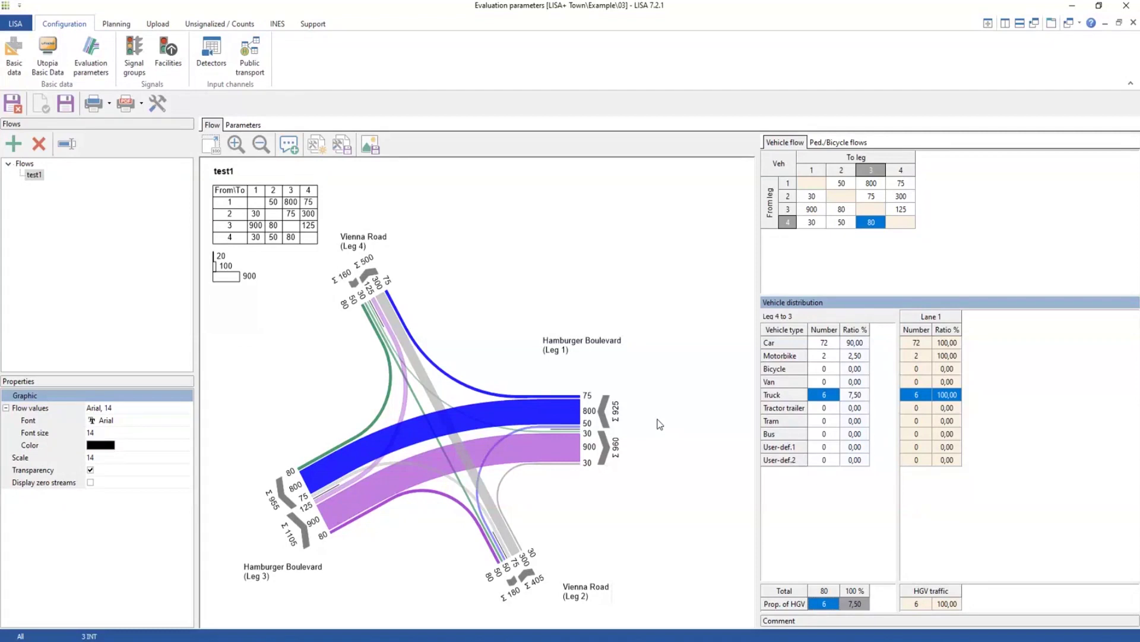
key("ctrl+s")
left_click(826, 381)
double_click(828, 369)
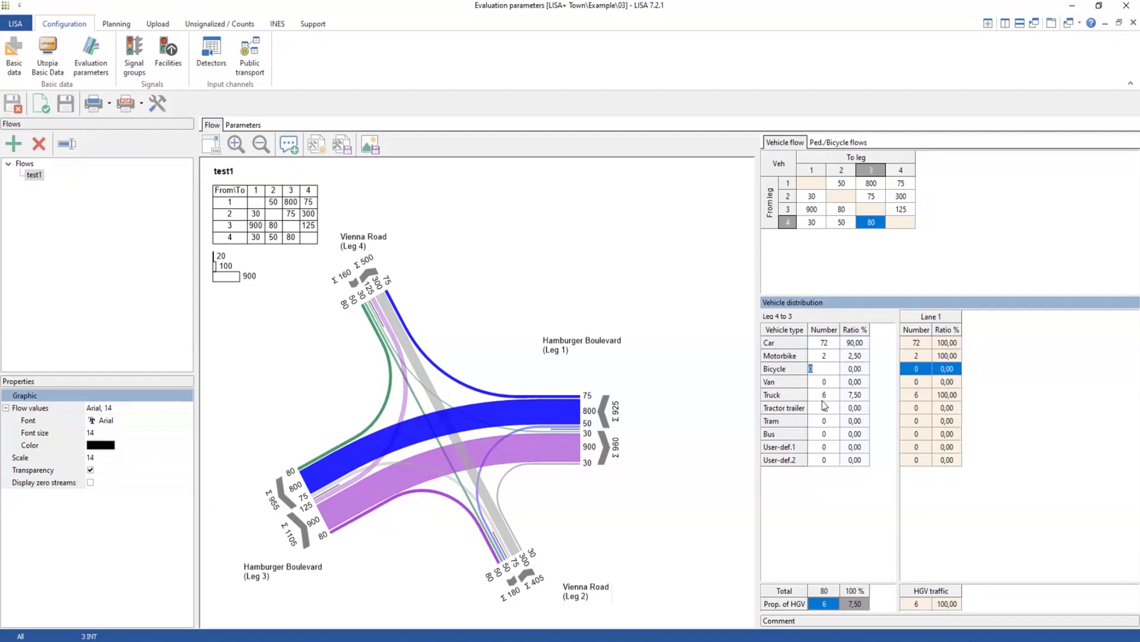
left_click(824, 406)
left_click(825, 423)
left_click(827, 381)
left_click(829, 368)
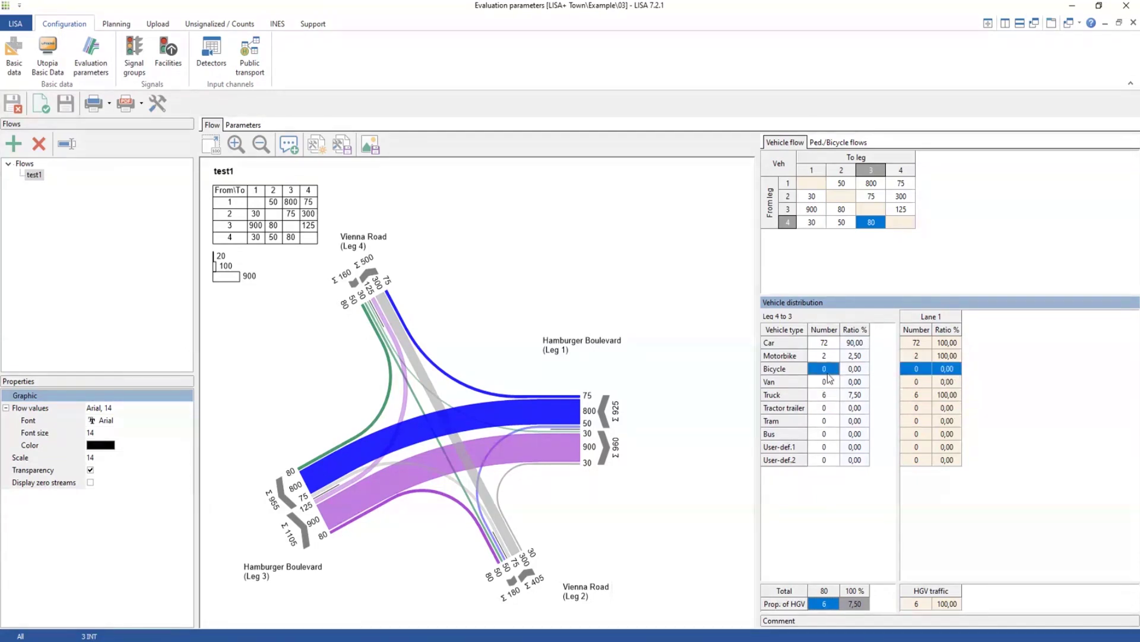
Set the proportion of HGV for the flow from leg 4 to leg 3 to 12.5 %.
left_click(866, 603)
left_click_drag(881, 612, 886, 550)
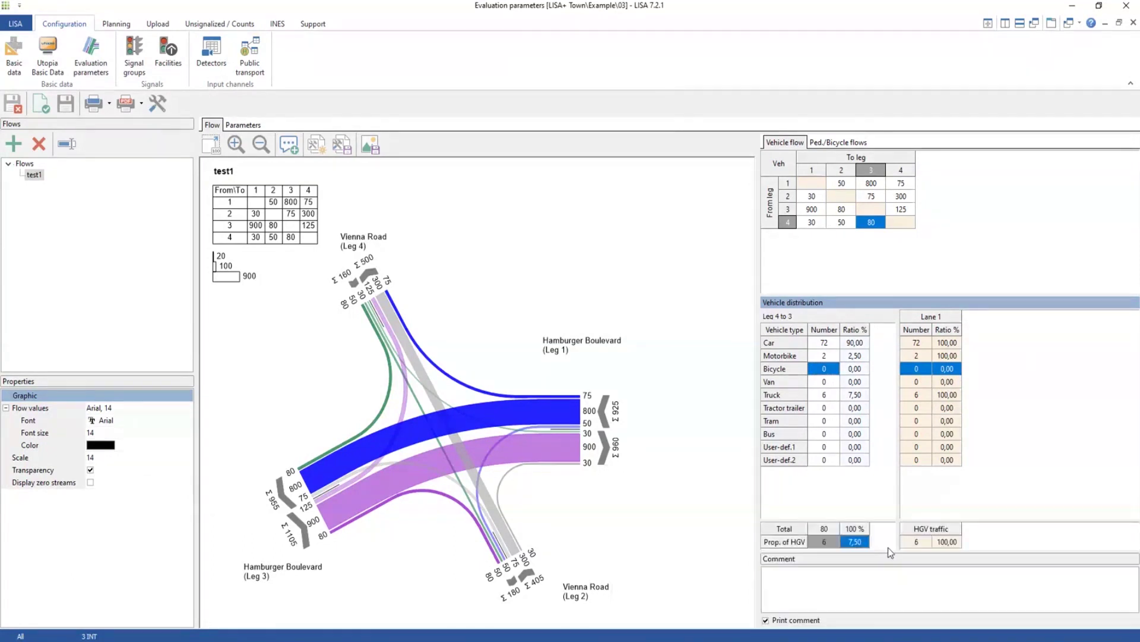
left_click(832, 540)
key("Return")
left_click(829, 345)
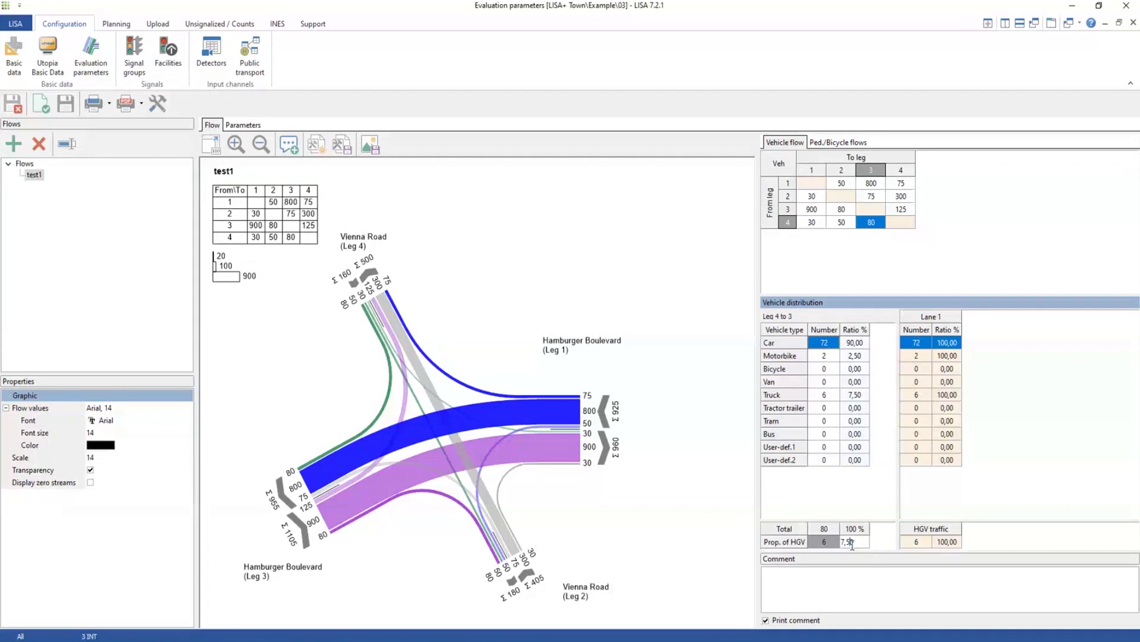
type("12,5")
left_click(882, 578)
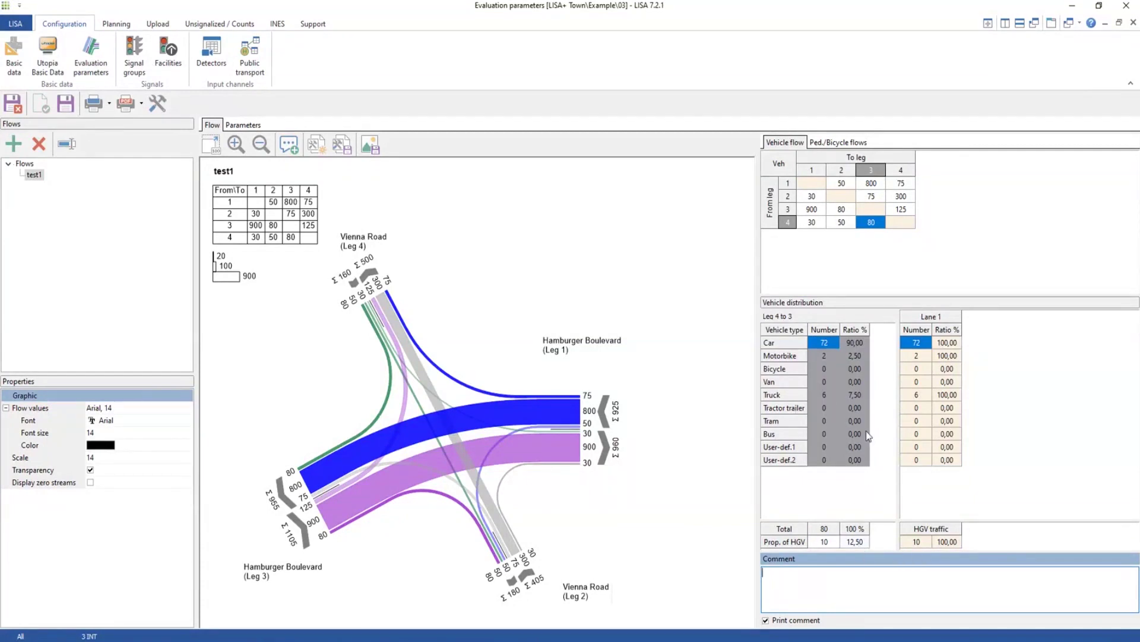
left_click(850, 542)
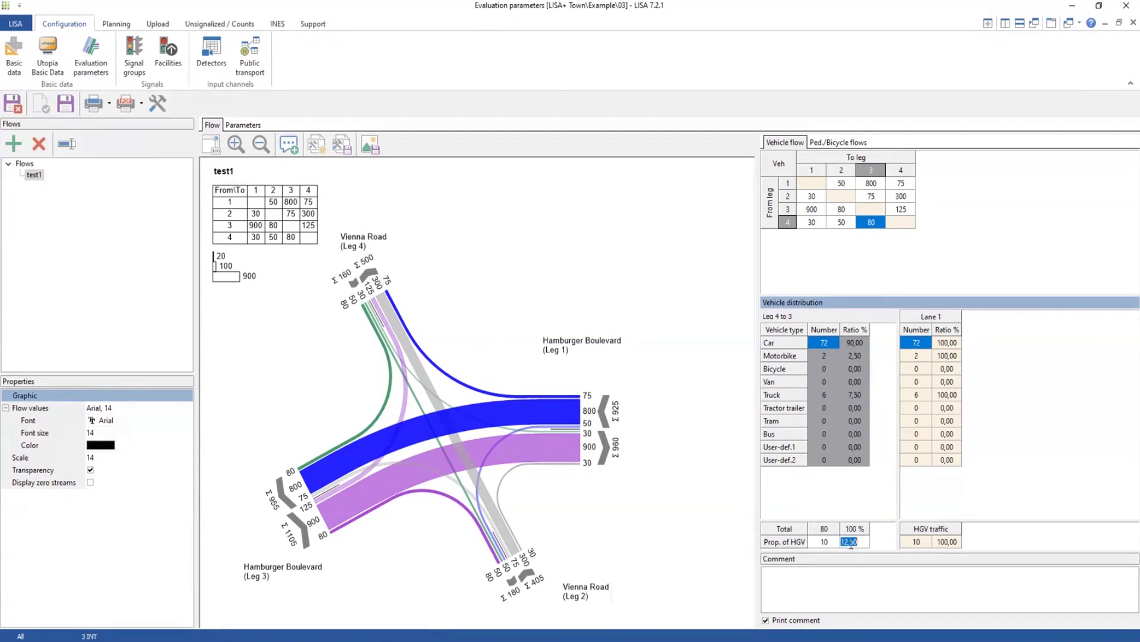
Set the number of motorbikes in the vehicle distribution from leg 4 to leg 3 to 5.
left_click(823, 354)
type("5,")
key("Return")
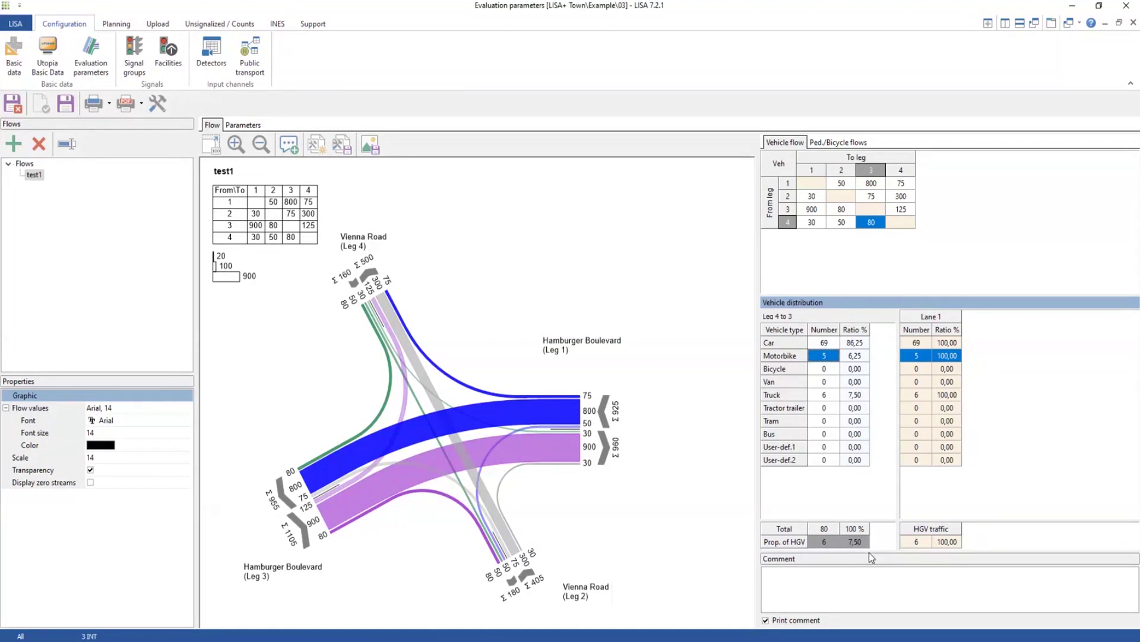
left_click_drag(871, 550, 871, 566)
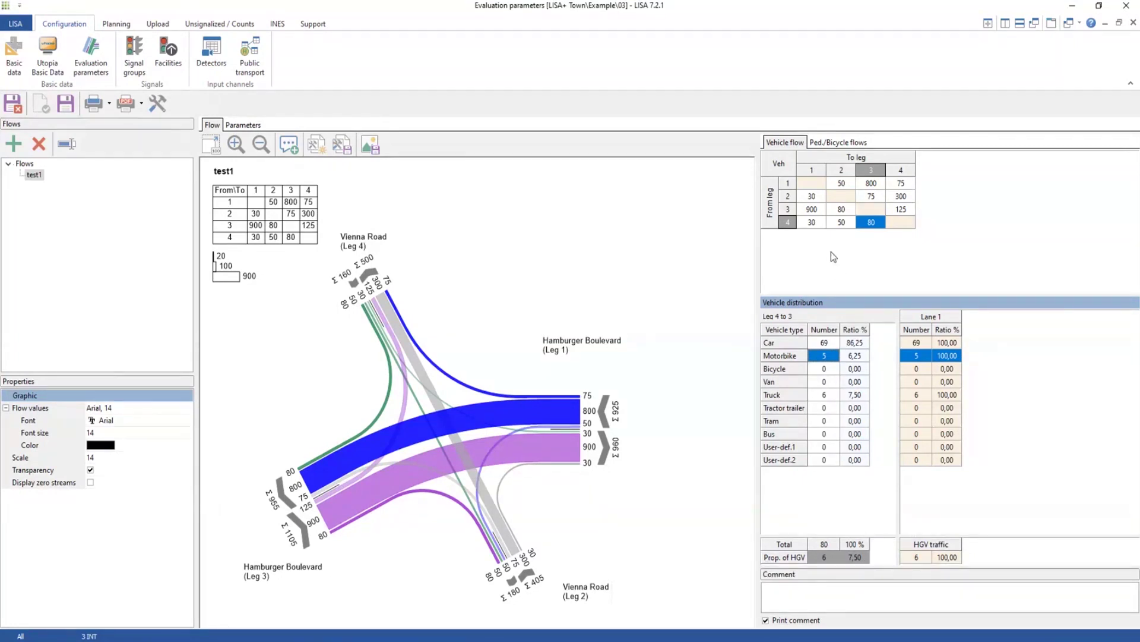
Look through the pedestrian and bicycle flows of the legs and save the evaluation parameters.
left_click(834, 143)
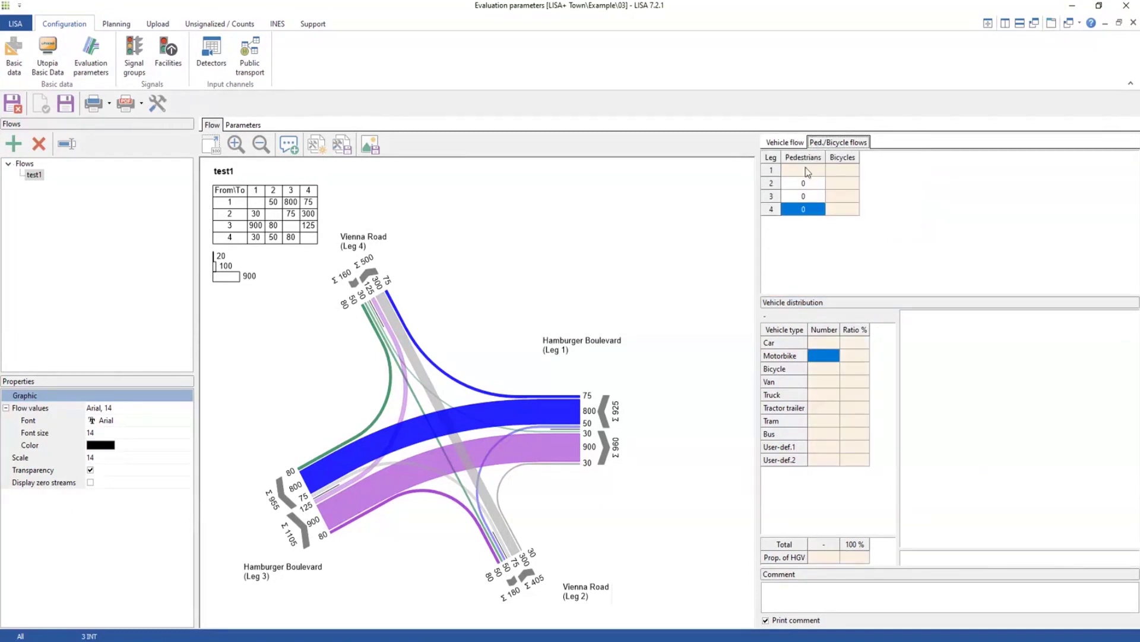
left_click(804, 170)
left_click(785, 143)
left_click(825, 143)
left_click(806, 184)
left_click(799, 196)
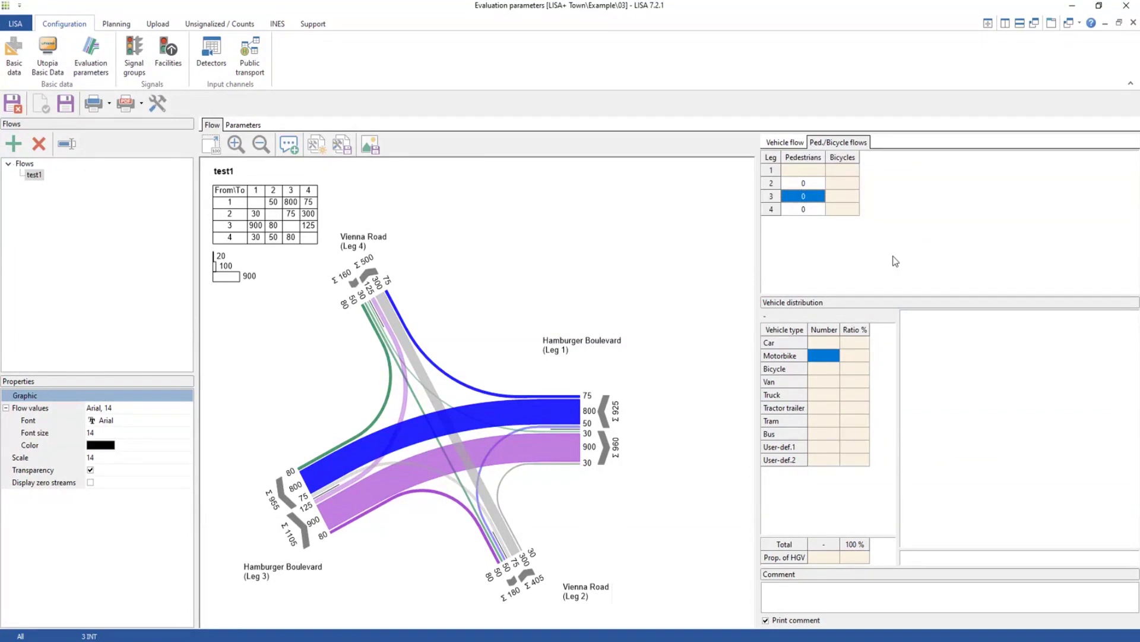
left_click(67, 112)
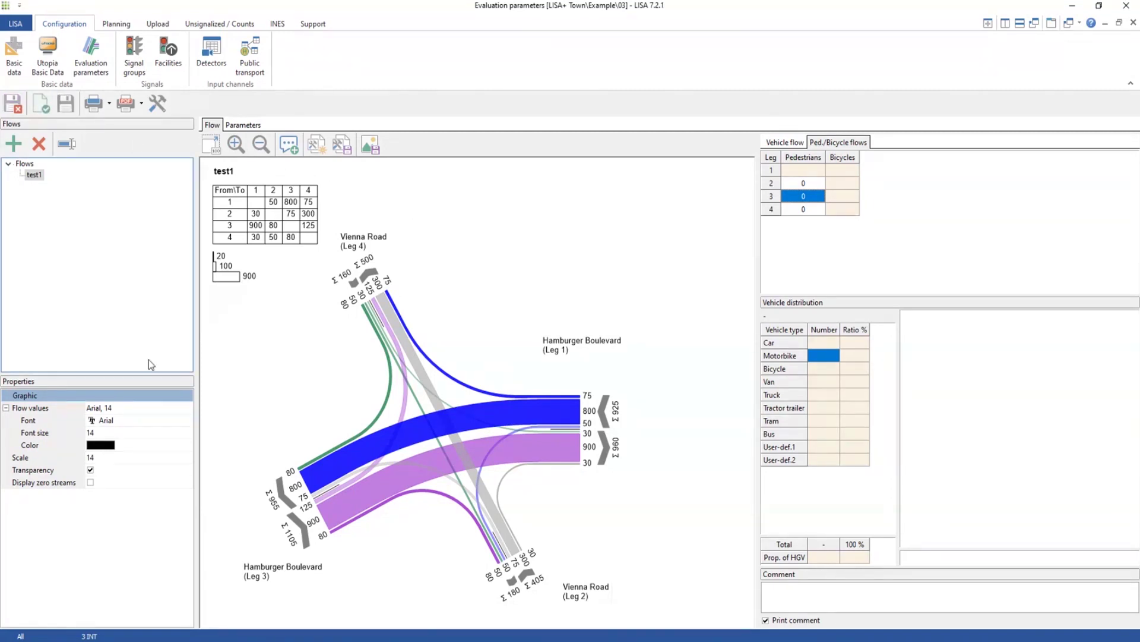
Compare the HBS 2015 and HBS 2001 parameters of lane 1 in leg 1.
left_click(242, 125)
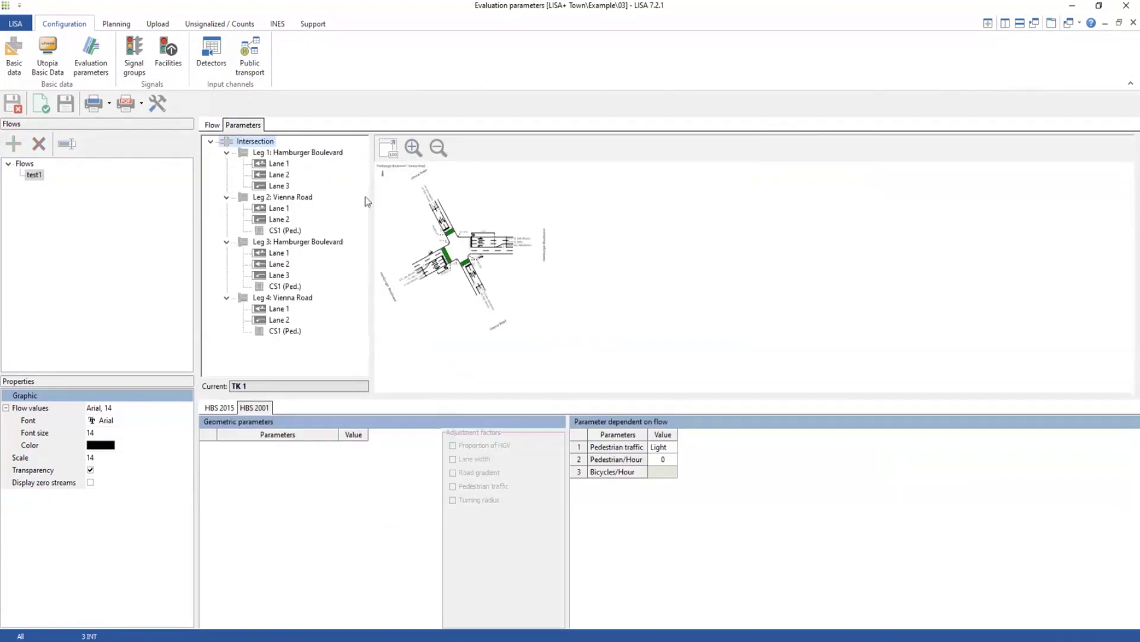
left_click(272, 165)
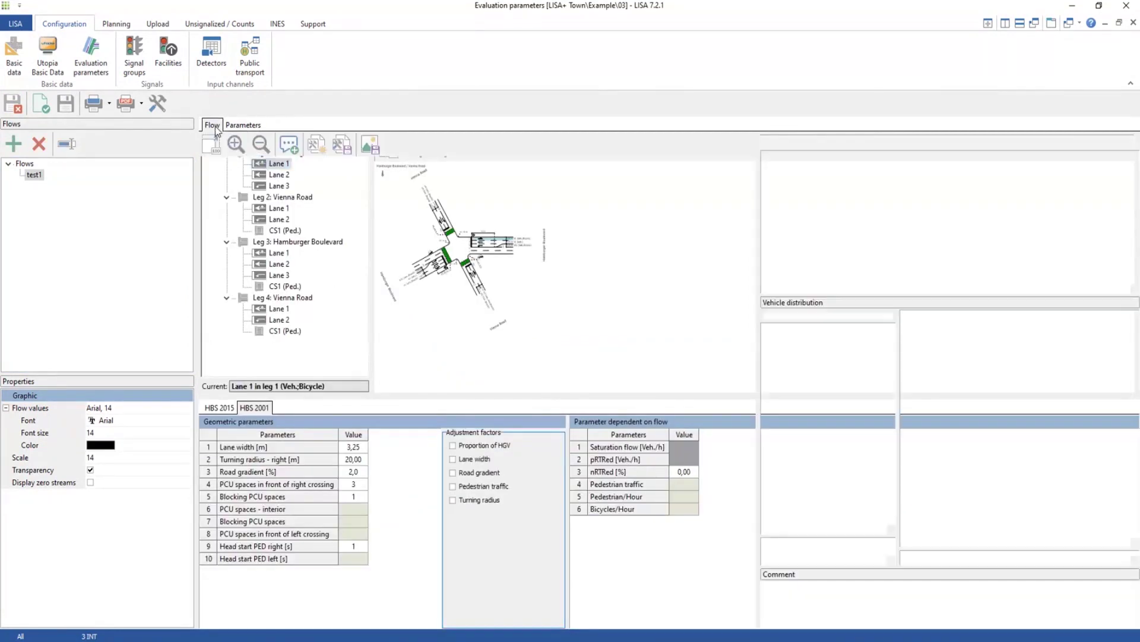
left_click(216, 126)
left_click(251, 126)
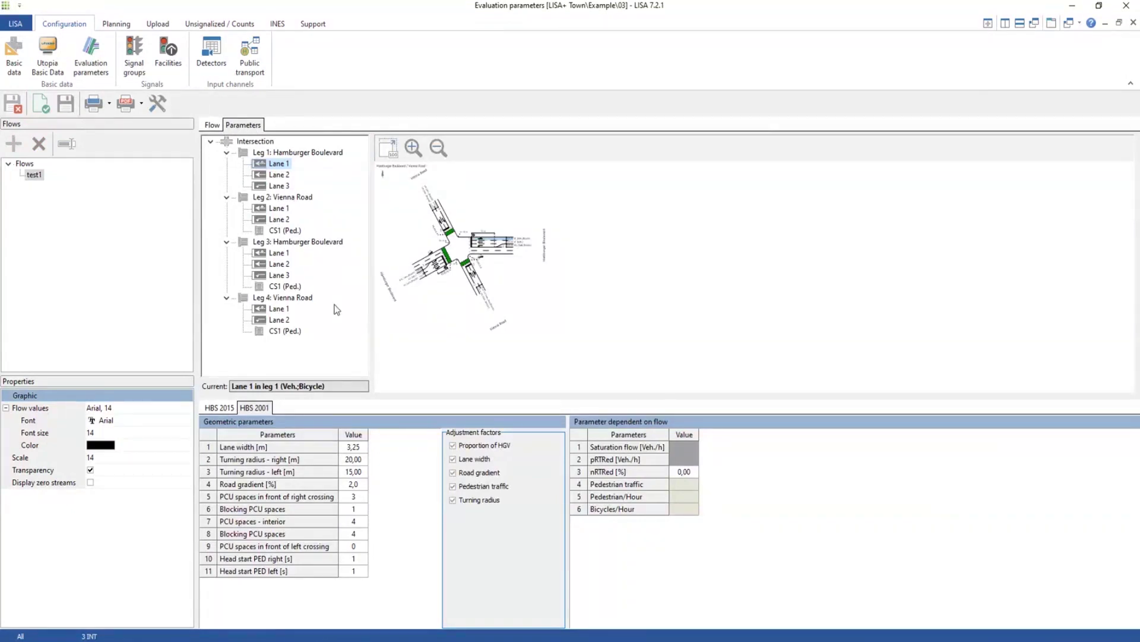
left_click(227, 409)
left_click(247, 408)
left_click(223, 410)
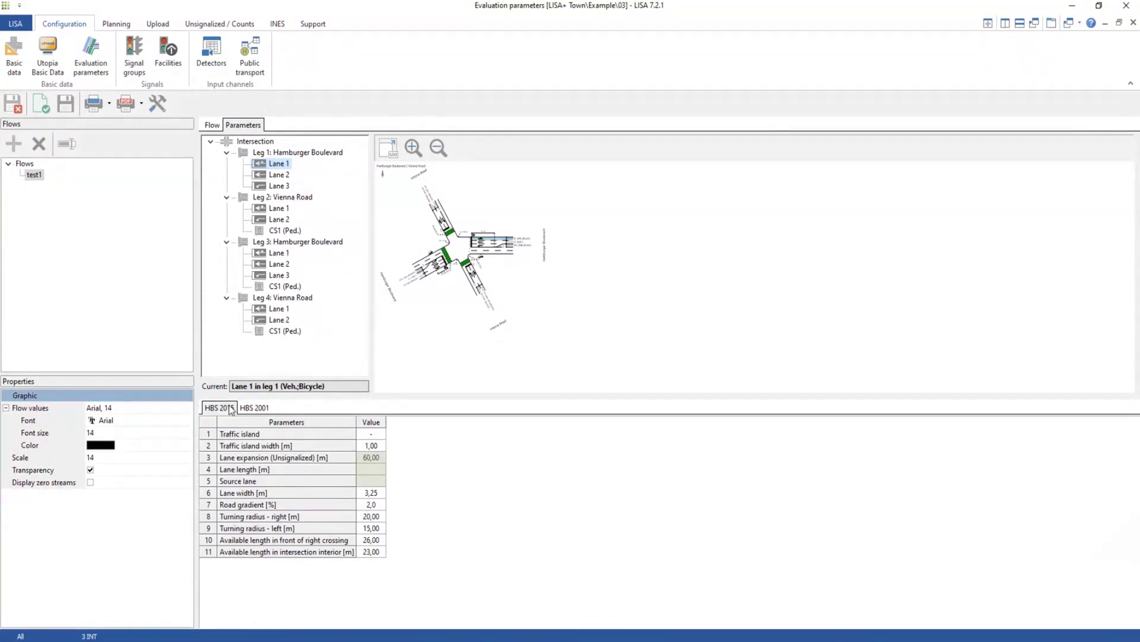
left_click(251, 409)
left_click(230, 410)
Examine the HBS 2015 traffic island and lane length parameters of lanes 1 and 3 in leg 1.
left_click(376, 437)
left_click(379, 435)
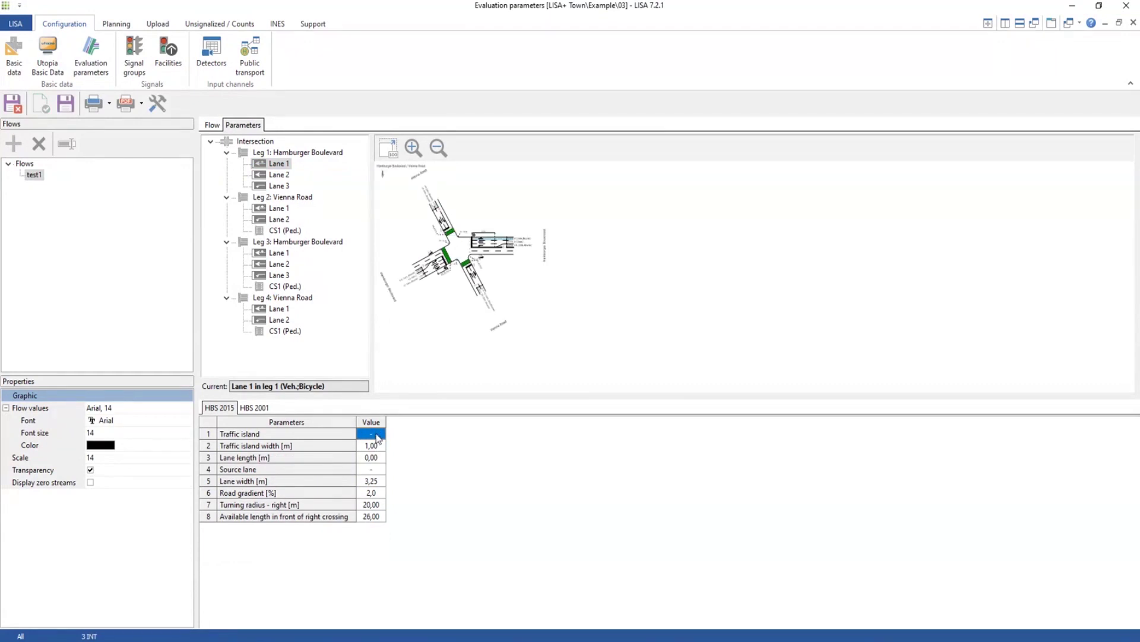
left_click(373, 447)
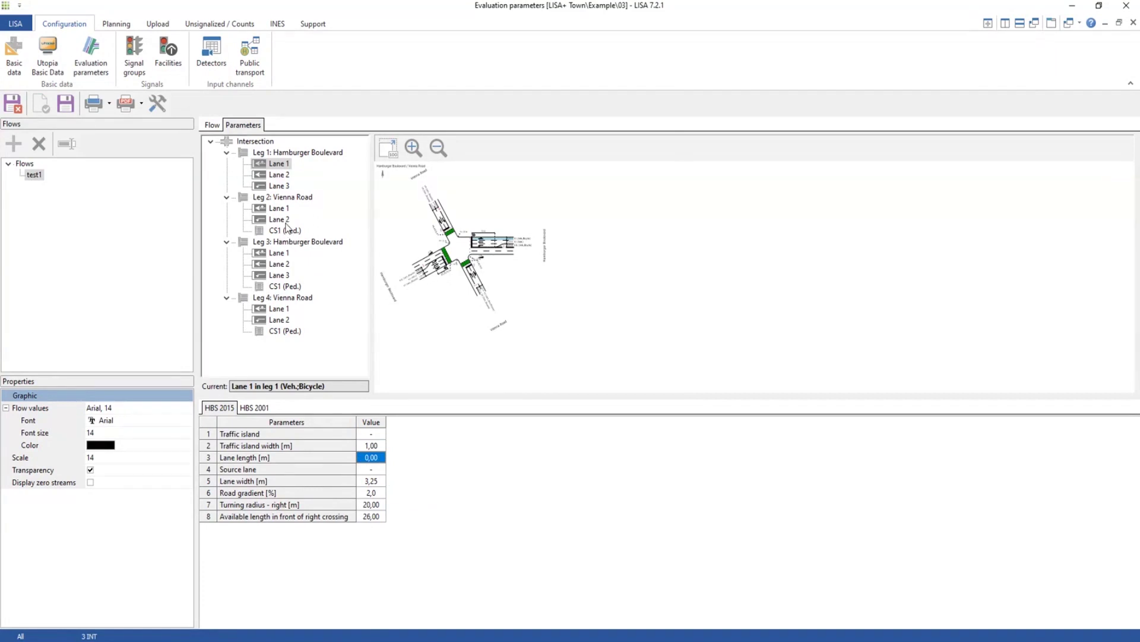
left_click(278, 186)
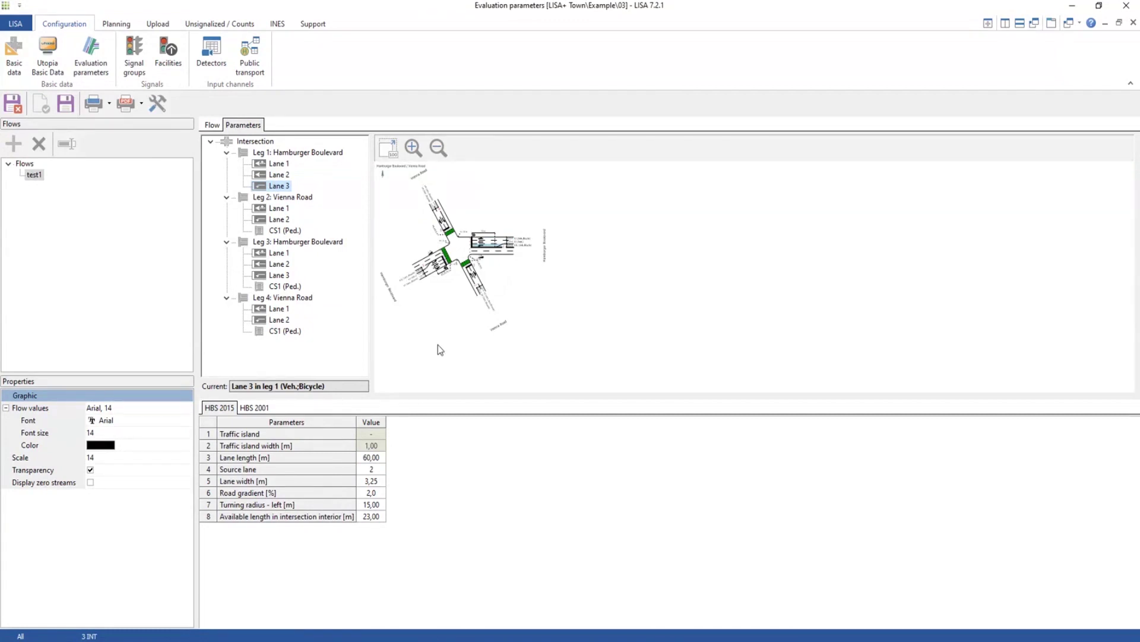
Save the evaluation parameters and examine the turning radius and available intersection interior length of lane 3 in leg 1.
key("ctrl+s")
left_click(369, 492)
left_click(373, 505)
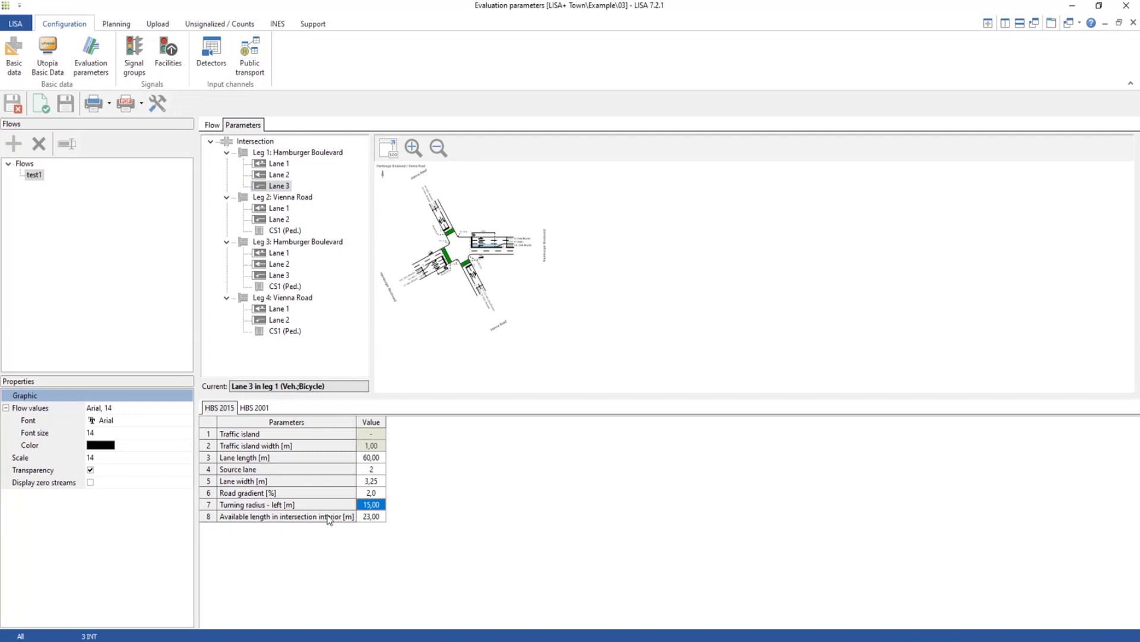
mouse_move(328, 519)
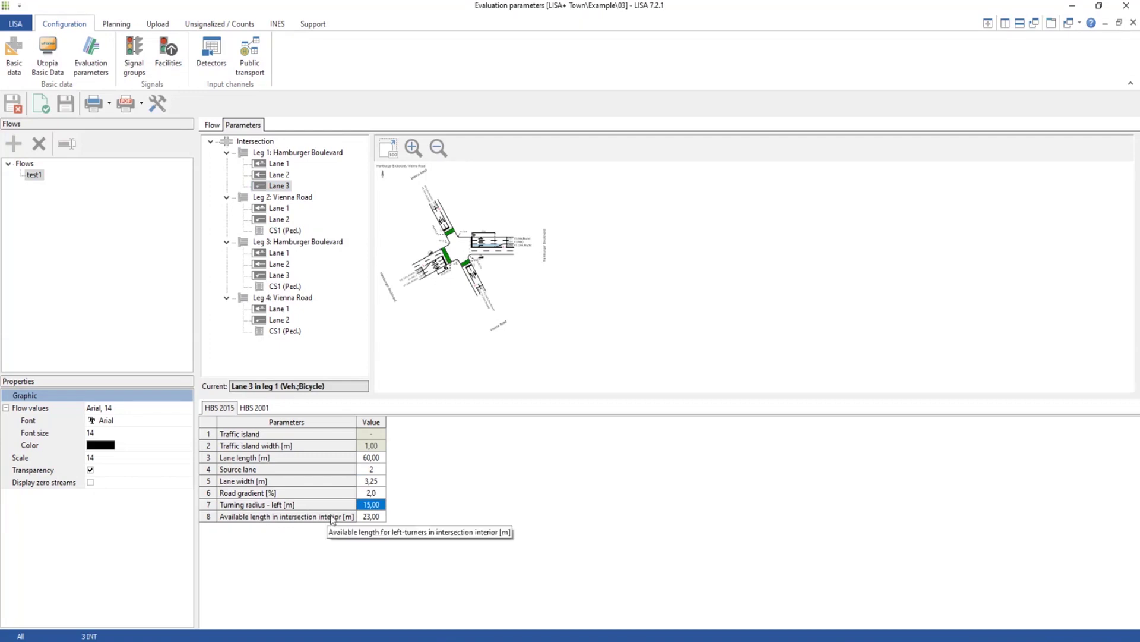
Examine the intersection diagram of the lane parameters at a larger size.
left_click(211, 125)
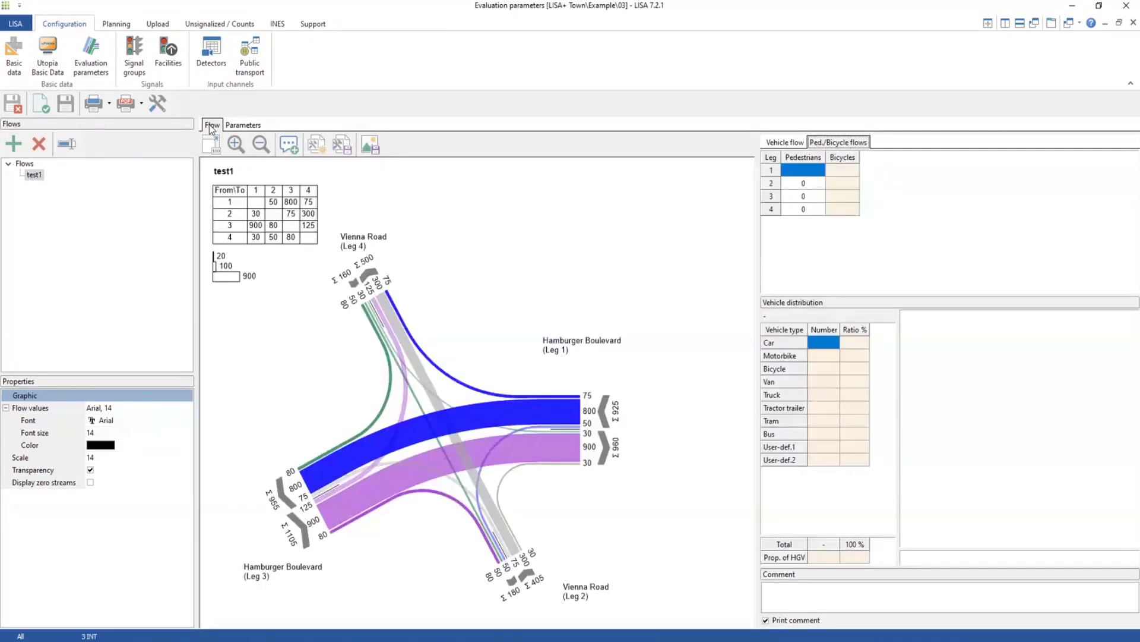
left_click(250, 127)
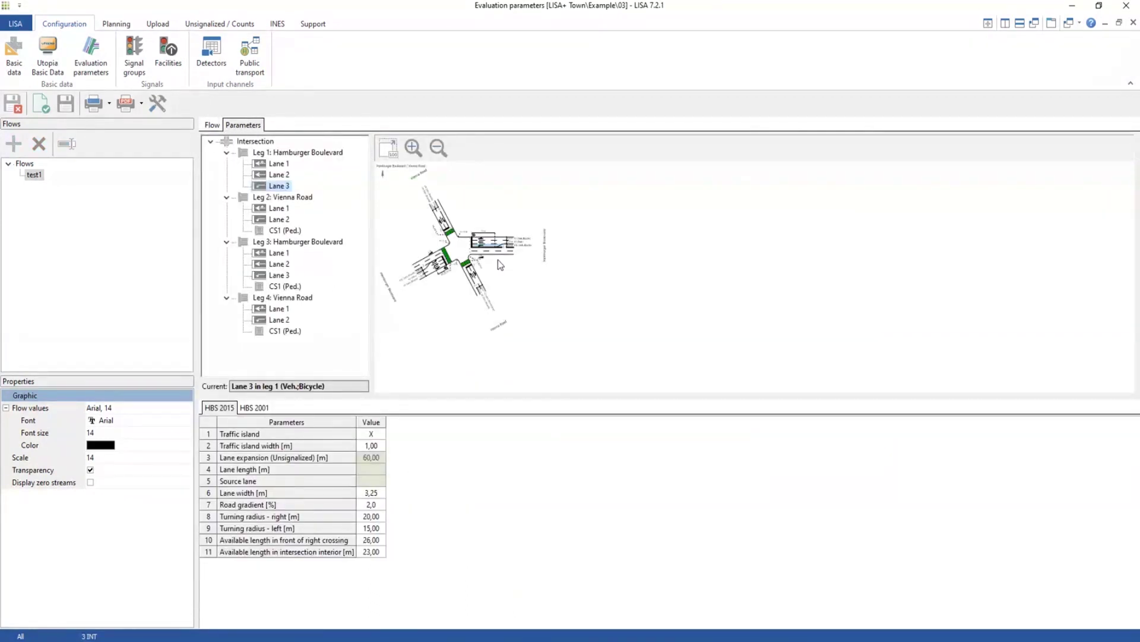
left_click(411, 150)
left_click(412, 149)
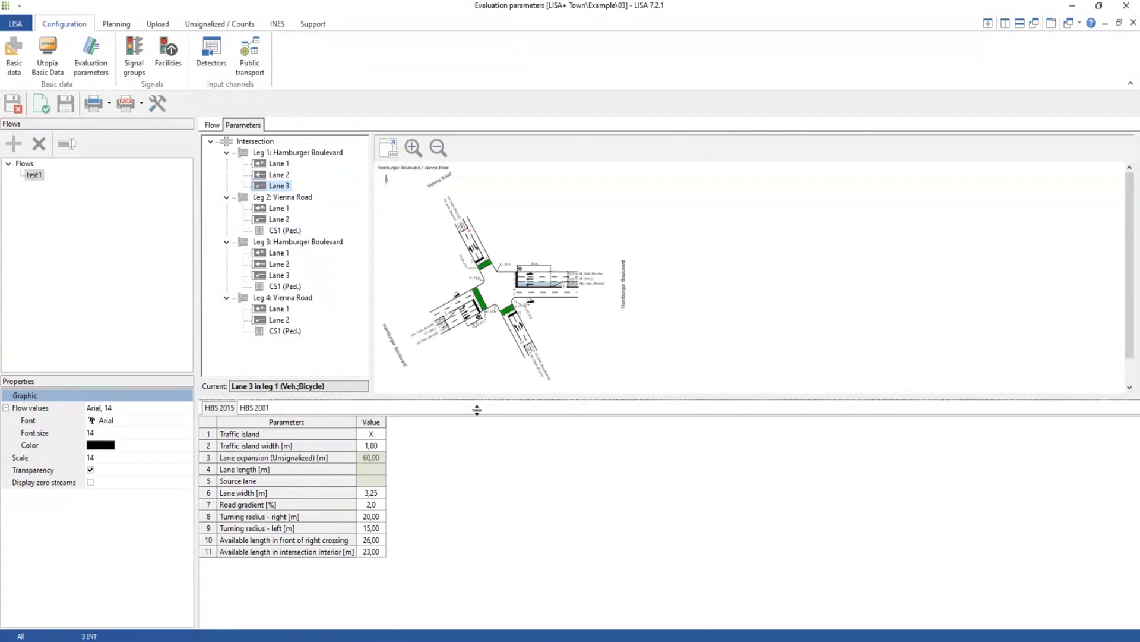
left_click_drag(473, 397, 487, 463)
left_click(413, 150)
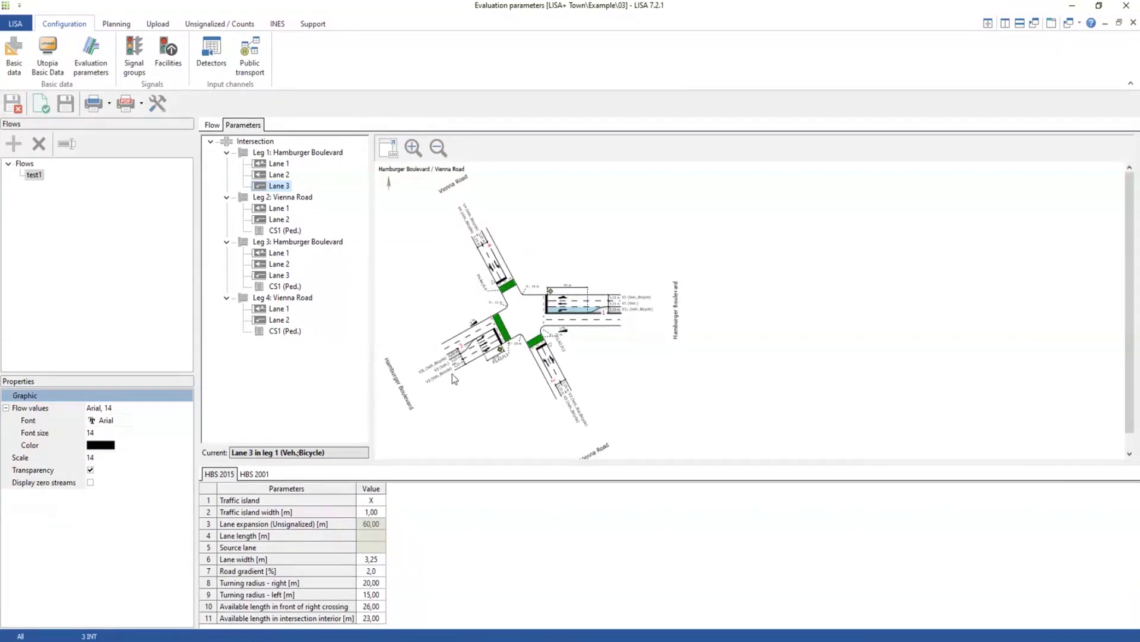
left_click_drag(535, 465, 535, 449)
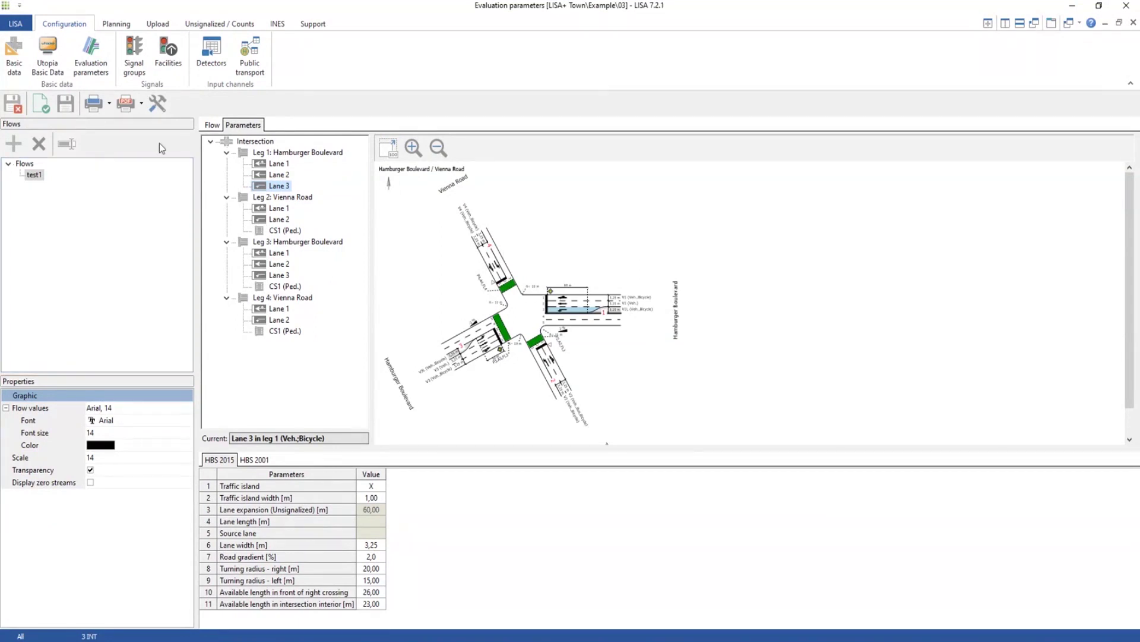
Close the evaluation parameters and replace variant 03 with Example\04 in the project selection list.
left_click(211, 126)
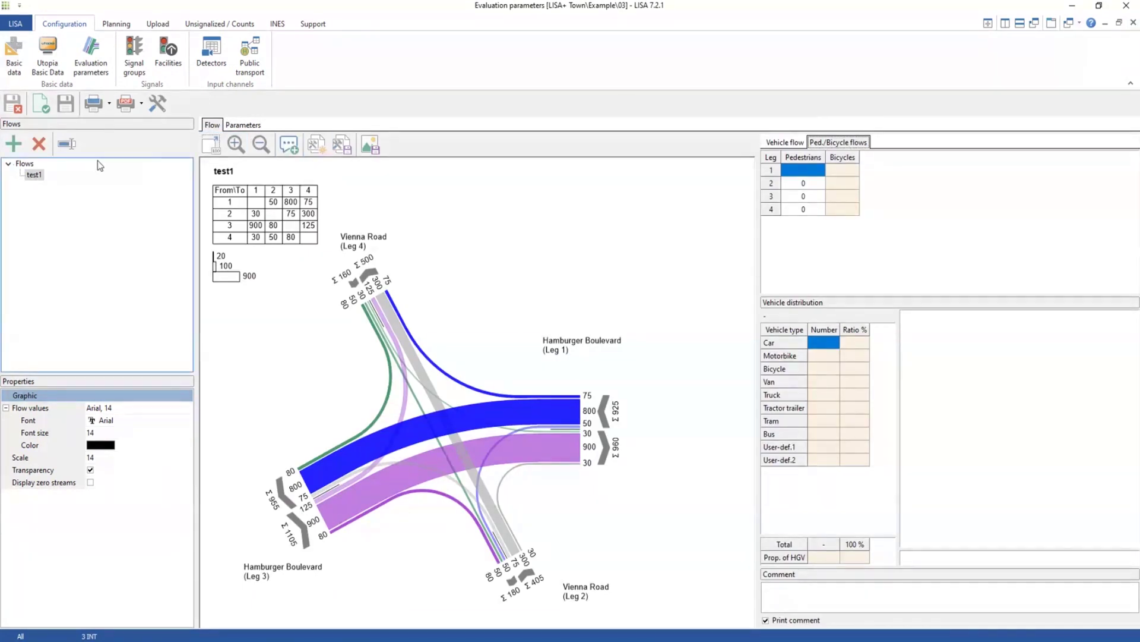
left_click(1134, 22)
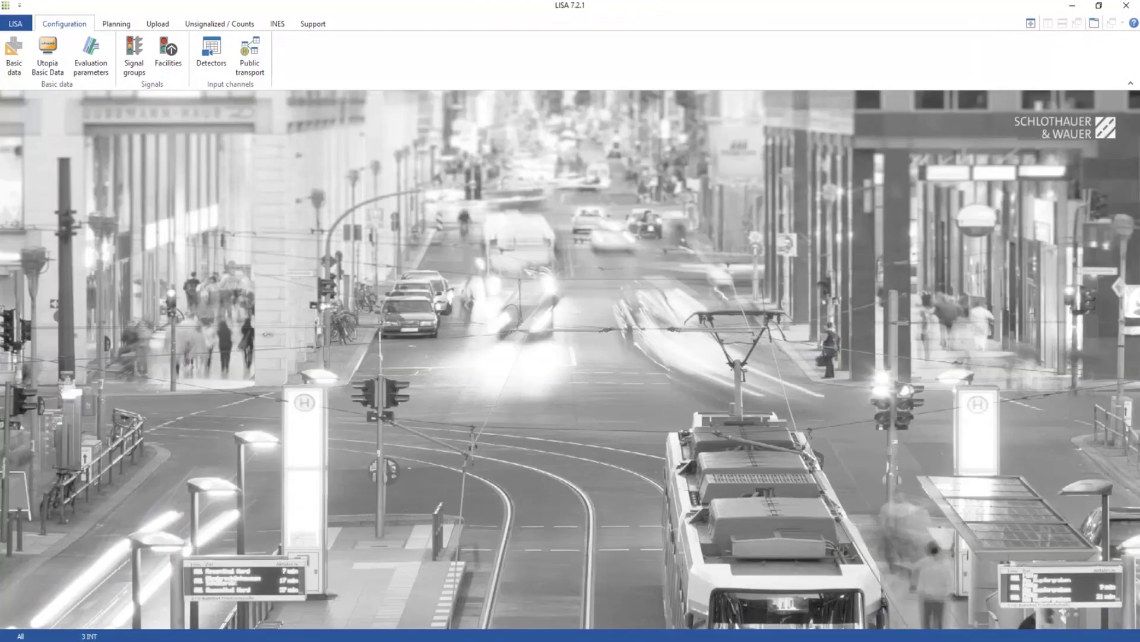
left_click(13, 25)
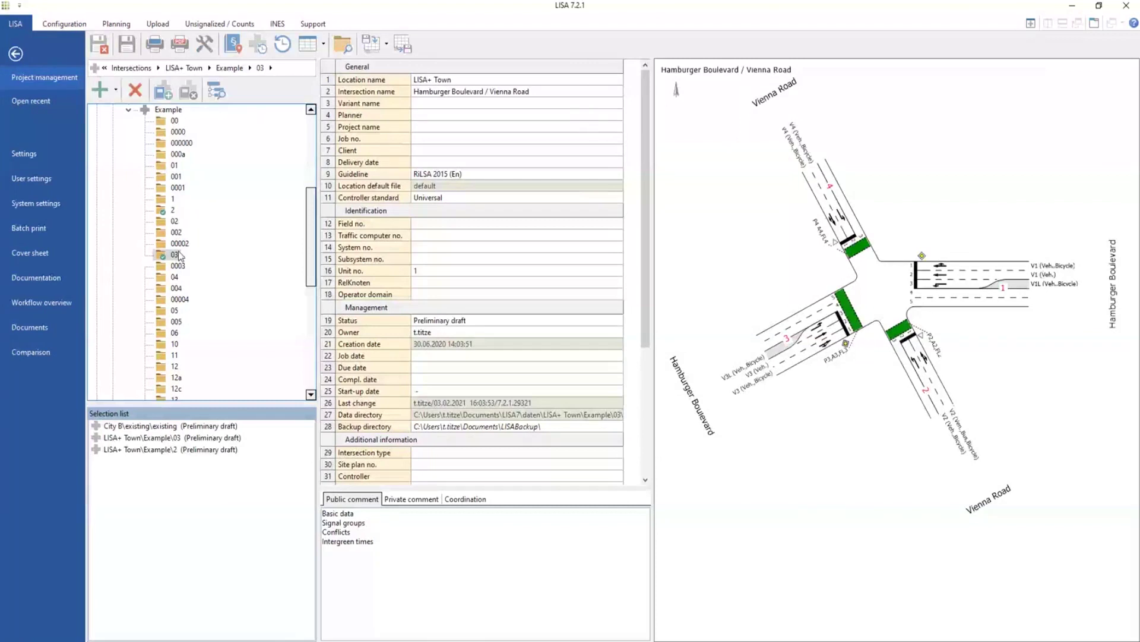
right_click(176, 255)
left_click(184, 271)
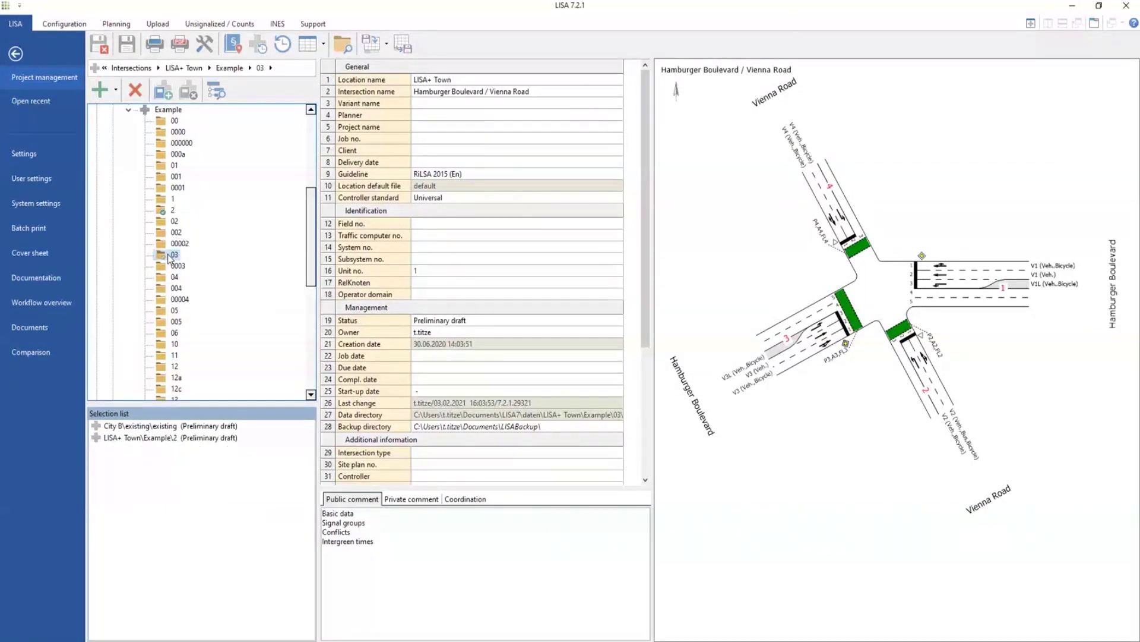
left_click(173, 279)
double_click(173, 279)
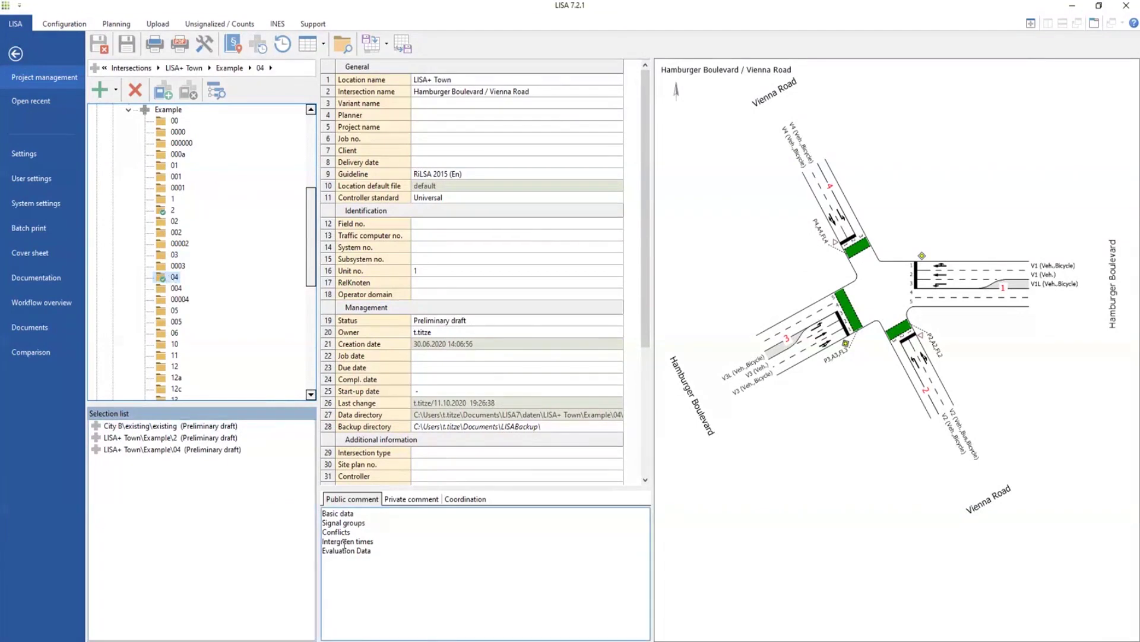
left_click(419, 560)
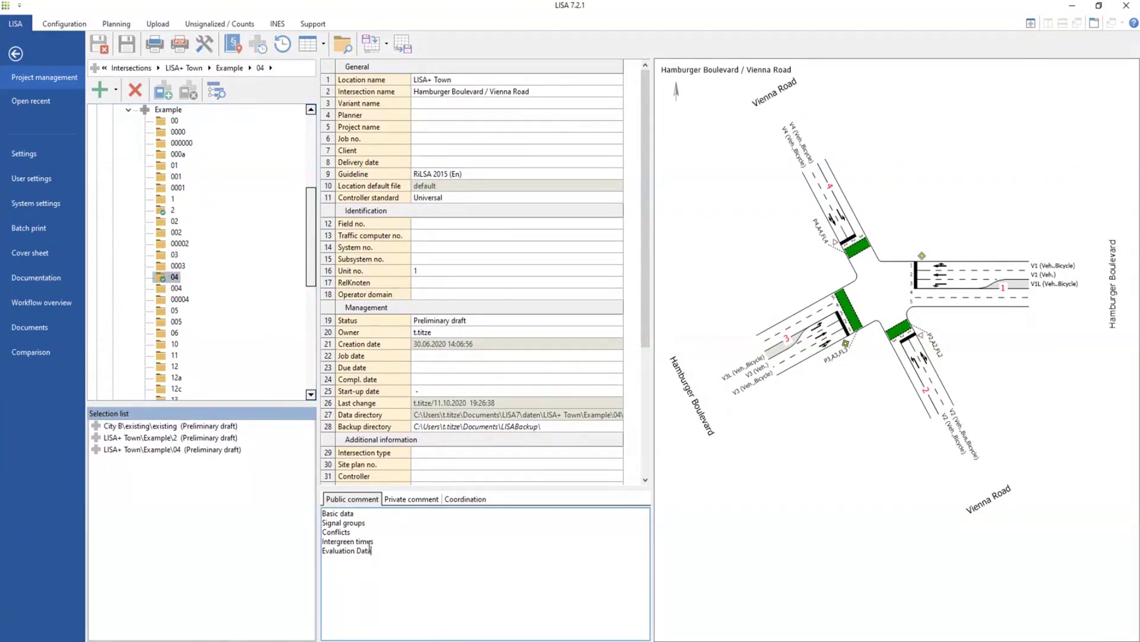
left_click(16, 55)
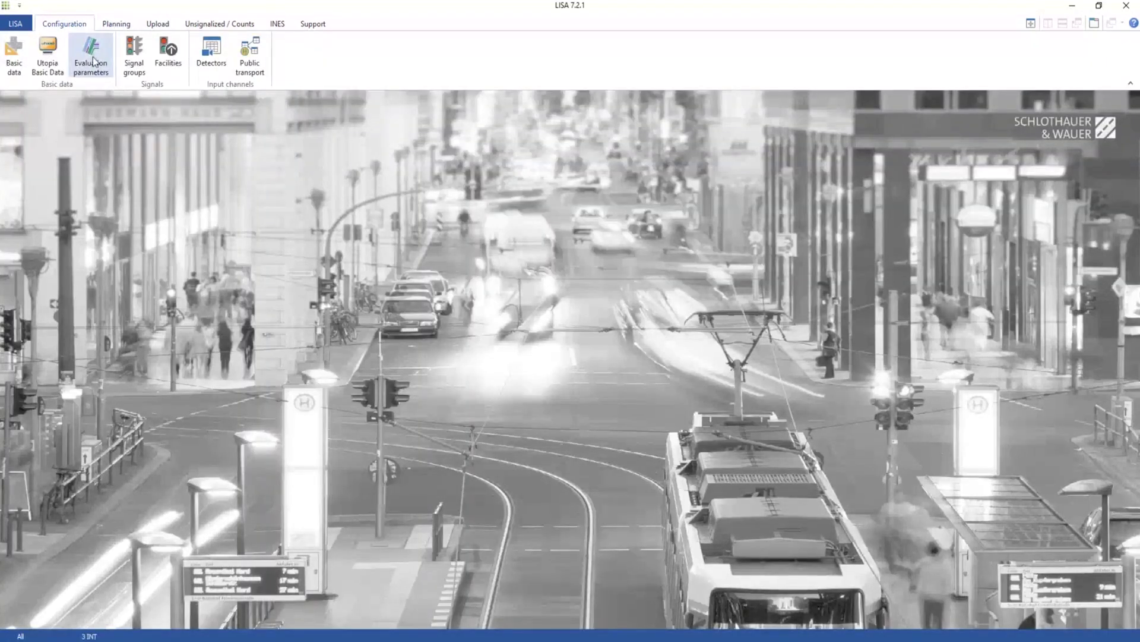
Open the evaluation parameters of LISA+ Town Example\04.
left_click(94, 61)
left_click(600, 146)
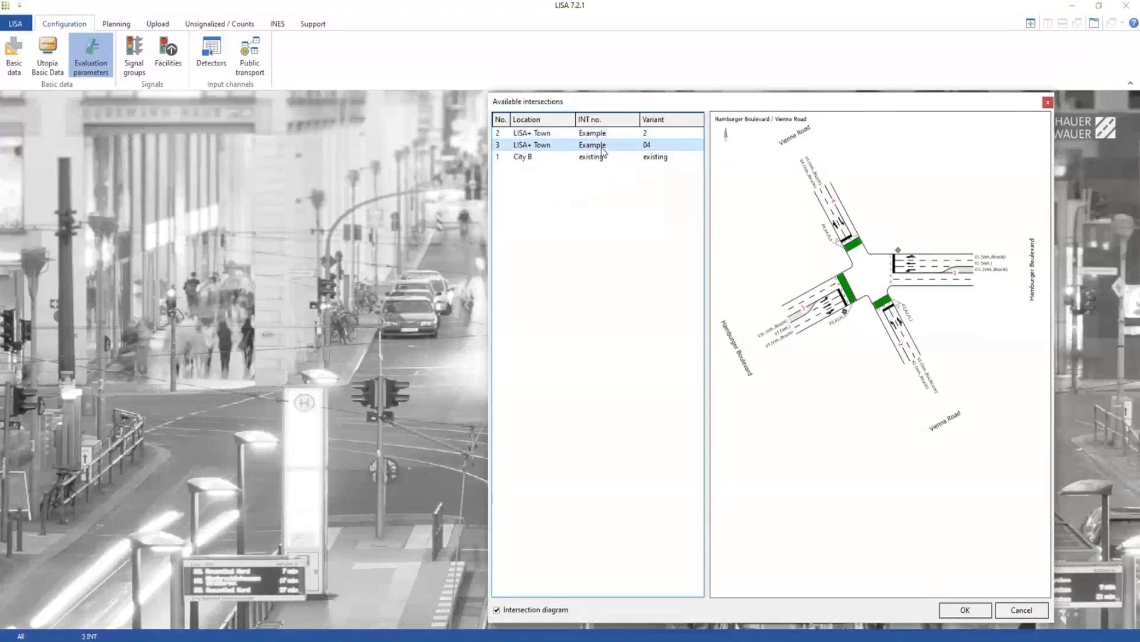
double_click(602, 147)
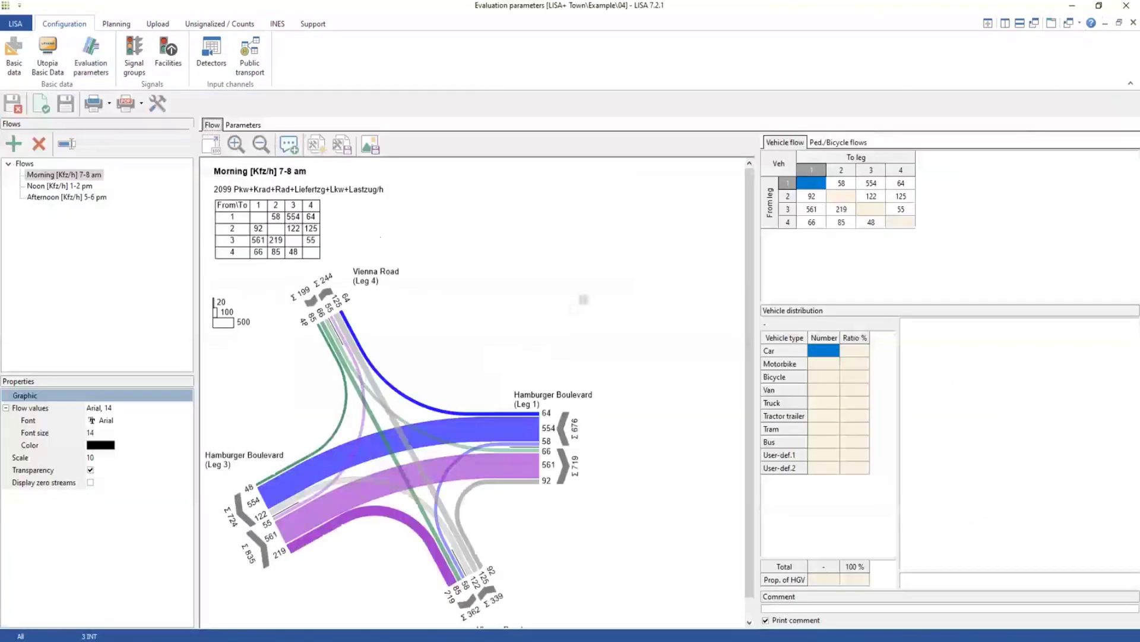
Compare the Morning 7-8 am, Noon 1-2 pm and Afternoon 5-6 pm traffic flows, and close the evaluation parameters.
left_click(53, 176)
left_click(53, 176)
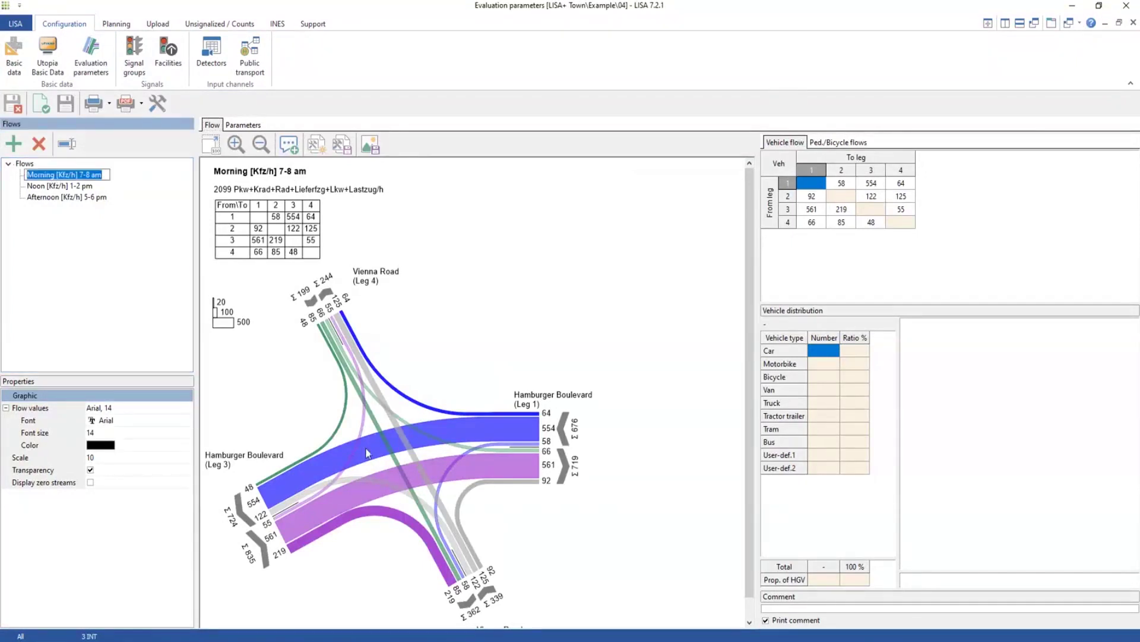
scroll(374, 471, "down", 1)
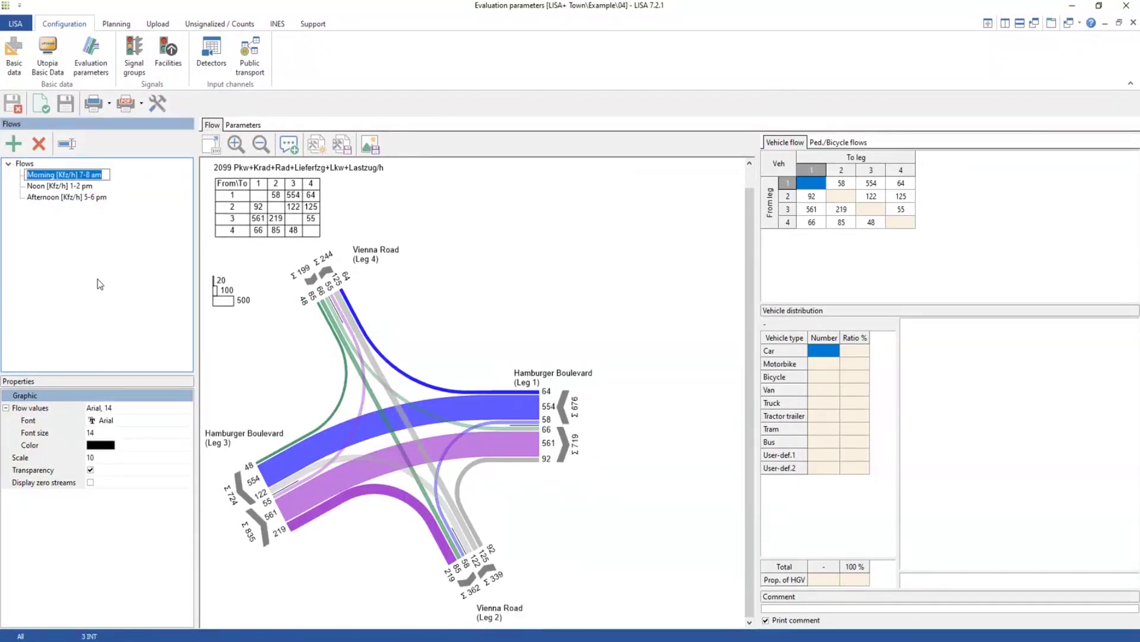
left_click(36, 188)
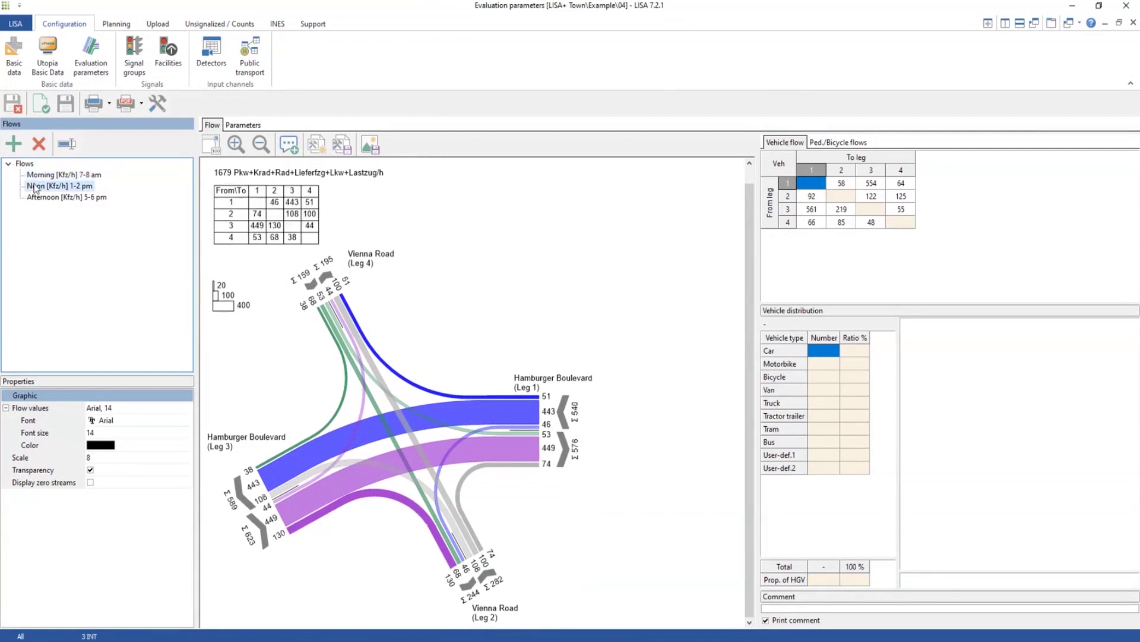
left_click(37, 198)
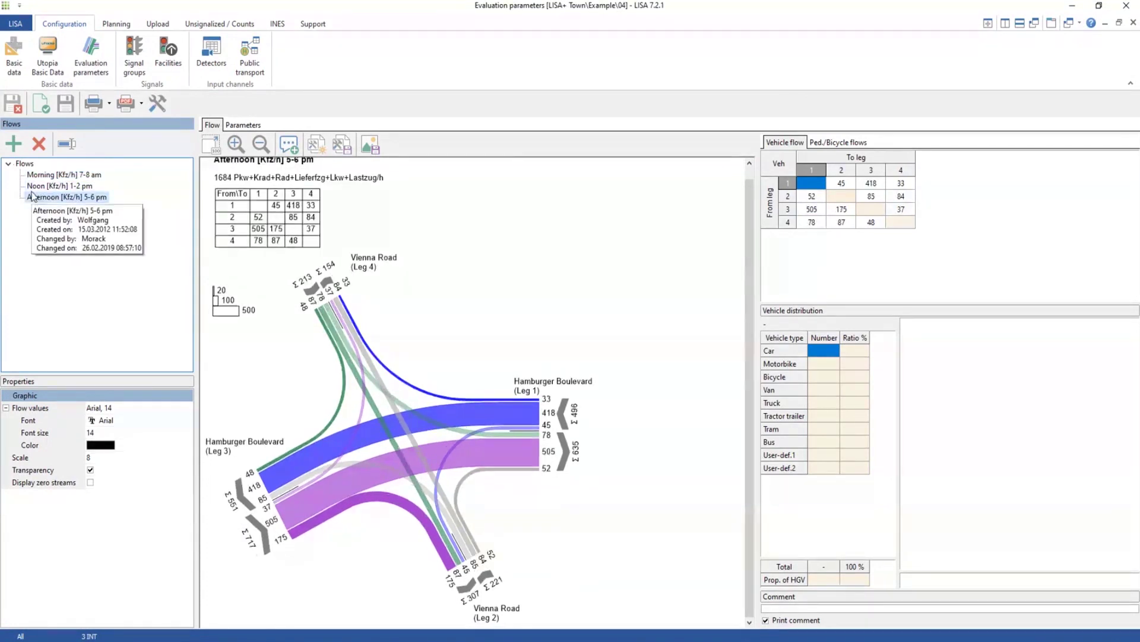
left_click(40, 186)
key("Down")
key("Up")
left_click(45, 175)
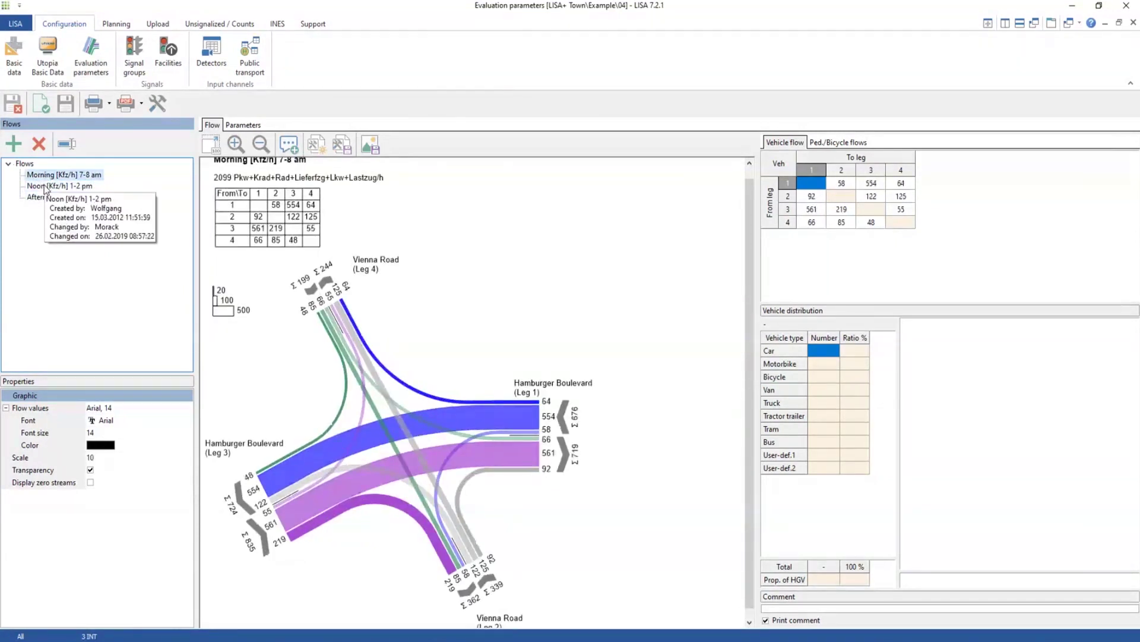
left_click(46, 185)
left_click(43, 198)
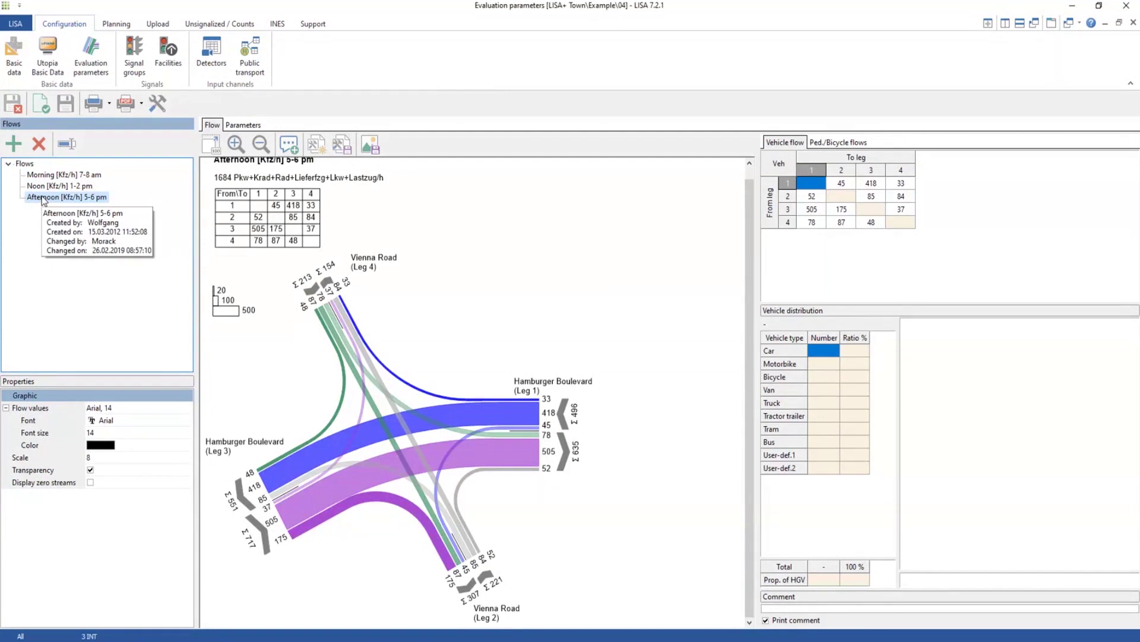
left_click(45, 187)
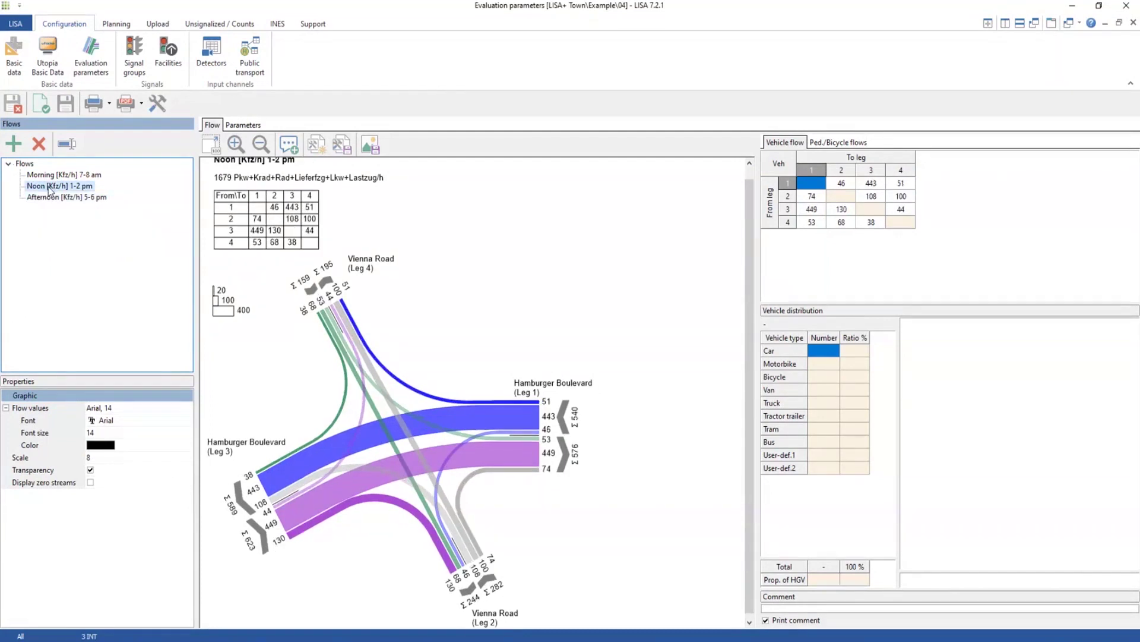
left_click(44, 176)
left_click(45, 198)
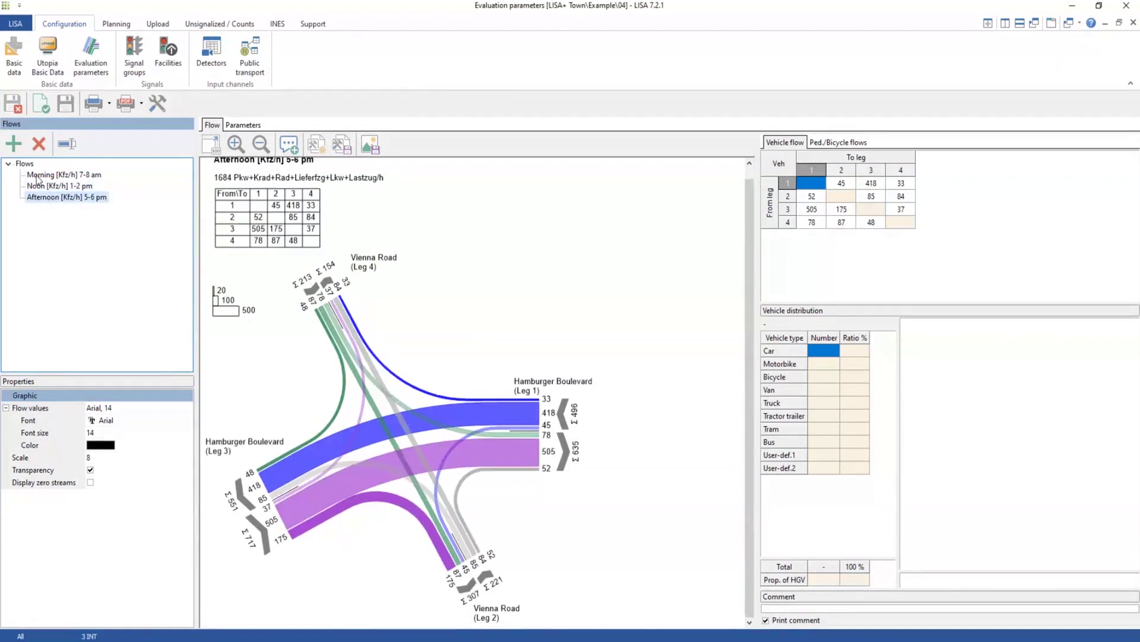
left_click(1133, 23)
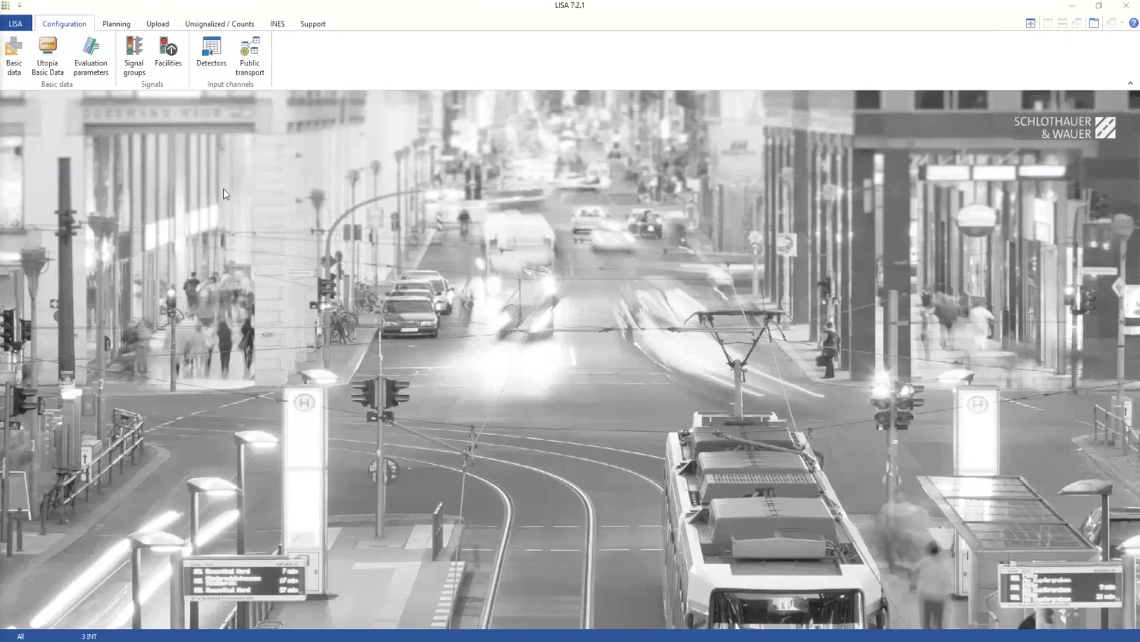
Open the signal timing plans of LISA+ Town Example\04.
left_click(119, 24)
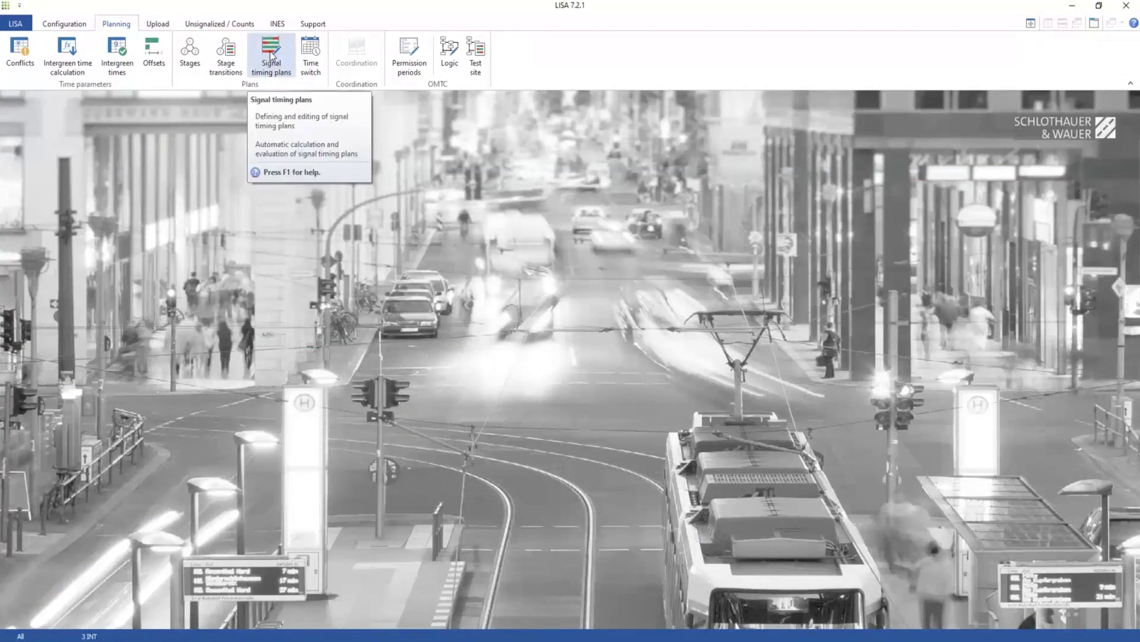
left_click(271, 56)
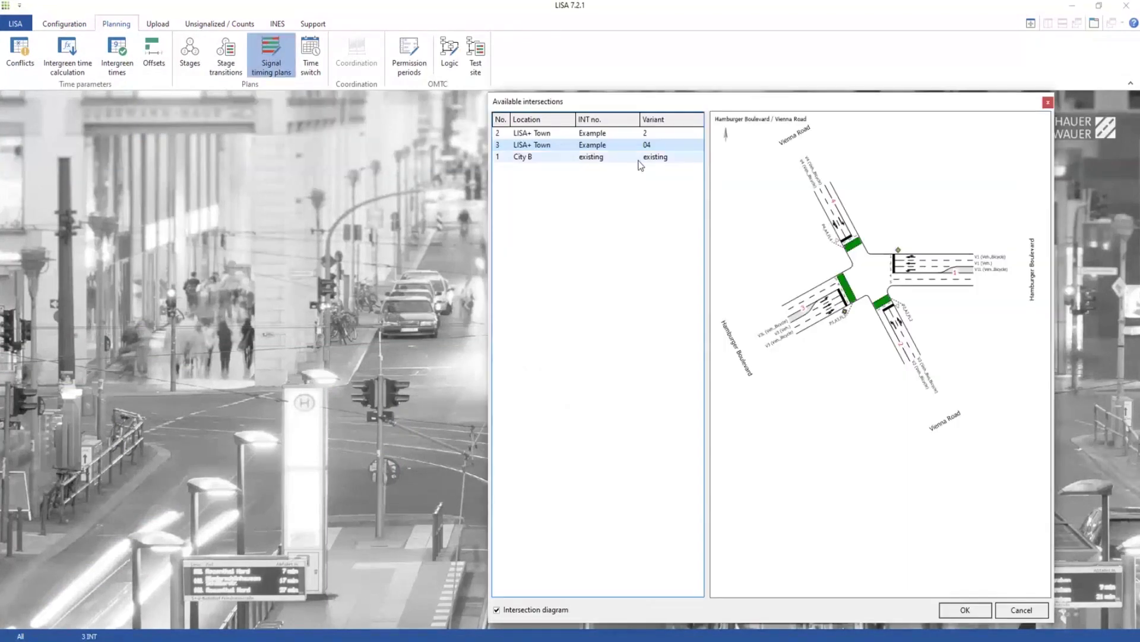
double_click(603, 147)
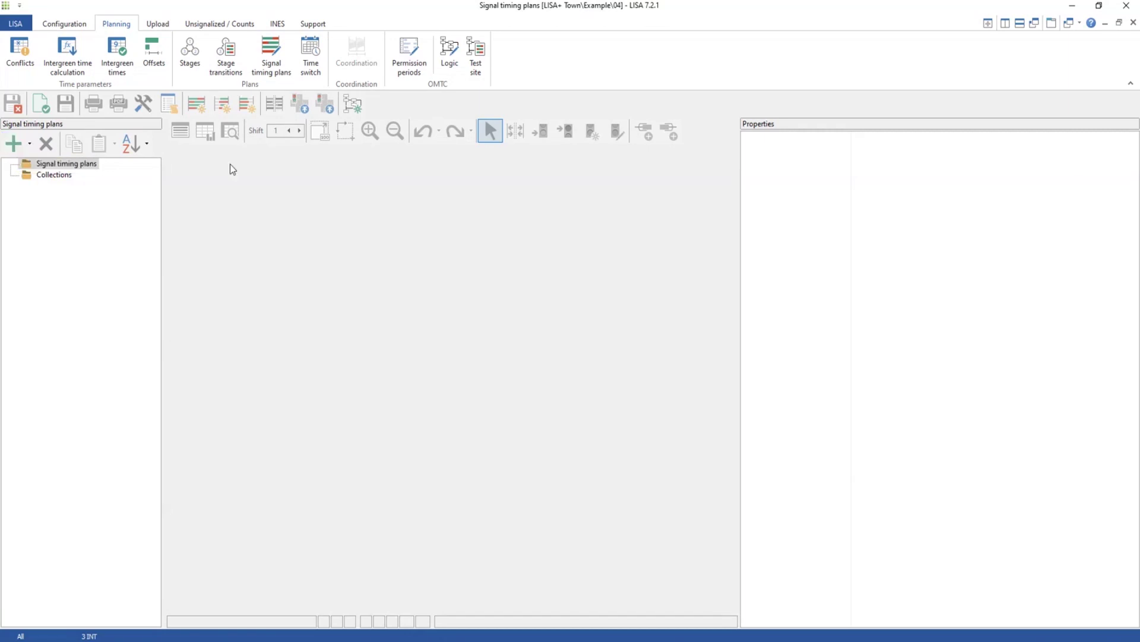
Start an automatic signal timing plan calculation based on the Morning 7-8 am flow with LISA defaults and no desired cycle time.
left_click(195, 106)
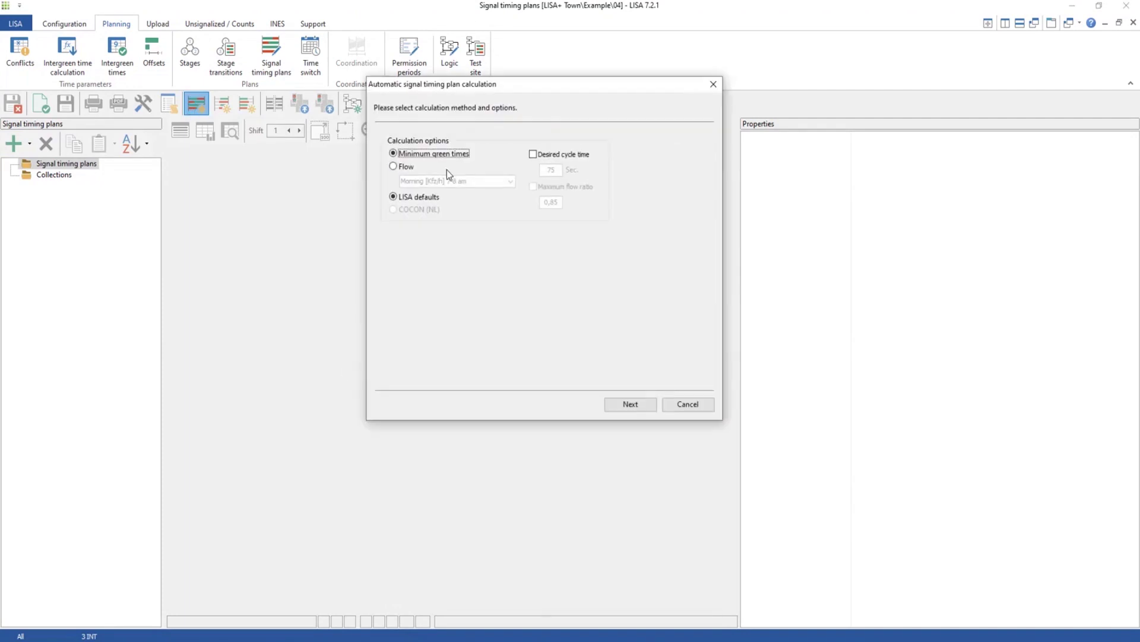
left_click(393, 167)
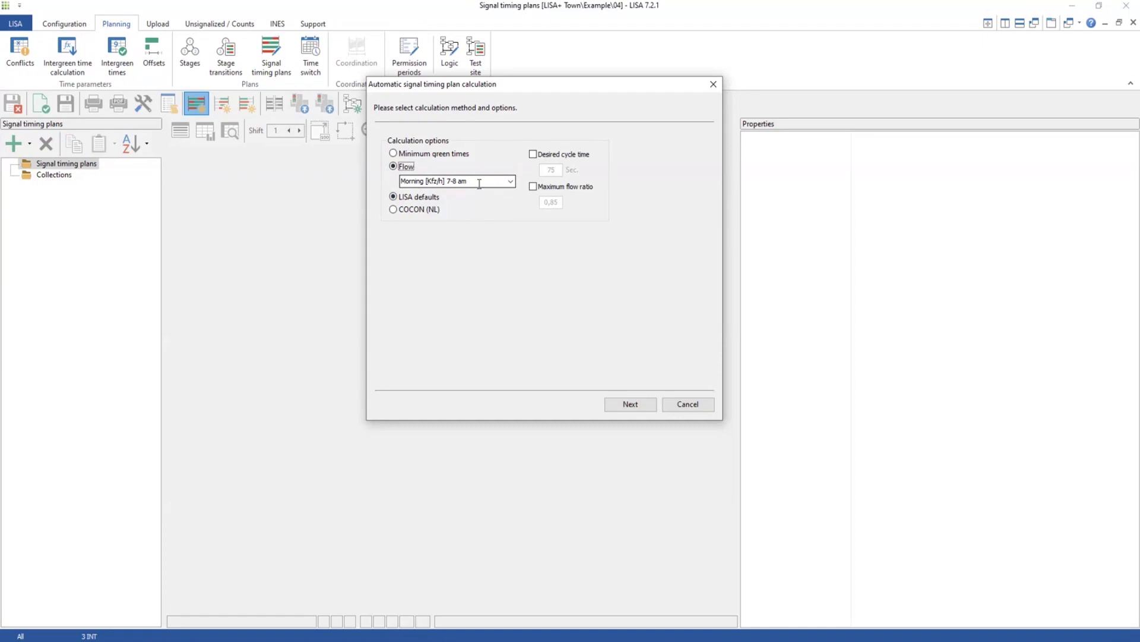
left_click_drag(564, 87, 497, 94)
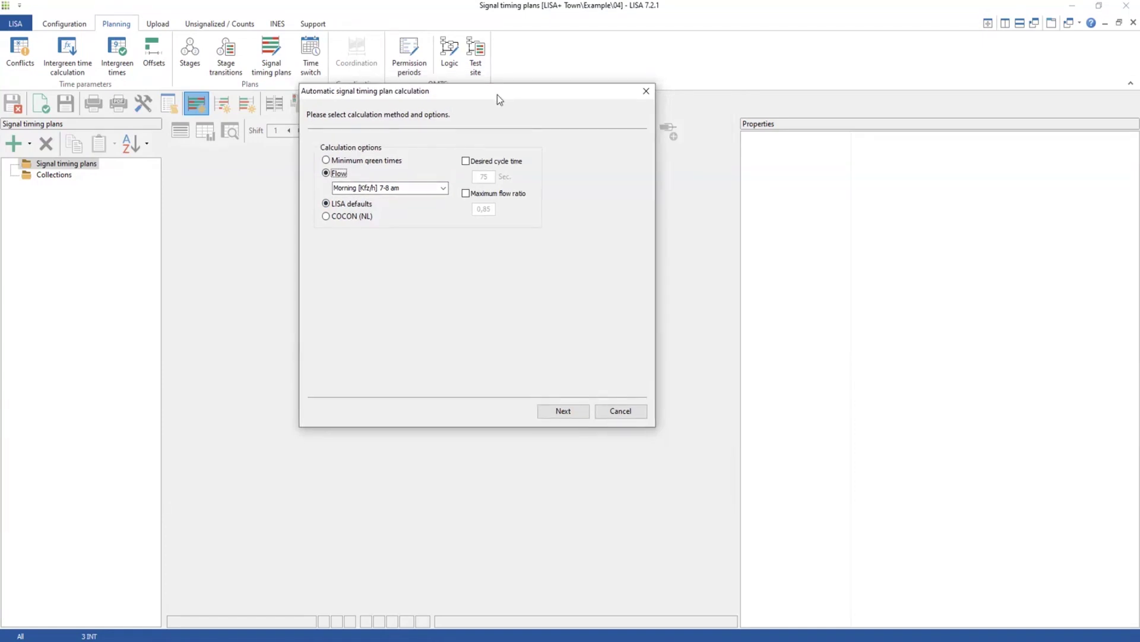
left_click(466, 162)
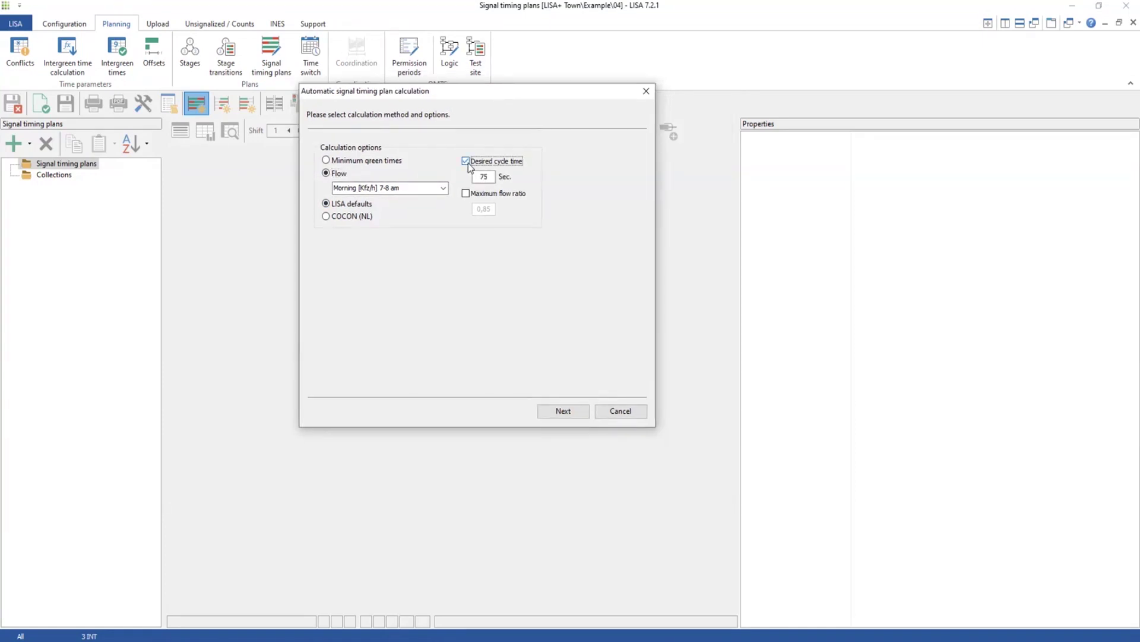
left_click(467, 161)
Accept the intergreen matrix ZZM and choose HBS evaluation 2015, keeping the maximum cycle time of 120.
left_click(544, 413)
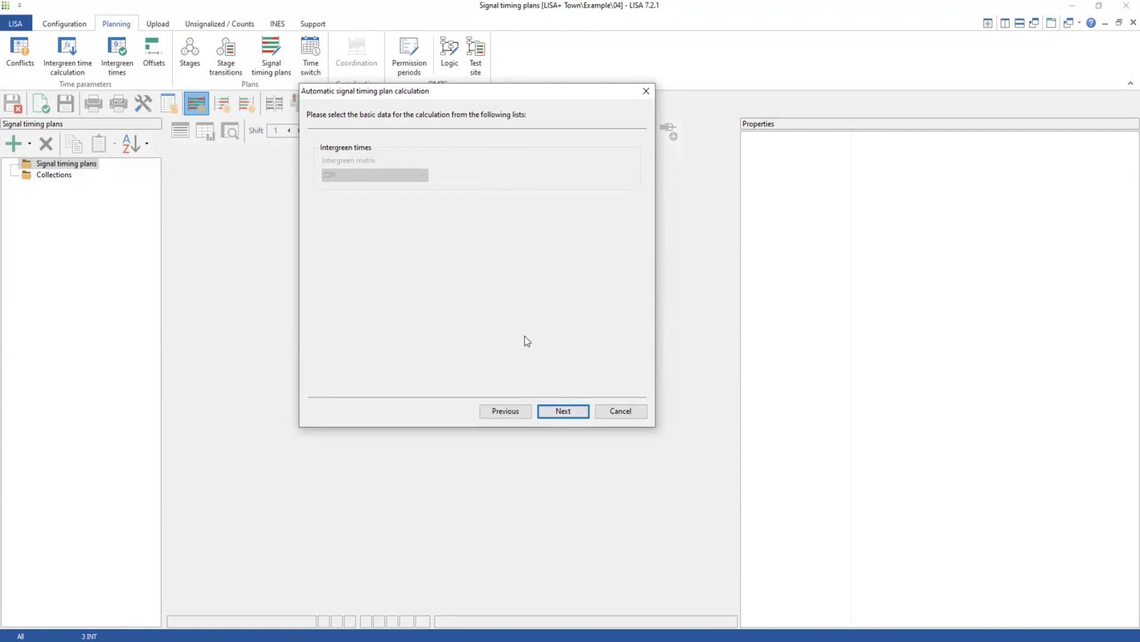
left_click(561, 414)
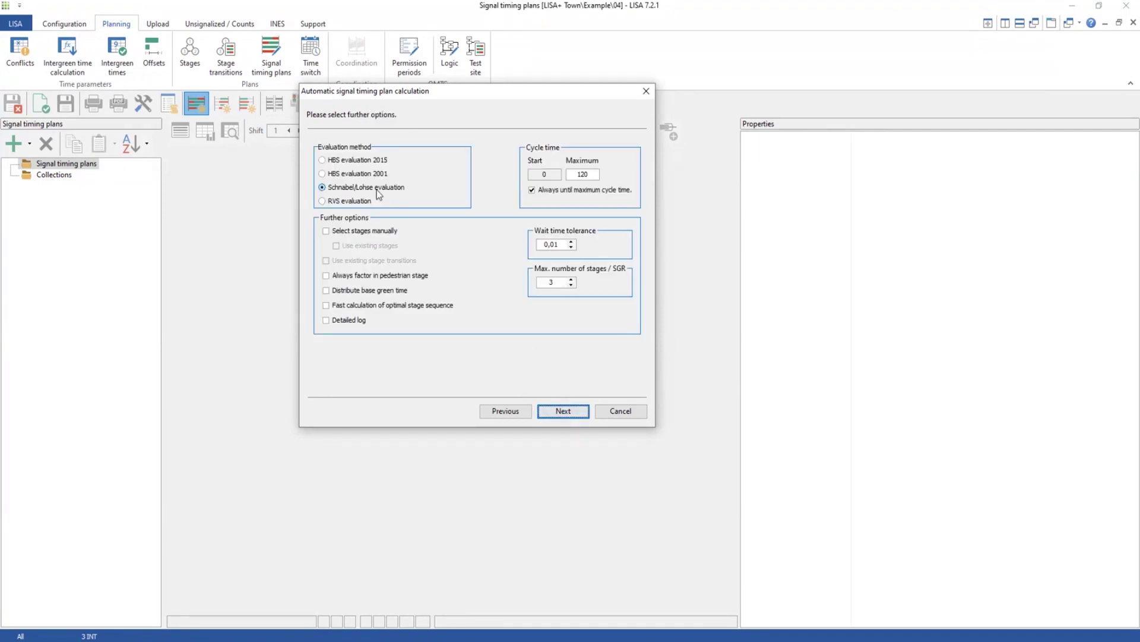
left_click(343, 165)
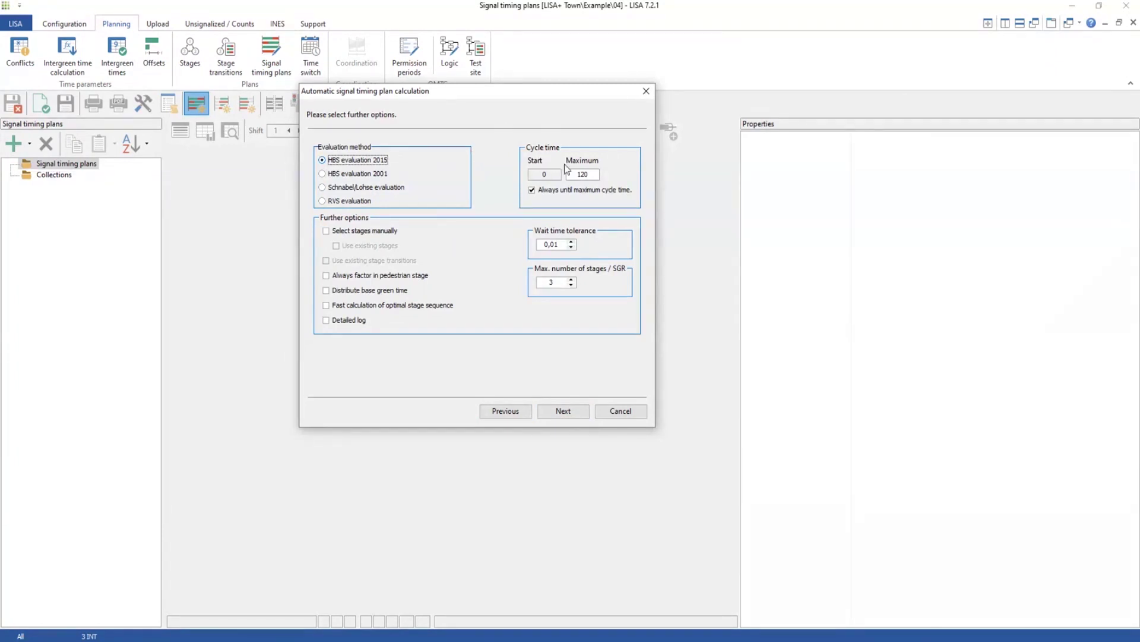
left_click(542, 173)
left_click(585, 174)
key("Tab")
left_click(589, 175)
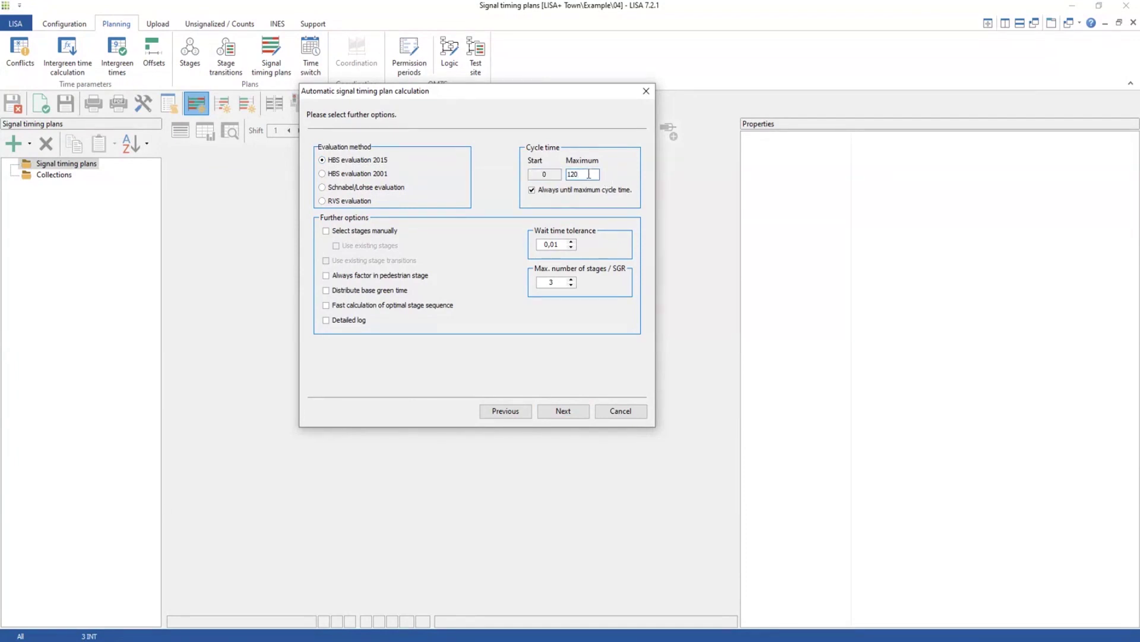
key("Tab")
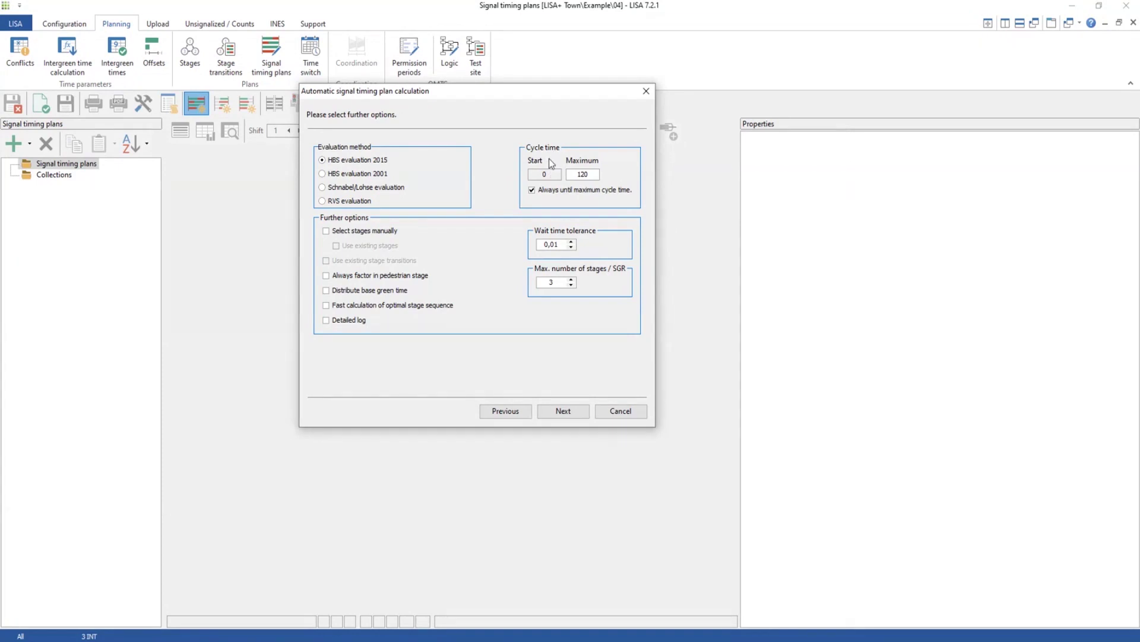
Run the calculation, view the wait time graph of stage sequence 2-3-4, and save the plan as STP 1.
left_click(558, 413)
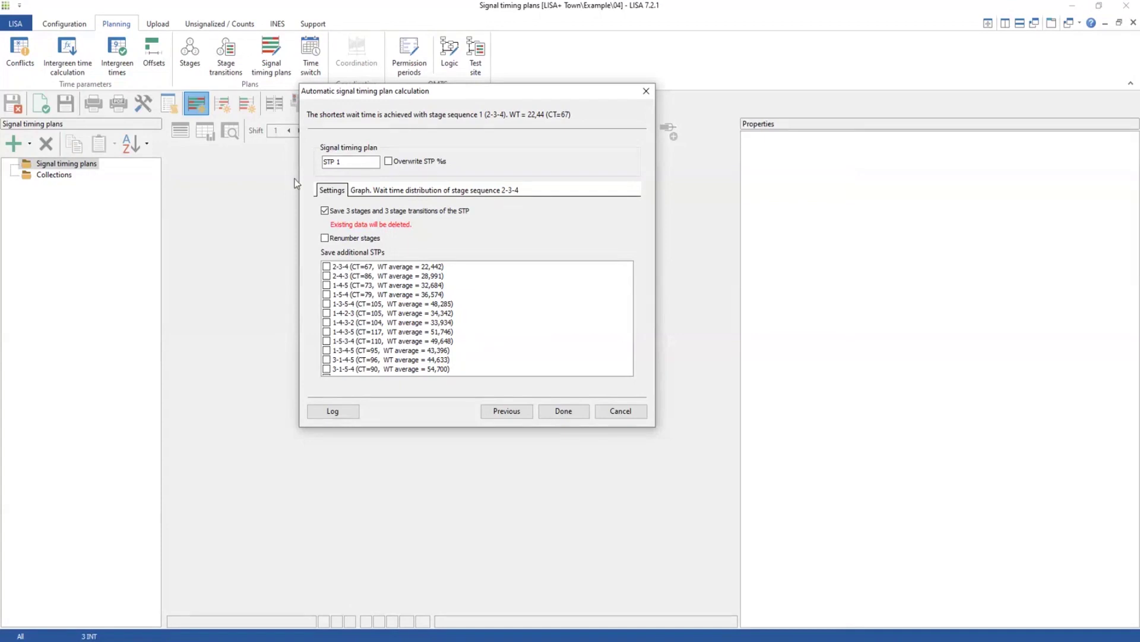
left_click(446, 193)
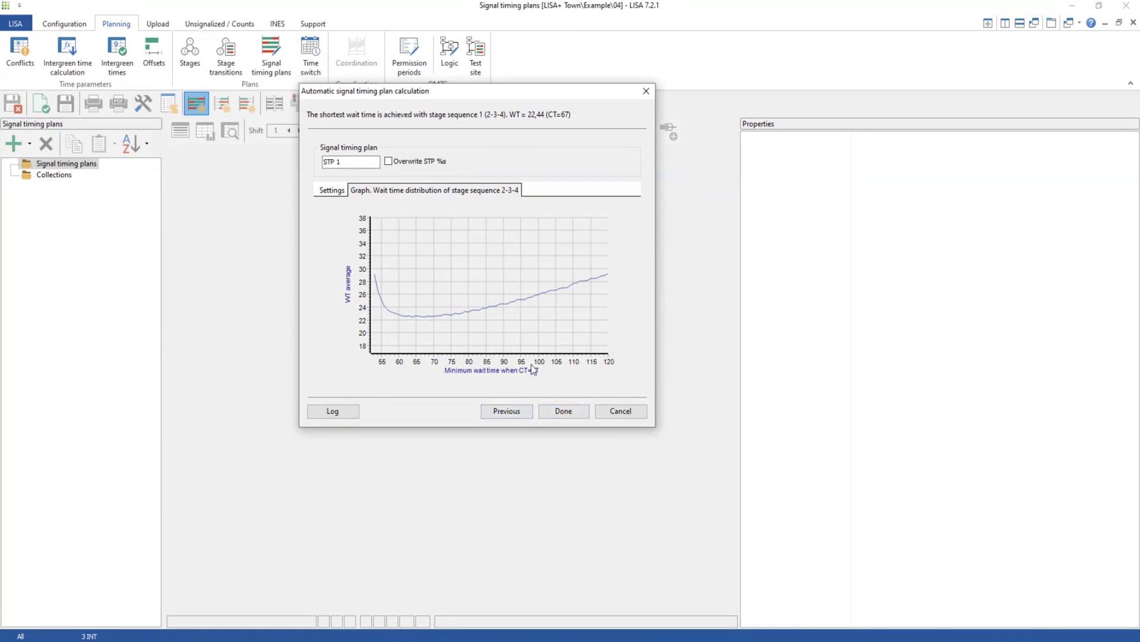
left_click(565, 411)
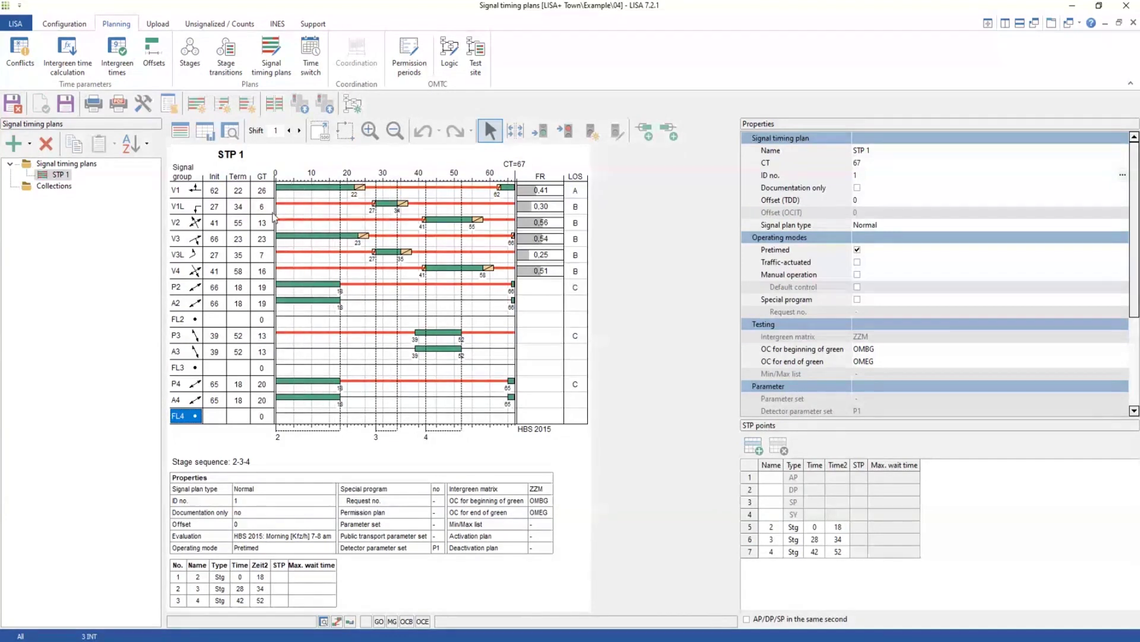
Examine the green times, flow ratios and levels of service of vehicle signal groups V1, V1L, V2 and V3 in STP 1.
left_click(184, 225)
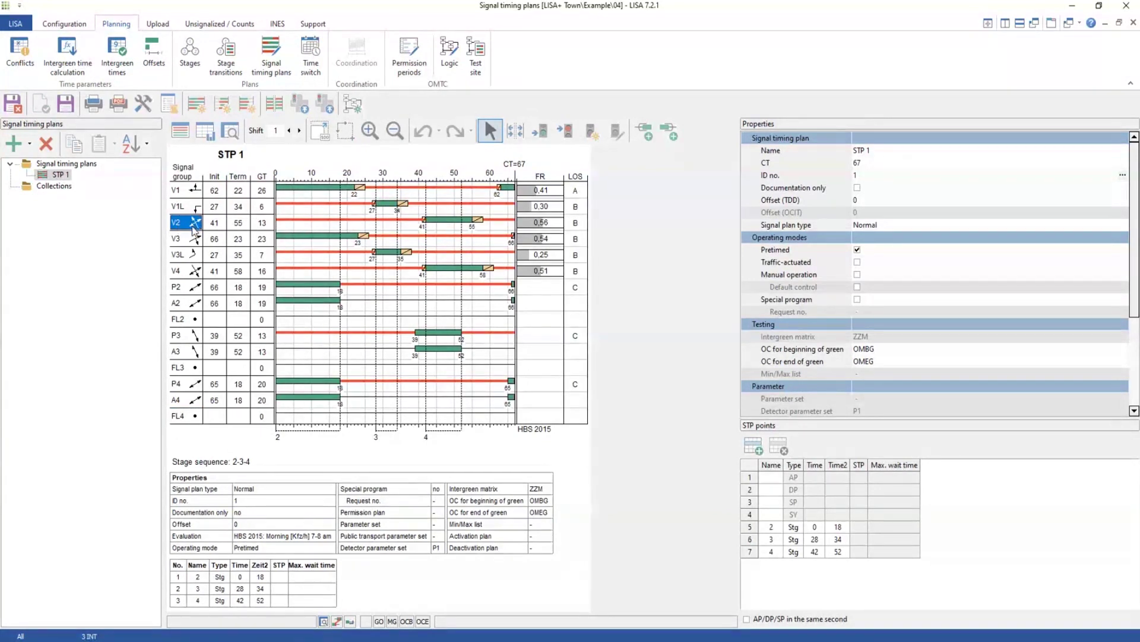
left_click(194, 192)
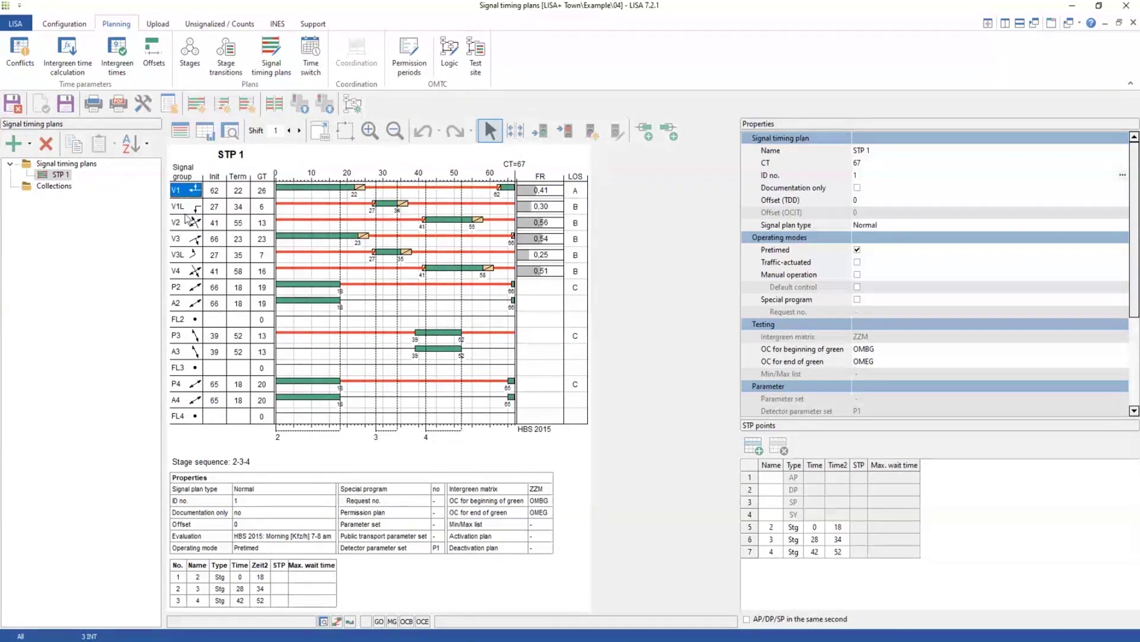
left_click(194, 239)
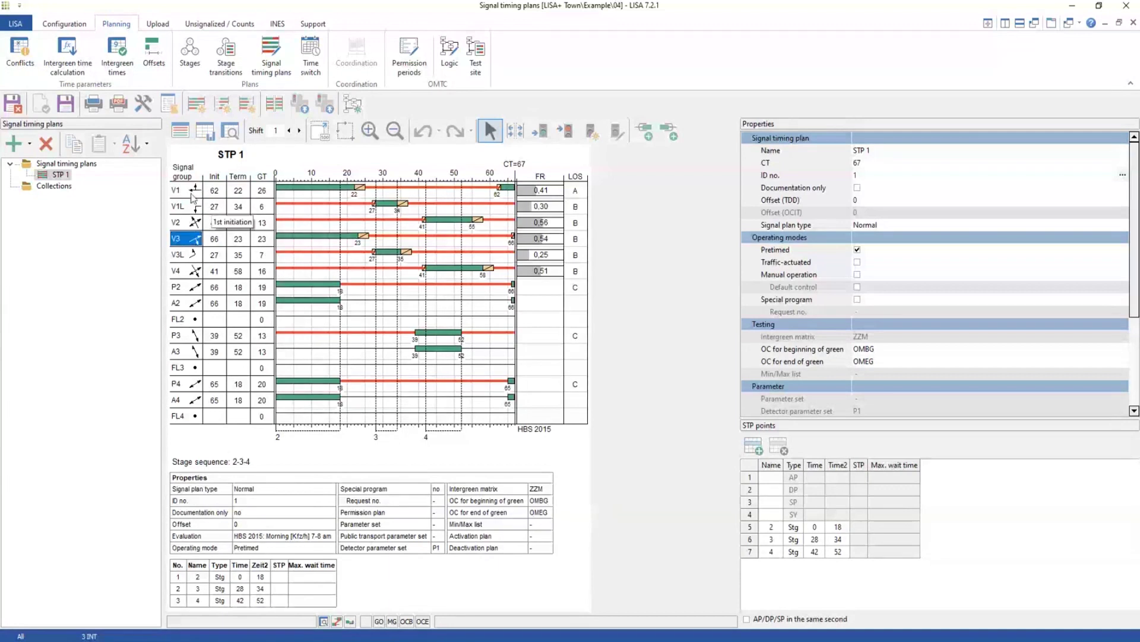
left_click(182, 191)
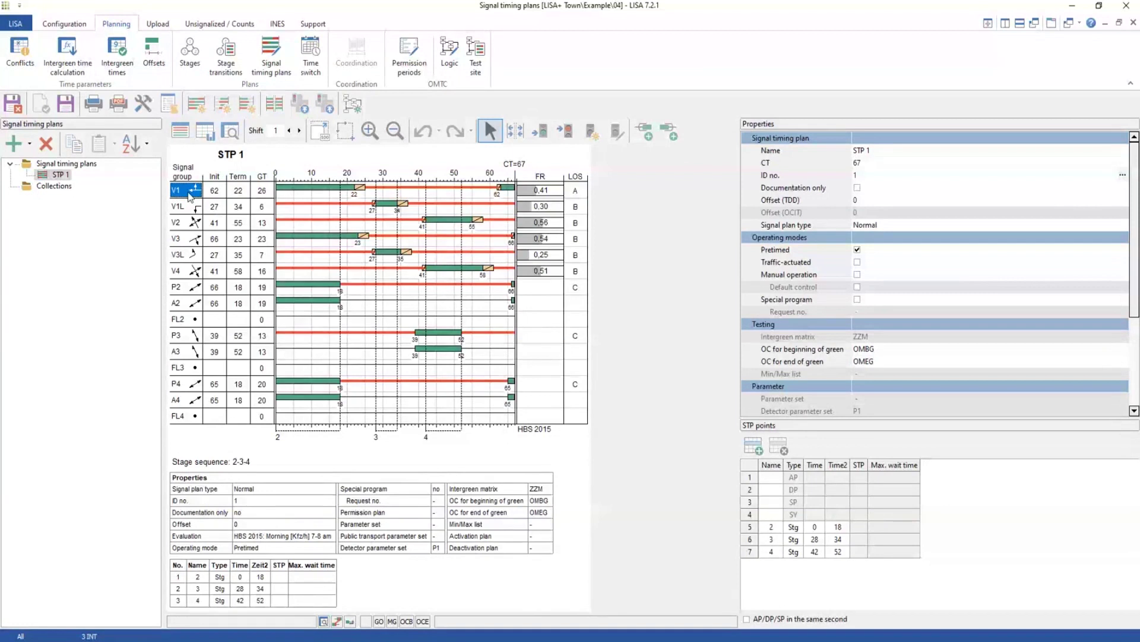
left_click(196, 242)
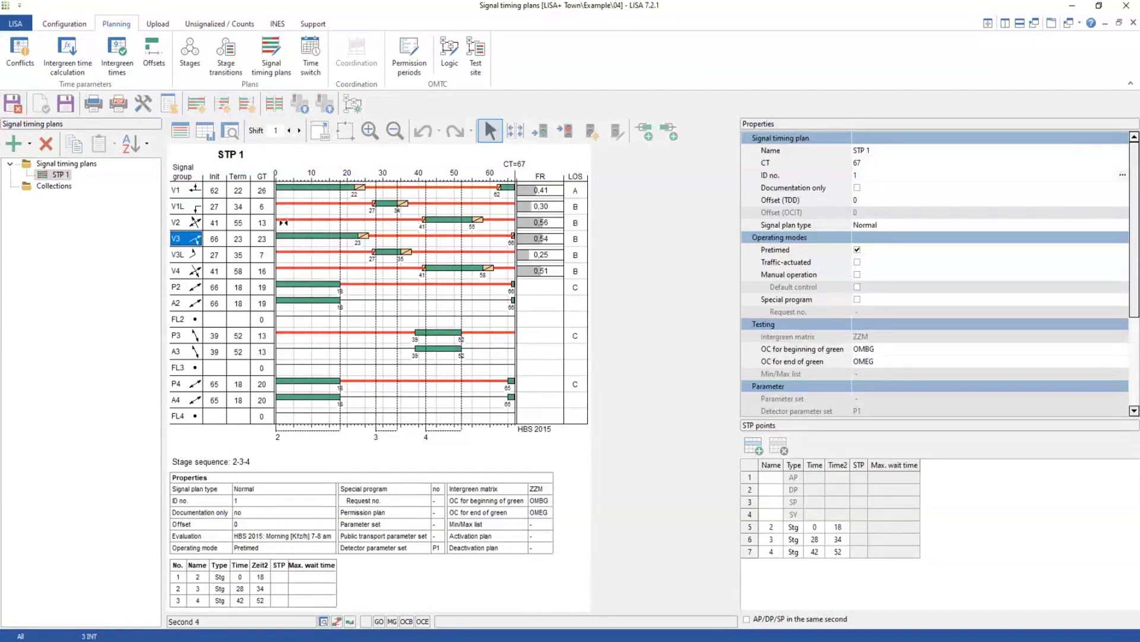
left_click(189, 208)
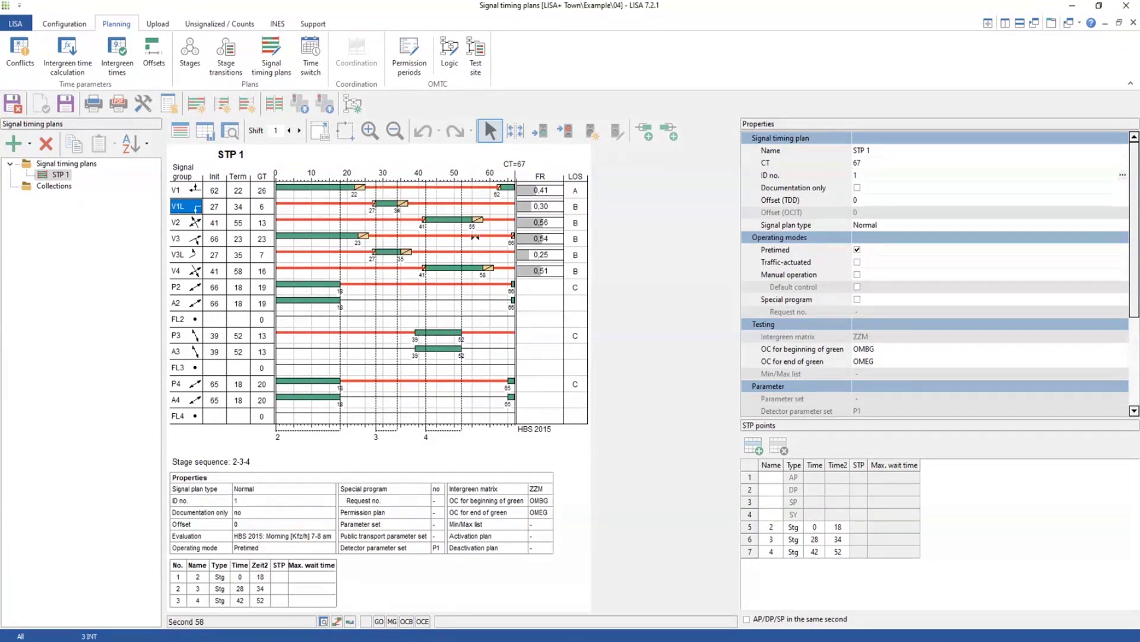
left_click(575, 192)
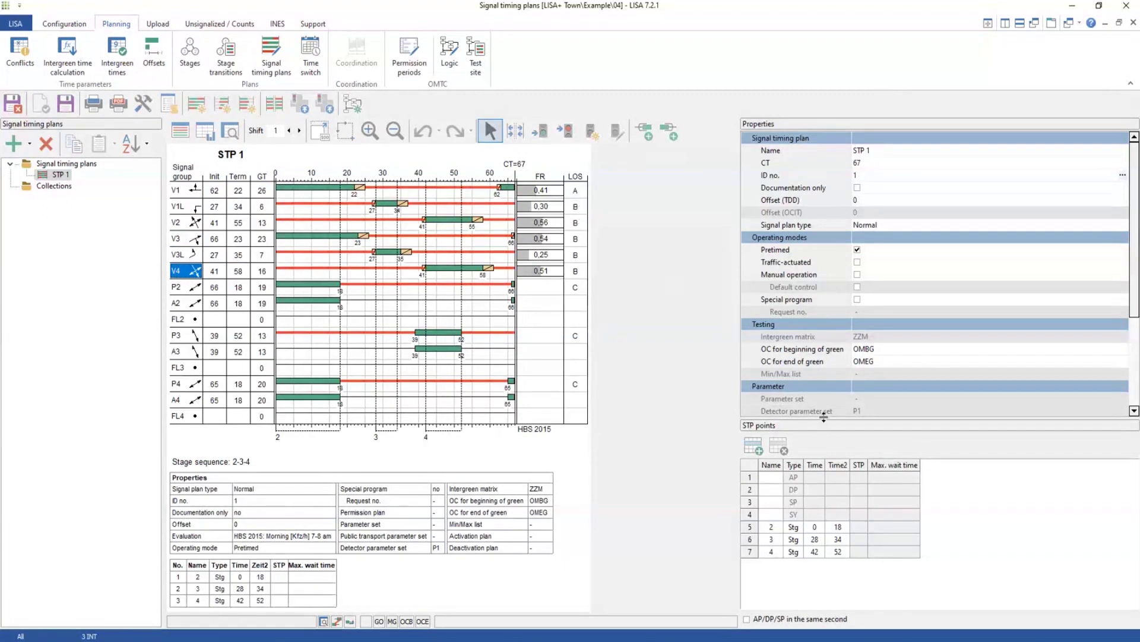
Enlarge the properties area of STP 1 and select its assigned flow.
left_click_drag(824, 419, 843, 529)
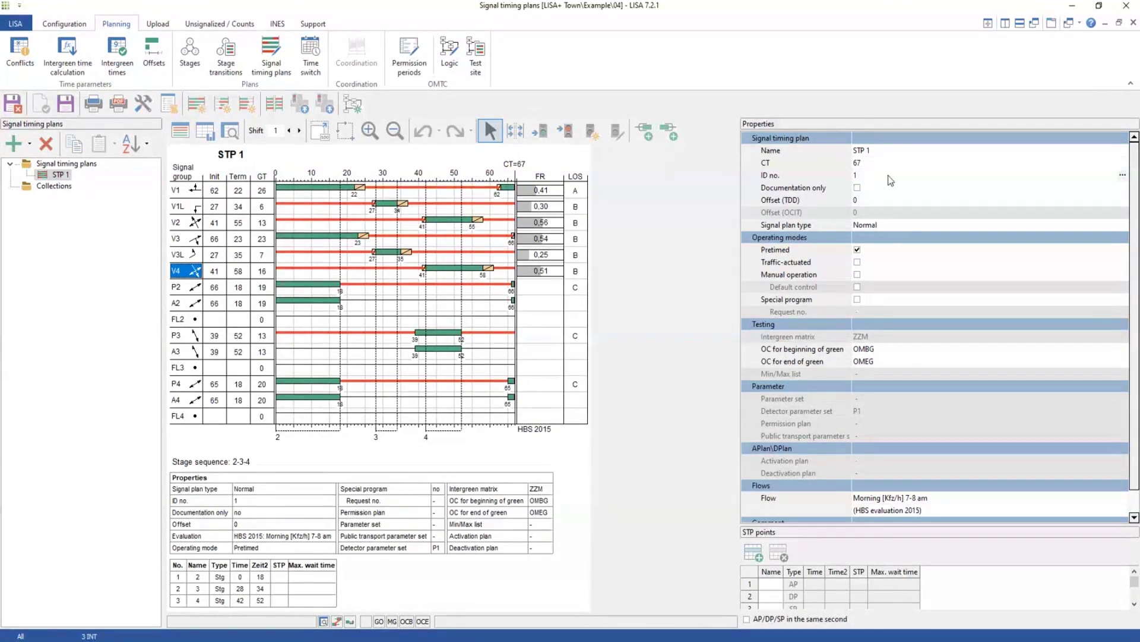
scroll(895, 350, "down", 1)
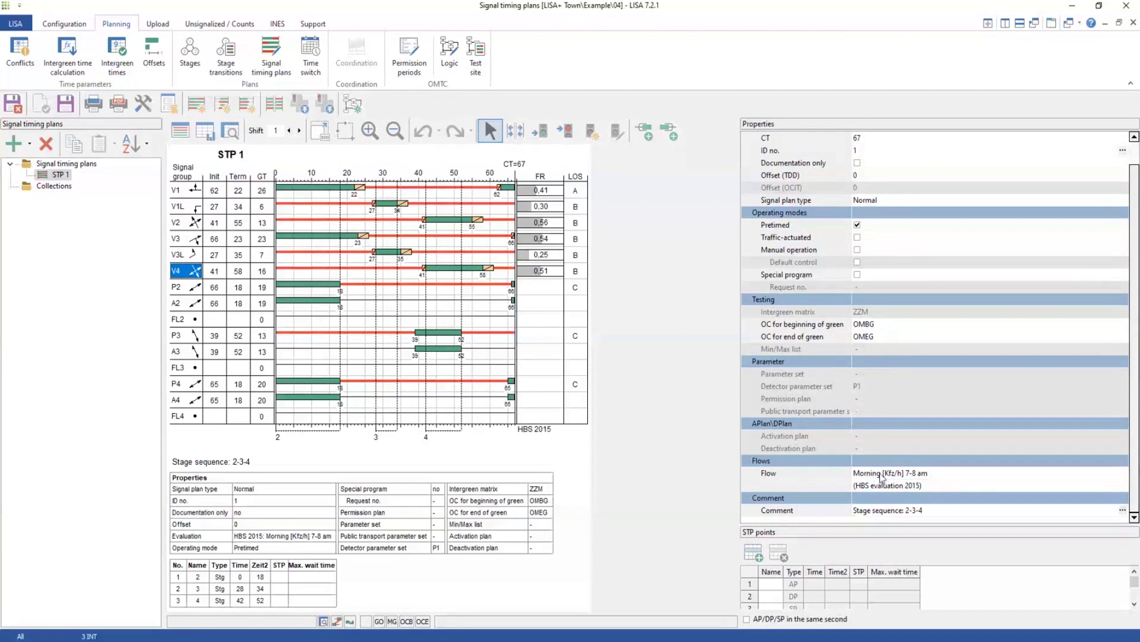
left_click(801, 475)
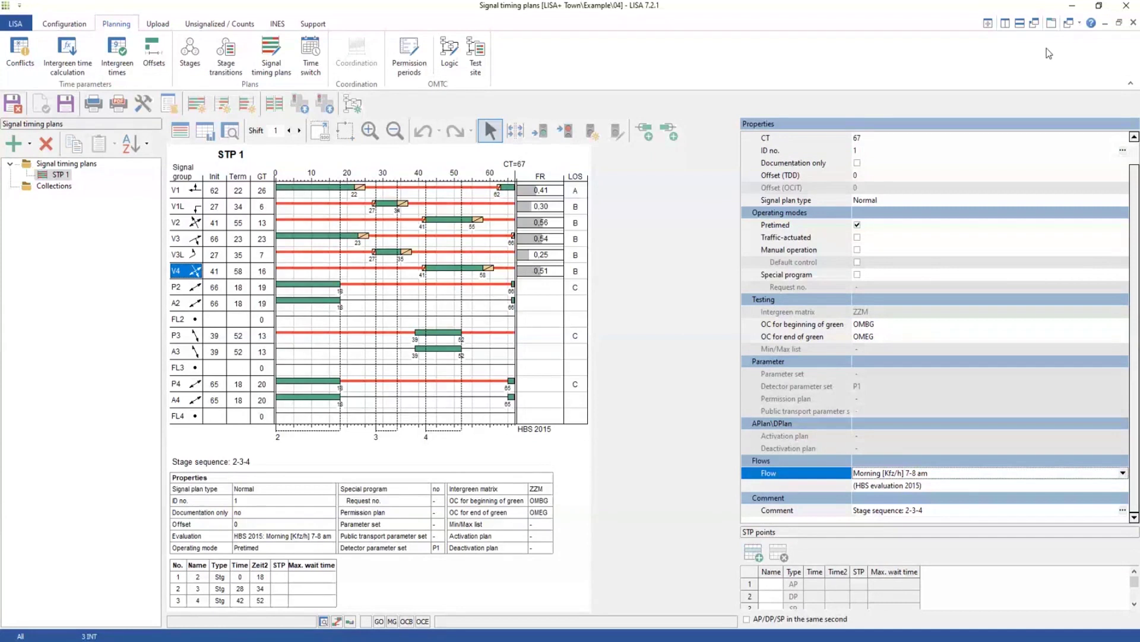
Display the intersection diagram of Example\04 and position it so that the plan's flow properties stay visible.
left_click(989, 26)
left_click_drag(299, 149, 817, 54)
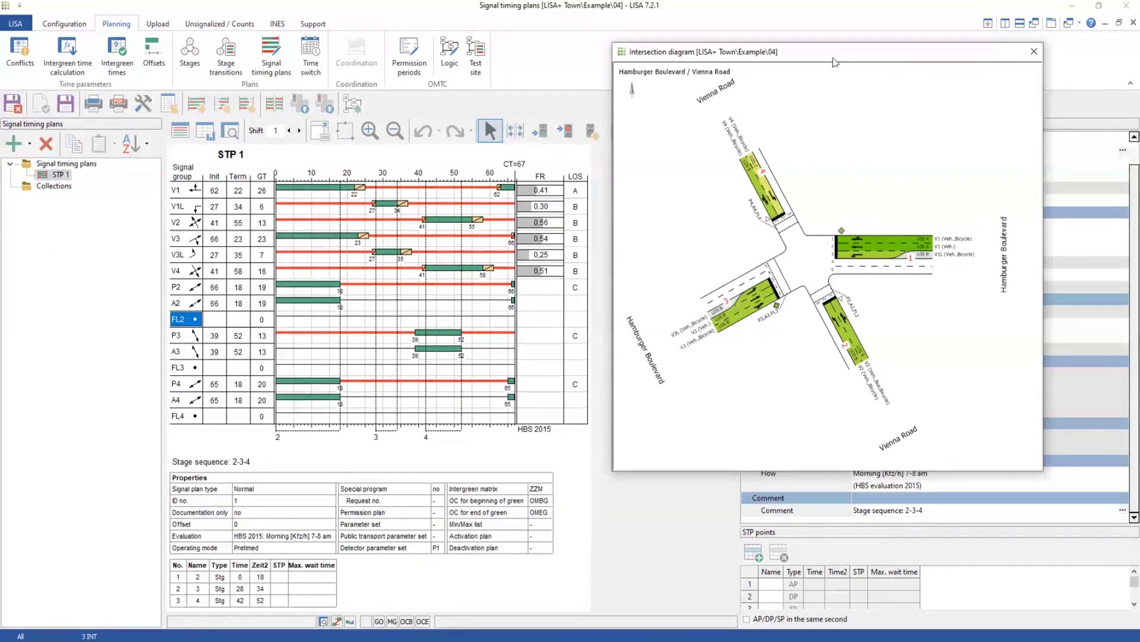
left_click_drag(844, 52, 232, 41)
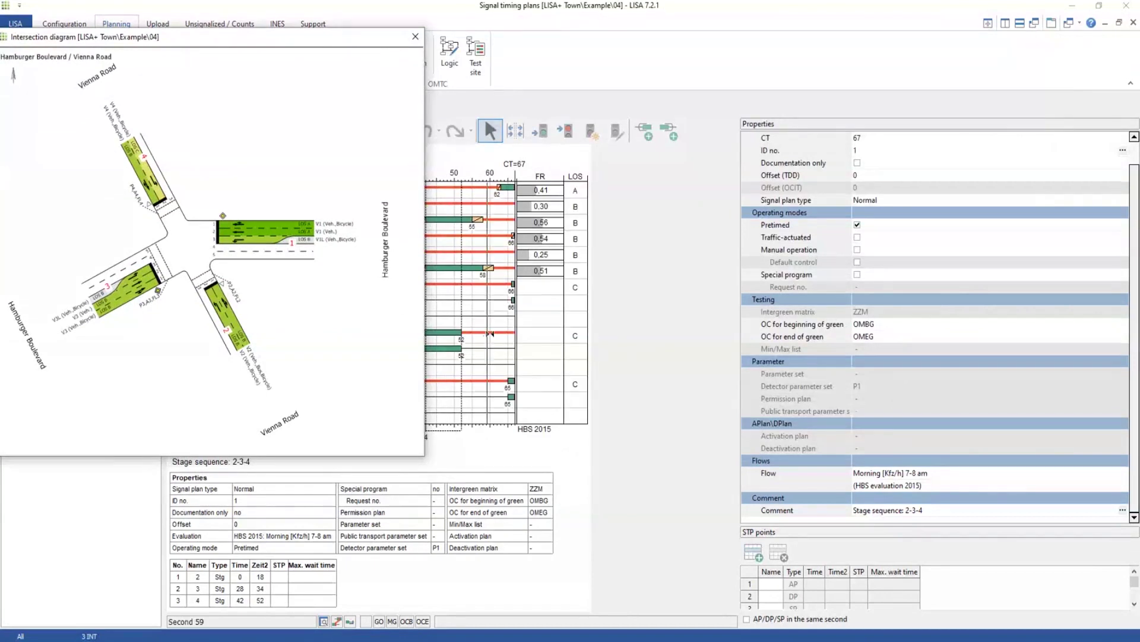
left_click_drag(229, 41, 449, 71)
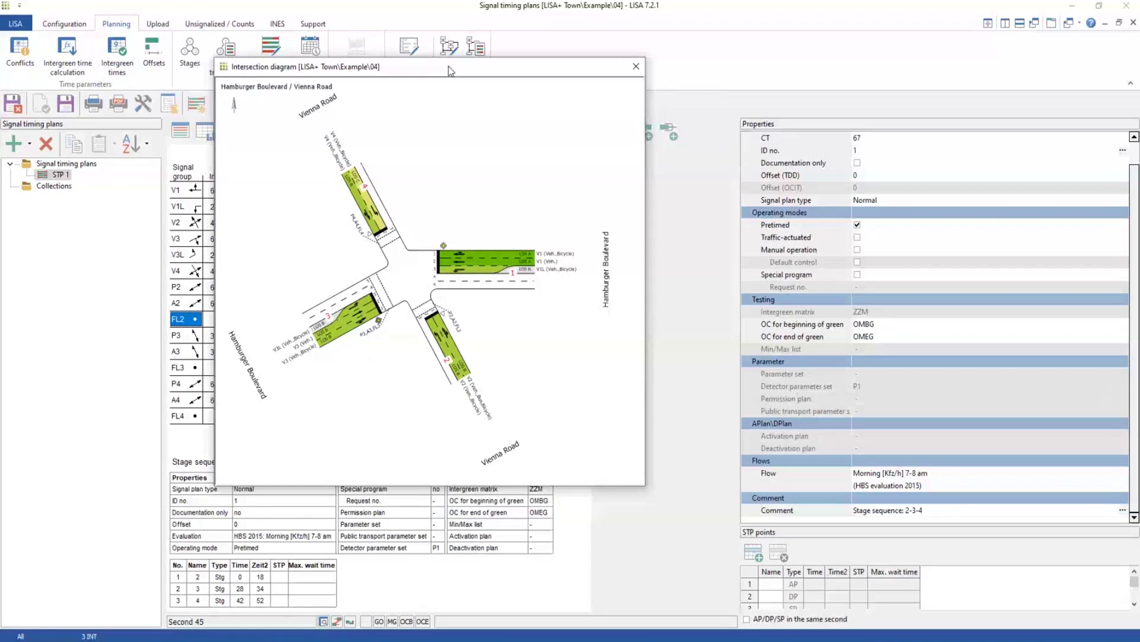
left_click_drag(449, 71, 336, 67)
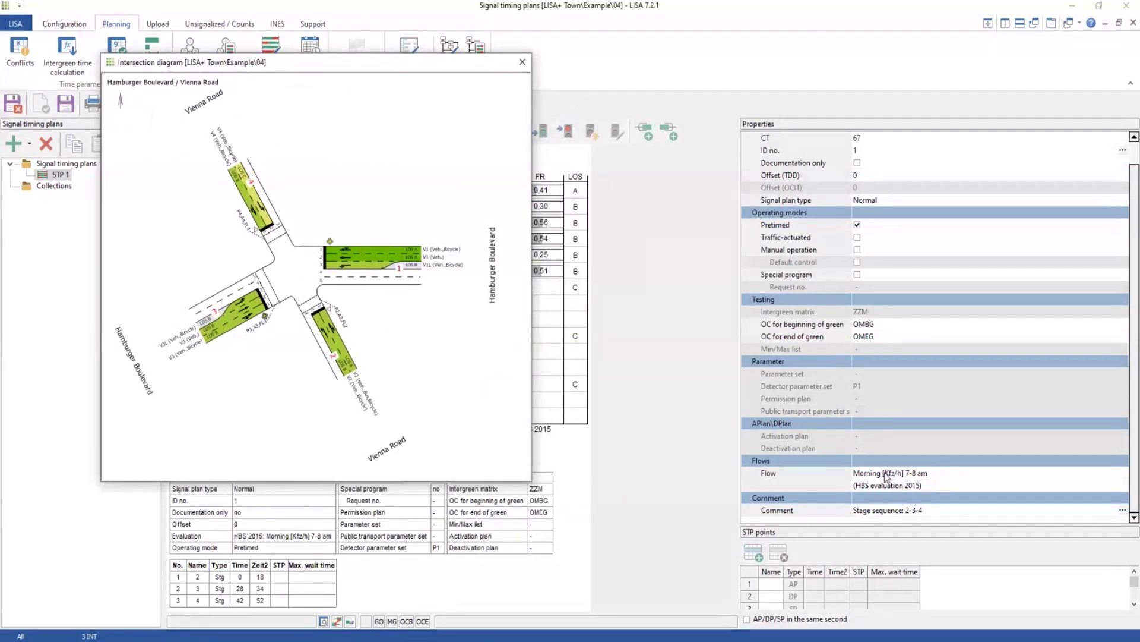
Assign the Noon 1-2 pm flow to STP 1 and move the intersection diagram clear of the plan.
left_click(907, 478)
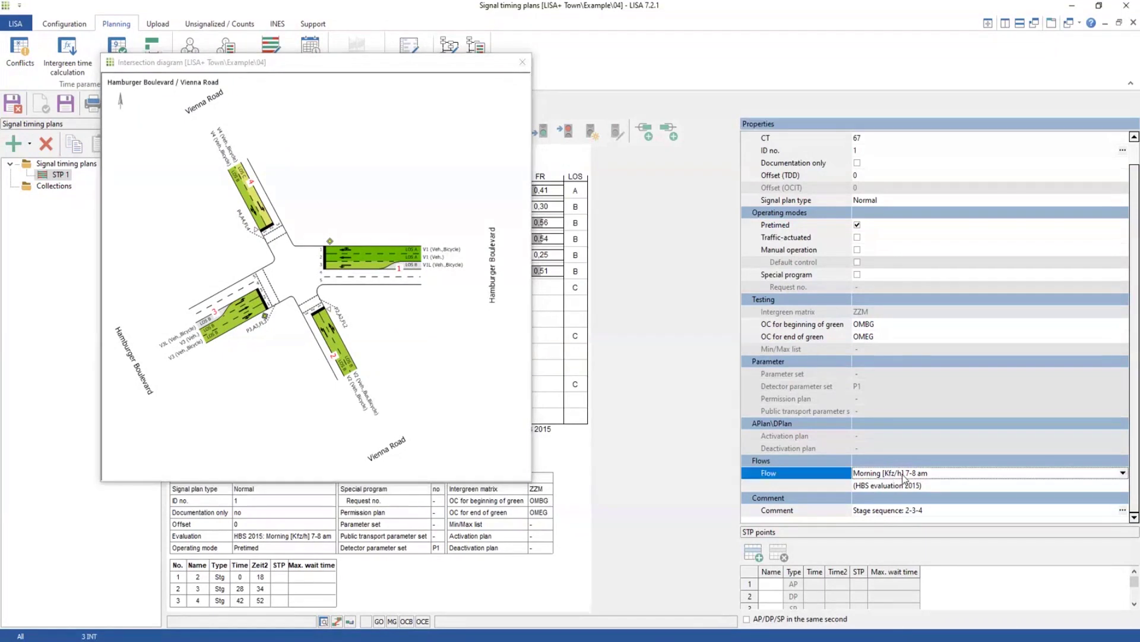
left_click(922, 480)
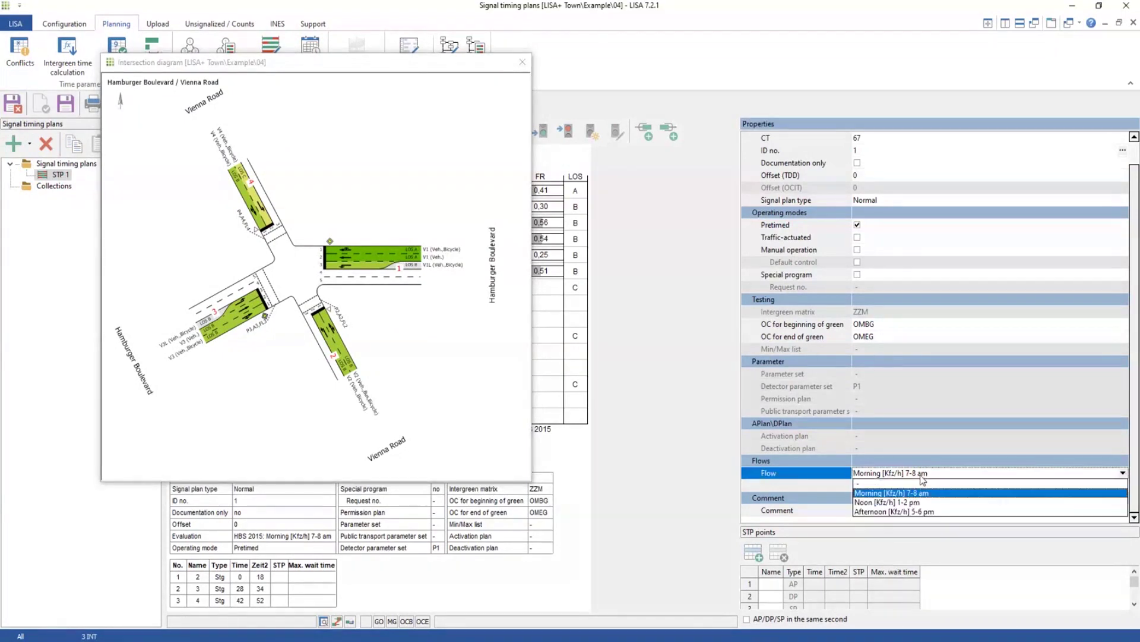
left_click(903, 508)
left_click_drag(396, 67, 890, 44)
left_click(176, 303)
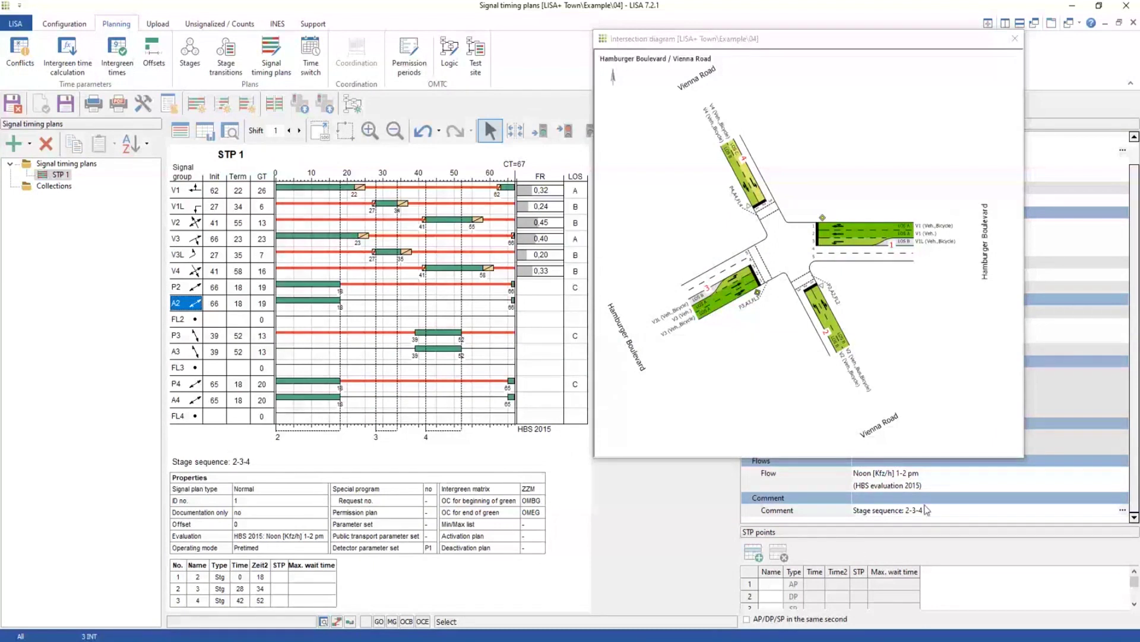
Assign the Afternoon 5-6 pm flow to STP 1.
left_click(913, 477)
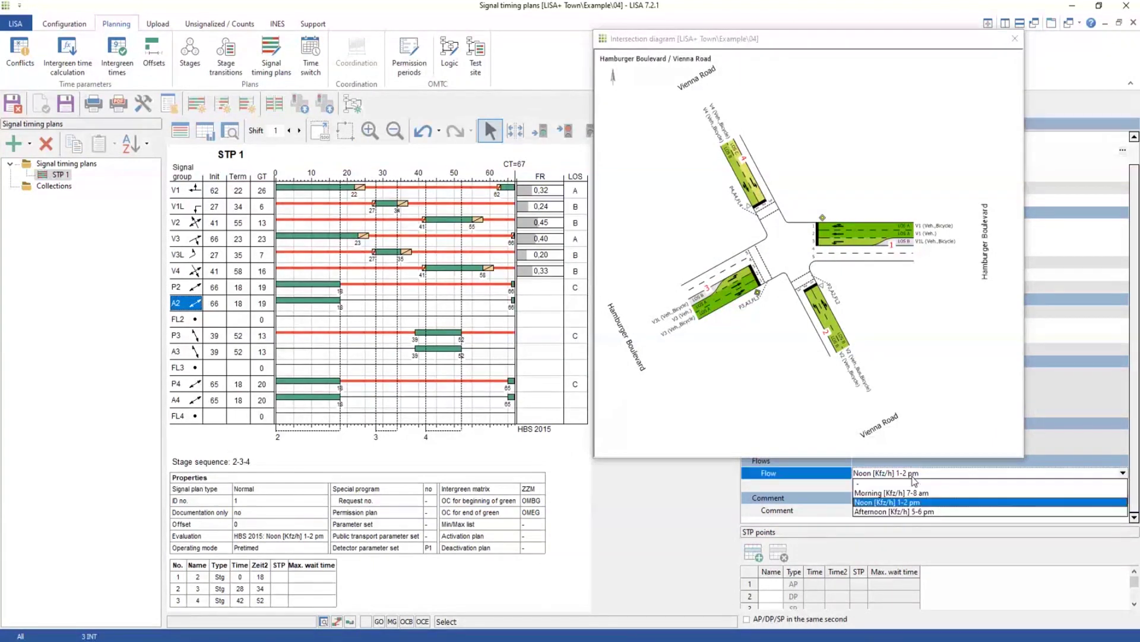
left_click(913, 480)
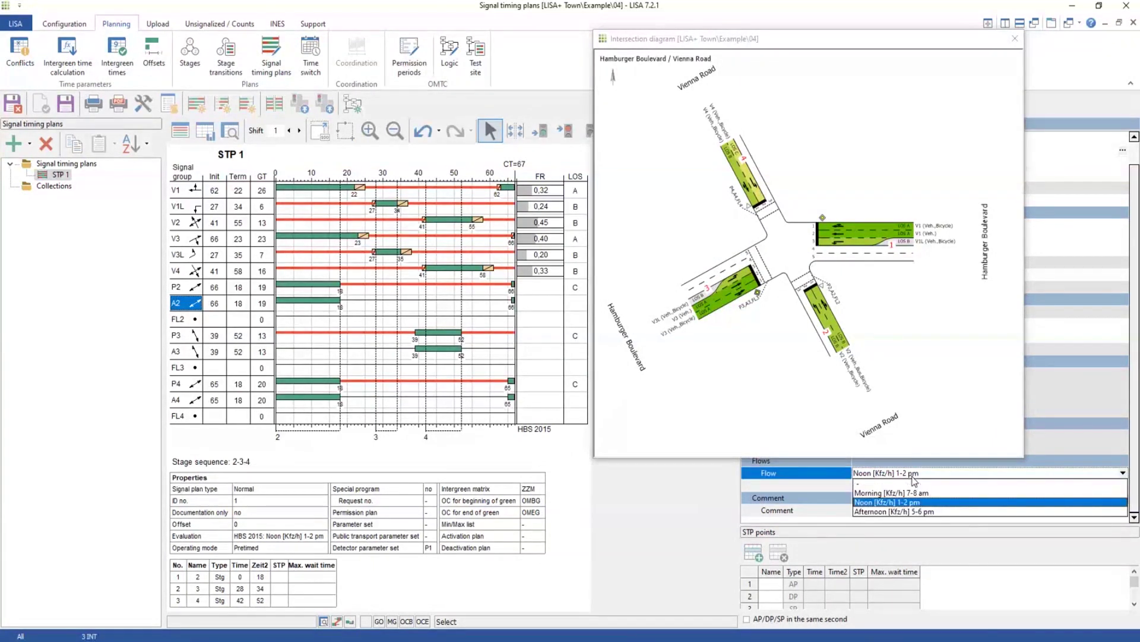
left_click(912, 513)
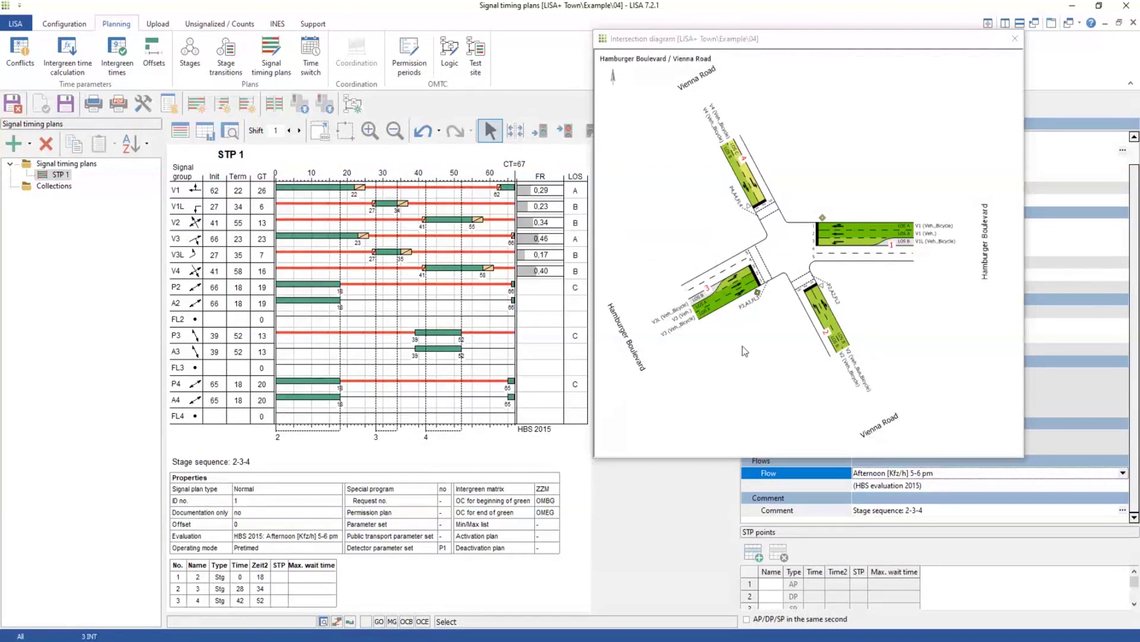
Assign the Morning 7-8 am flow to STP 1 again and close the intersection diagram.
left_click(885, 473)
left_click(879, 495)
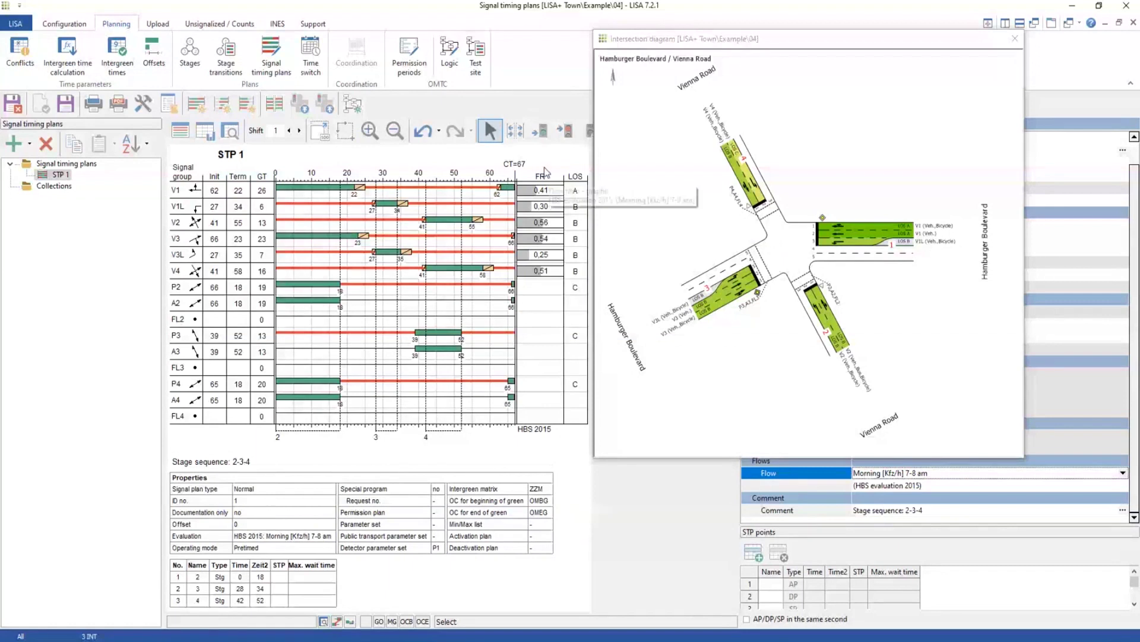
left_click(44, 254)
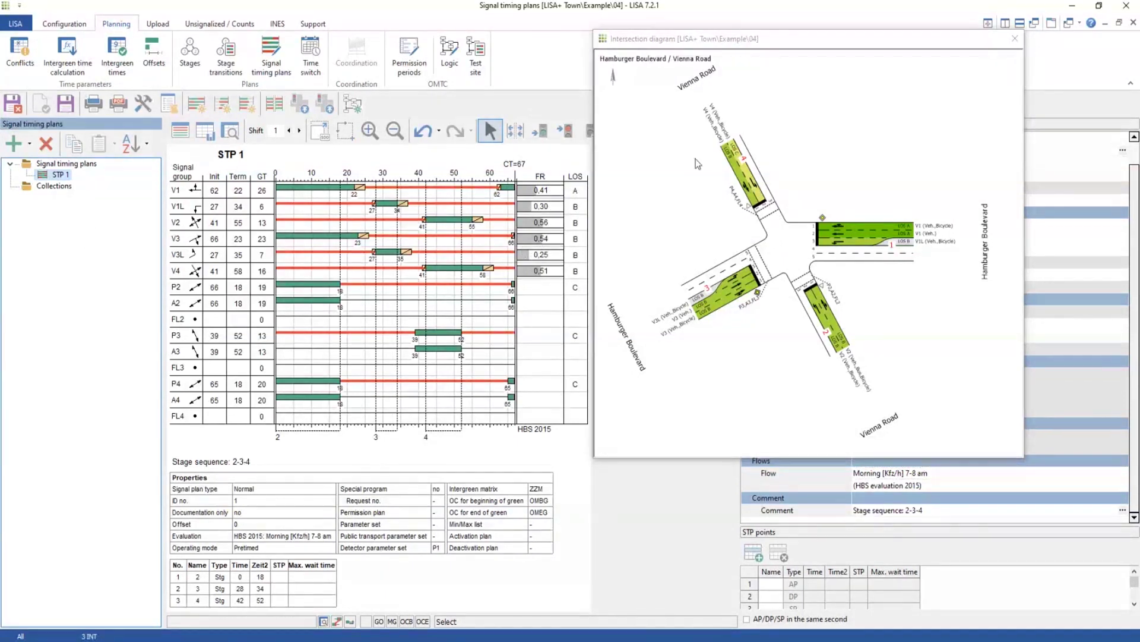
left_click(1016, 45)
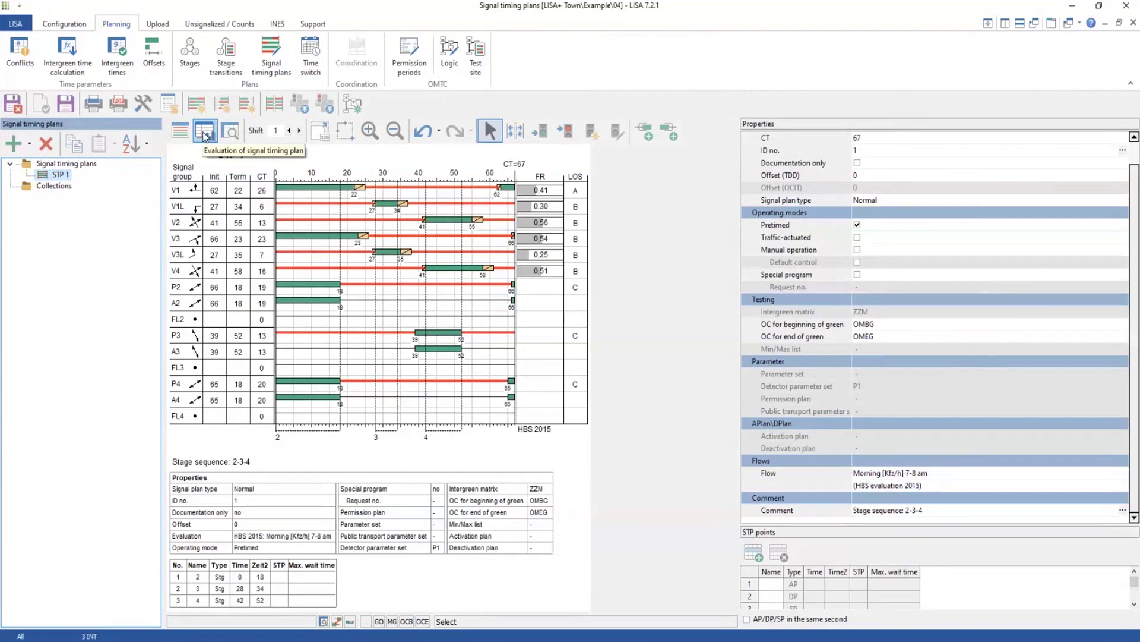
Open the HBS 2015 evaluation of STP 1 and examine the private transport results for each lane.
left_click(205, 135)
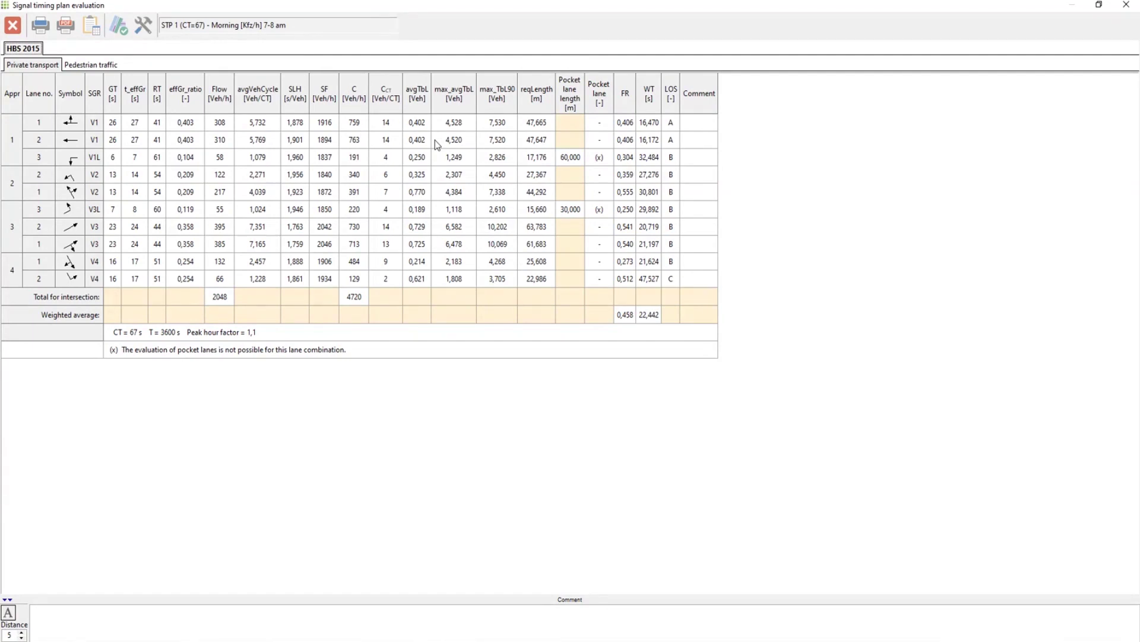
left_click(12, 25)
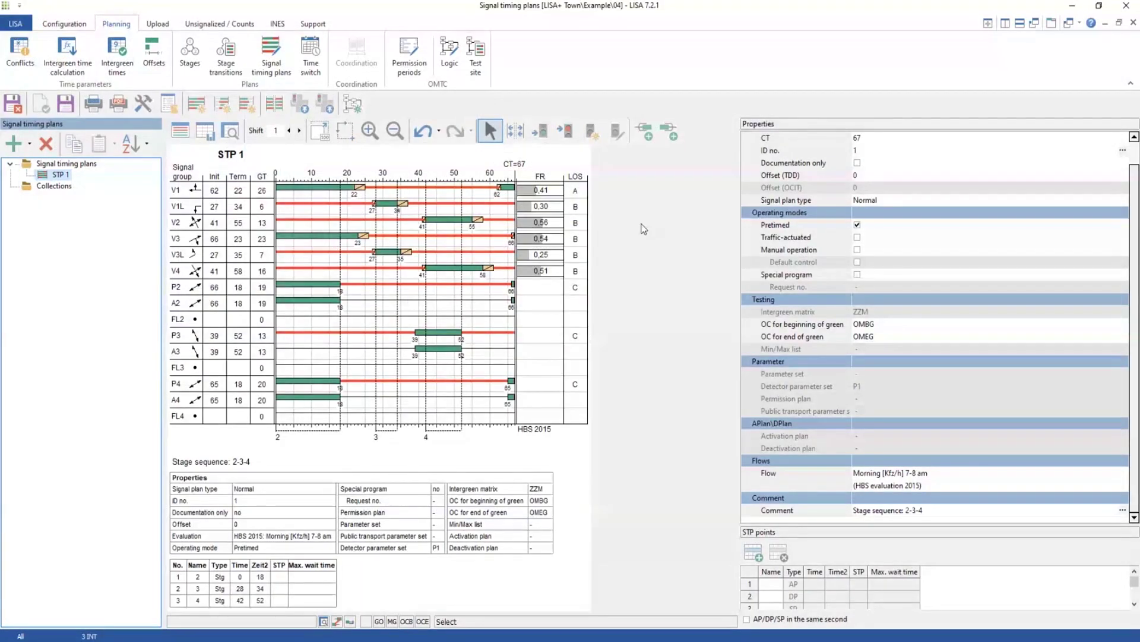
left_click(206, 136)
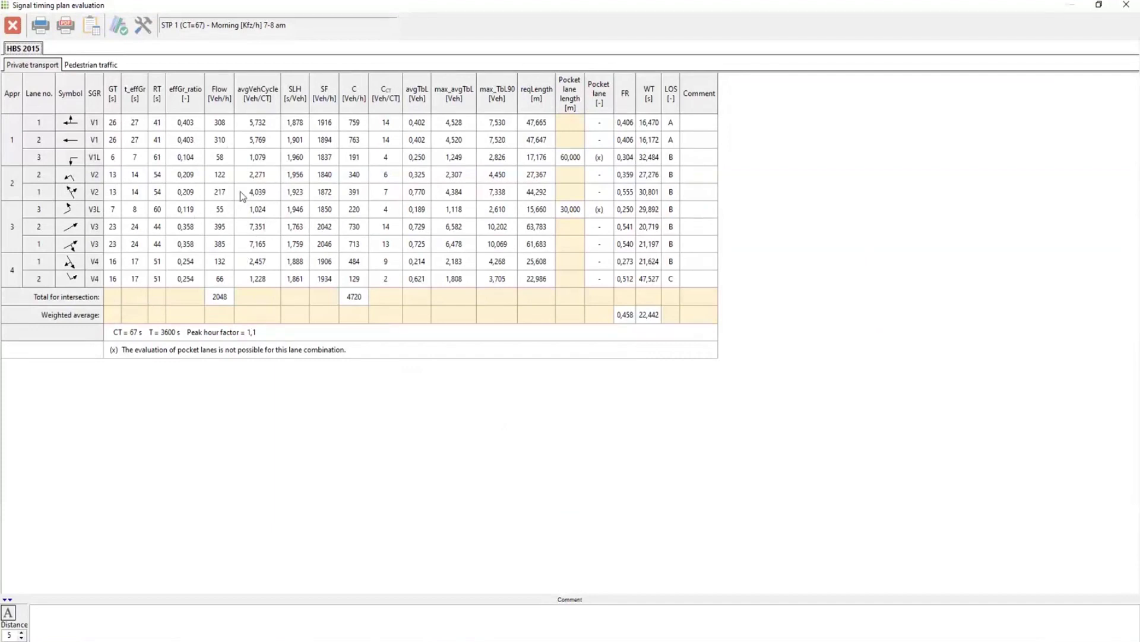
left_click(669, 125)
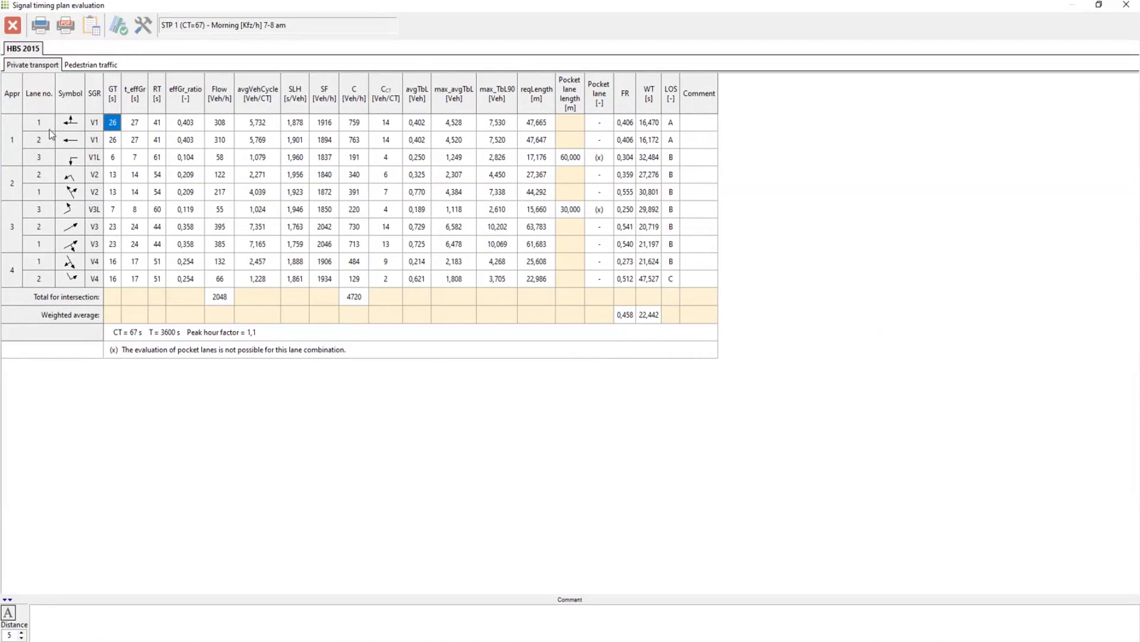
Examine the level-of-service ratings of the individual lanes in the private transport evaluation of STP 1.
left_click(673, 126)
left_click(671, 158)
left_click(671, 175)
left_click(672, 192)
left_click(673, 212)
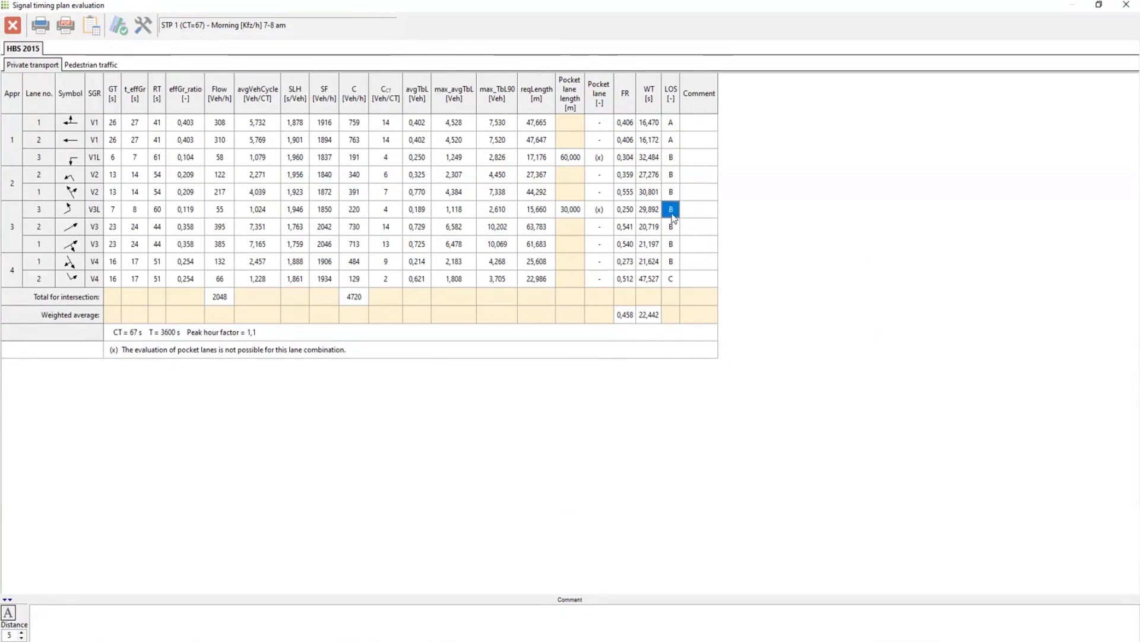
left_click(674, 126)
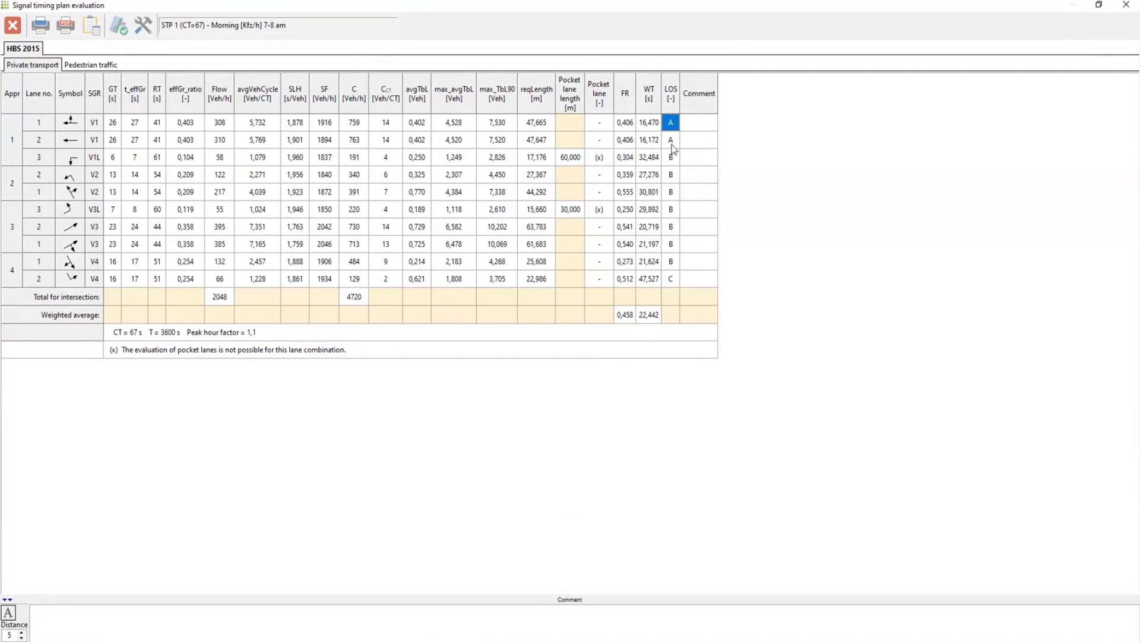
left_click(679, 260)
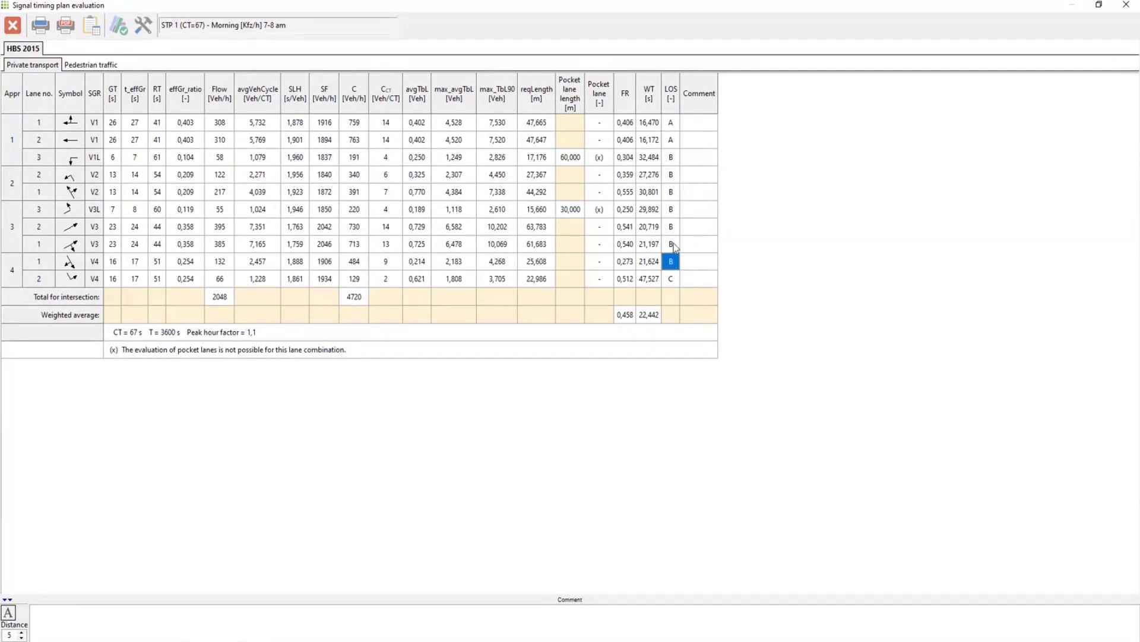
left_click(671, 226)
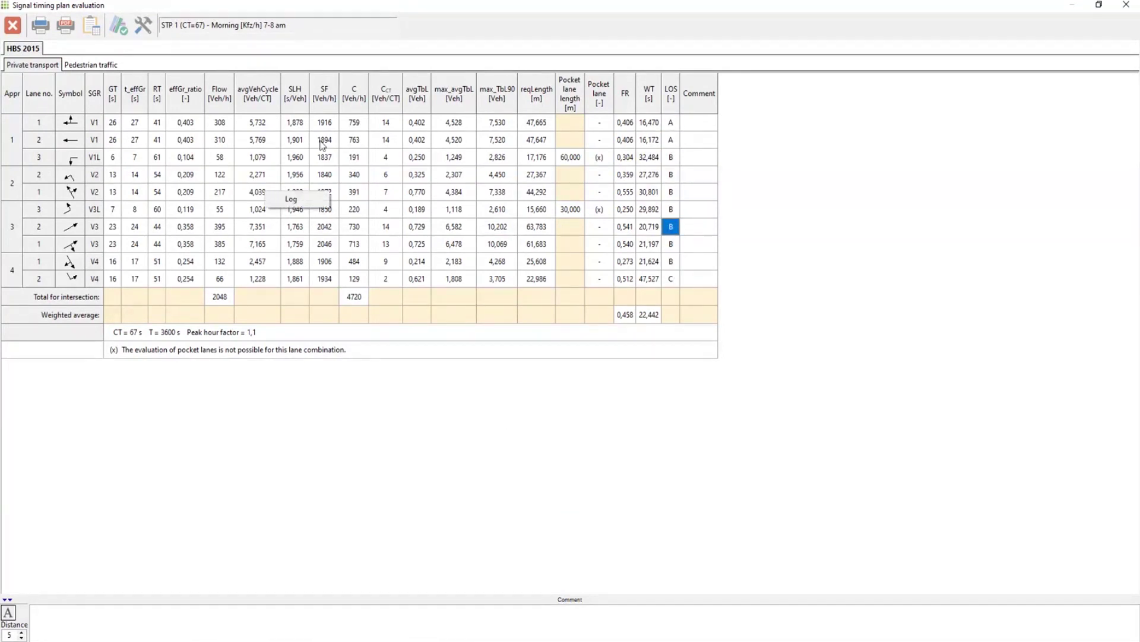
Open the HBS 2015 calculation log, read through the computations for the leg 1 lanes, and close the log and the evaluation.
left_click(293, 200)
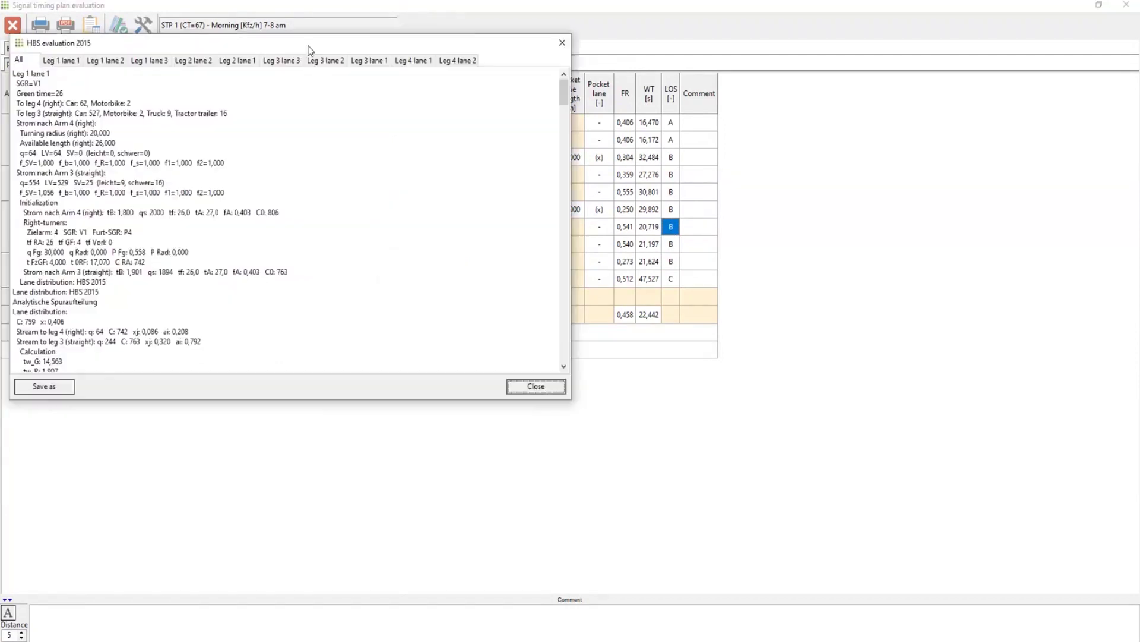
left_click(184, 104)
scroll(181, 177, "down", 1)
scroll(194, 251, "down", 10)
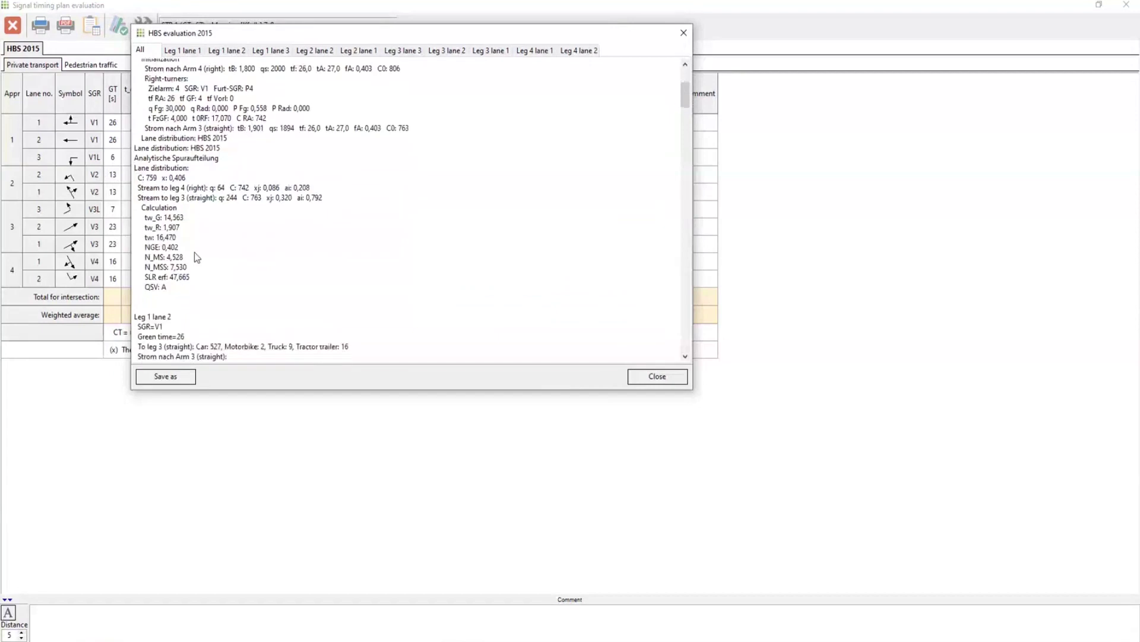
scroll(213, 256, "down", 15)
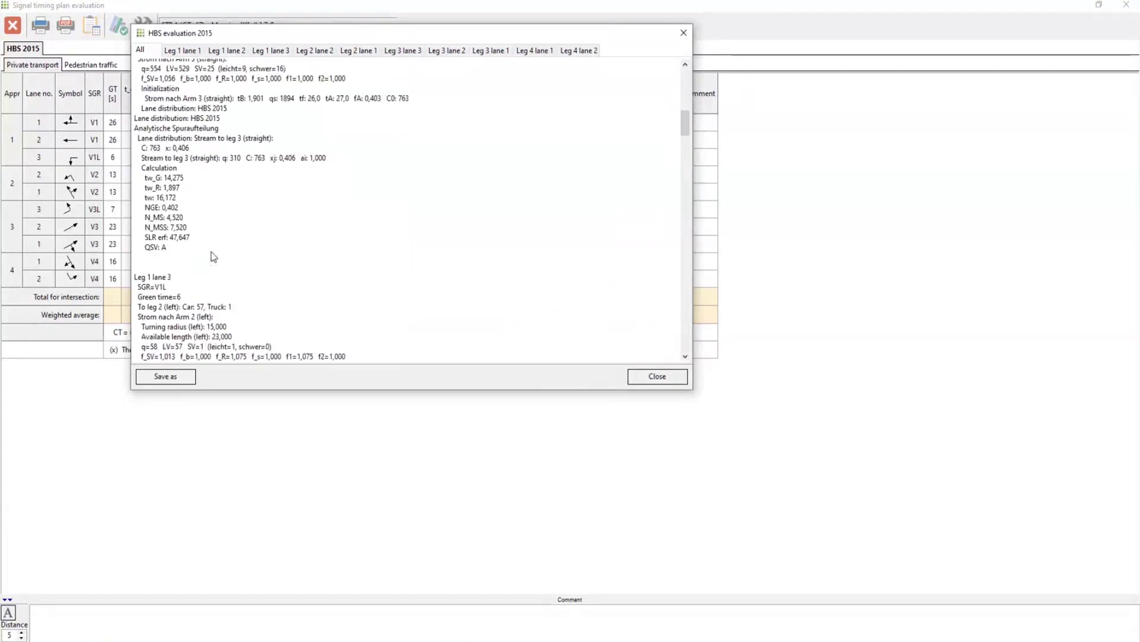
left_click_drag(685, 162, 680, 53)
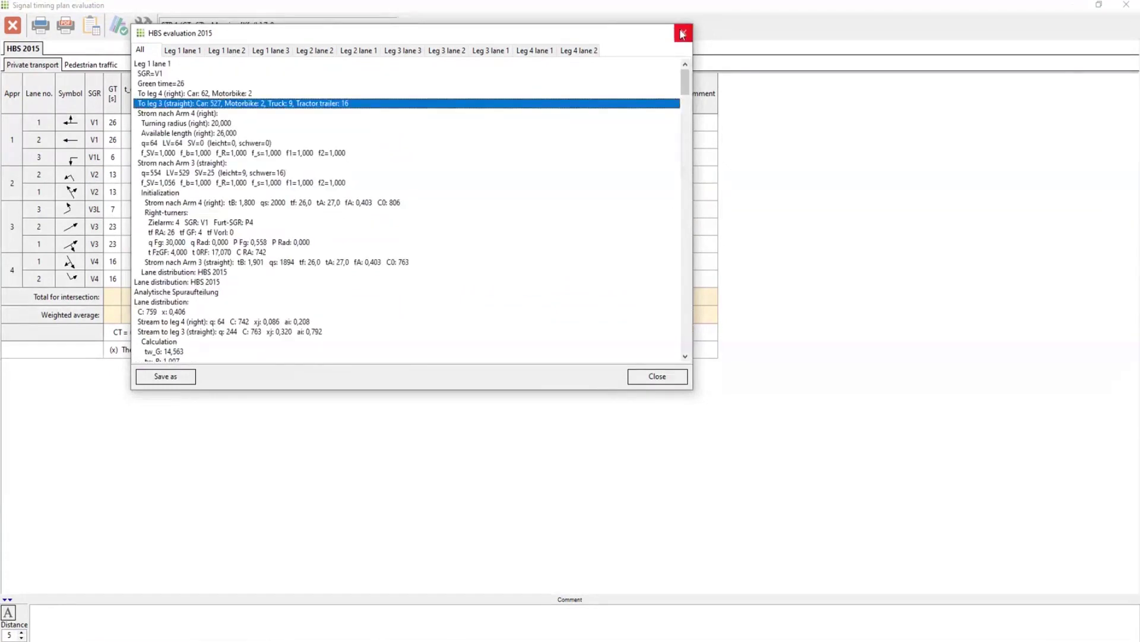
left_click(682, 34)
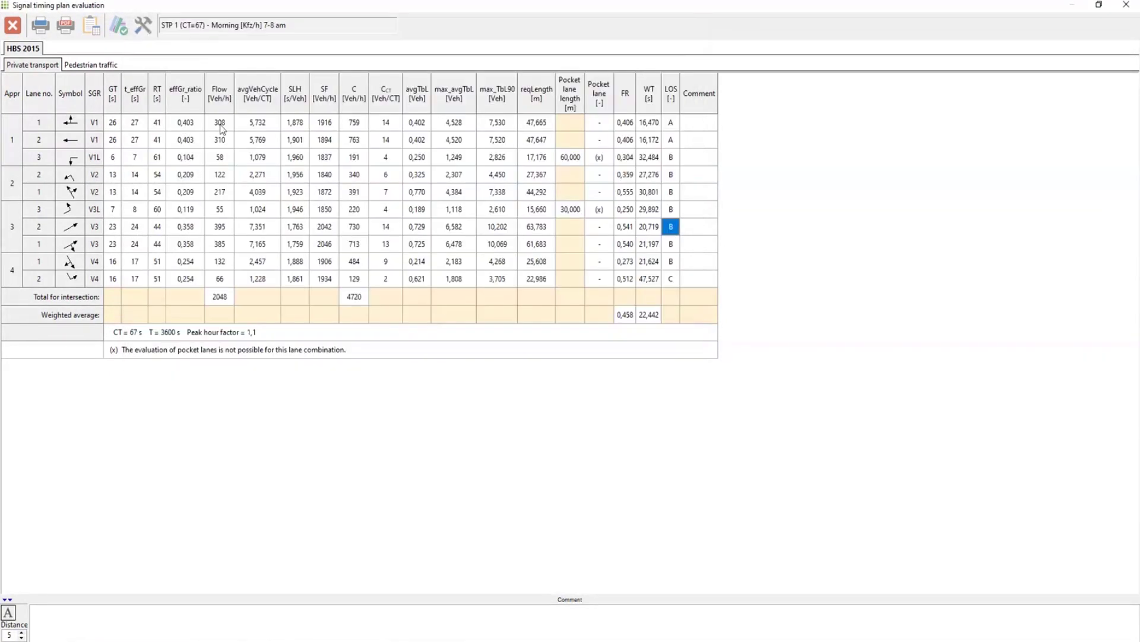
left_click(12, 30)
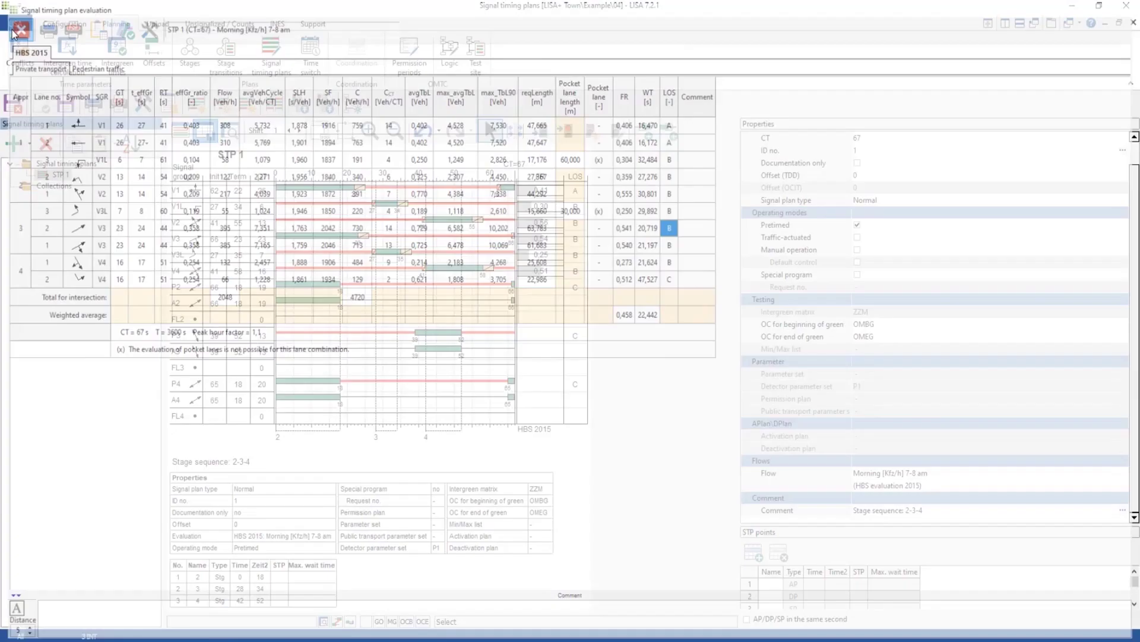
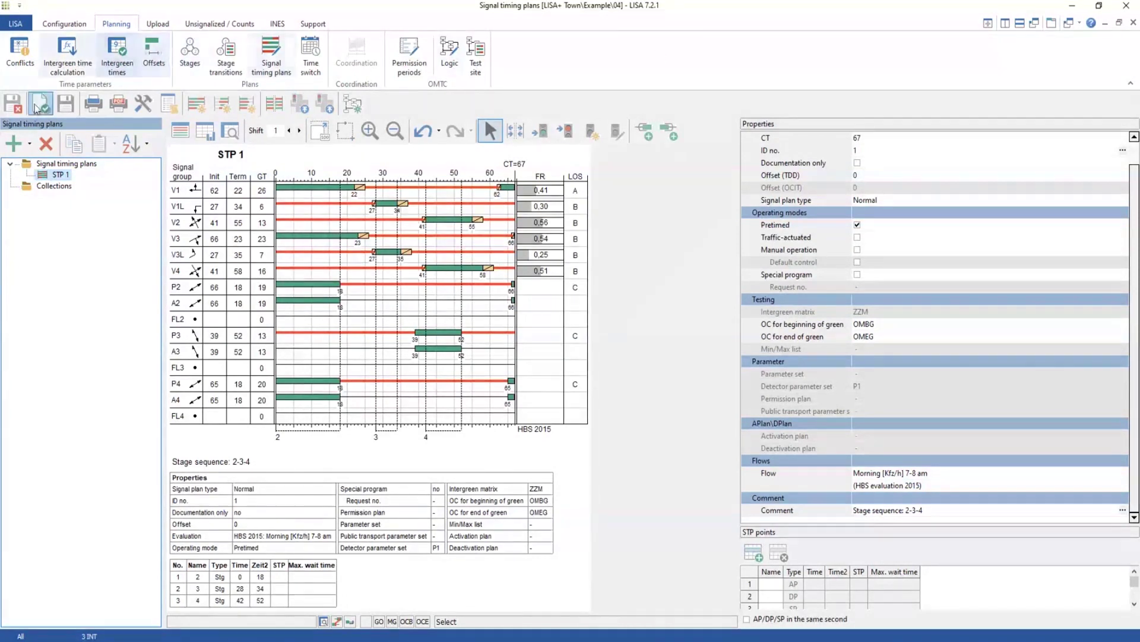
In the offset conditions of Example\04, set the beginning-of-green offset from V1 to V3 to =0, save and close them.
left_click(8, 110)
left_click(159, 58)
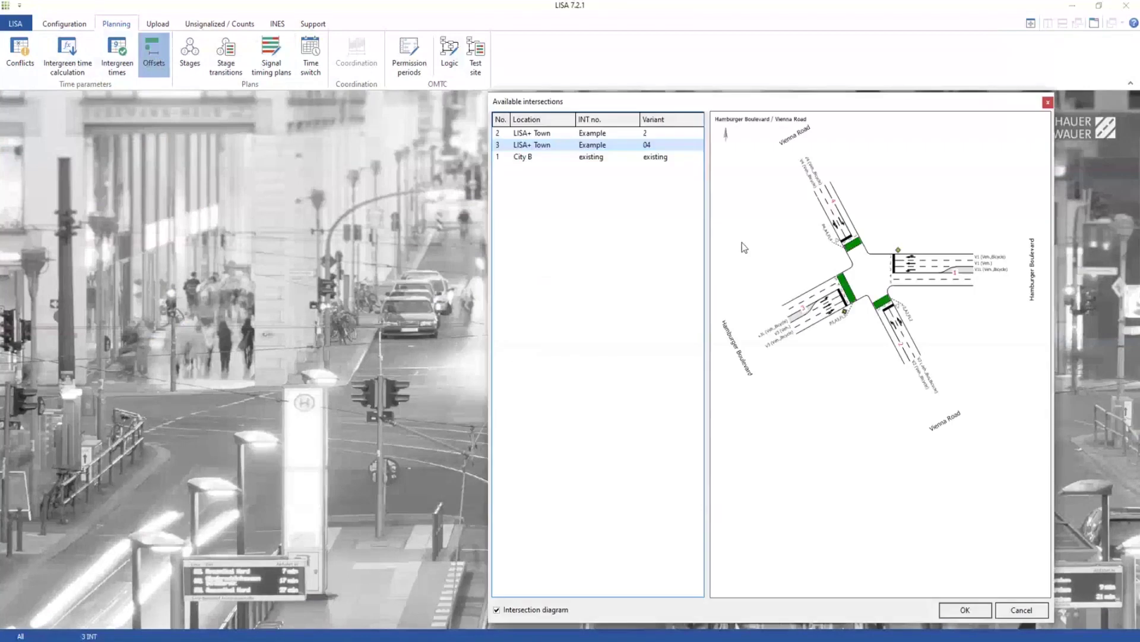
double_click(634, 146)
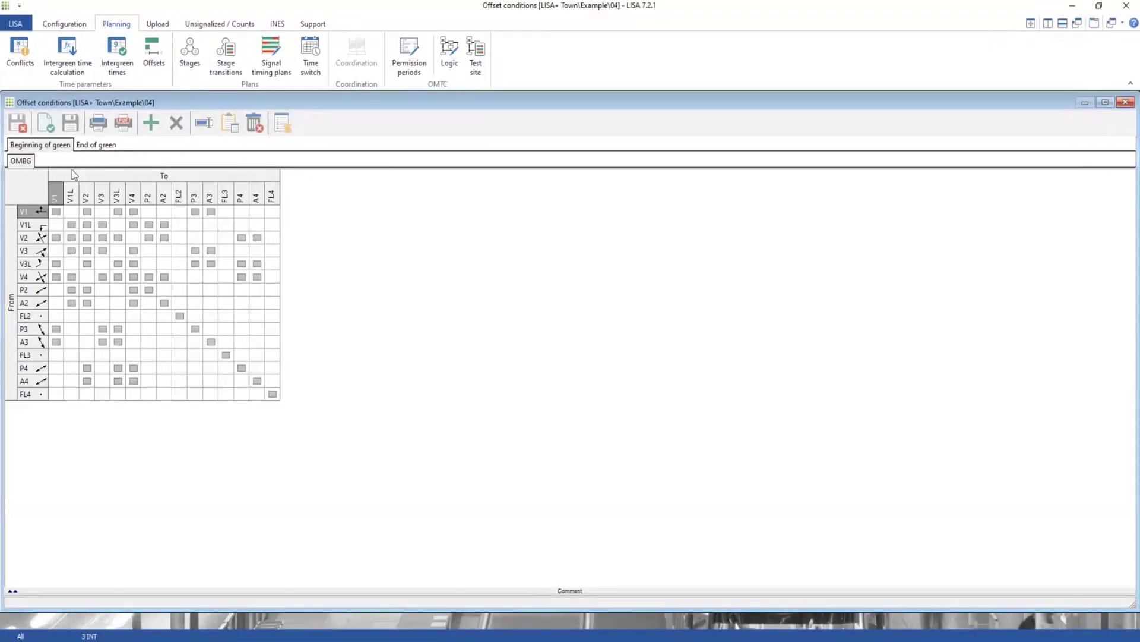
left_click(103, 210)
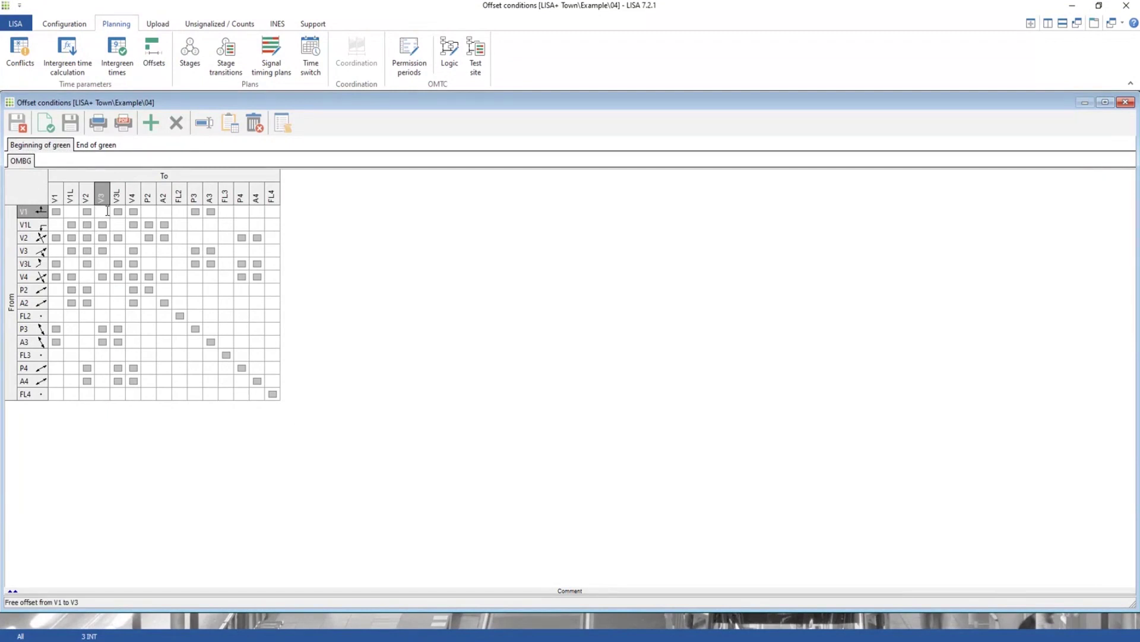
type("=0")
key("Return")
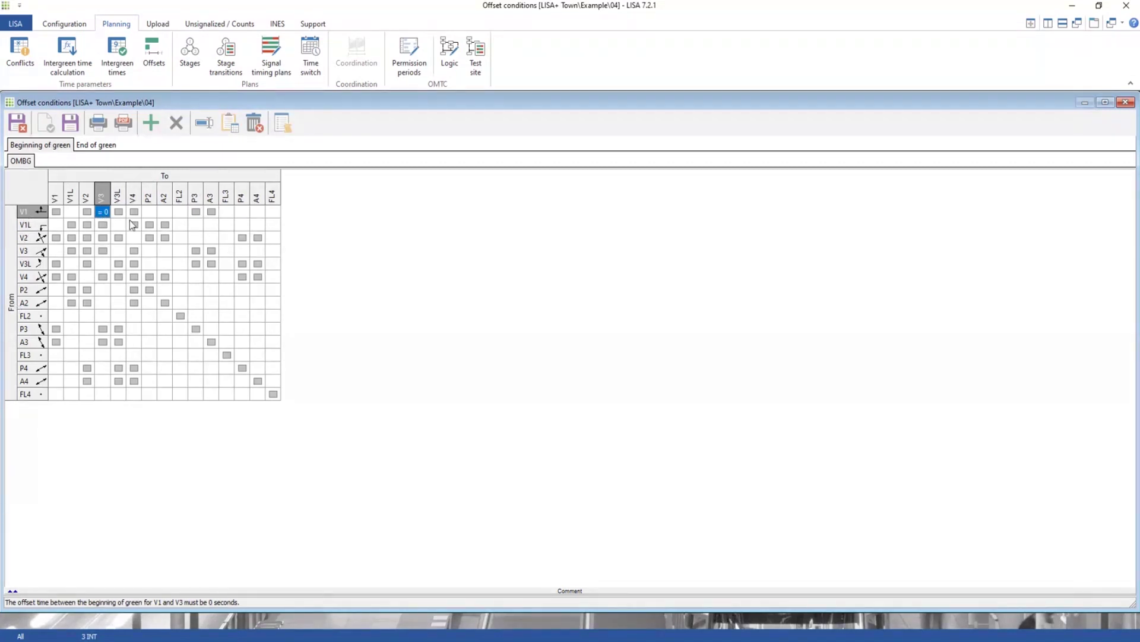
left_click(70, 123)
left_click(1125, 104)
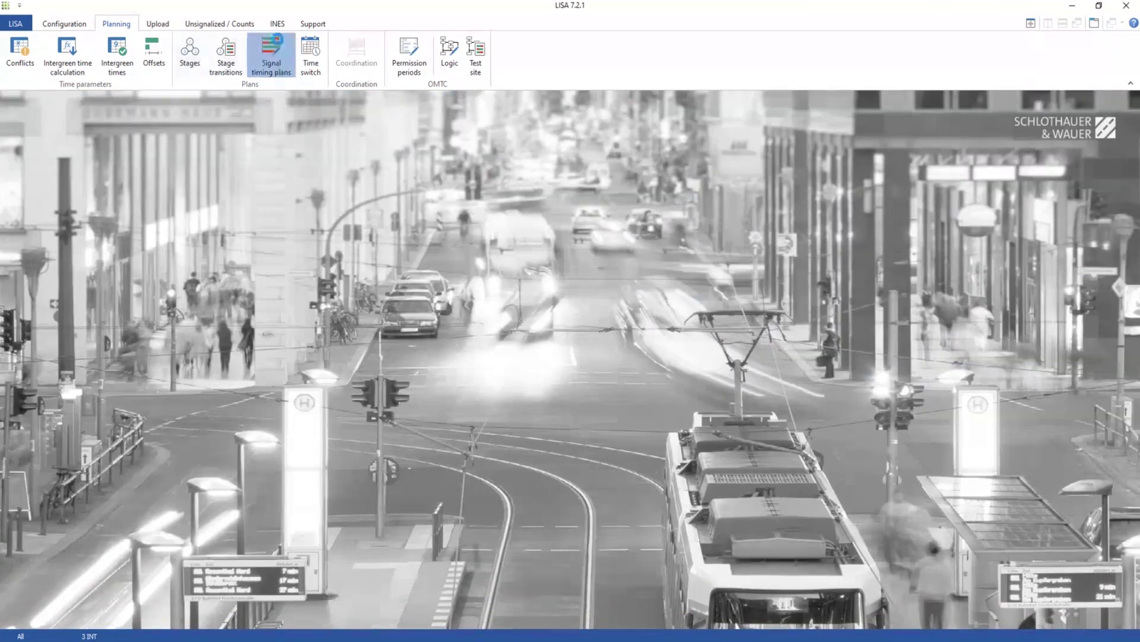
Reopen the signal timing plans of Example\04 and delete the existing plan STP 1.
left_click(271, 56)
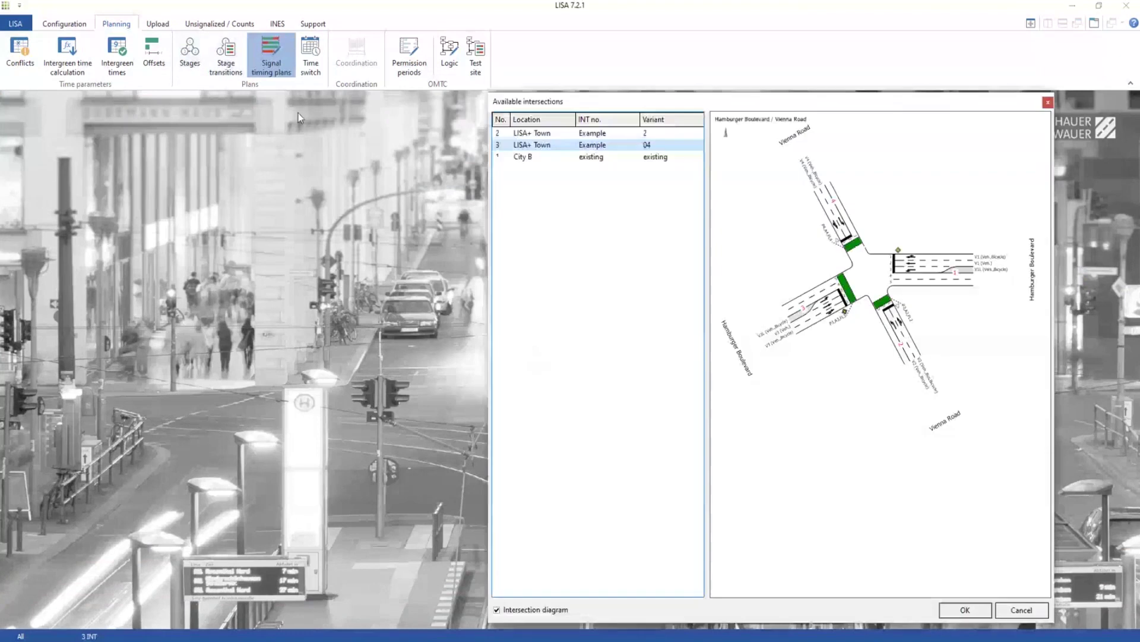
double_click(649, 149)
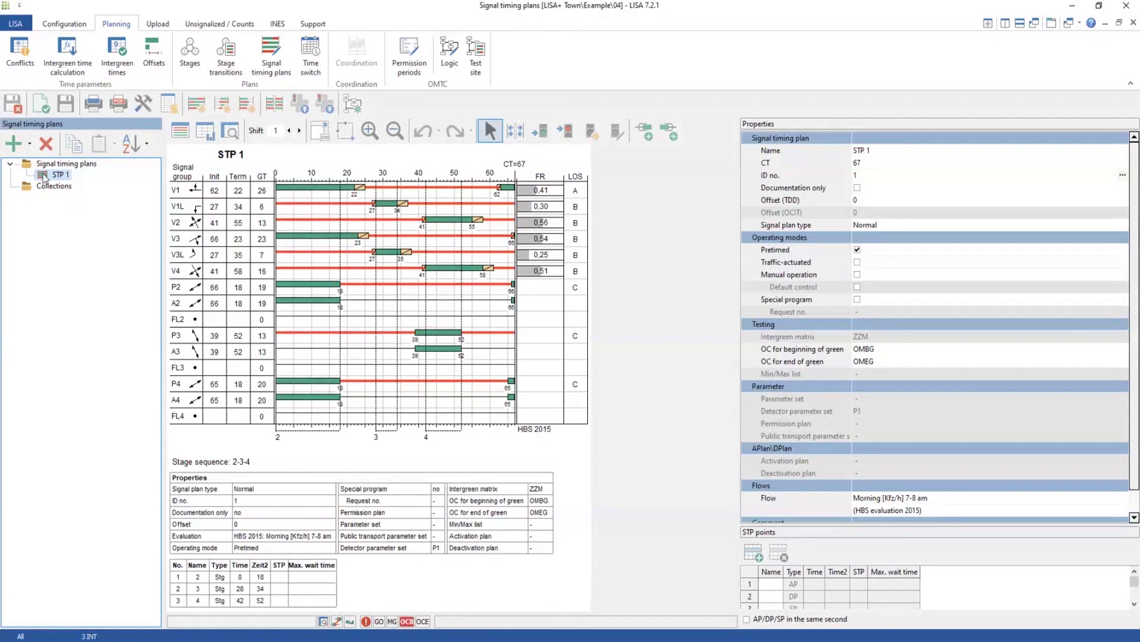
left_click(45, 143)
left_click(595, 348)
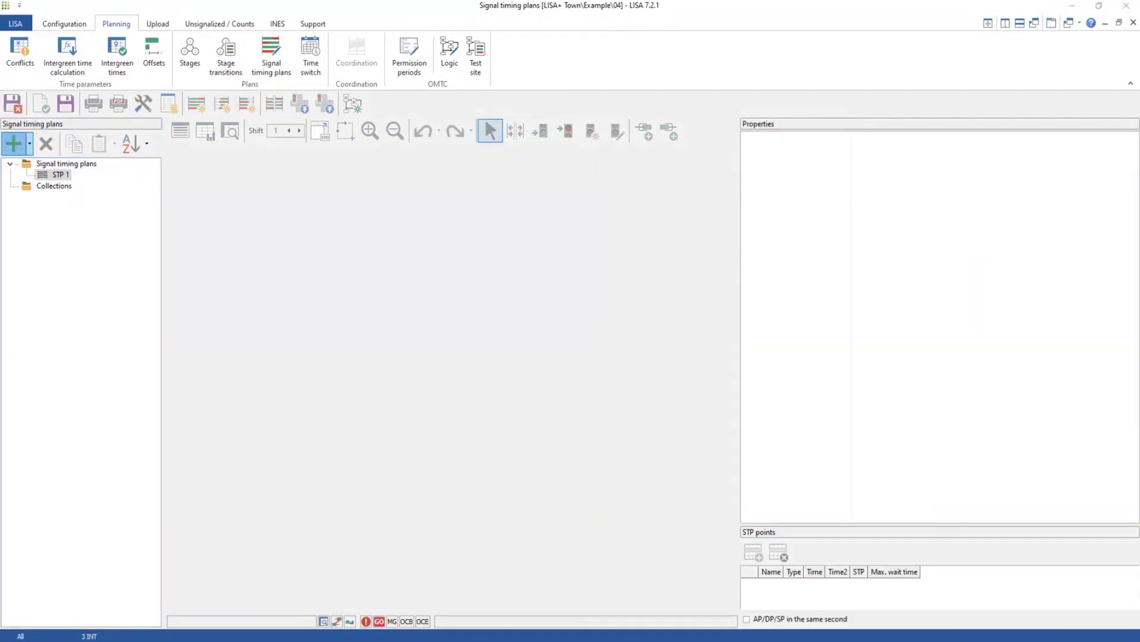
left_click(13, 143)
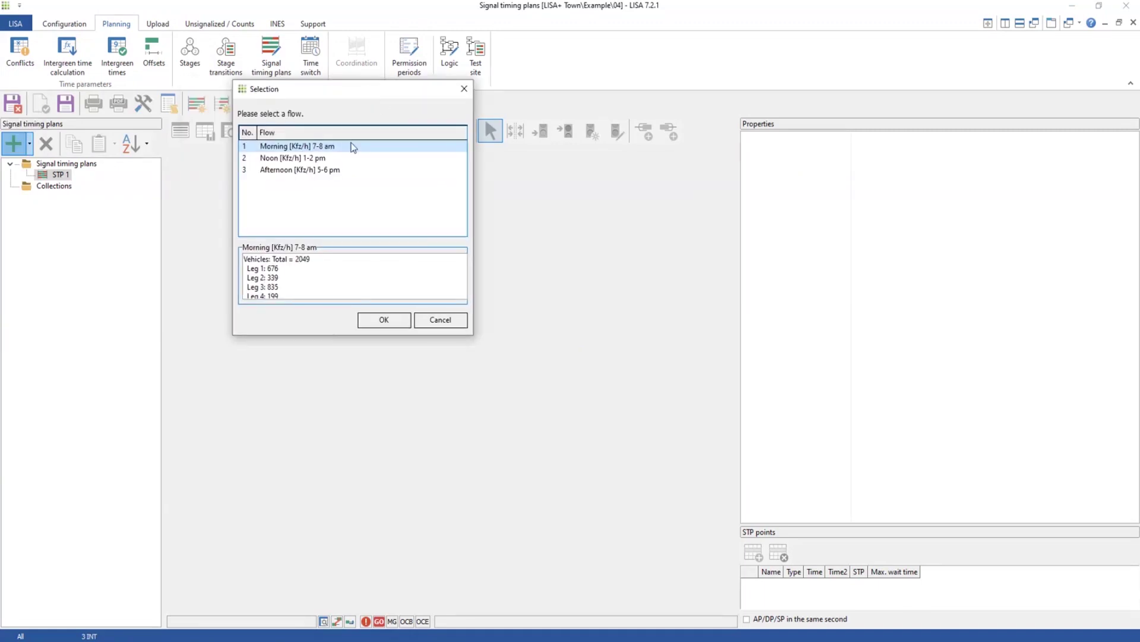
double_click(310, 146)
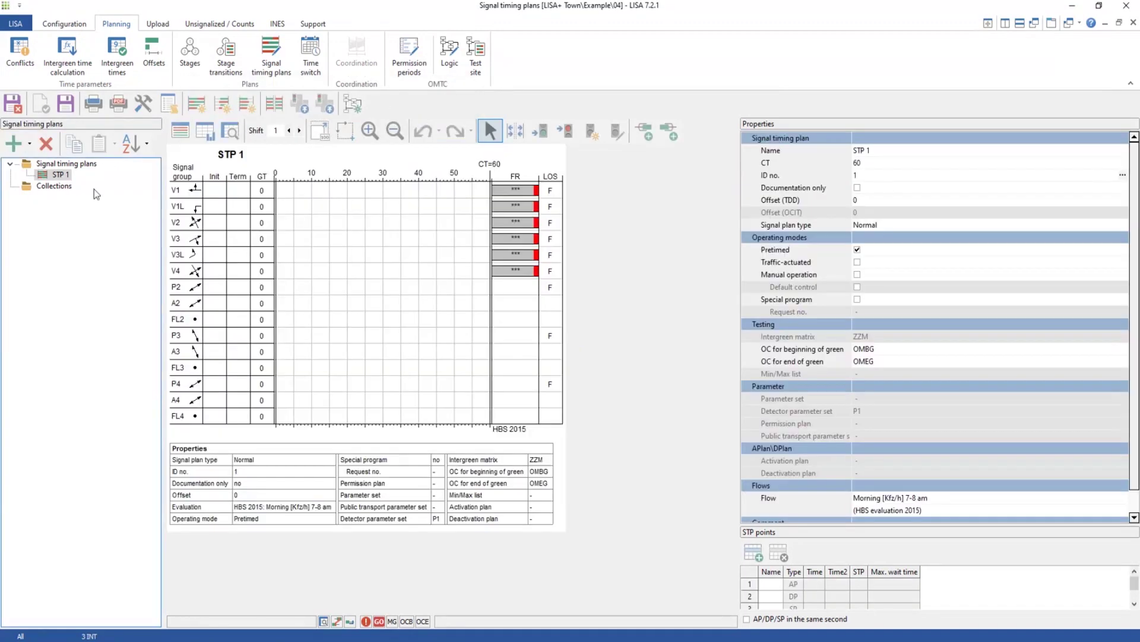
left_click(51, 177)
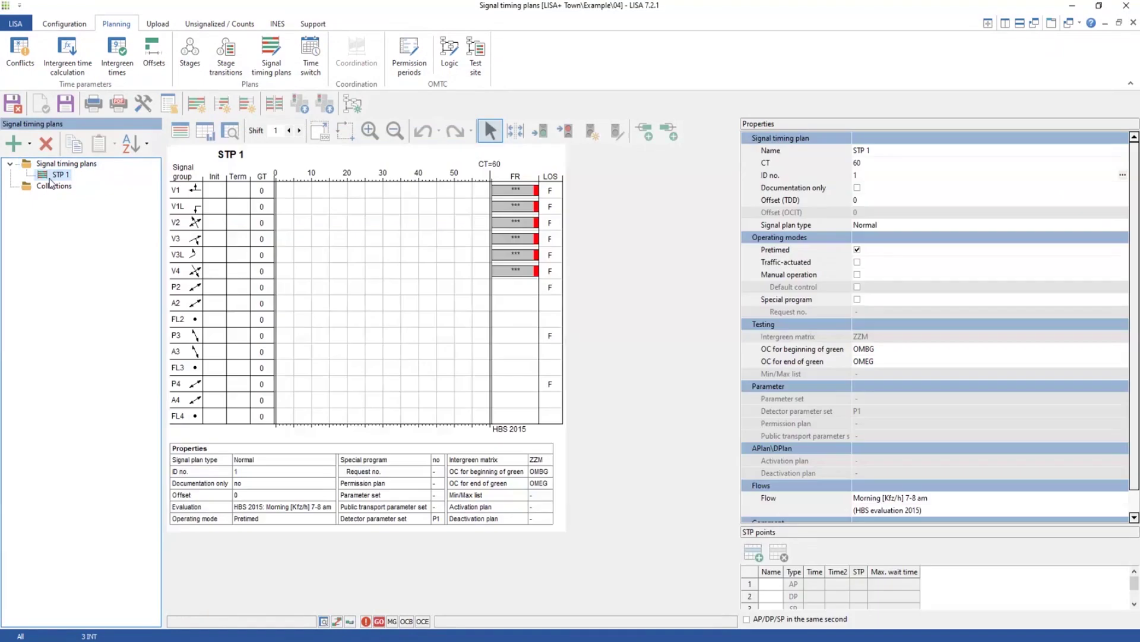
key("Delete")
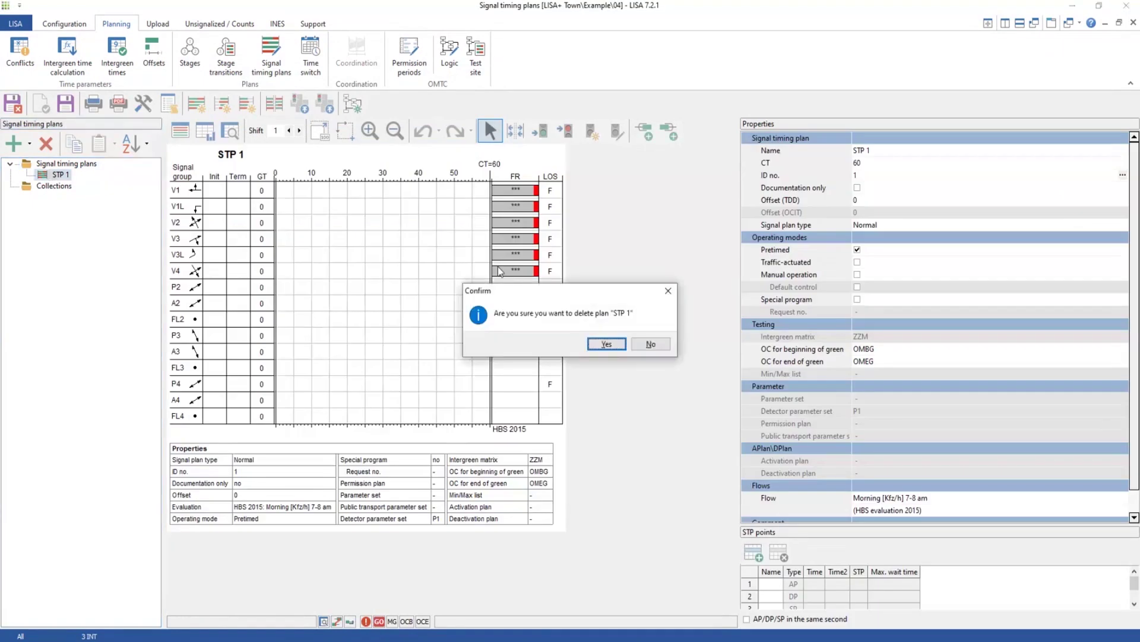
left_click(612, 341)
Automatically calculate STP 1 from the Morning 7-8 am flow using LISA defaults and HBS evaluation 2015, and save the plan.
left_click(197, 104)
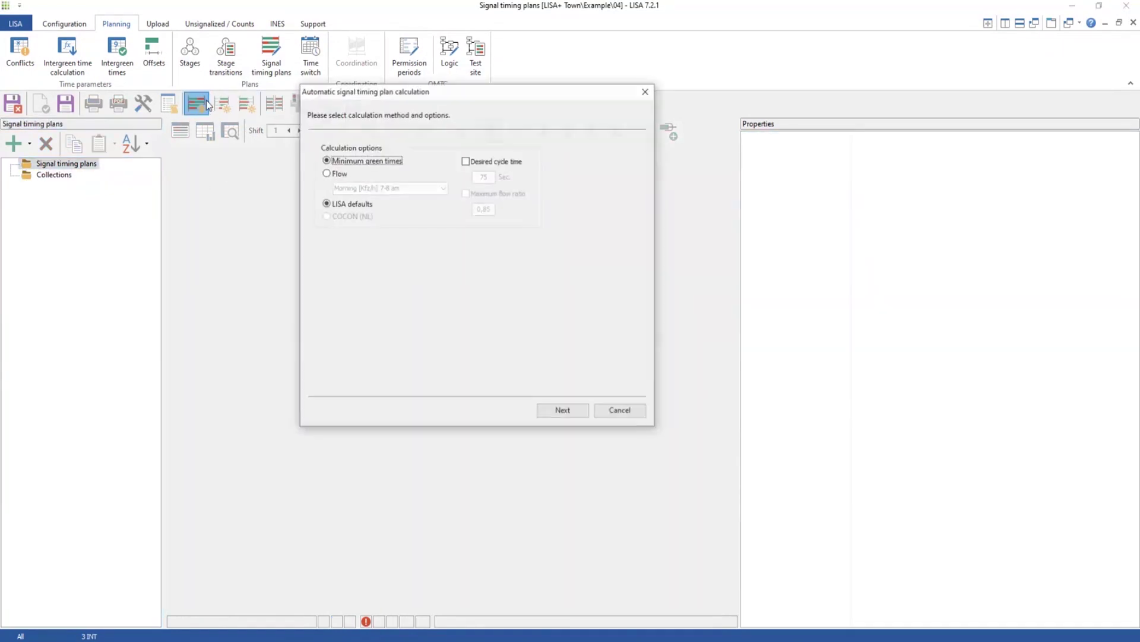
left_click(326, 173)
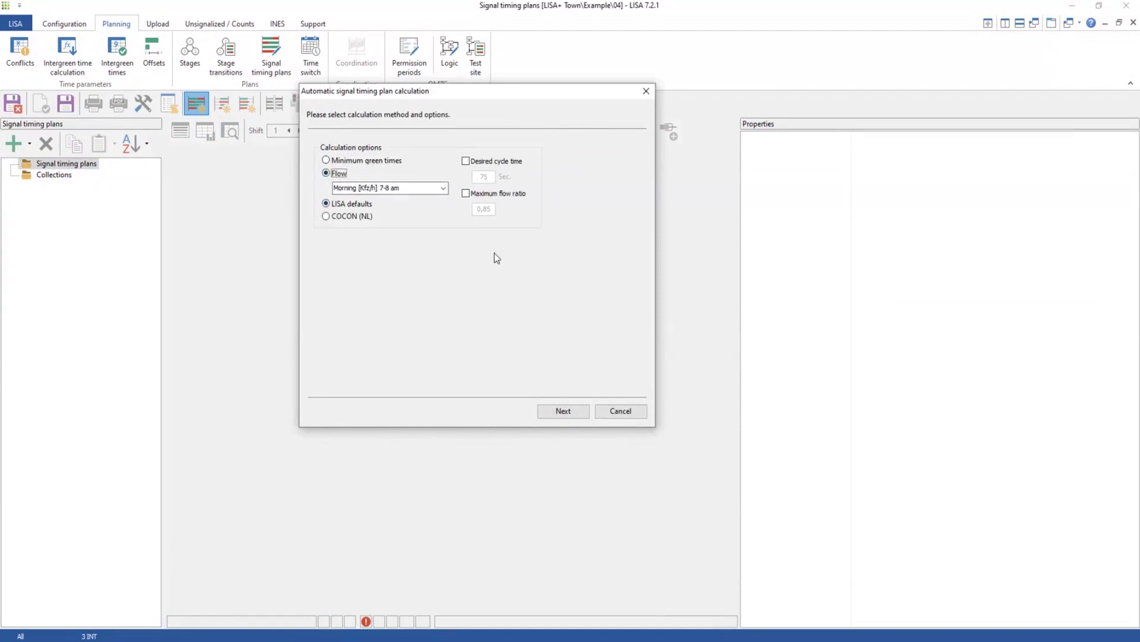
left_click(575, 410)
left_click(575, 410)
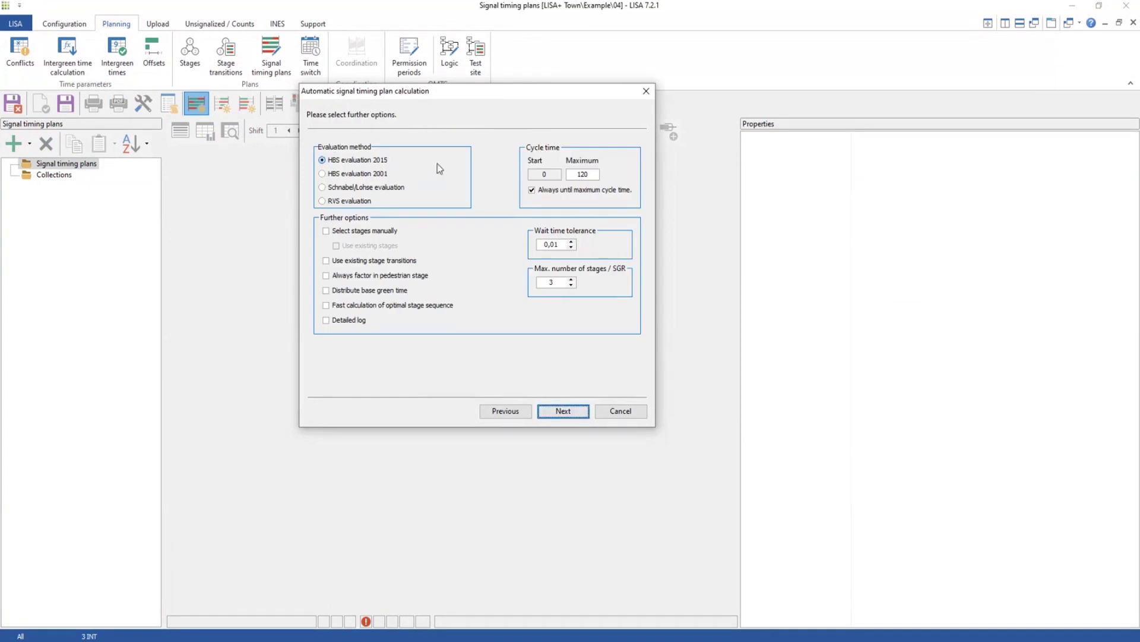
left_click(559, 408)
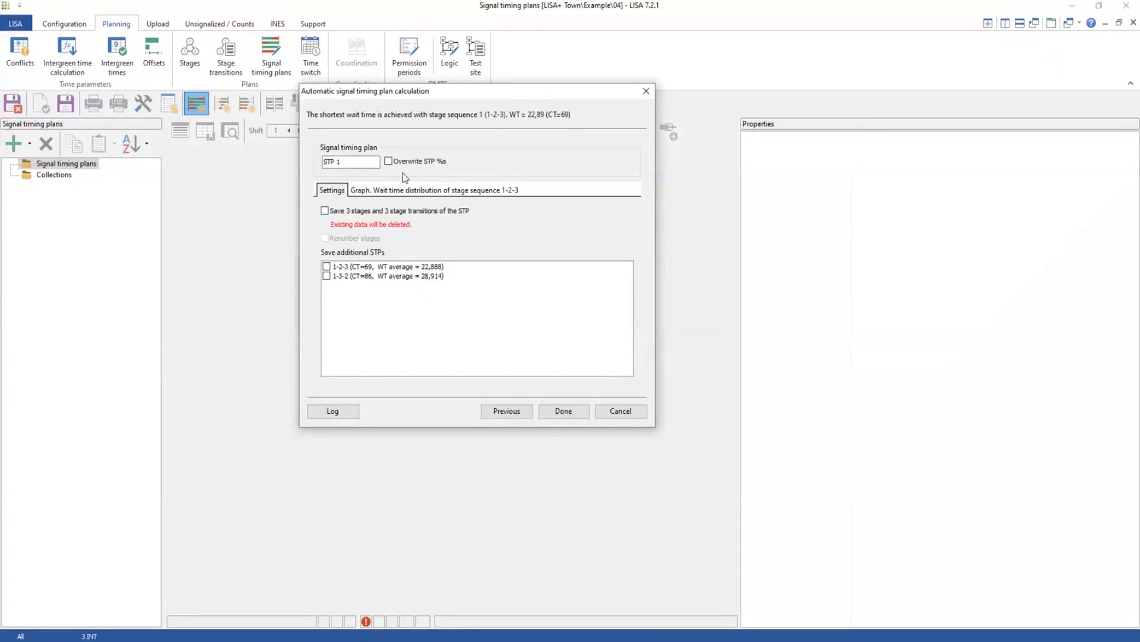
left_click(392, 268)
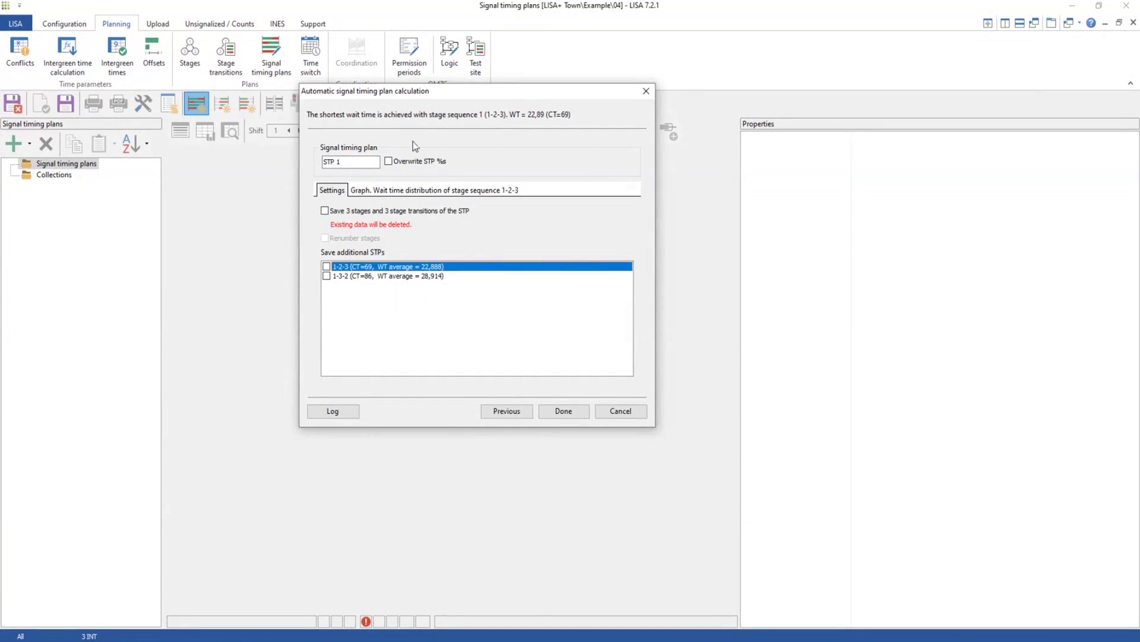
left_click(564, 411)
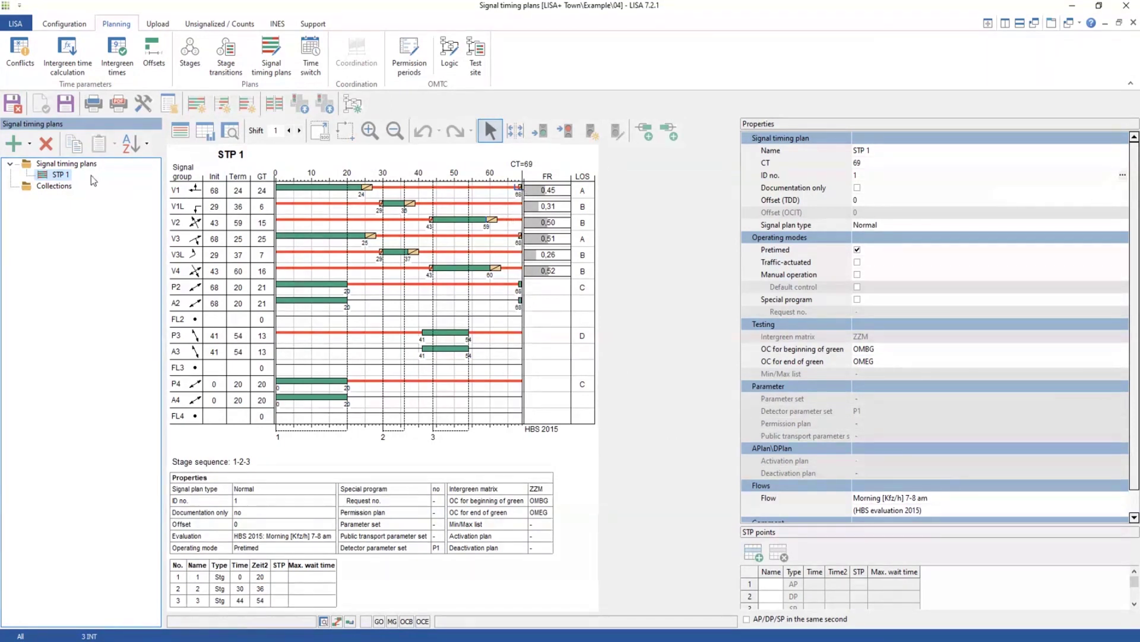
key("ctrl+s")
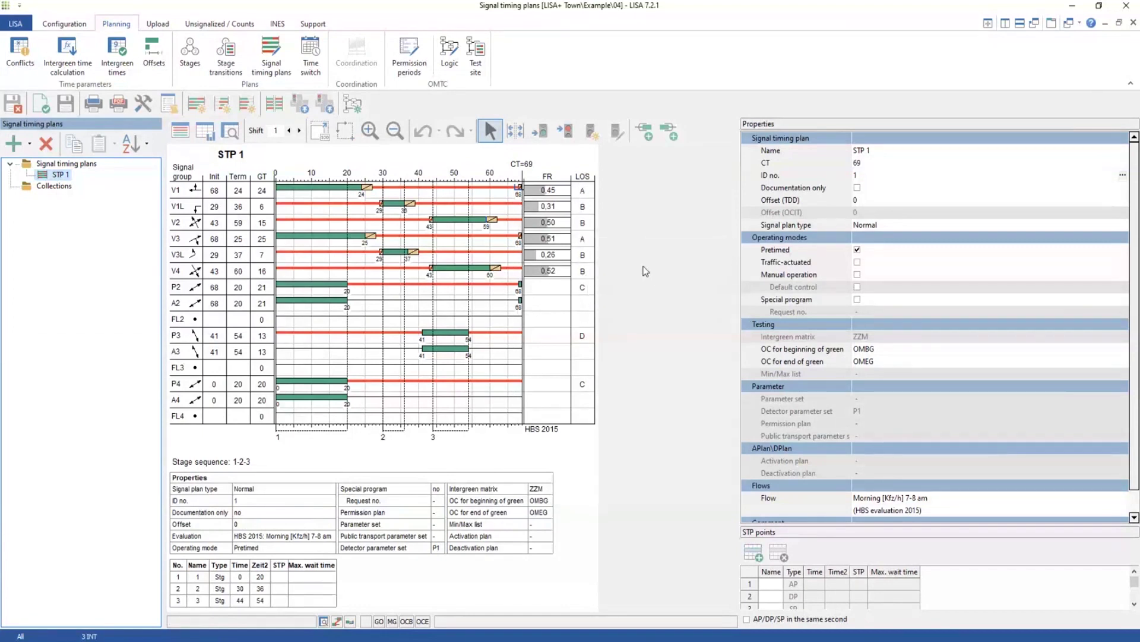
Adjust STP 1 to a 71 s cycle, extending stage 1 by 1 s and stage 2 by 3 s and shortening stage 3 by 2 s.
left_click(516, 130)
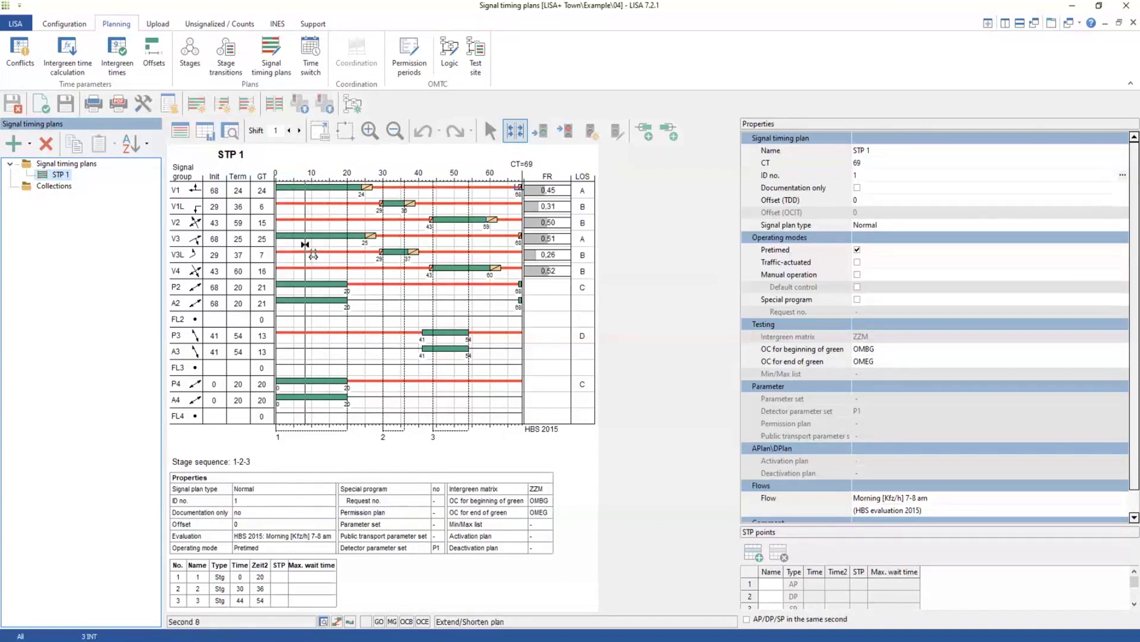
mouse_move(311, 243)
left_mouse_down()
mouse_move(350, 243)
mouse_move(317, 243)
left_mouse_up()
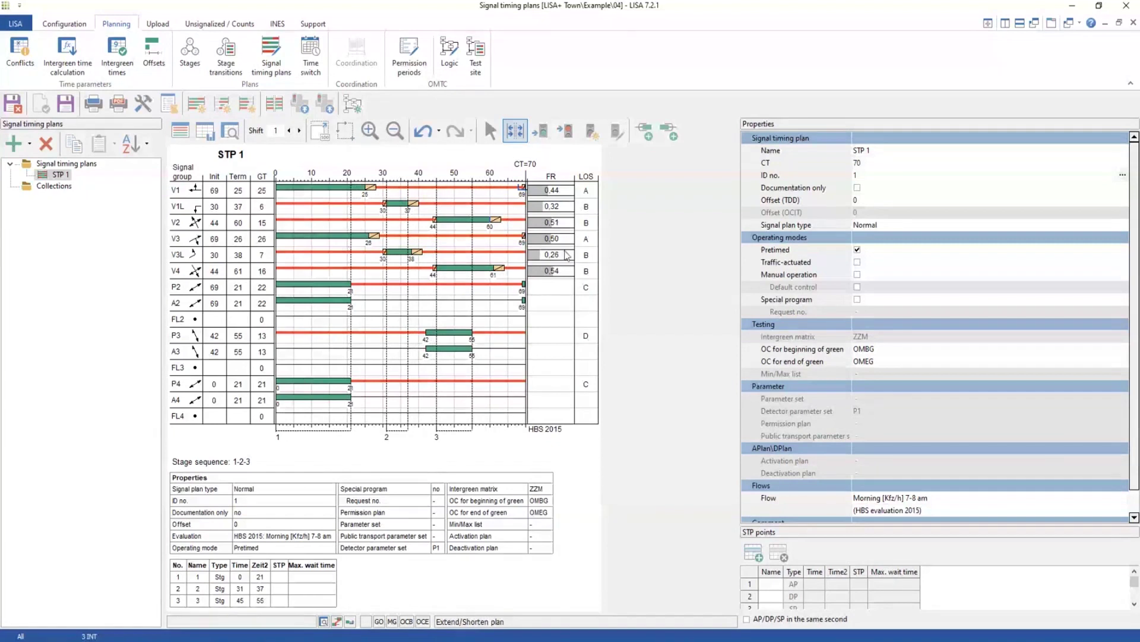
mouse_move(415, 241)
left_mouse_down()
mouse_move(404, 234)
mouse_move(462, 243)
left_mouse_up()
key("Escape")
Extend the green of signal group V1L so that it ends at second 40, for a green time of 9 s.
mouse_move(401, 204)
left_mouse_down()
mouse_move(412, 212)
mouse_move(391, 216)
mouse_move(433, 212)
mouse_move(407, 218)
mouse_move(419, 205)
mouse_move(408, 205)
left_mouse_up()
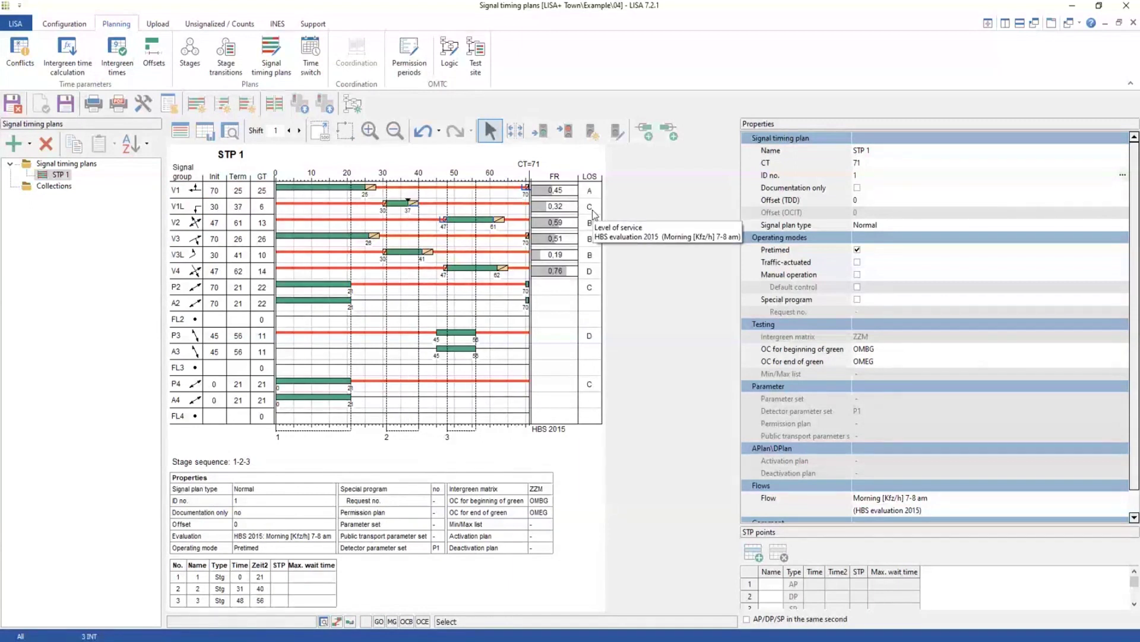
left_click_drag(408, 203, 418, 206)
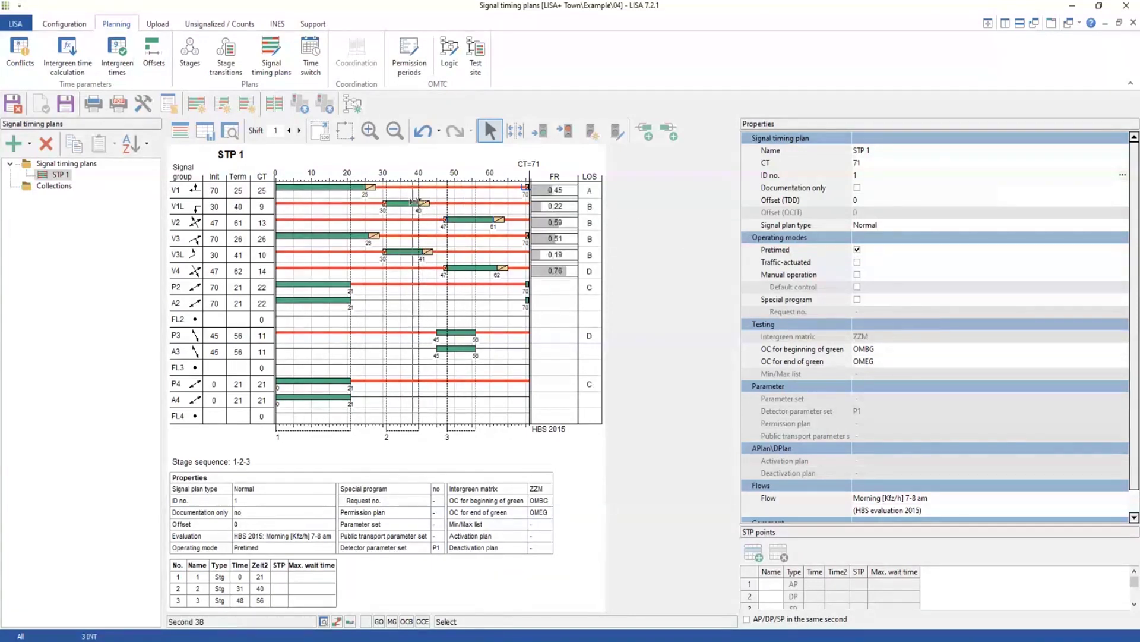
mouse_move(419, 203)
left_mouse_down()
mouse_move(408, 202)
mouse_move(418, 203)
left_mouse_up()
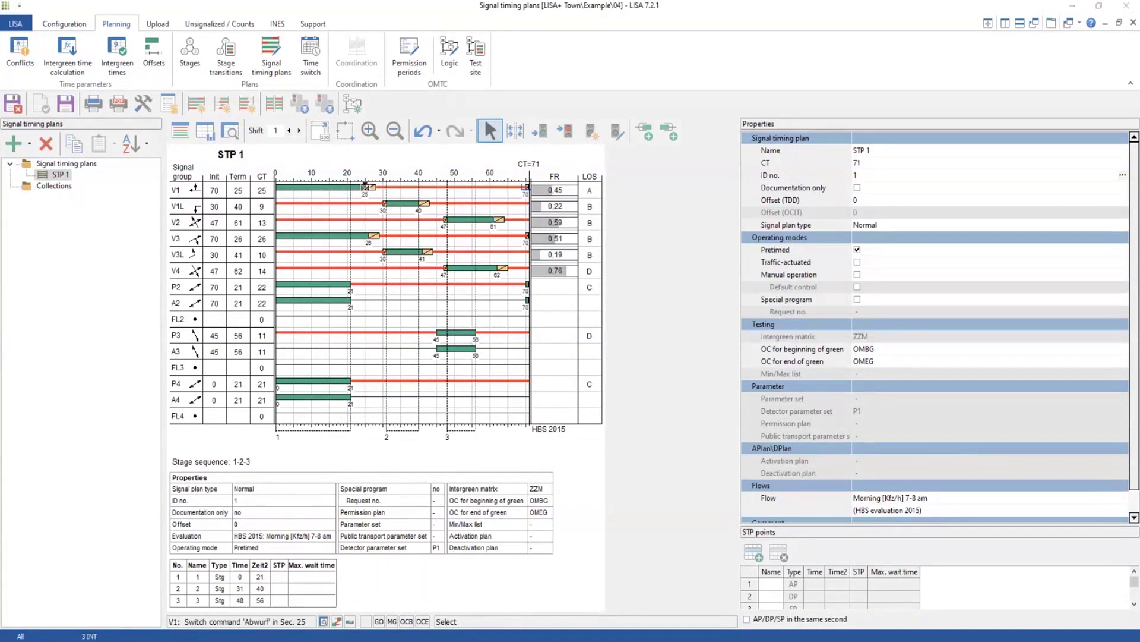
Shorten the green of signal group V1 in STP 1 so that it ends at second 24, for a green time of 24 s.
double_click(365, 188)
key("Escape")
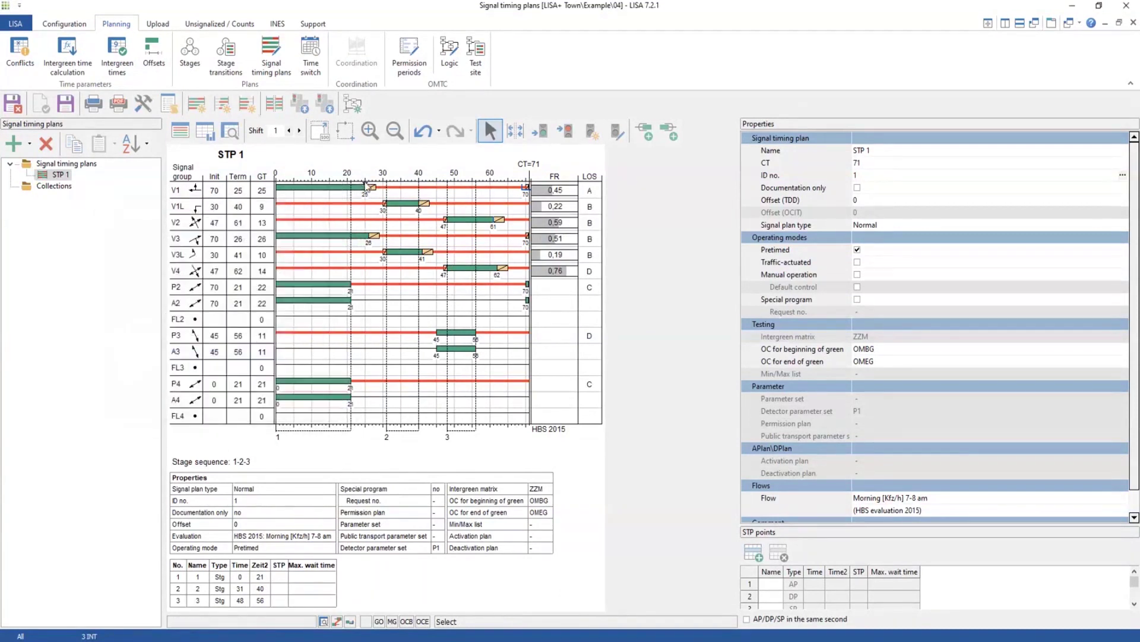
left_click_drag(365, 186, 326, 187)
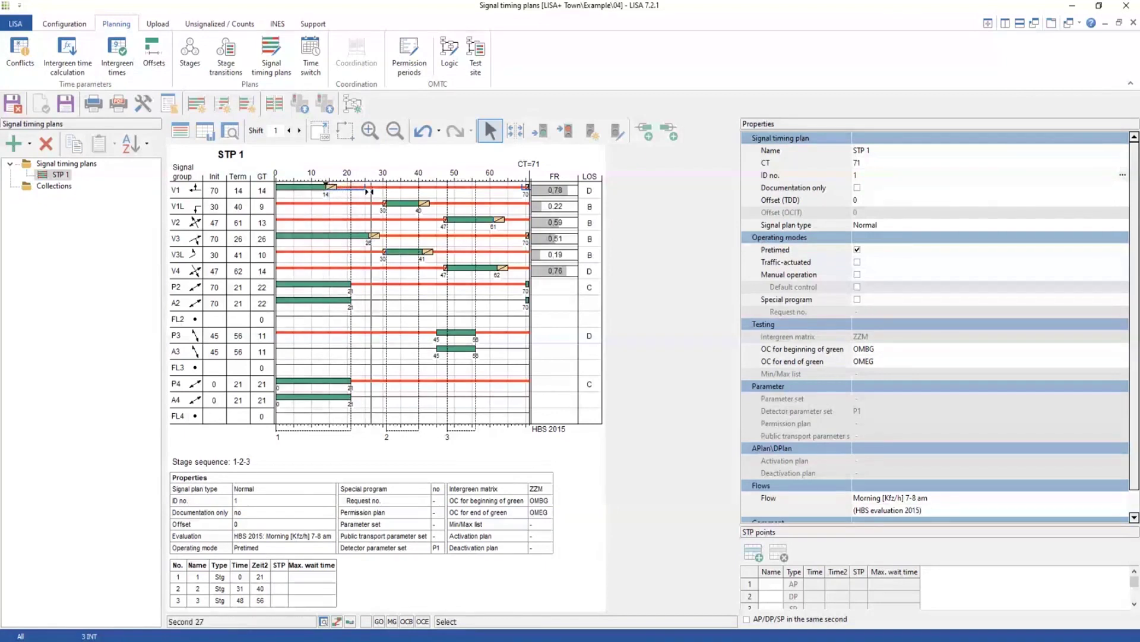
left_click_drag(327, 187, 361, 187)
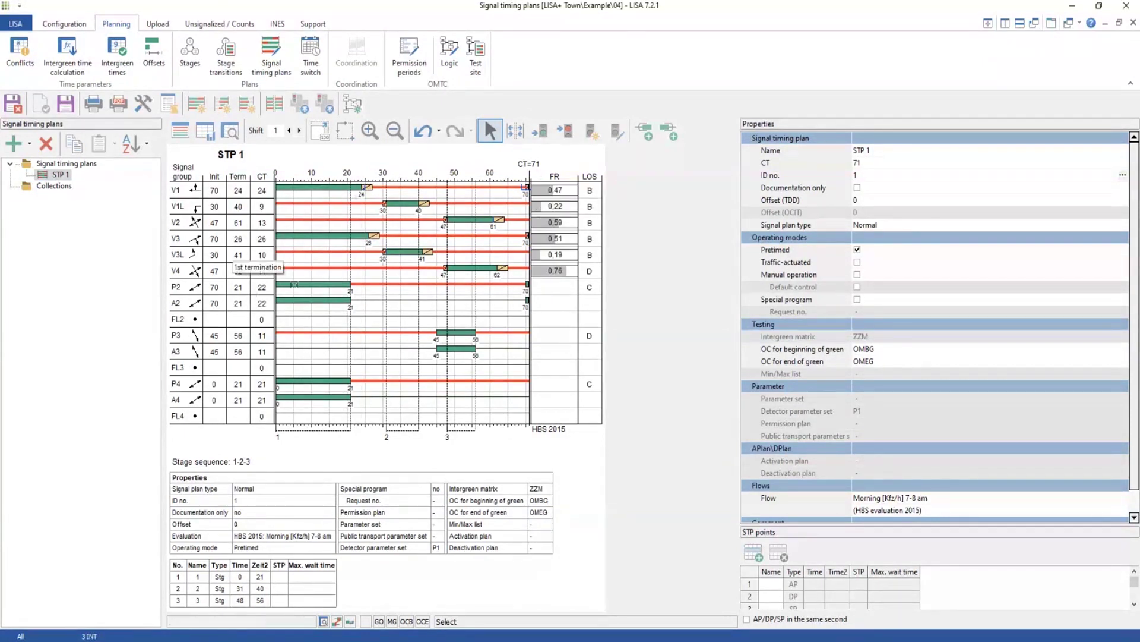
Close the signal timing plans and open the stage configuration of LISA+ Town Example\04 in a maximised window, with the whole stage sequence plan in view.
right_click(45, 176)
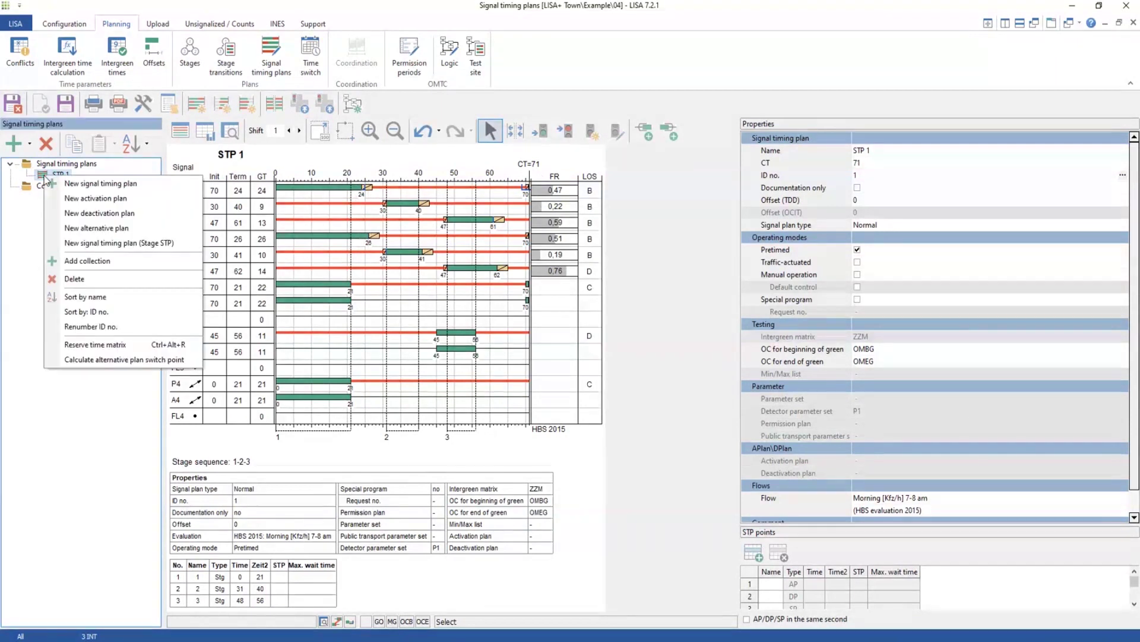
left_click(74, 184)
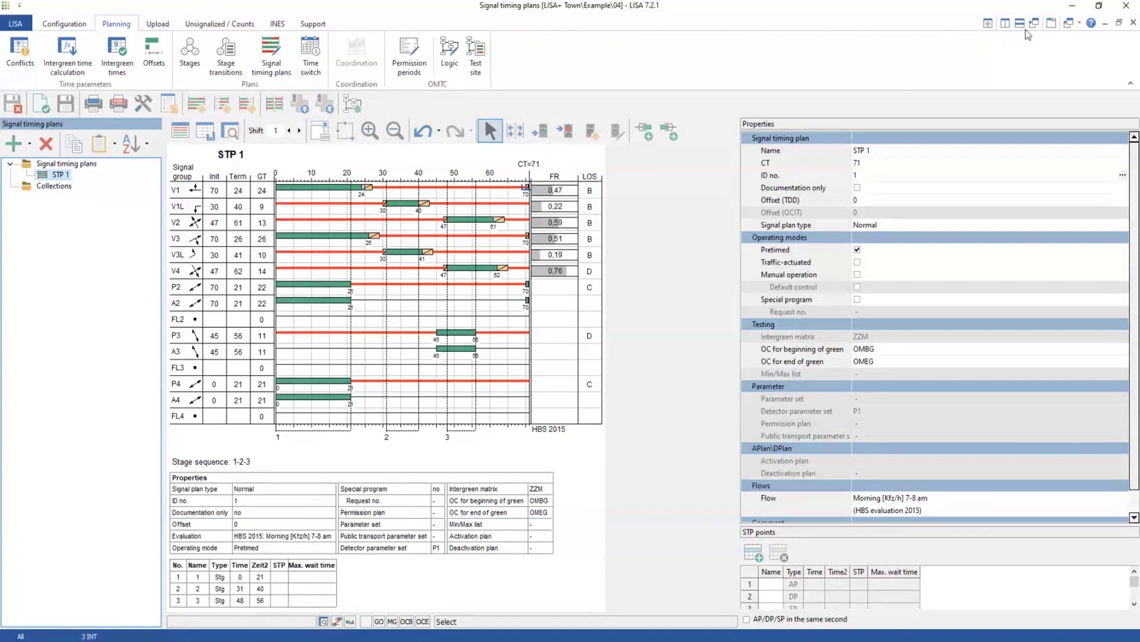
left_click(1133, 23)
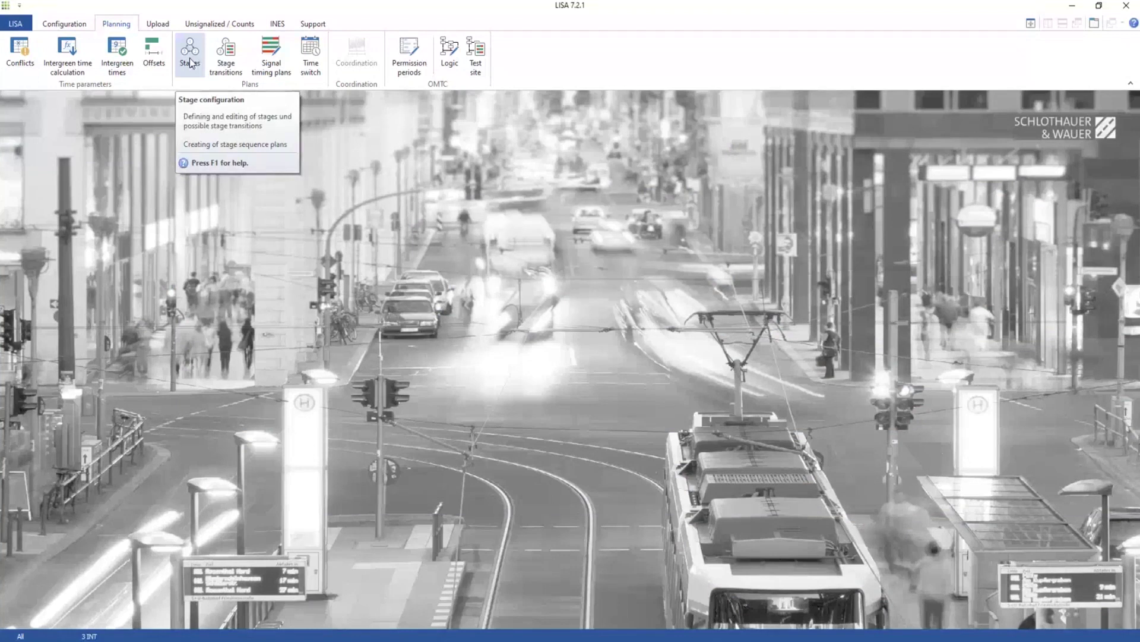
left_click(190, 60)
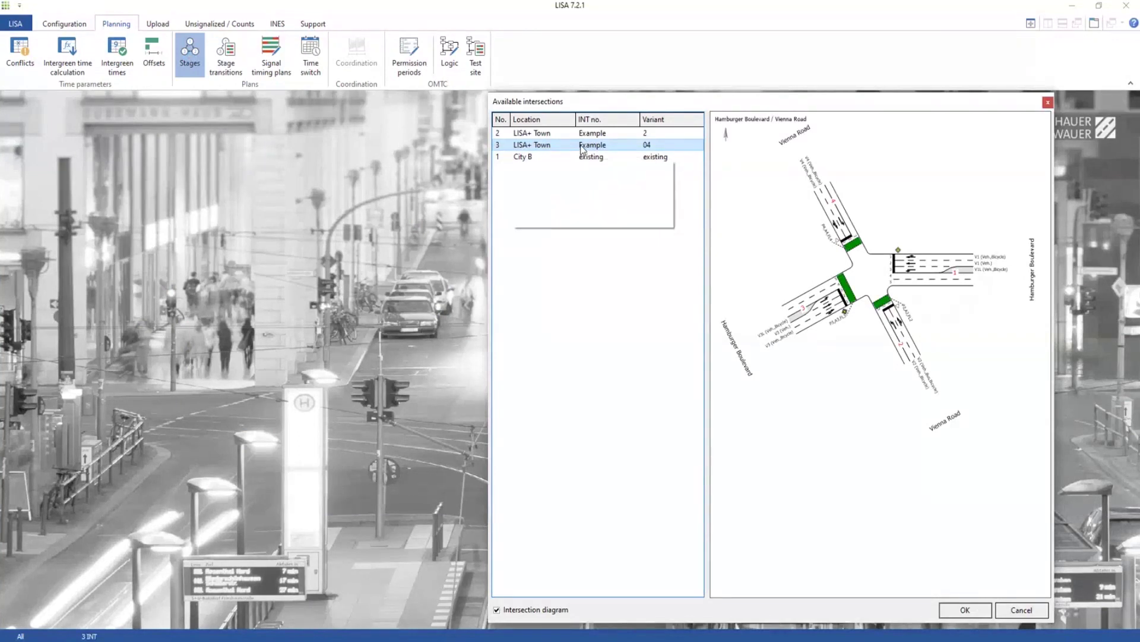
double_click(582, 145)
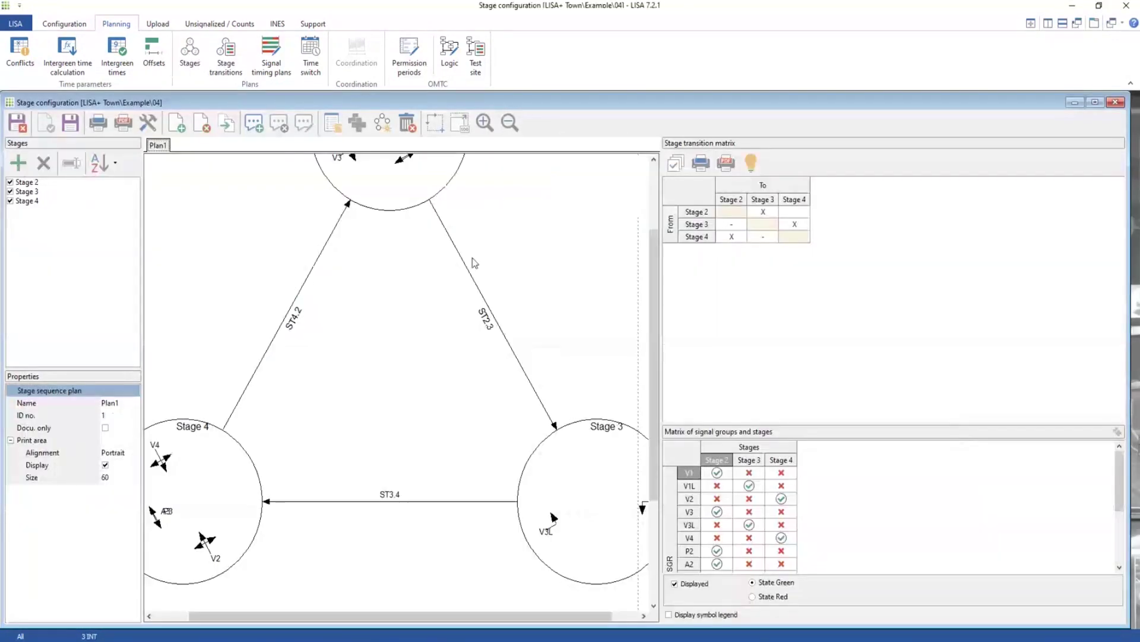
left_click(509, 120)
left_click(509, 120)
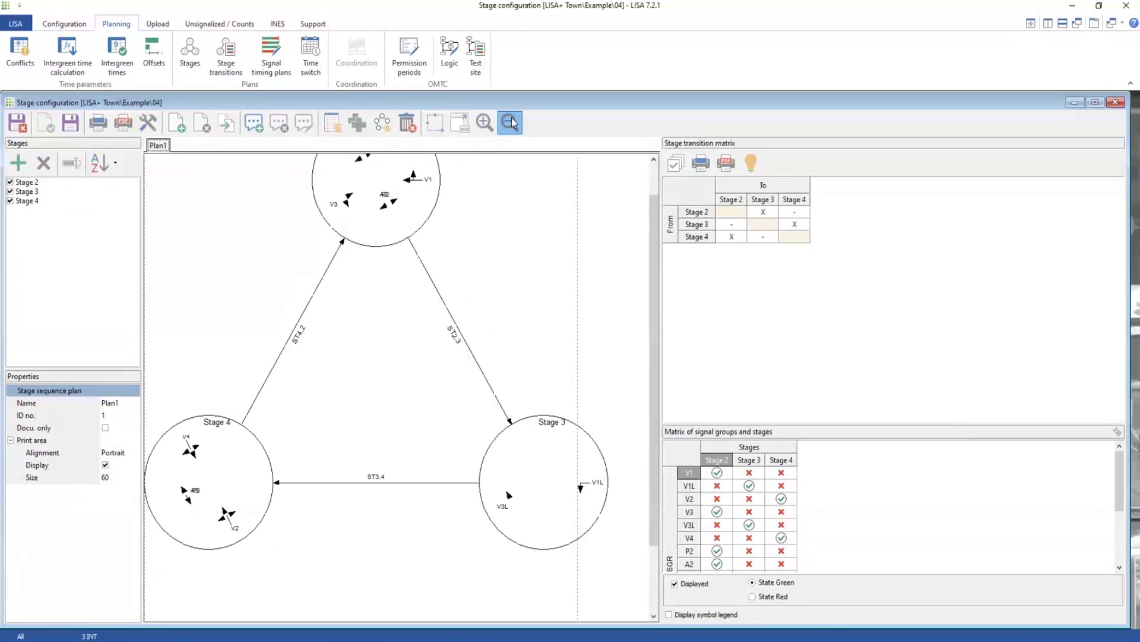
left_click(509, 120)
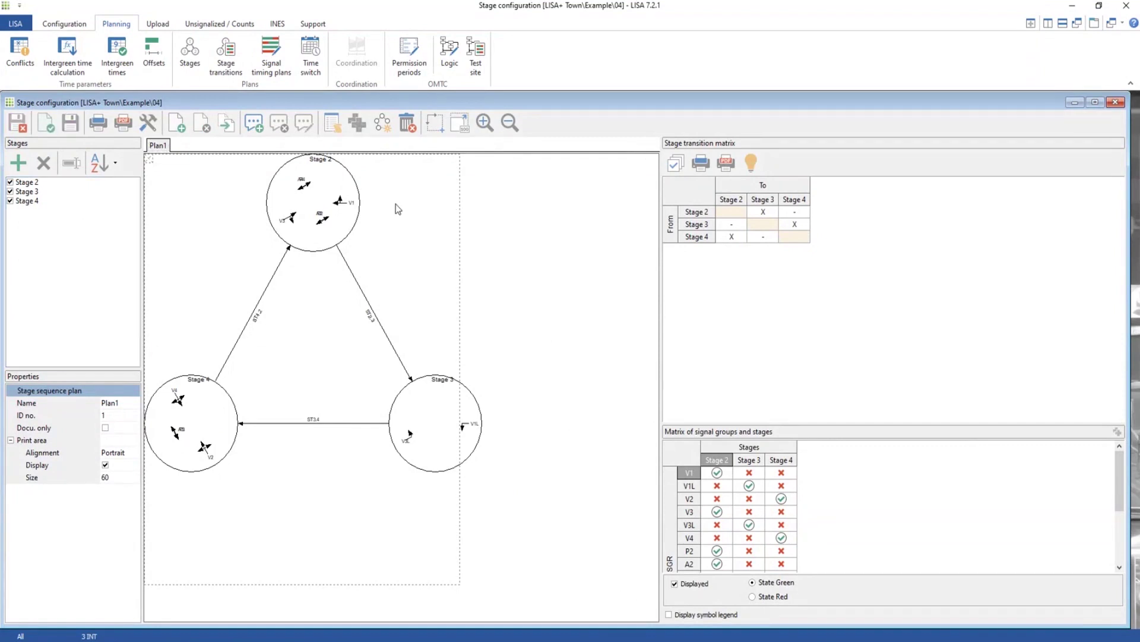
double_click(627, 104)
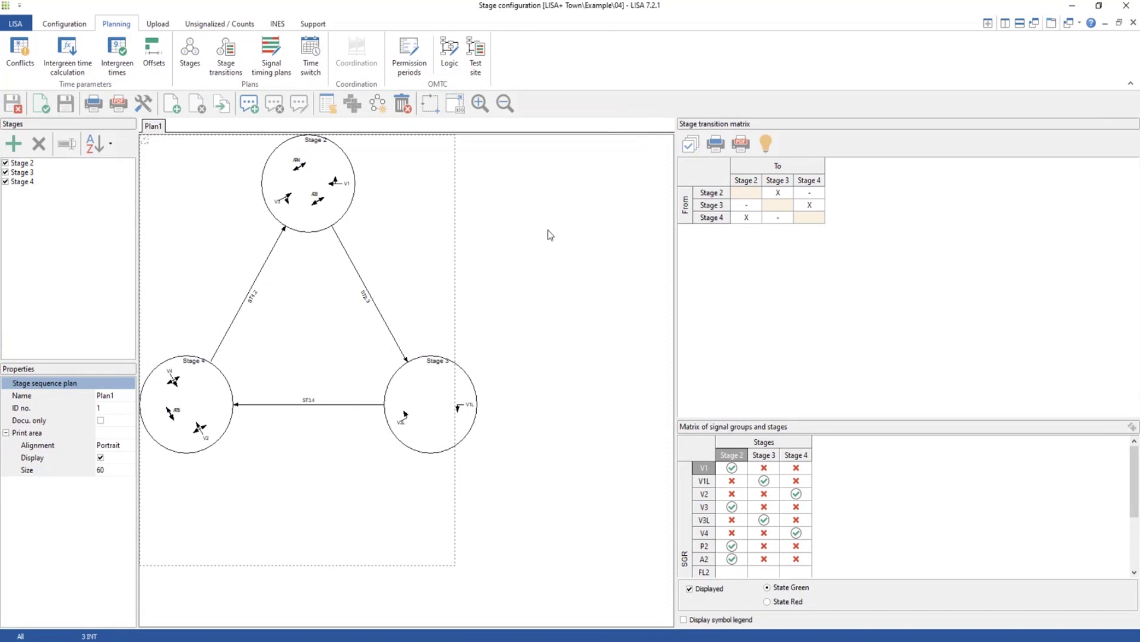
Delete the existing stages 2, 3 and 4 from the stage configuration and save the empty stage sequence plan.
left_click(345, 223)
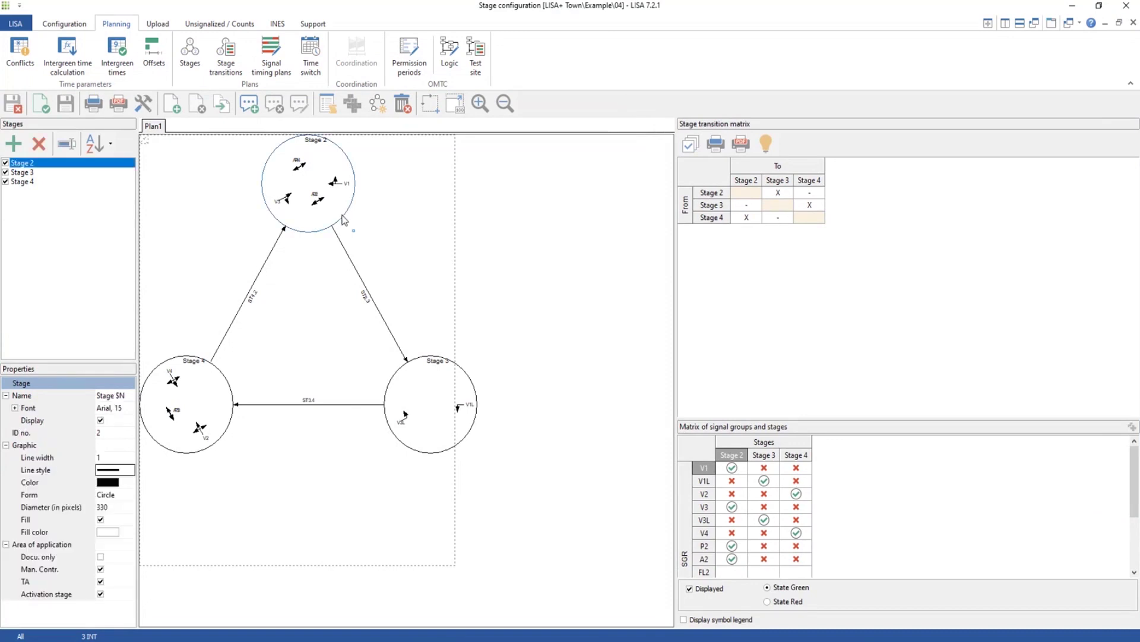
left_click(450, 364)
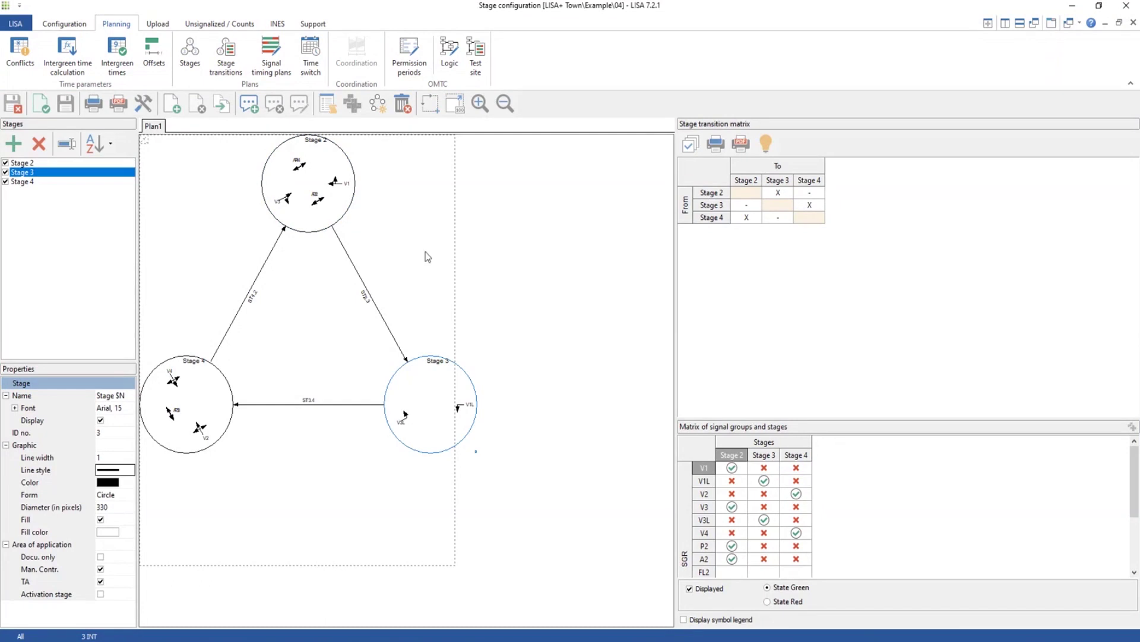
left_click(349, 160)
left_click(39, 144)
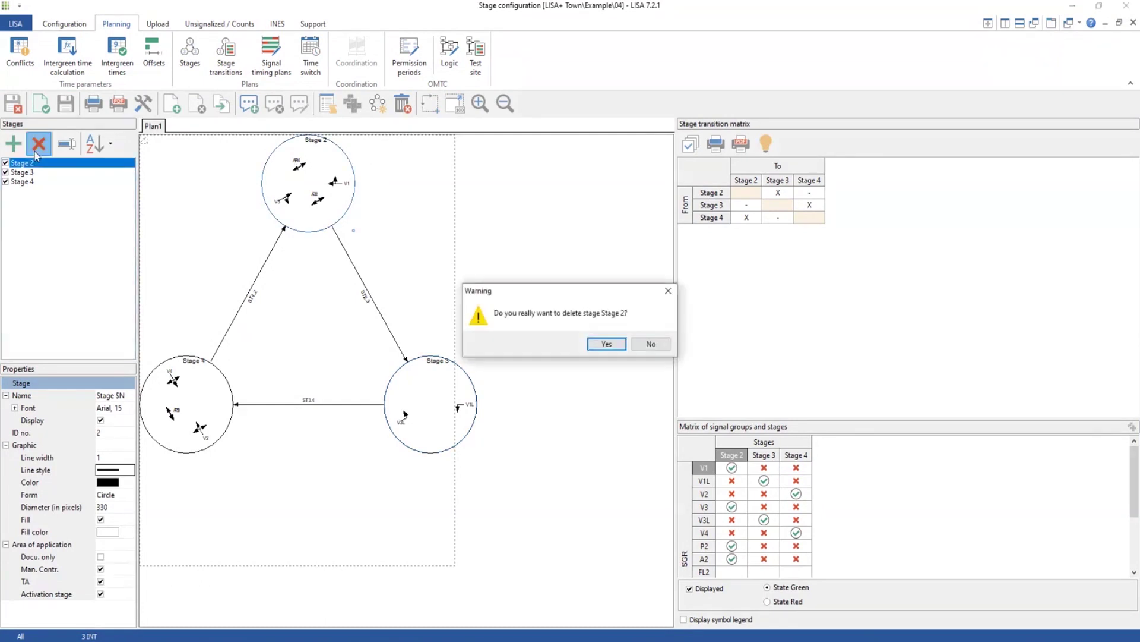
key("Return")
left_click(38, 144)
key("Return")
left_click(38, 144)
key("Return")
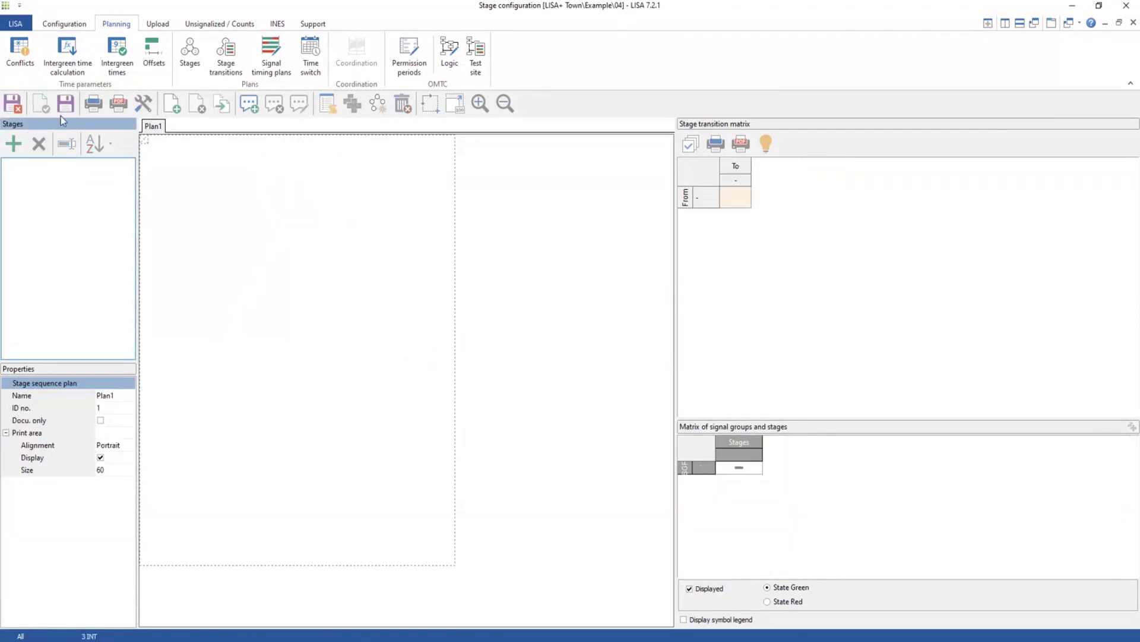
left_click(64, 106)
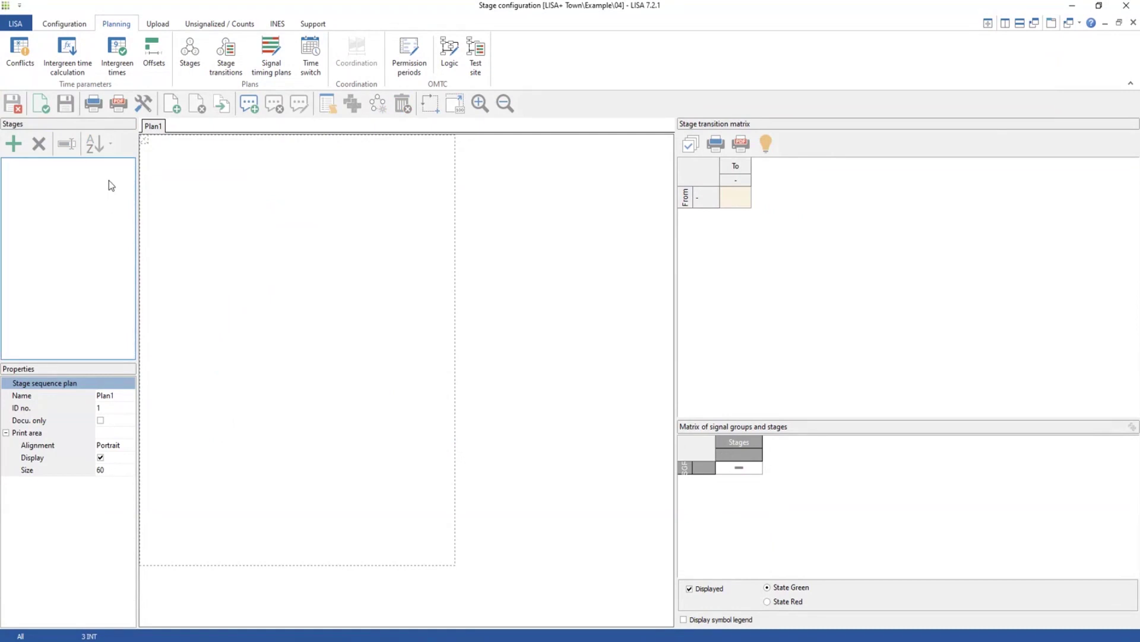
Add three new stages and arrange them in a triangle with Stage 1 on top, Stage 2 at lower right and Stage 3 at lower left.
left_click(12, 145)
left_click_drag(244, 201, 351, 205)
left_click(13, 144)
left_click(12, 145)
left_click_drag(246, 234, 403, 399)
left_click_drag(216, 249, 242, 380)
left_click_drag(335, 408, 234, 441)
left_click_drag(262, 348, 393, 365)
left_click_drag(269, 422, 254, 338)
left_click_drag(393, 317, 402, 324)
left_click(378, 104)
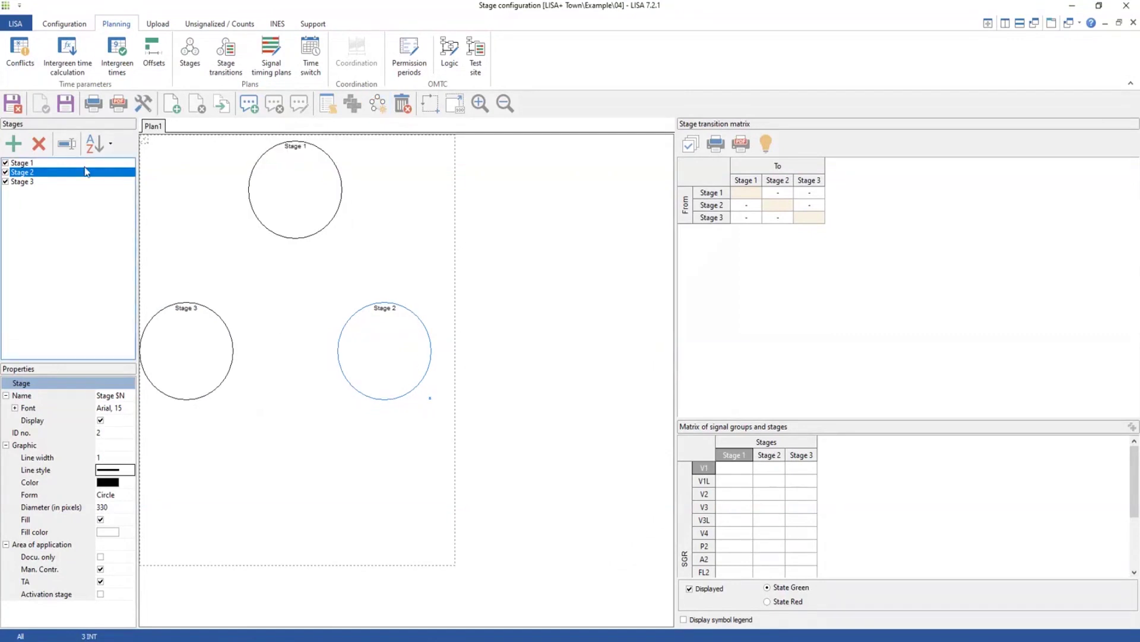
Select all three stage circles and move them together slightly down and to the right within the print area.
mouse_move(334, 224)
left_mouse_down()
mouse_move(344, 228)
mouse_move(323, 229)
left_mouse_up()
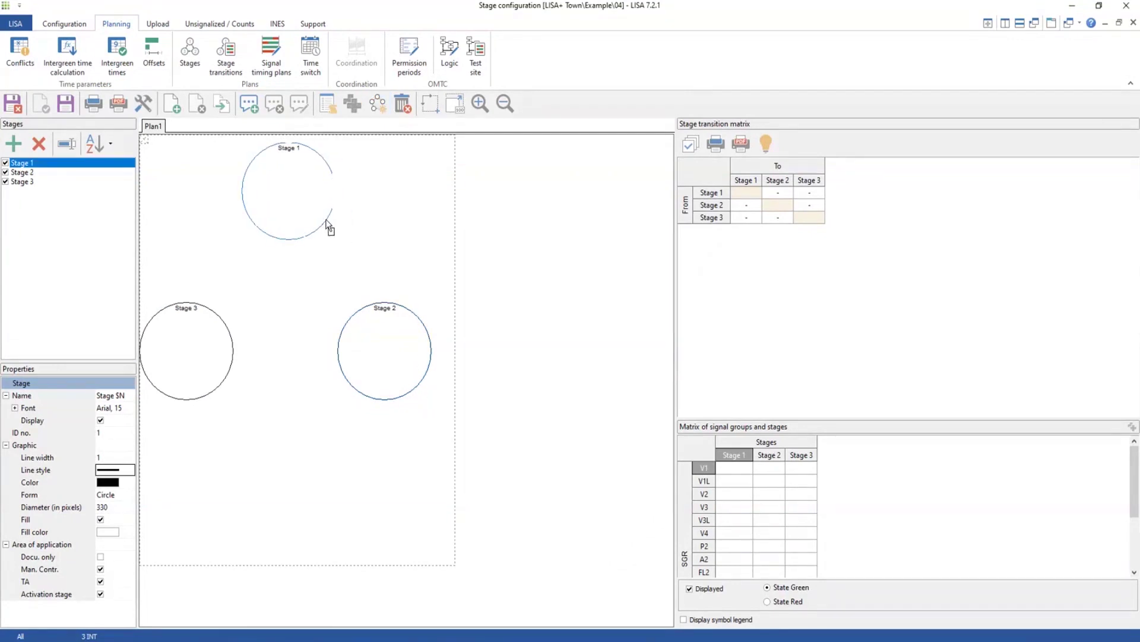
left_click_drag(518, 462, 149, 209)
left_click_drag(540, 446, 122, 141)
left_click_drag(211, 321, 220, 328)
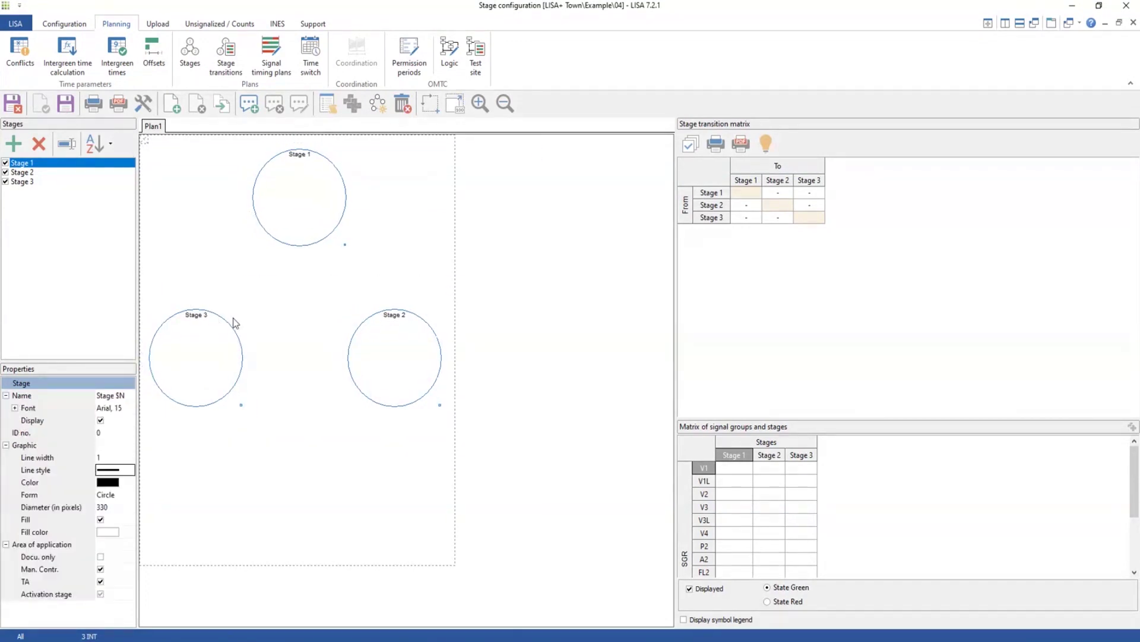
left_click(559, 306)
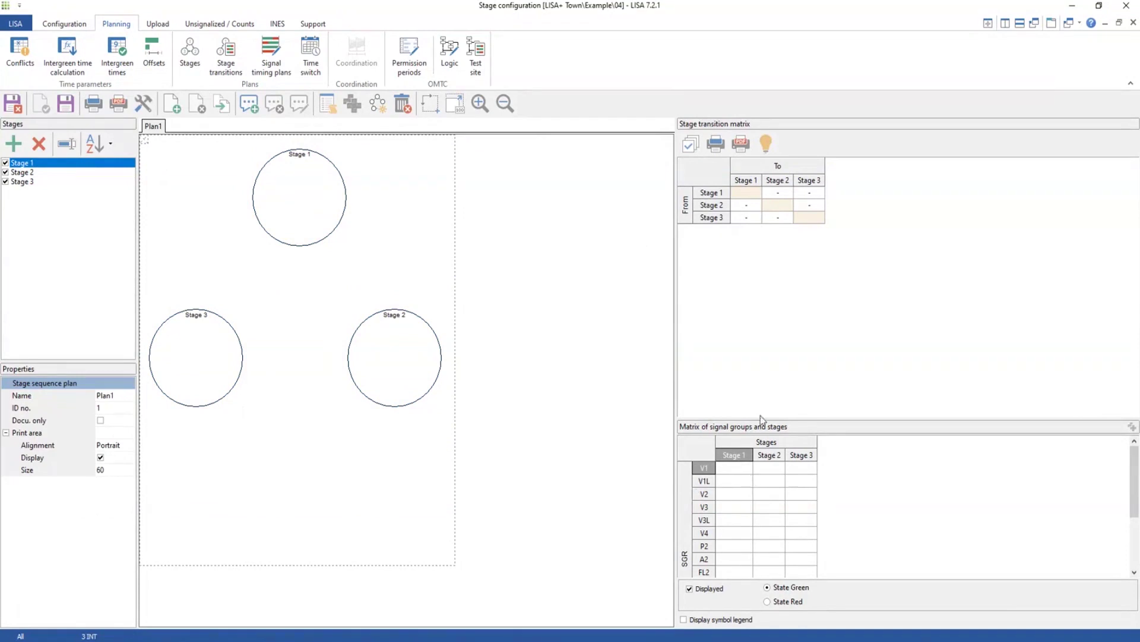
Set signal groups V1, V3, P2, A2, FL2, P4, A4 and FL4 to green in Stage 1.
left_click_drag(765, 416, 766, 301)
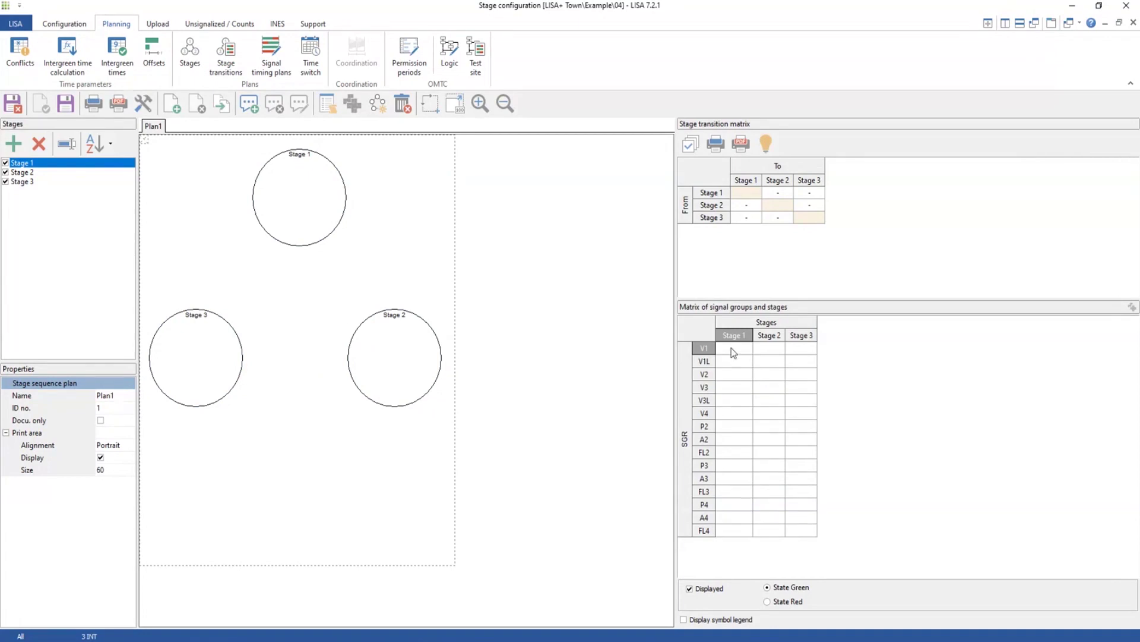
left_click(733, 348)
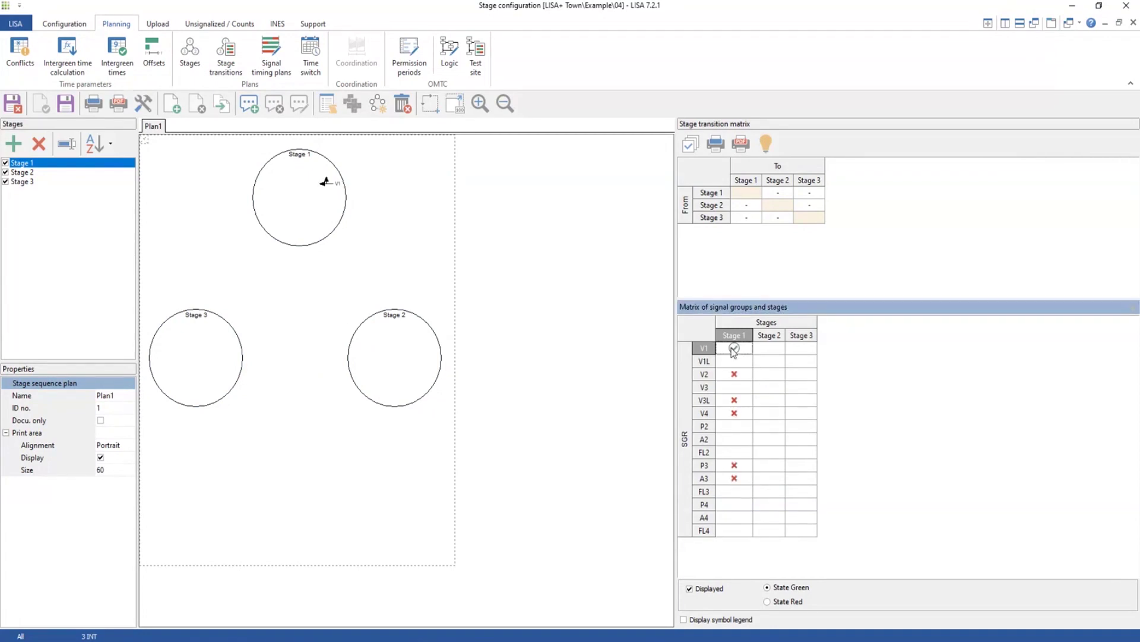
left_click(735, 387)
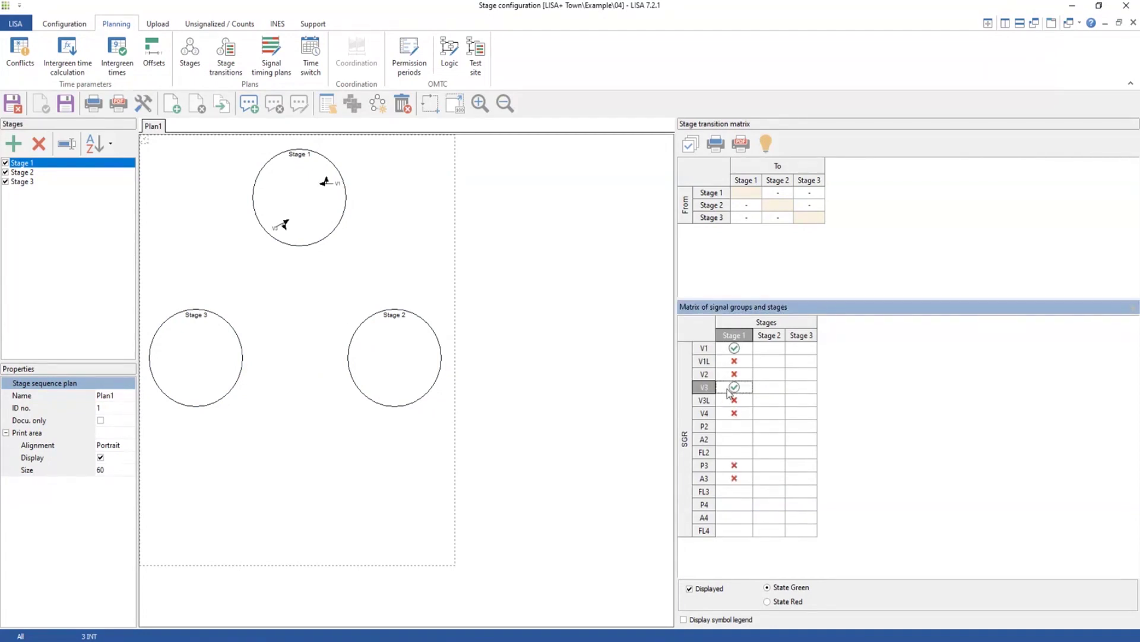
left_click(737, 428)
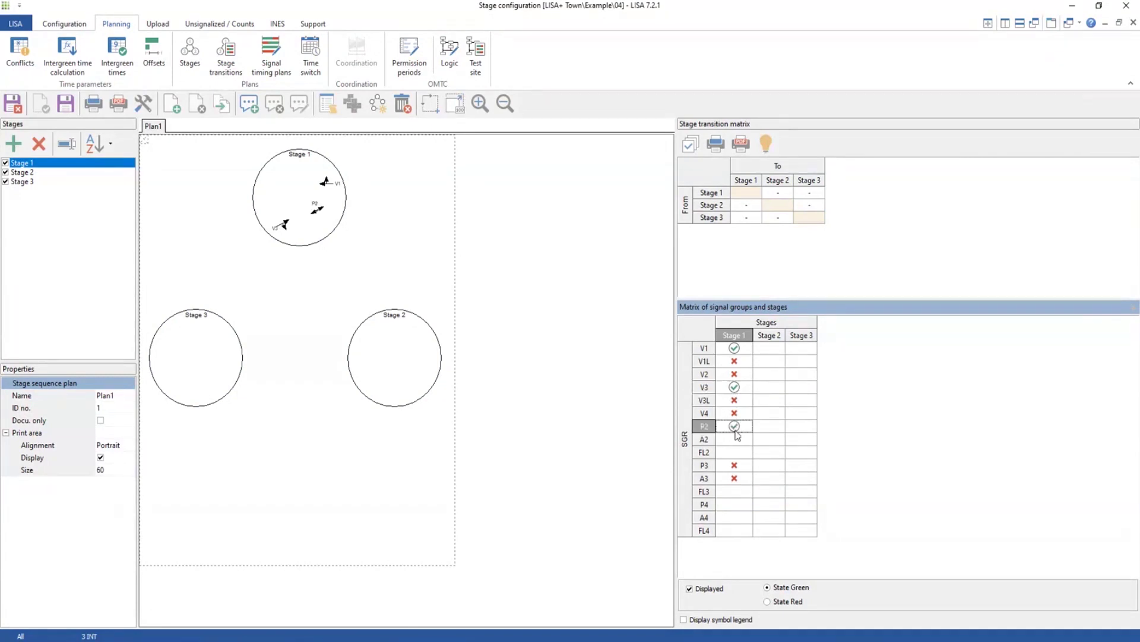
left_click(733, 503)
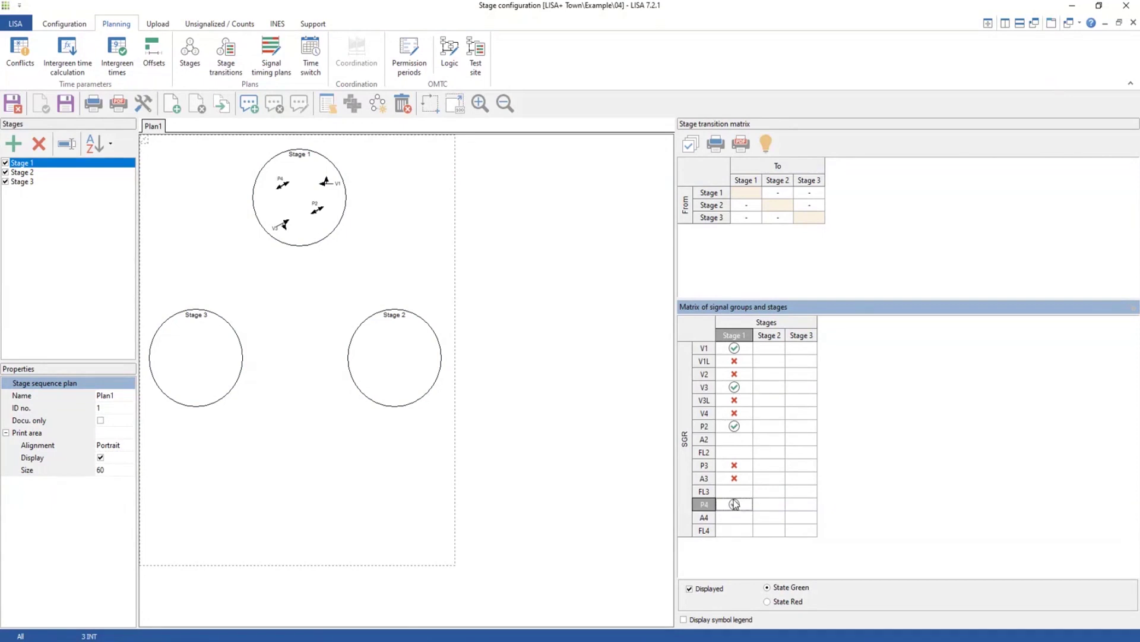
left_click(733, 439)
left_click(735, 452)
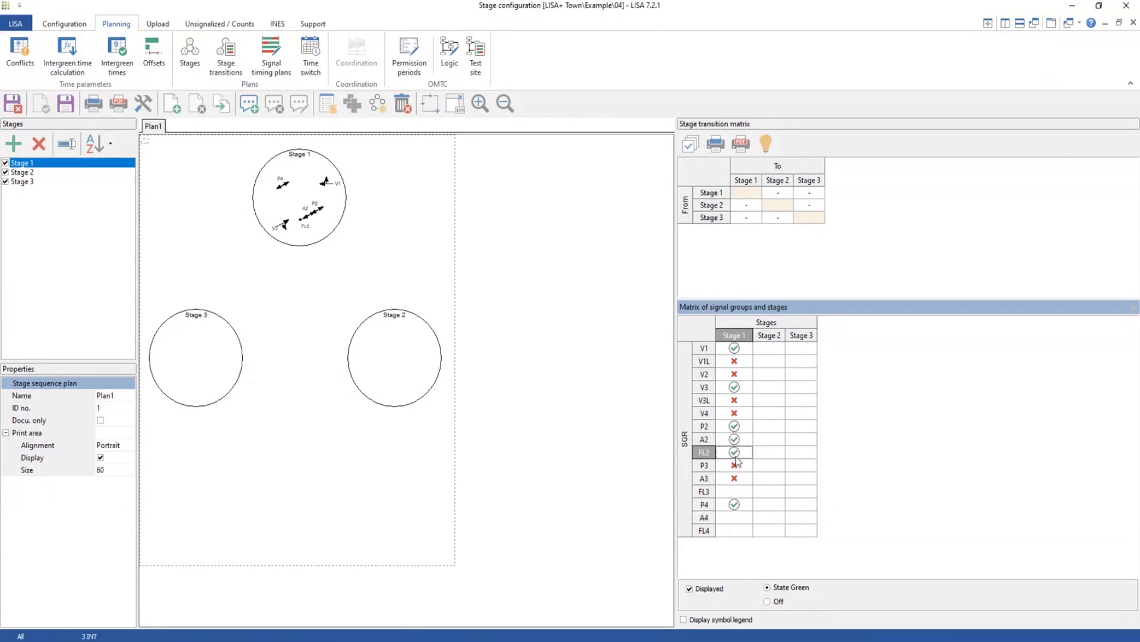
left_click(734, 517)
left_click(734, 530)
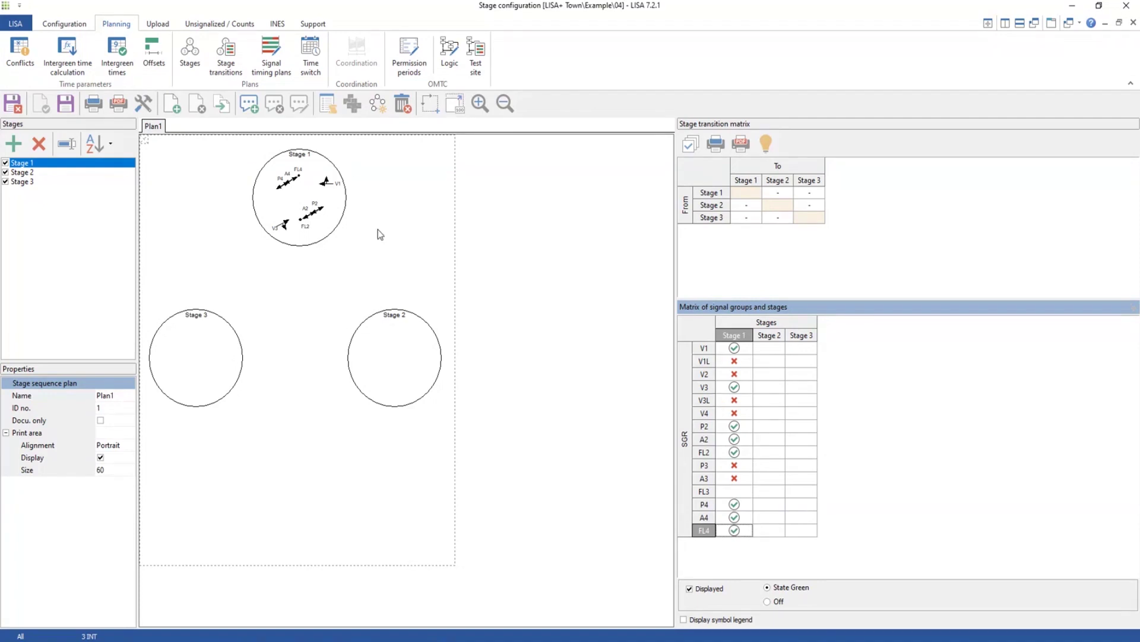
Try to set the conflicting signal groups V1L and V2 to green together in Stage 2, and clear both entries again.
left_click(768, 362)
left_click(768, 361)
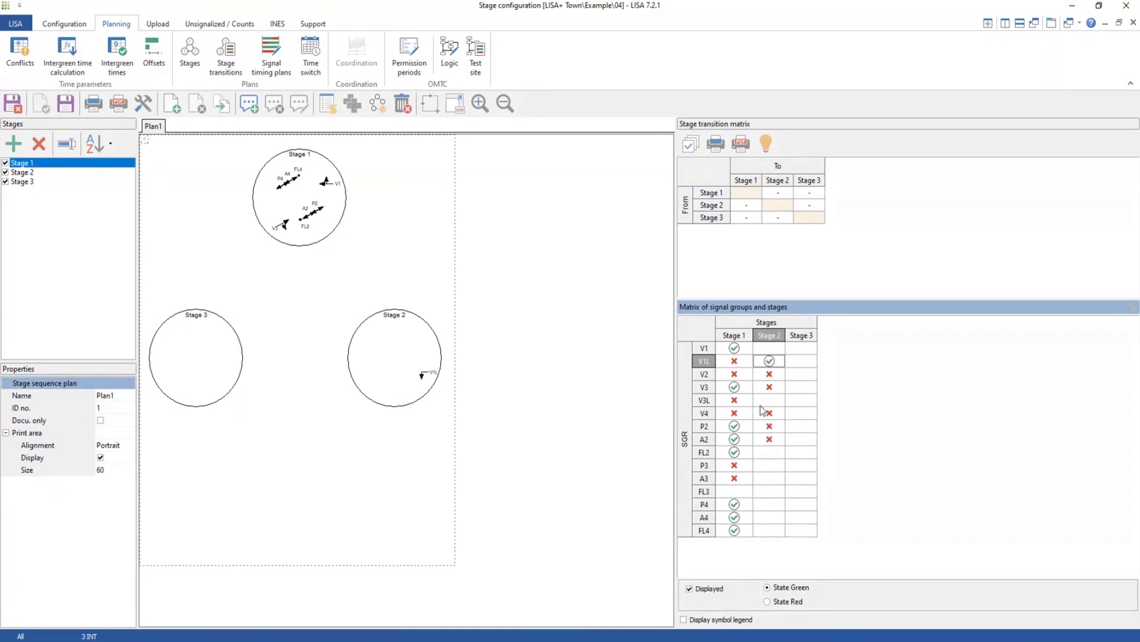
left_click(770, 362)
left_click(769, 362)
left_click(769, 375)
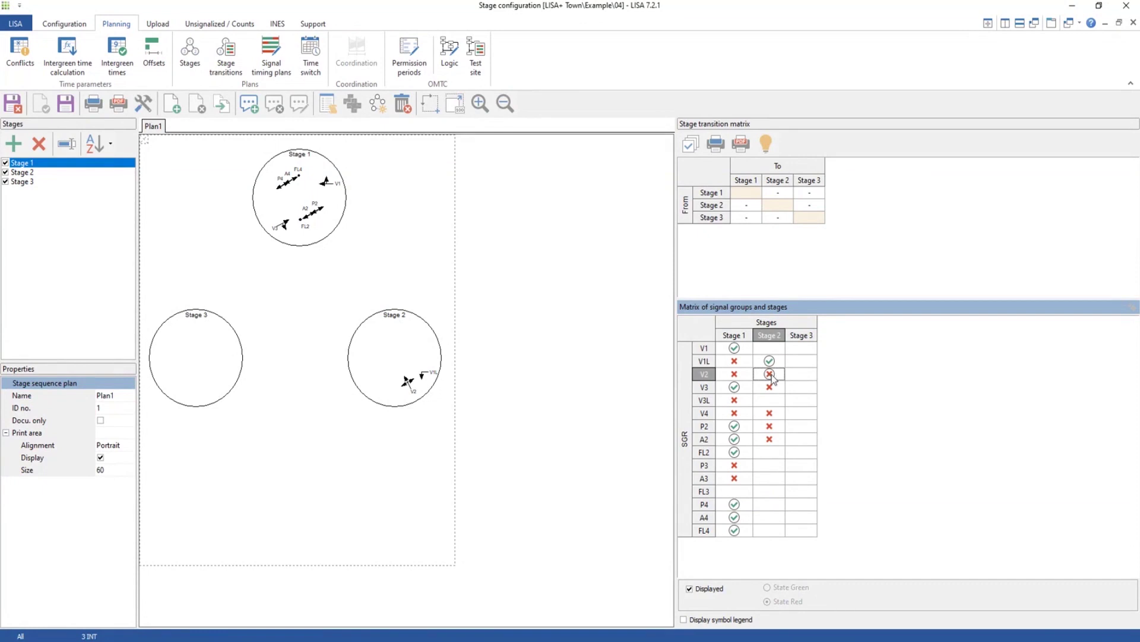
key("ctrl+z")
key("ctrl+y")
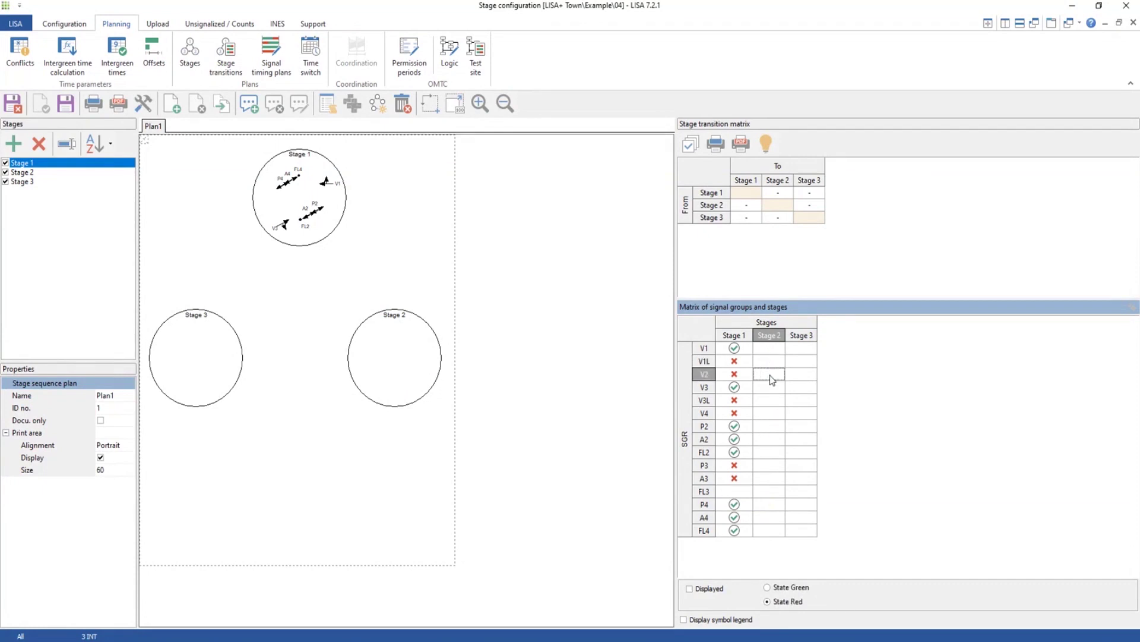
Set V1L and V3L to green in Stage 2, and V2, V4, P3, A3 and FL3 to green in Stage 3.
key("ctrl+y")
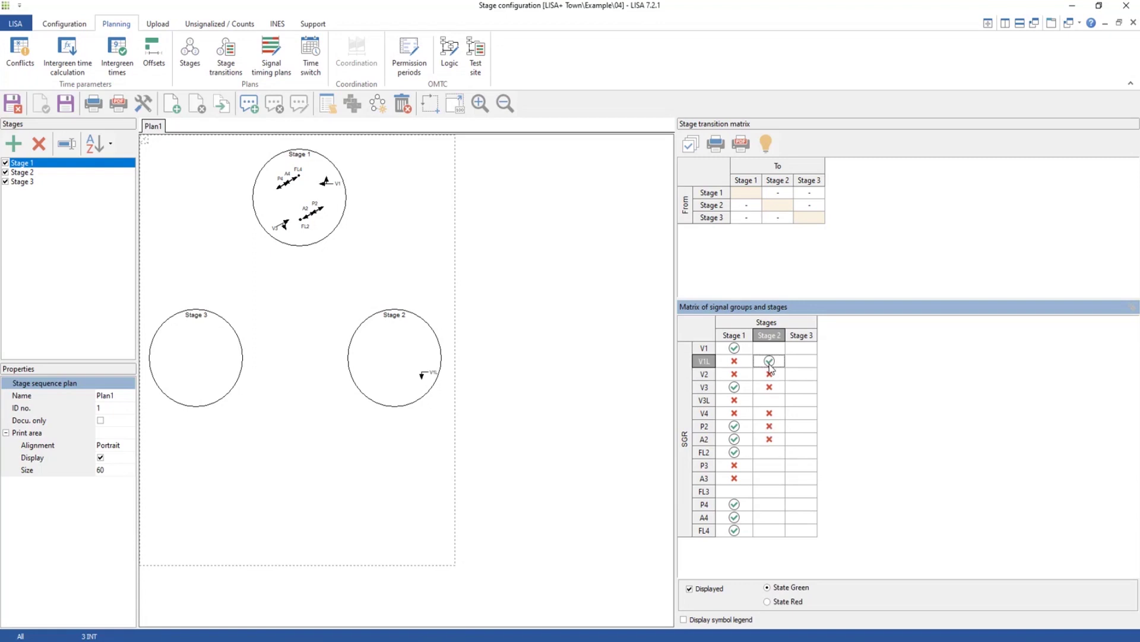
left_click(768, 398)
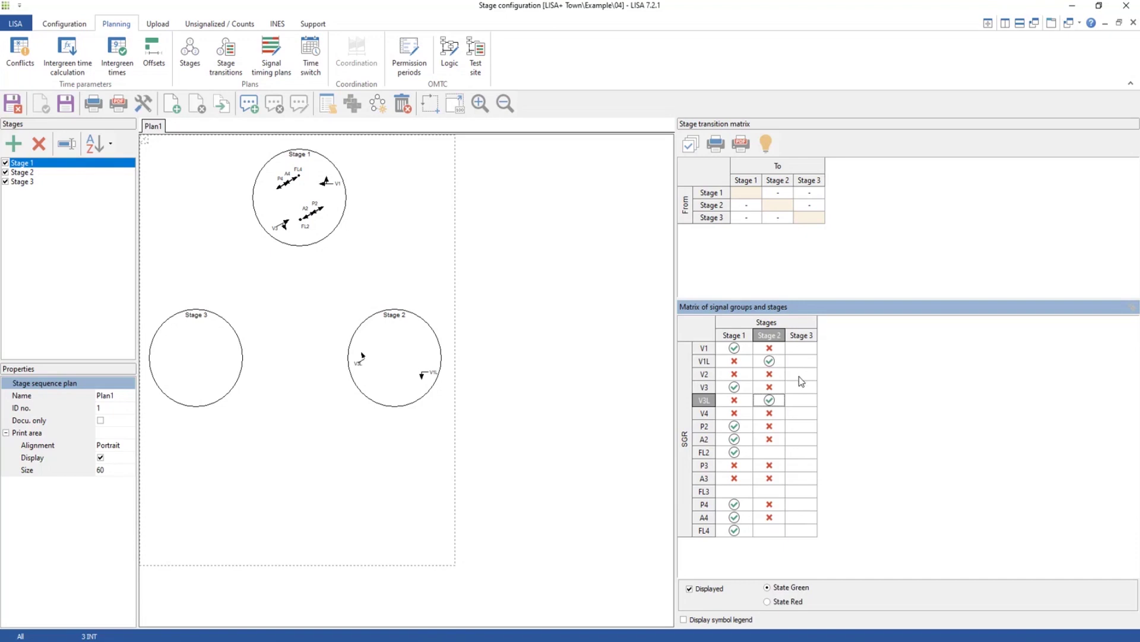
left_click(800, 375)
left_click(805, 415)
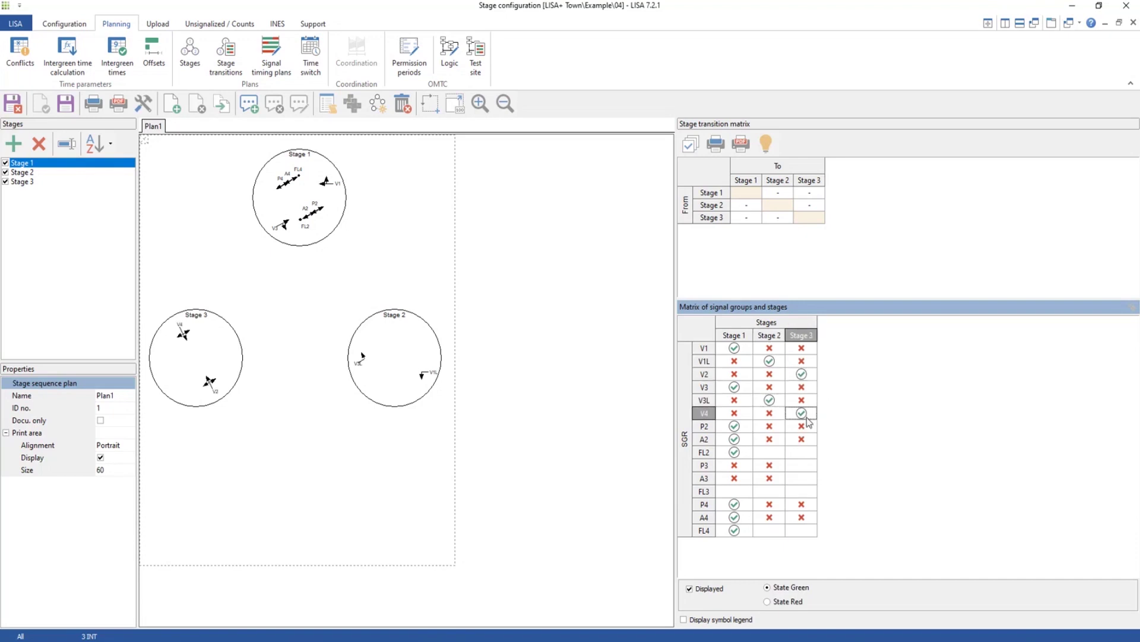
left_click(802, 466)
left_click(803, 478)
left_click(806, 493)
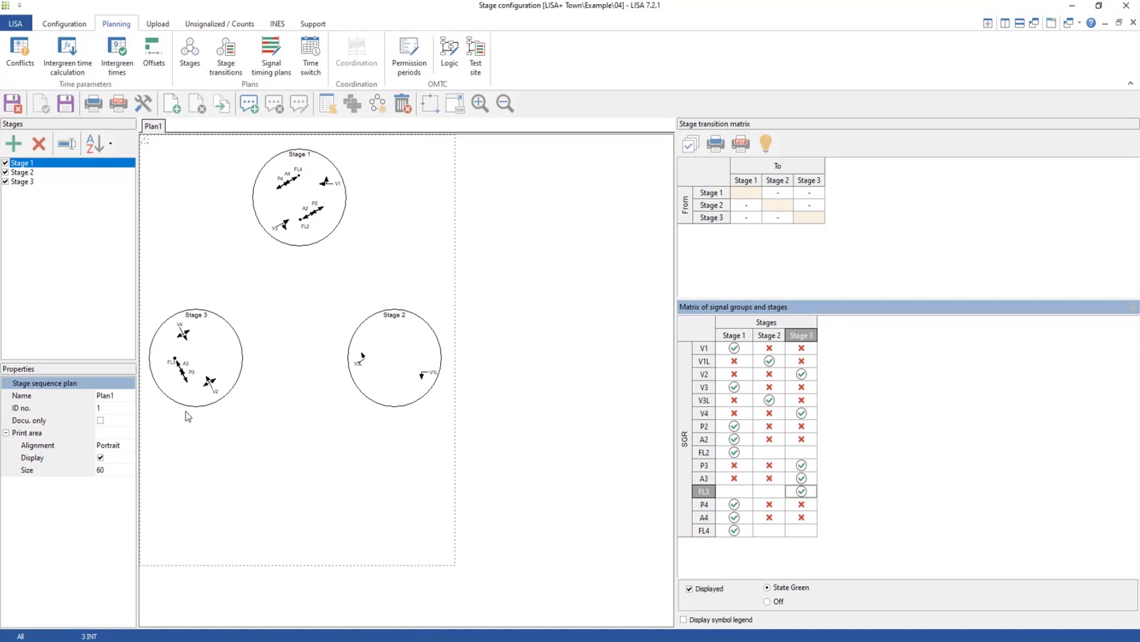
left_click_drag(238, 340, 240, 340)
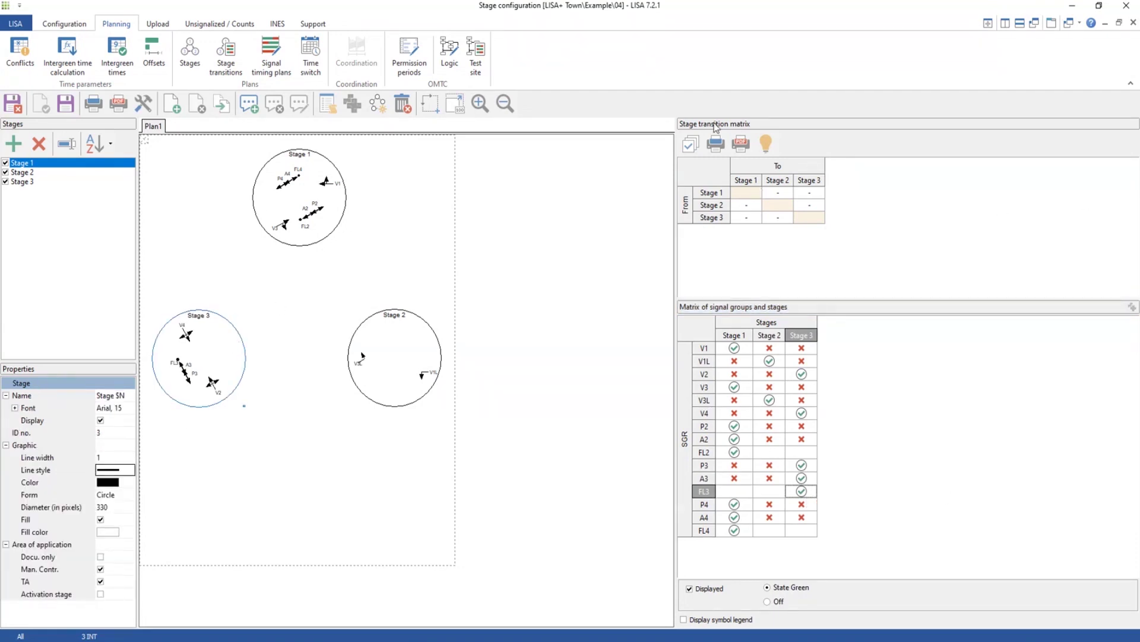
Allow all six transitions between Stages 1, 2 and 3 in the stage transition matrix, and save and close the stage configuration.
left_click(782, 193)
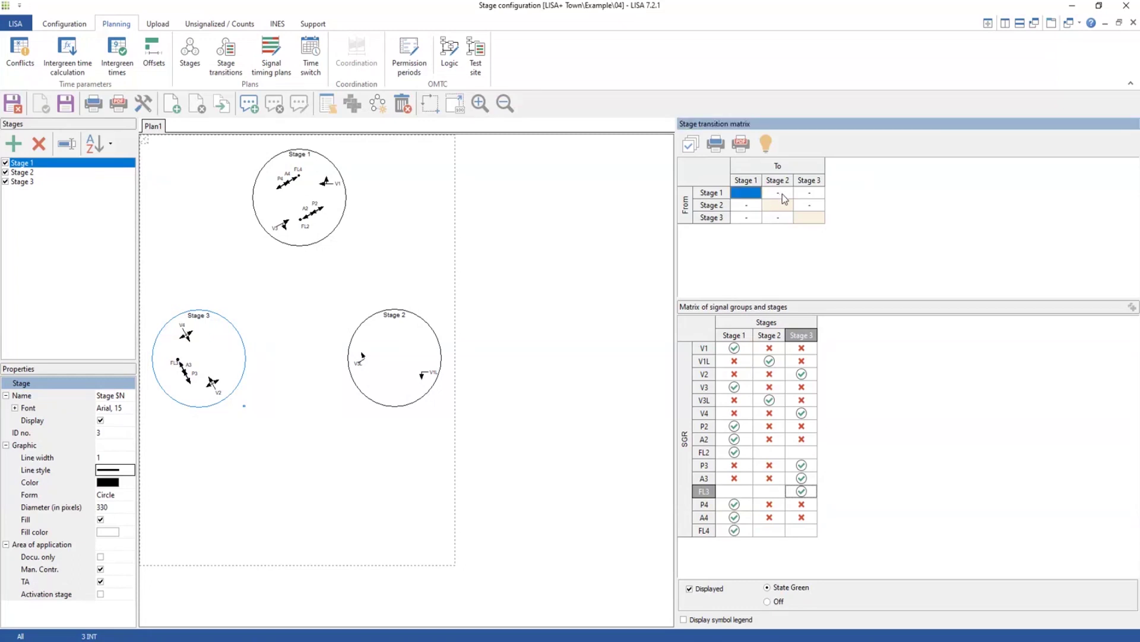
left_click(784, 198)
left_click(811, 196)
left_click(817, 212)
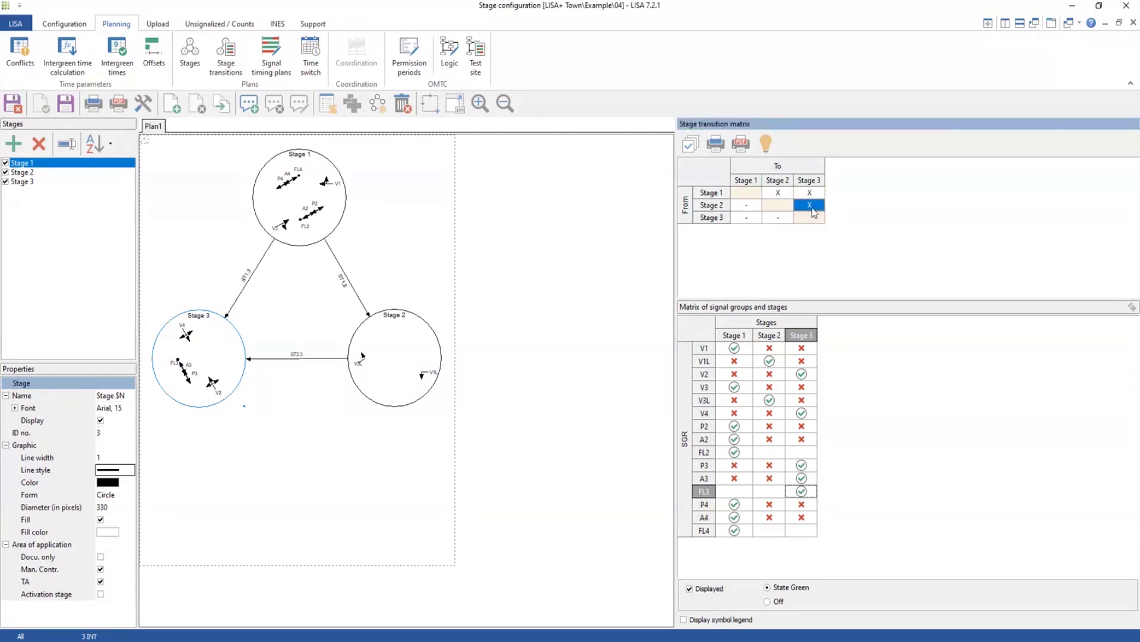
left_click(750, 208)
left_click(778, 218)
left_click(746, 217)
left_click(571, 207)
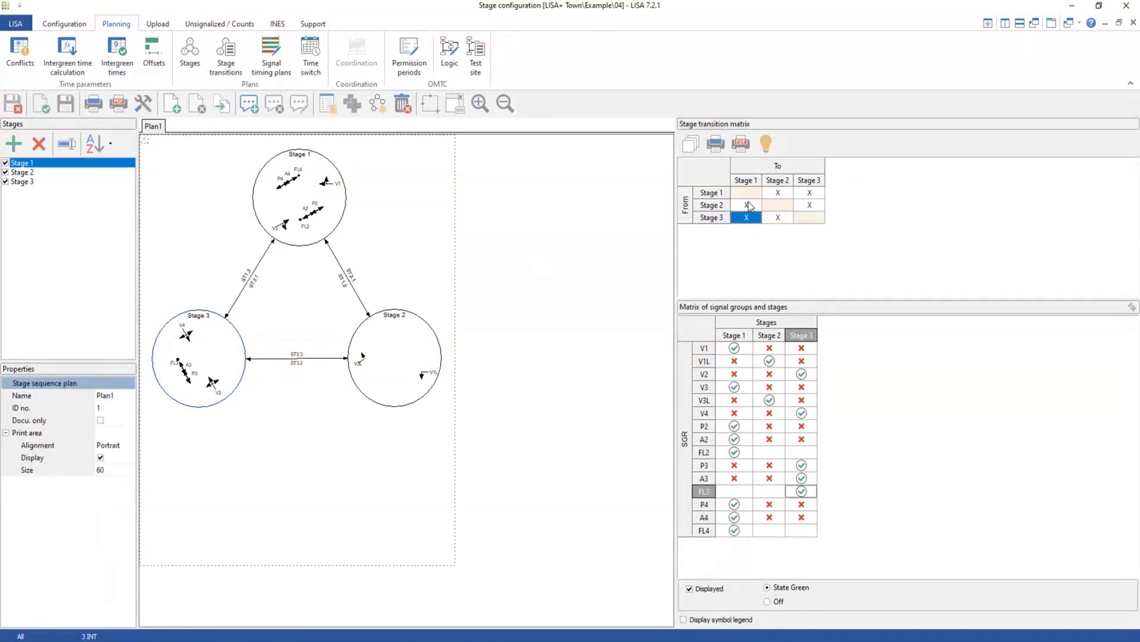
left_click(879, 211)
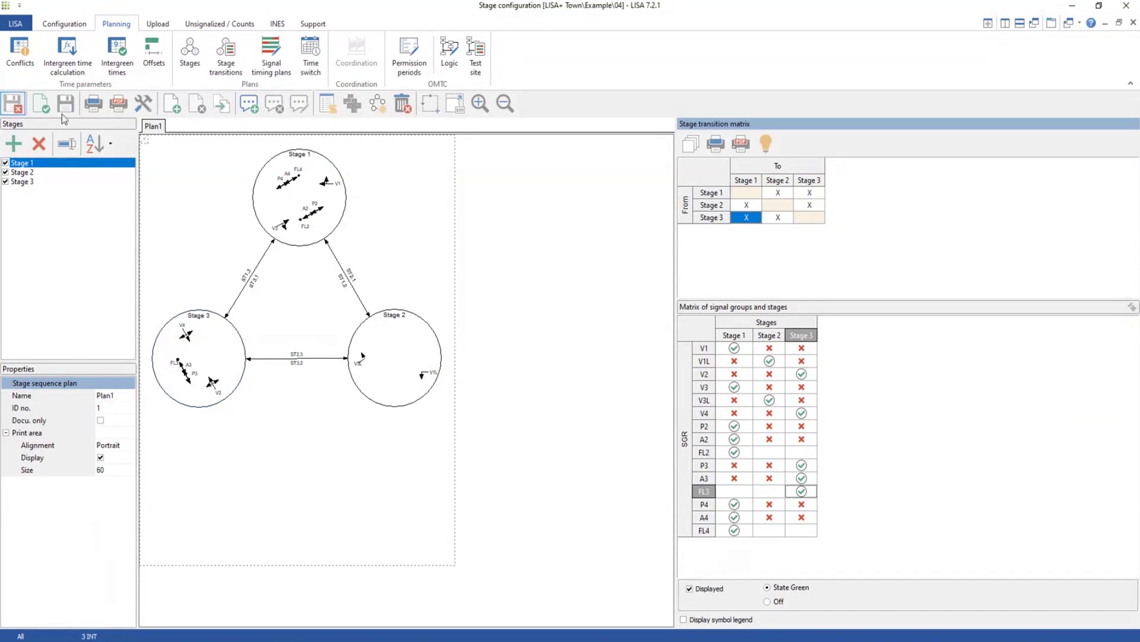
left_click(104, 230)
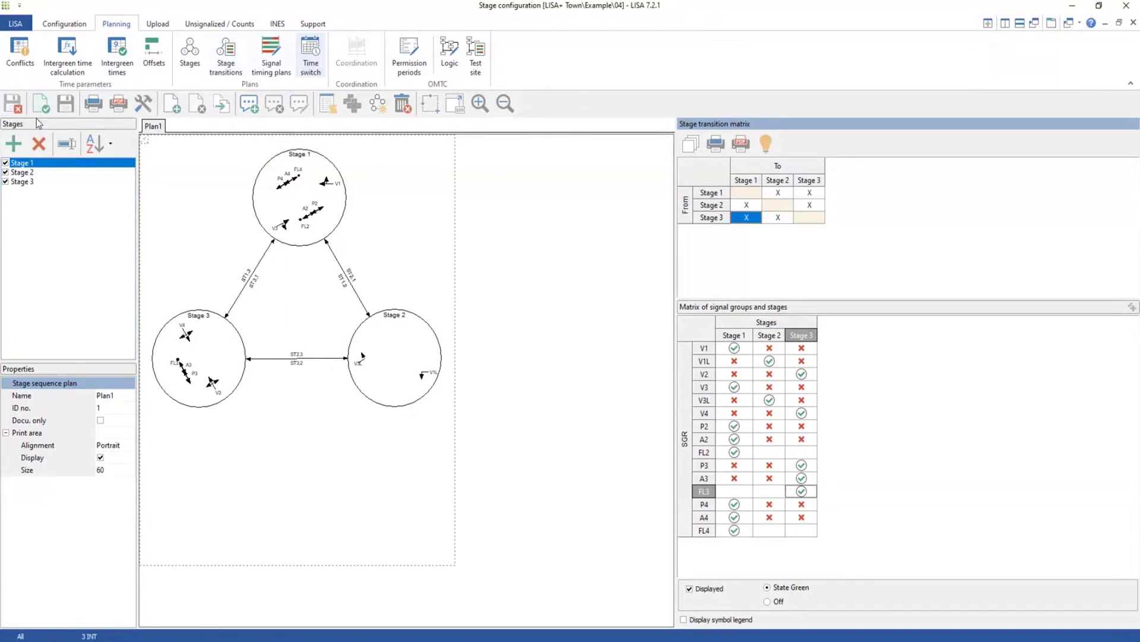
left_click(14, 109)
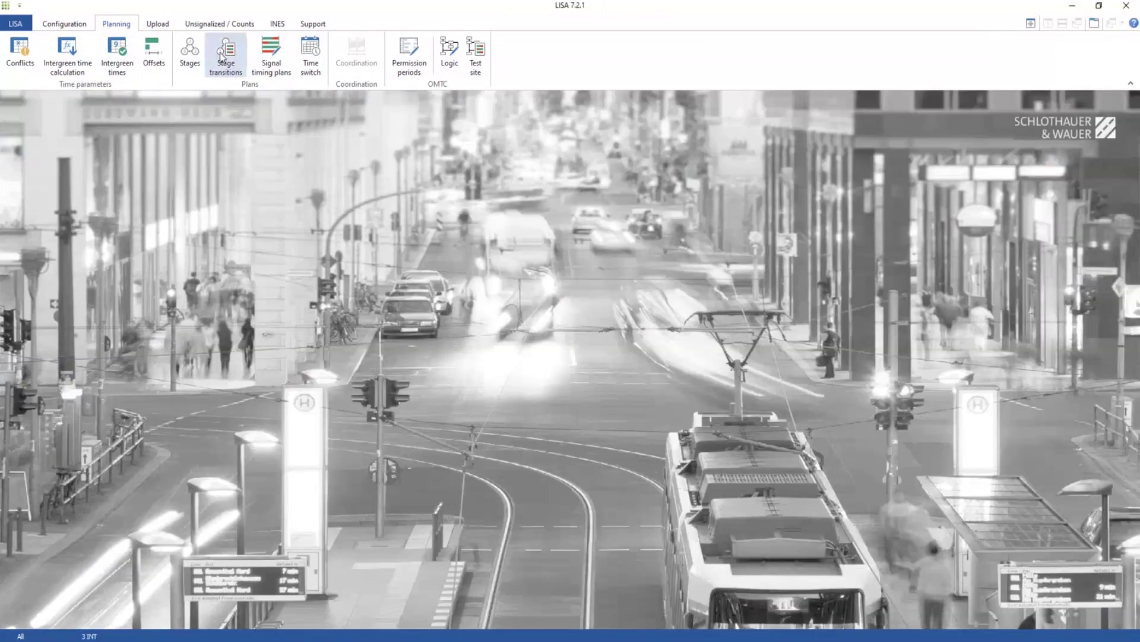
Open the stage transitions of LISA+ Town Example\04 and delete the existing transitions 2.3, 3.4 and 4.2.
left_click(226, 54)
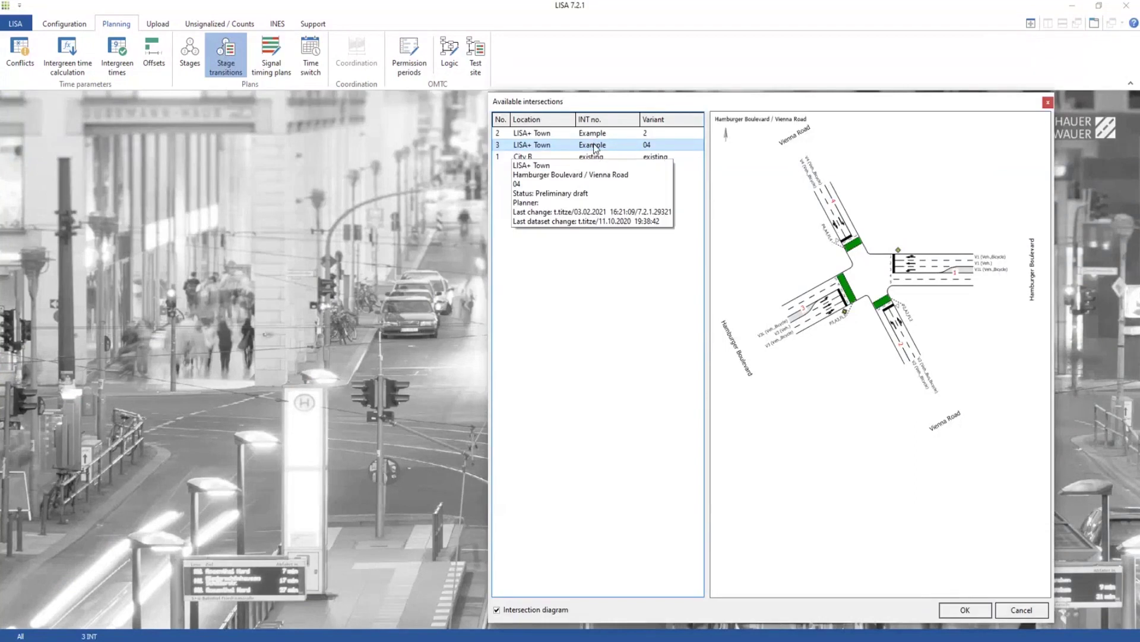
double_click(596, 146)
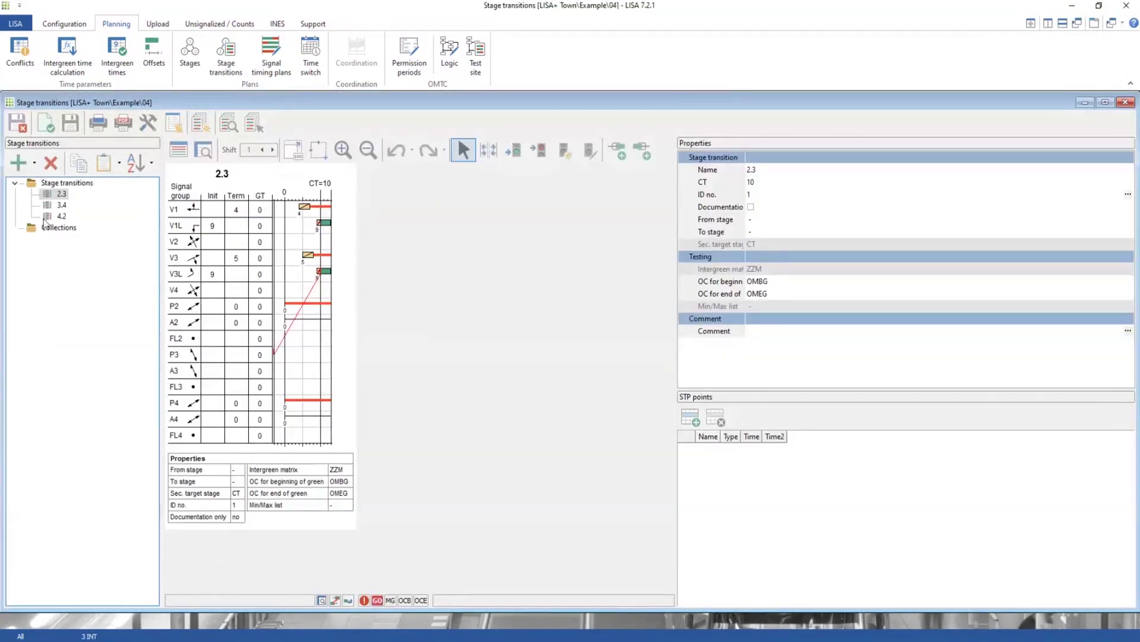
left_click(60, 216)
left_click(51, 162)
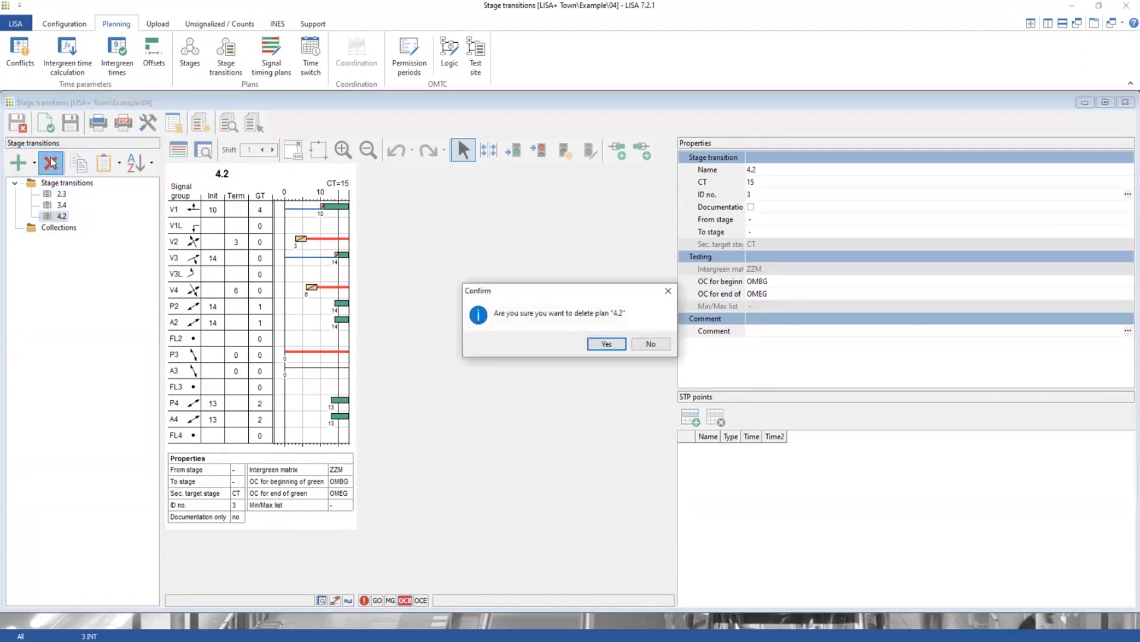
key("Return")
left_click(51, 162)
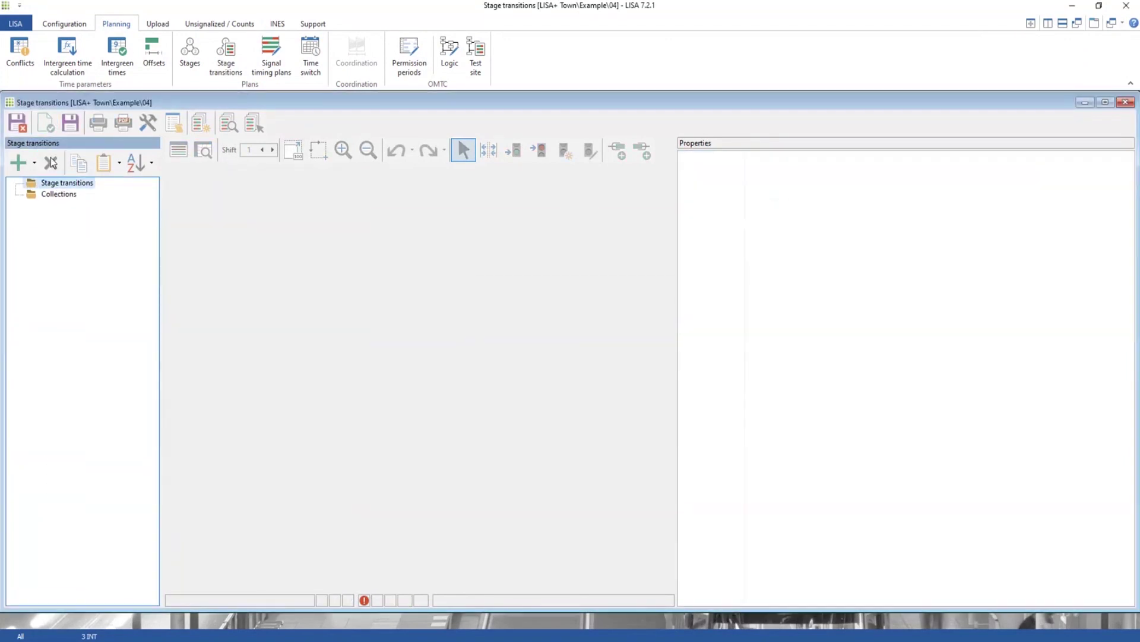
Automatically recreate all stage transitions with minimum red time enabled, minimum green time disabled and offset conditions OMBG and OMEG.
left_click(202, 130)
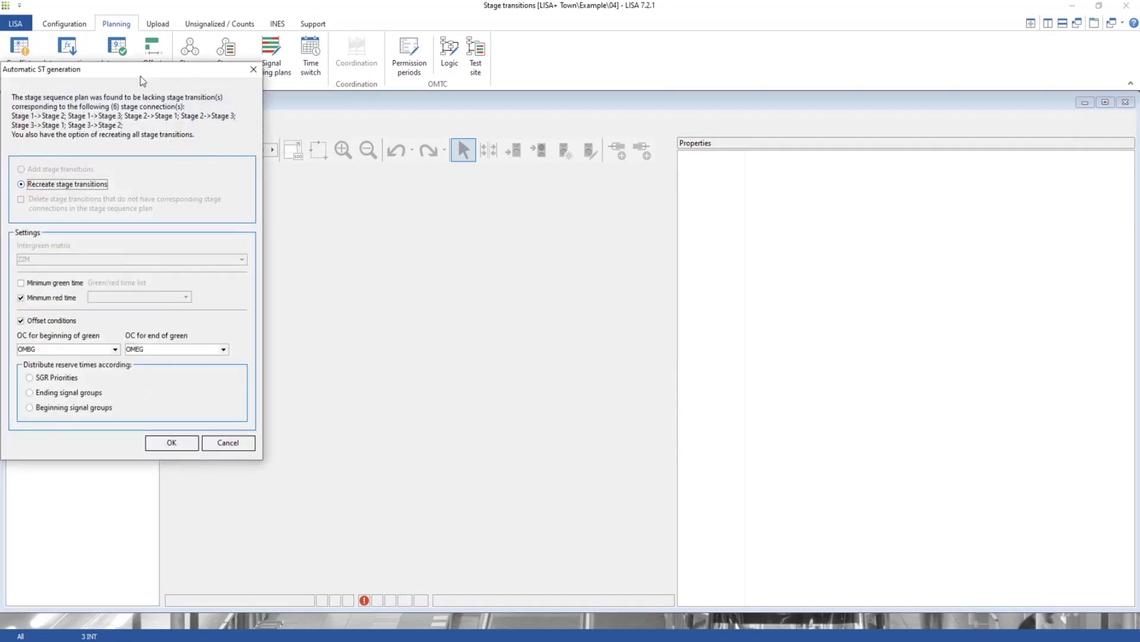
left_click_drag(149, 71, 447, 54)
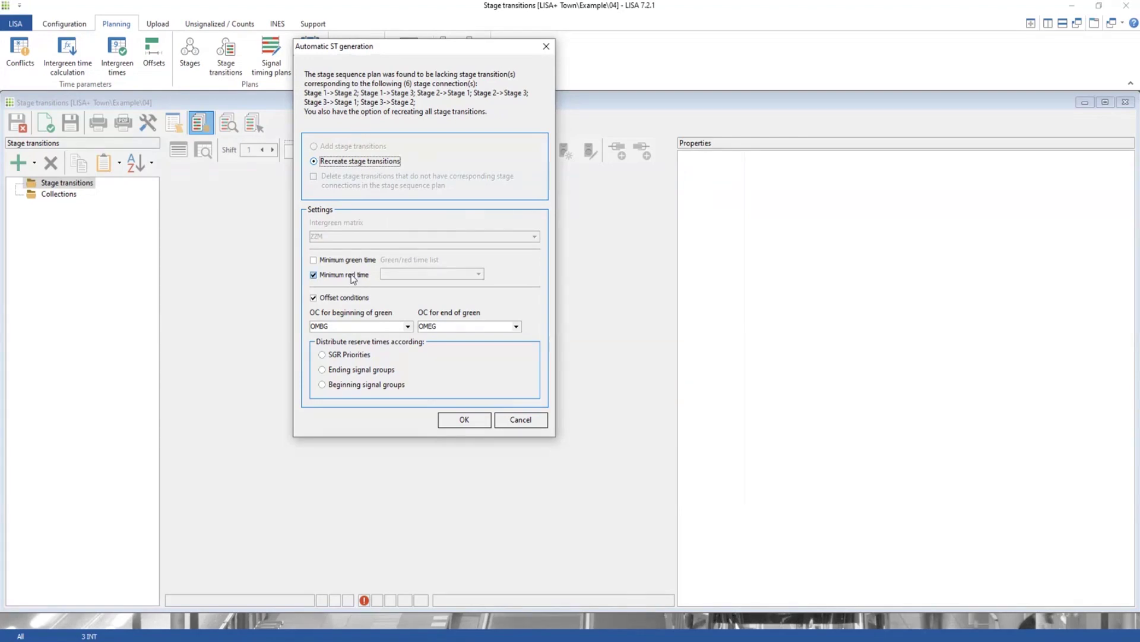
left_click(314, 262)
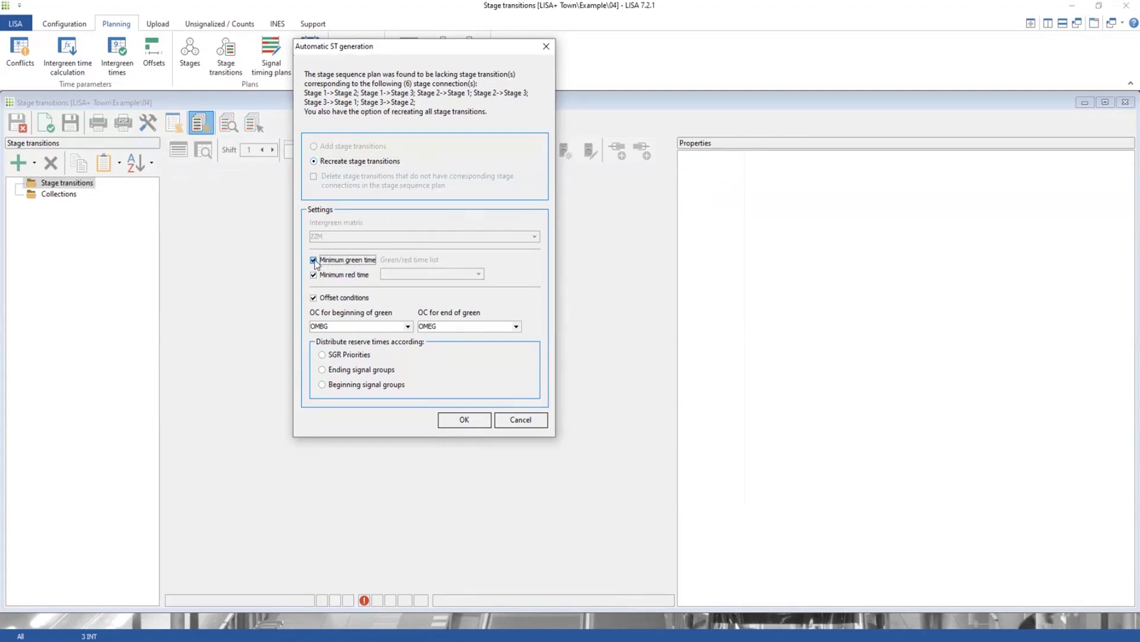
left_click(313, 261)
left_click(313, 260)
left_click(313, 260)
left_click(468, 419)
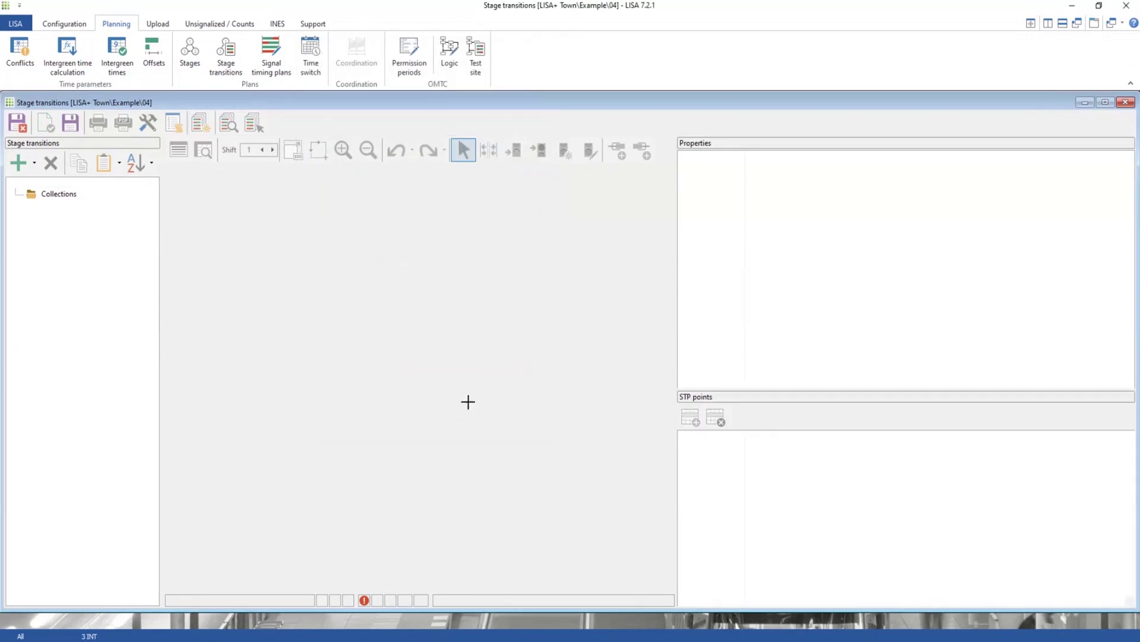
Browse through the generated stage transitions and return to PUe1.2.
left_click(55, 193)
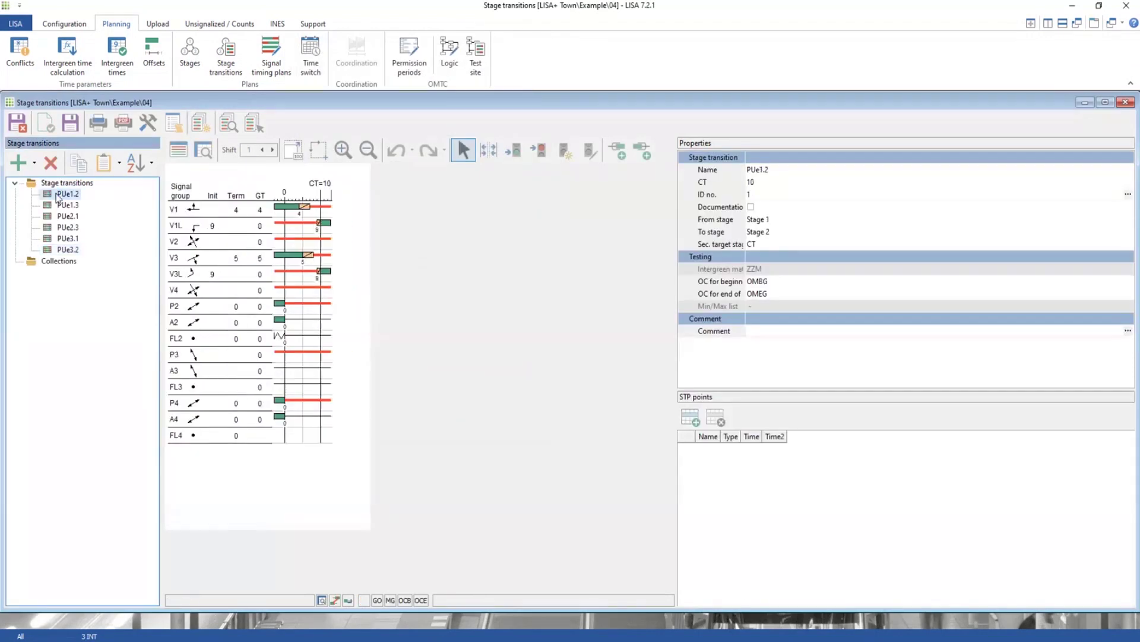
key("Down")
key("Down")
key("Down")
key("Down")
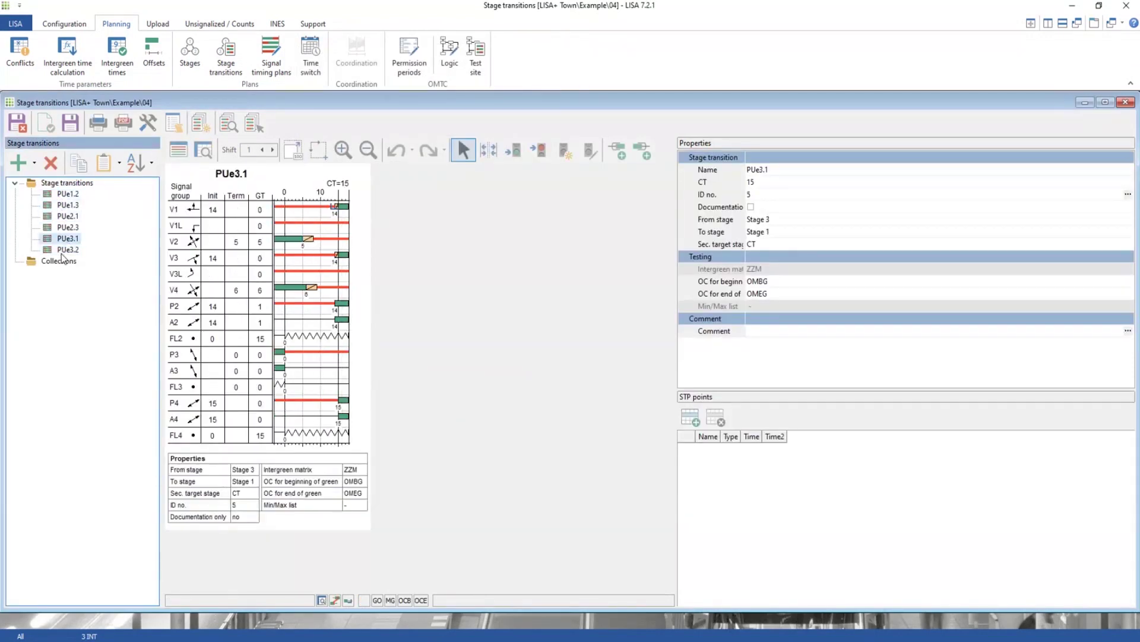
left_click(60, 195)
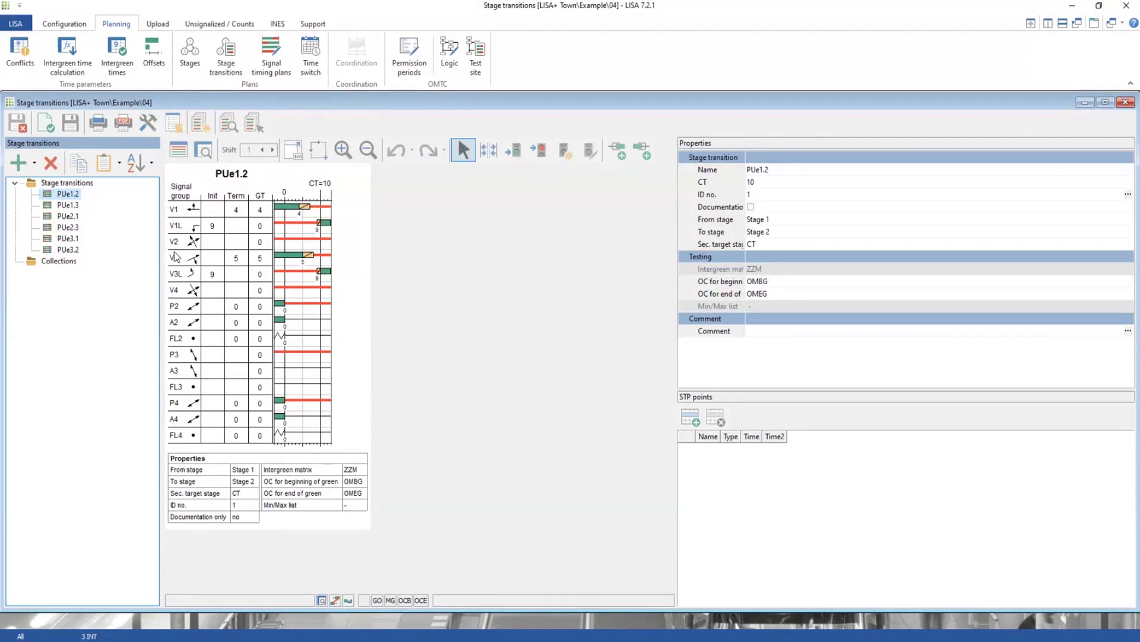
Open the stage configuration of Example\04 beside the stage transitions, and widen both windows' plan views.
left_click(195, 57)
double_click(612, 148)
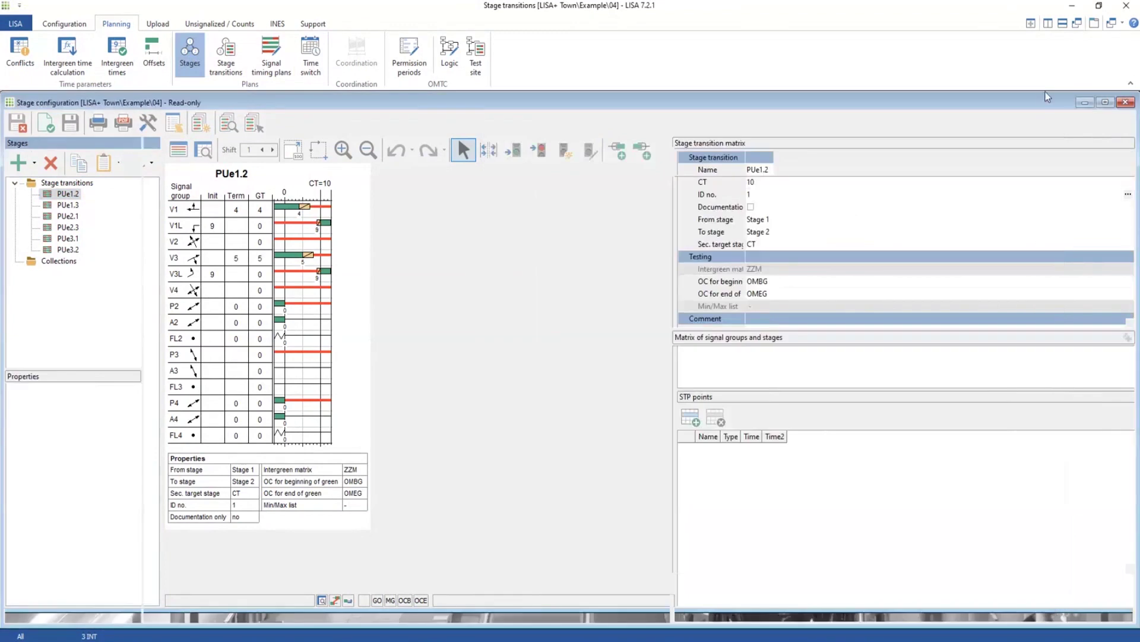
left_click(1005, 23)
mouse_move(565, 203)
left_mouse_down()
mouse_move(485, 211)
mouse_move(554, 221)
left_mouse_up()
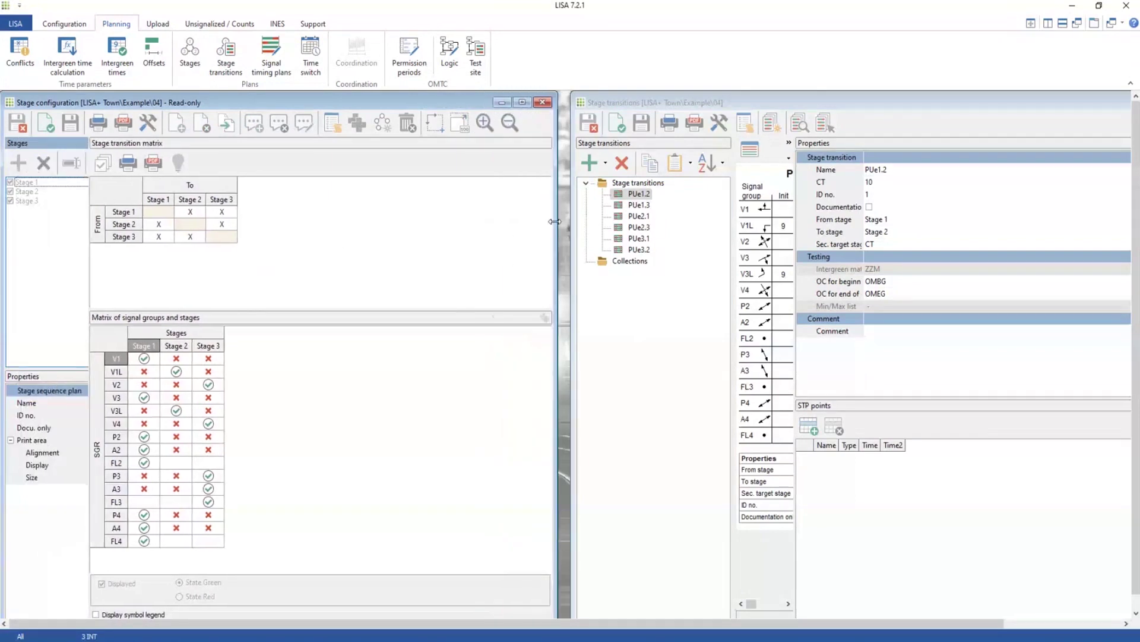
left_click_drag(90, 248, 463, 264)
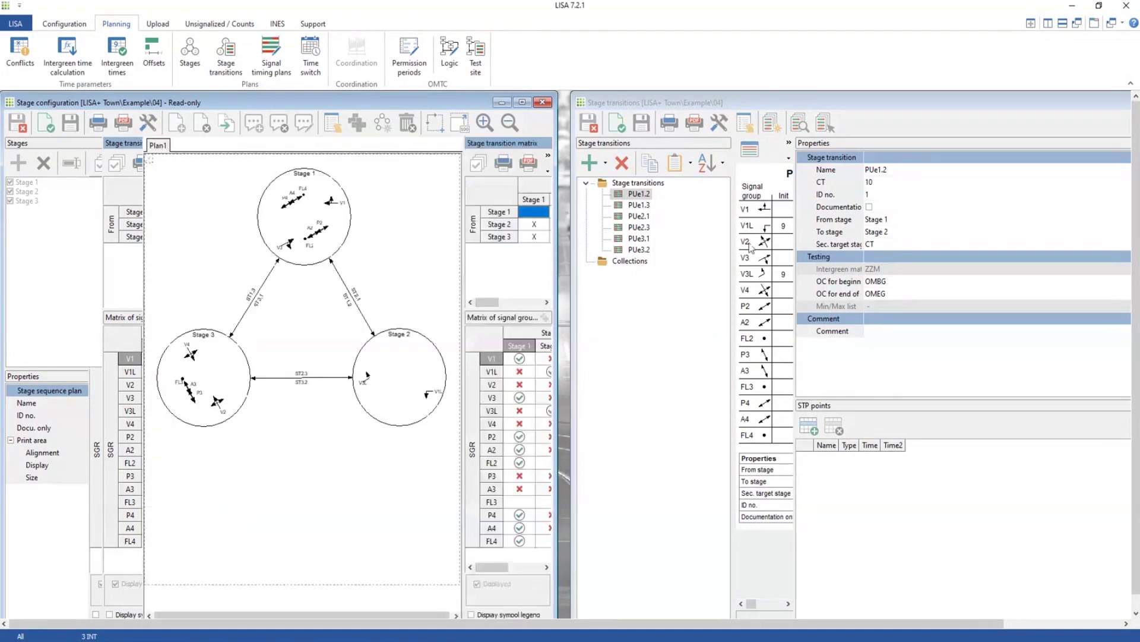
left_click(794, 225)
left_click_drag(794, 226, 1011, 228)
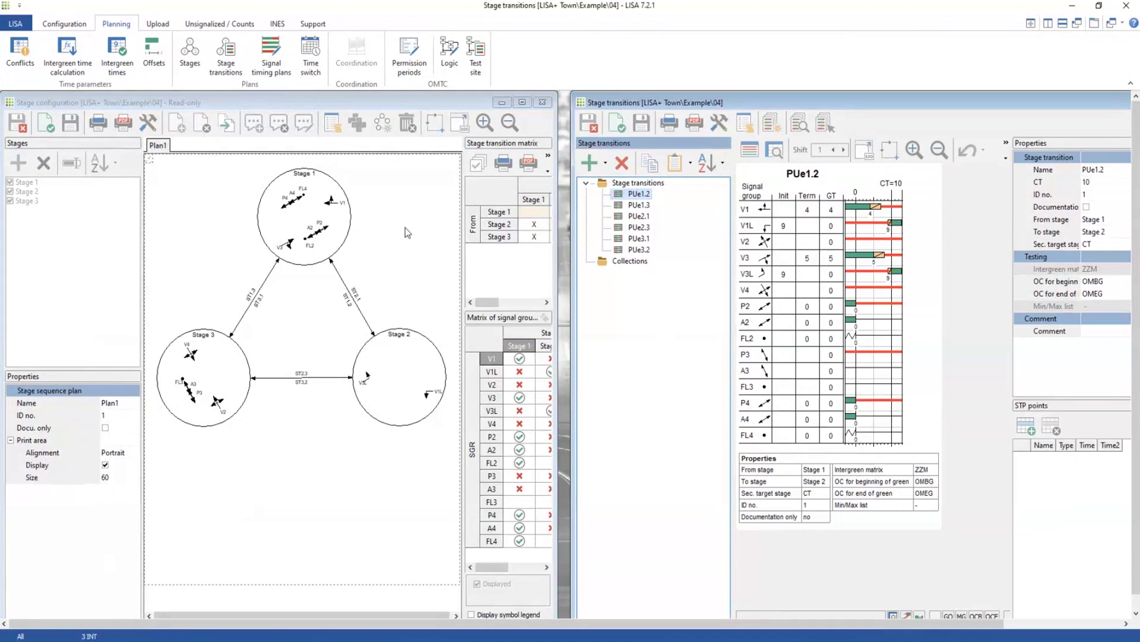
Point out Stage 1, Stage 2 and Stage 3 one after another in the stage sequence plan.
left_click(334, 186)
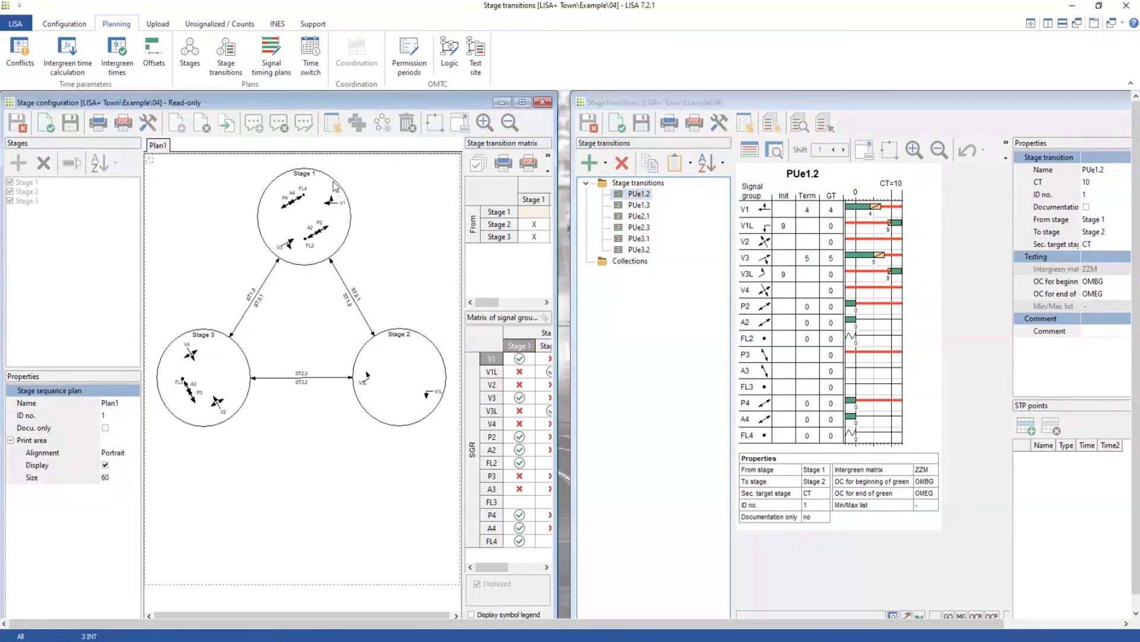
left_click(429, 344)
left_click(245, 359)
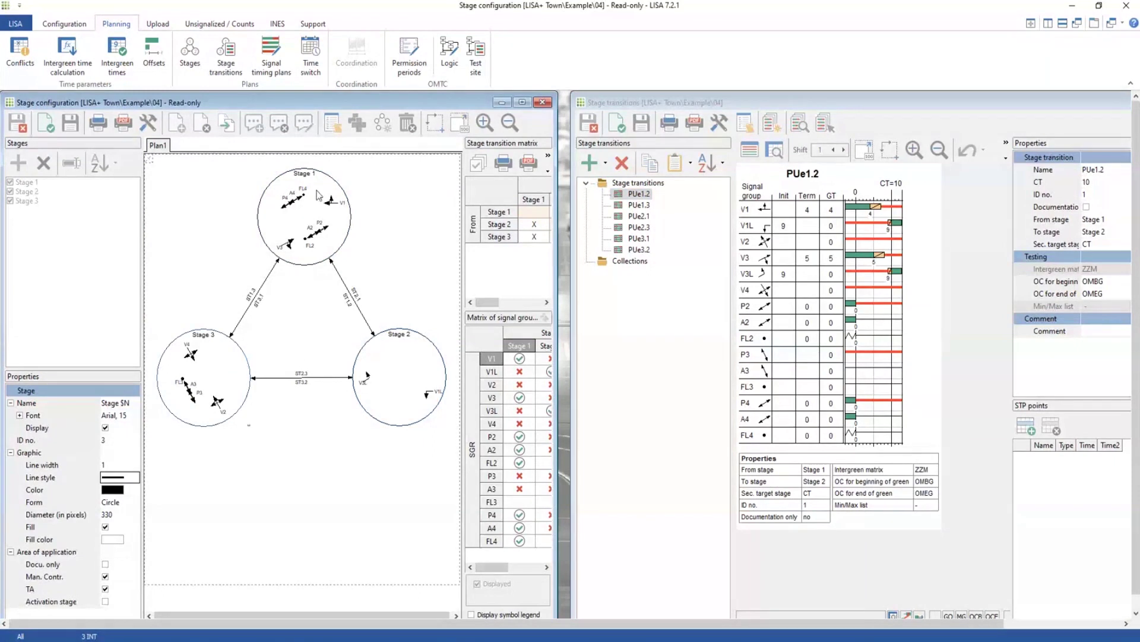
left_click(350, 232)
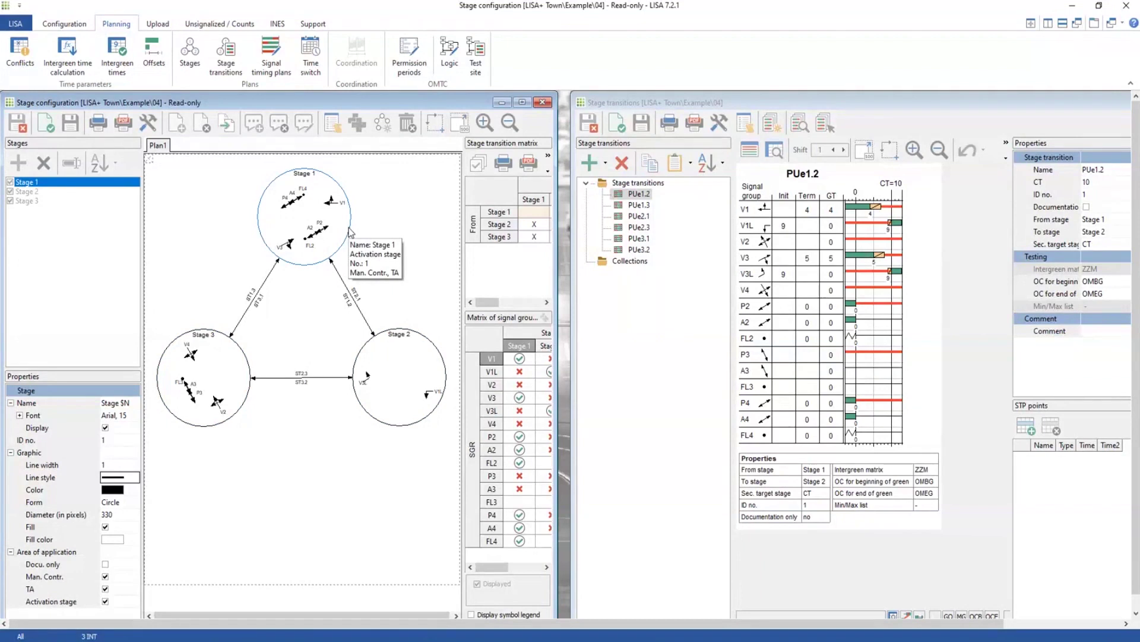
left_click(428, 344)
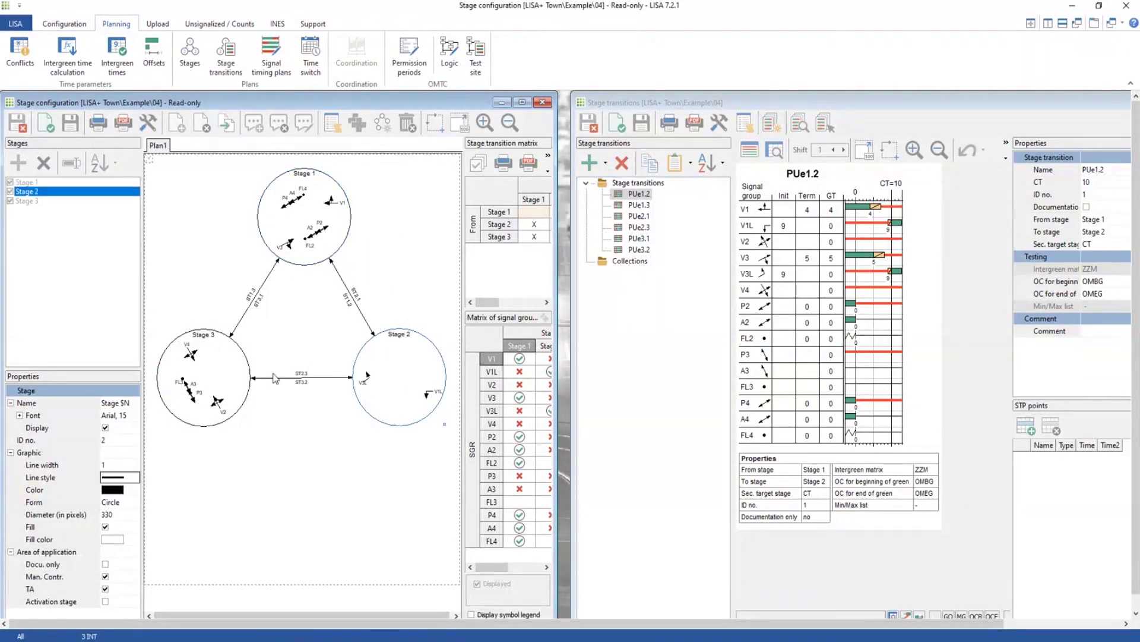
left_click(238, 365)
Compare the stage transitions PUe1.2, PUe1.3, PUe2.1 and PUe2.3 with the stages in the stage sequence plan.
left_click(633, 205)
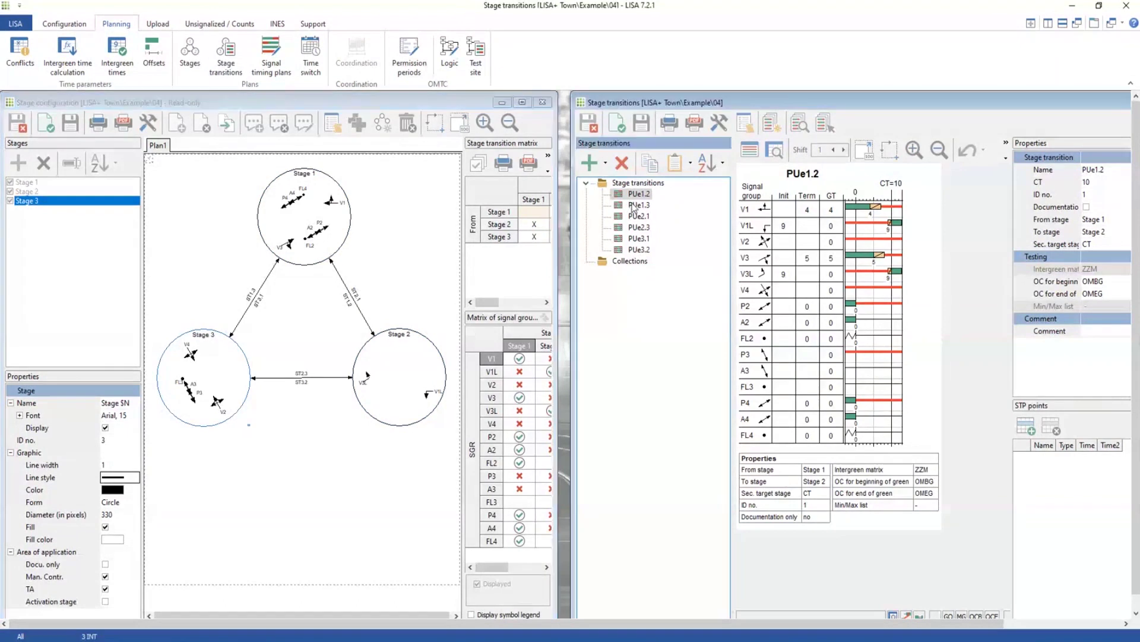
left_click(634, 194)
left_click(633, 206)
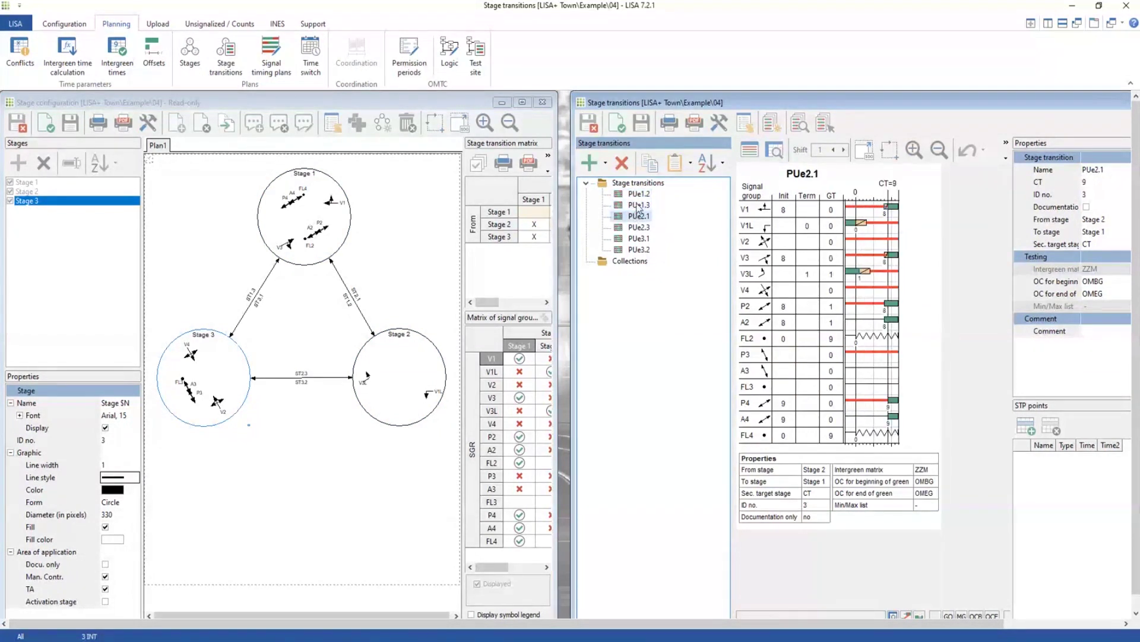
left_click(635, 196)
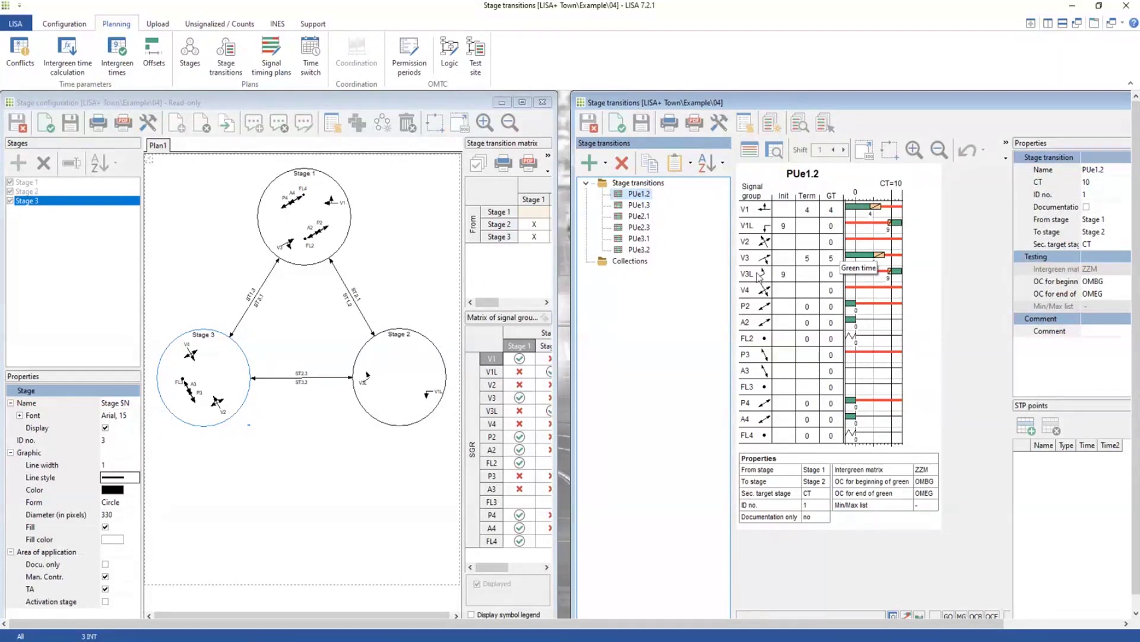
left_click(641, 216)
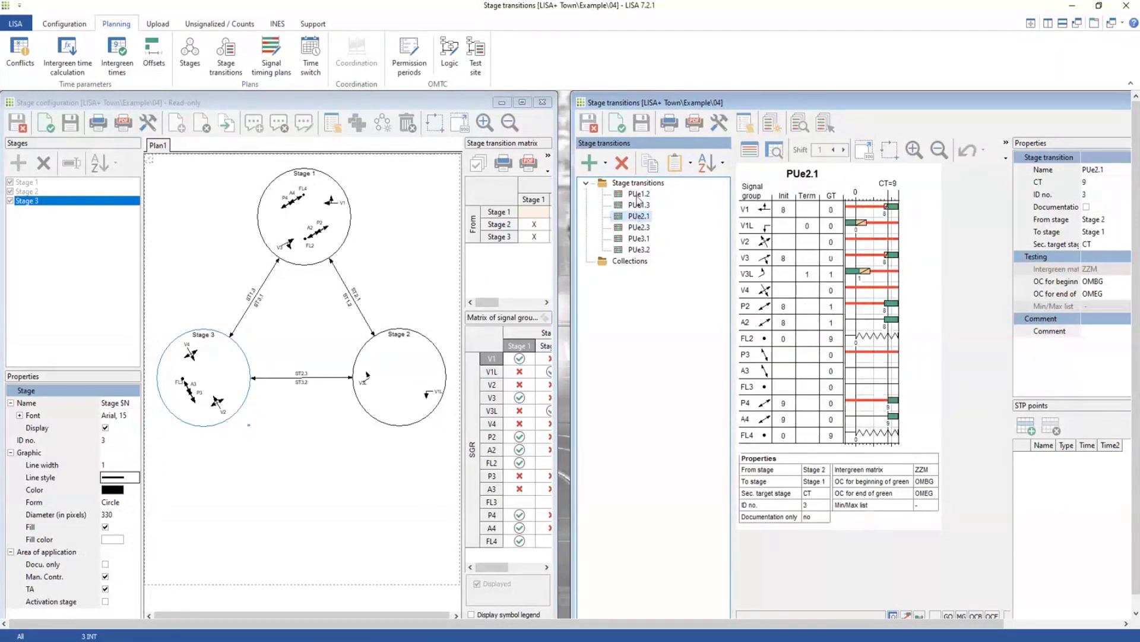
left_click(638, 194)
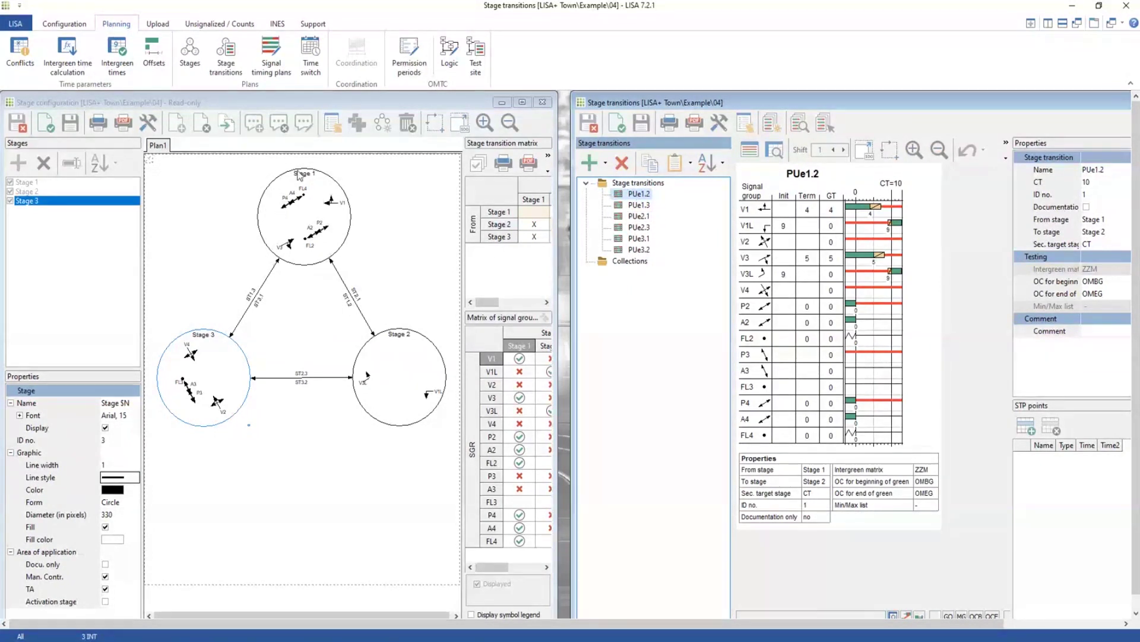
mouse_move(300, 174)
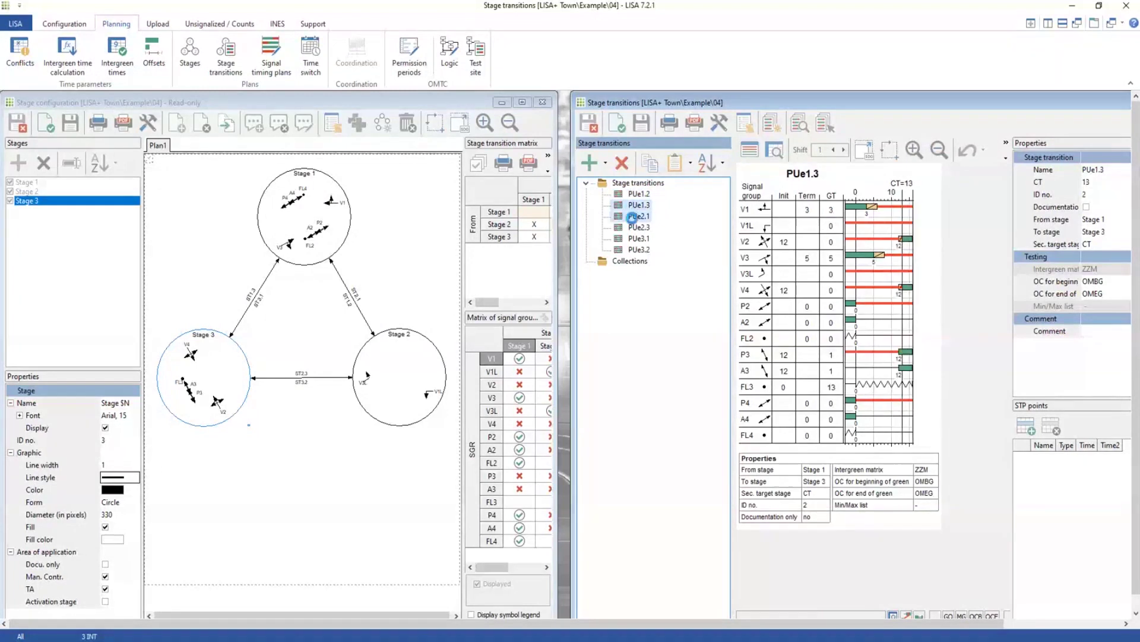
left_click(639, 227)
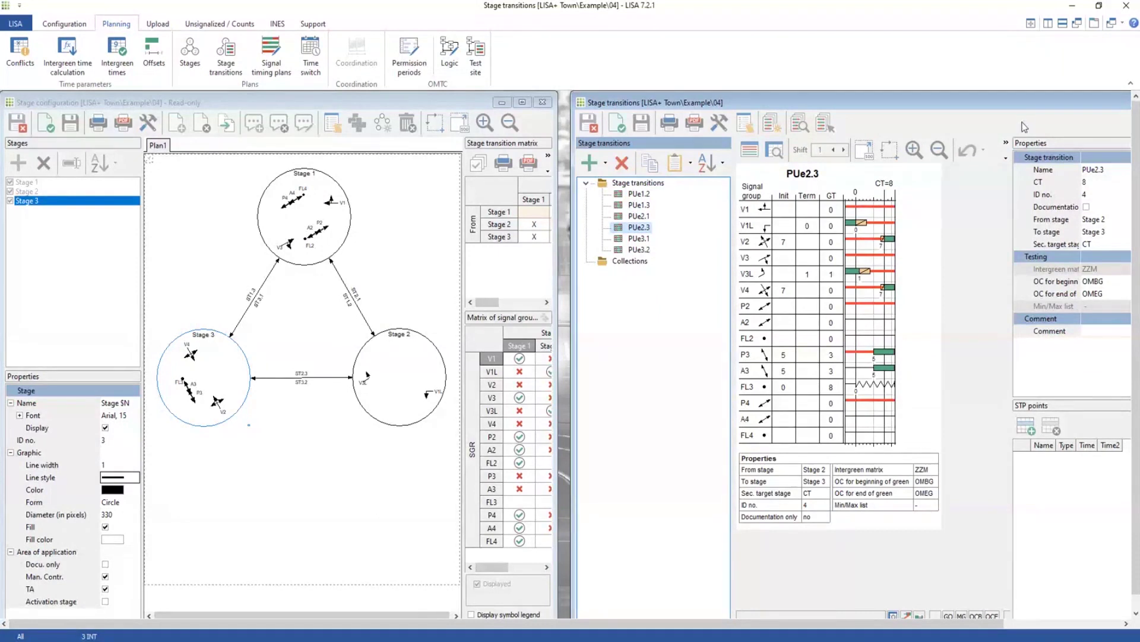
Close both the stage transitions and the stage configuration windows.
double_click(1099, 105)
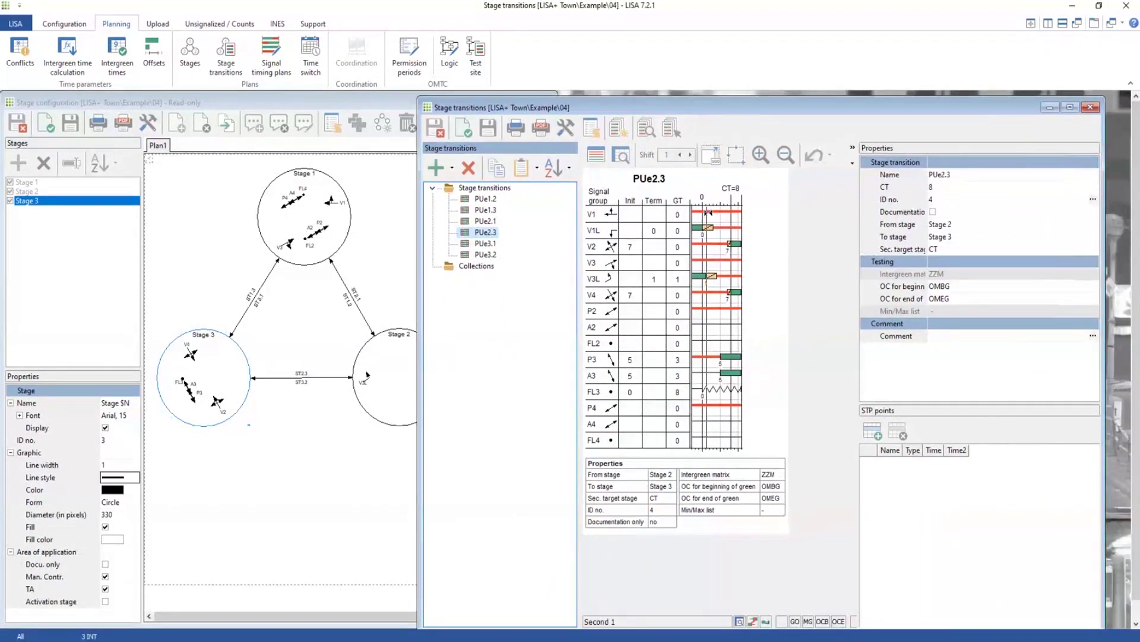
left_click(1092, 107)
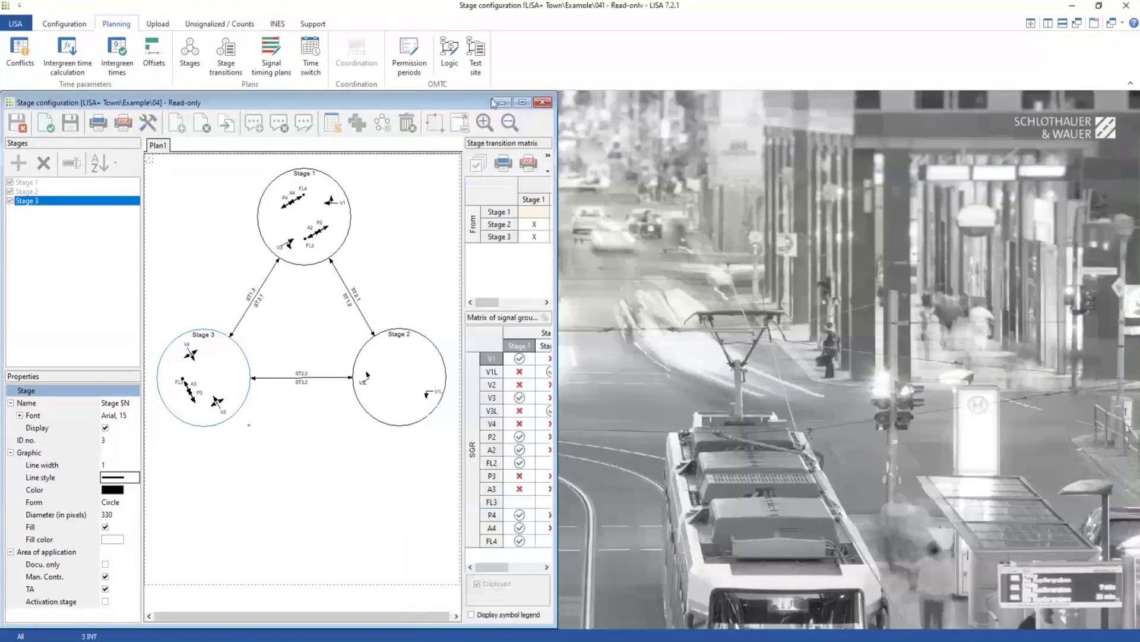
left_click(542, 102)
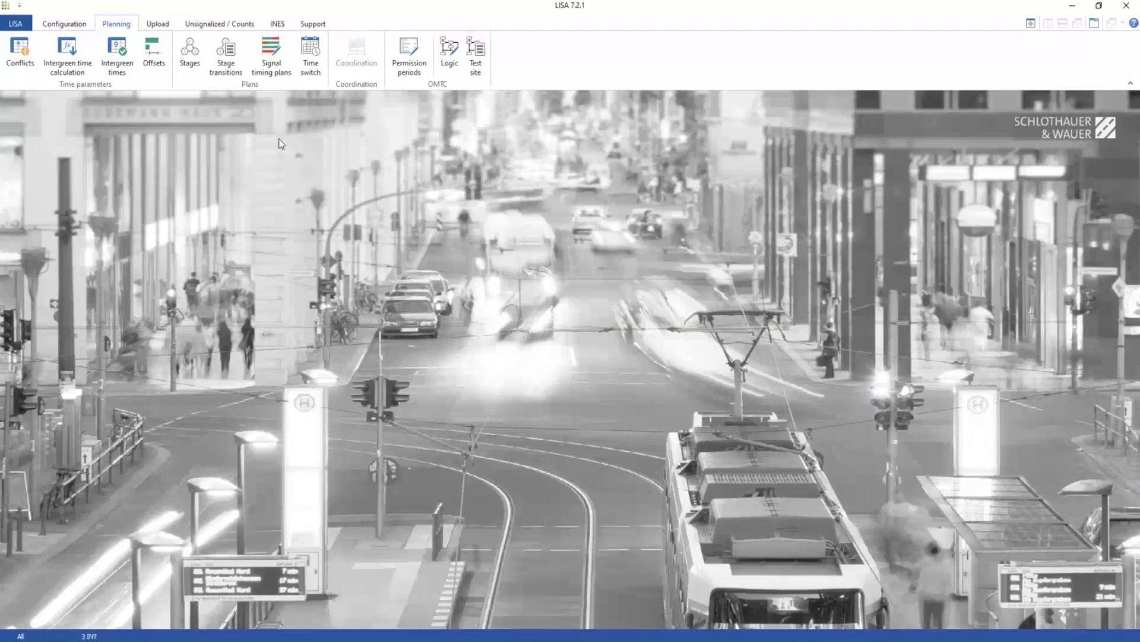
Open the signal timing plans of LISA+ Town Example\04 to review STP 1, and close them again.
left_click(271, 54)
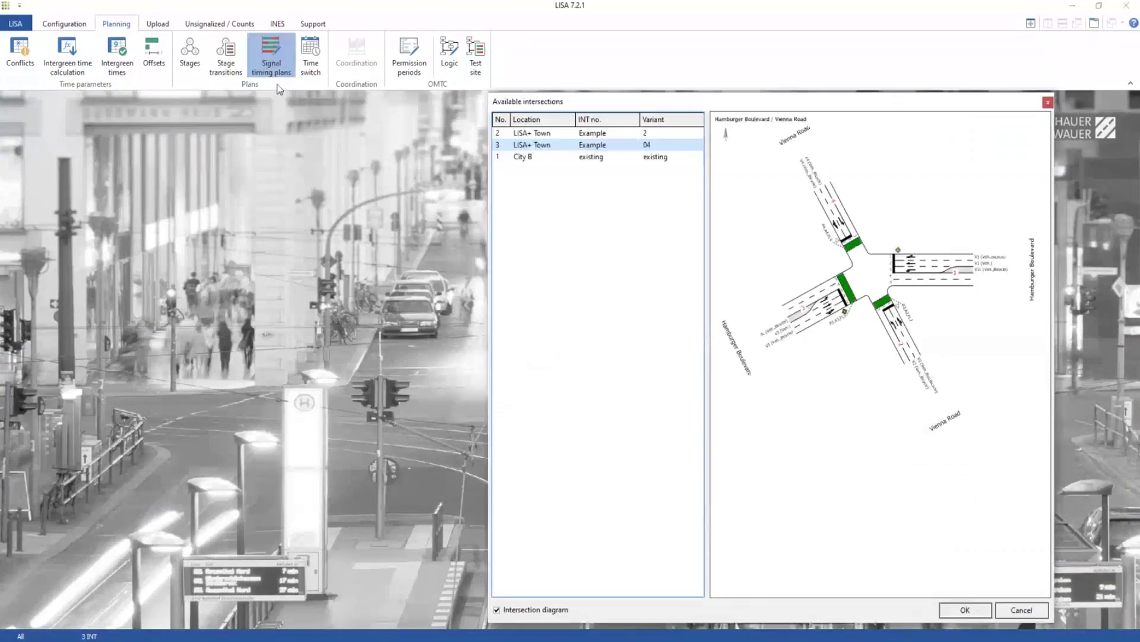
double_click(610, 146)
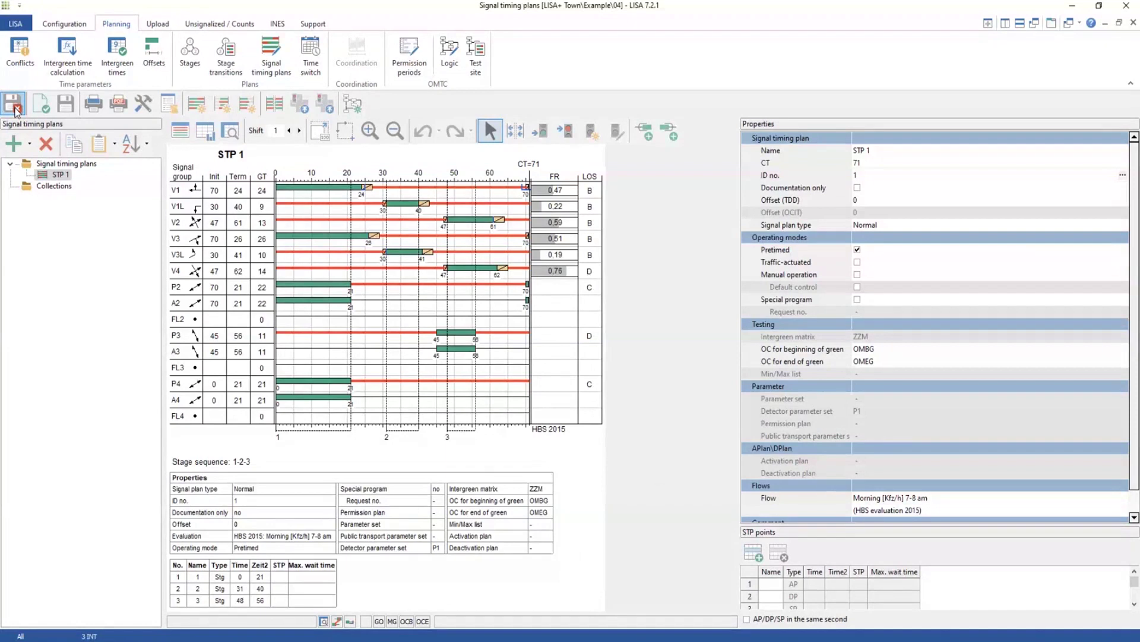
left_click(15, 108)
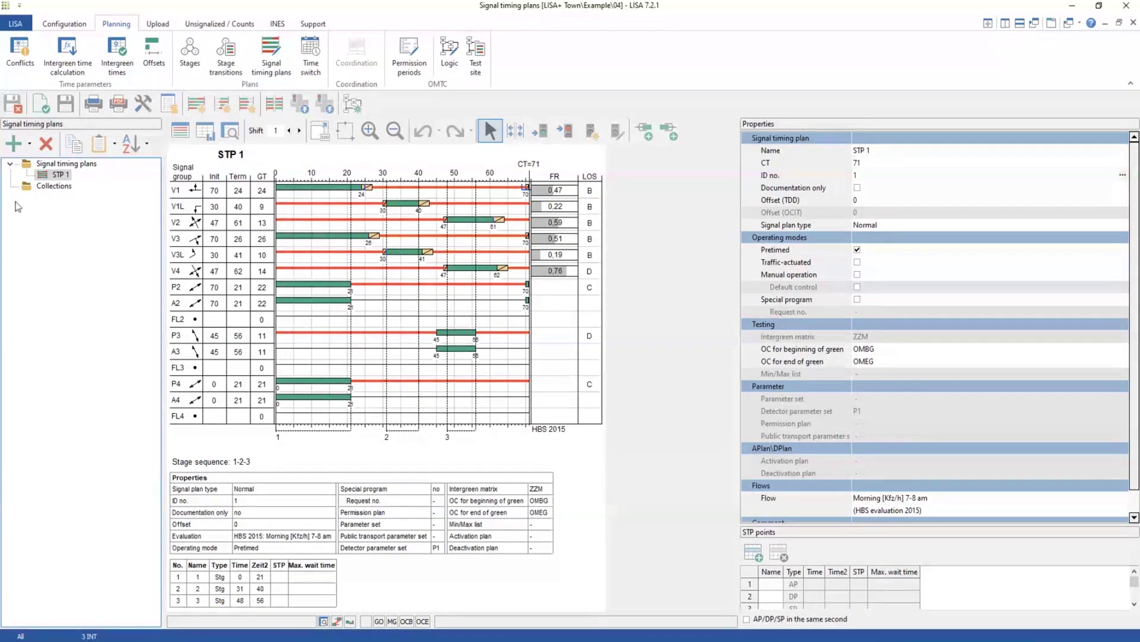
left_click(11, 108)
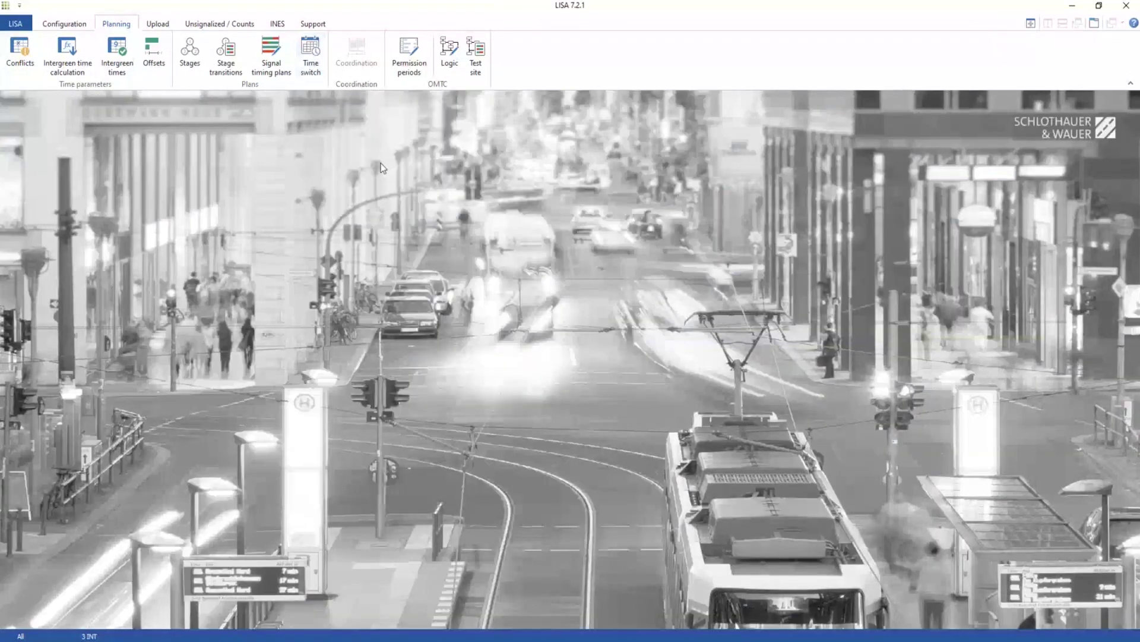
left_click(66, 24)
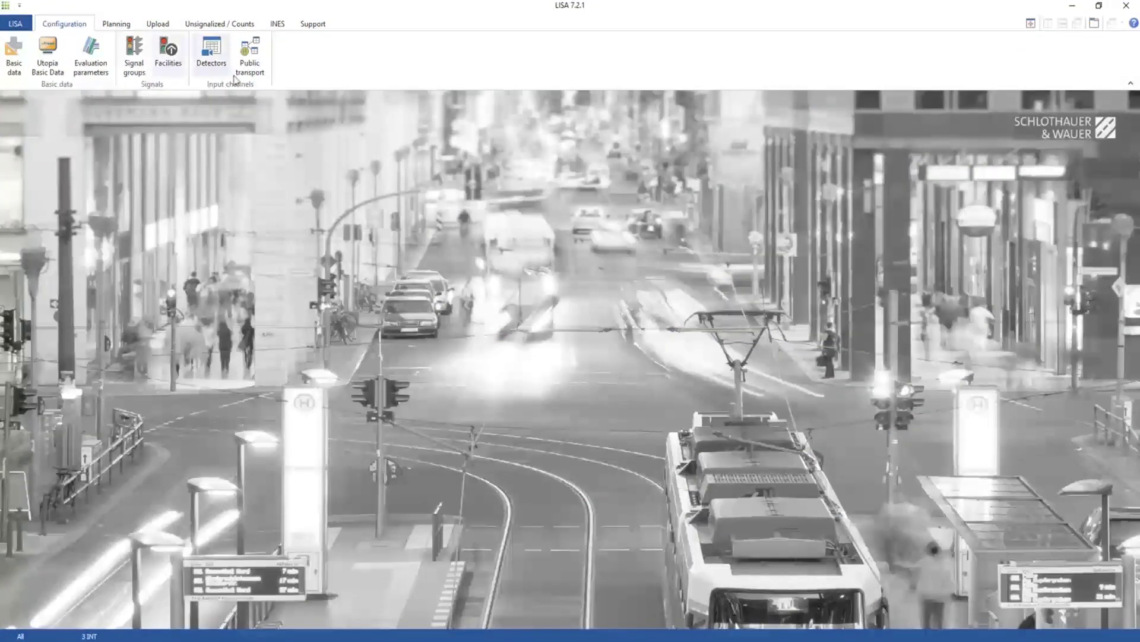
In project management, add the Coordination variant of LISA+ Town's Direction West coordination to the selection list.
left_click(15, 24)
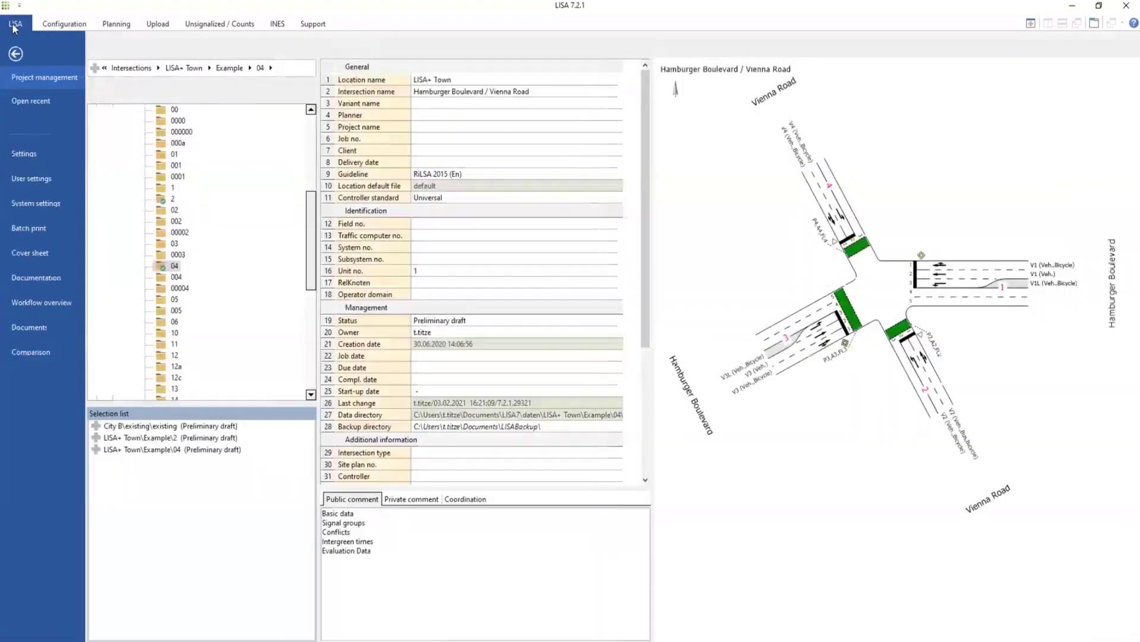
scroll(234, 282, "down", 9)
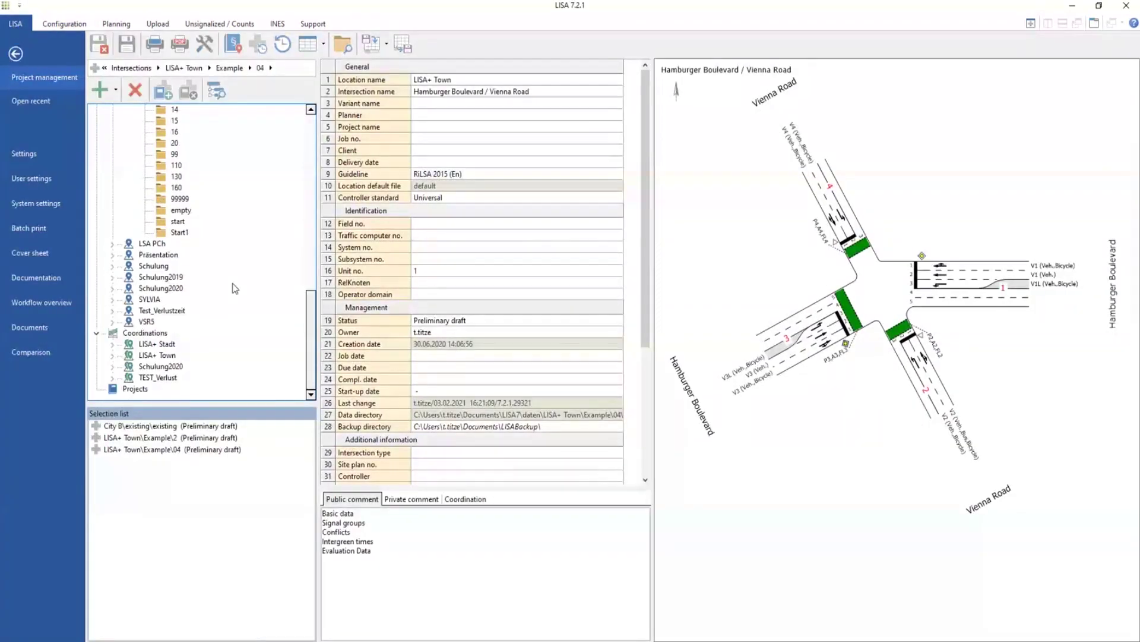
left_click(113, 356)
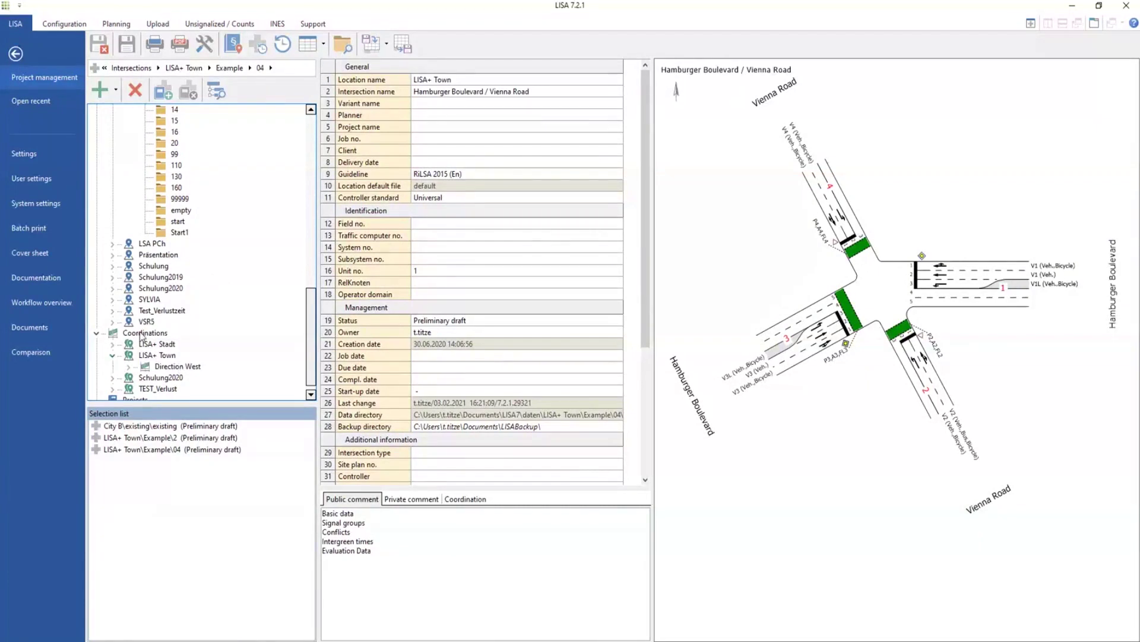
left_click(129, 366)
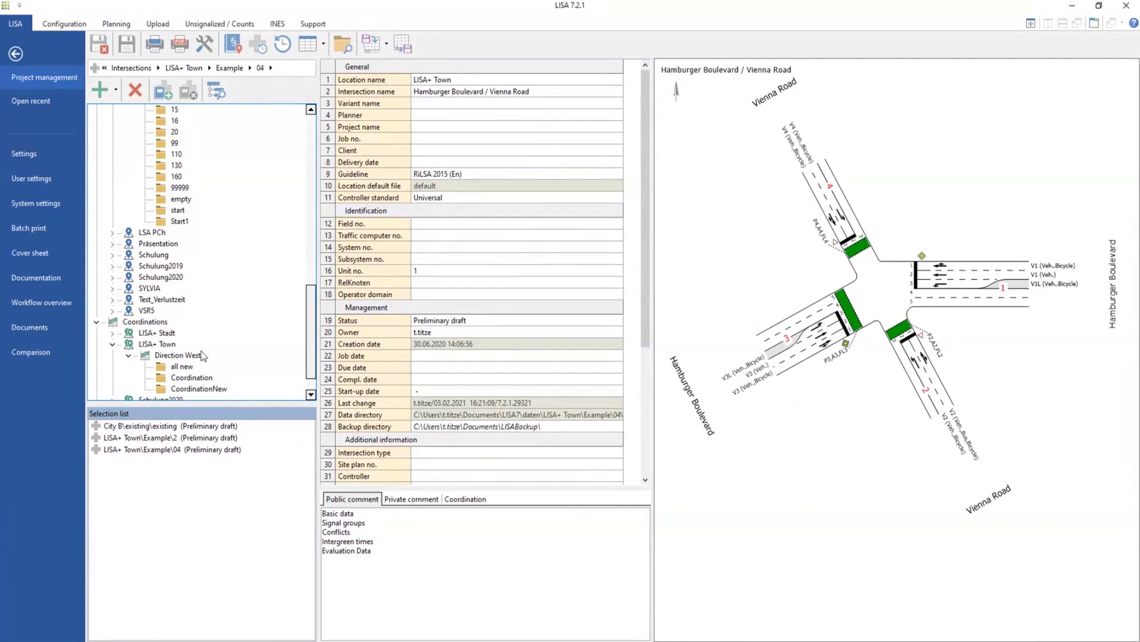
scroll(205, 344, "down", 1)
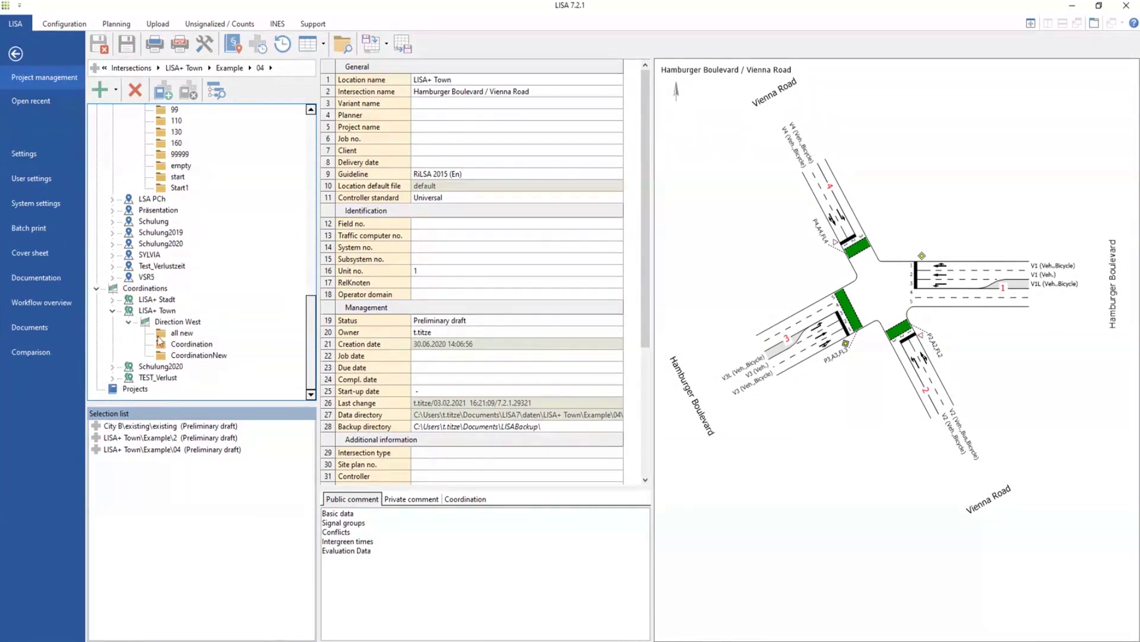
left_click(174, 343)
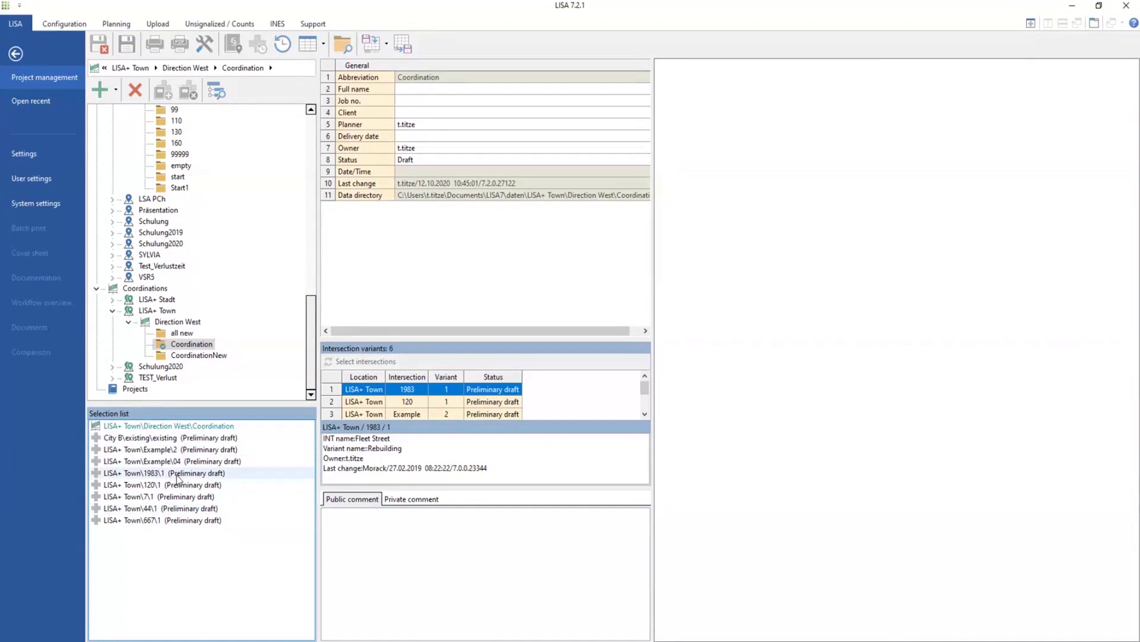
mouse_move(163, 349)
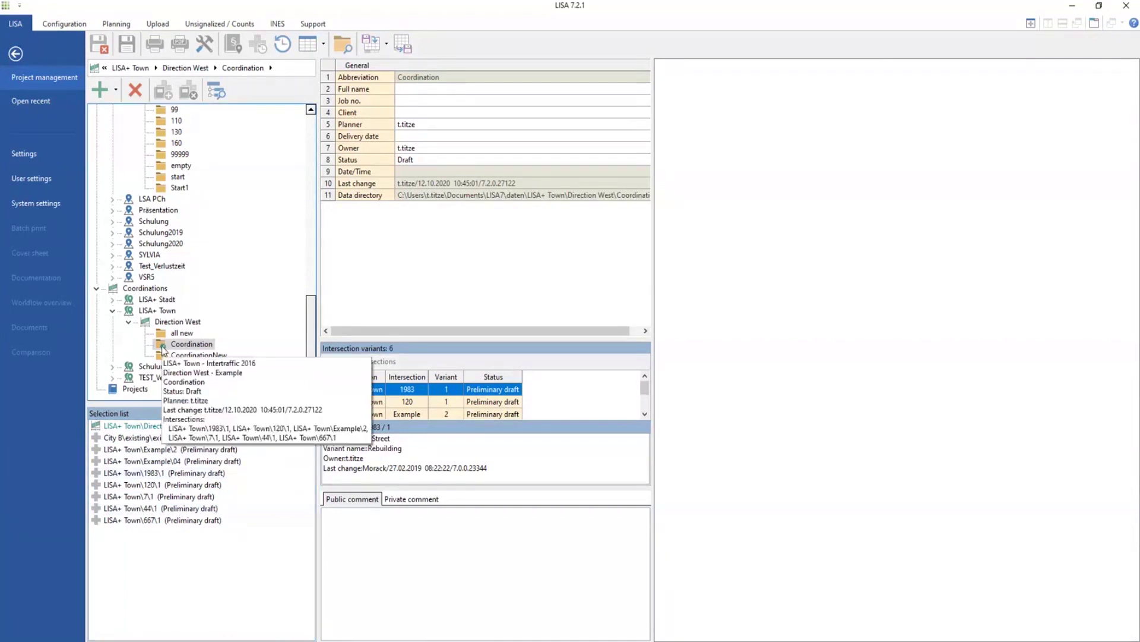
mouse_move(257, 189)
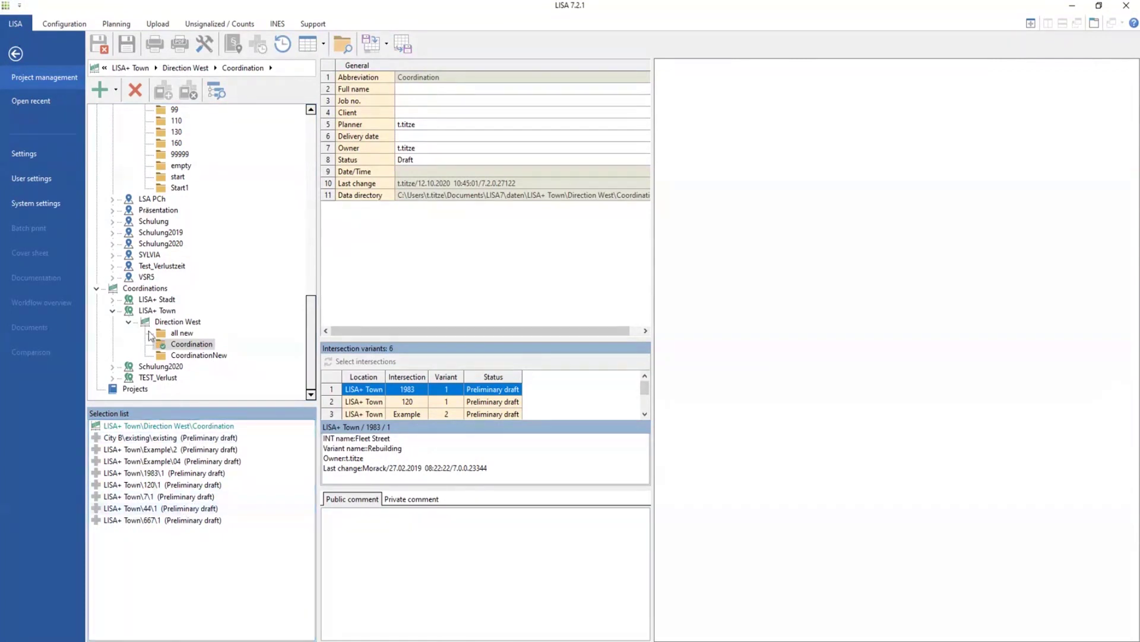
Expand LISA+ Town intersections 1983, 667, 120, 44, 7 and 000 to check which variants are selected.
scroll(230, 241, "up", 6)
scroll(230, 241, "up", 9)
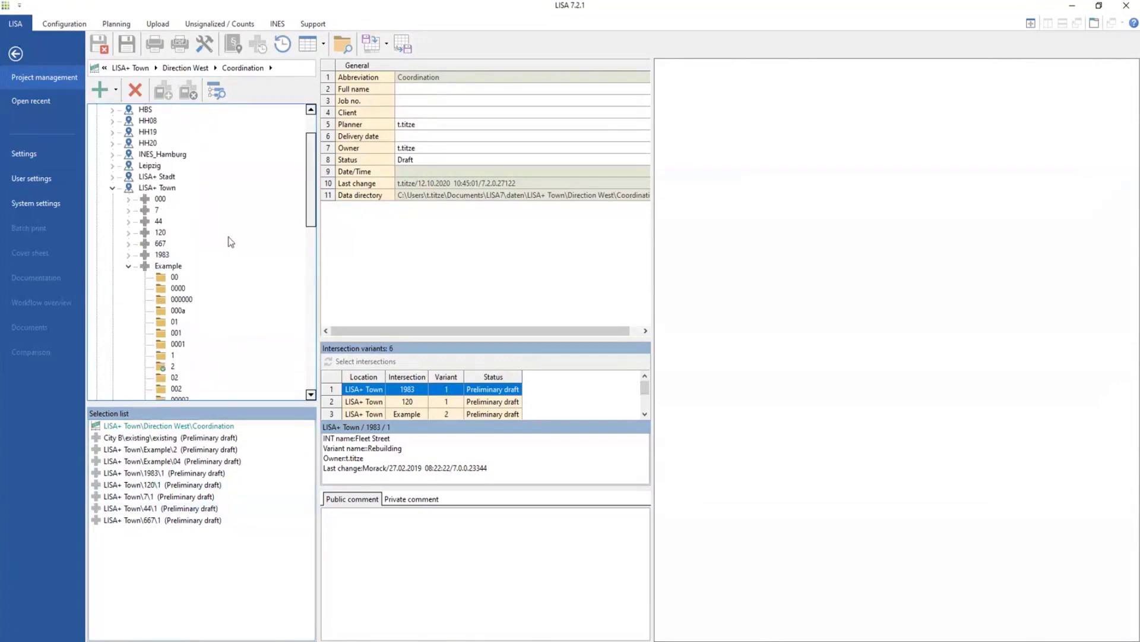
scroll(142, 199, "down", 2)
left_click(127, 187)
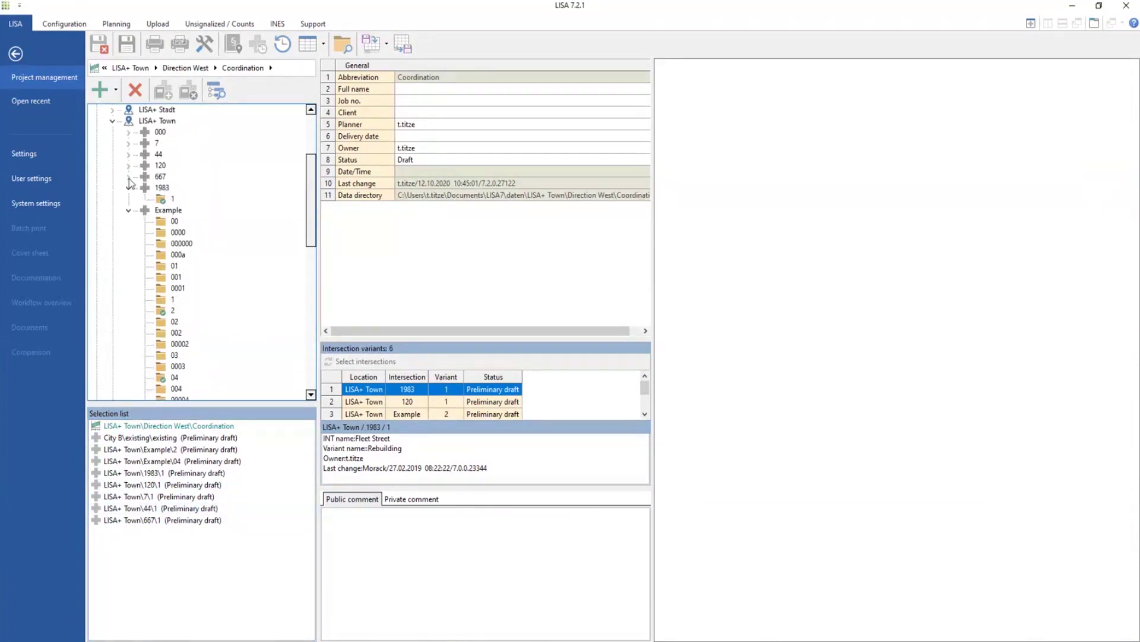
left_click(128, 175)
left_click(128, 165)
left_click(129, 154)
left_click(128, 142)
left_click(129, 132)
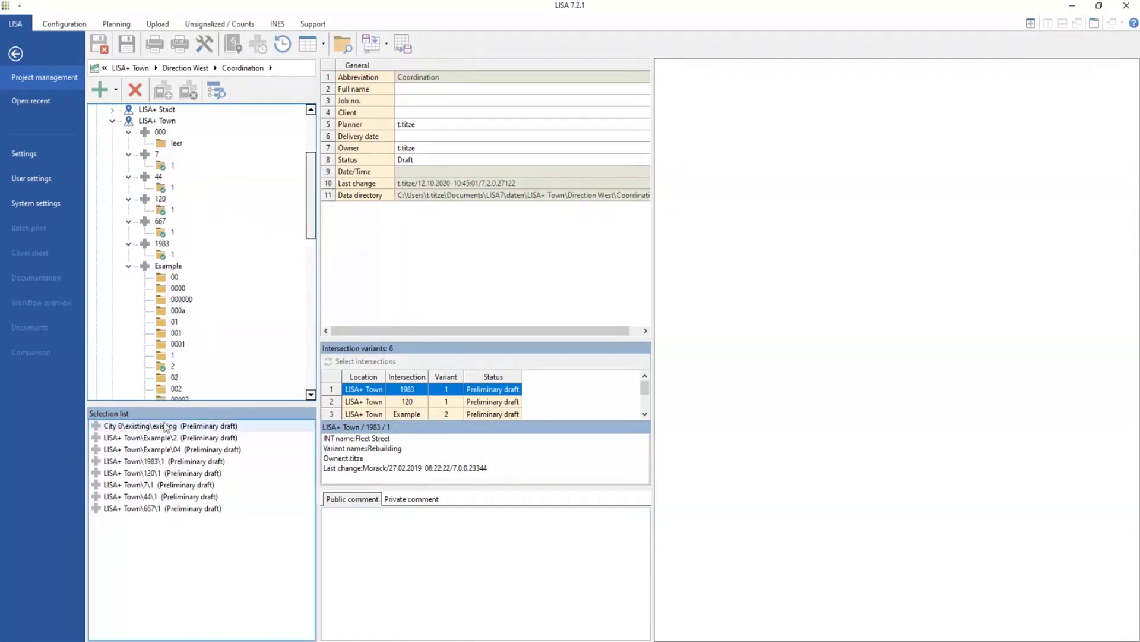
Add Direction West's Coordination variant to the selection list again and leave project management.
scroll(208, 299, "down", 1)
scroll(207, 299, "down", 10)
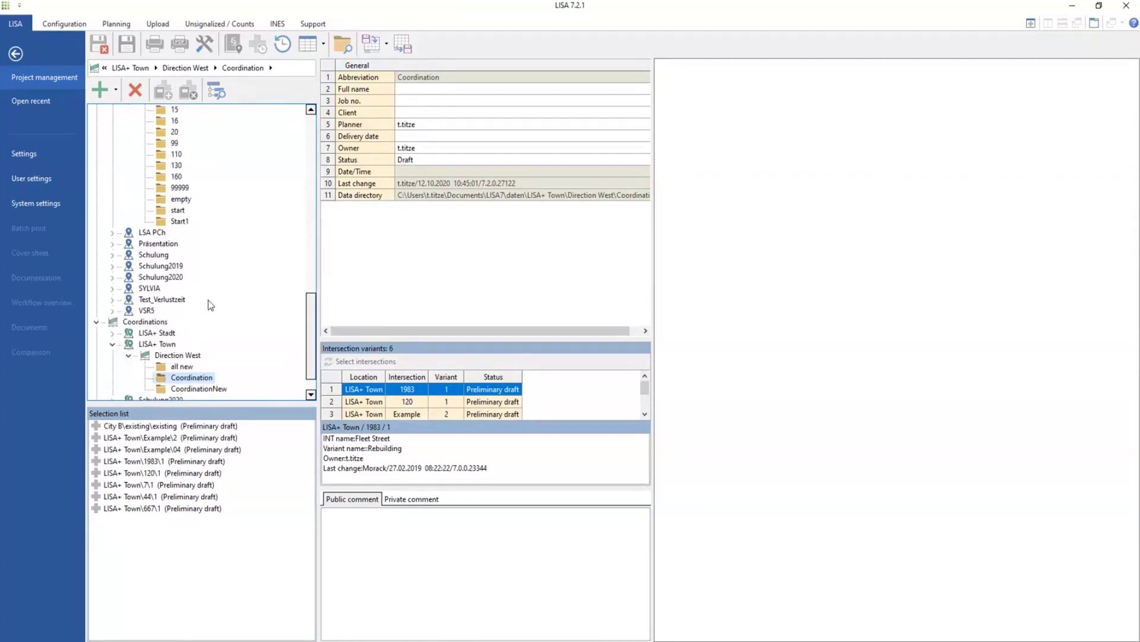
double_click(182, 379)
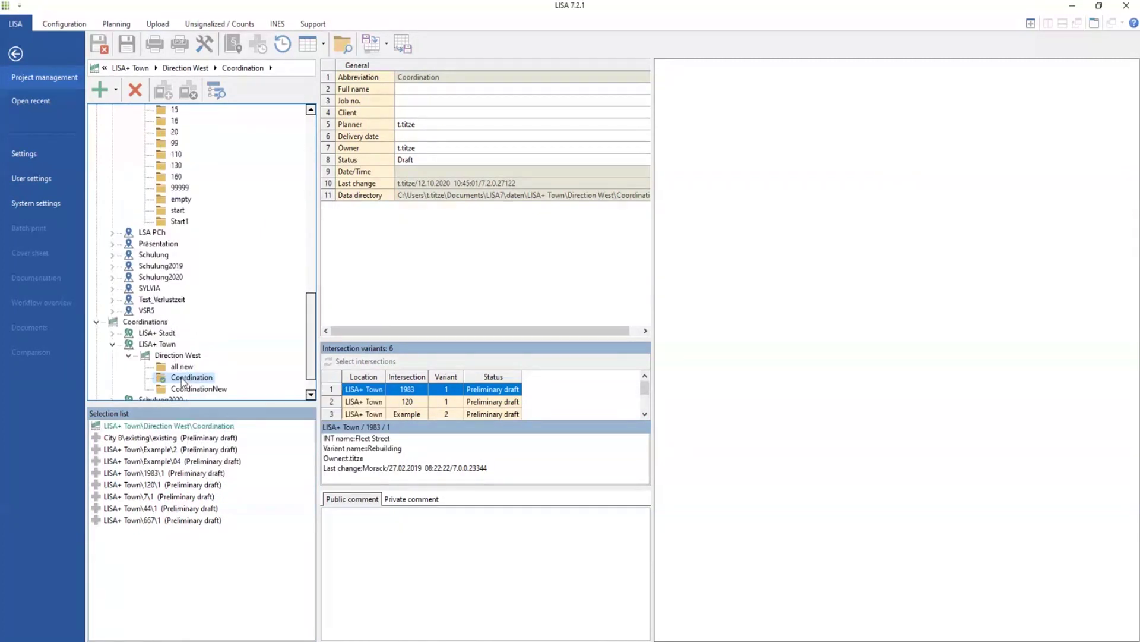
left_click(23, 56)
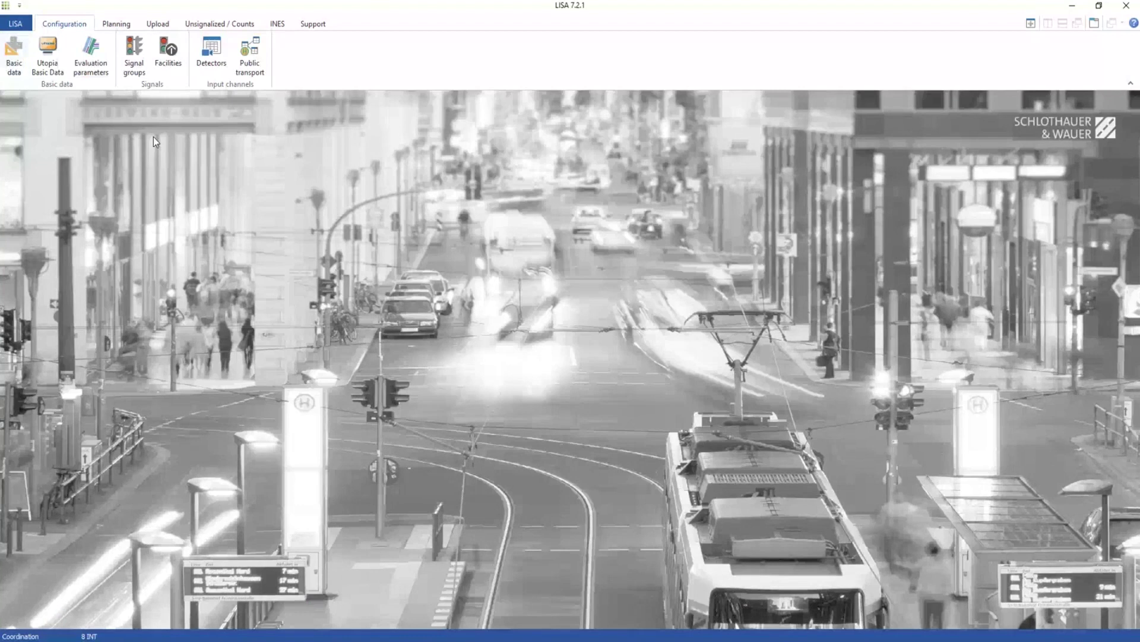
Look through the intersections available for signal timing plans and choose LISA+ Town intersection 1983.
left_click(116, 26)
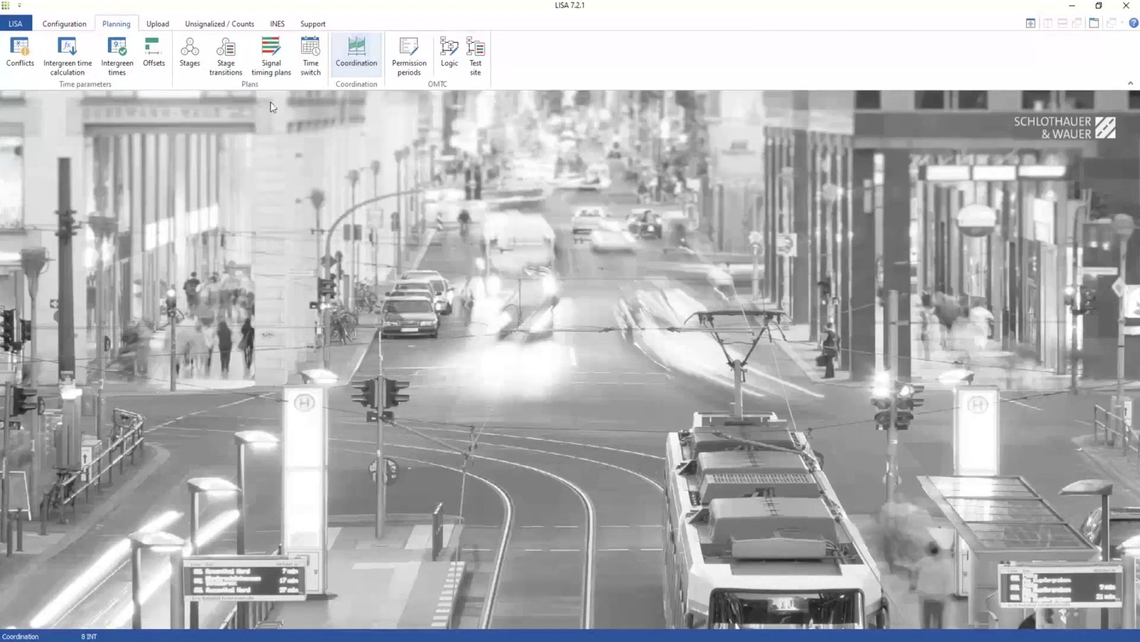
left_click(267, 60)
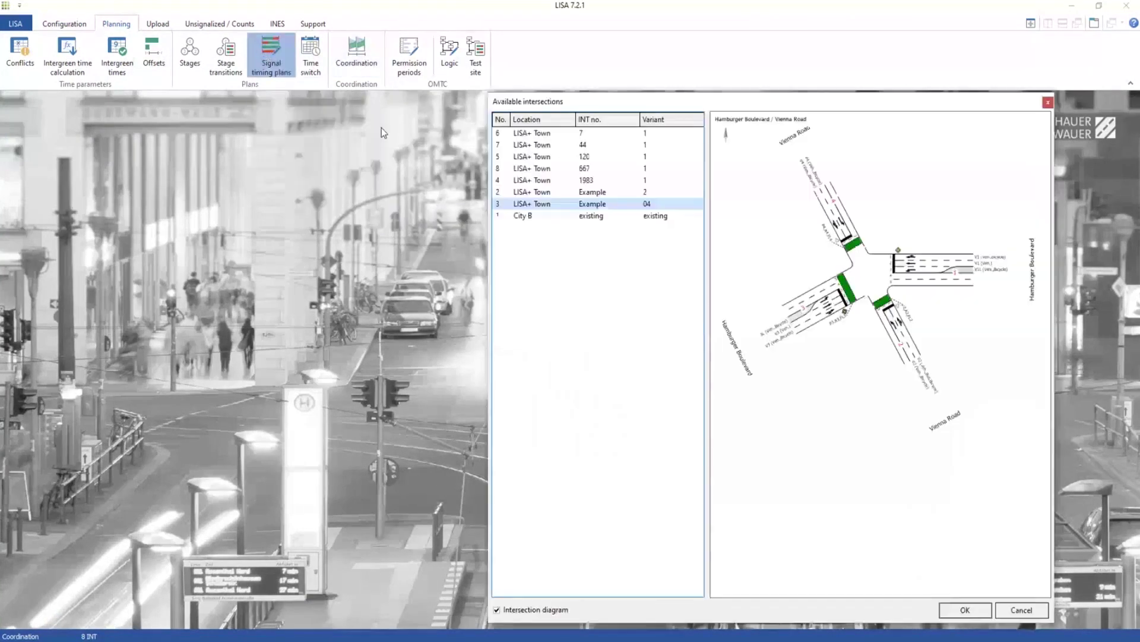
double_click(601, 181)
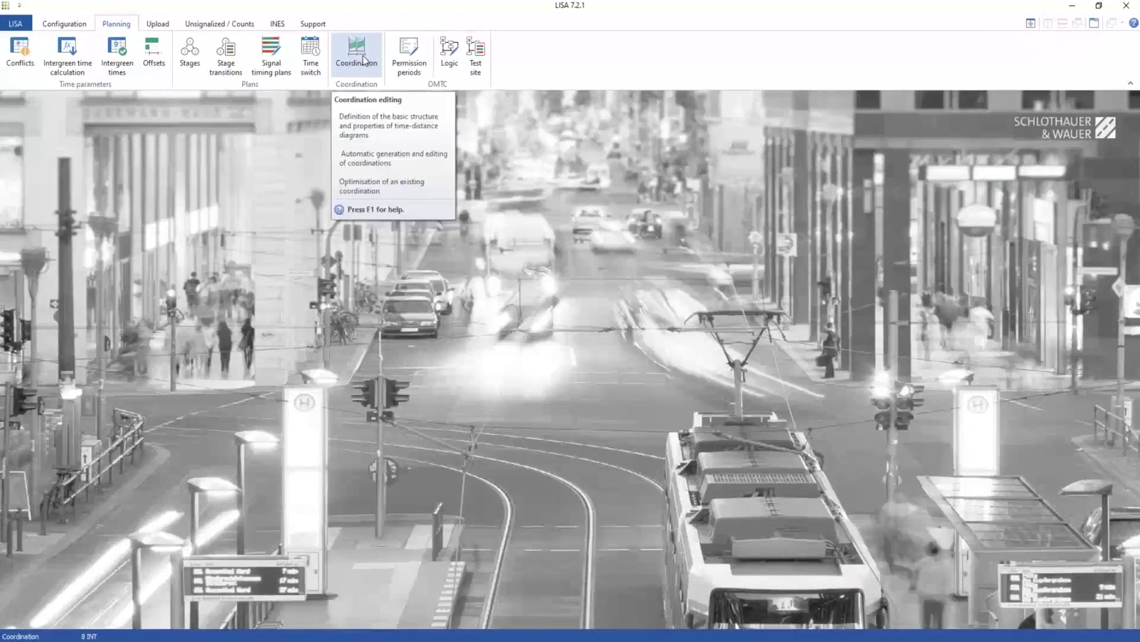
Open the coordination editor, maximize its window and show the lower part of the time-distance diagram.
left_click(365, 60)
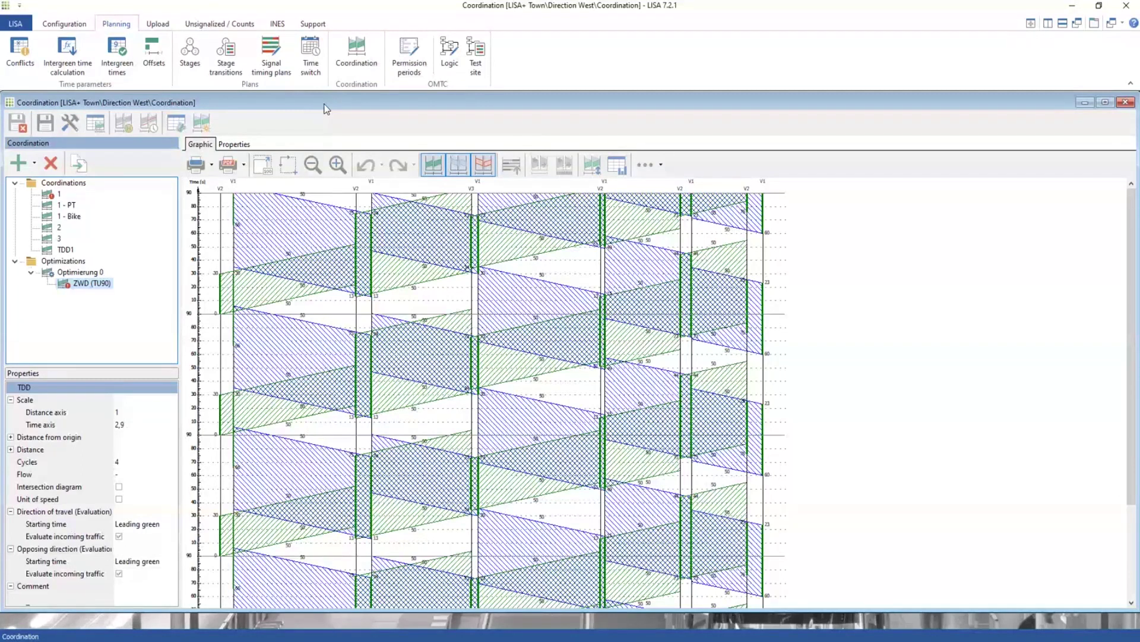
double_click(324, 108)
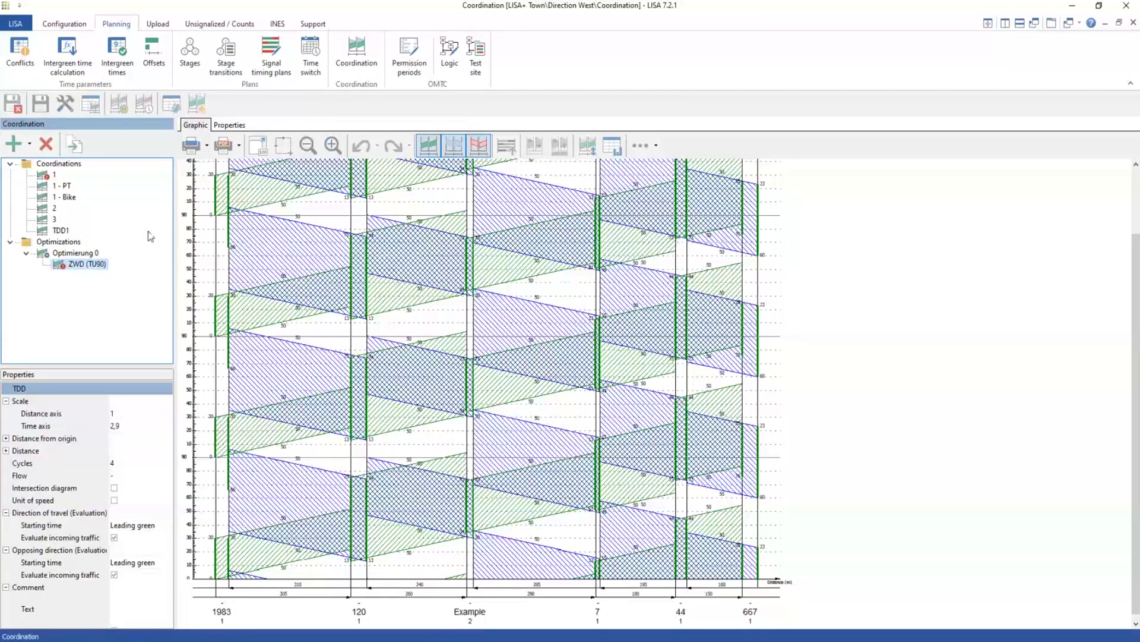
scroll(226, 267, "down", 1)
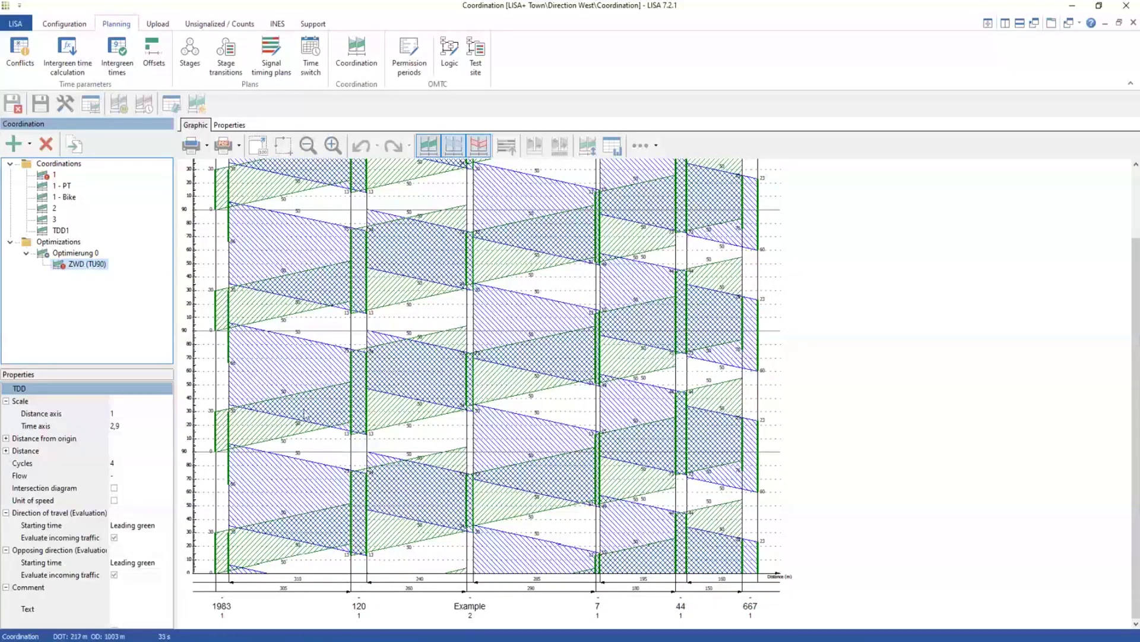
Inspect intersections 1983 and 120 in the time-distance diagram, including the move and signal group settings of intersection 1983.
left_click(230, 432)
left_click(359, 386)
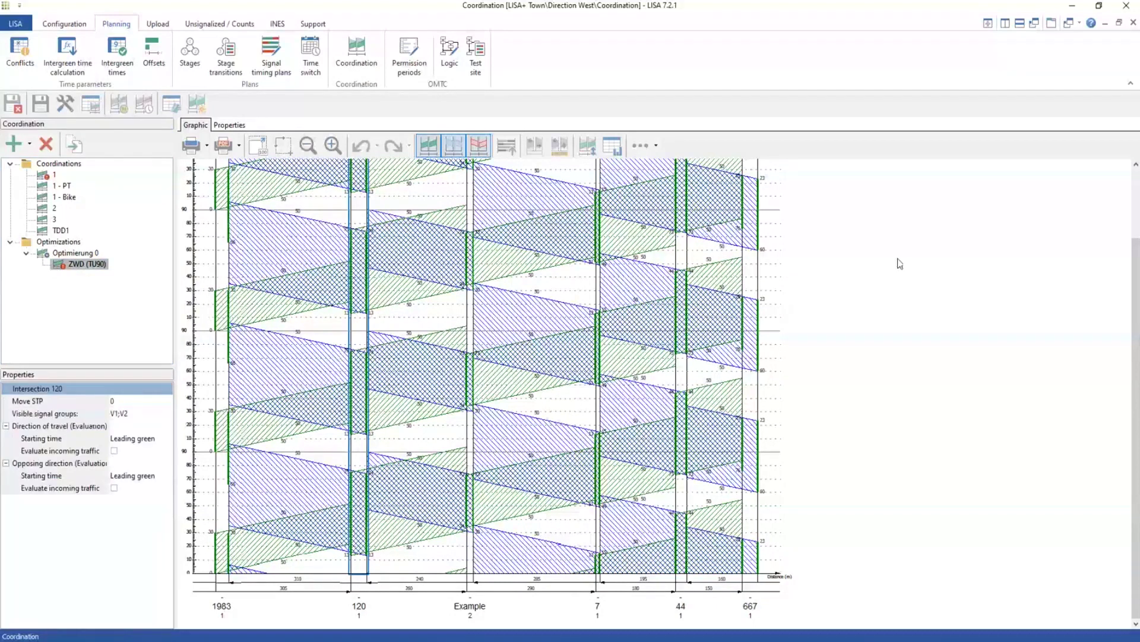
left_click(901, 264)
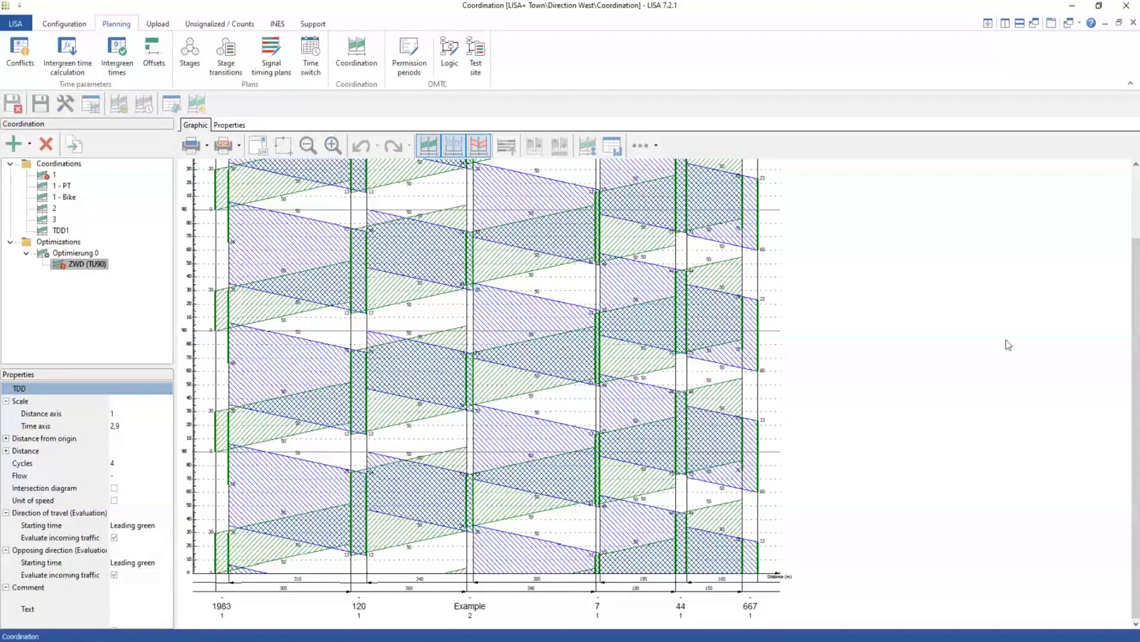
double_click(226, 258)
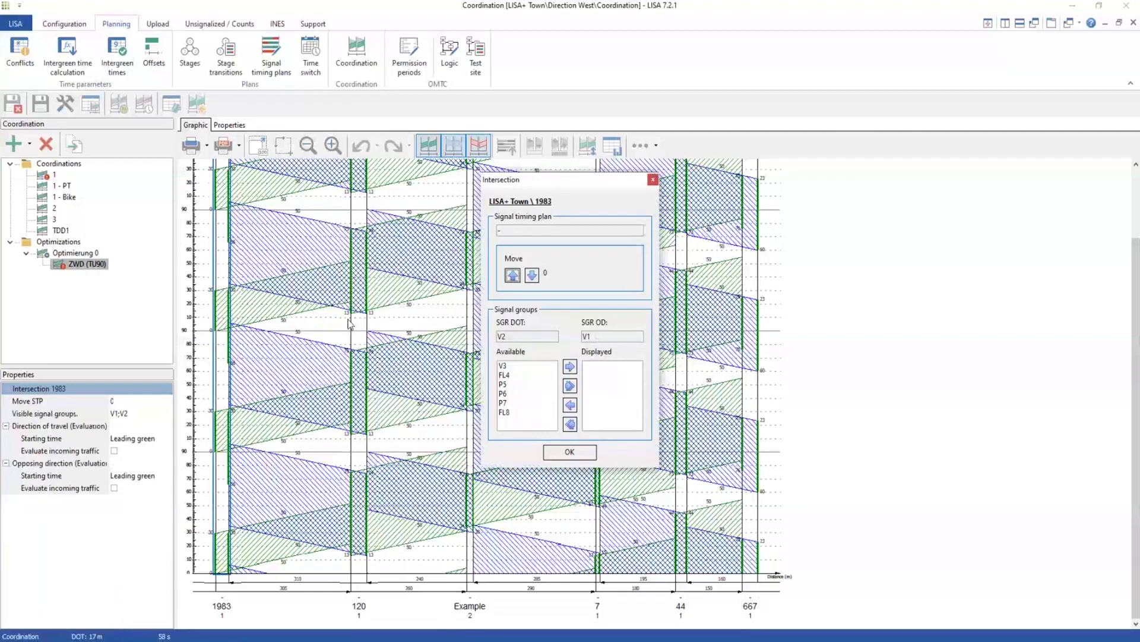
left_click(652, 181)
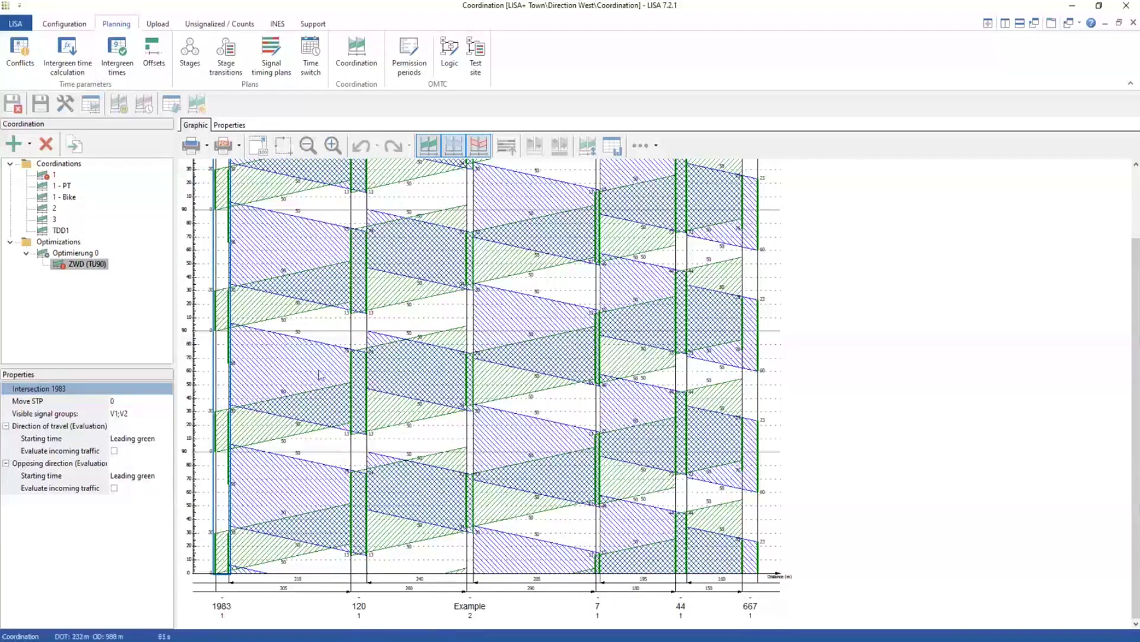
left_click(241, 315)
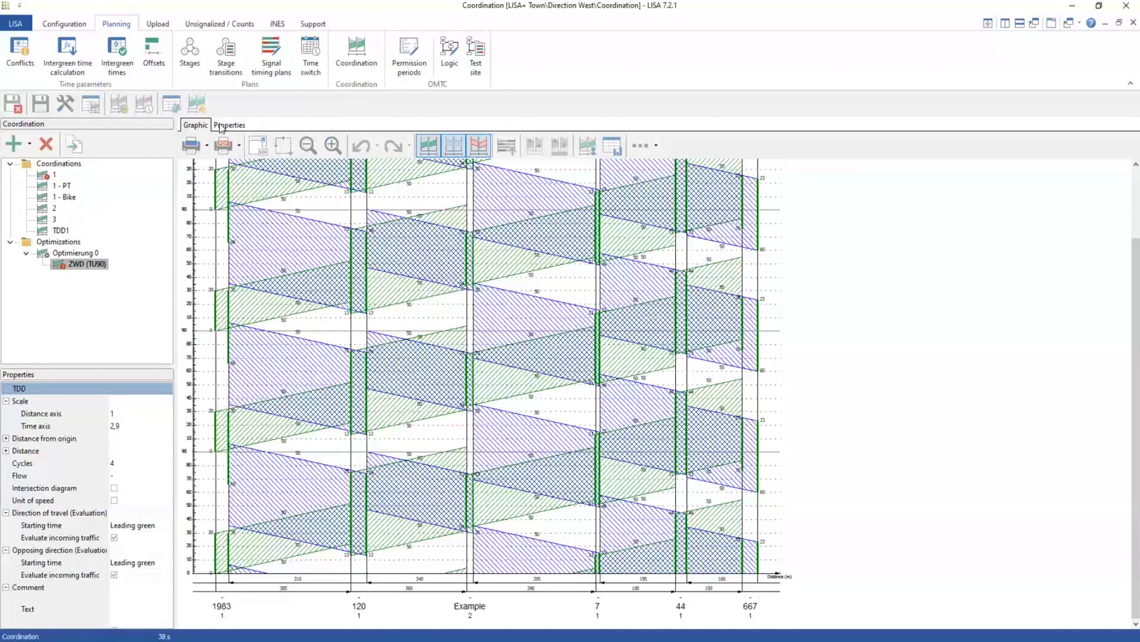
Enable the display of the green bands for the direction of travel and the opposing direction in the ZWD (TU90) settings.
left_click(64, 104)
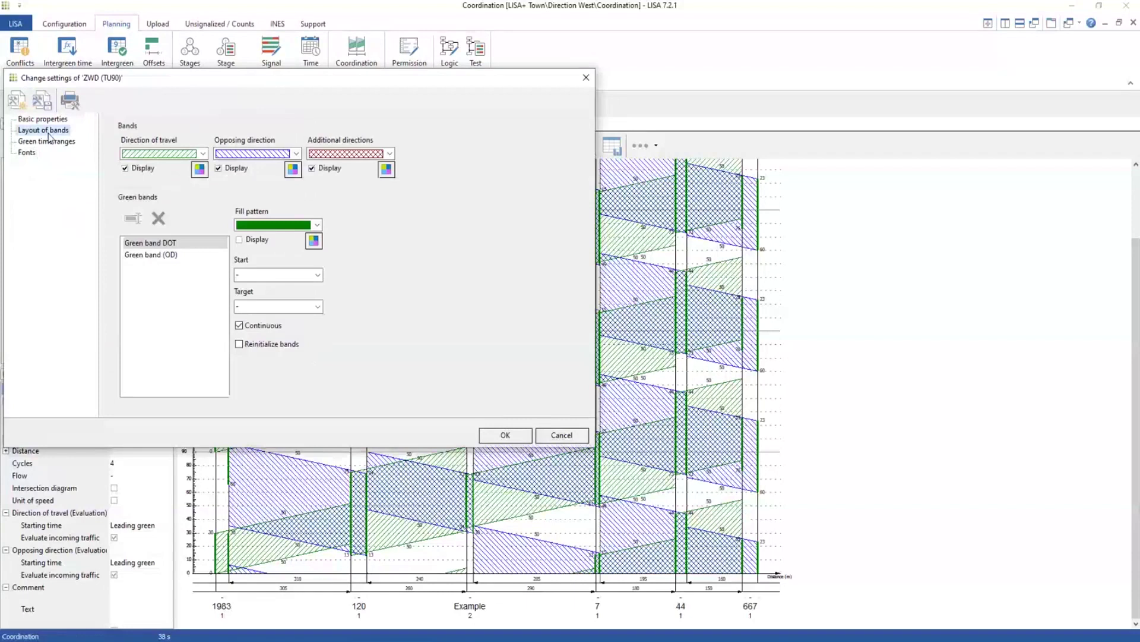
left_click(240, 240)
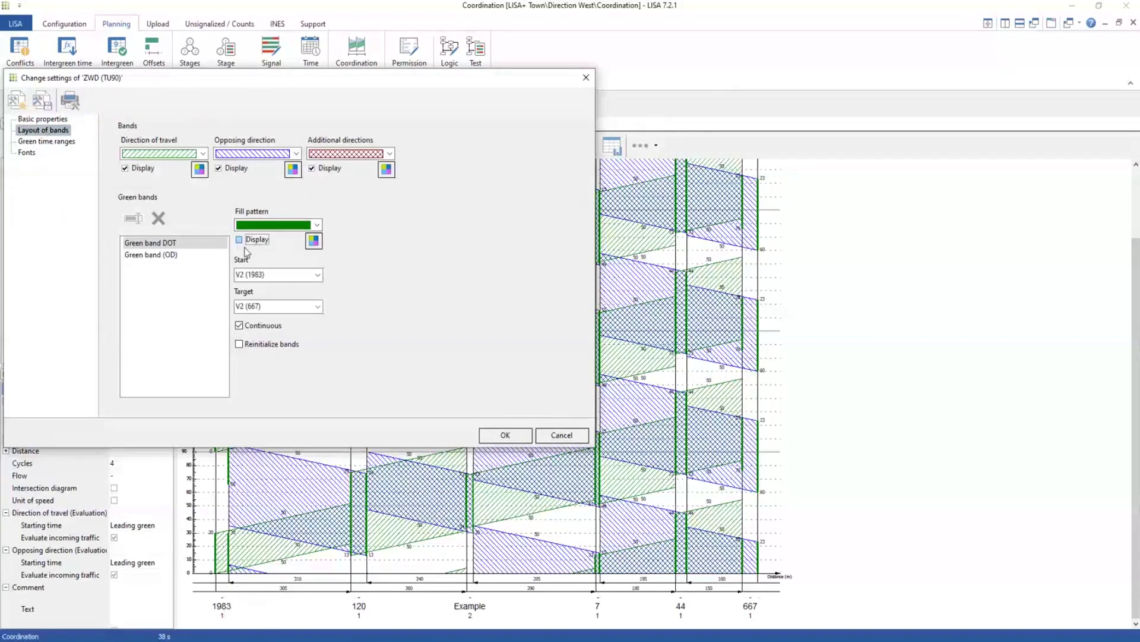
left_click(151, 254)
left_click(239, 240)
left_click(505, 435)
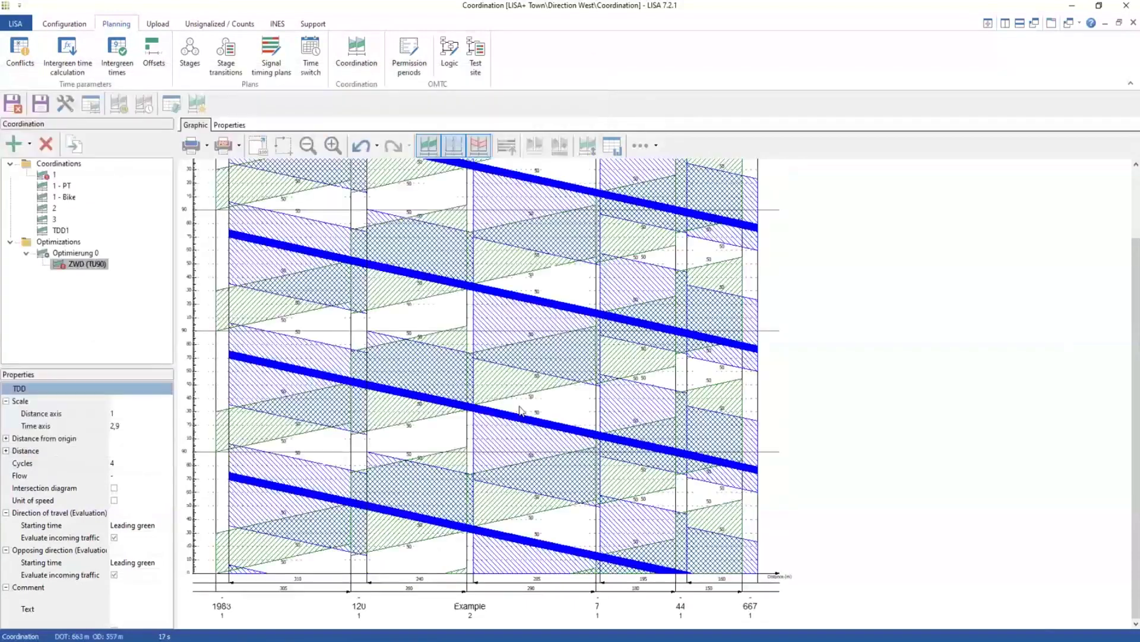
Move the signal timing plan of intersection 1983 by -13 in the time-distance diagram.
left_click(226, 266)
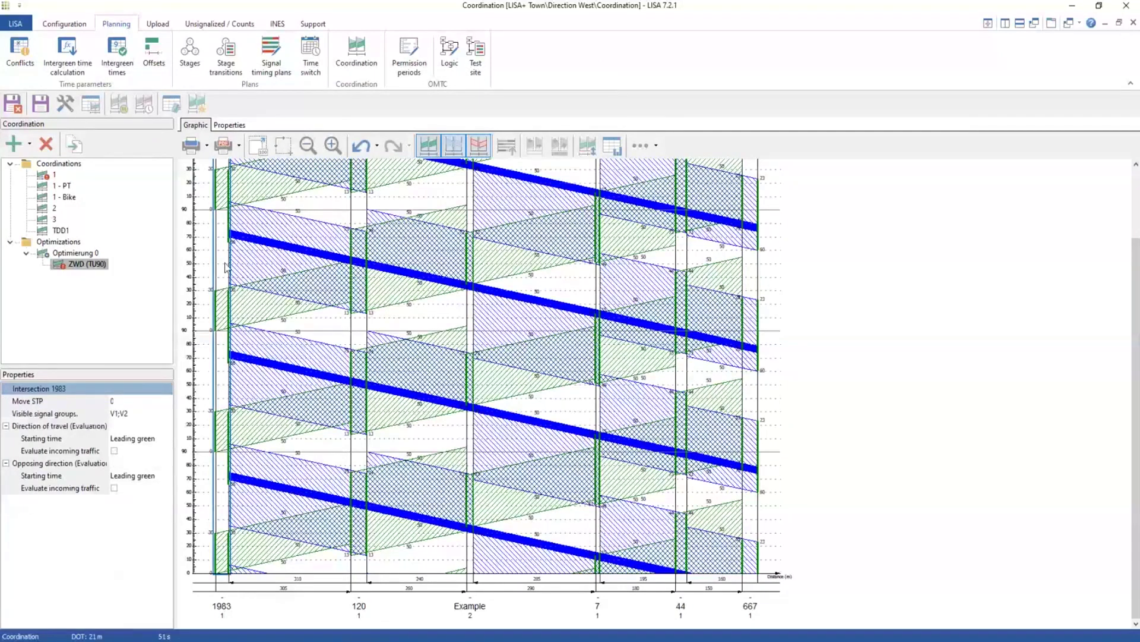
double_click(226, 266)
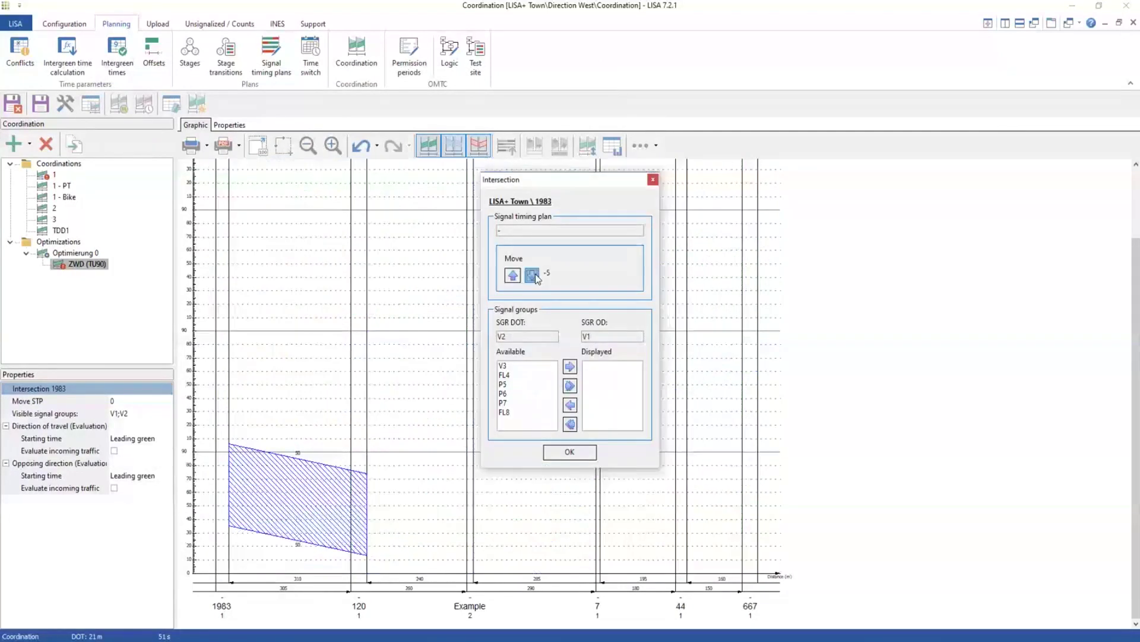
left_click(533, 275)
left_click(533, 275)
left_click(533, 275)
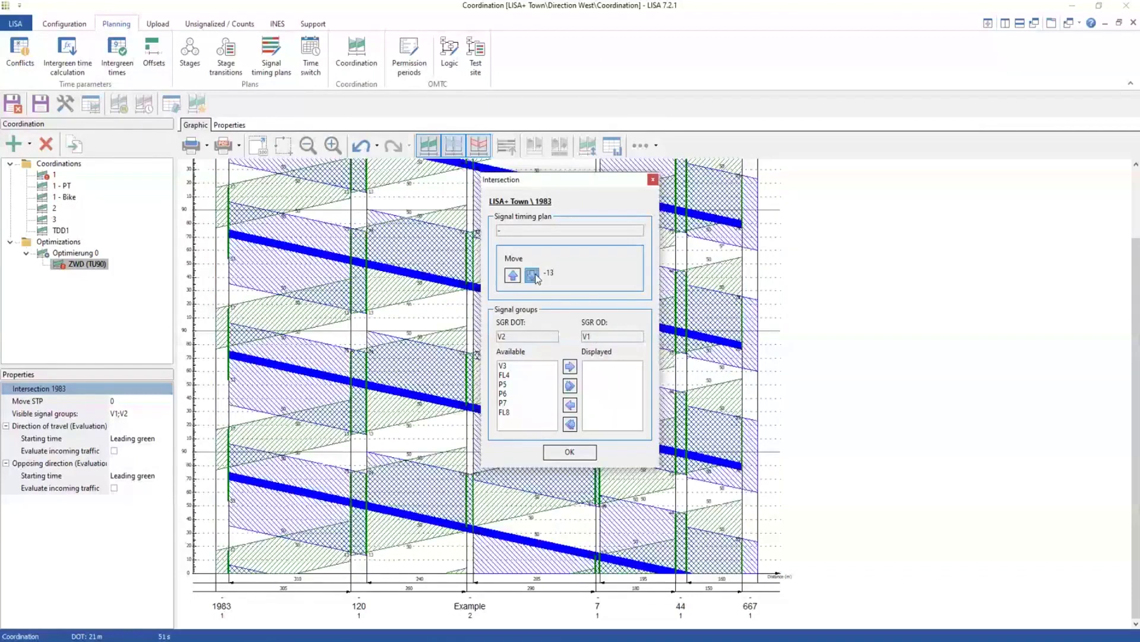
left_click(652, 180)
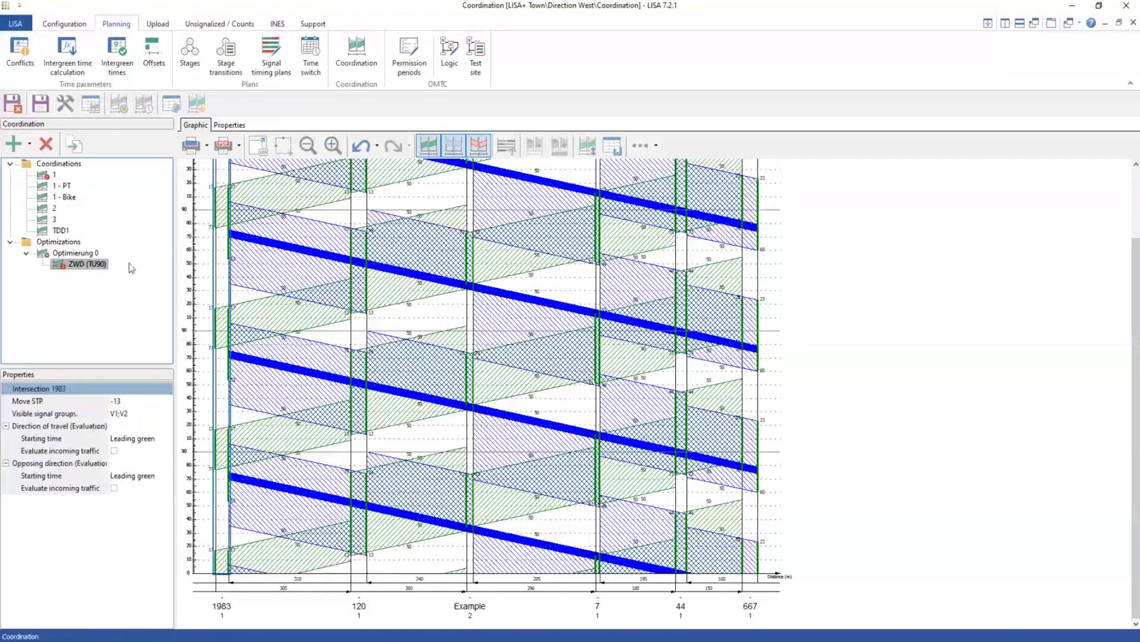
Display the continuous Green band DOT from V2 (1983) to V2 (667) in the time-distance diagram.
left_click(65, 104)
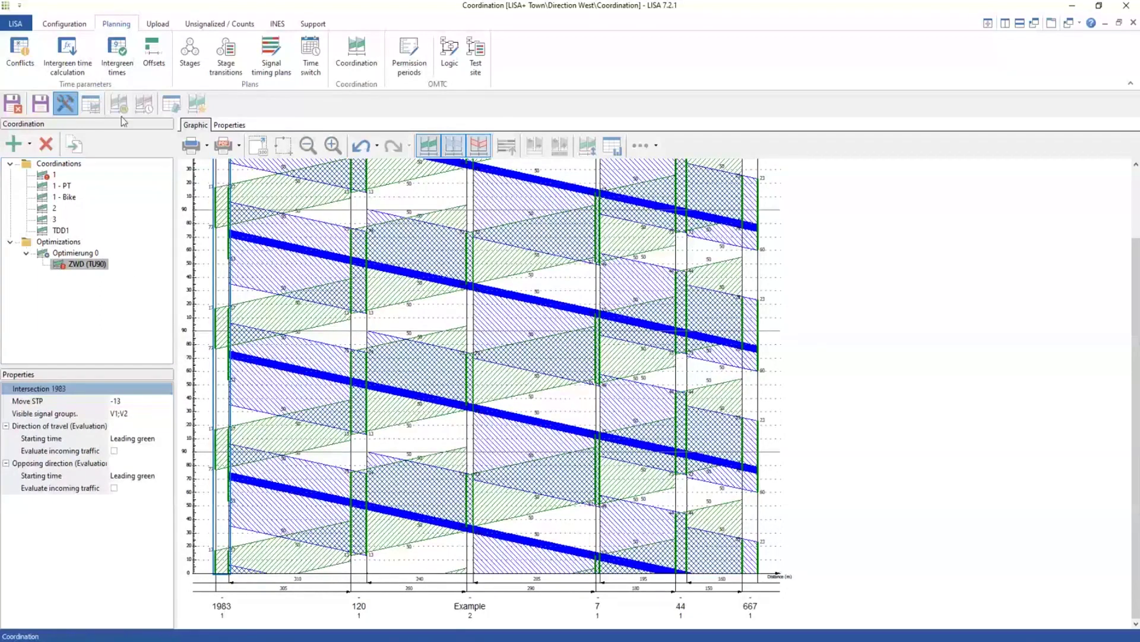
left_click(165, 243)
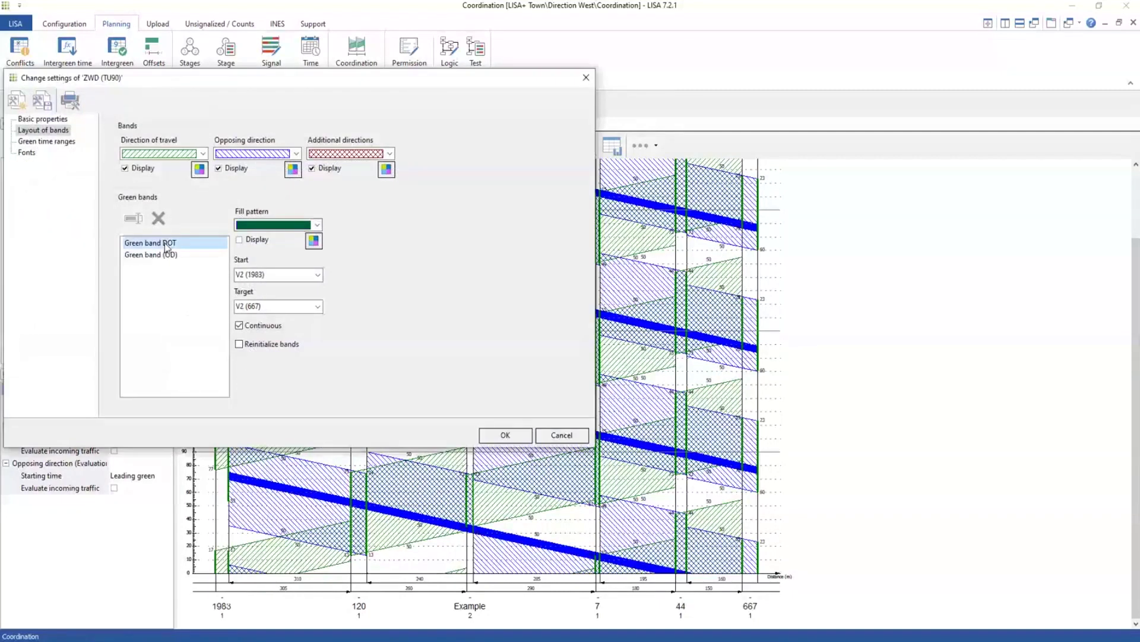
left_click(505, 435)
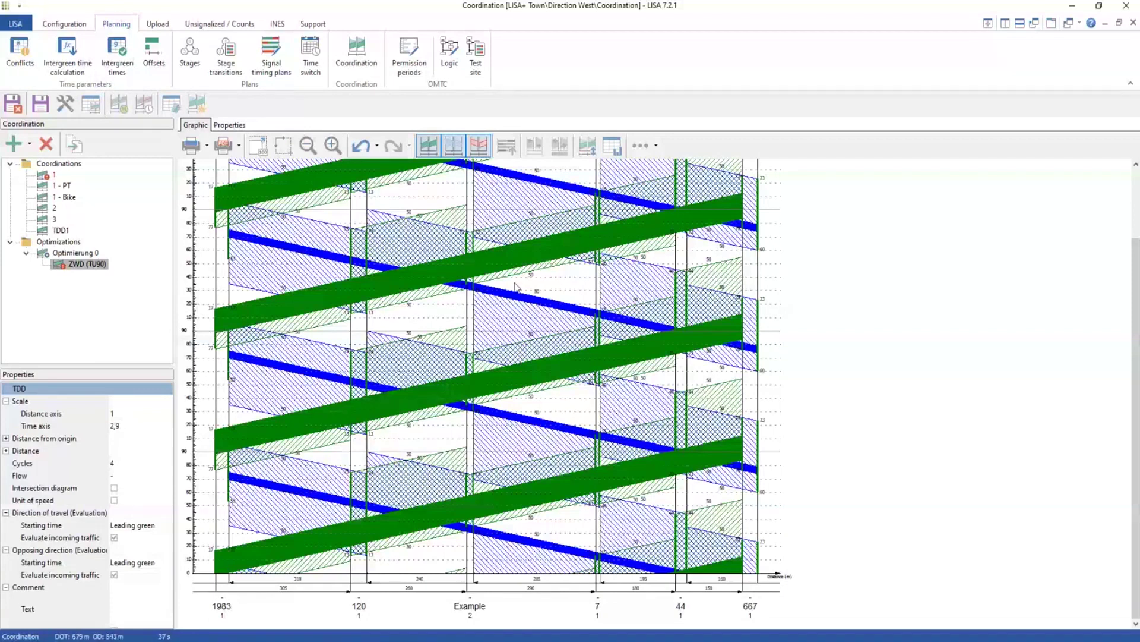
Set the move of intersection 1983's signal timing plan to -11 in the time-distance diagram.
left_click(605, 146)
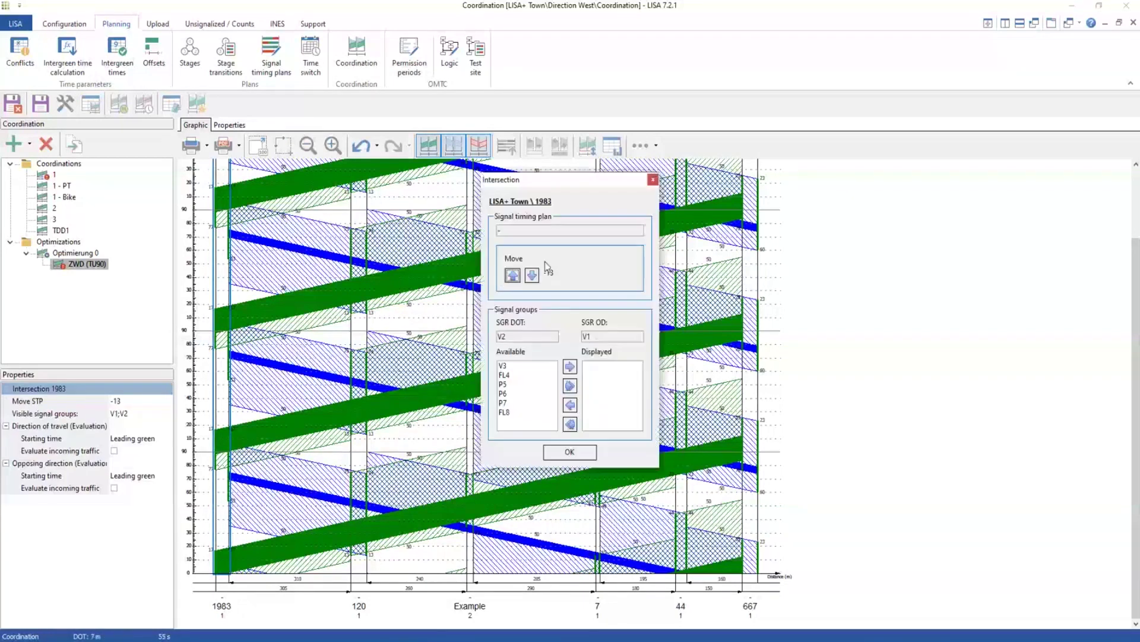
left_click(513, 275)
left_click(512, 275)
left_click_drag(533, 188, 993, 179)
left_click(1106, 175)
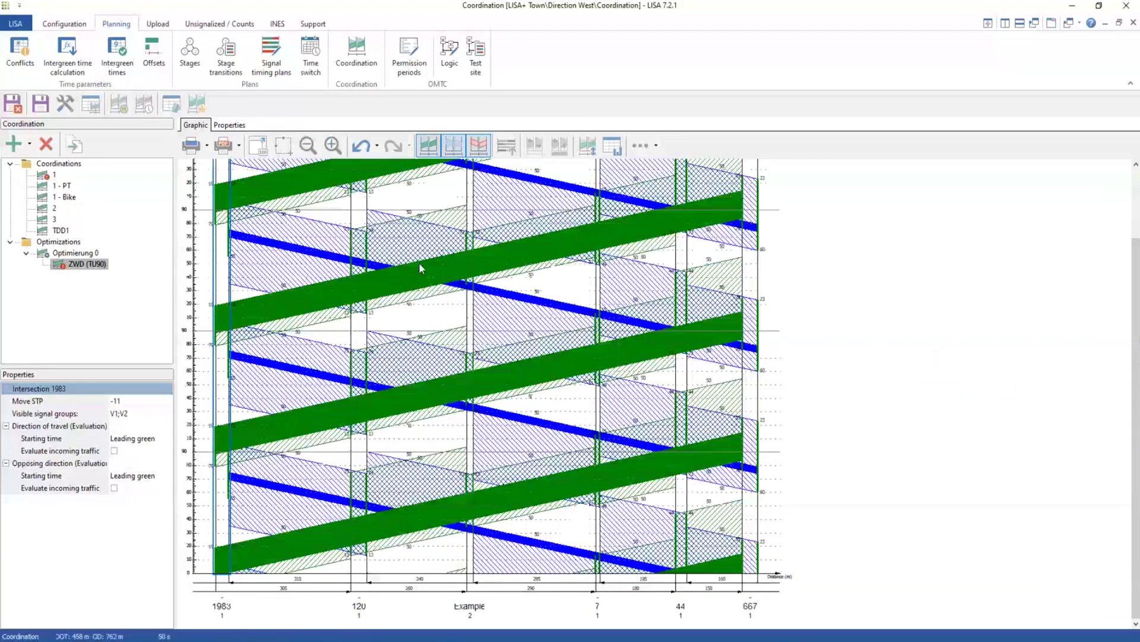
left_click(419, 261)
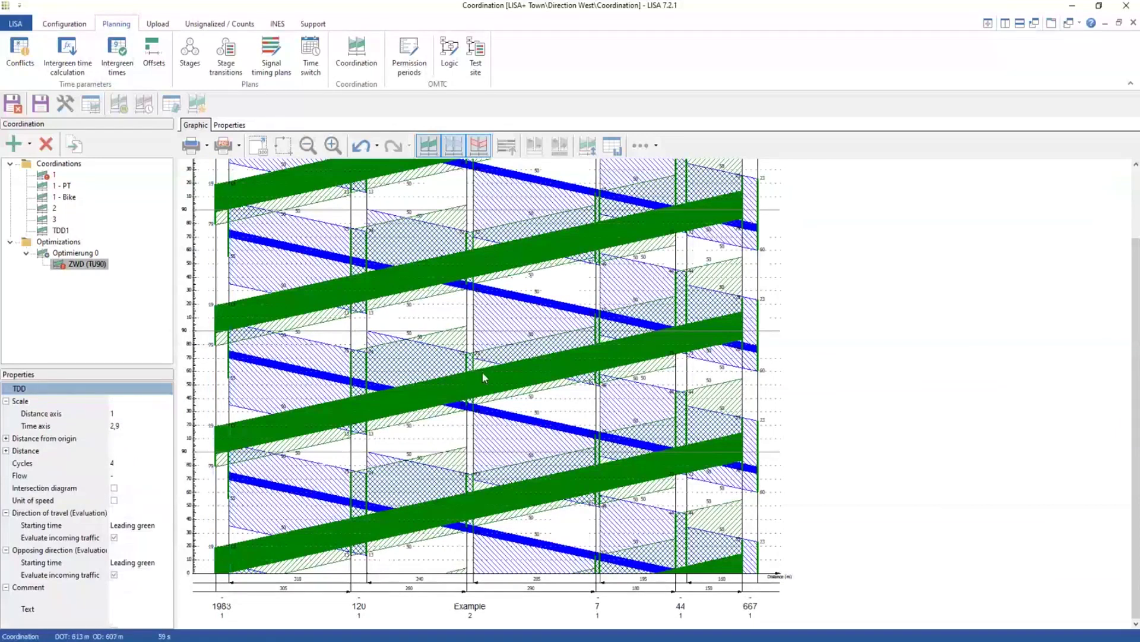
Open the settings of intersection 120 and place the dialog beside the time-distance diagram.
left_click(360, 338)
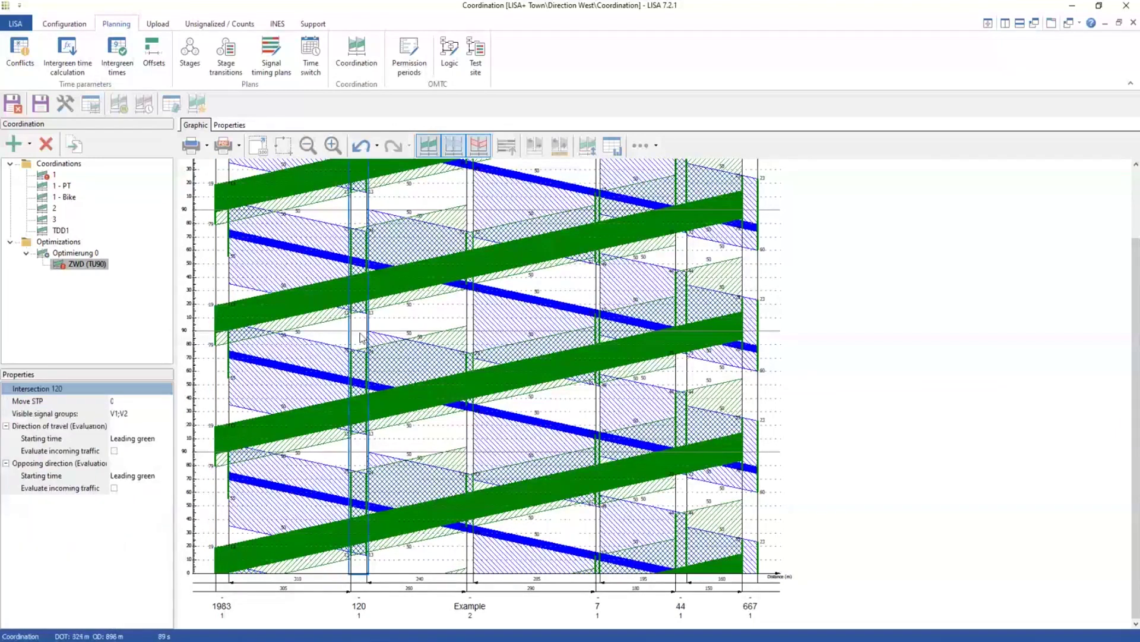
double_click(360, 337)
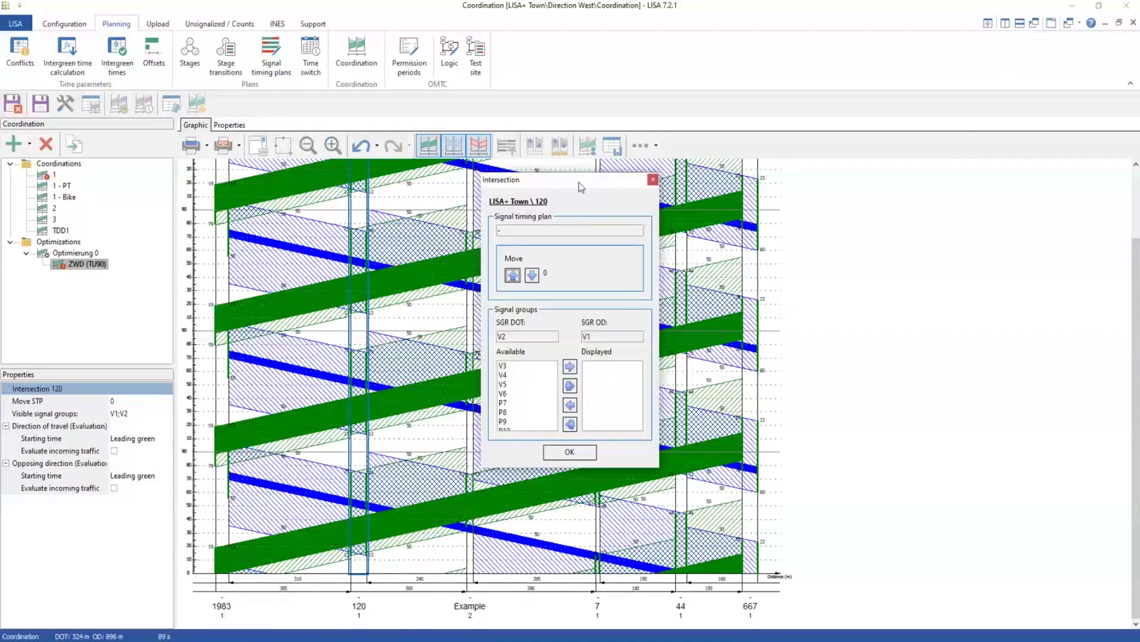
left_click_drag(581, 187, 920, 112)
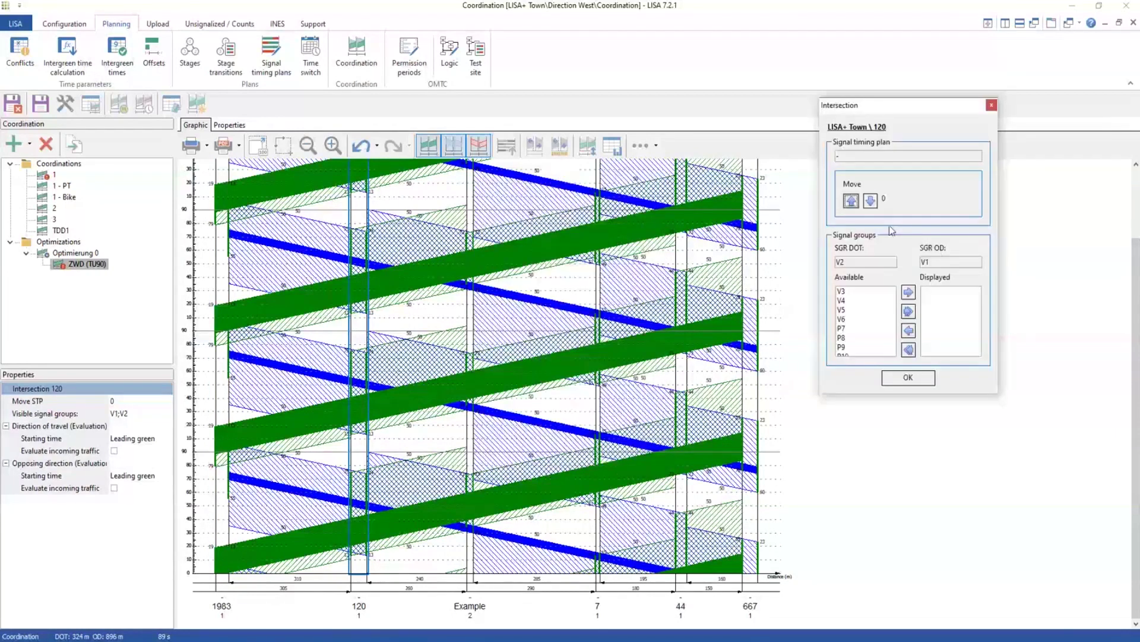
Try shifting the signal timing plan of intersection 120 upwards in time to a move of 46.
left_click(851, 201)
left_click(851, 201)
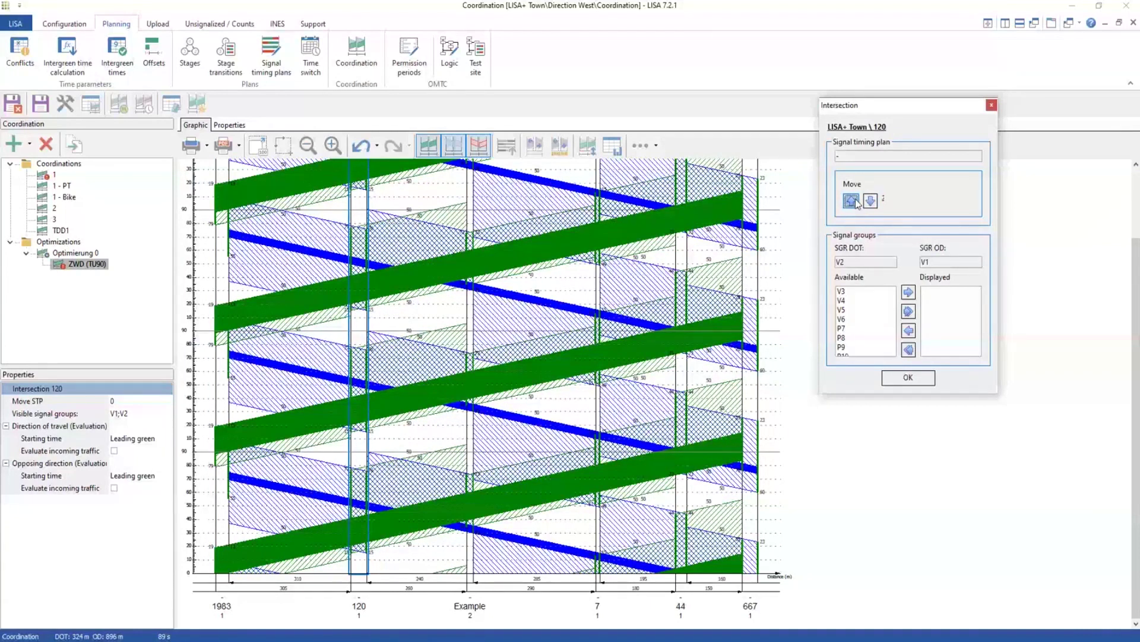
left_click(852, 201)
left_click(852, 200)
left_click(852, 202)
left_click(851, 201)
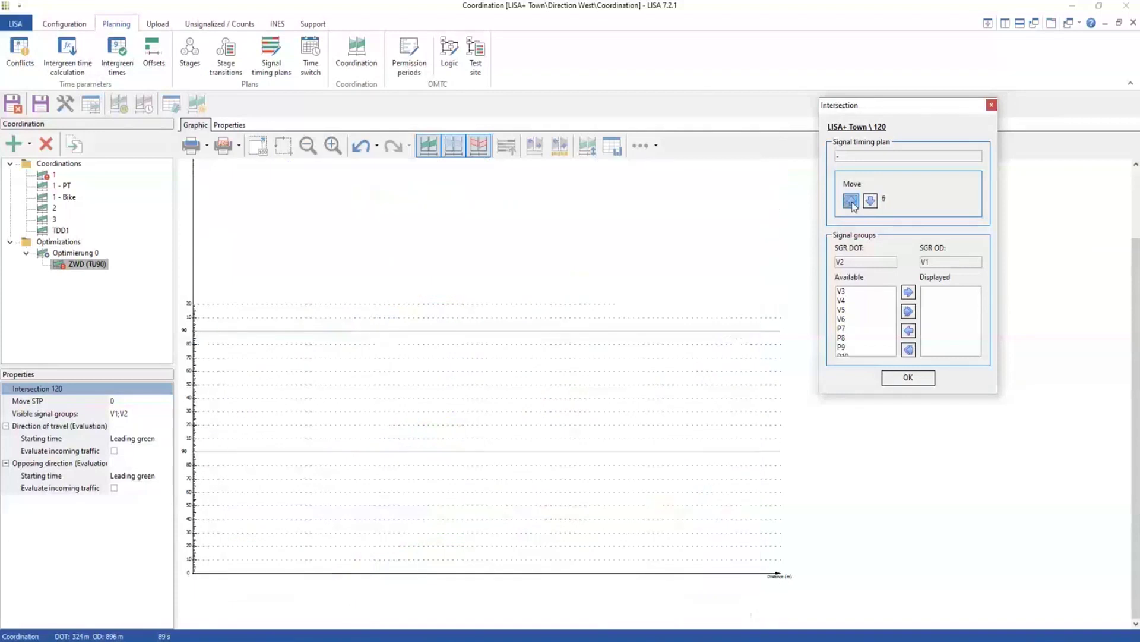
left_click(852, 200)
left_click(852, 201)
left_click(852, 201)
left_click(852, 201)
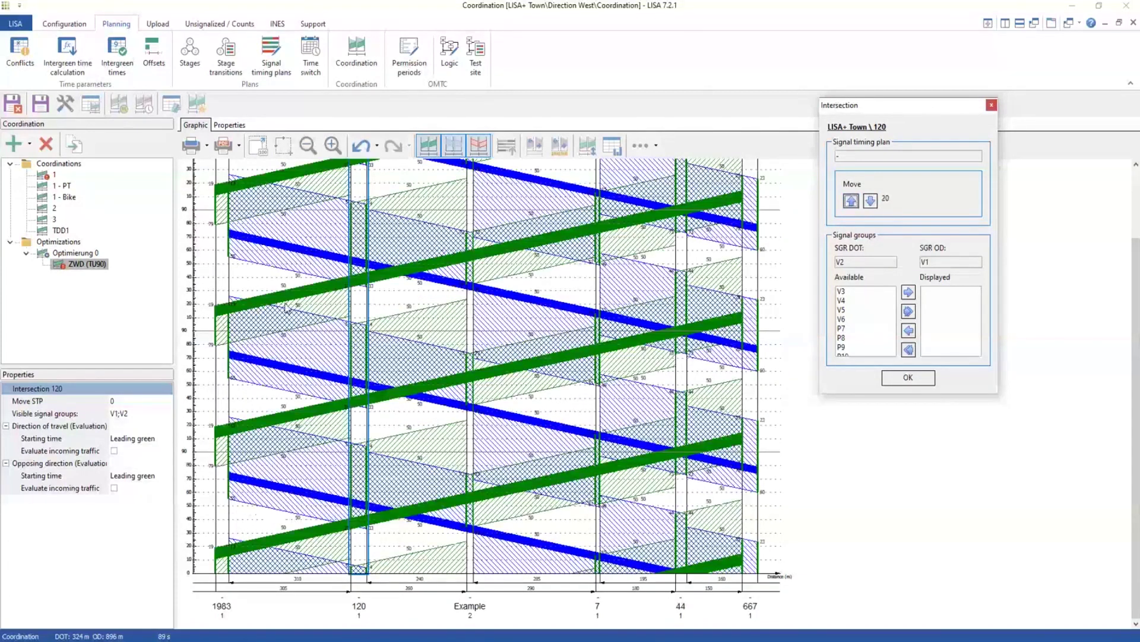
left_click(853, 203)
left_click(855, 203)
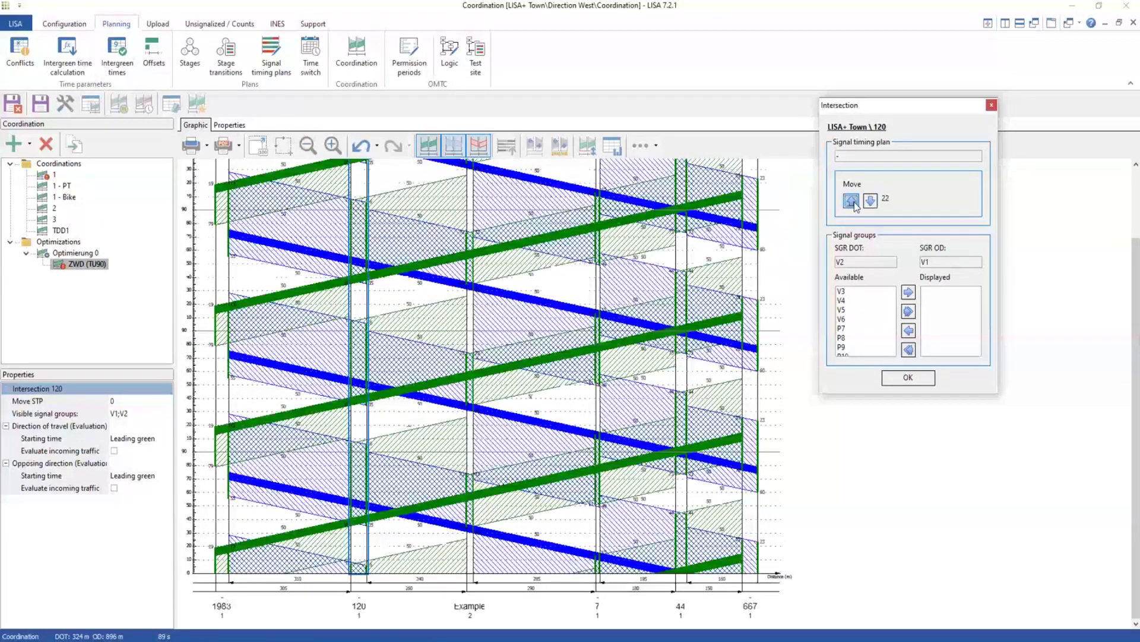
left_click(852, 201)
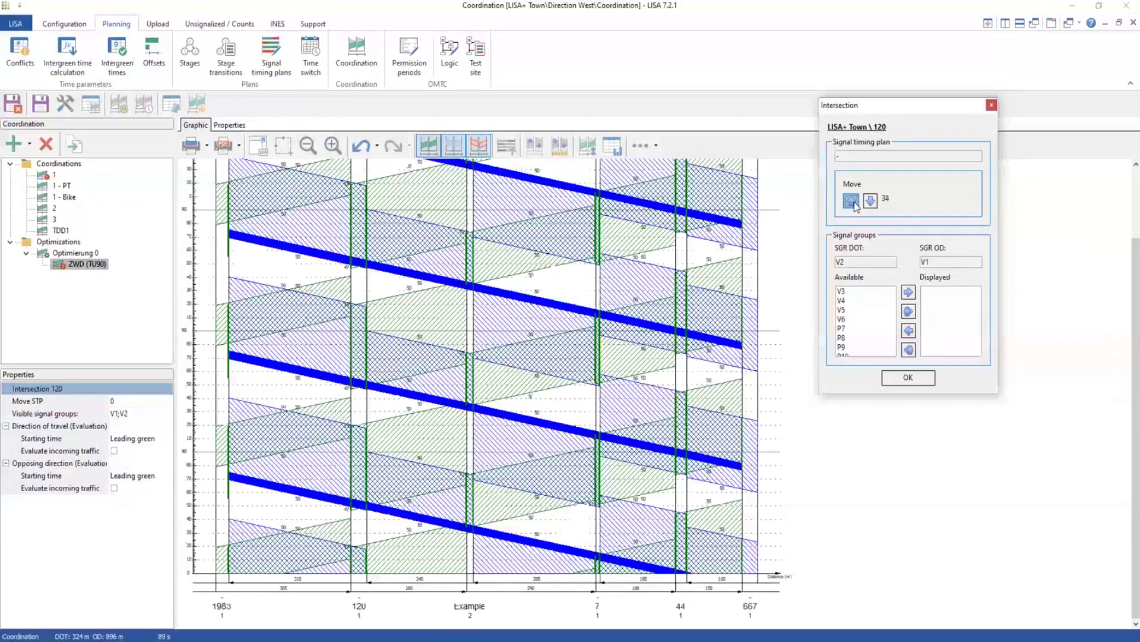
left_click(852, 201)
left_click(852, 201)
left_click(852, 201)
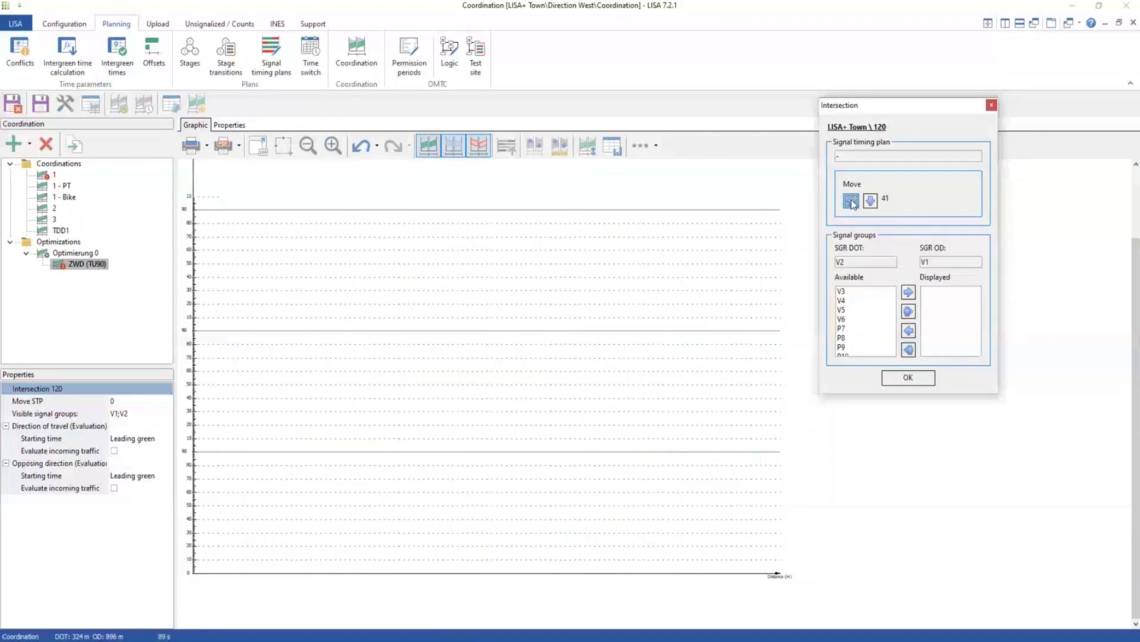
left_click(852, 200)
left_click(852, 201)
left_click(852, 201)
left_click(852, 201)
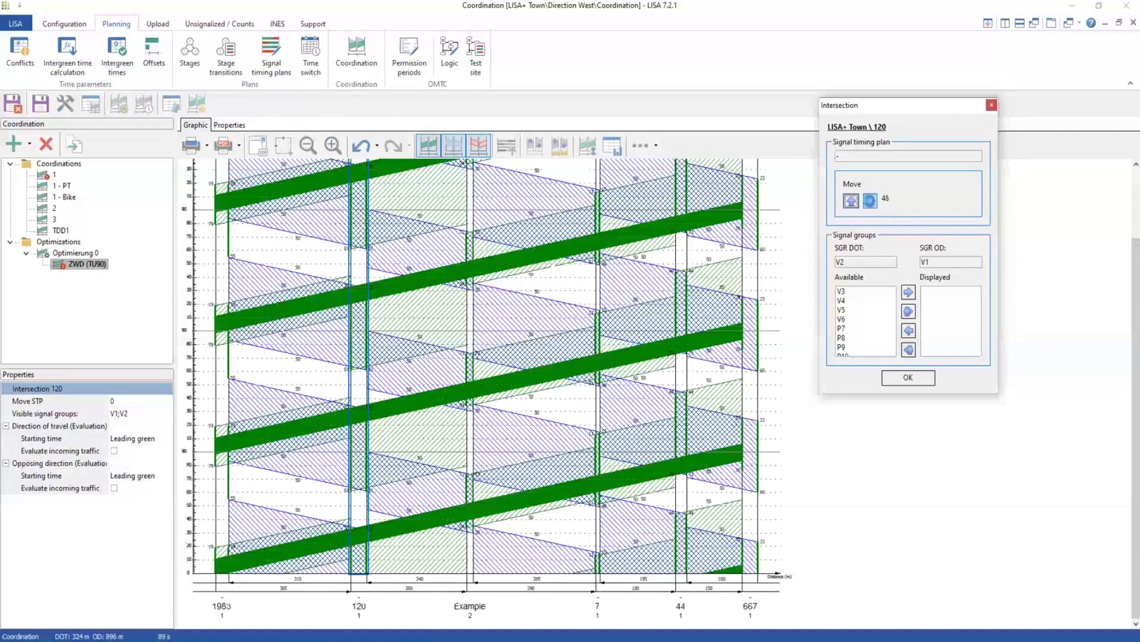
Shift the signal timing plan of intersection 120 back down to a move of -8 and accept it.
left_click(870, 201)
left_click(871, 201)
left_click(870, 200)
left_click(870, 201)
left_click(871, 200)
left_click(870, 201)
left_click(870, 200)
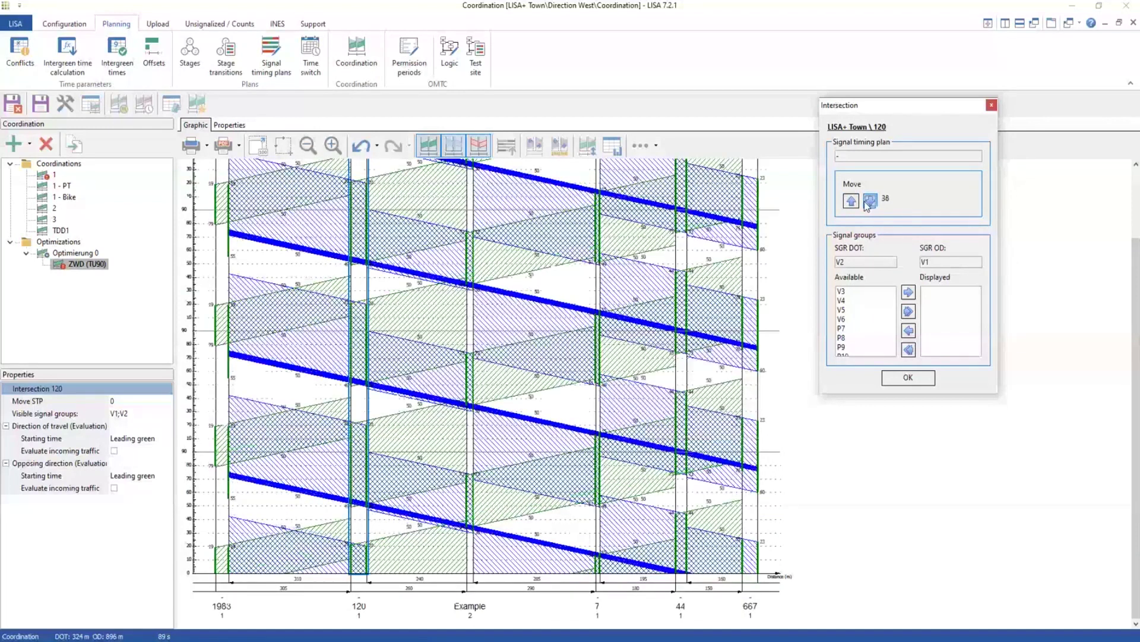
left_click(870, 201)
left_click(871, 201)
left_click(870, 201)
left_click(870, 201)
left_click(870, 200)
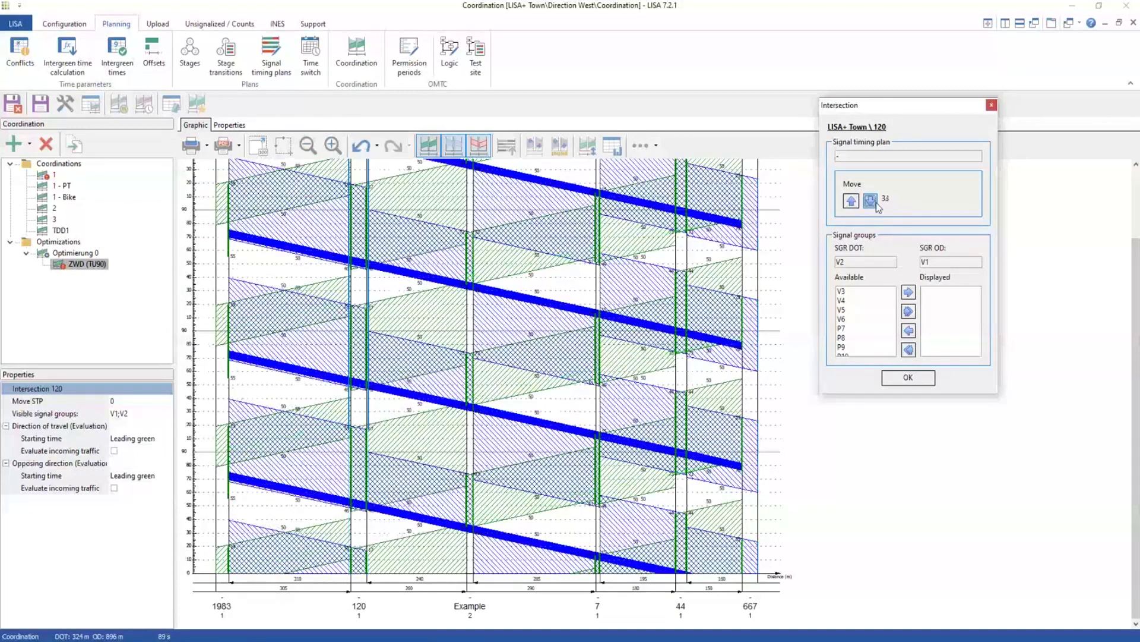
left_click(870, 201)
left_click(870, 200)
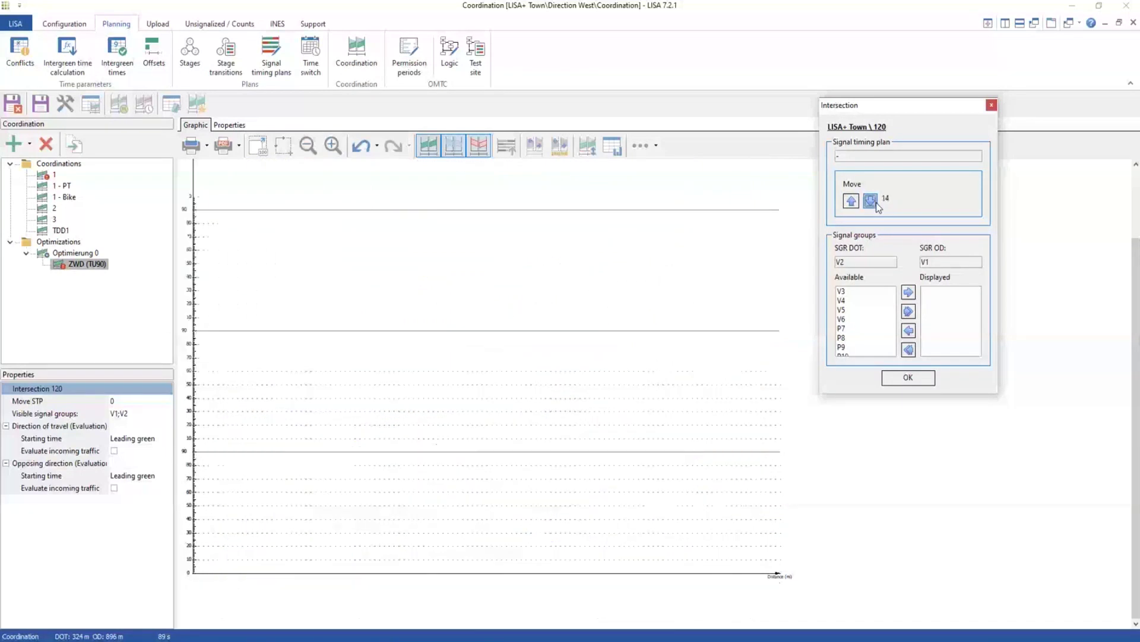
left_click(870, 200)
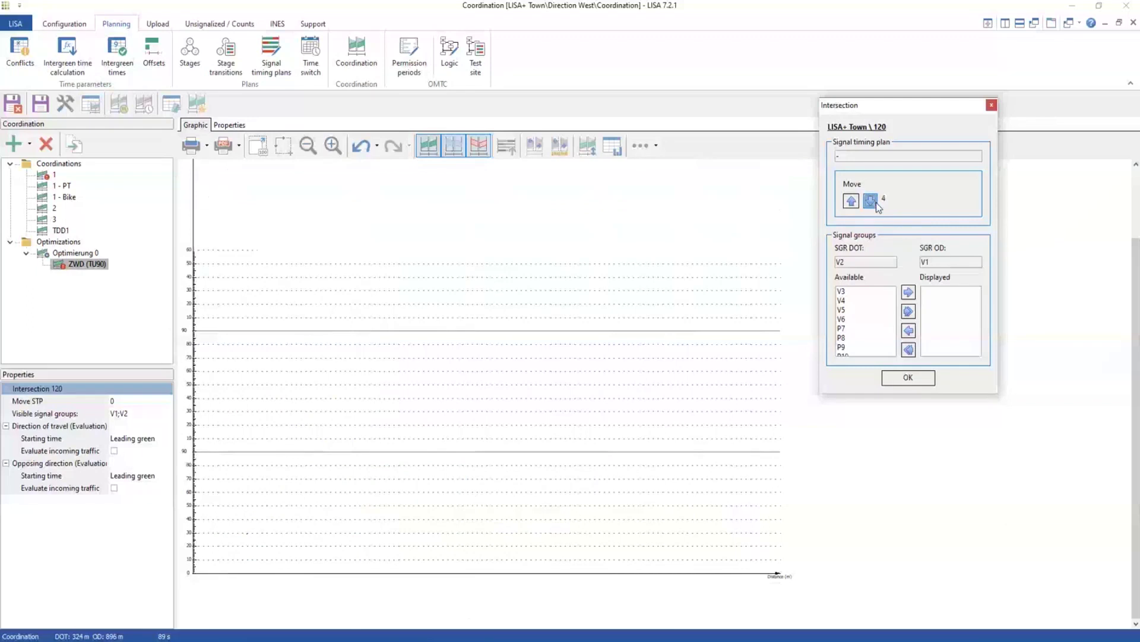
left_click(870, 201)
left_click(871, 201)
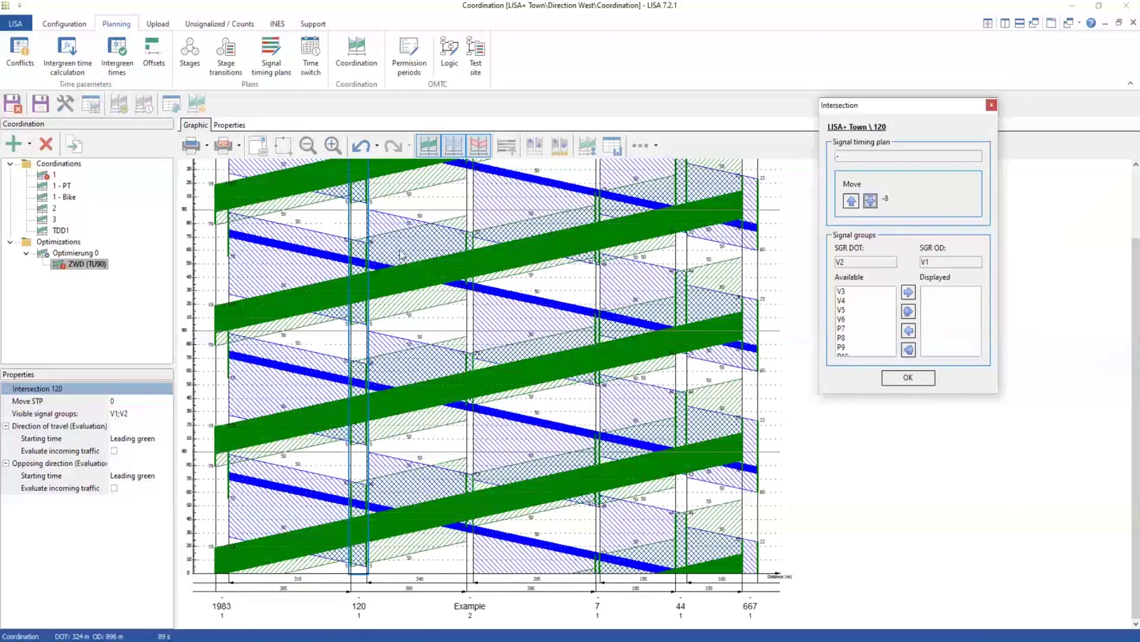
left_click(224, 249)
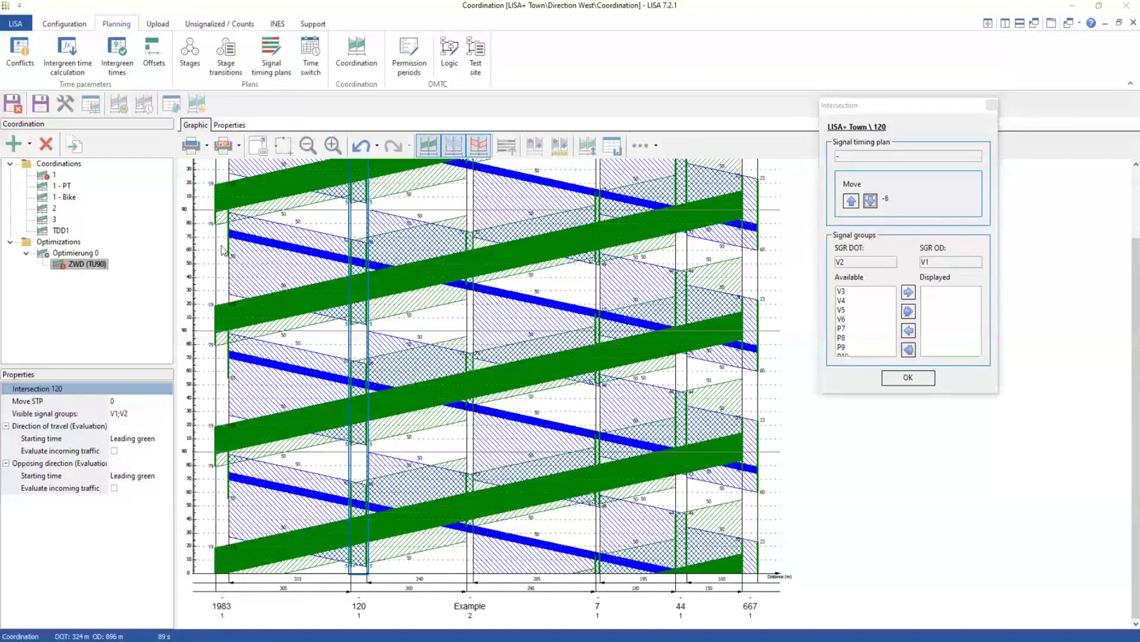
left_click(909, 377)
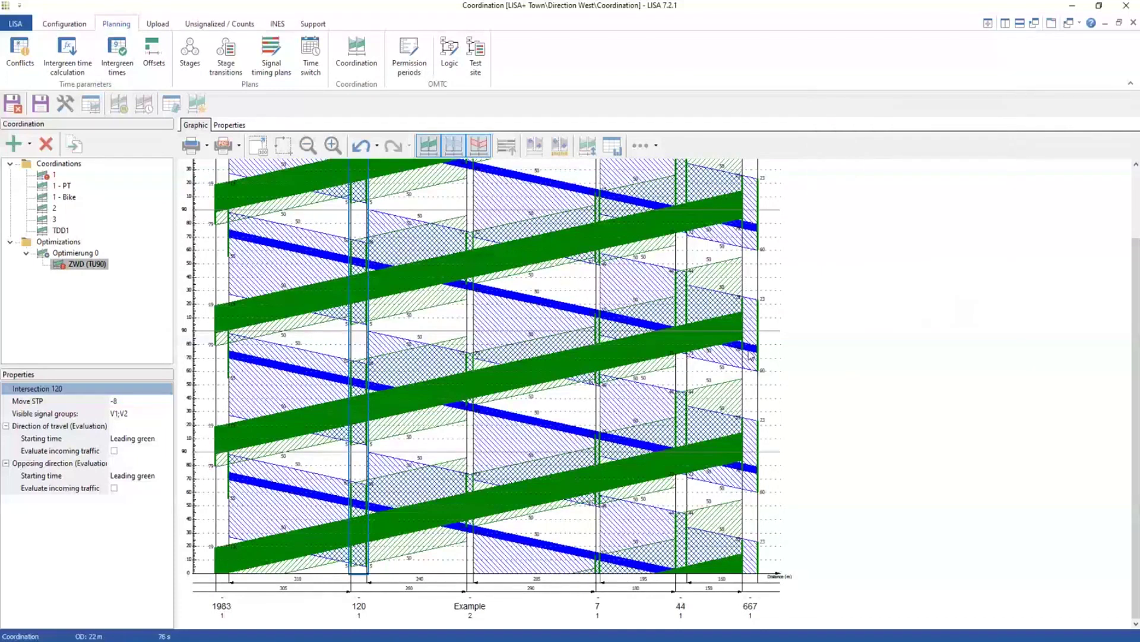
Shift the signal timing plan of intersection 667 down and back up to a move of -6, then close its settings.
double_click(752, 404)
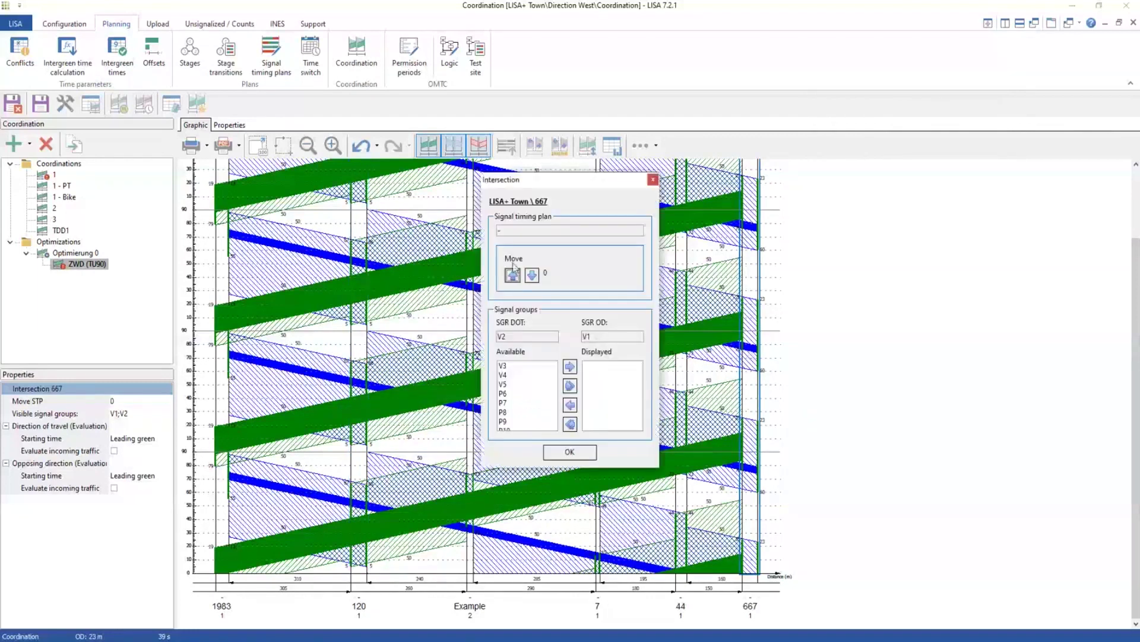
left_click(532, 275)
left_click(532, 275)
left_click(532, 275)
left_click(531, 275)
left_click(532, 275)
left_click(531, 275)
left_click(532, 275)
left_click(513, 275)
left_click(512, 275)
left_click(512, 275)
left_click(512, 275)
left_click(512, 275)
left_click(512, 275)
left_click(512, 275)
left_click(513, 275)
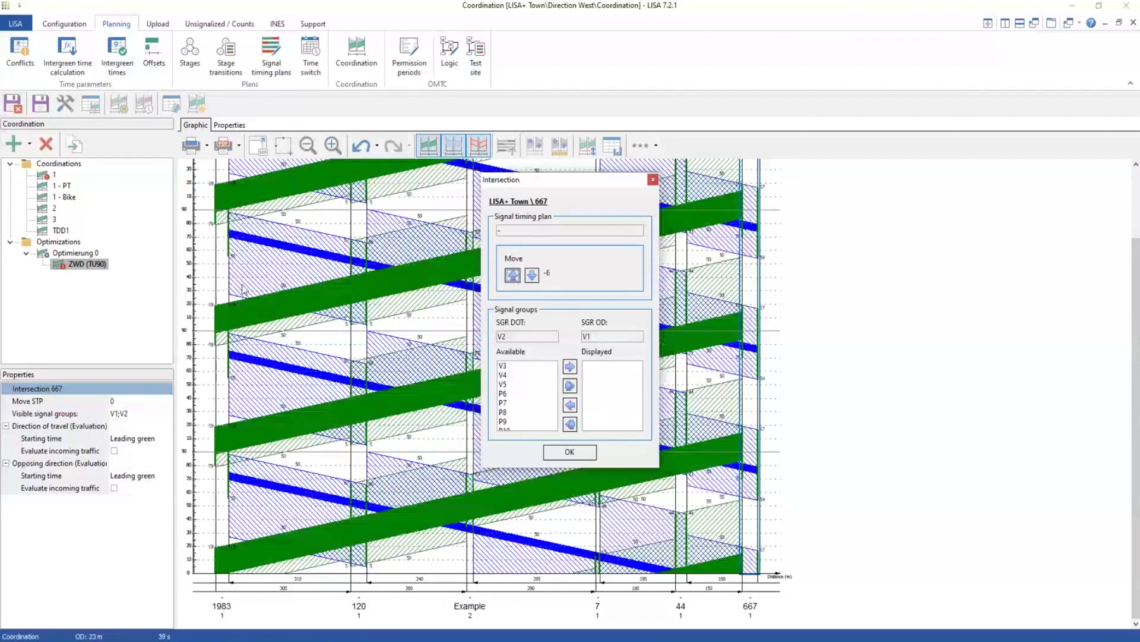
left_click(653, 179)
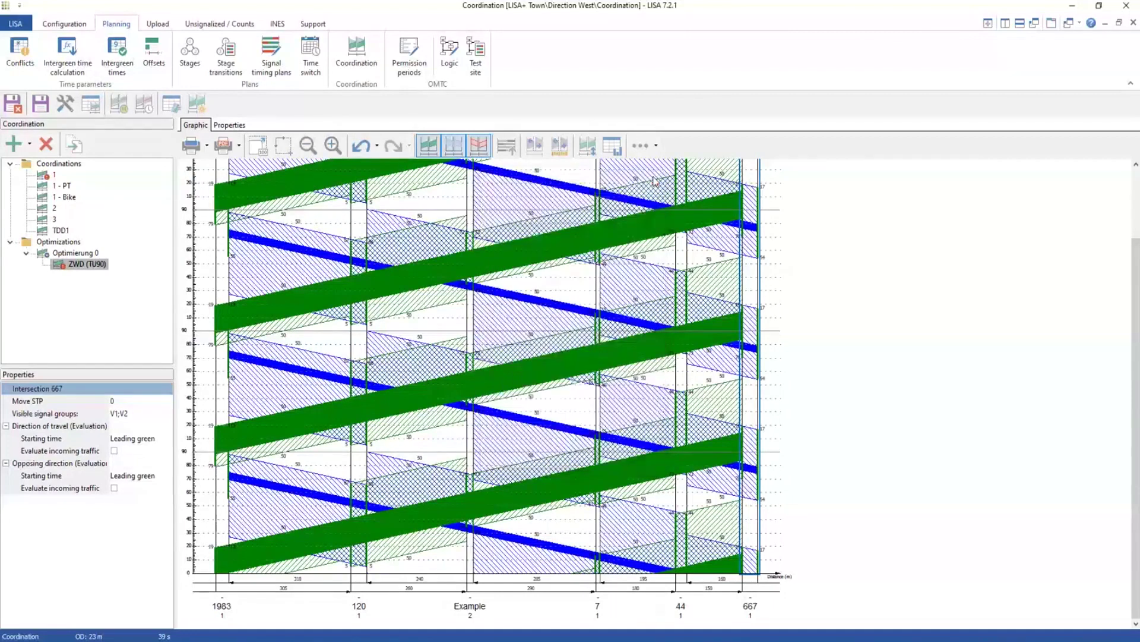
Examine the move and target properties of signal group V2 at intersection 7 in the time-distance diagram.
left_click(600, 284)
left_click(598, 286)
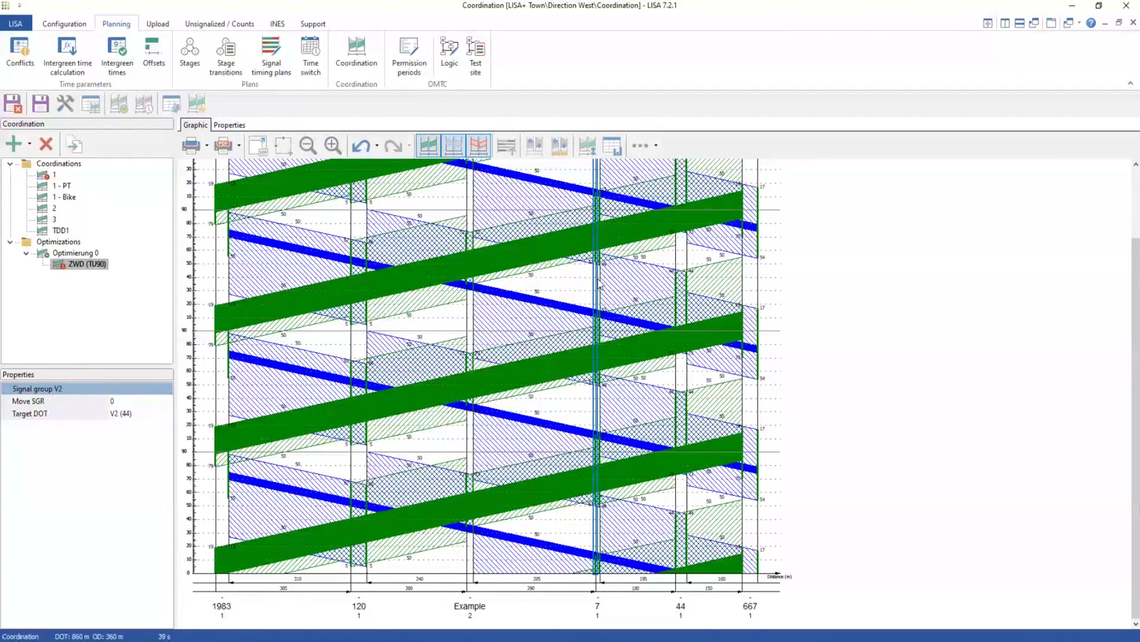
left_click(600, 596)
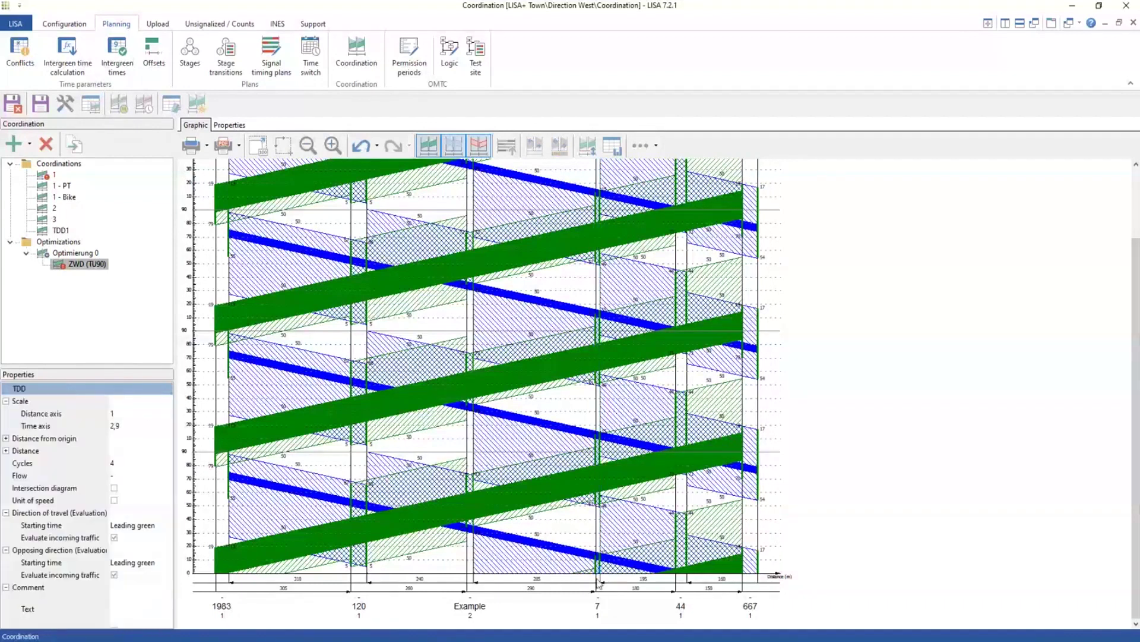
left_click(599, 550)
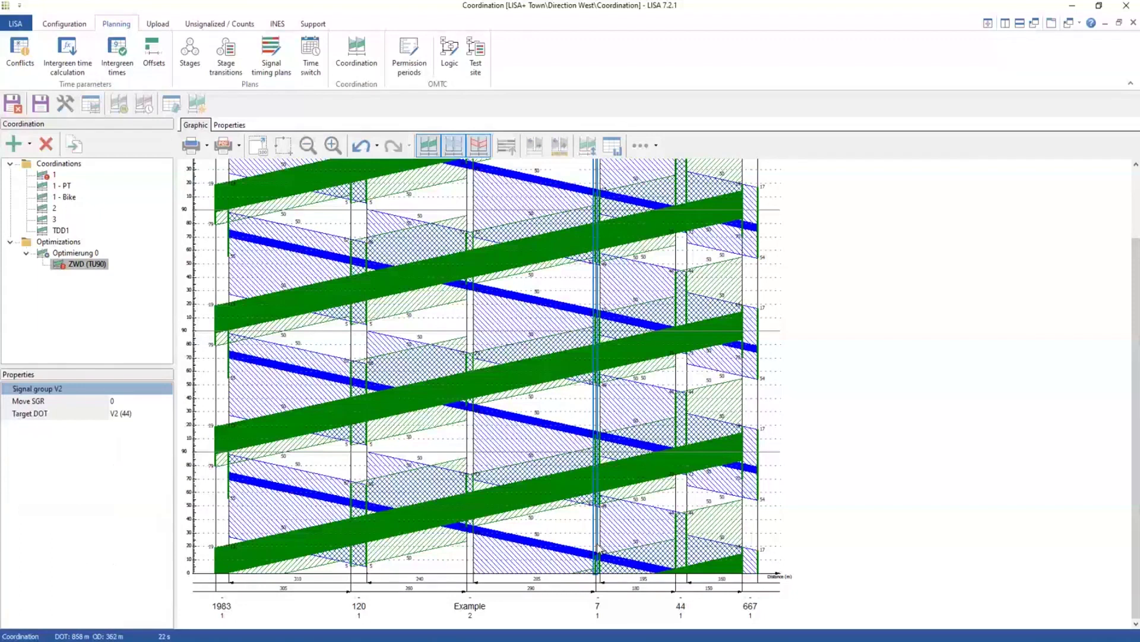
left_click(856, 389)
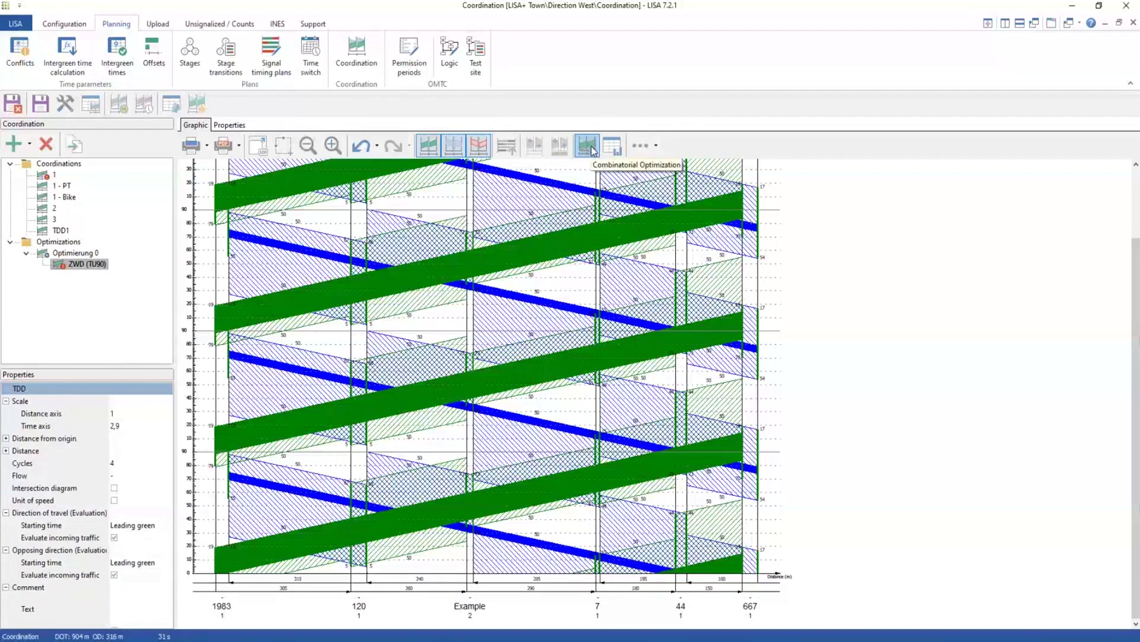
Start a new Analytical Optimization from the Optimierung 0 entry of the coordination.
left_click(60, 262)
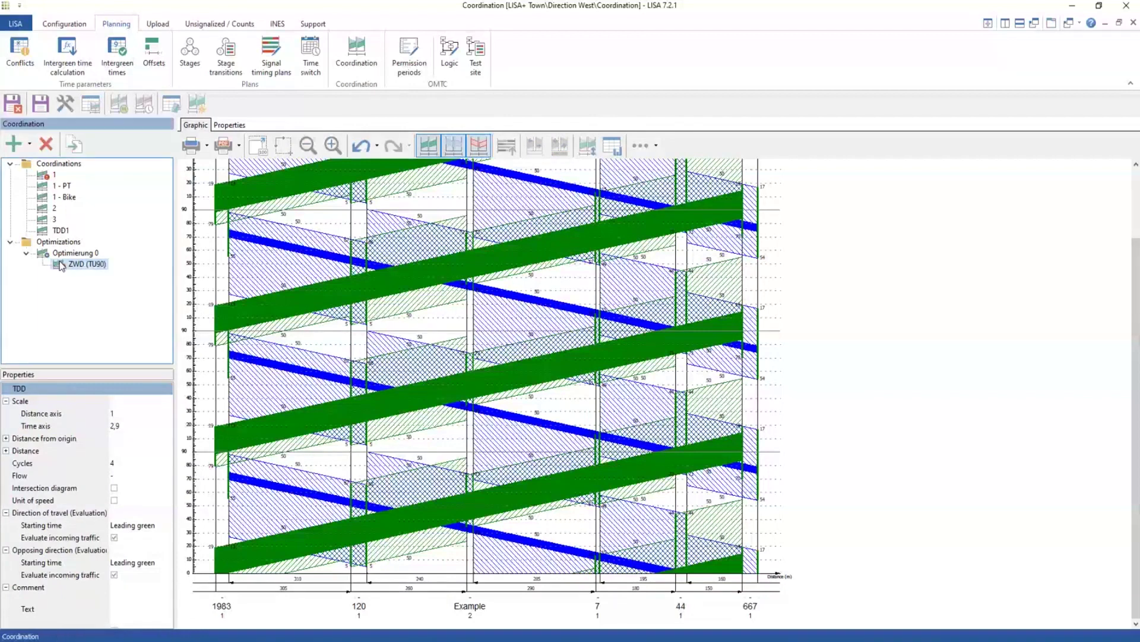
left_click(71, 253)
left_click(70, 253)
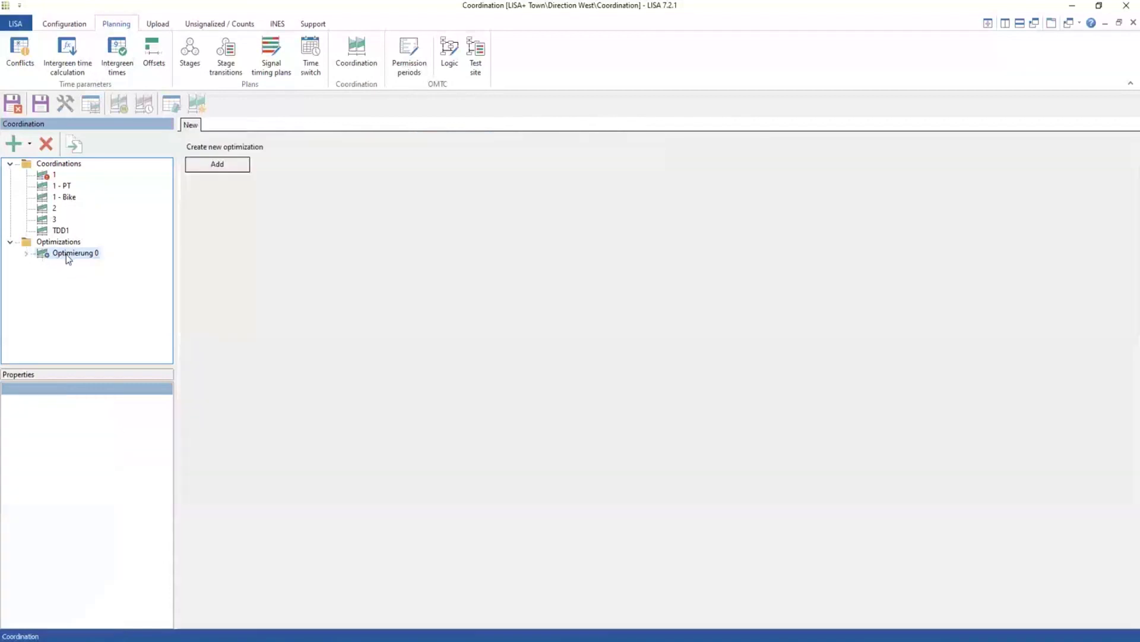
left_click(76, 381)
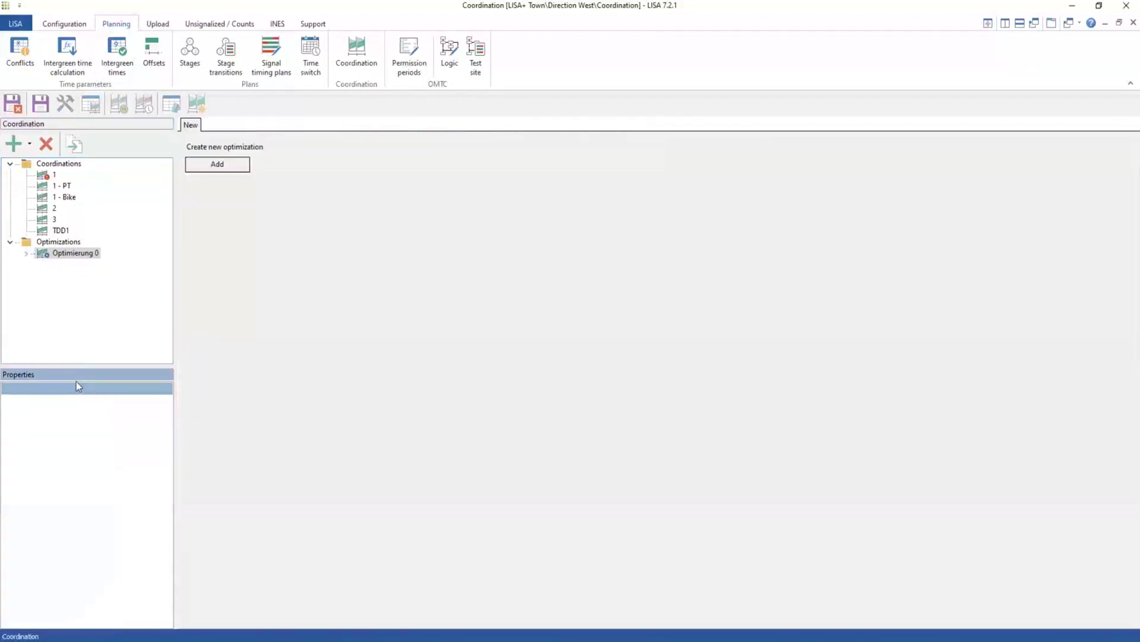
left_click(29, 144)
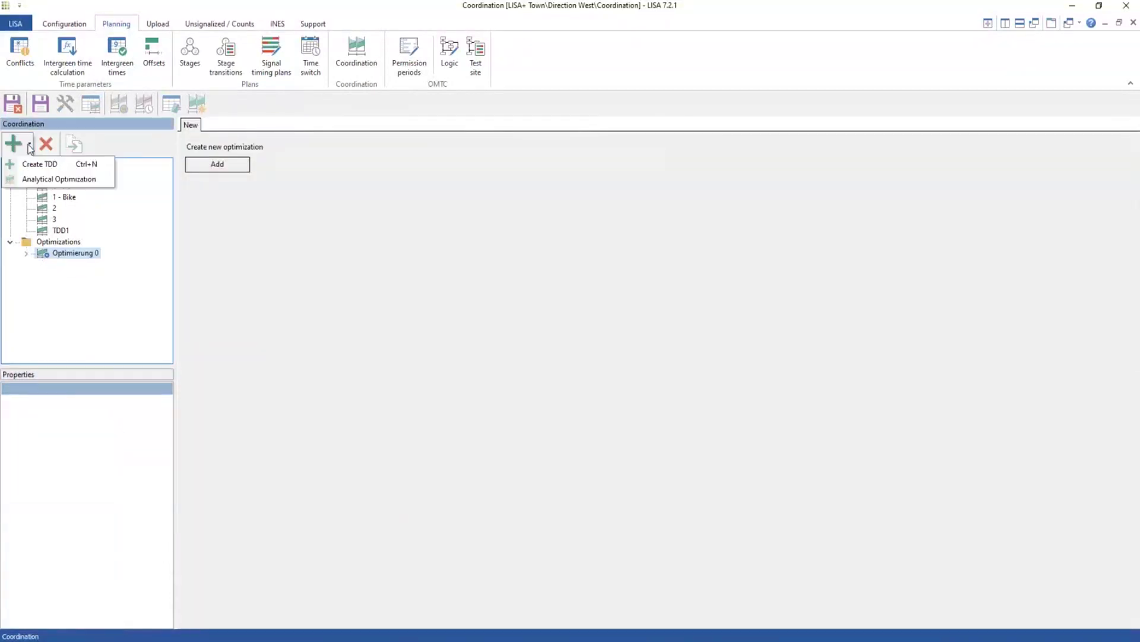
left_click(38, 176)
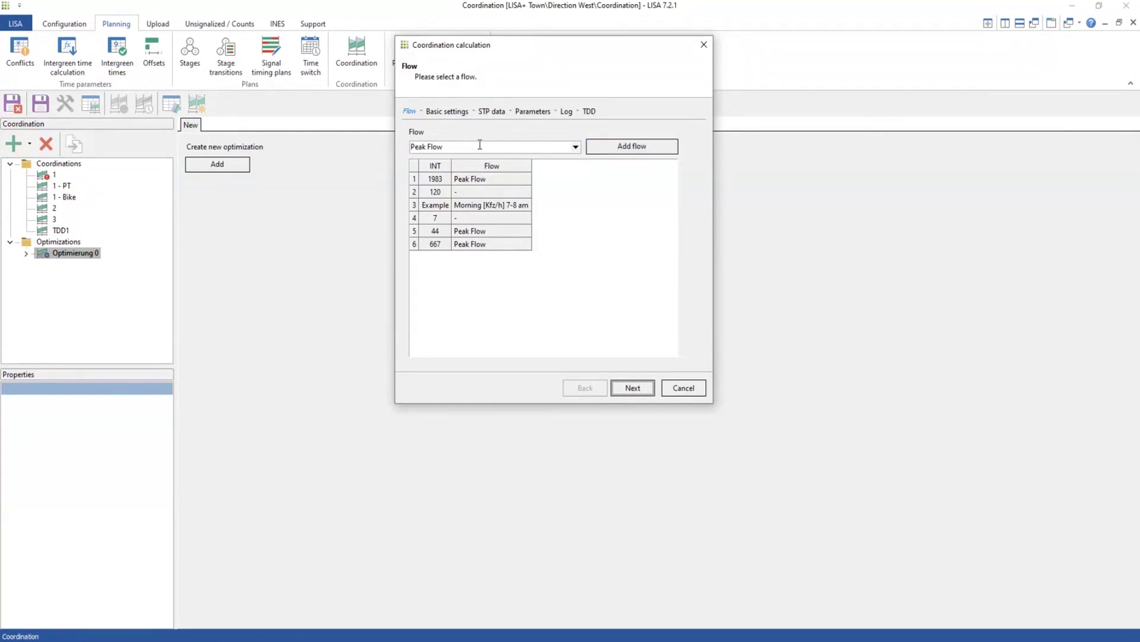
Complete the coordination calculation with Peak Flow, Direction of travel, Optimize TDD, TDD 1 and the Directional optimization rule.
left_click(637, 391)
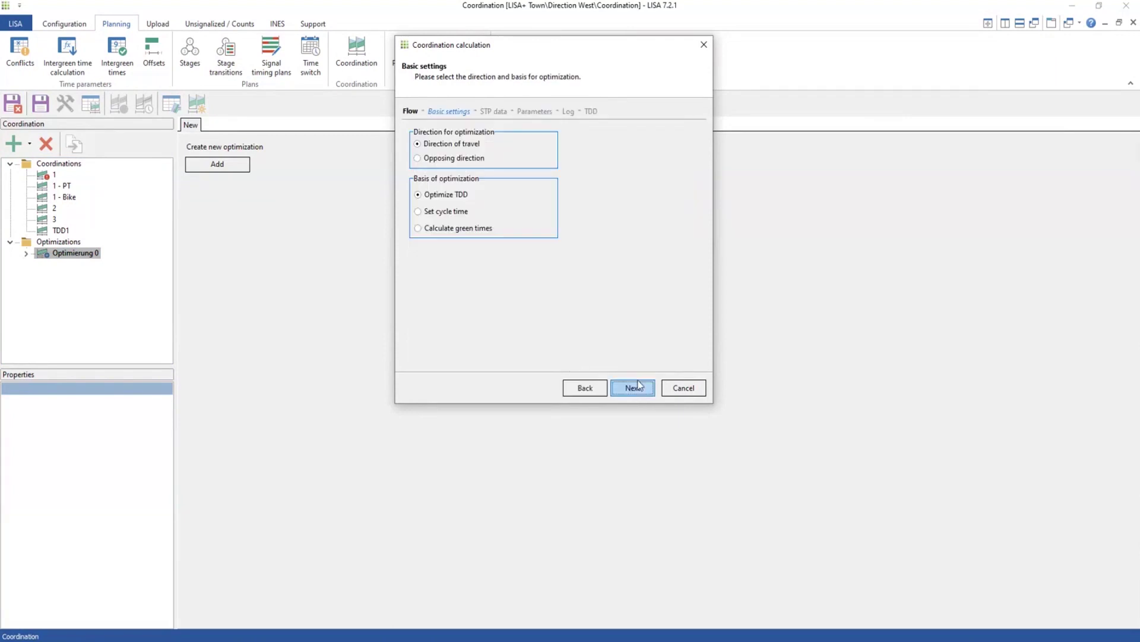
left_click(636, 388)
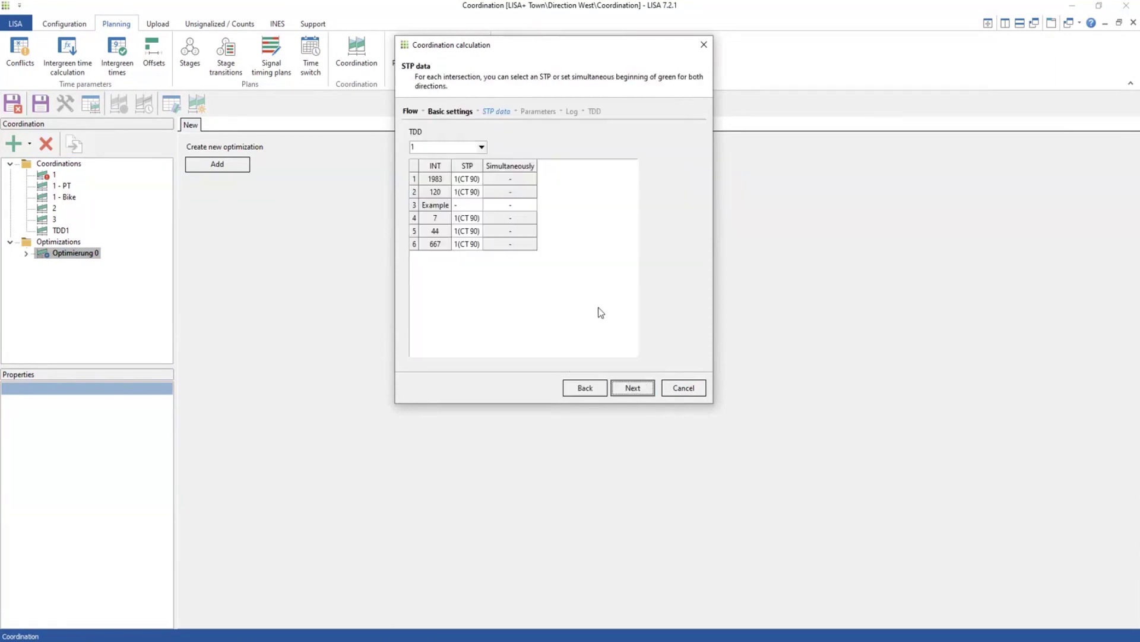
left_click(633, 388)
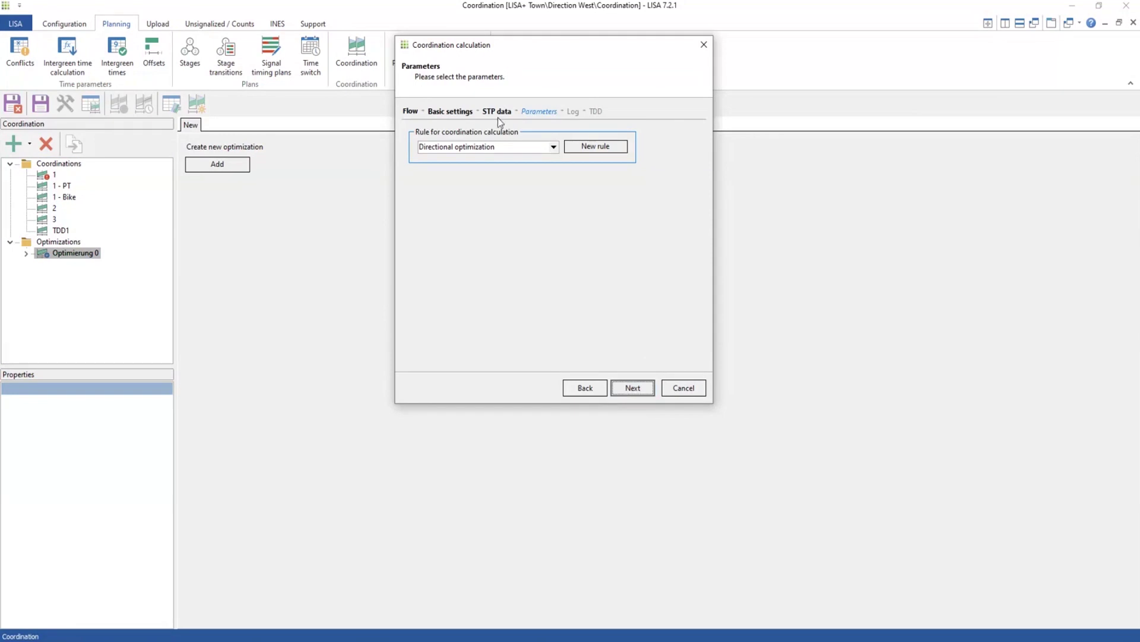
left_click(634, 389)
left_click(633, 389)
left_click(635, 390)
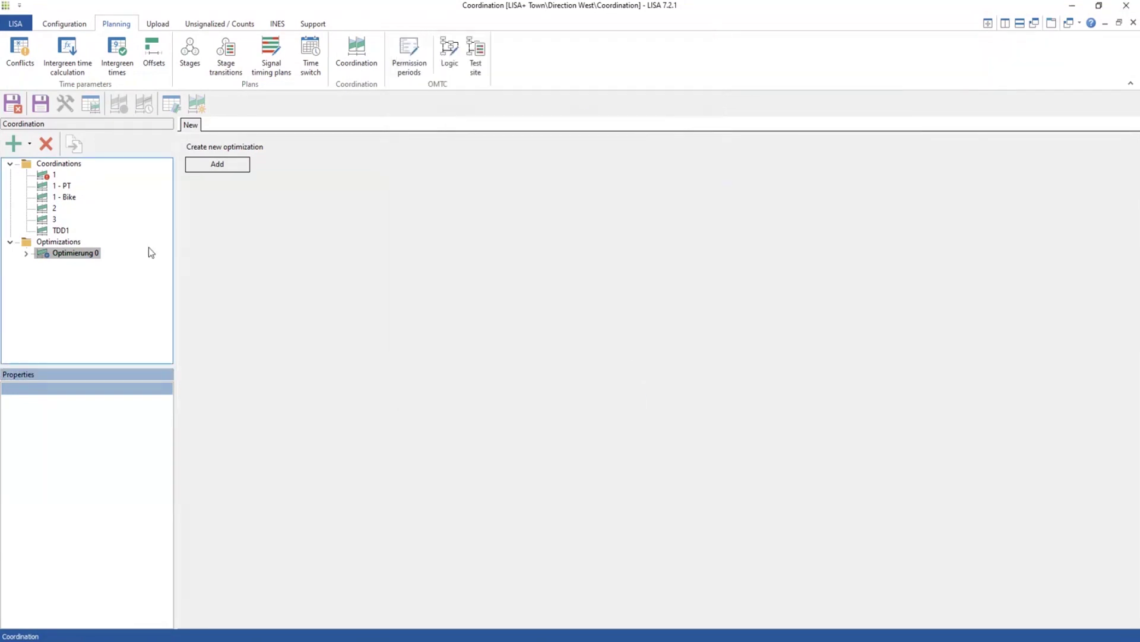
Review coordination diagrams TDD1 and 1 and the ZWD (TU90) entry under Optimierung 0, returning to diagram 1.
left_click(74, 255)
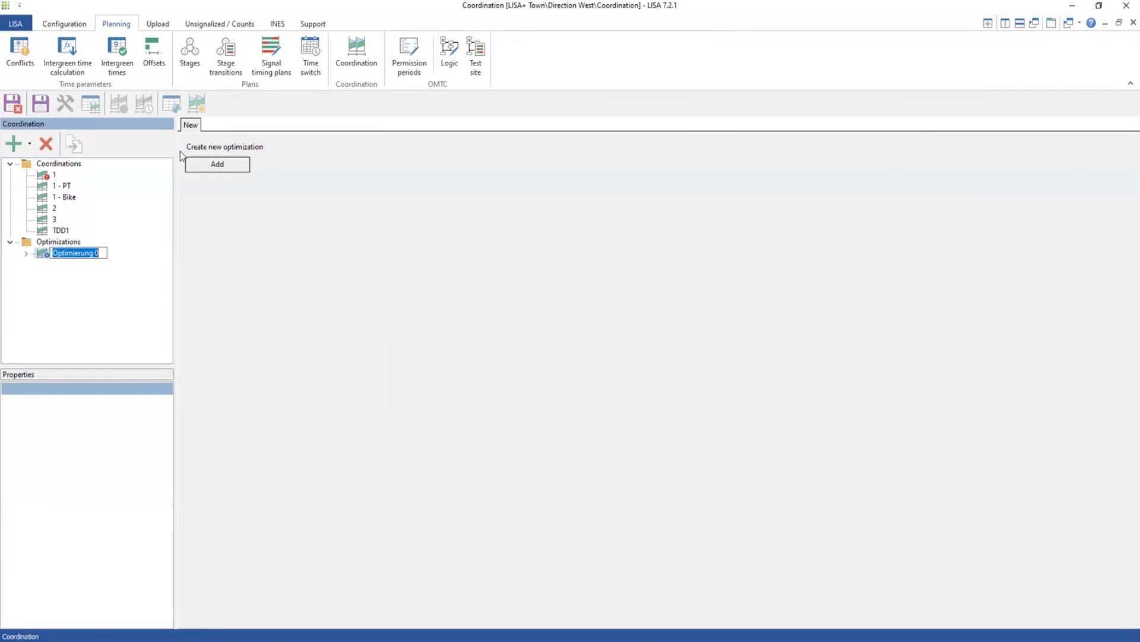
double_click(49, 242)
left_click(47, 230)
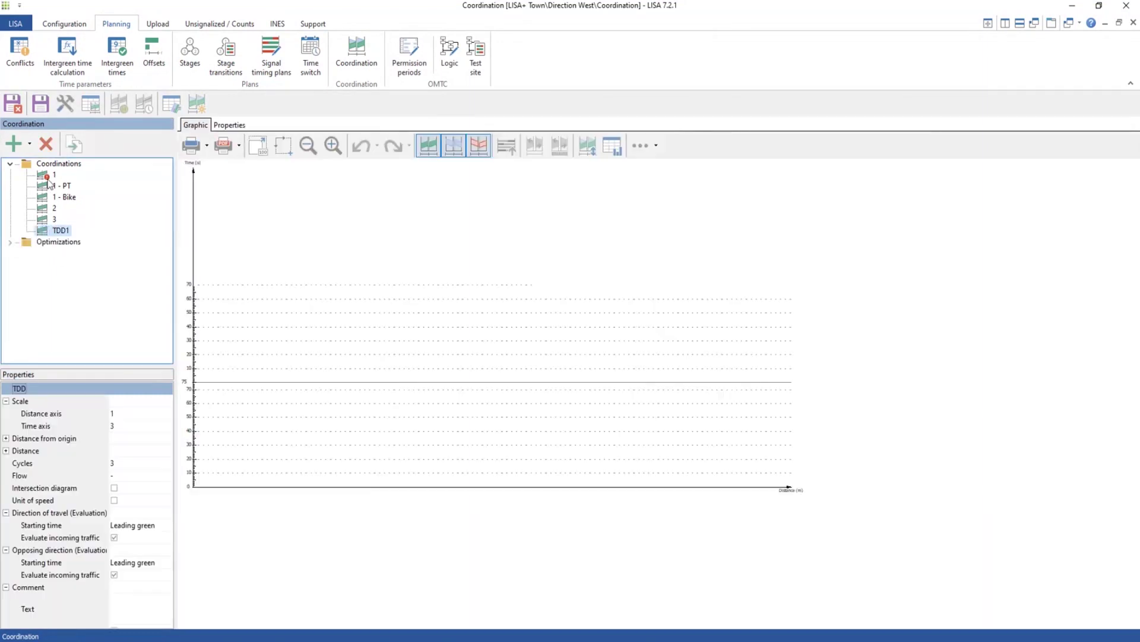
left_click(51, 176)
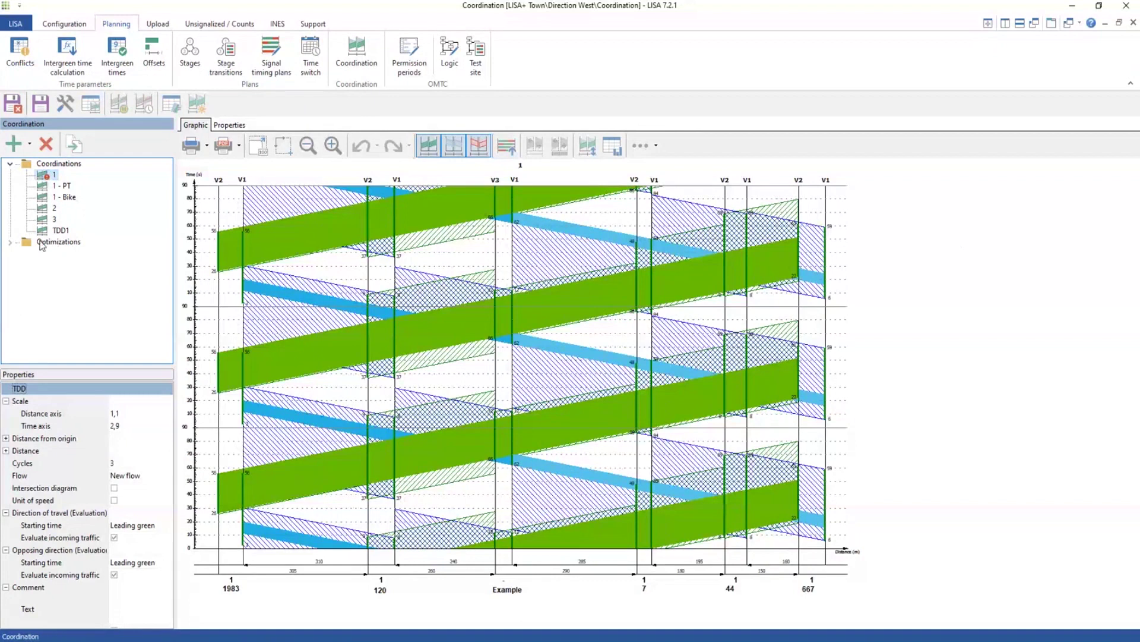
double_click(19, 243)
left_click(39, 253)
left_click(26, 254)
left_click(76, 265)
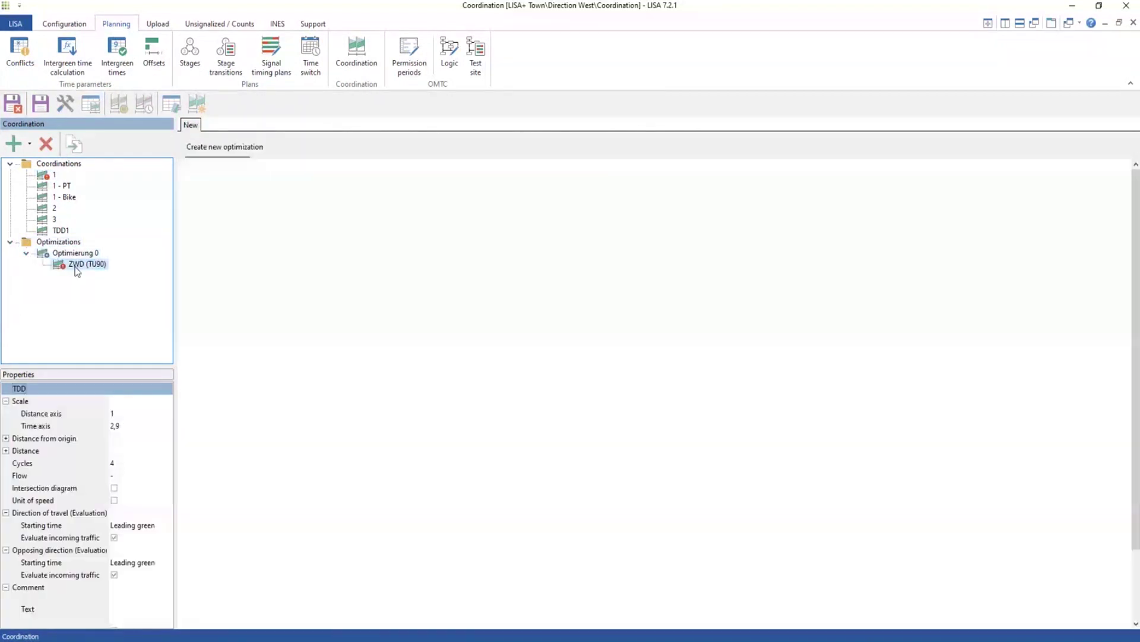
left_click(55, 174)
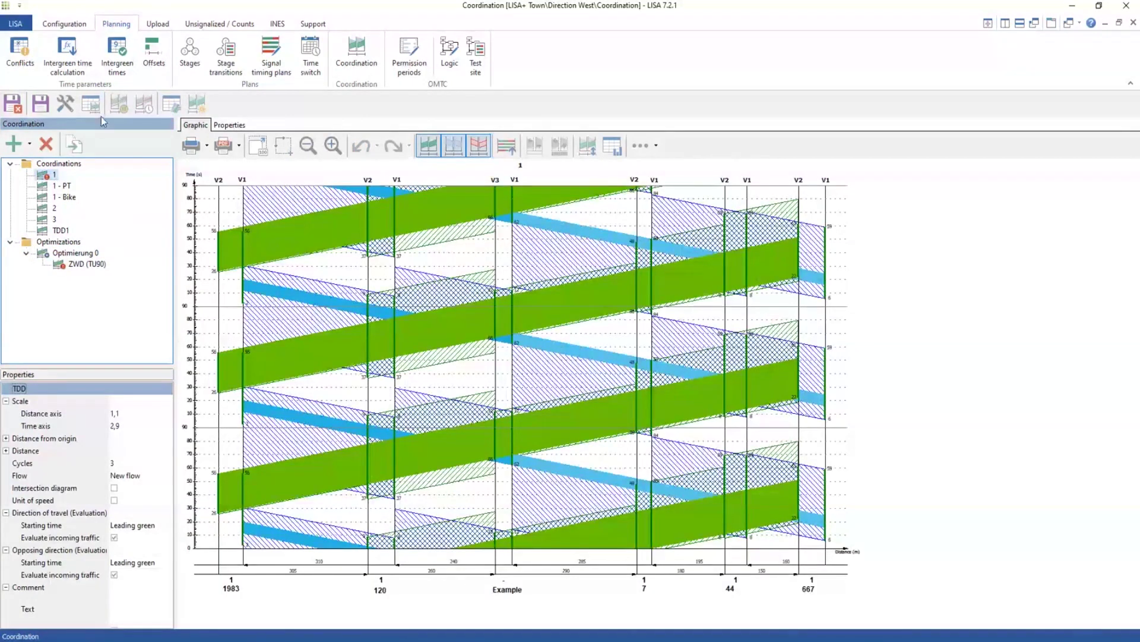
Close the coordination editor and remove all entries from the selection list in project management.
left_click(91, 105)
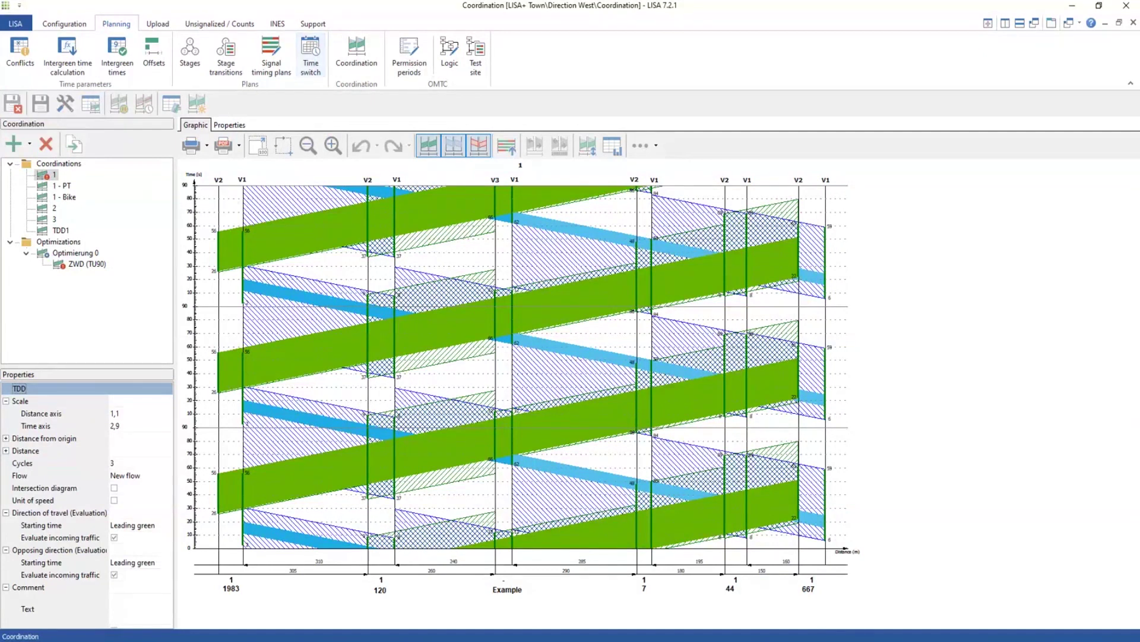
left_click(12, 110)
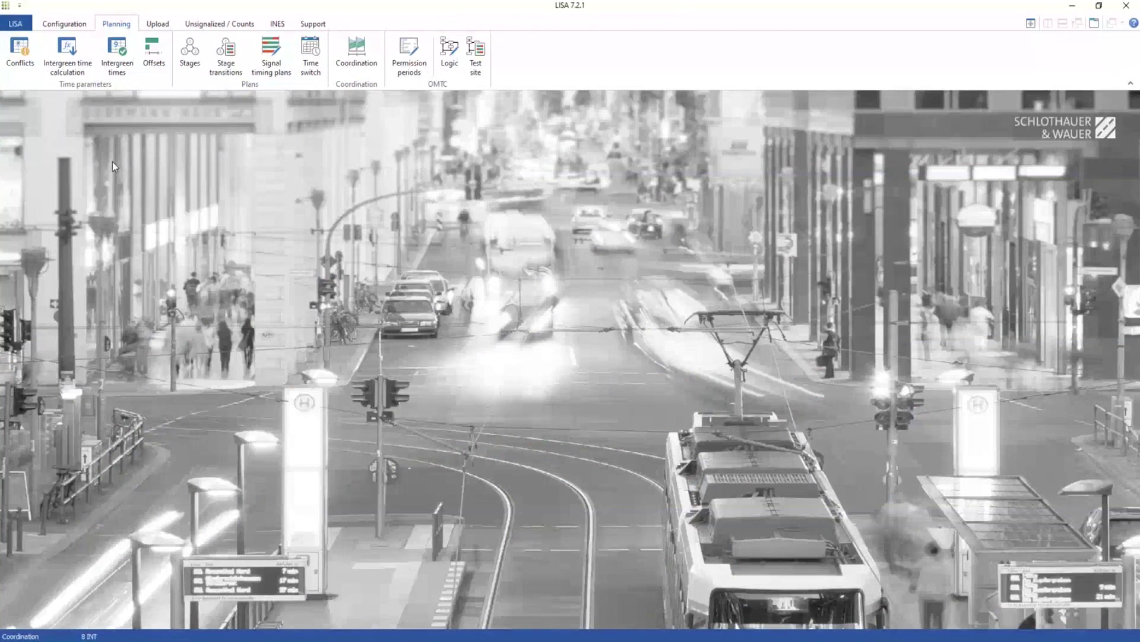
left_click(57, 27)
left_click(16, 24)
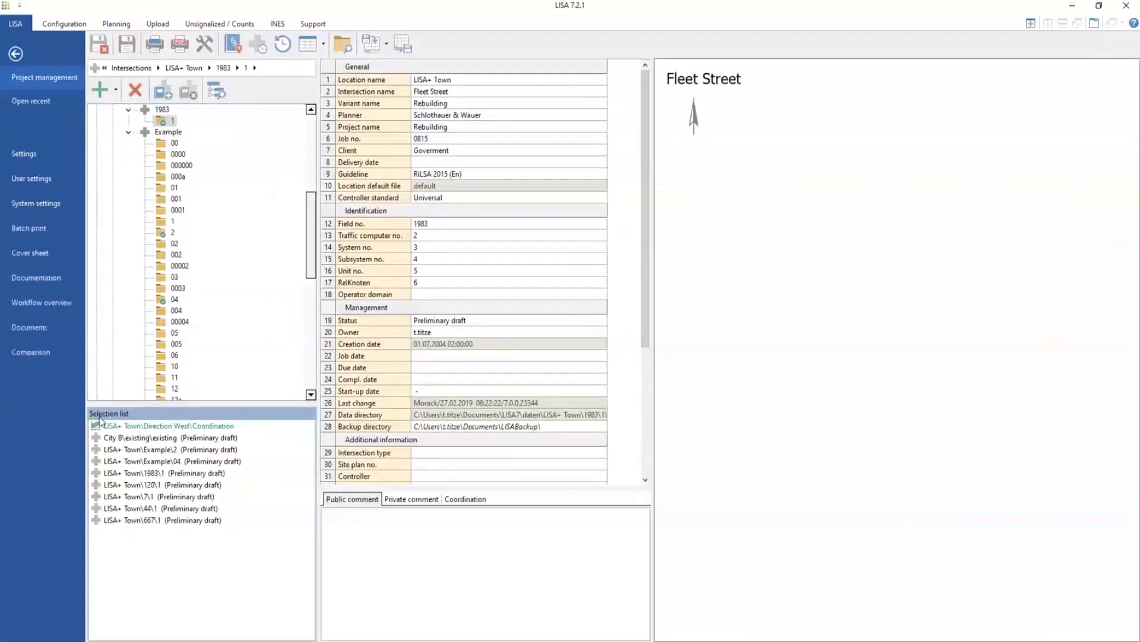
left_click(107, 436)
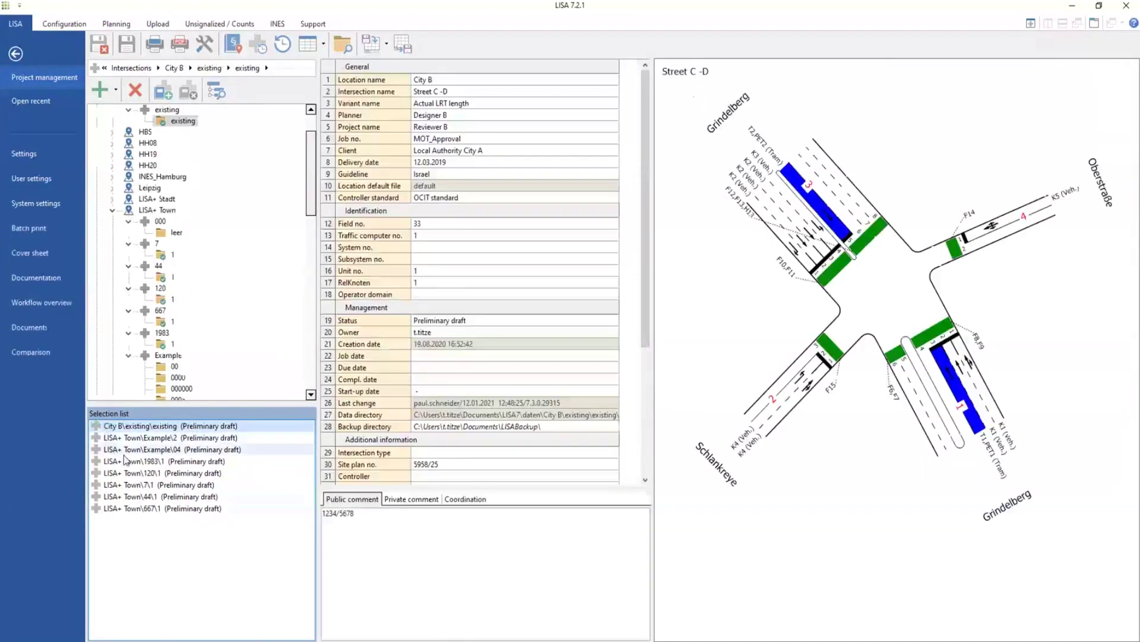
left_click(135, 427)
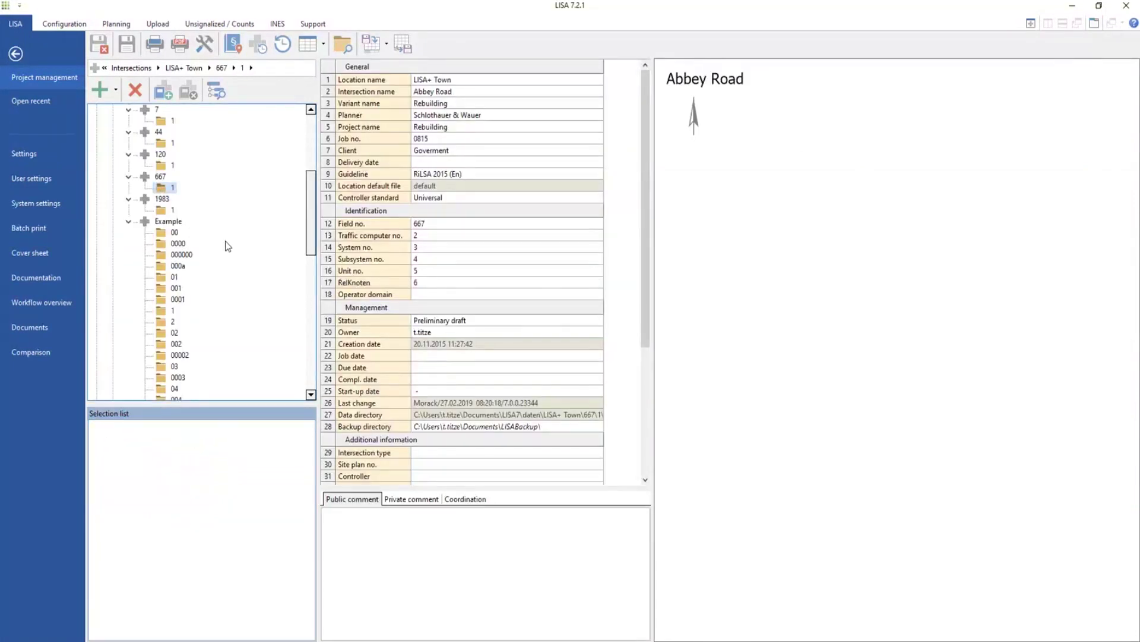
Add variant 2 of the LISA+ Town intersection Example to the selection list.
scroll(205, 261, "down", 1)
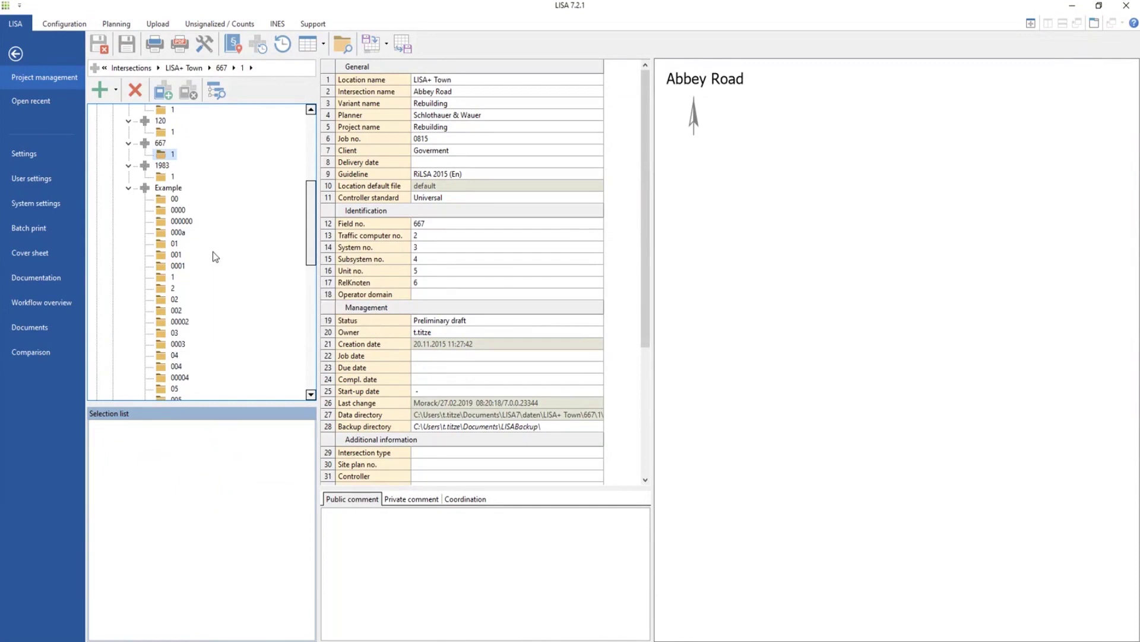
left_click(164, 289)
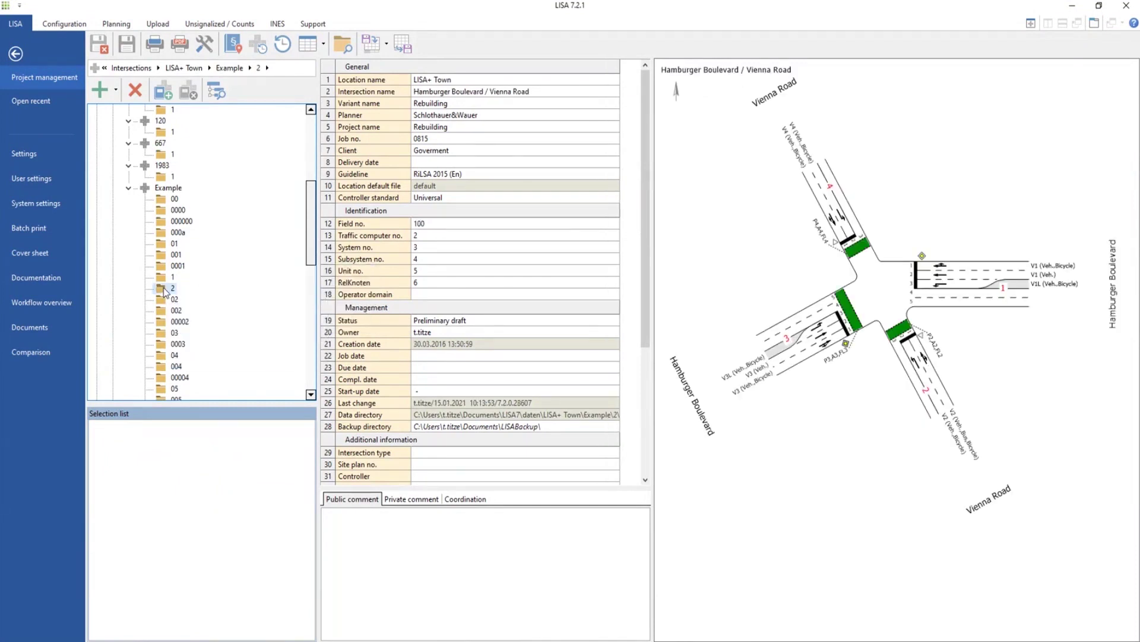
double_click(164, 289)
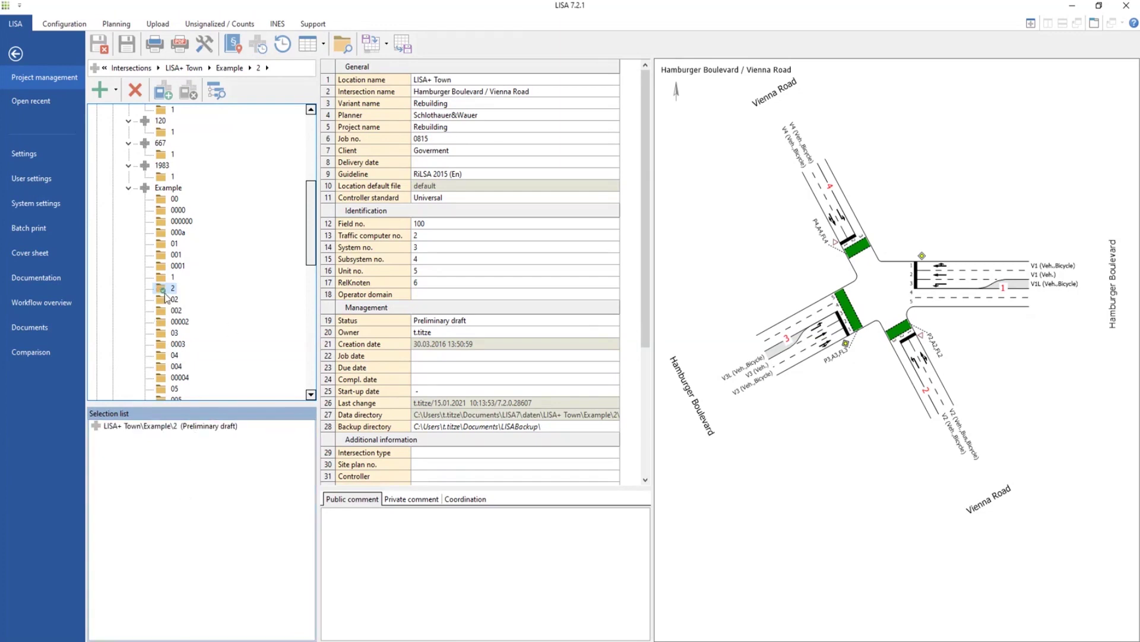
mouse_move(183, 289)
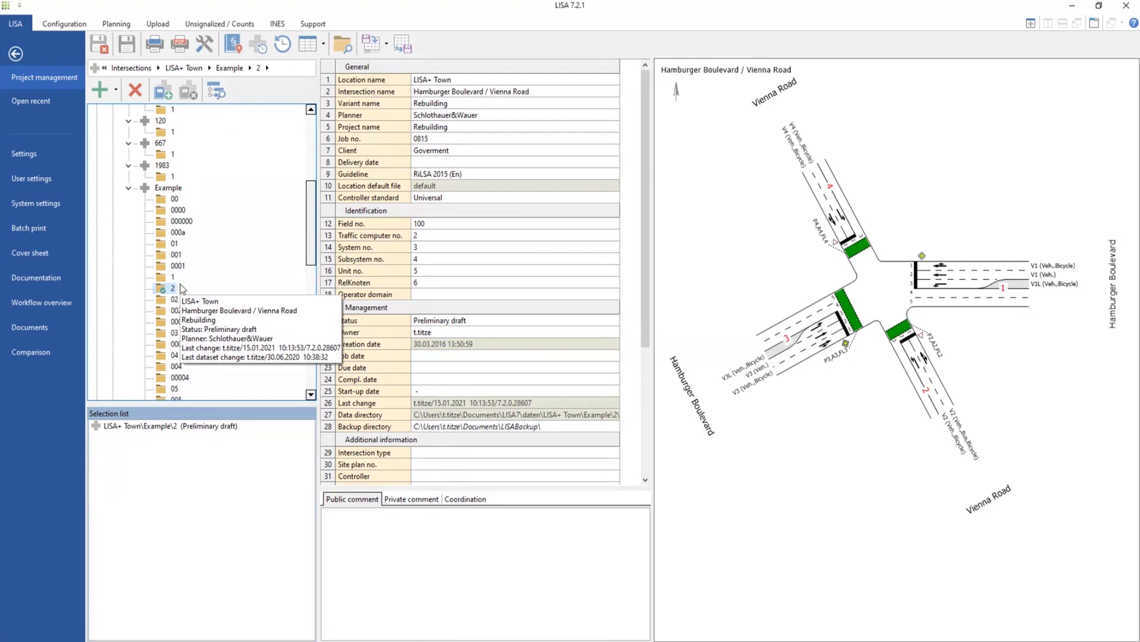
Leave project management and open the time switch planning of Example\2 in a maximized window.
left_click(17, 53)
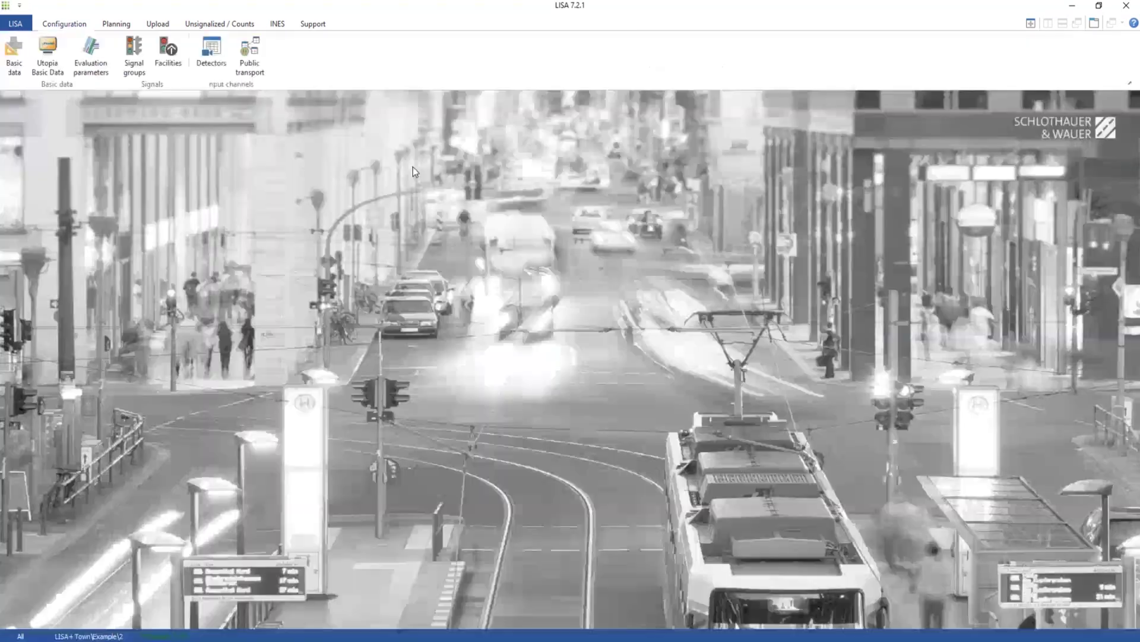
left_click(117, 25)
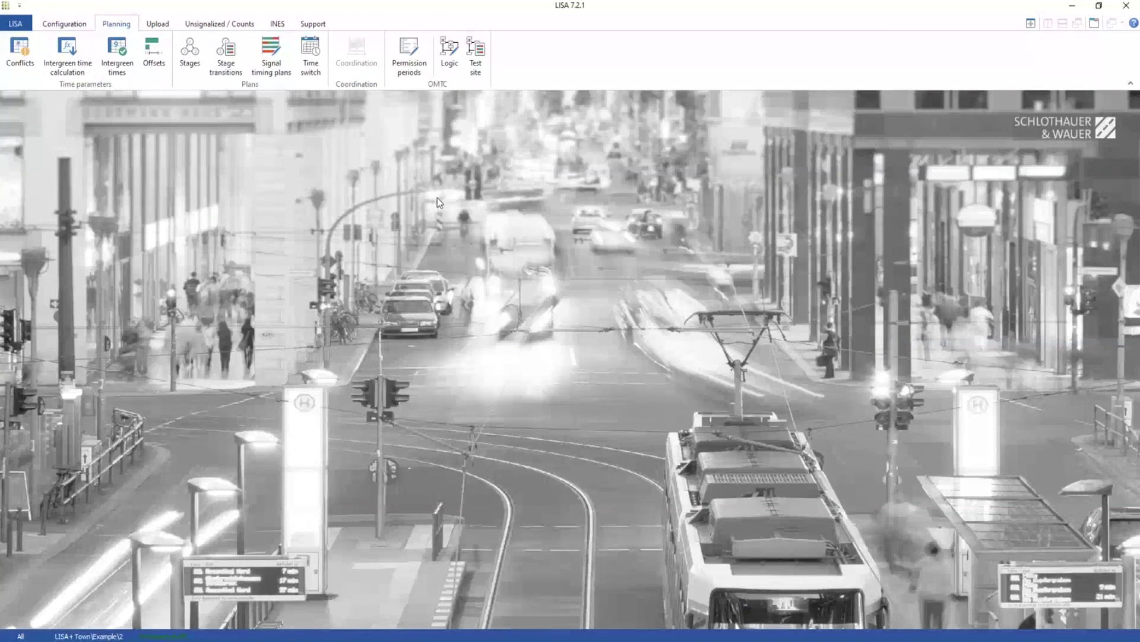
left_click(298, 61)
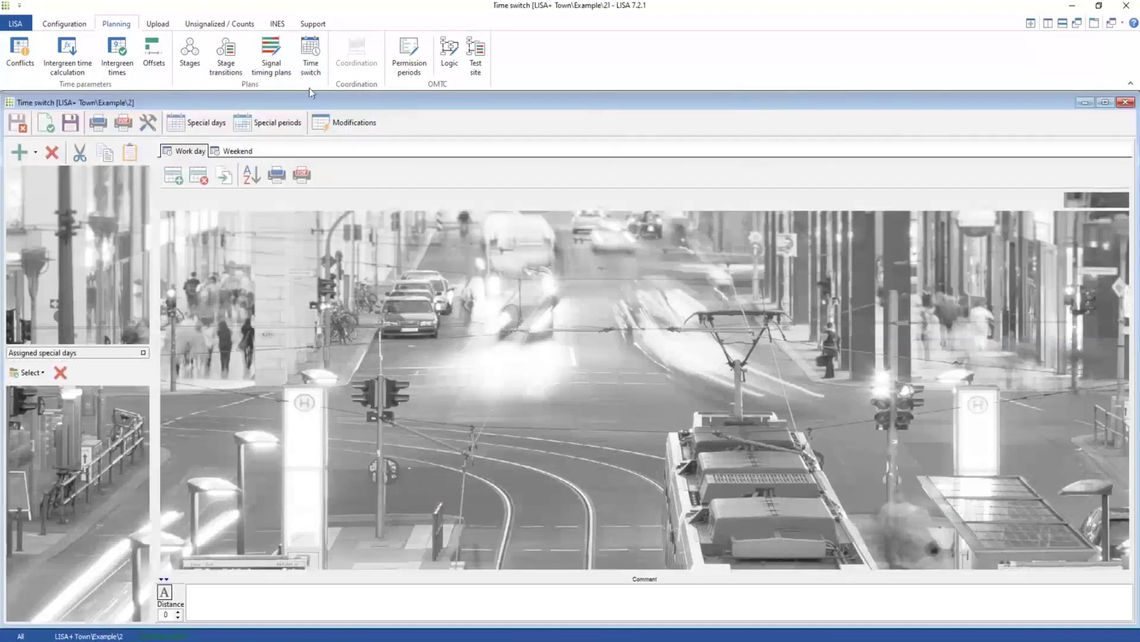
double_click(89, 102)
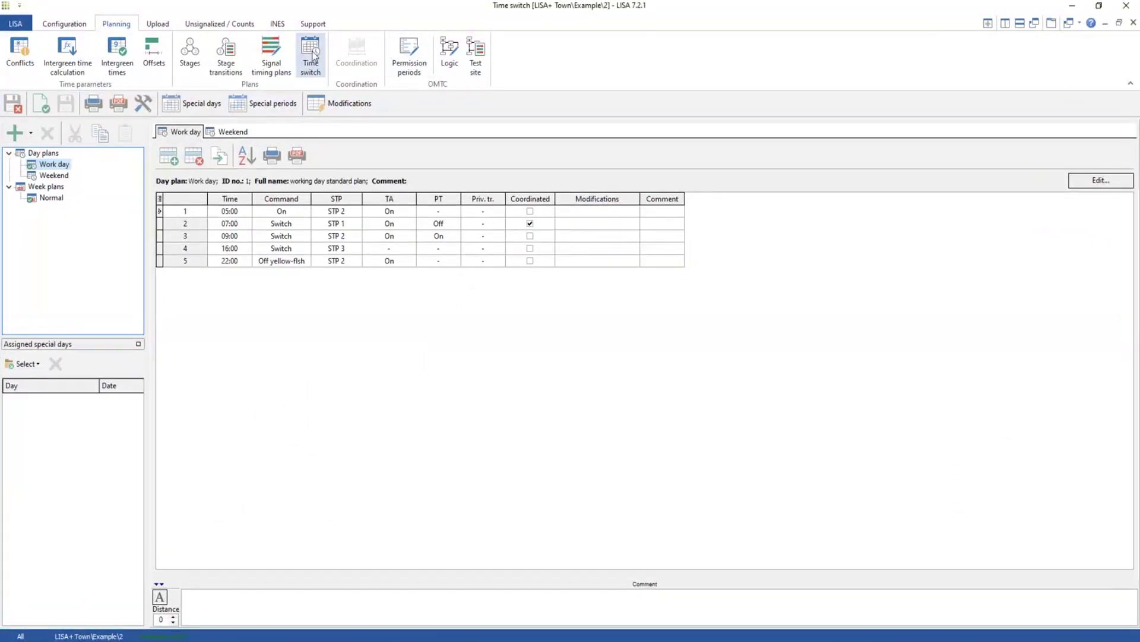
Review the Work day and Weekend day plans and the Normal week plan, then close the time switch.
left_click(54, 176)
left_click(59, 165)
left_click(59, 176)
left_click(55, 199)
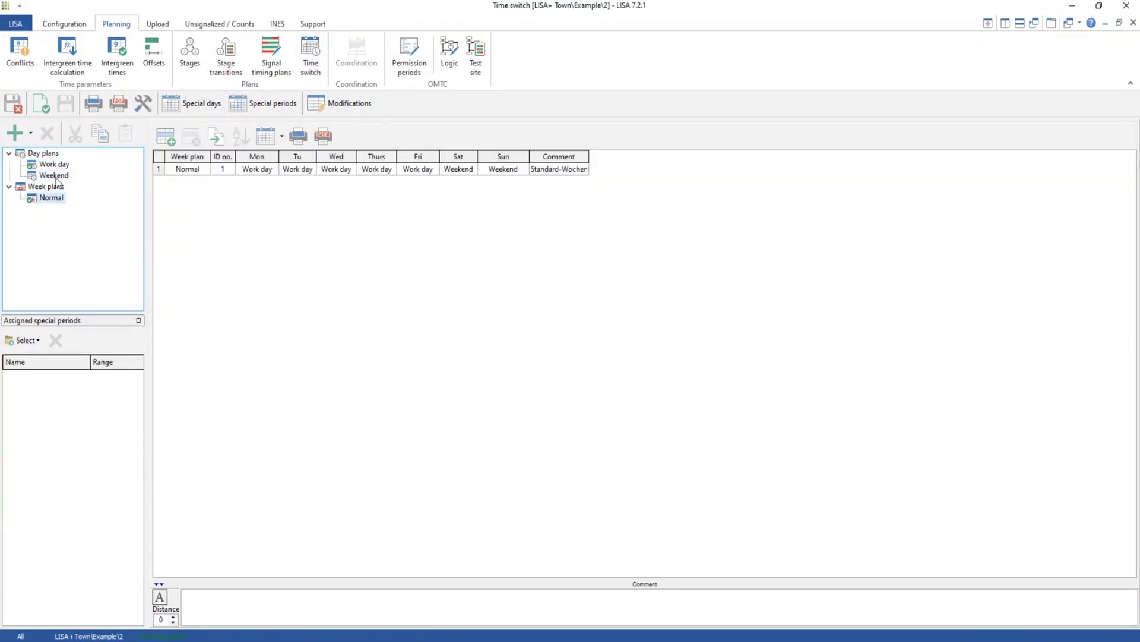
left_click(58, 174)
left_click(59, 166)
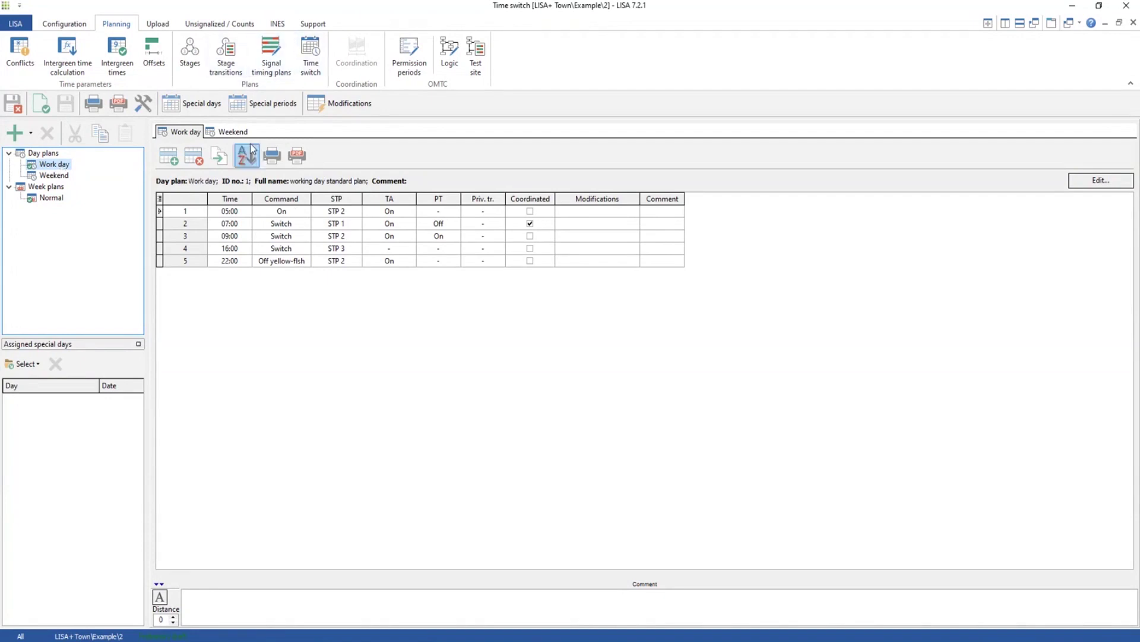
left_click(234, 132)
left_click(171, 135)
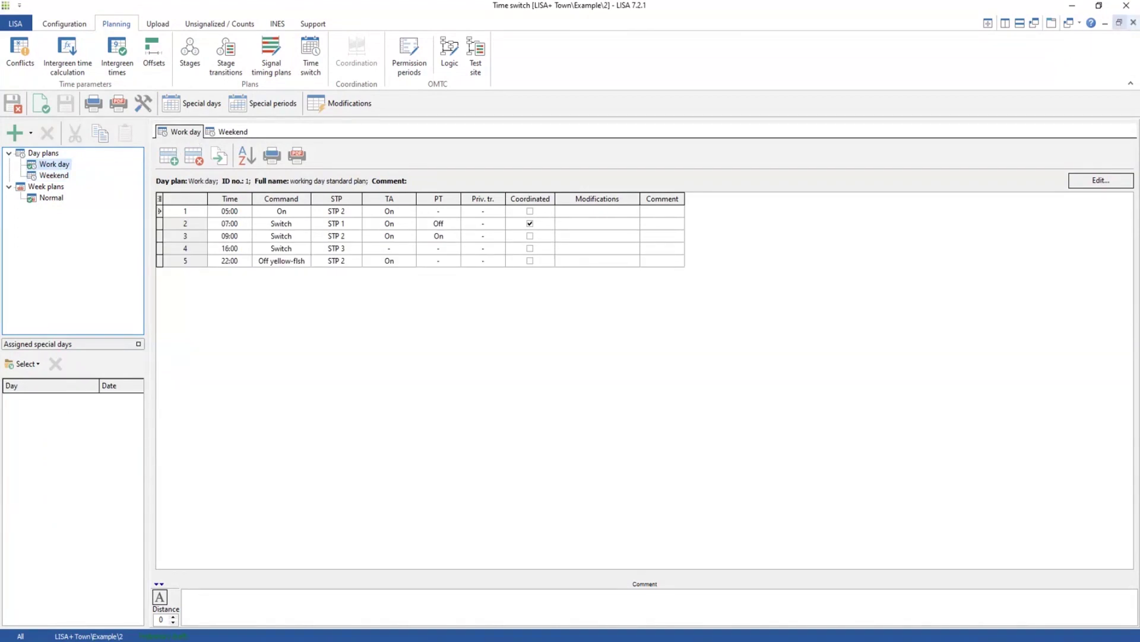
left_click(1133, 22)
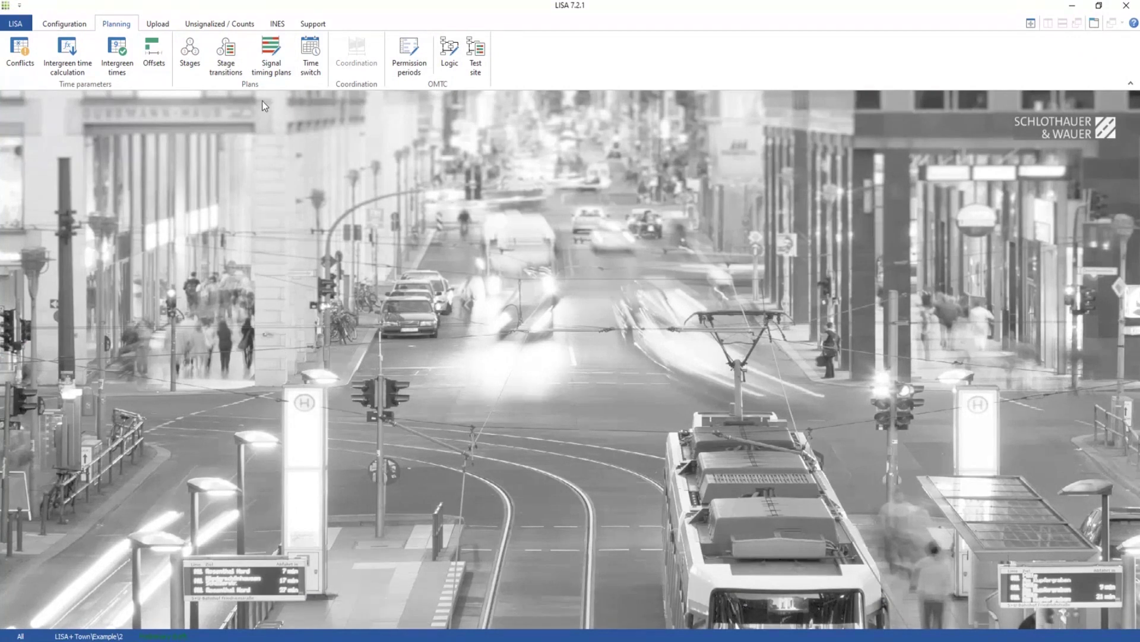
Open the control logic of Example\2 in a maximized window and look over the available upload interfaces.
left_click(449, 58)
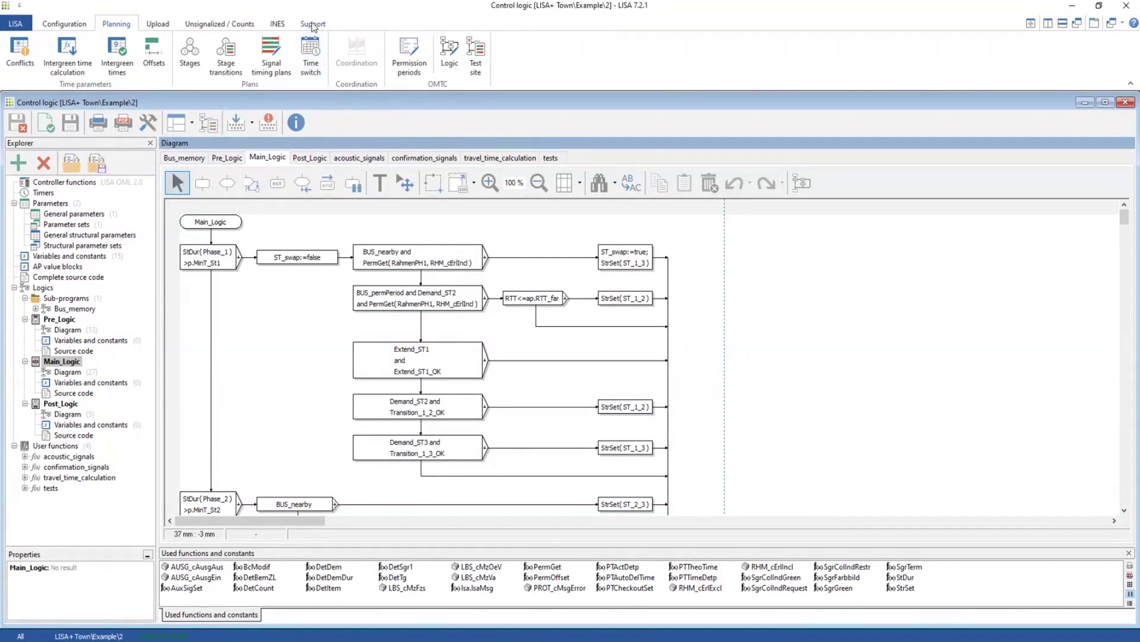
double_click(329, 105)
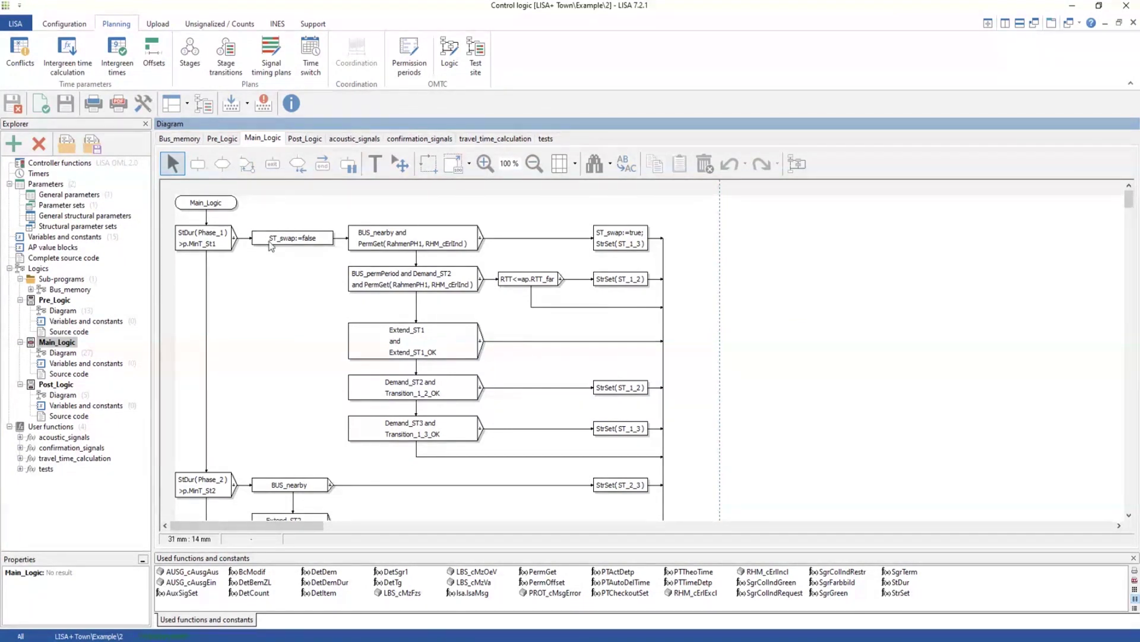
left_click(153, 27)
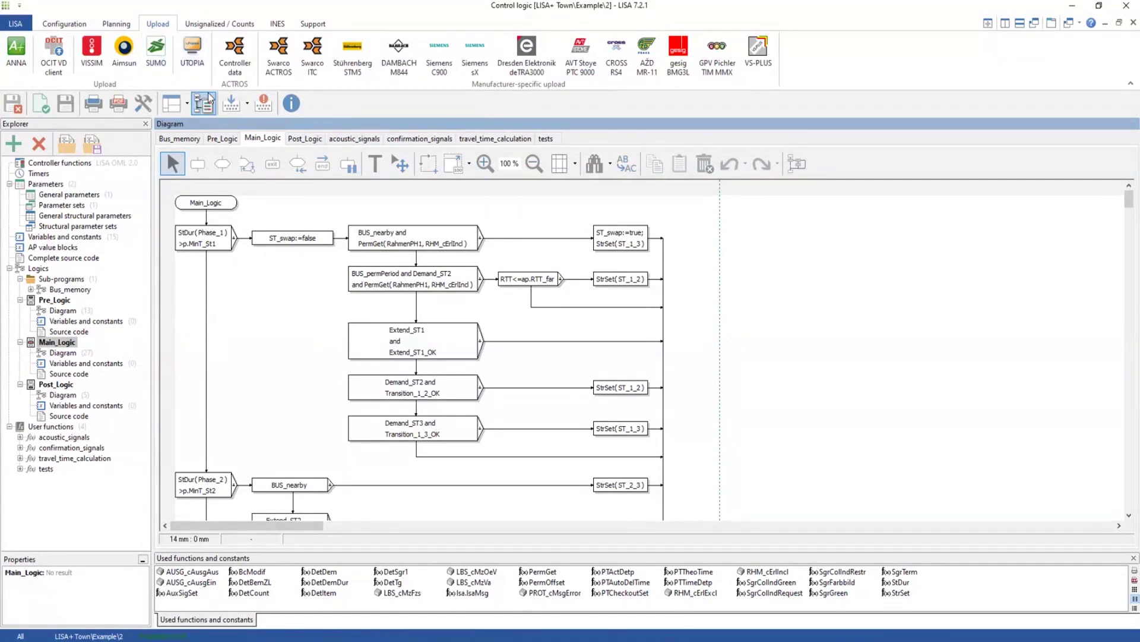
left_click(114, 25)
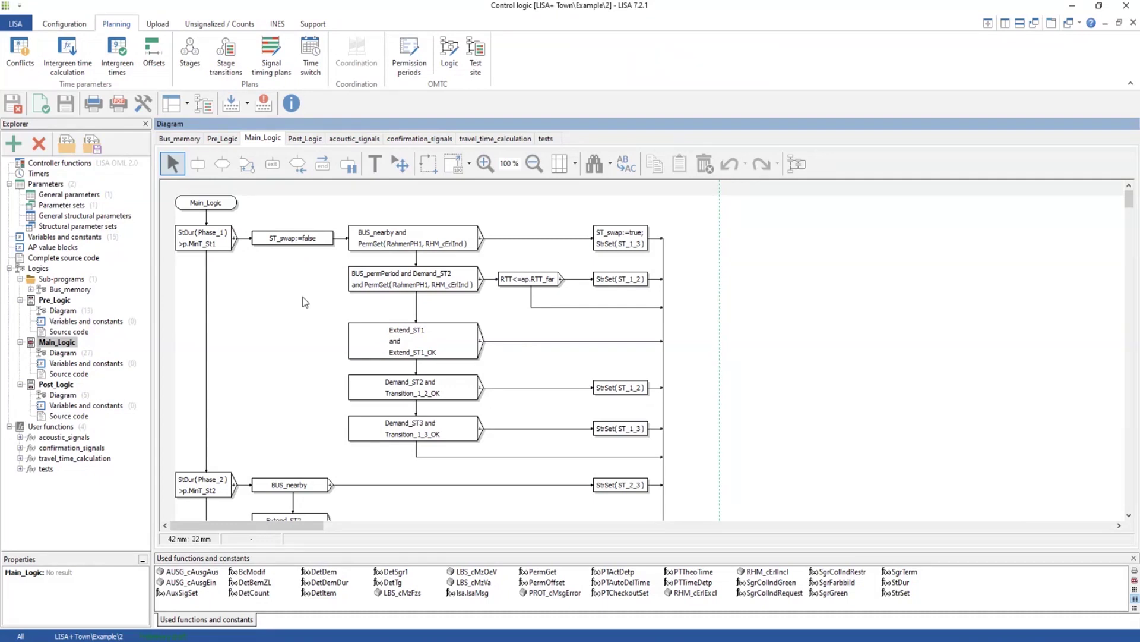
Examine the Bus_memory sub-program and the demand, transition and extension conditions in the Pre_Logic diagram.
left_click(48, 300)
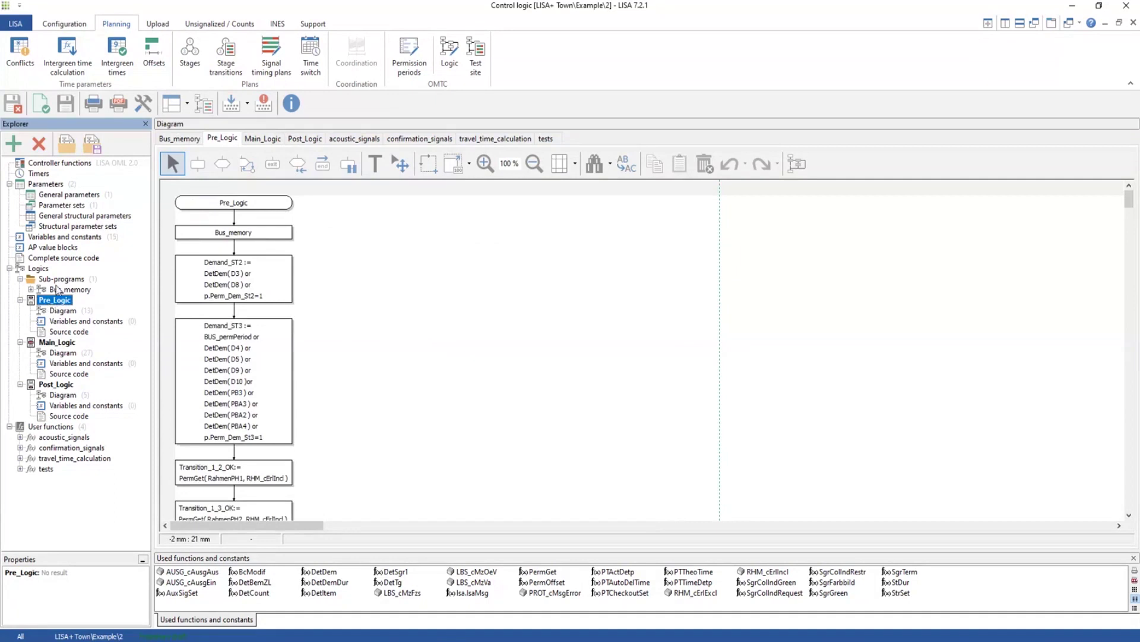
left_click(55, 280)
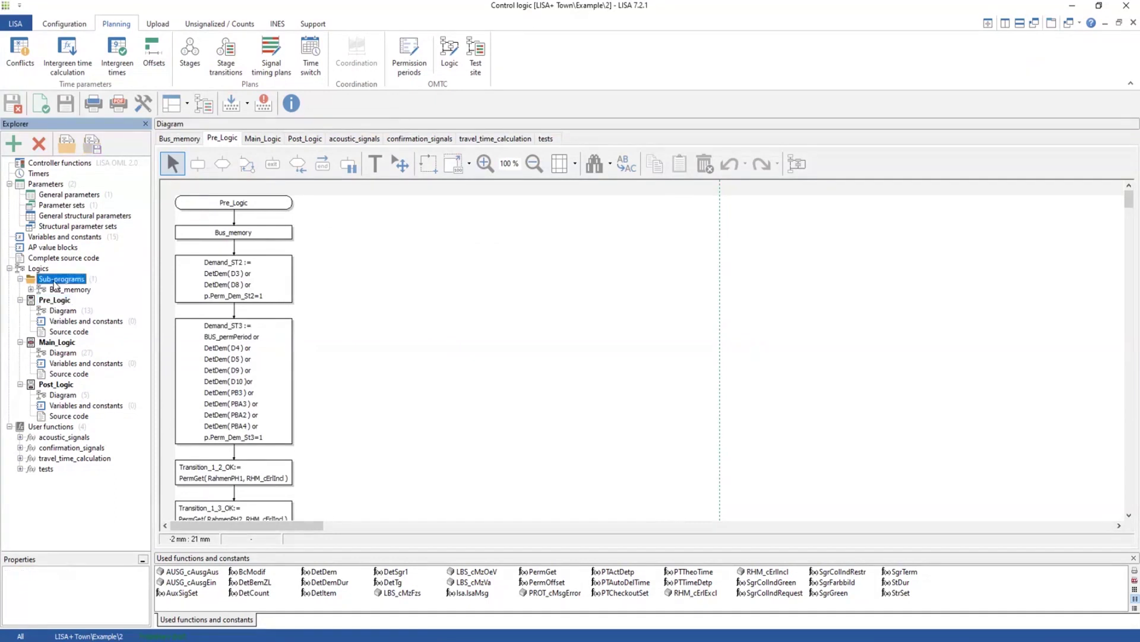
left_click(55, 290)
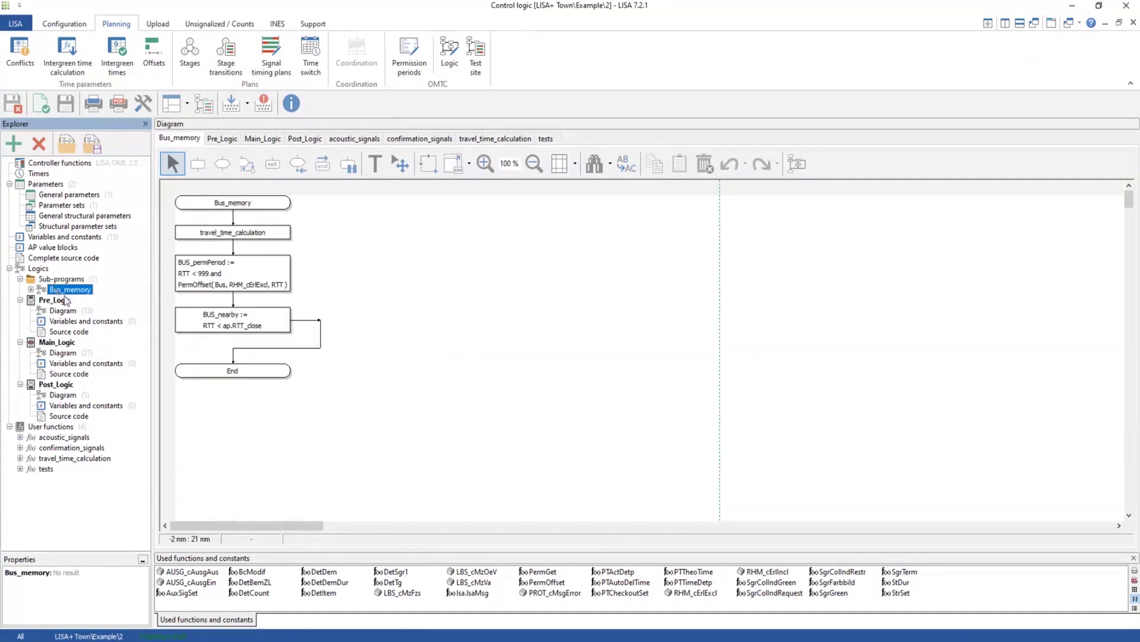
left_click(65, 300)
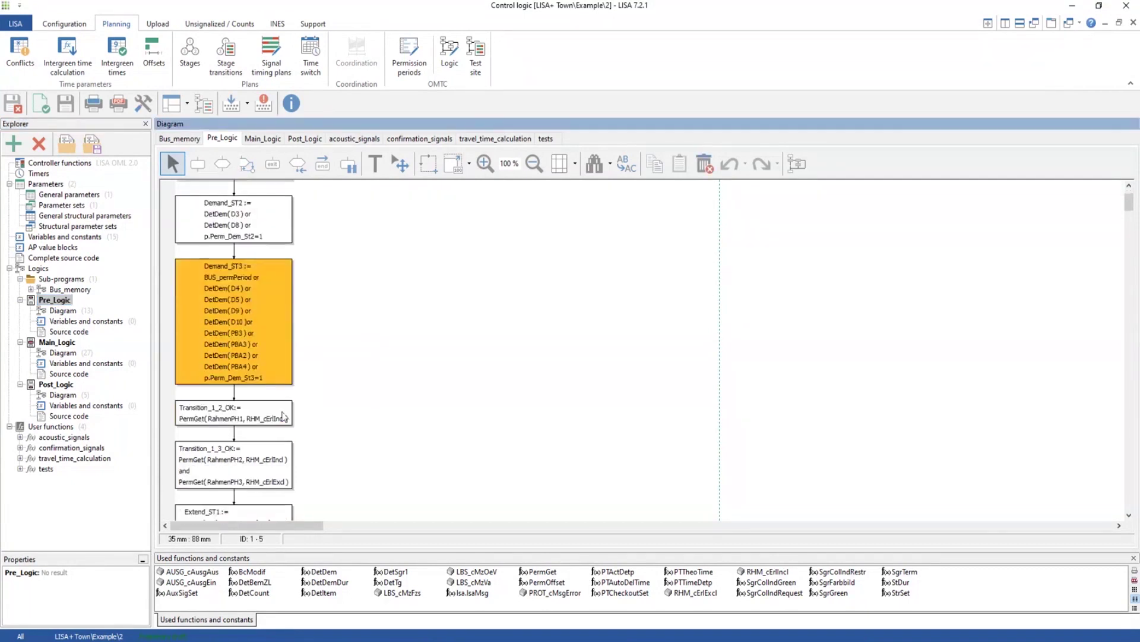
scroll(342, 374, "down", 3)
scroll(343, 371, "down", 2)
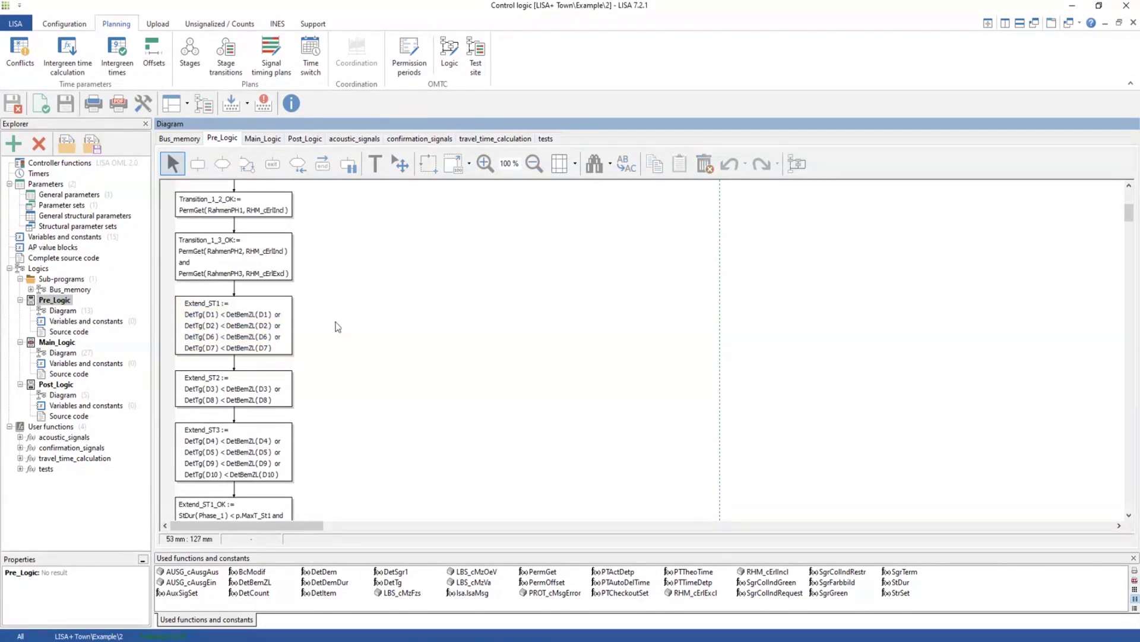
Insert an empty action symbol below Bus_memory in the Pre_Logic diagram and an empty decision symbol beneath it.
scroll(338, 327, "down", 1)
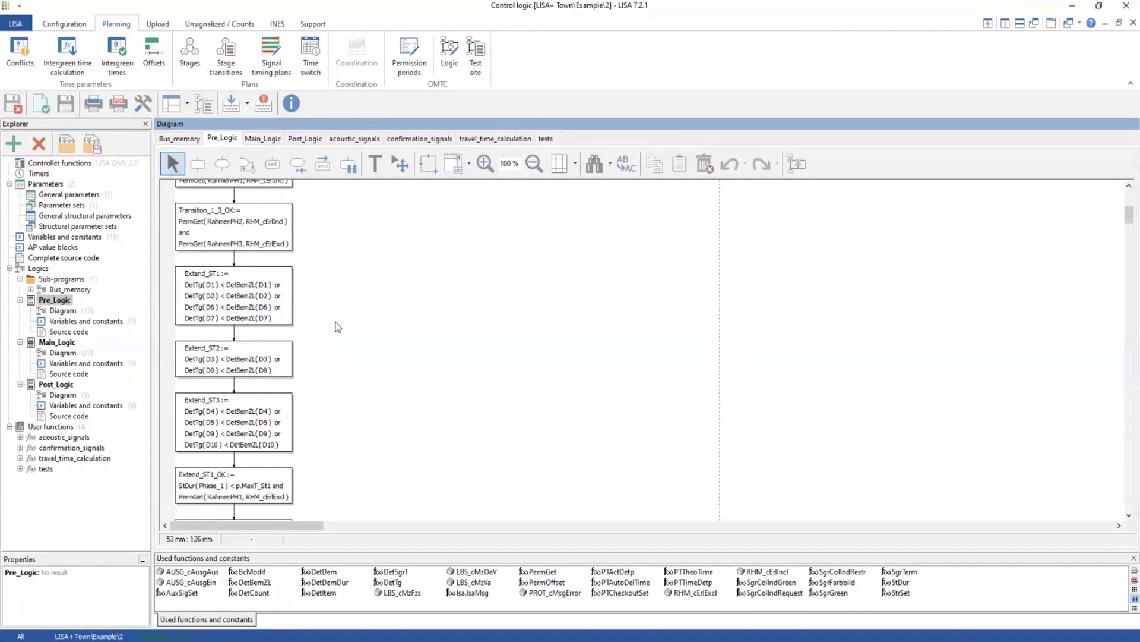
scroll(338, 327, "up", 10)
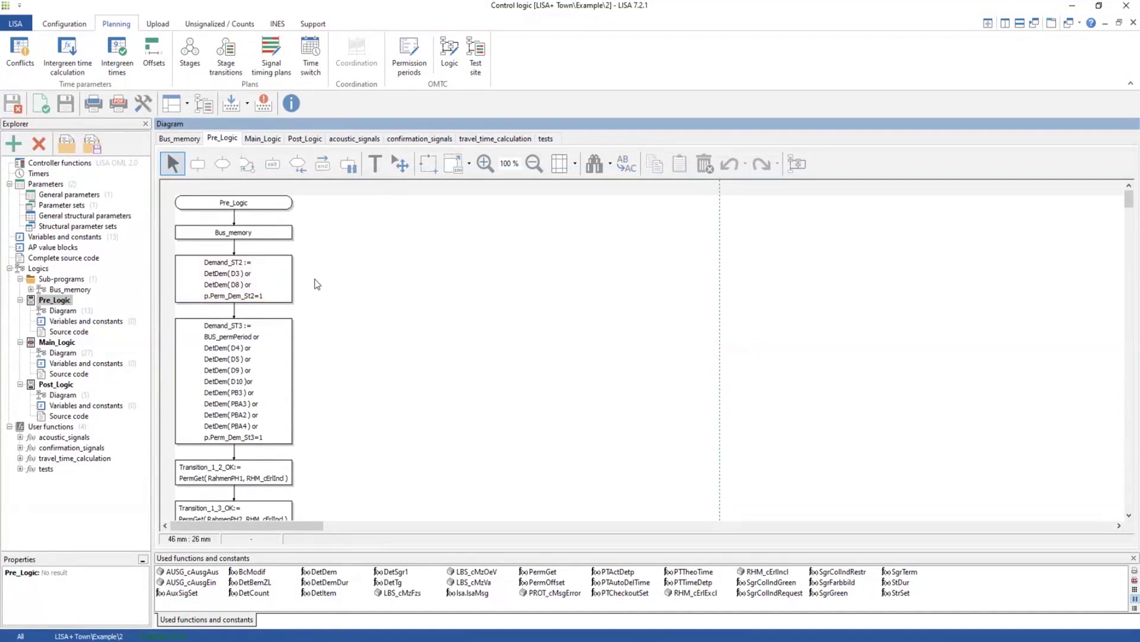
left_click(198, 164)
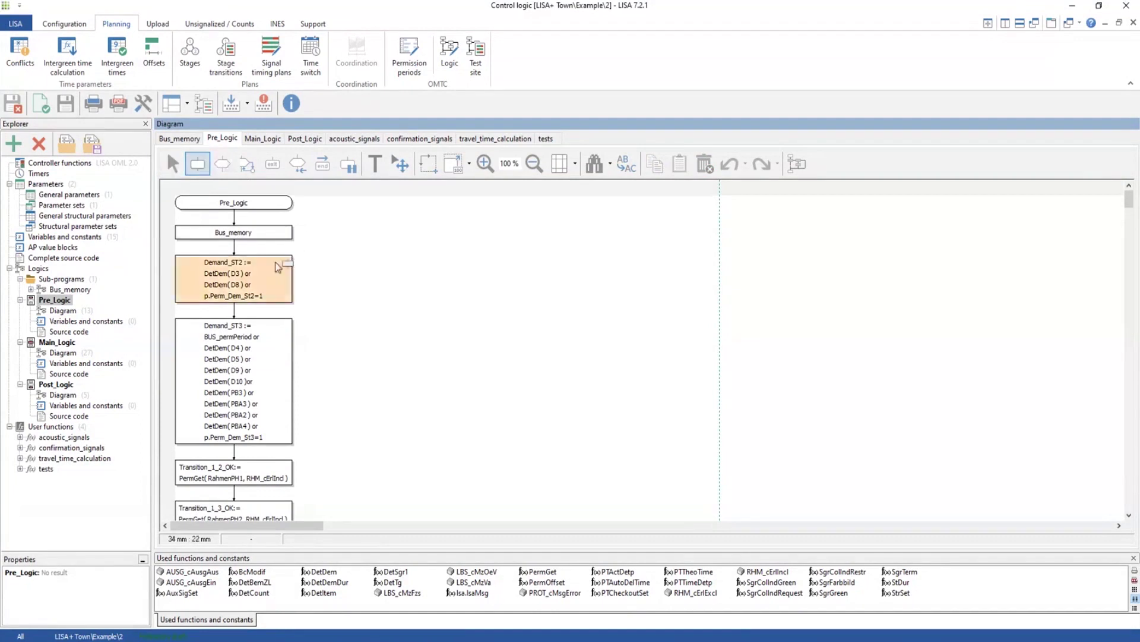
left_click(271, 233)
left_click(312, 251)
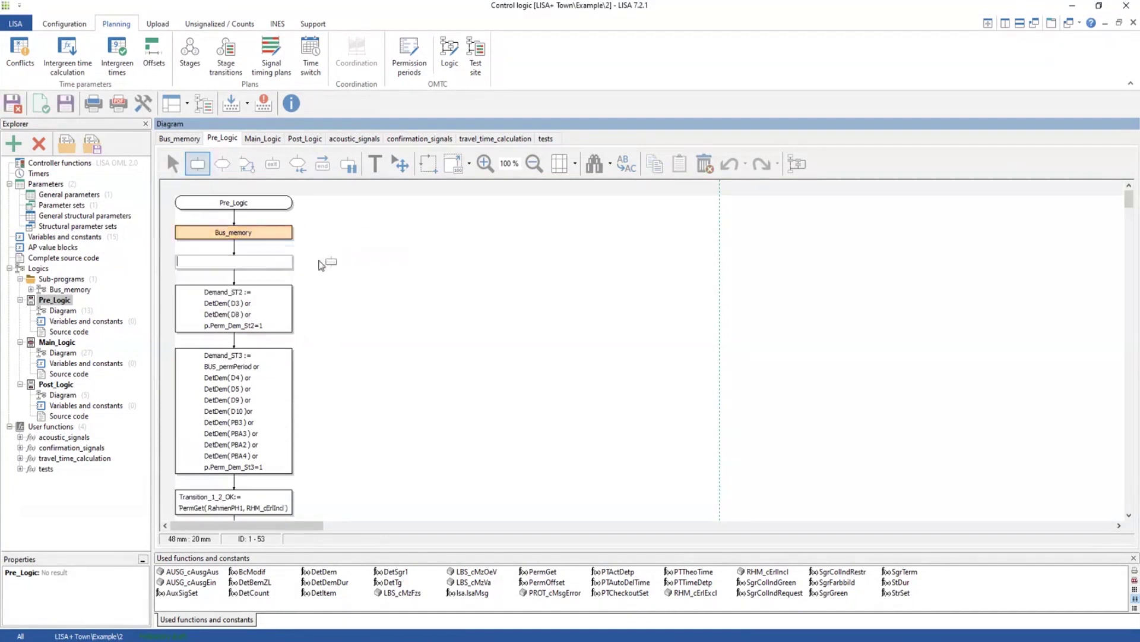
left_click(222, 164)
left_click(240, 262)
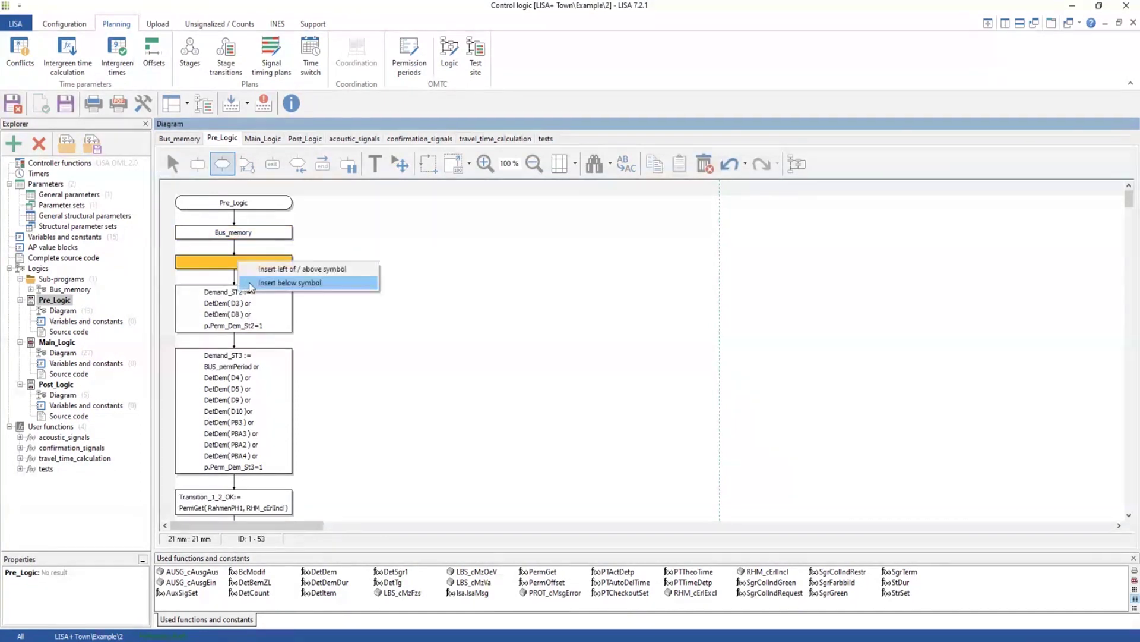
left_click(288, 282)
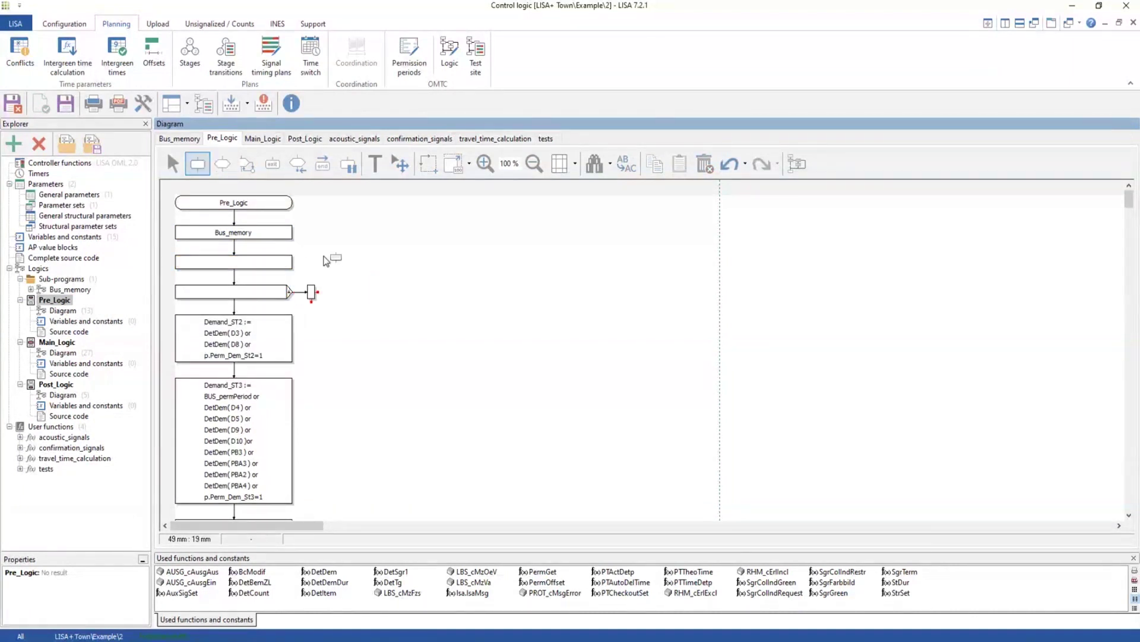
Look through the complete generated source code of the control logic and return to the Pre_Logic diagram.
left_click(53, 258)
scroll(213, 232, "down", 5)
scroll(214, 232, "down", 3)
scroll(228, 294, "up", 8)
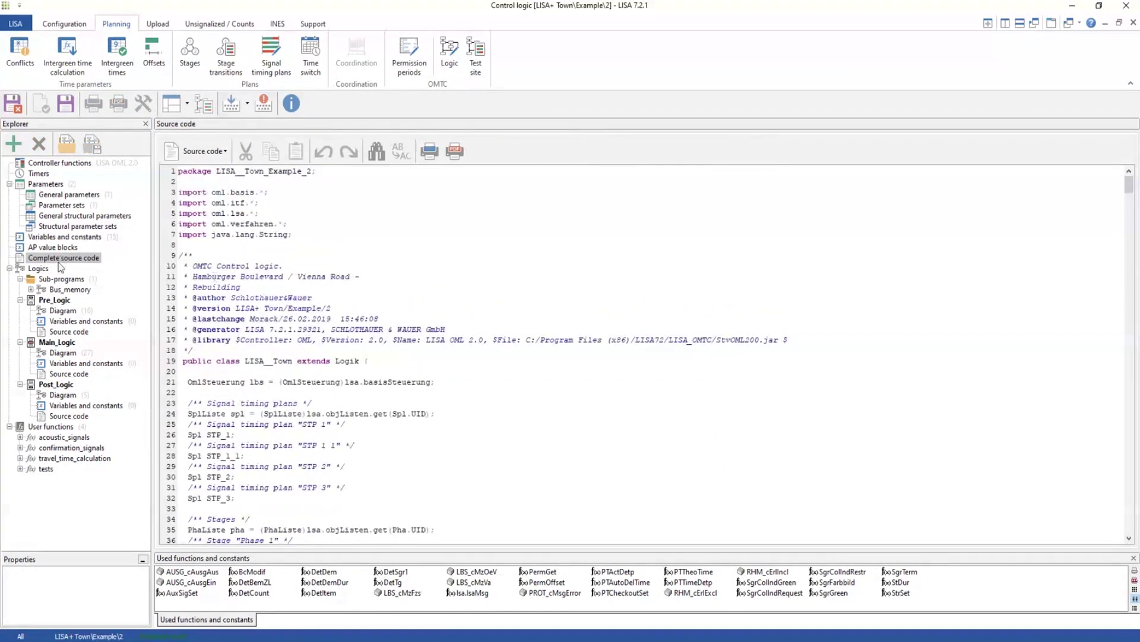
left_click(54, 300)
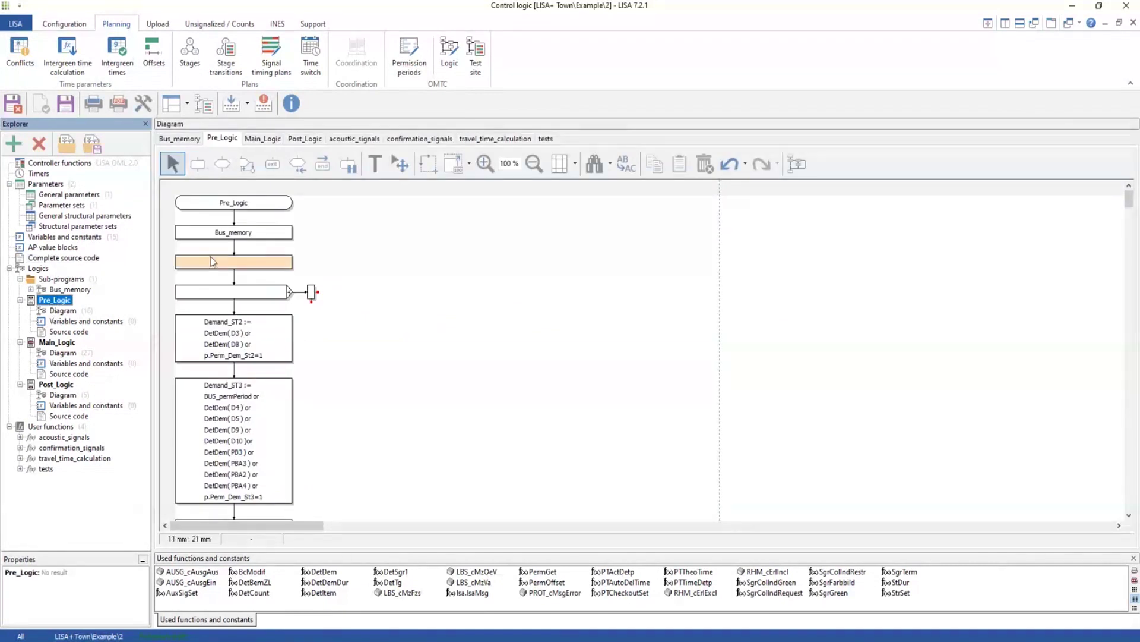
Delete the empty decision symbol and its branch from the Pre_Logic diagram, removing only the highlighted symbol.
double_click(244, 292)
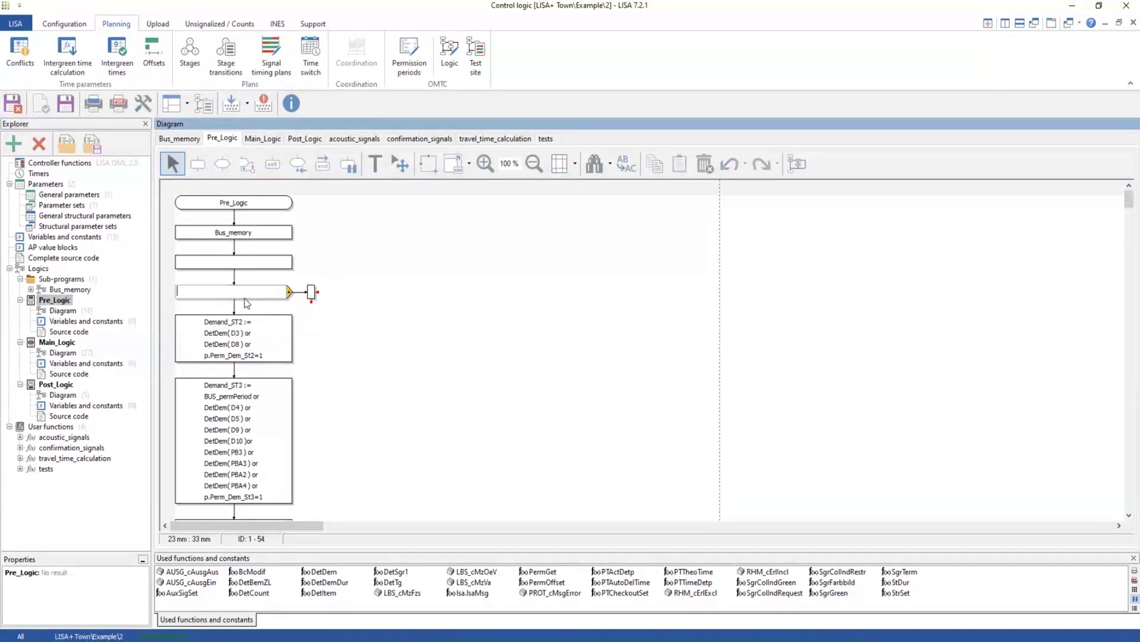
key("Escape")
right_click(277, 291)
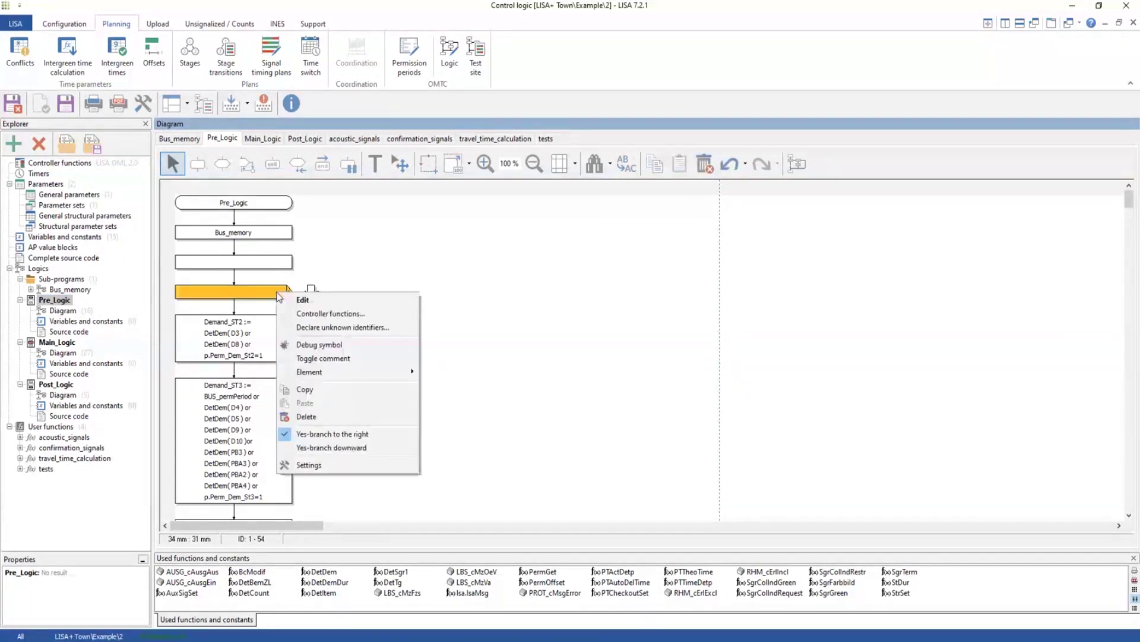
key("Escape")
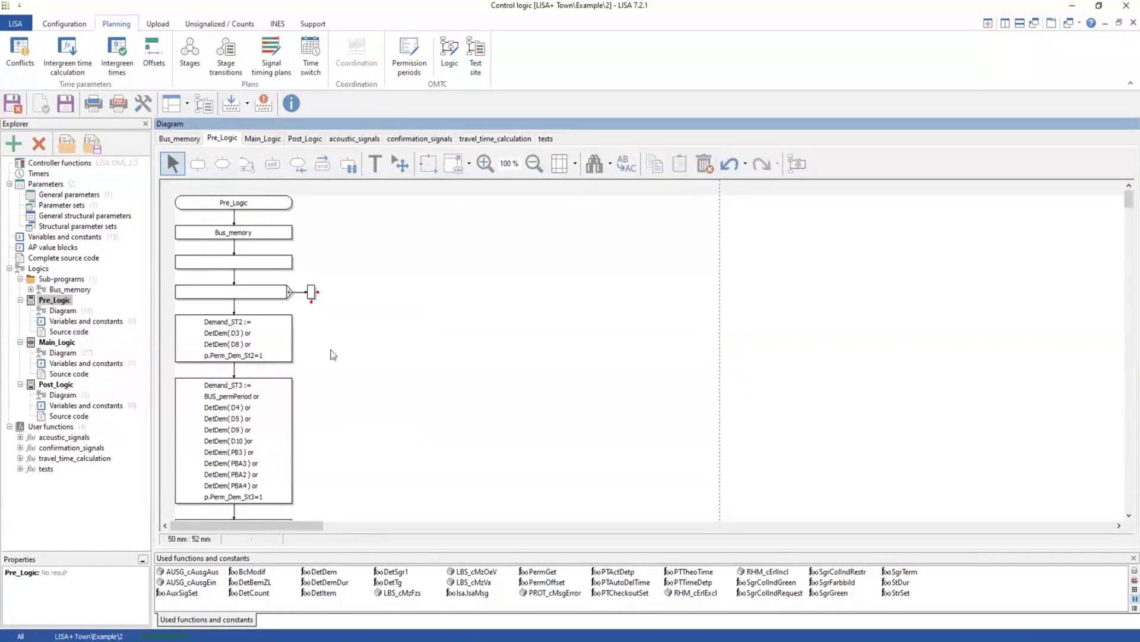
left_click(262, 287)
right_click(265, 291)
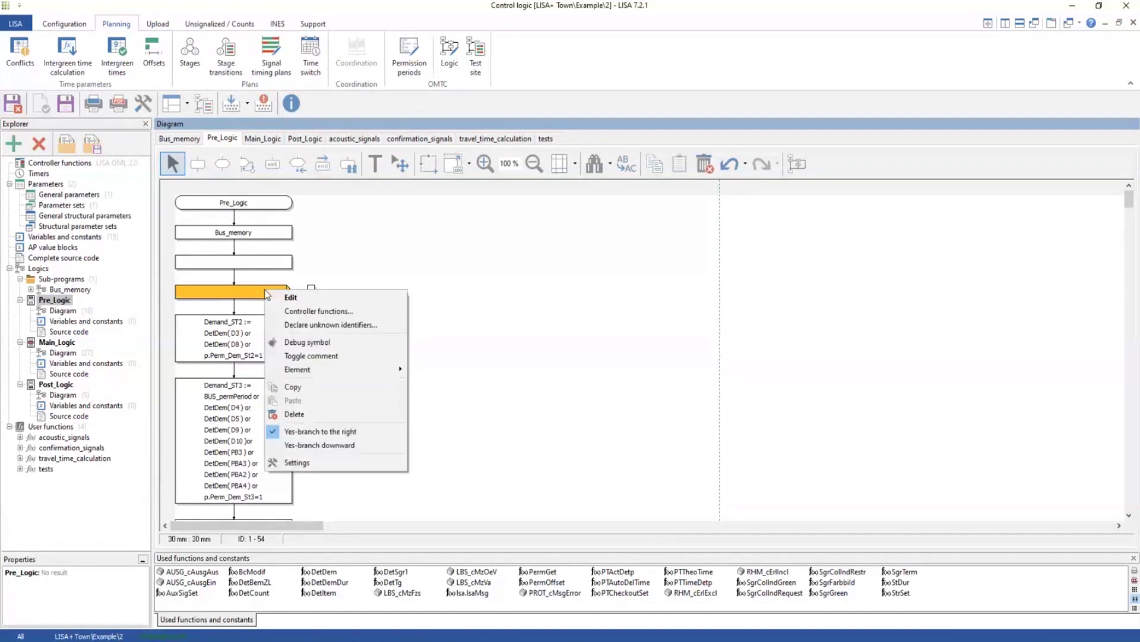
left_click(293, 414)
left_click(40, 304)
left_click(286, 291)
right_click(269, 294)
left_click(291, 394)
right_click(279, 291)
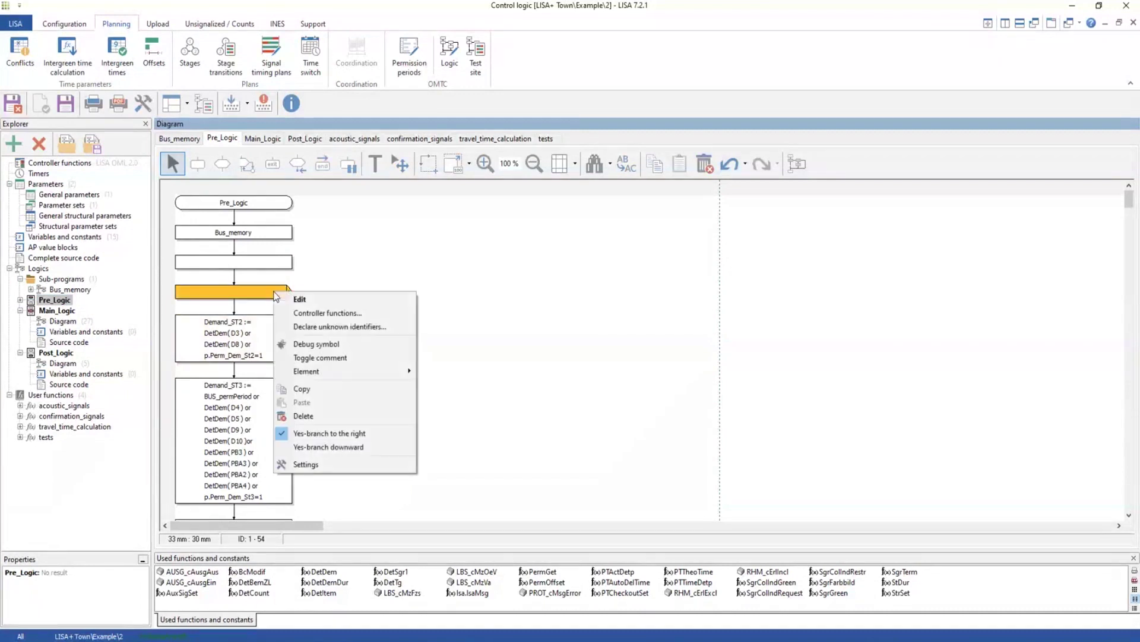
left_click(293, 415)
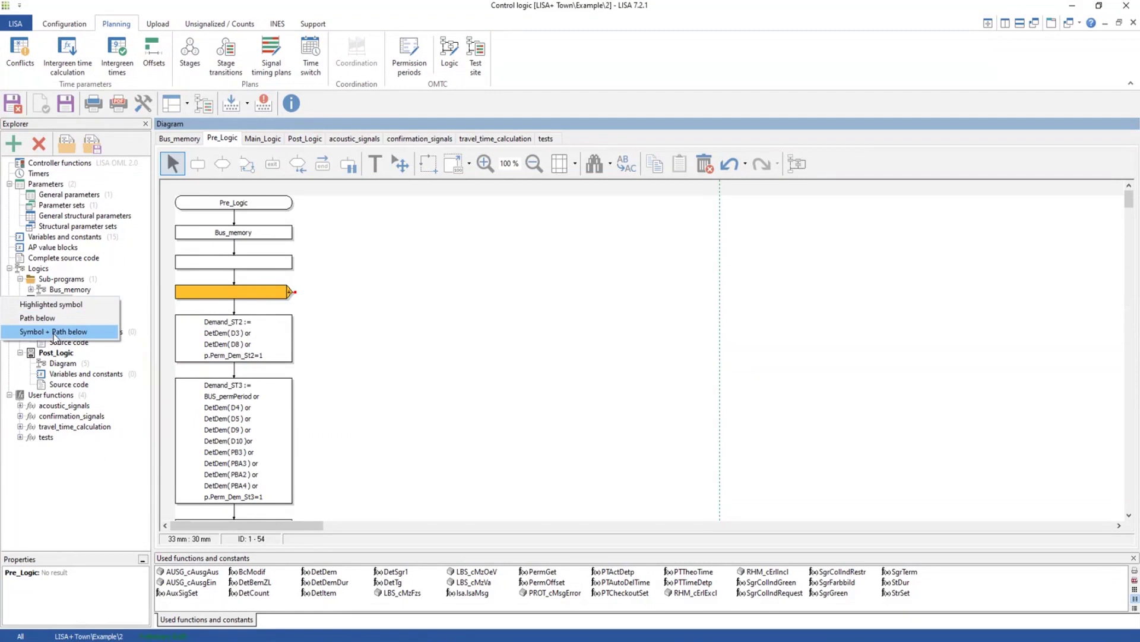
left_click(51, 305)
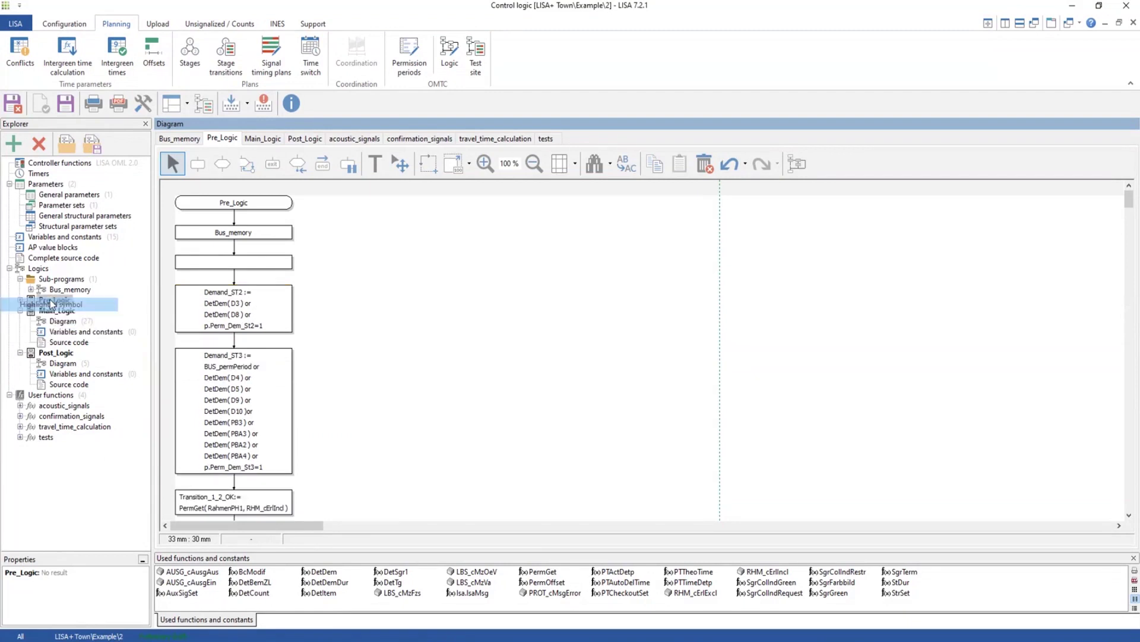
Reopen the control logic without the Pre_Logic edits, compile it and close the compilation statistics.
left_click(13, 103)
left_click(448, 54)
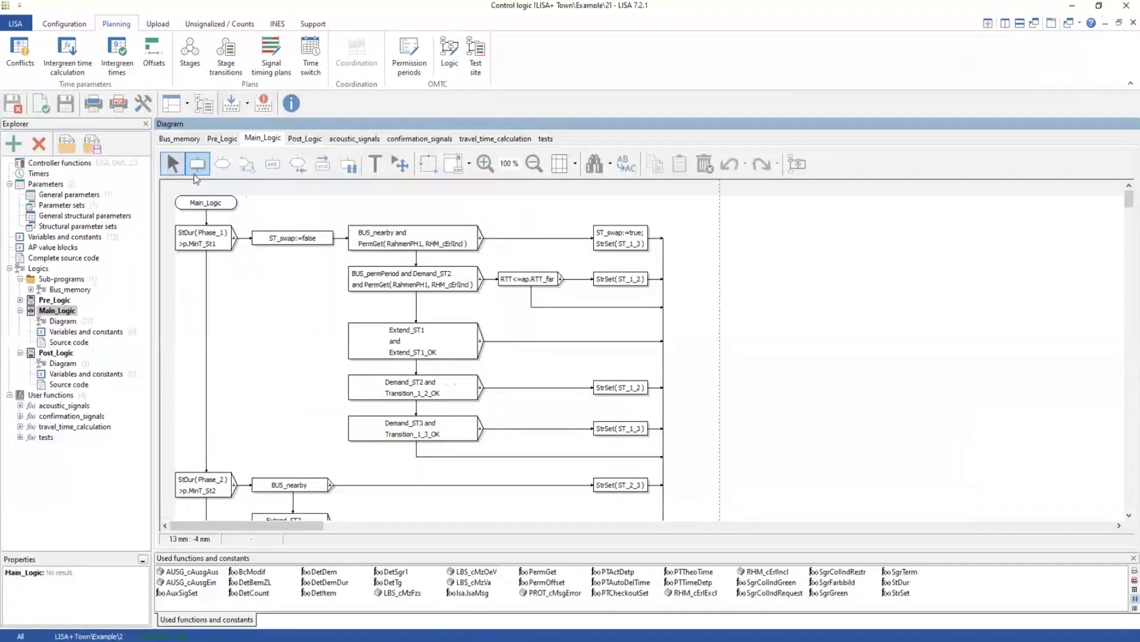
left_click(232, 105)
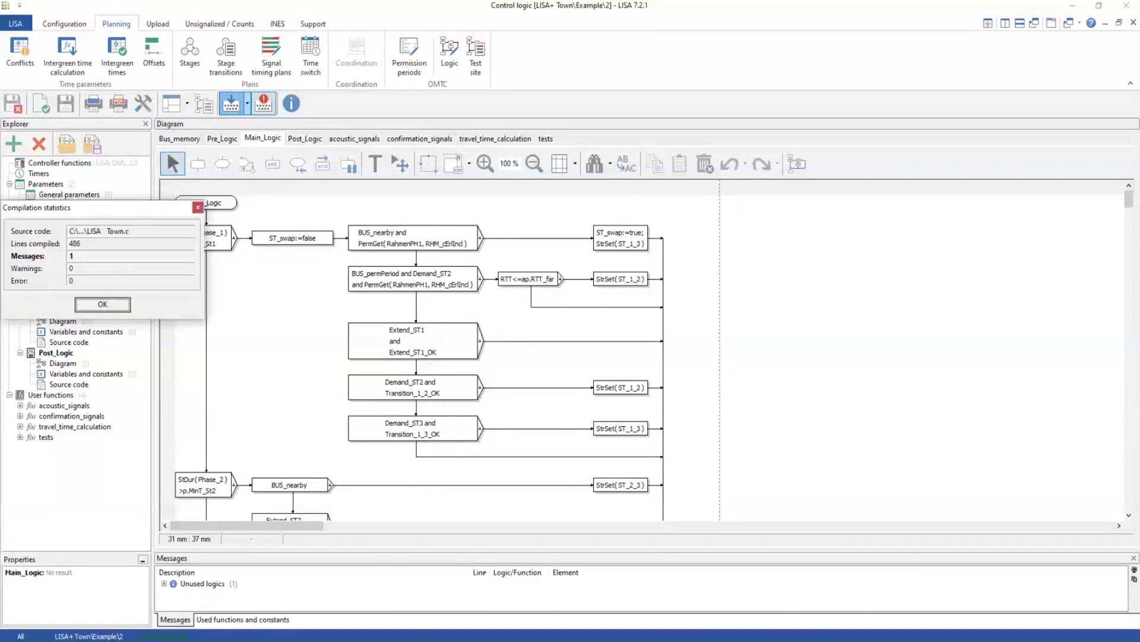
left_click(485, 291)
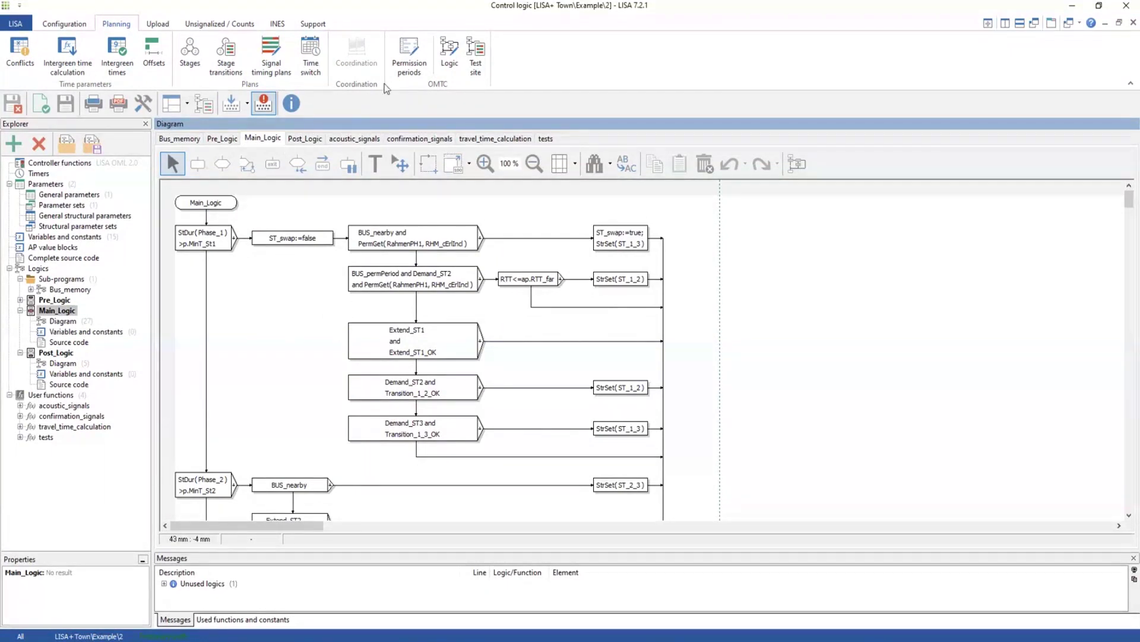
Open the test site of Example\2 and bring the whole intersection plan into view.
left_click(205, 104)
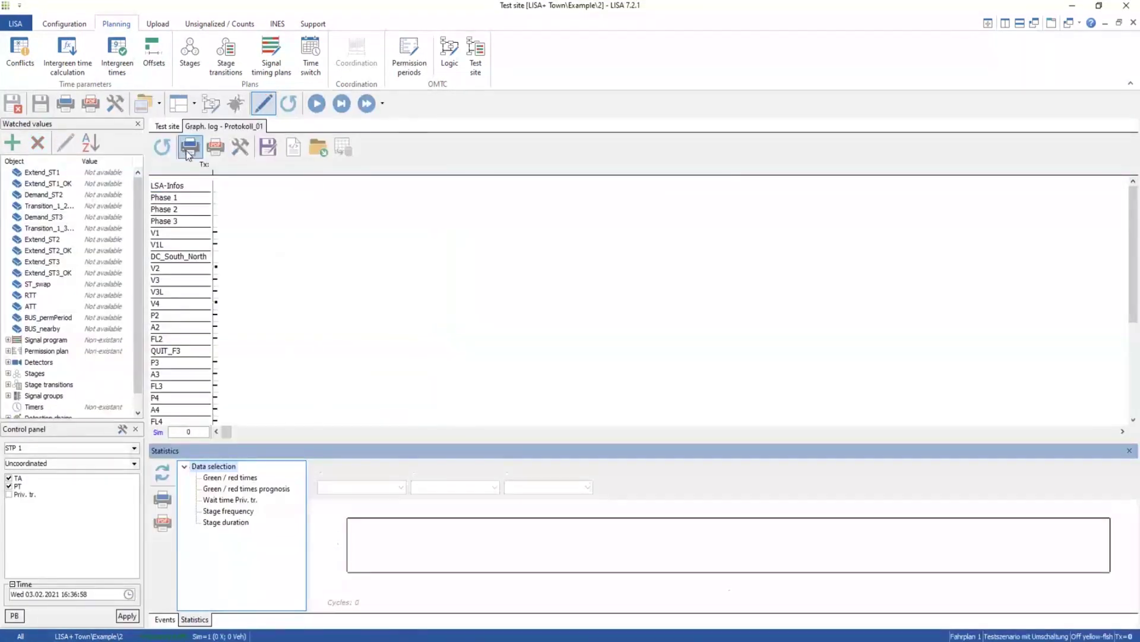
left_click(166, 127)
left_click(588, 146)
scroll(538, 277, "down", 2)
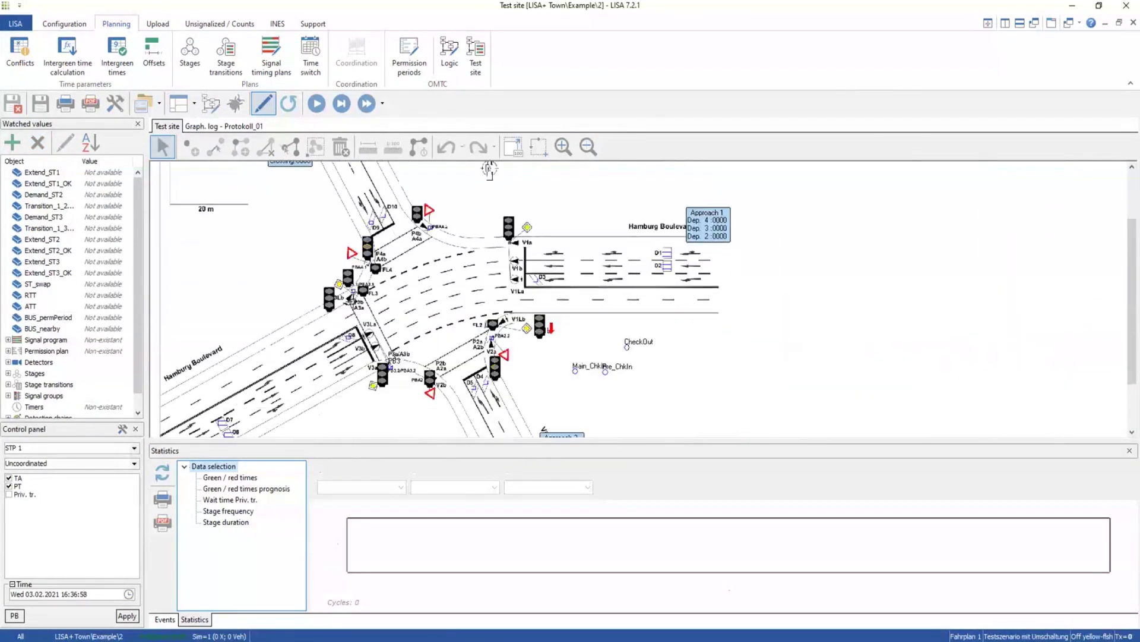
scroll(392, 302, "down", 1)
Display the simulation network over the test site plan and hide it again.
right_click(612, 190)
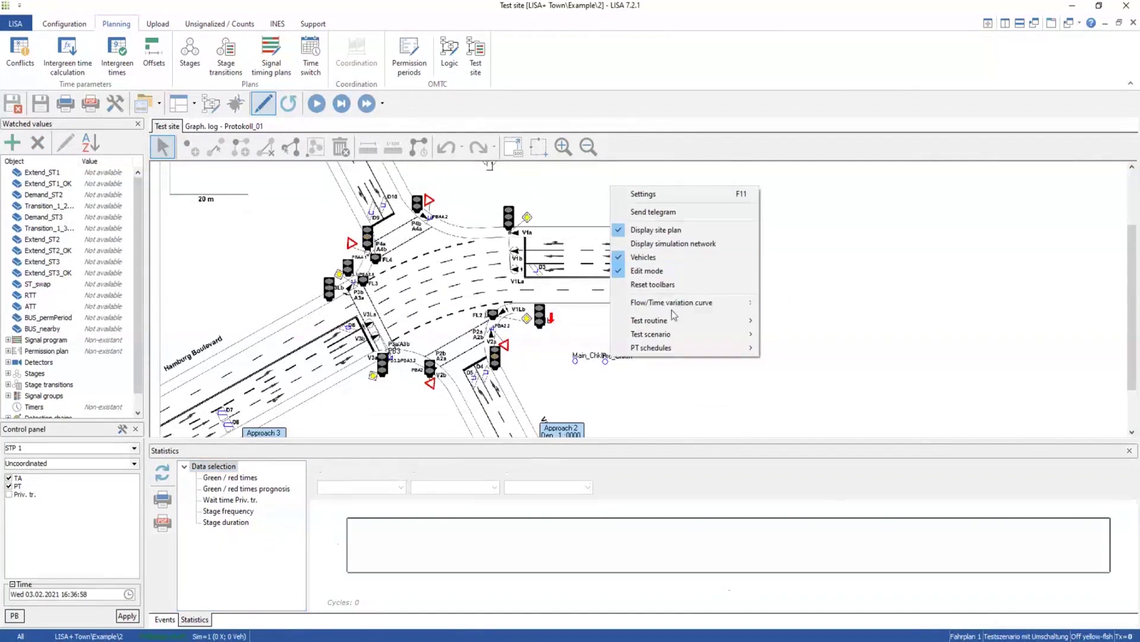
left_click(663, 242)
right_click(593, 179)
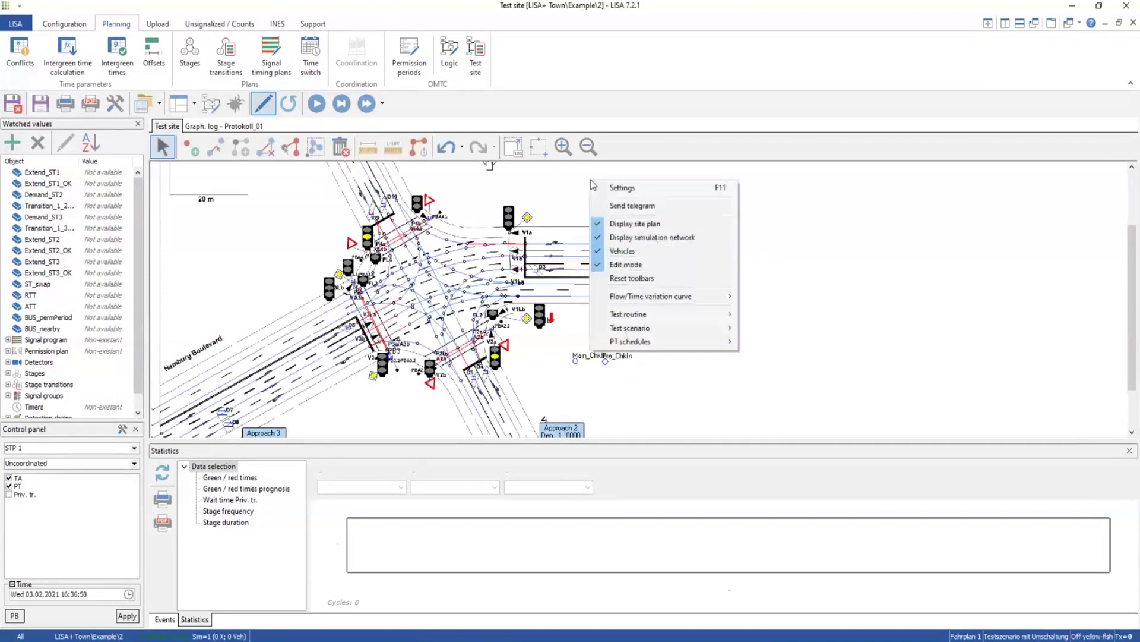
left_click(631, 243)
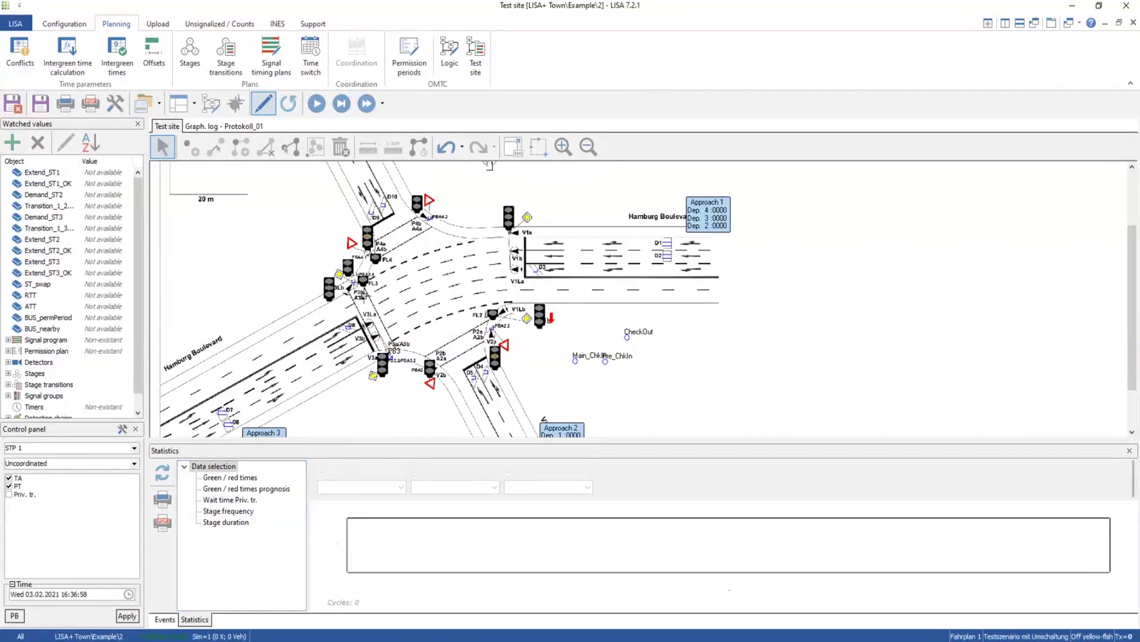
Start the simulation in fast mode and dock the Protokoll_01 graphical log below the intersection plan.
left_click(342, 103)
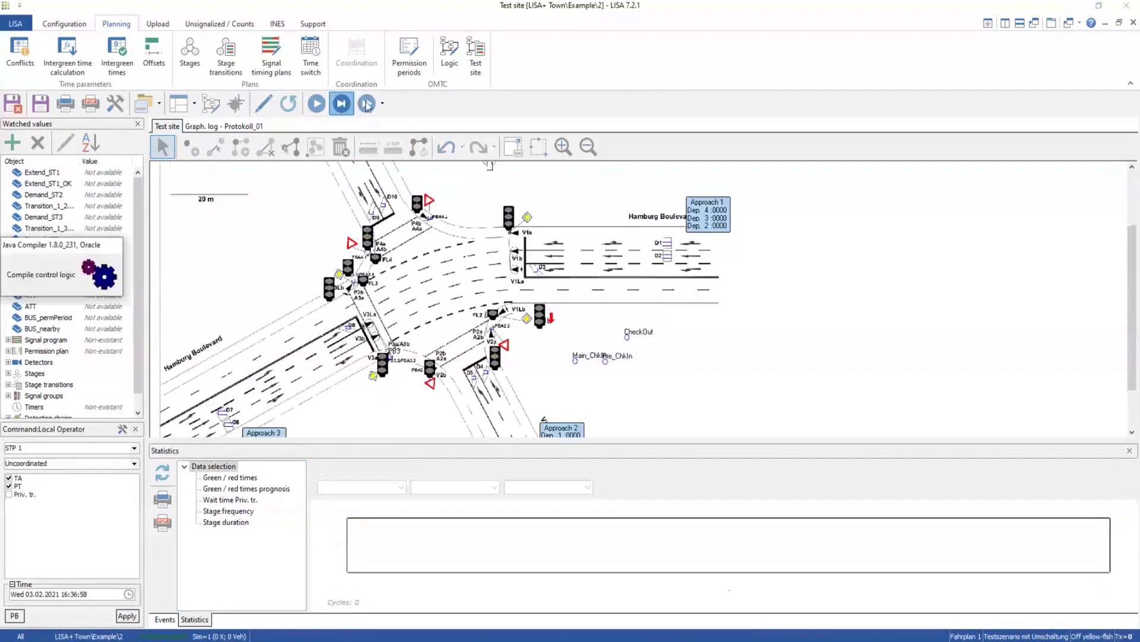
left_click(372, 107)
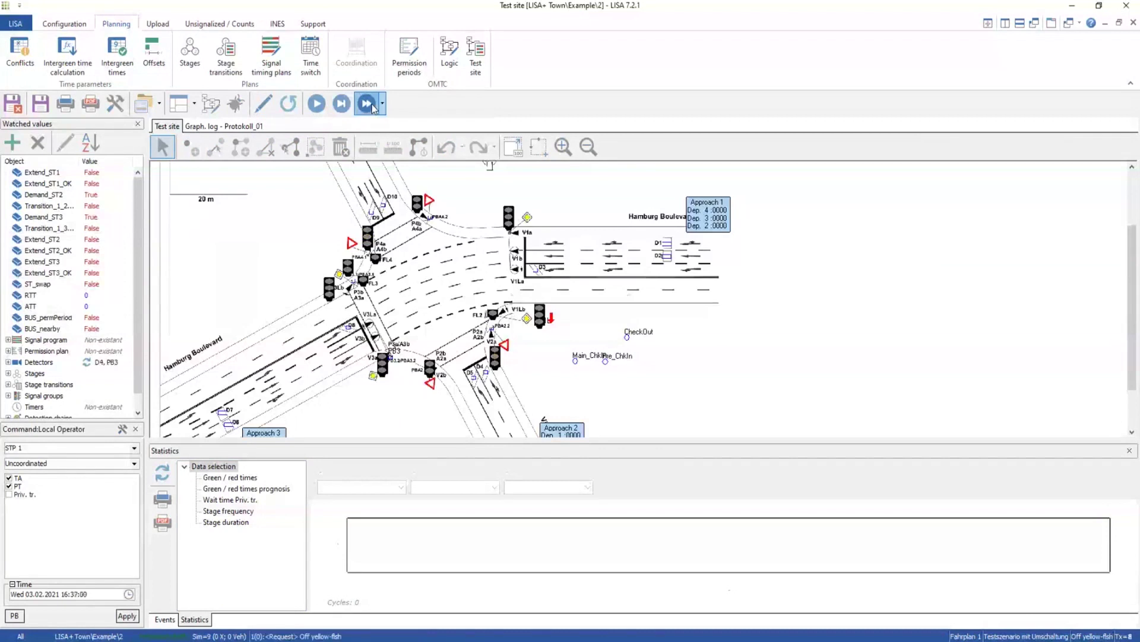
left_click(220, 126)
left_click_drag(475, 438, 474, 443)
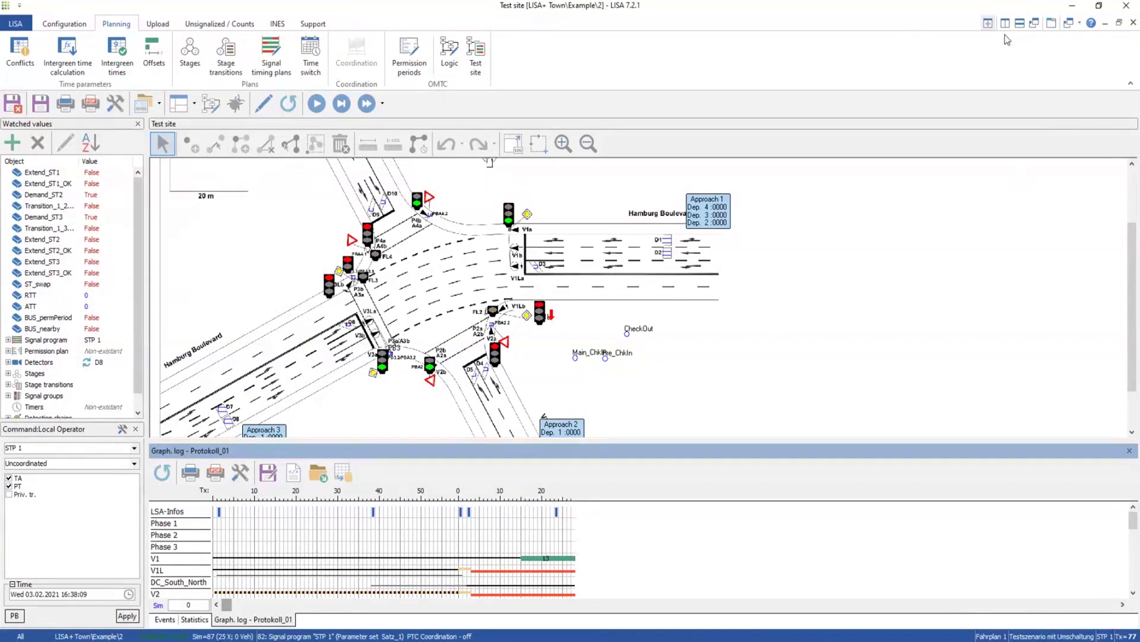
Close and reopen the test site, and dock the Protokoll_01 graphical log at full height beside the intersection plan.
left_click(1134, 23)
left_click(597, 353)
left_click(475, 65)
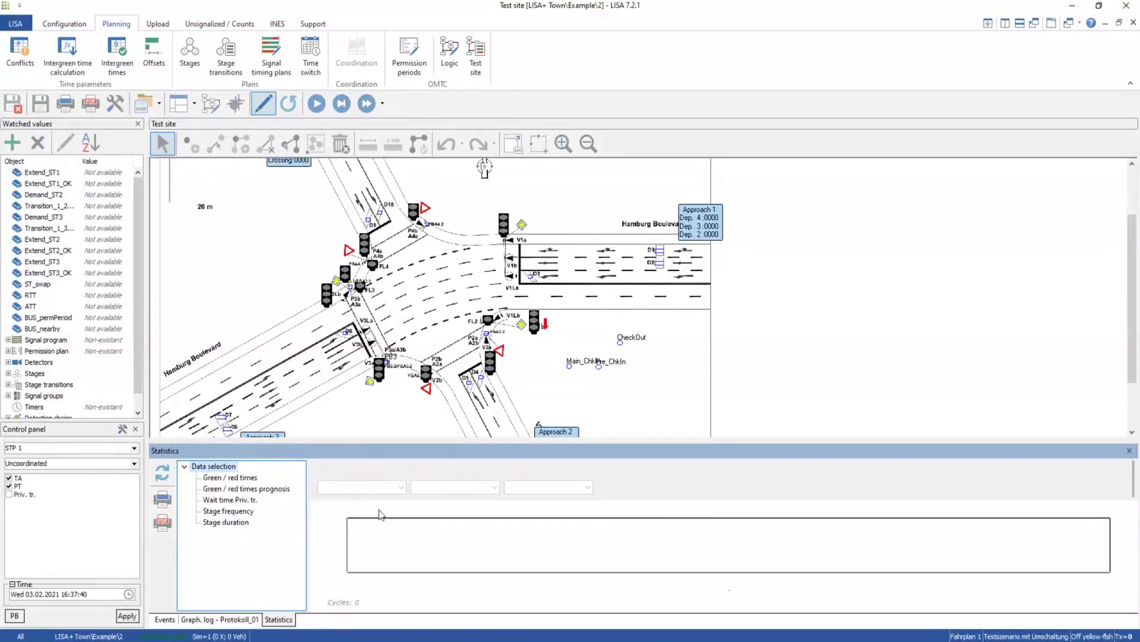
left_click(214, 619)
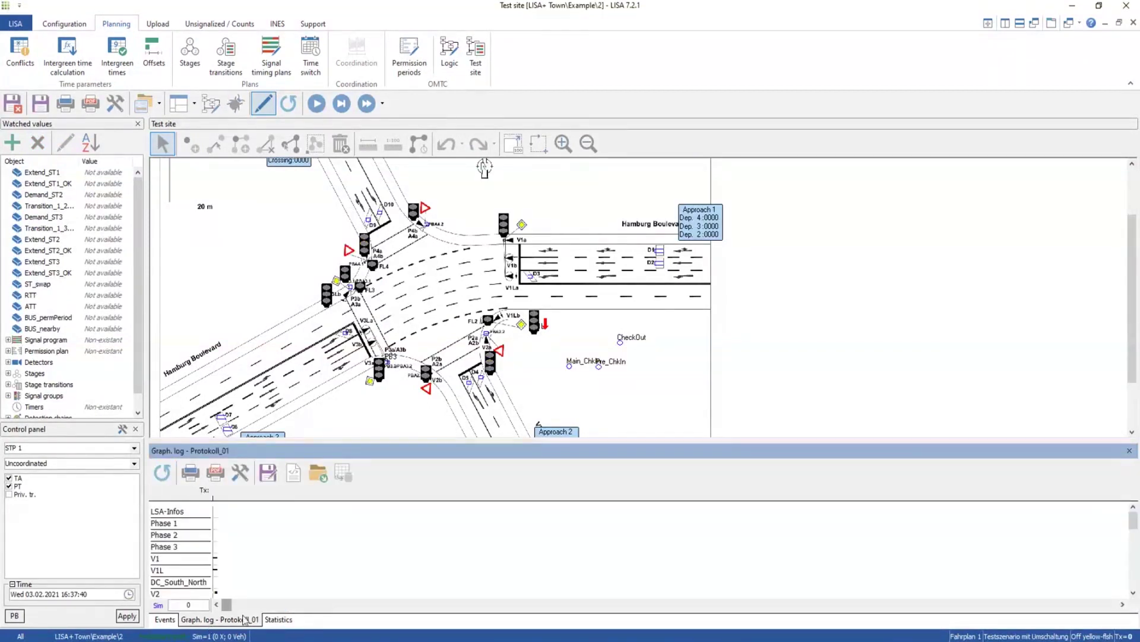
left_click_drag(226, 624, 1087, 368)
left_click_drag(747, 186, 716, 198)
Run the STP 1 simulation in single steps, fast mode and normal speed to follow signals and detectors in the log.
left_click(343, 104)
left_click(343, 105)
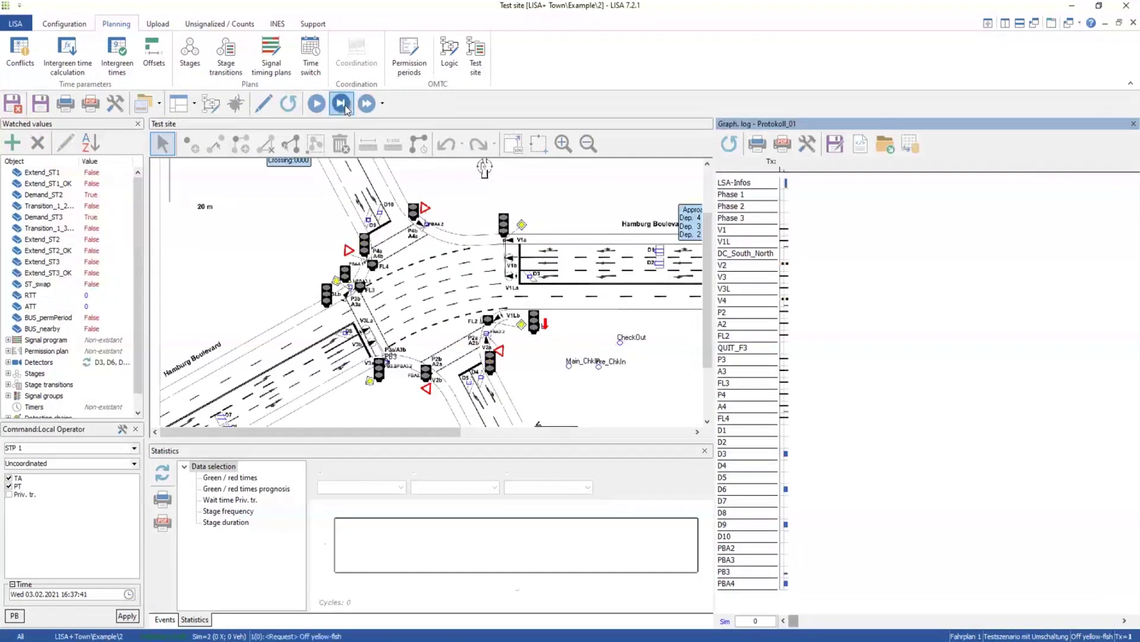
left_click(367, 103)
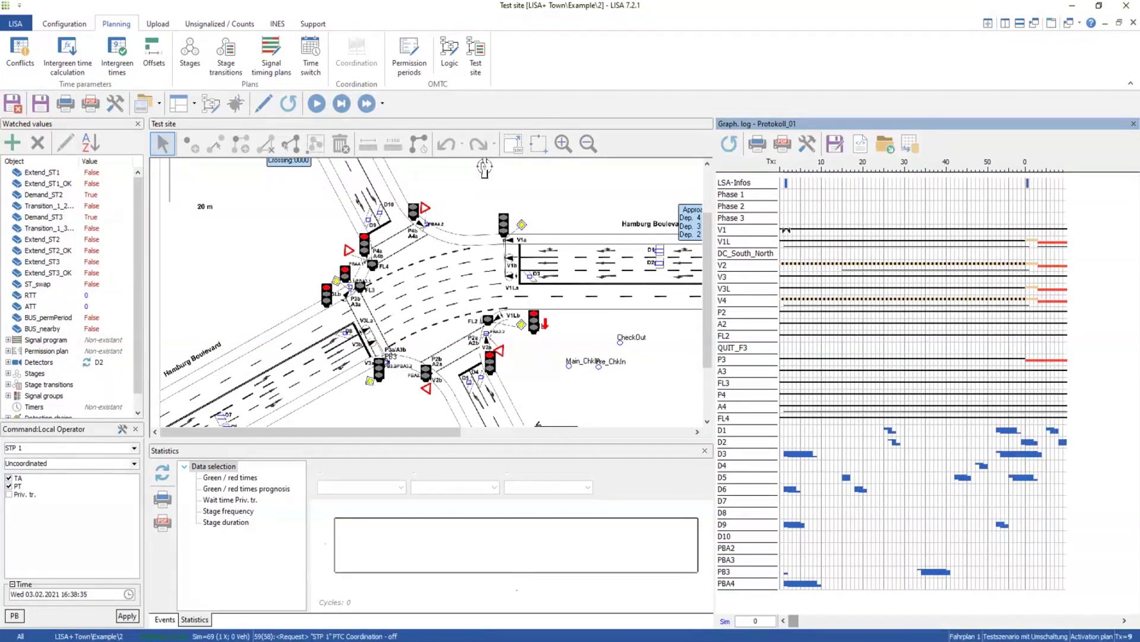
left_click(342, 103)
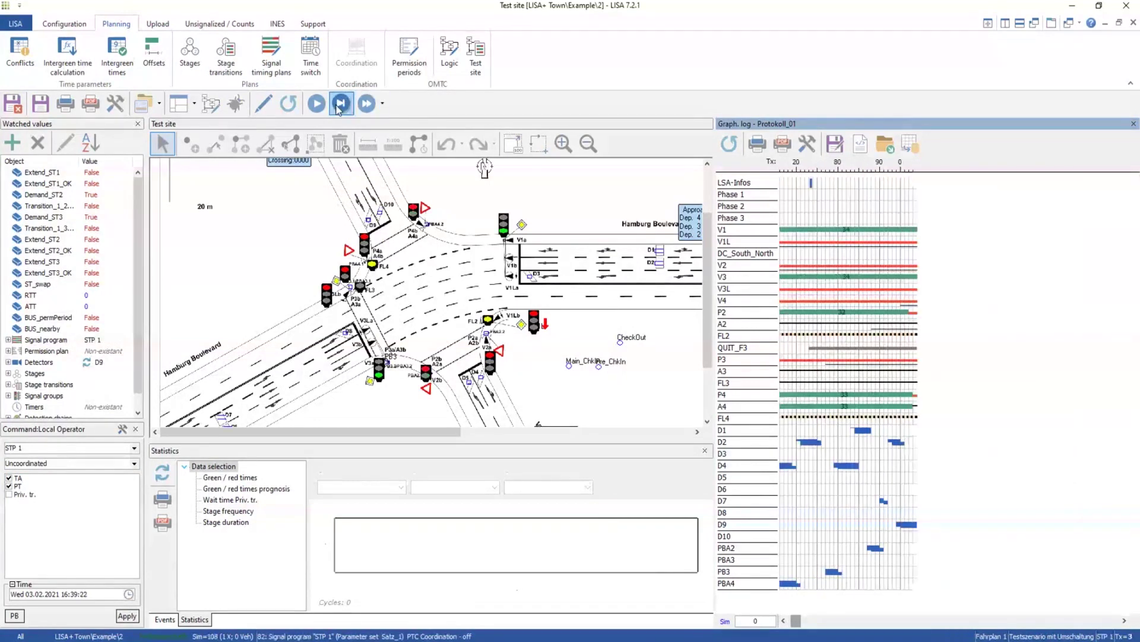
left_click(340, 105)
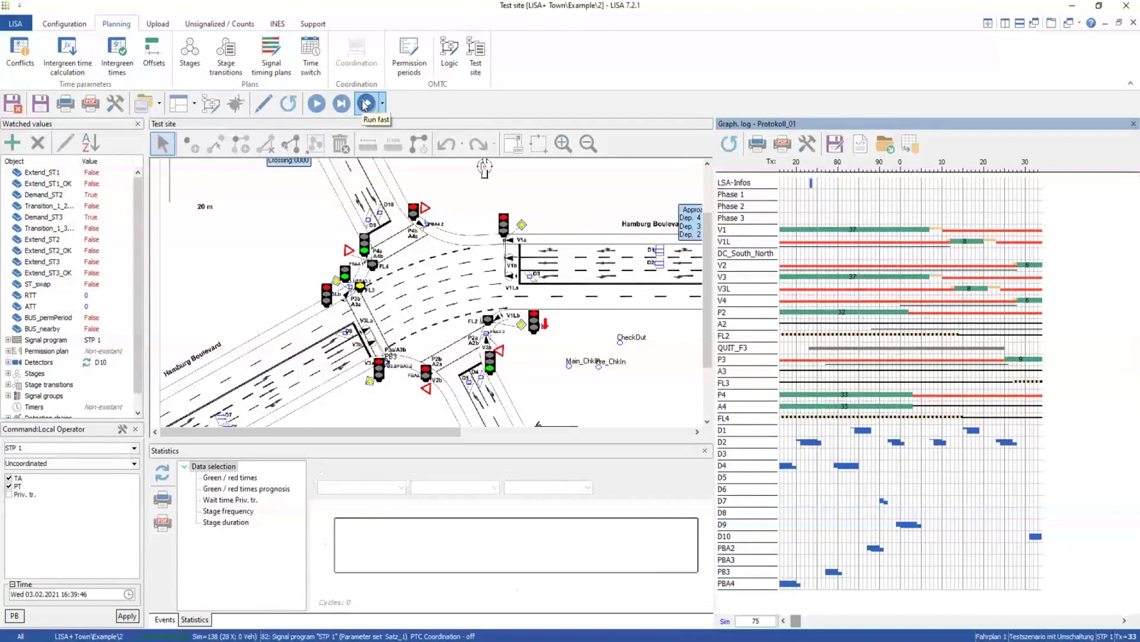
left_click(364, 104)
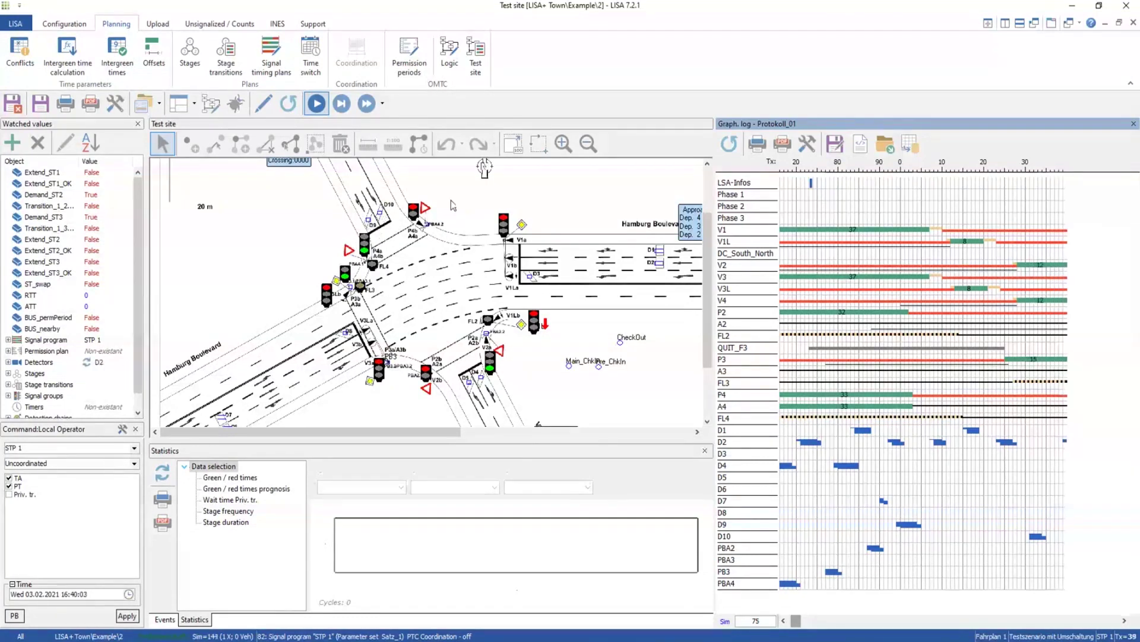
left_click(316, 103)
Load the Morning [Kfz/h] 7-8 am traffic flow and run the simulation through the switch-on into STP 1.
right_click(443, 178)
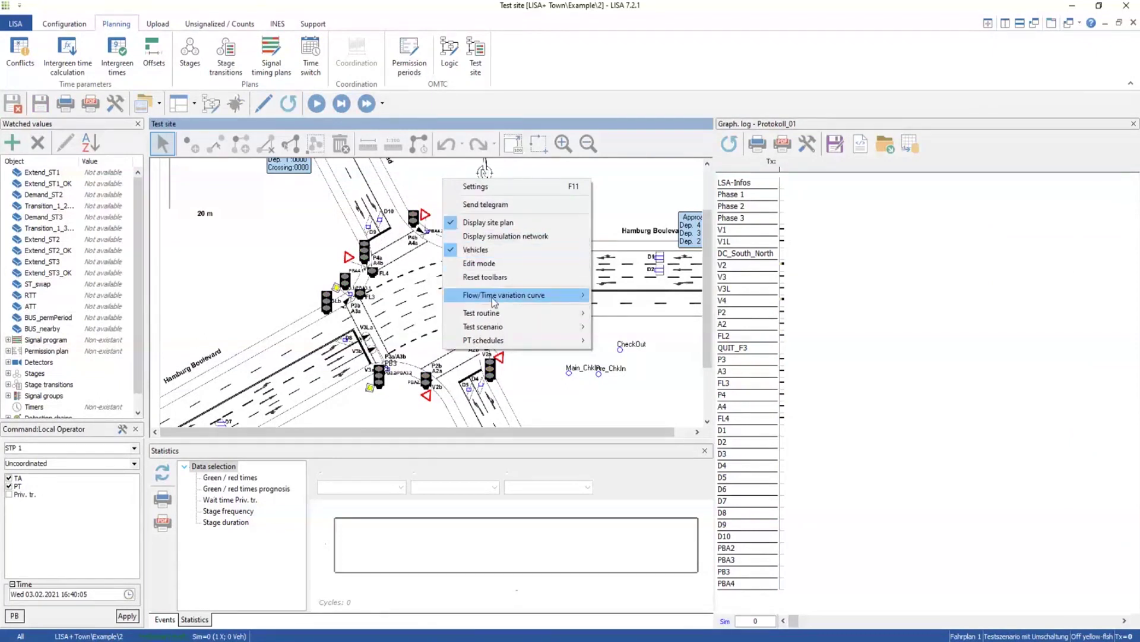
left_click(641, 328)
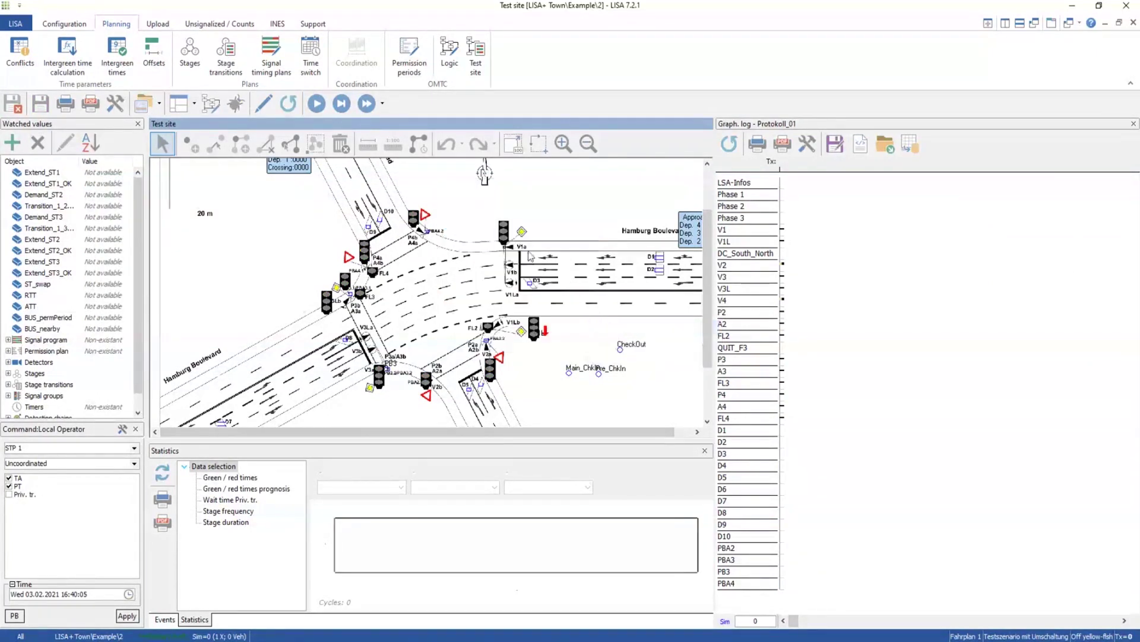
left_click(341, 103)
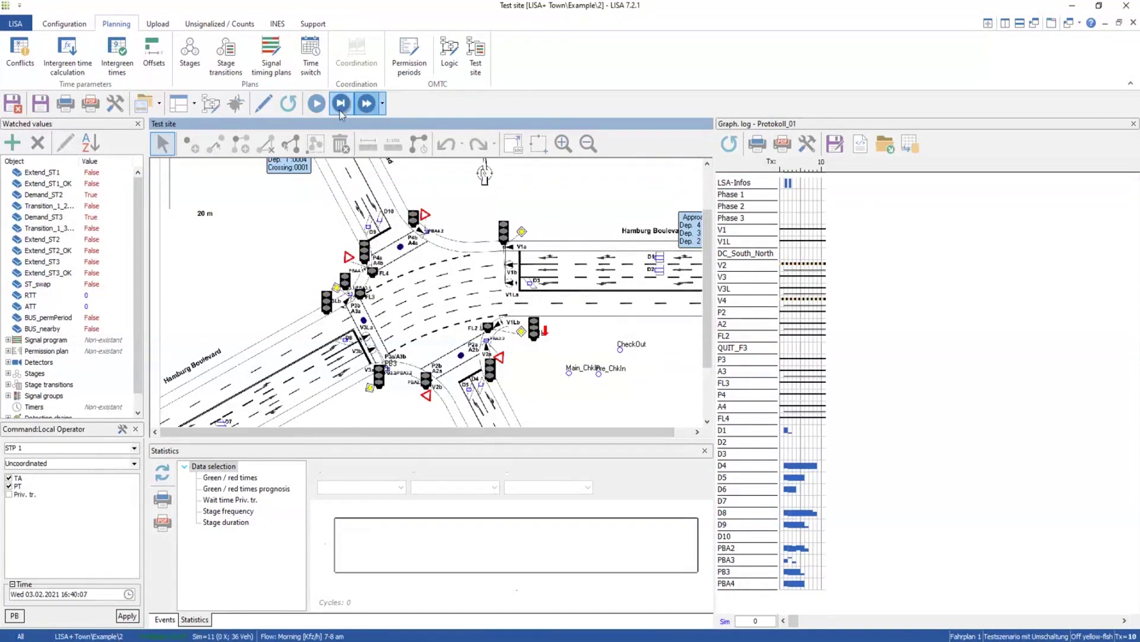
left_click(341, 104)
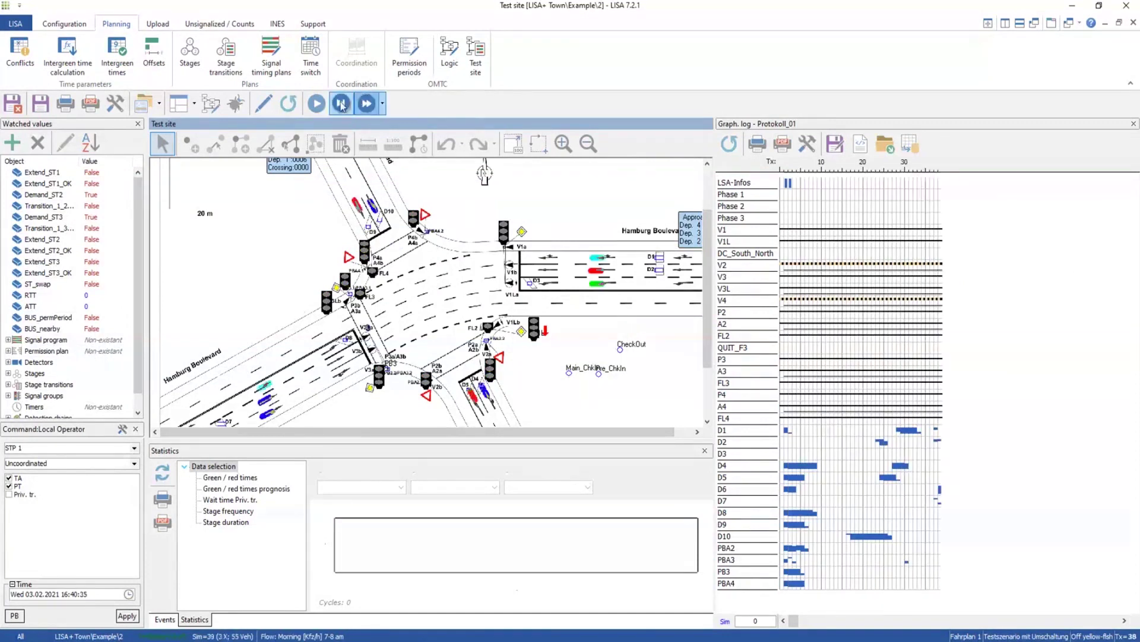
left_click(341, 104)
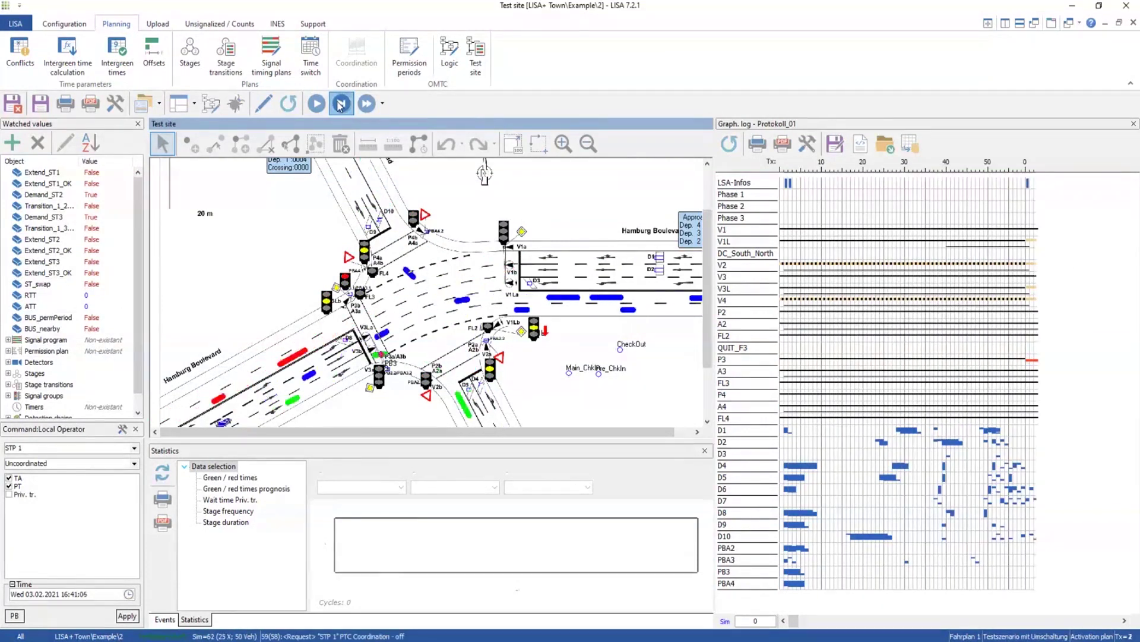
left_click(341, 104)
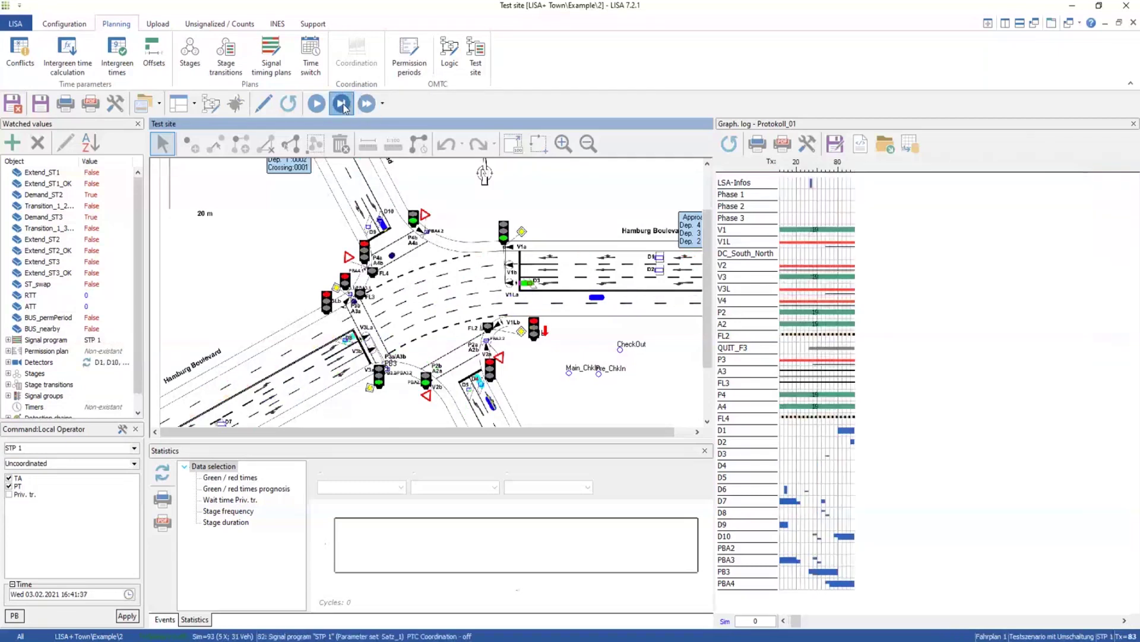
left_click(343, 106)
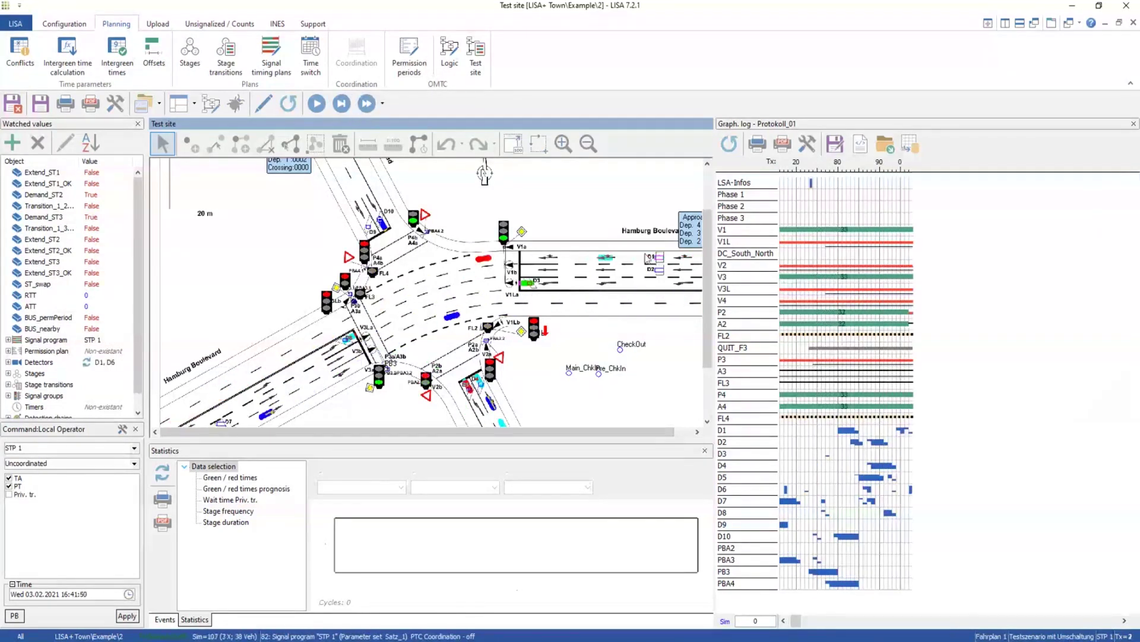
Advance the loaded STP 1 simulation in single steps and fast mode to follow queues, signals and detectors over further cycles.
left_click(340, 105)
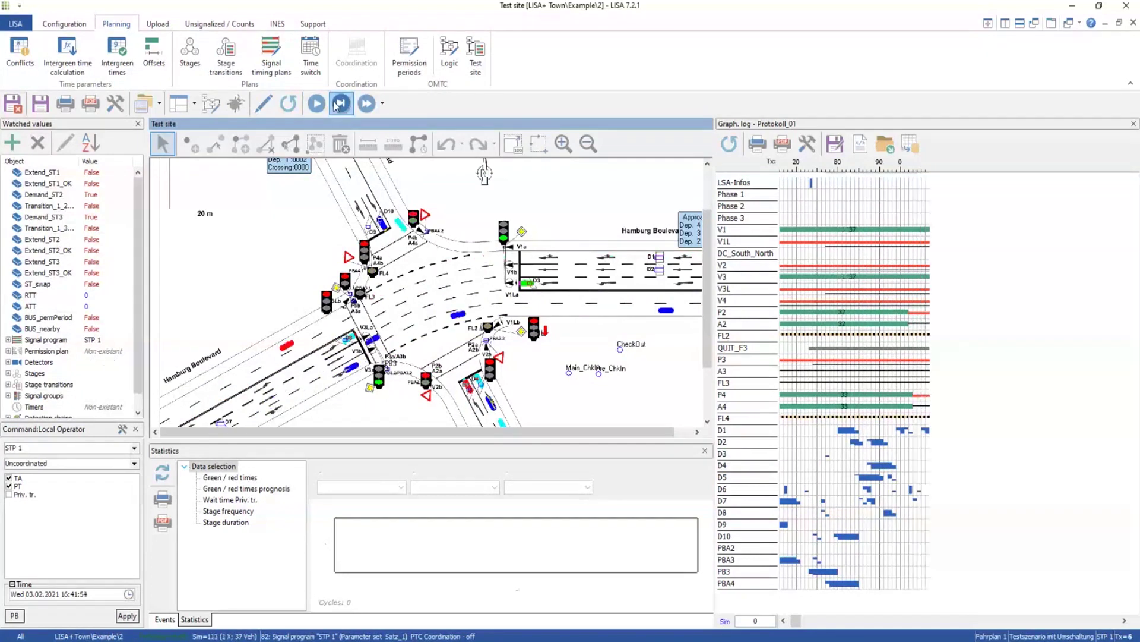
left_click(339, 104)
left_click(340, 104)
left_click(339, 104)
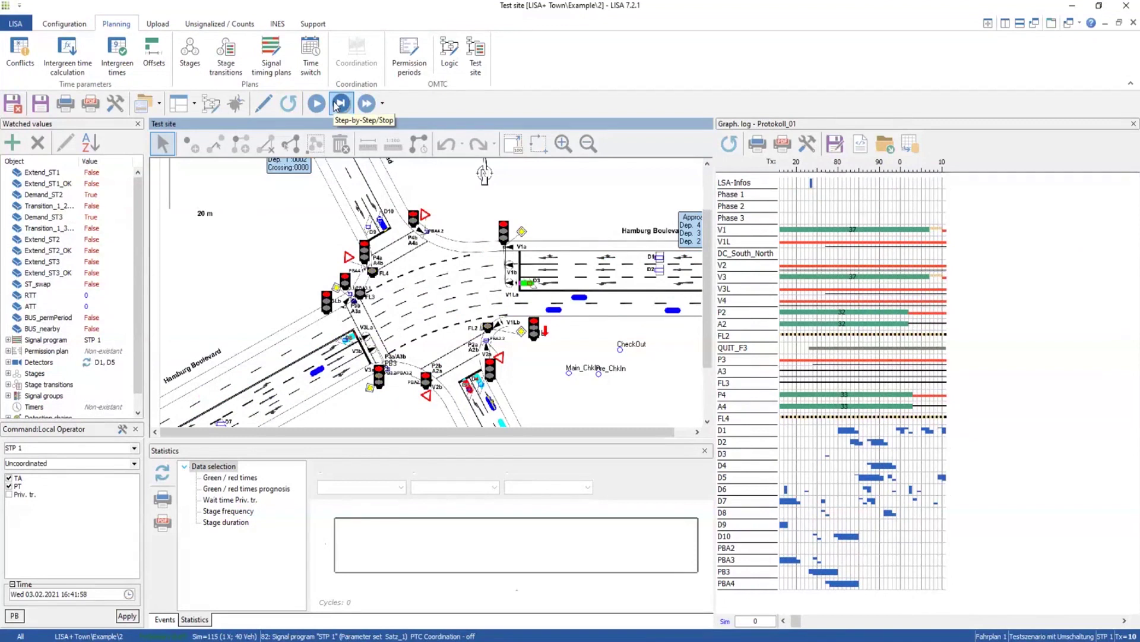
left_click(340, 105)
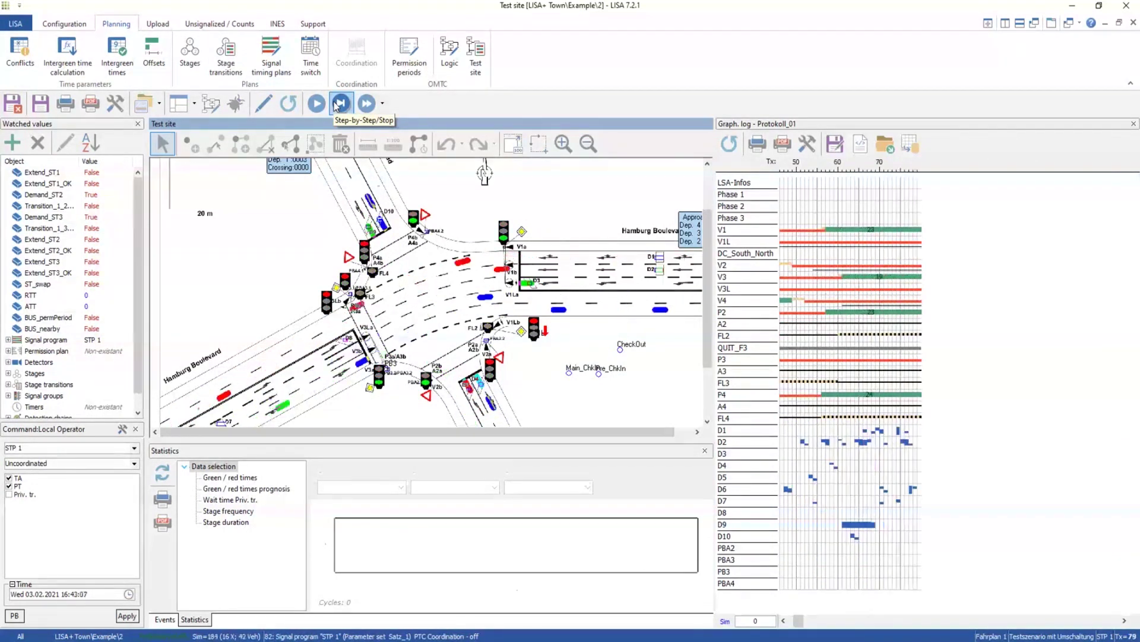
left_click(338, 105)
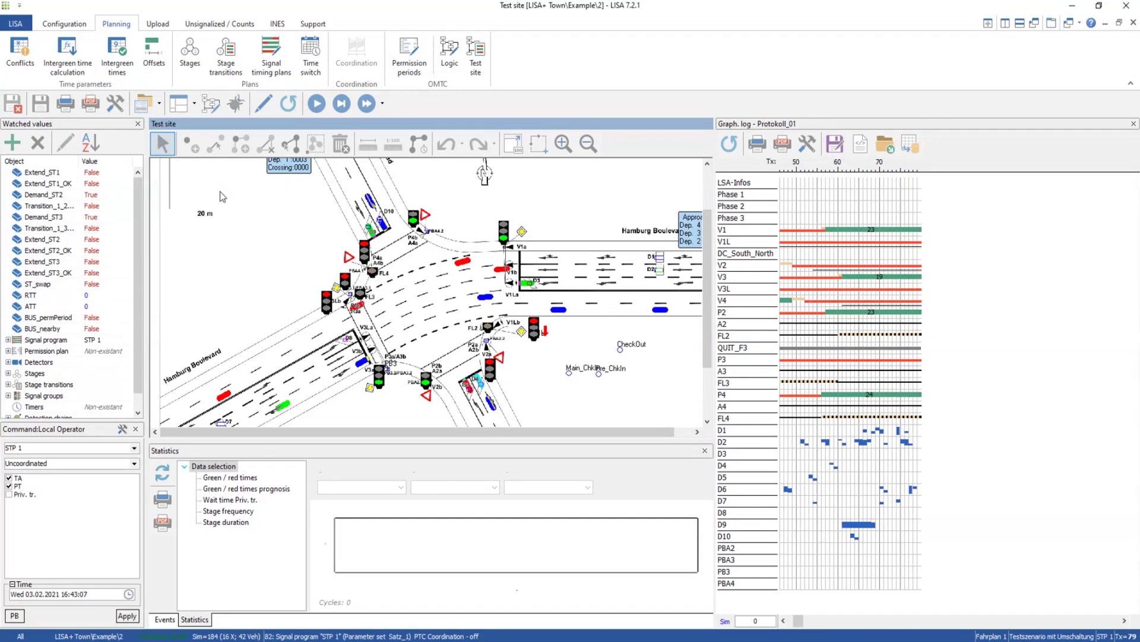
left_click(341, 103)
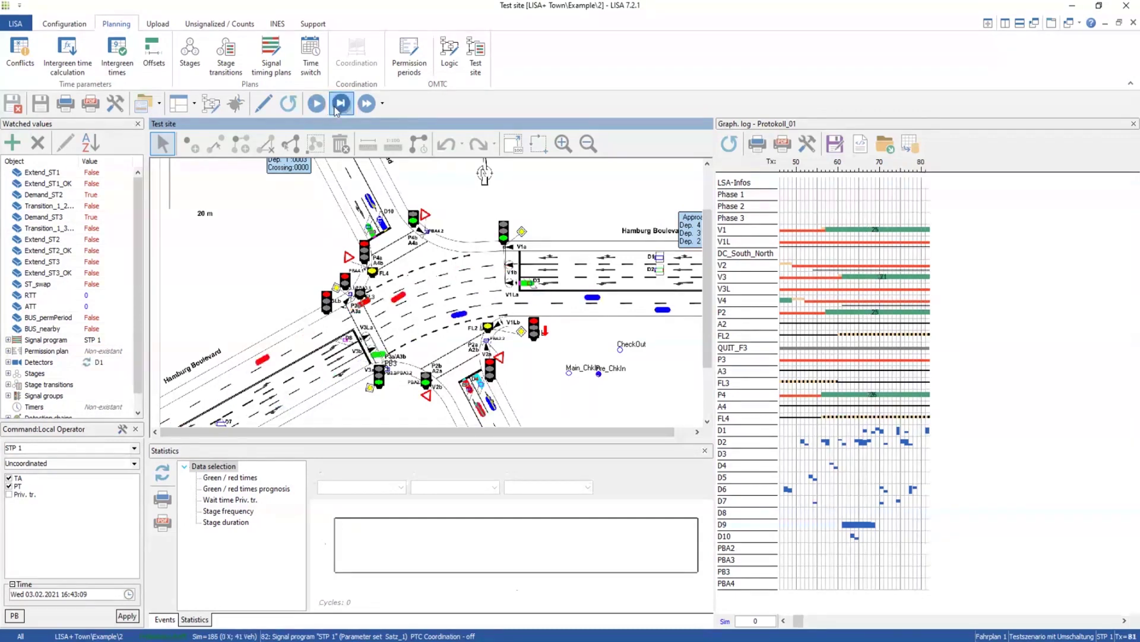
left_click(366, 103)
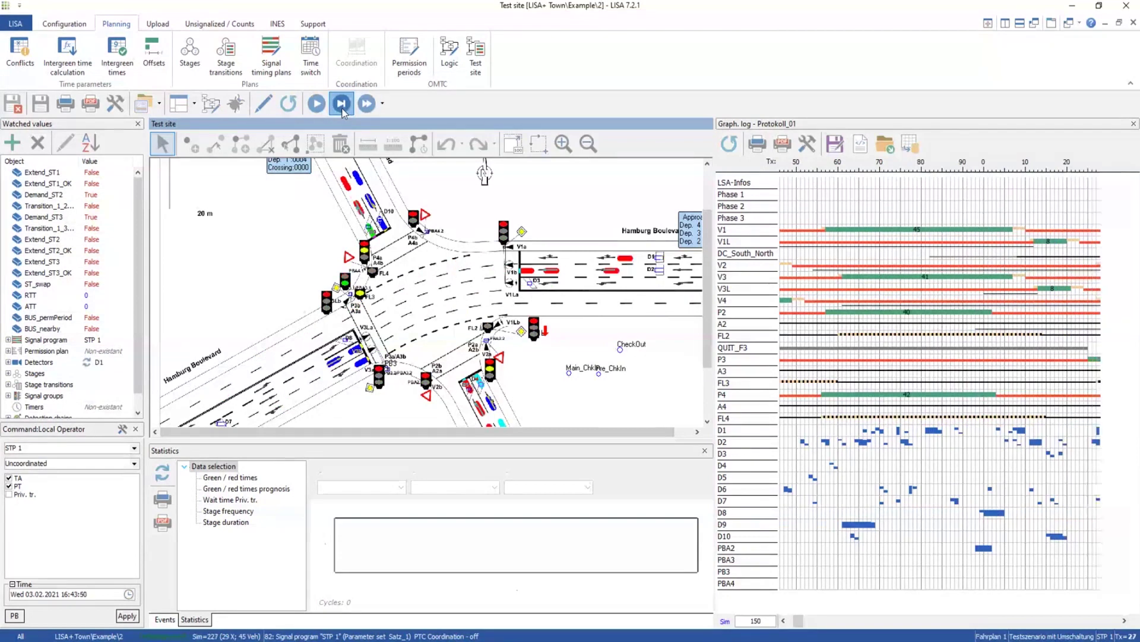
left_click(341, 103)
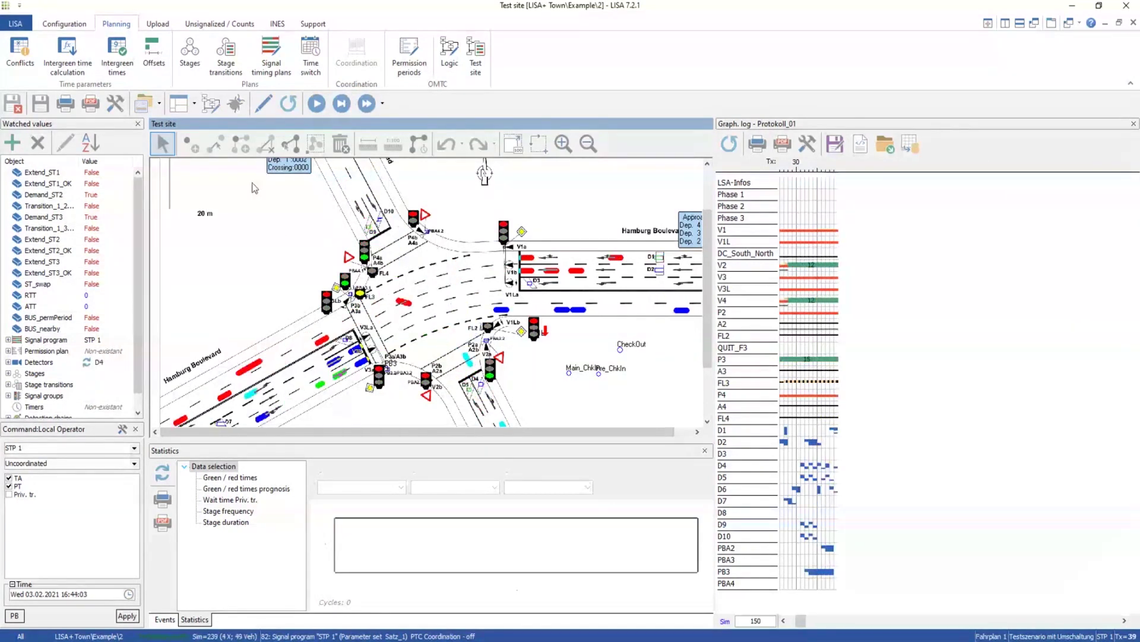
Set a breakpoint on the StDur(Phase_1) > p.MinT_St1 condition in Main_Logic and return to the test site.
left_click(210, 106)
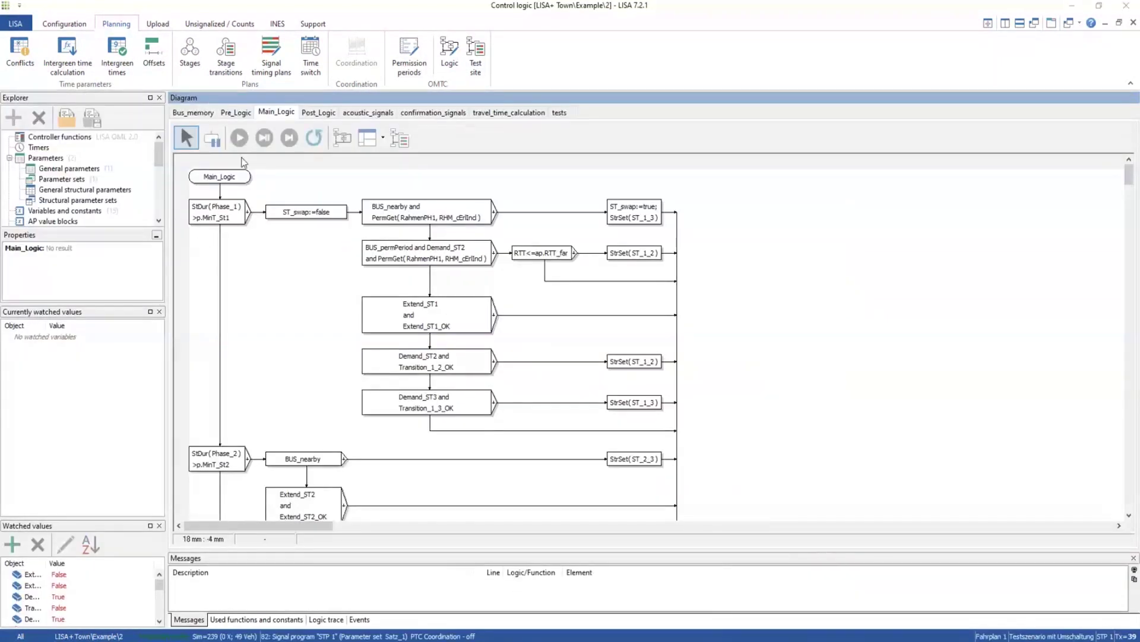
left_click(211, 139)
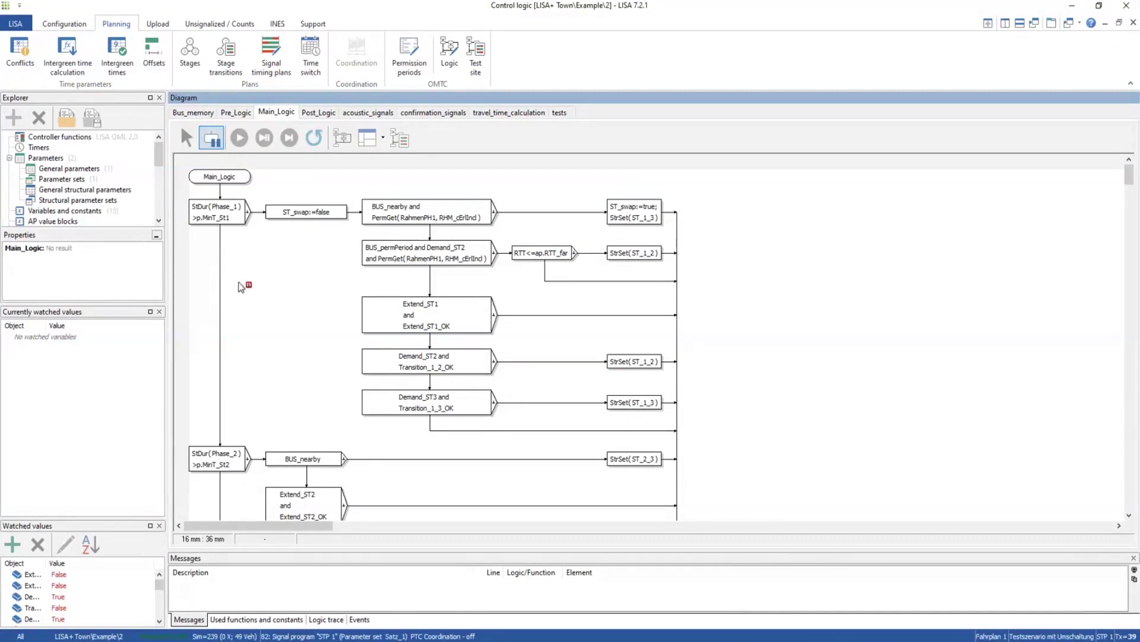
left_click(219, 212)
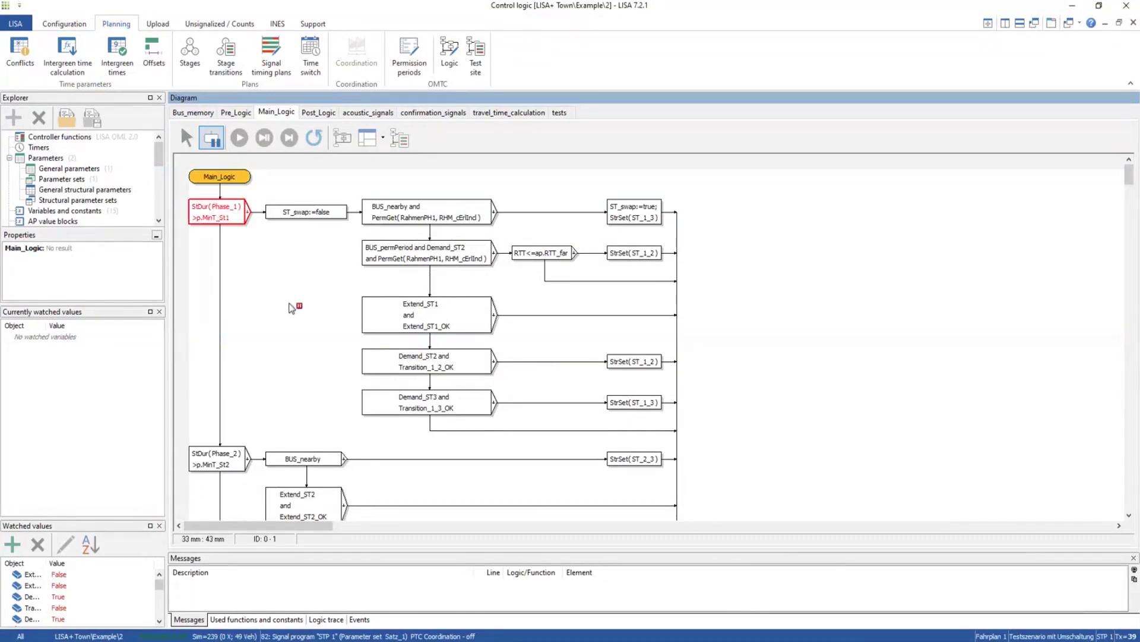
left_click(401, 140)
Resume the simulation in single steps and fast mode to test the Main_Logic breakpoint, then stop it.
left_click(342, 106)
left_click(341, 104)
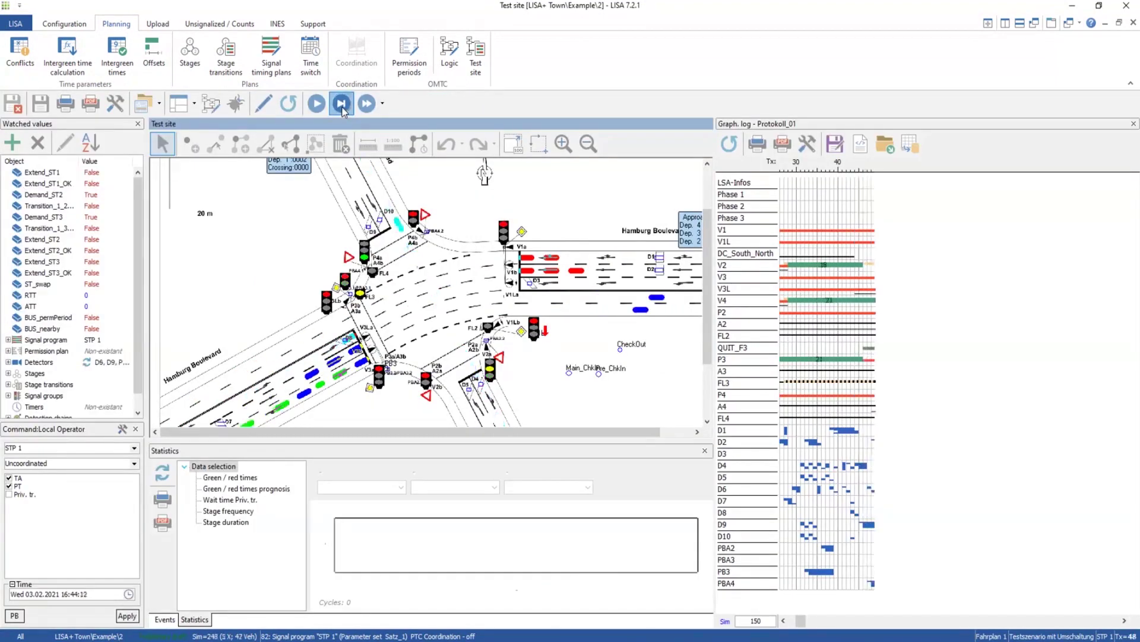
left_click(367, 104)
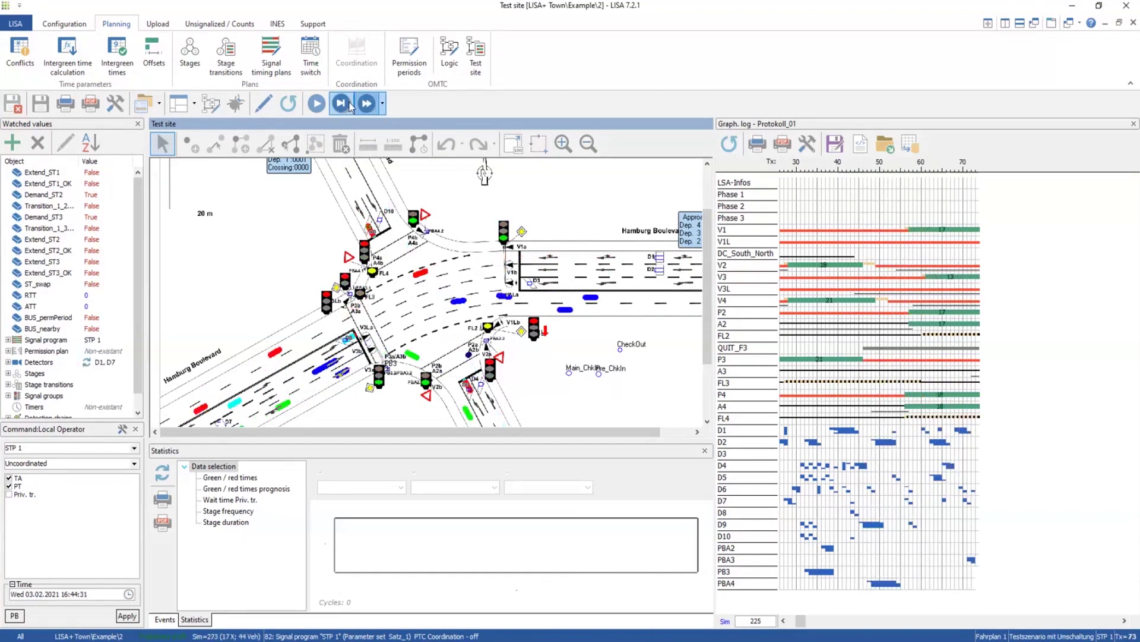
left_click(343, 104)
Set a breakpoint on the travel_time_calculation call in the Bus_memory diagram and return to the test site.
left_click(211, 105)
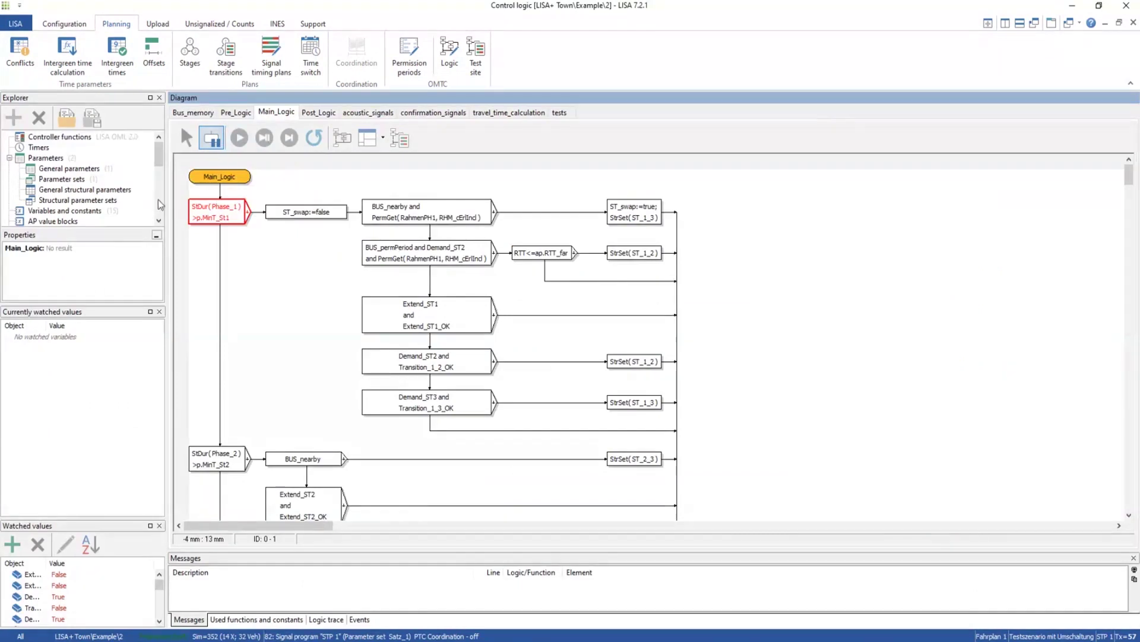
left_click_drag(159, 159, 160, 164)
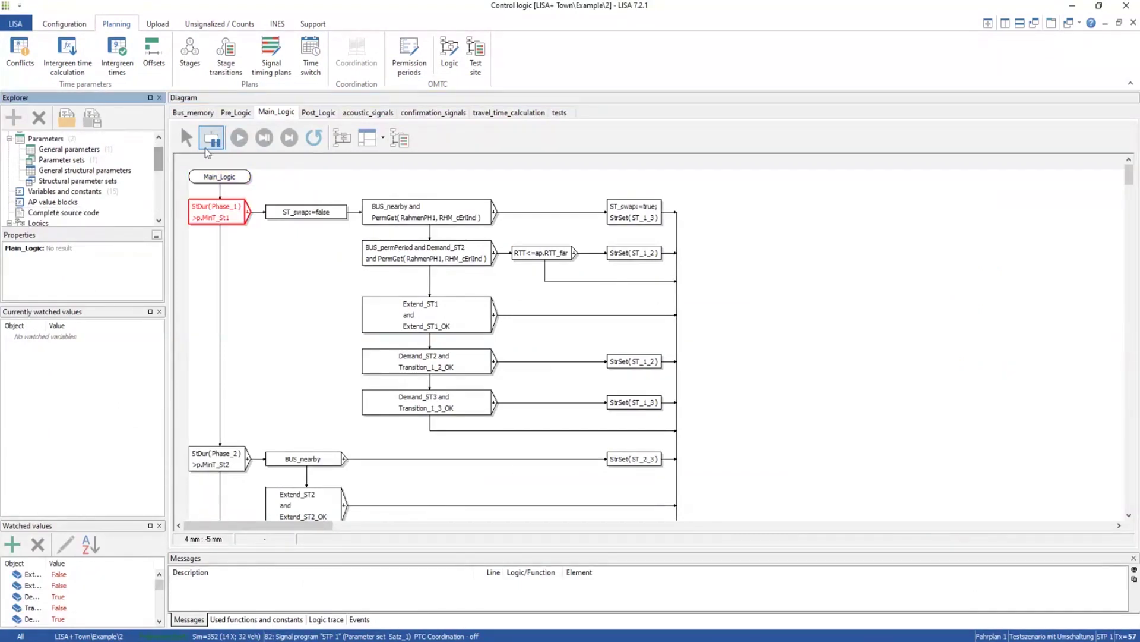
left_click(193, 113)
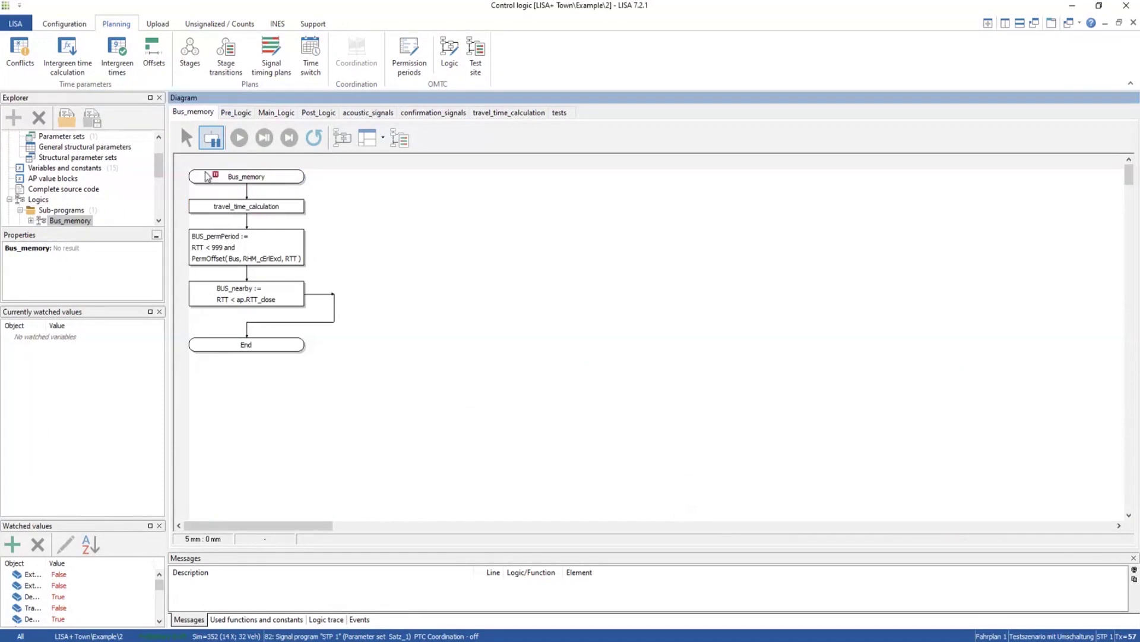
left_click(234, 206)
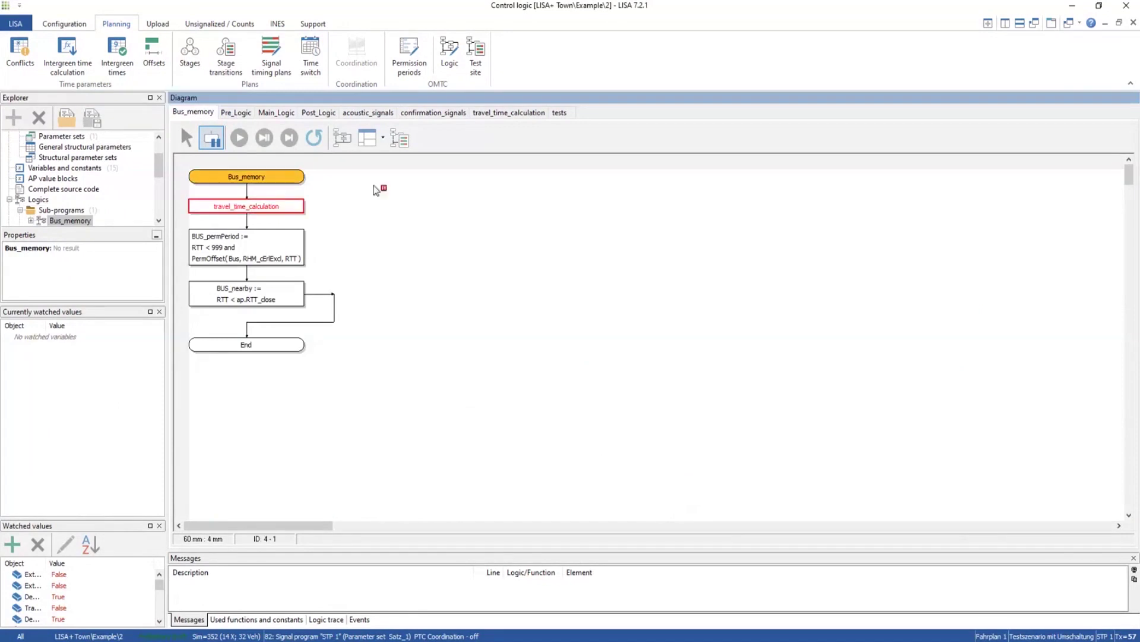
left_click(400, 138)
Run the simulation in fast mode, apply the uncoordinated STP 1 command as local operator, and continue until stopping it.
left_click(343, 104)
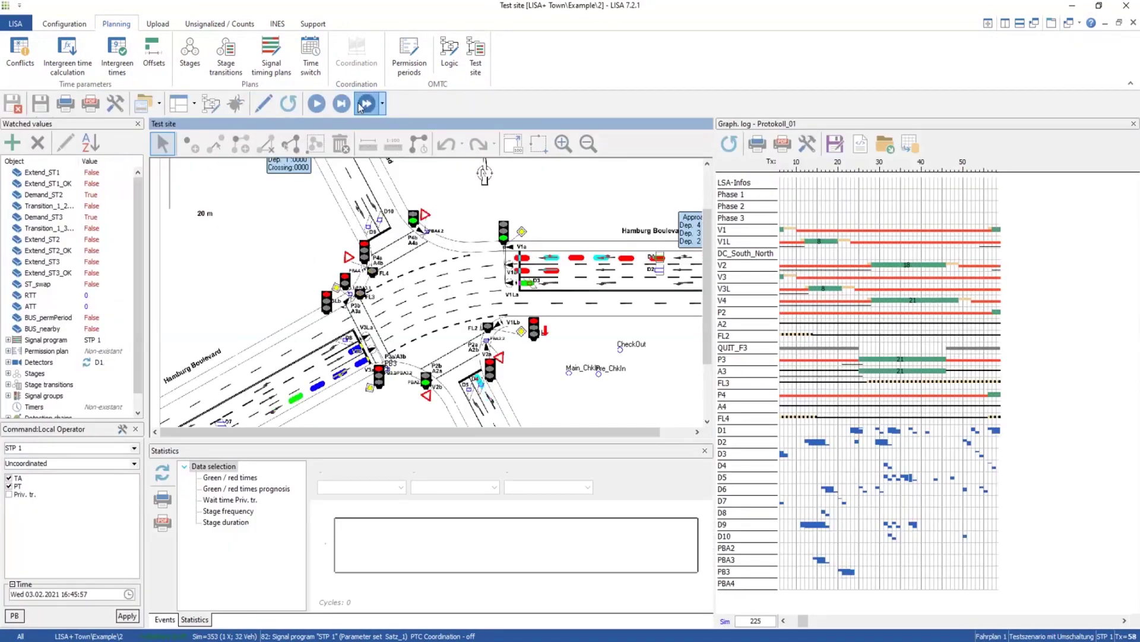
left_click(348, 104)
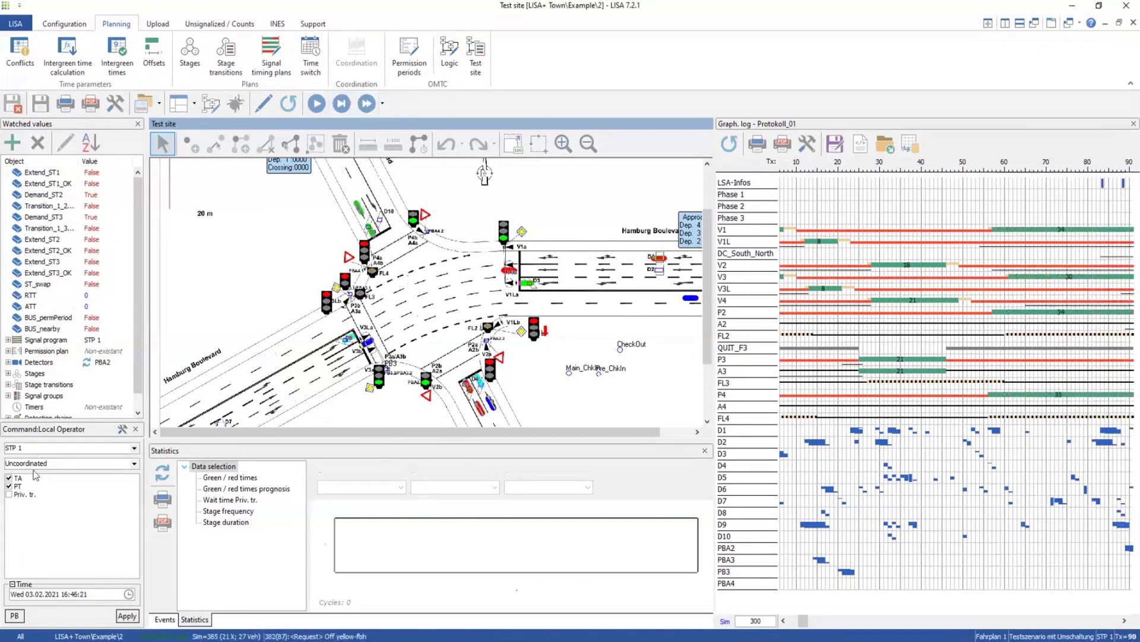
left_click(127, 615)
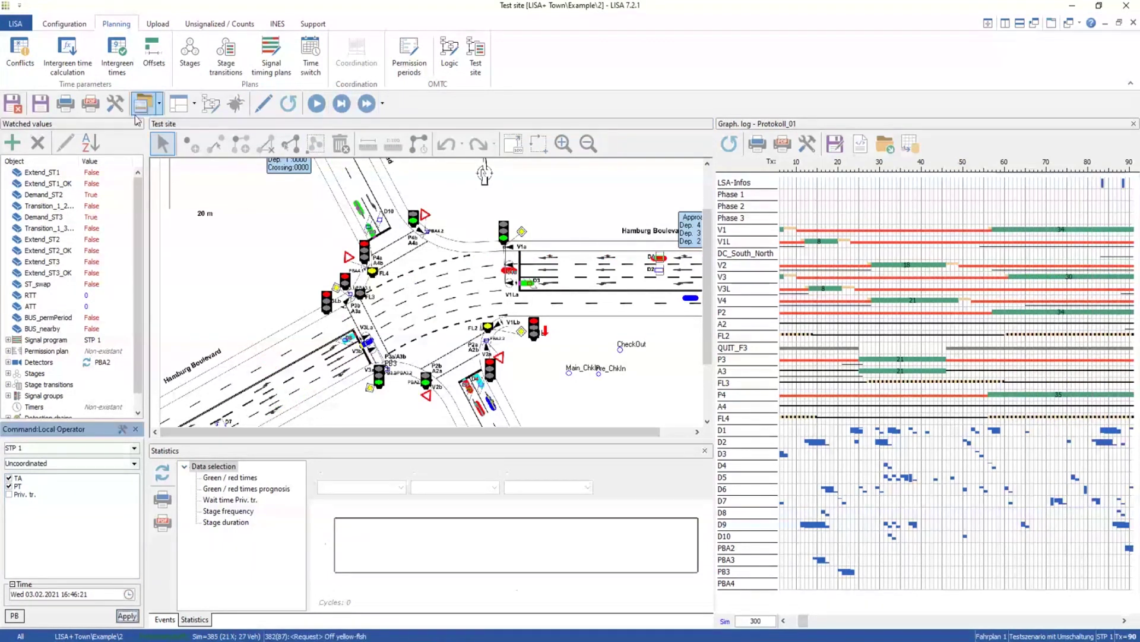
left_click(367, 104)
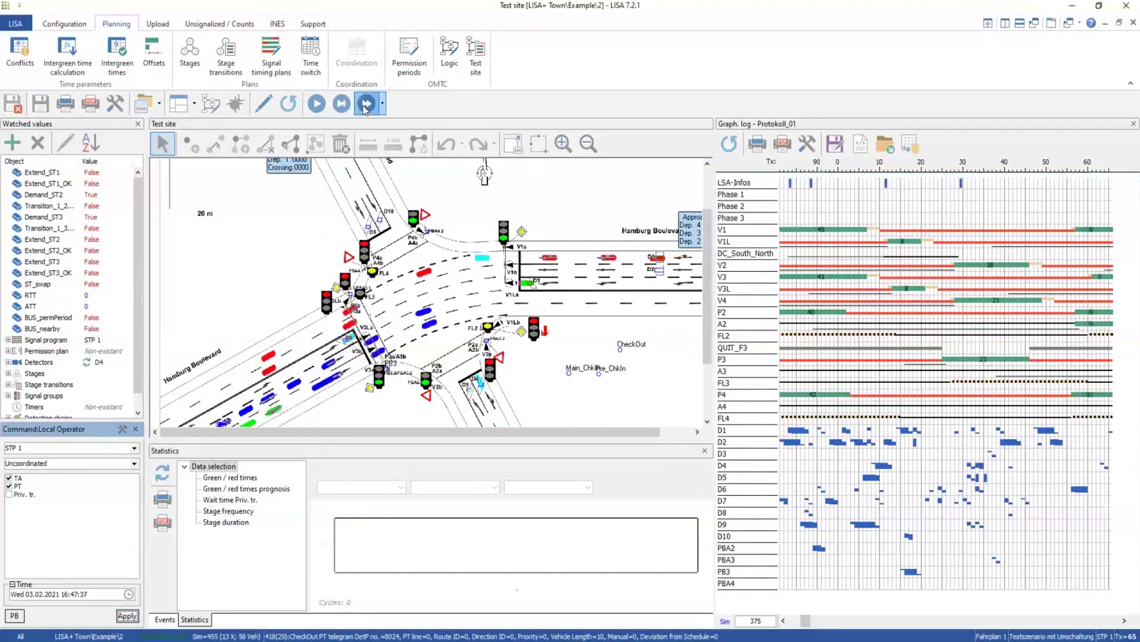
left_click(343, 105)
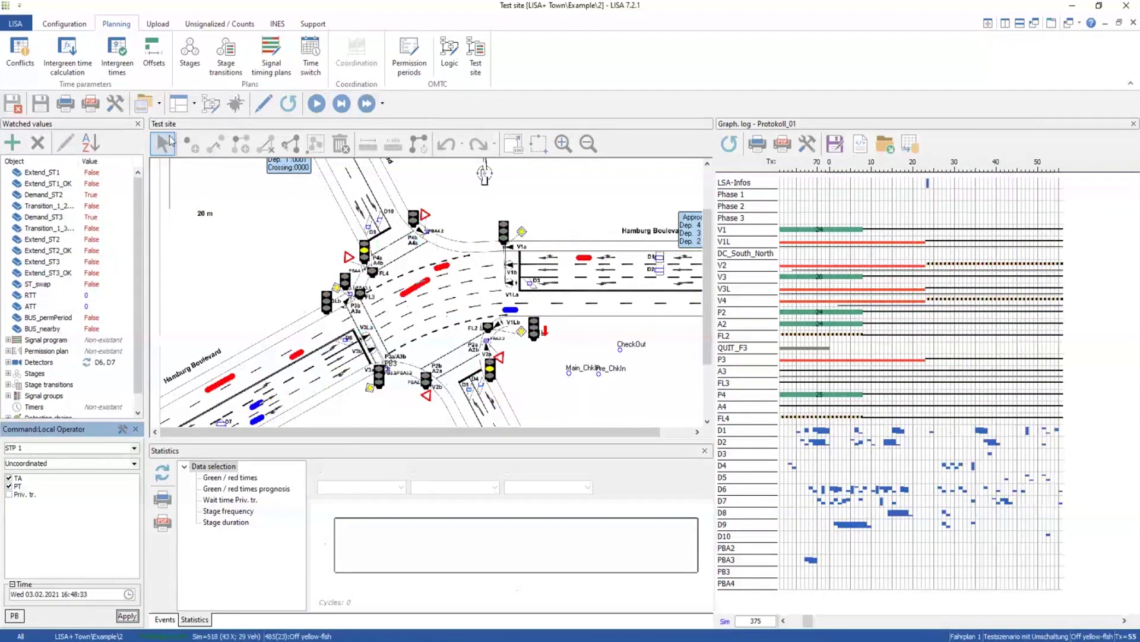
Set a breakpoint on the confirmation_signals(QUIT_P3, P3, Demand_ST3) call in Post_Logic and return to the test site.
left_click(222, 111)
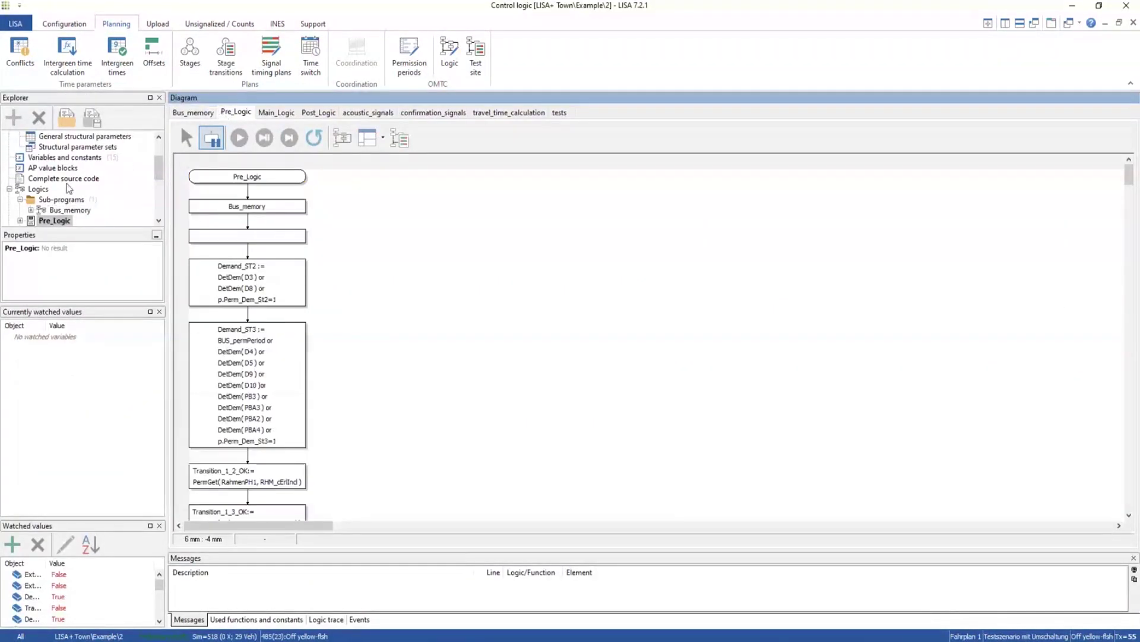
scroll(67, 193, "down", 2)
left_click(55, 221)
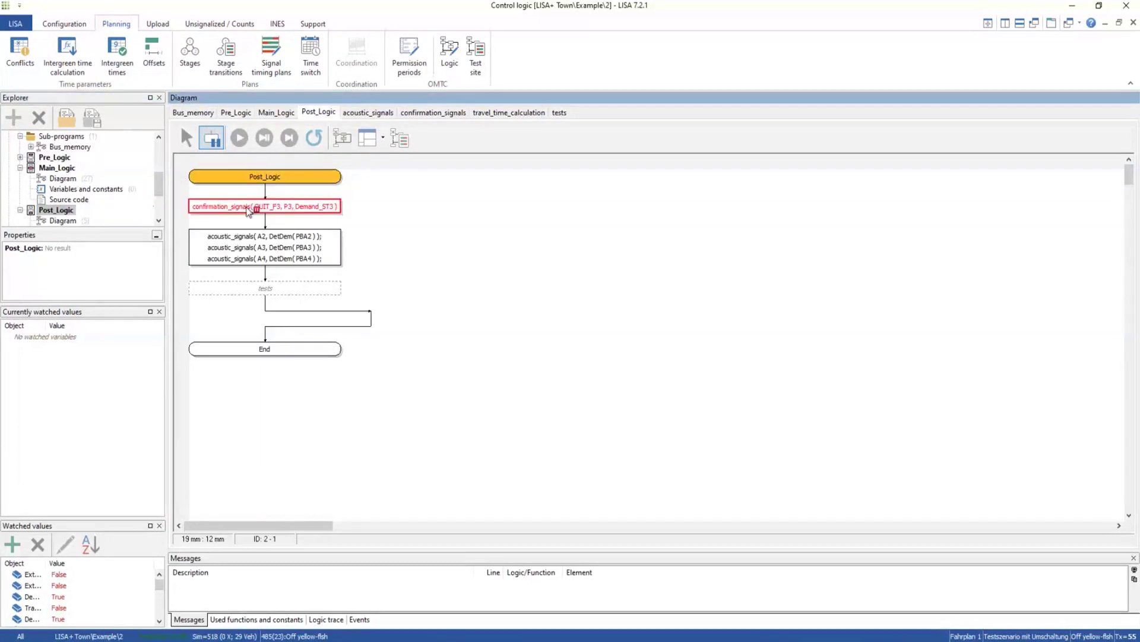
left_click(399, 138)
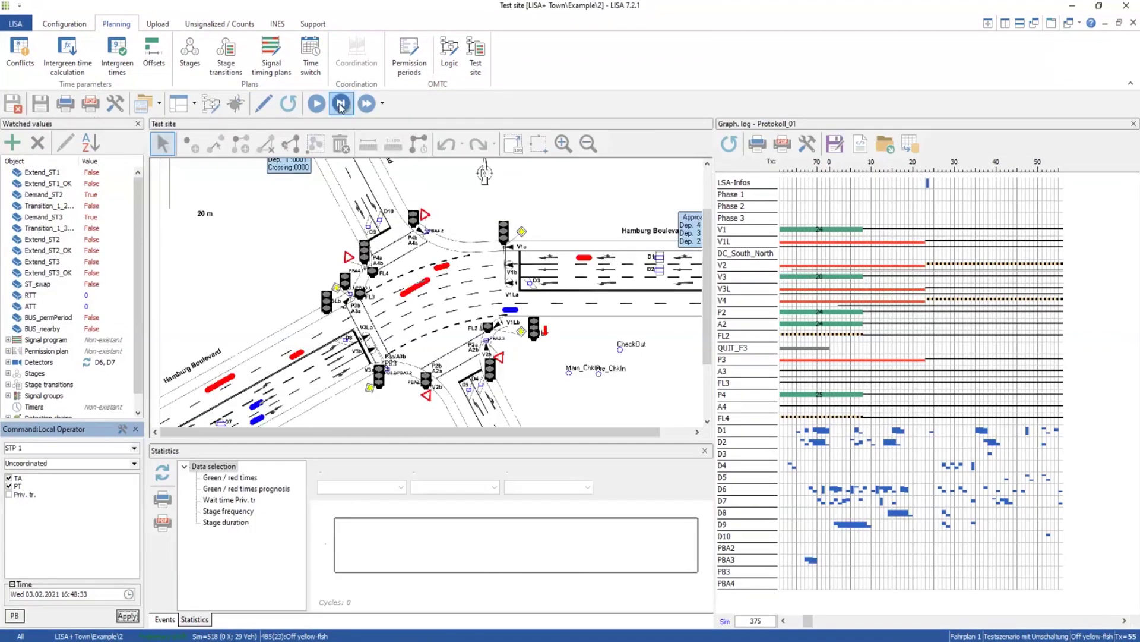
Advance the simulation to the Post_Logic breakpoint and step through confirmation_signals to the acoustic_signals call for A3.
left_click(340, 104)
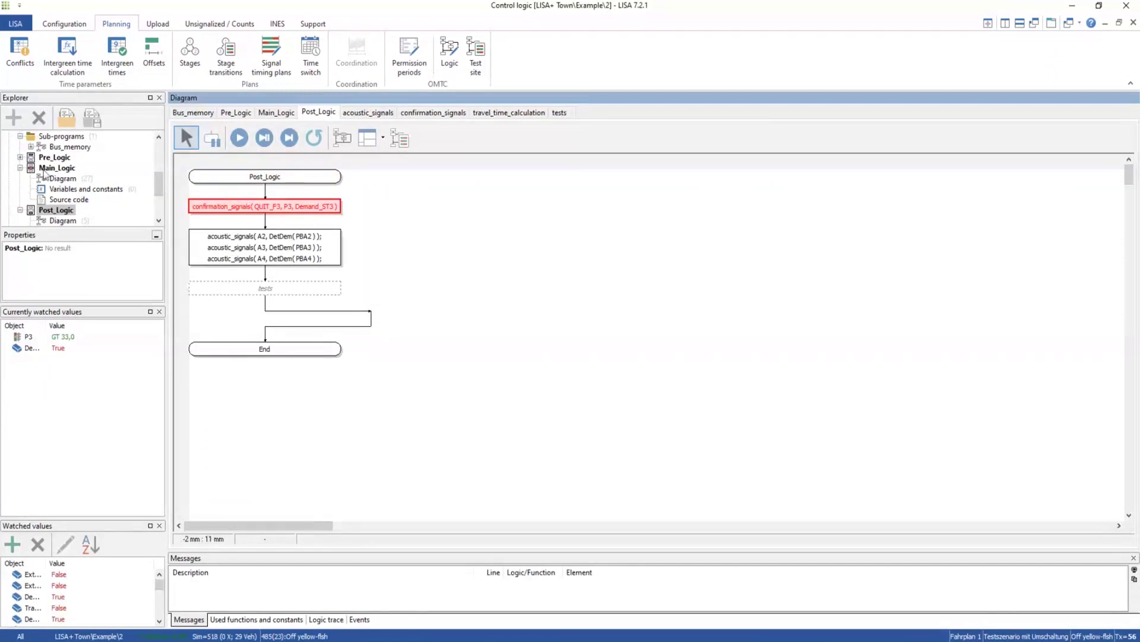
scroll(51, 172, "up", 1)
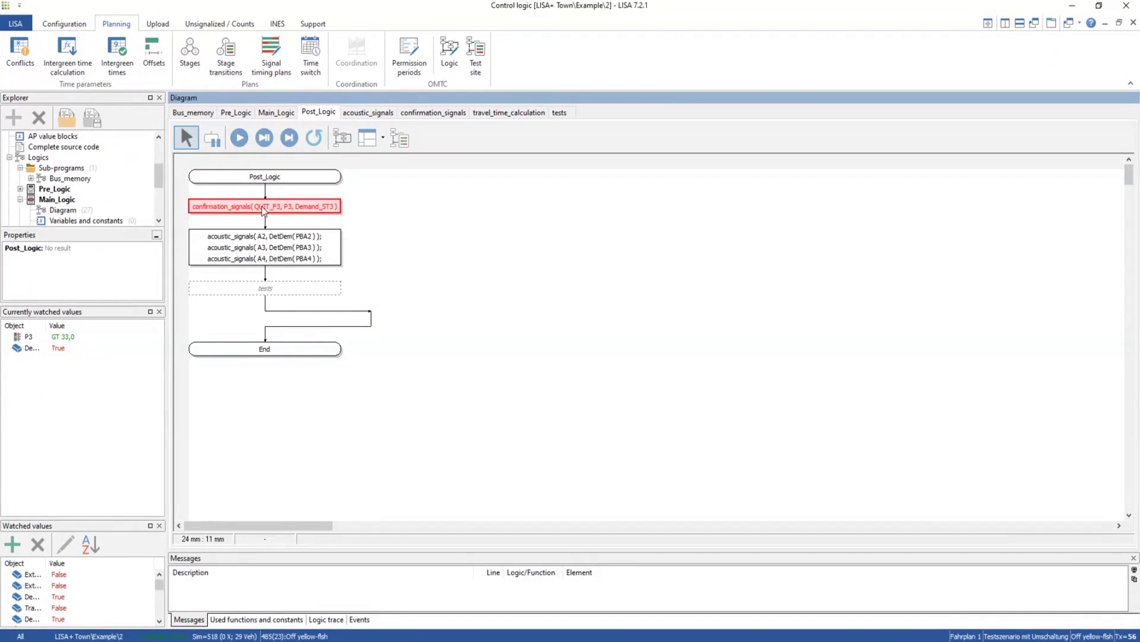
left_click(259, 139)
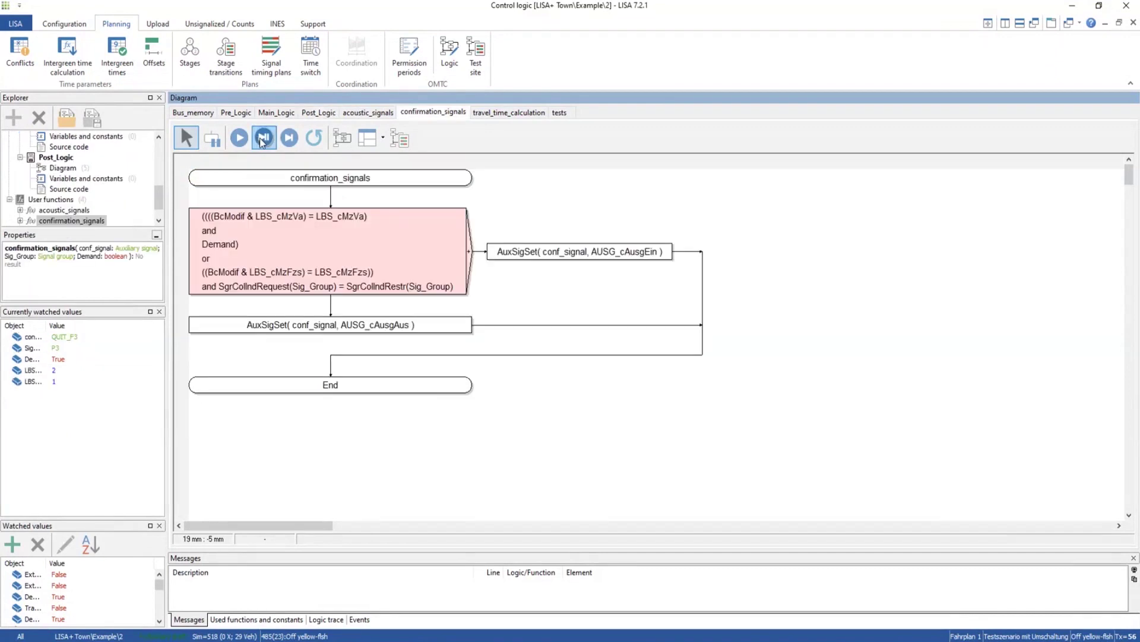
left_click(262, 142)
left_click(261, 142)
left_click(262, 141)
left_click(261, 141)
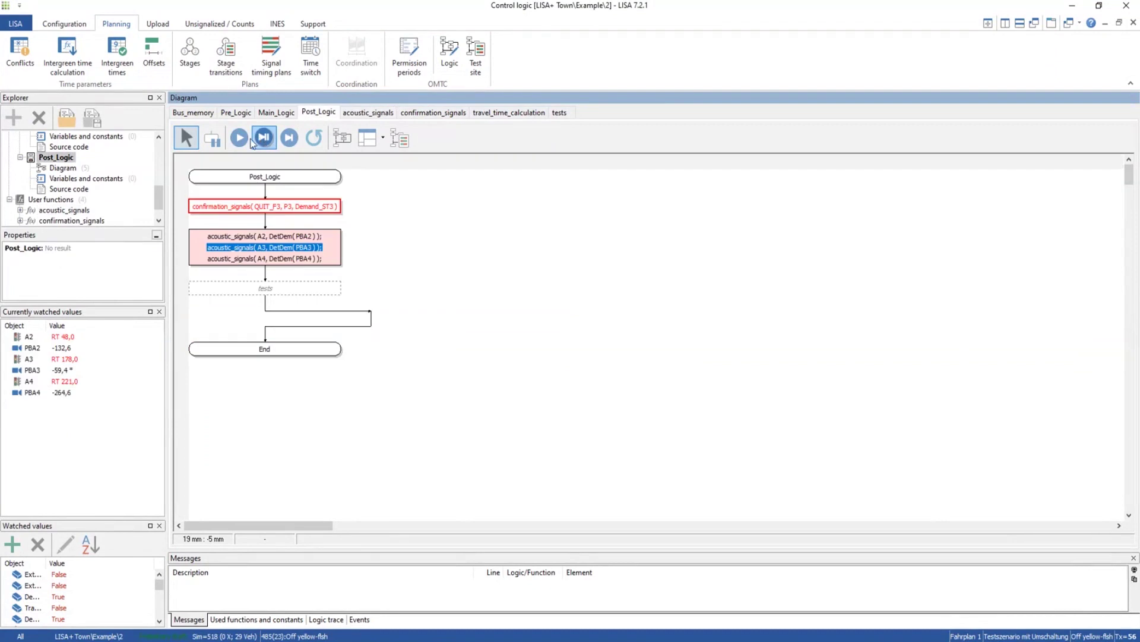
Finish stepping through Post_Logic from the A3 acoustic_signals call, return to the test site and reset the simulation.
left_click(262, 142)
left_click(288, 140)
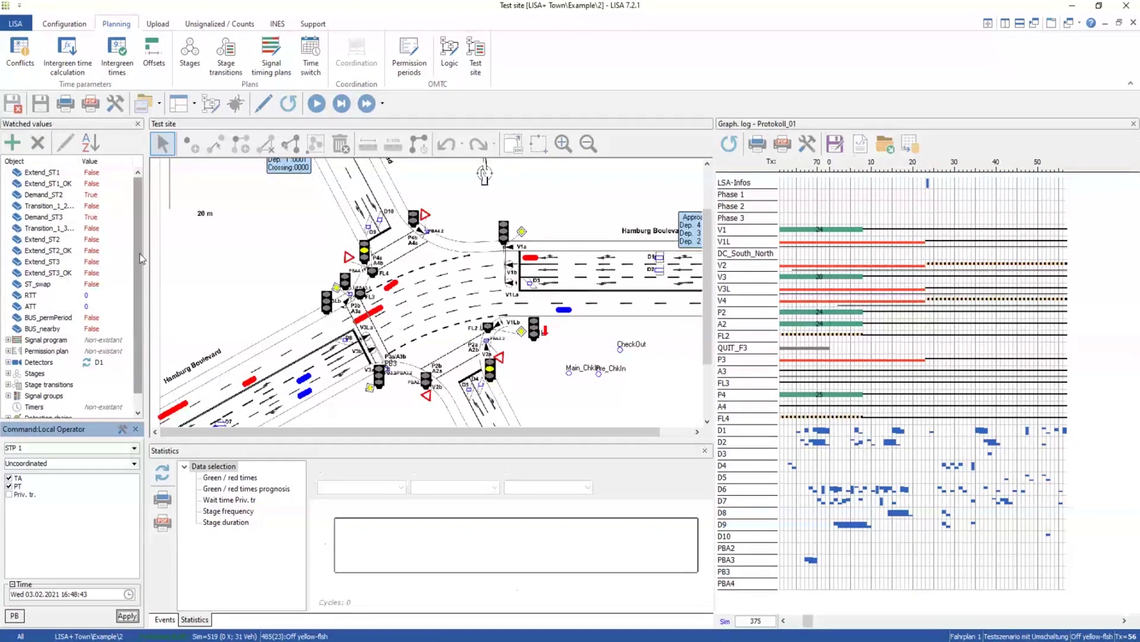
left_click_drag(142, 259, 142, 271)
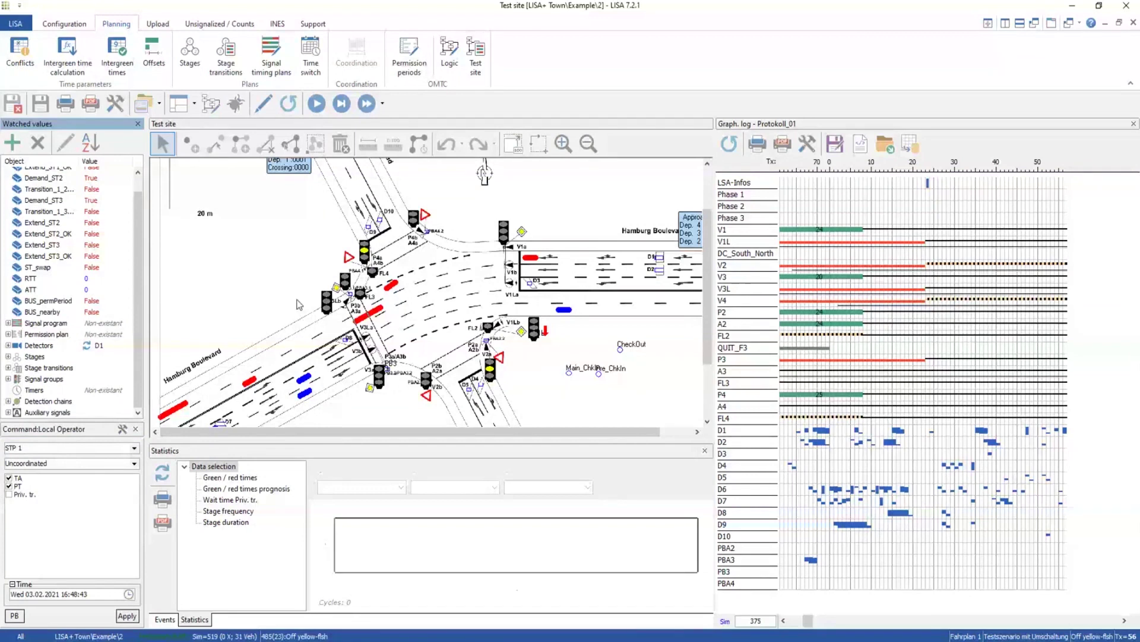
left_click(288, 103)
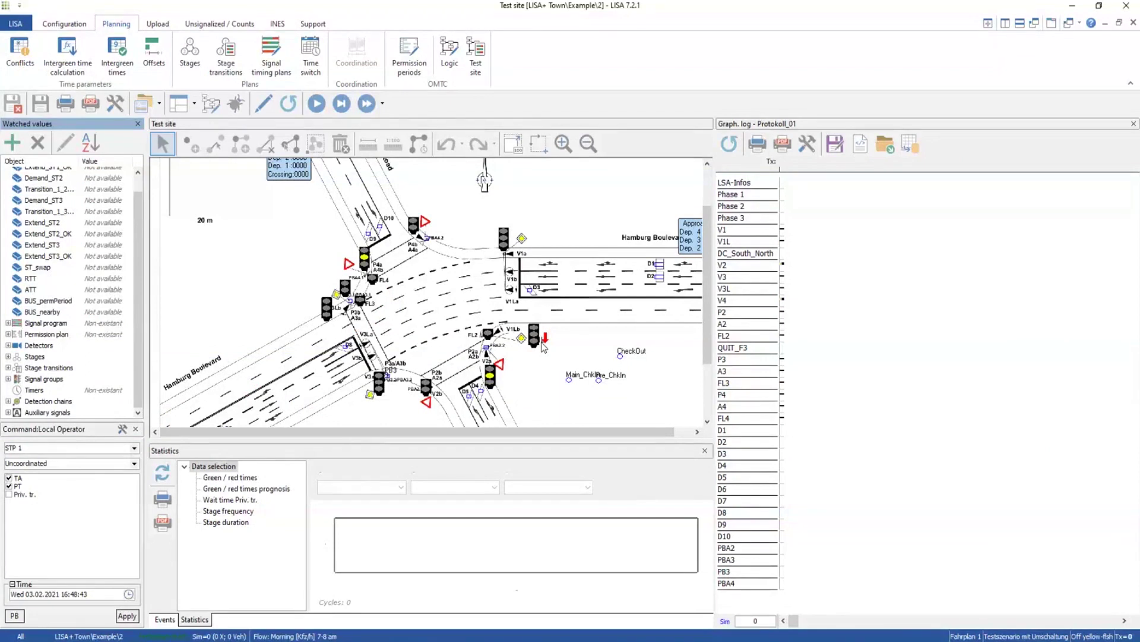
Run the simulation to the Post_Logic breakpoint, clear it on the confirmation_signals call, and resume execution from inside that function.
left_click_drag(987, 237, 832, 219)
left_click(341, 104)
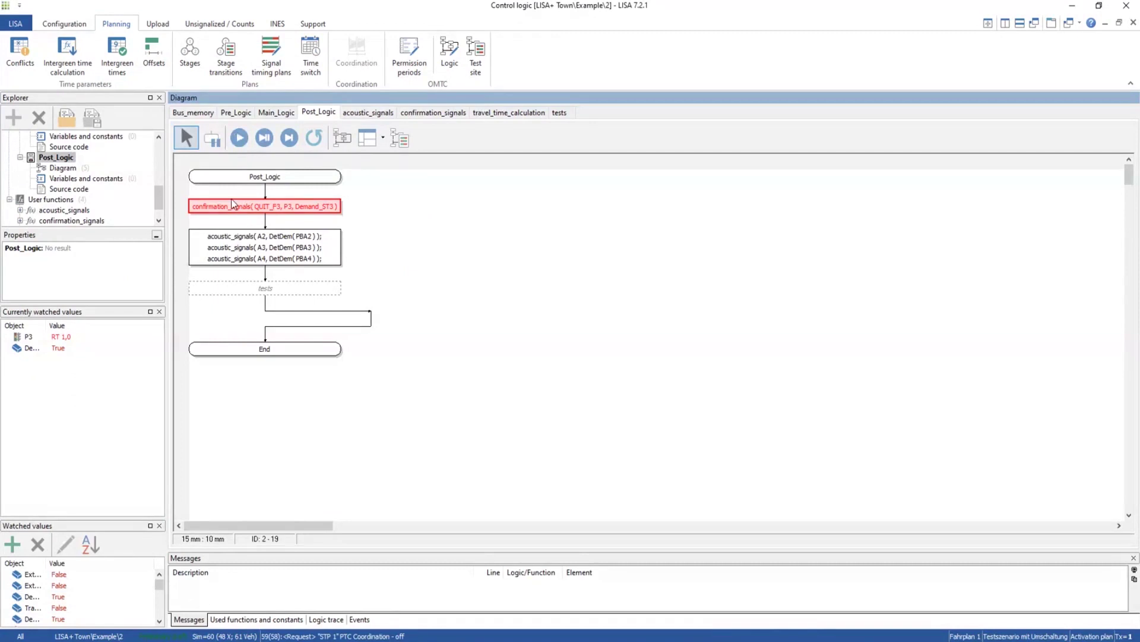
left_click(212, 138)
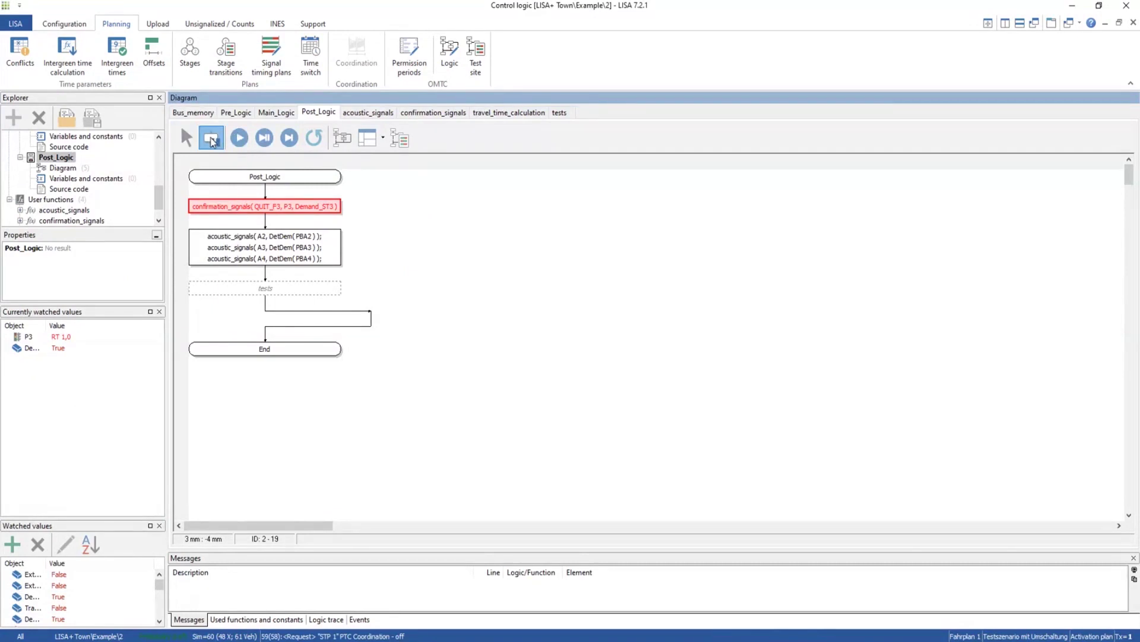
left_click(266, 139)
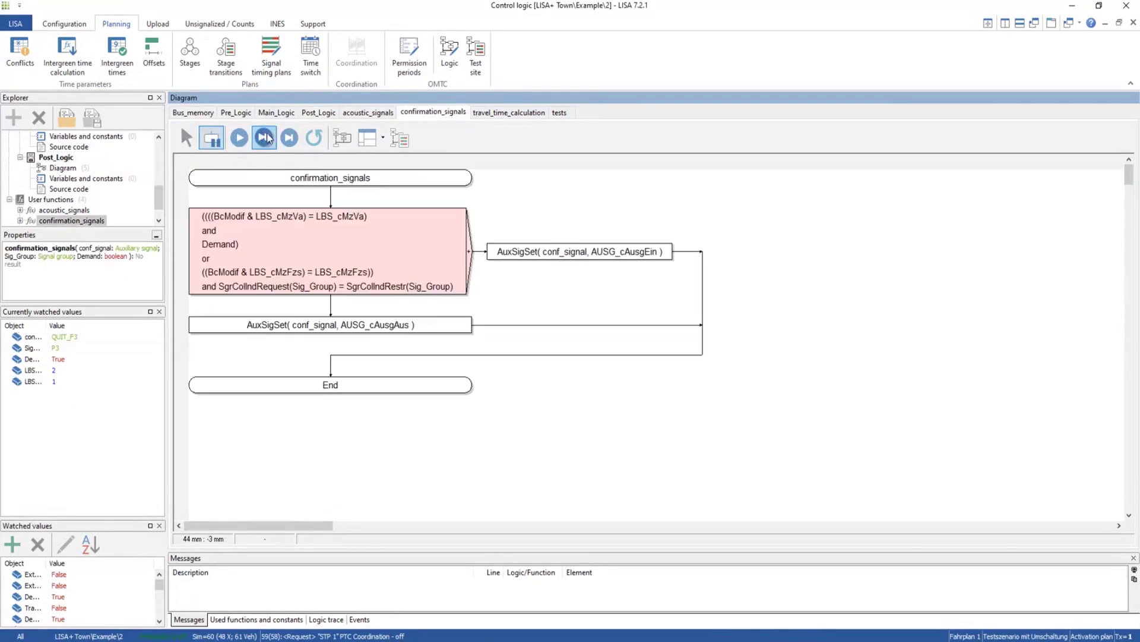
left_click(239, 137)
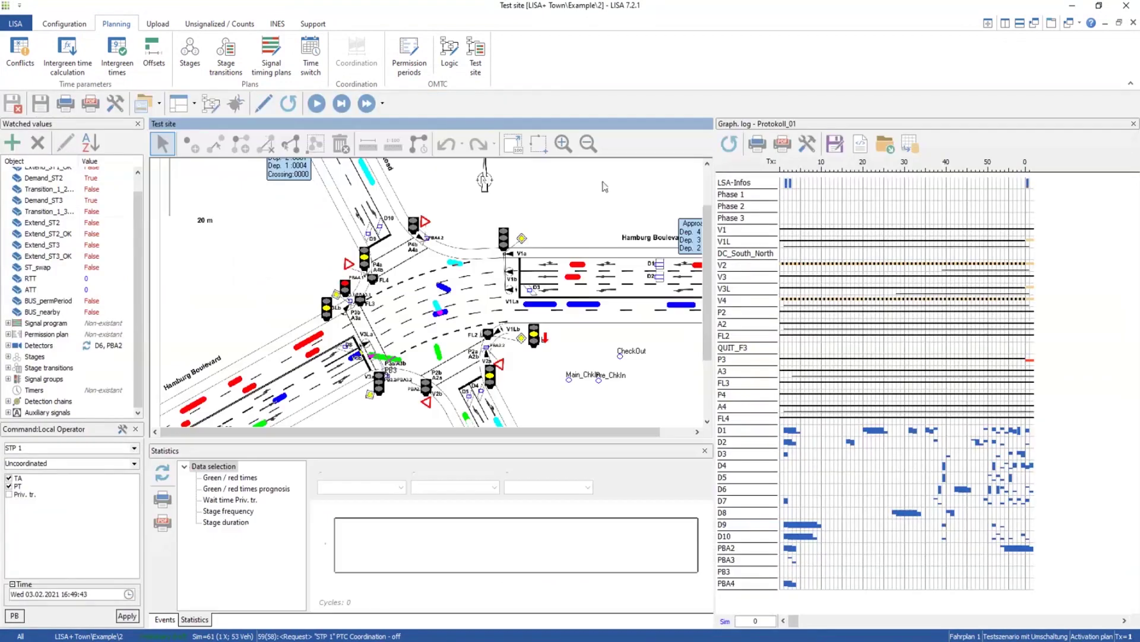
Run the simulation in fast mode, stopping it at intervals to examine the signal states under STP 1 in the graphical log.
left_click(340, 105)
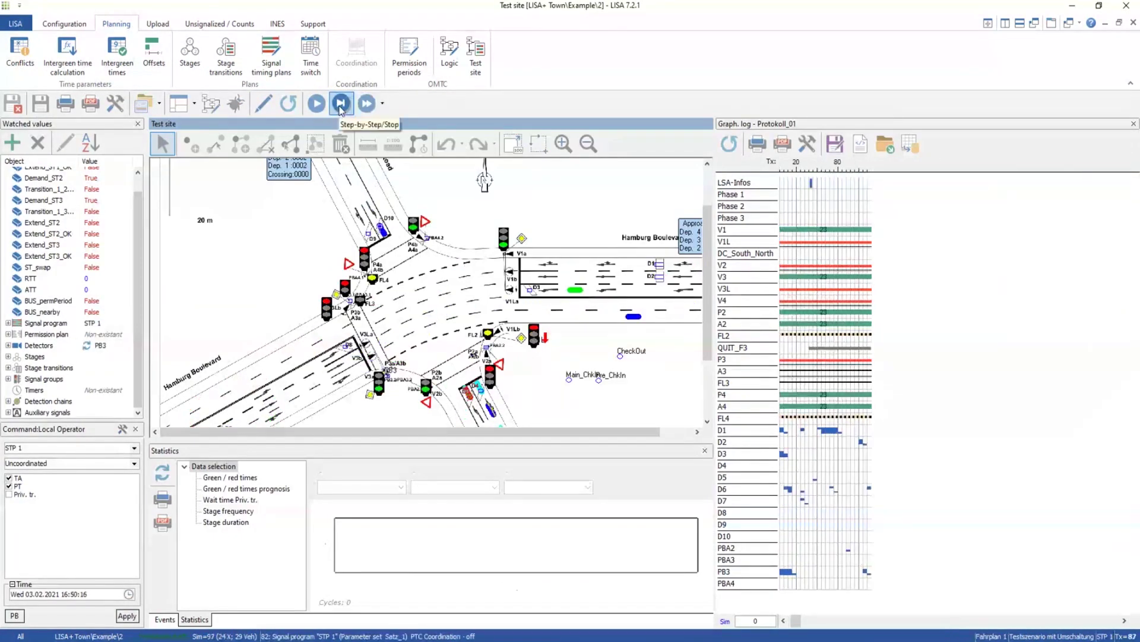
left_click(367, 103)
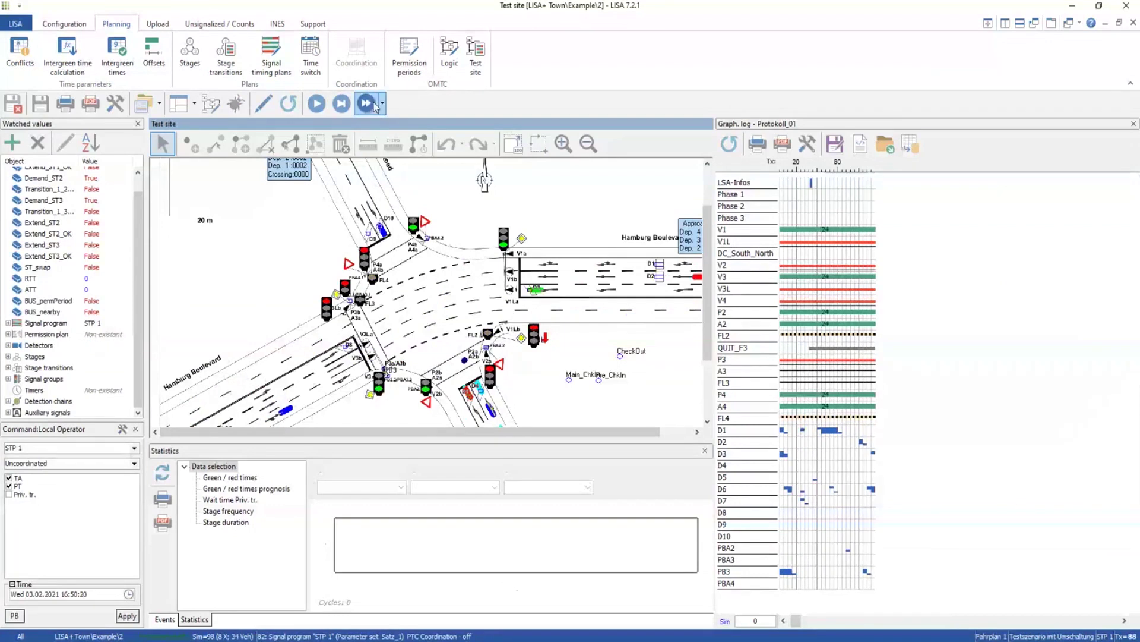
left_click(344, 105)
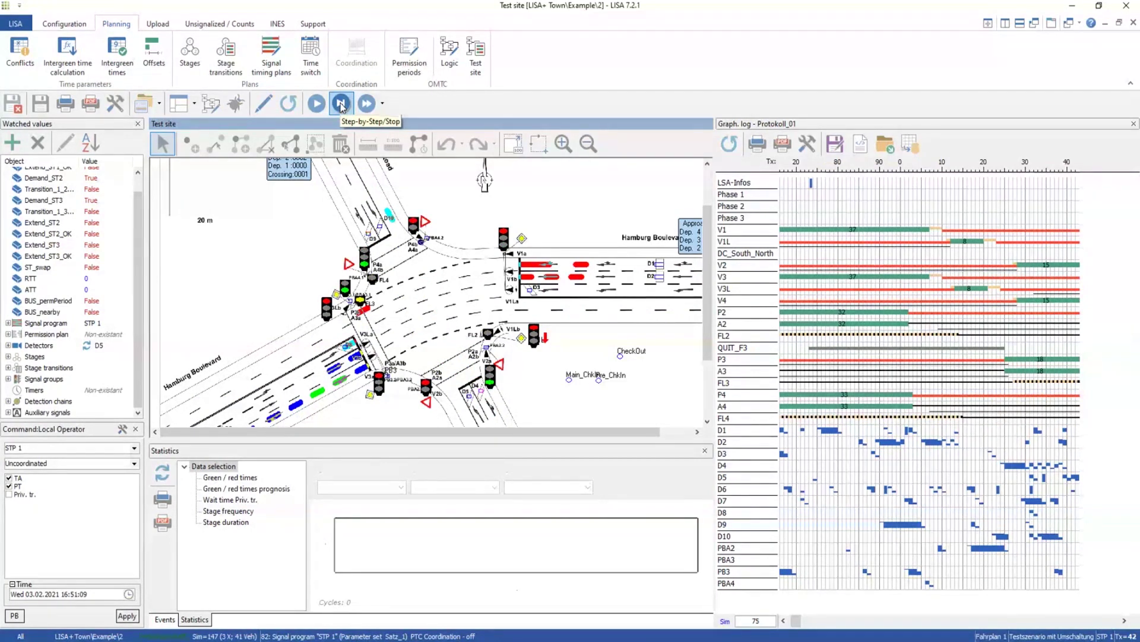
left_click(341, 105)
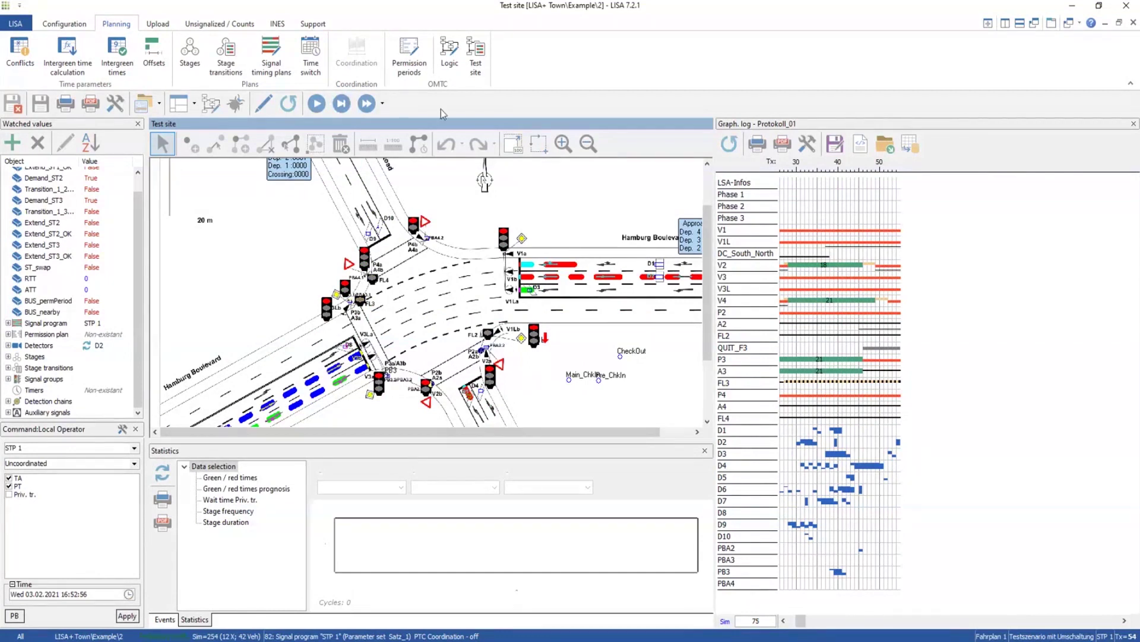
left_click(371, 104)
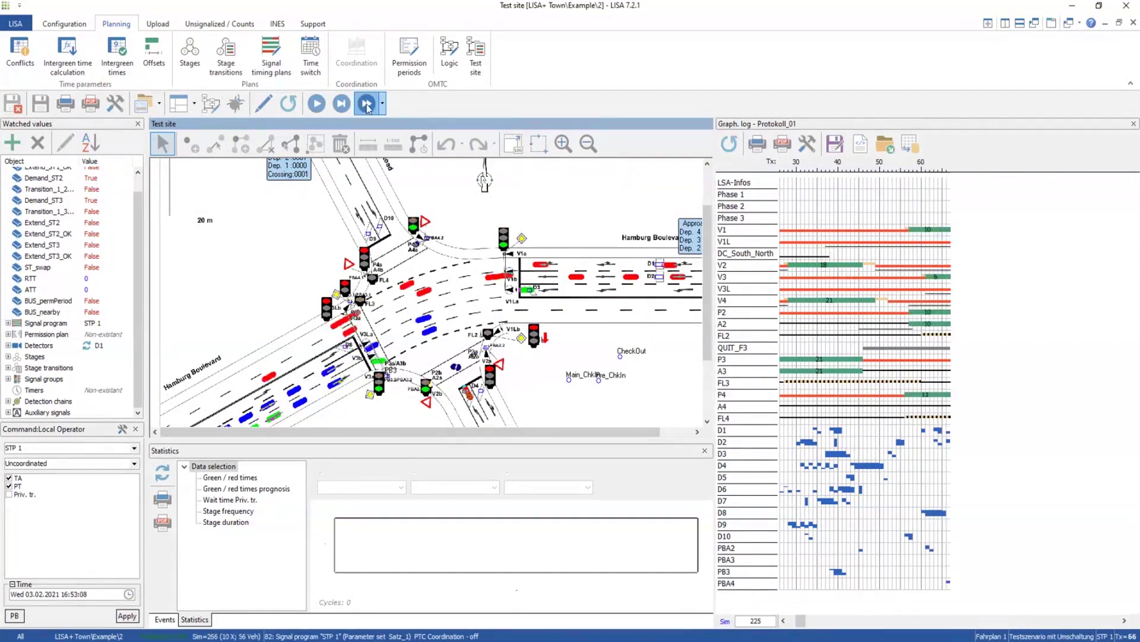
left_click(342, 106)
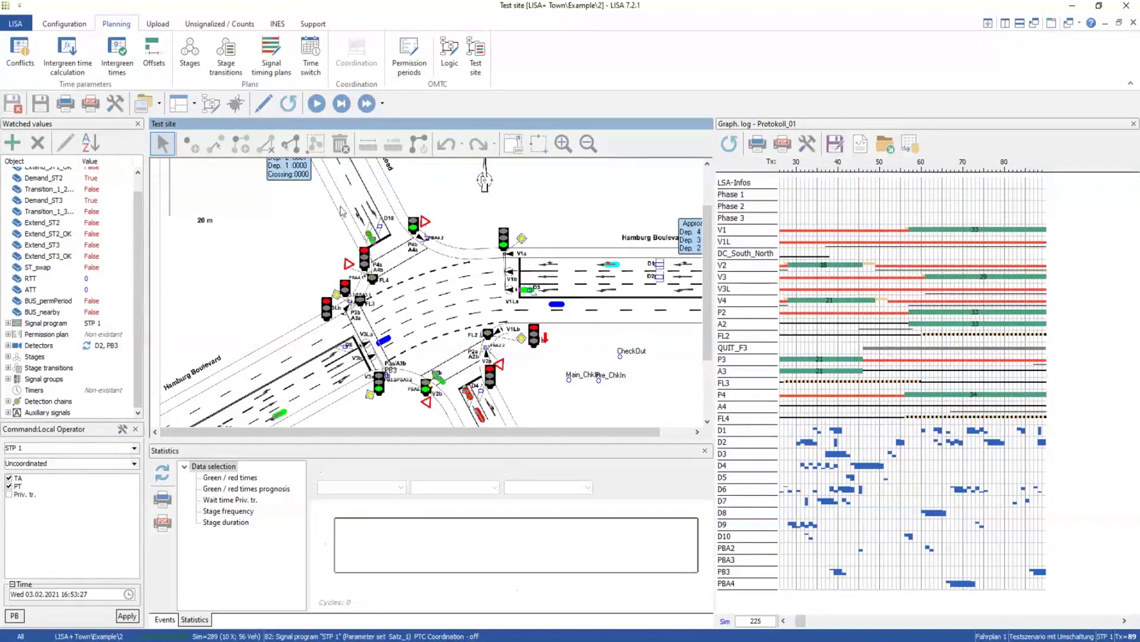
View the STP 1 signal timing plan, and close both the signal timing plans and the test site.
left_click(277, 66)
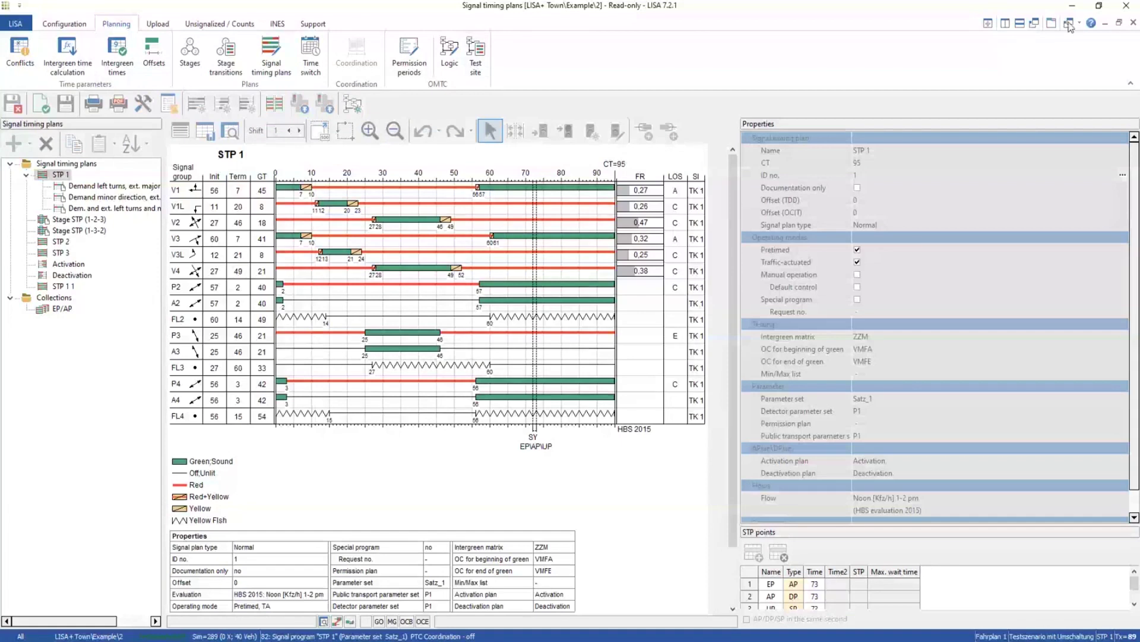
left_click(1133, 25)
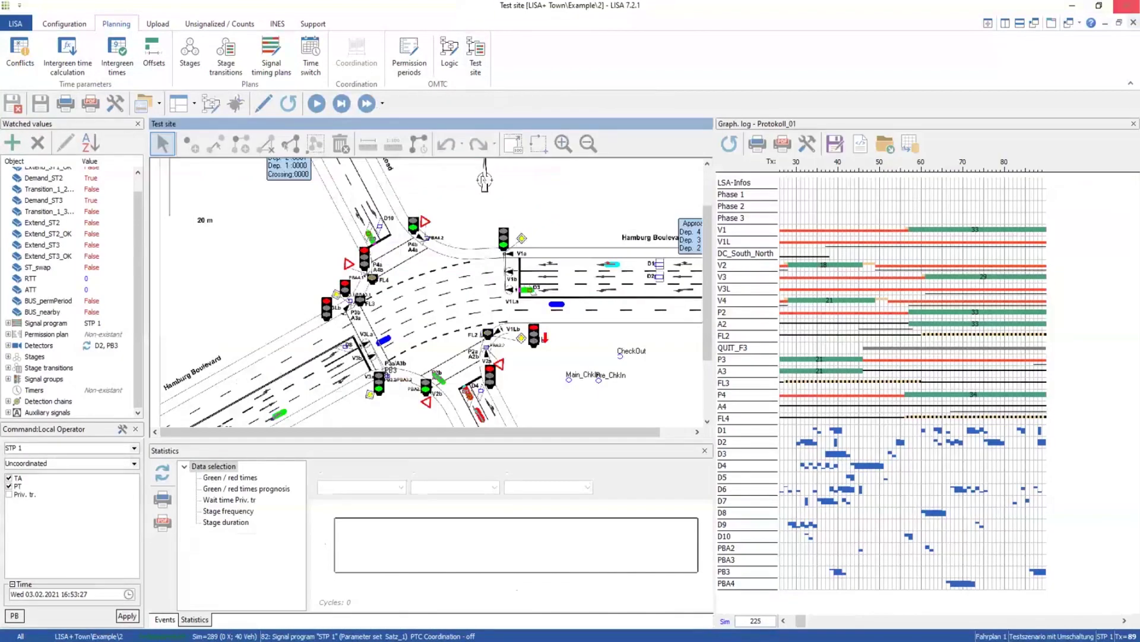
left_click(1133, 25)
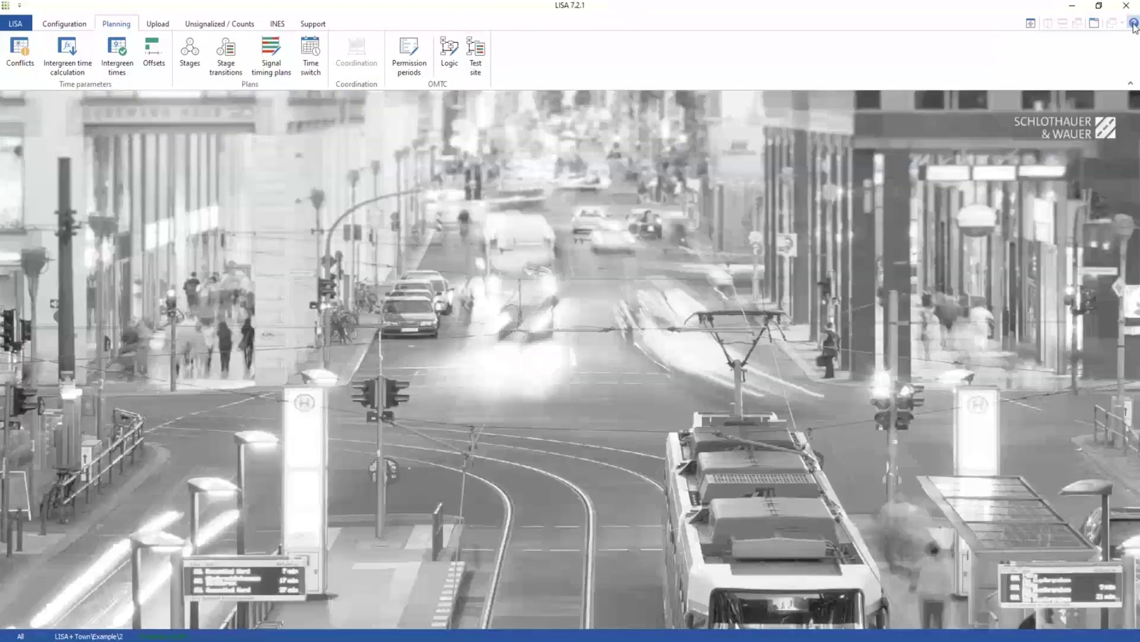
Reopen the signal timing plans for editing, try moving V2's green period in STP 1 and back, and close the plans.
left_click(272, 54)
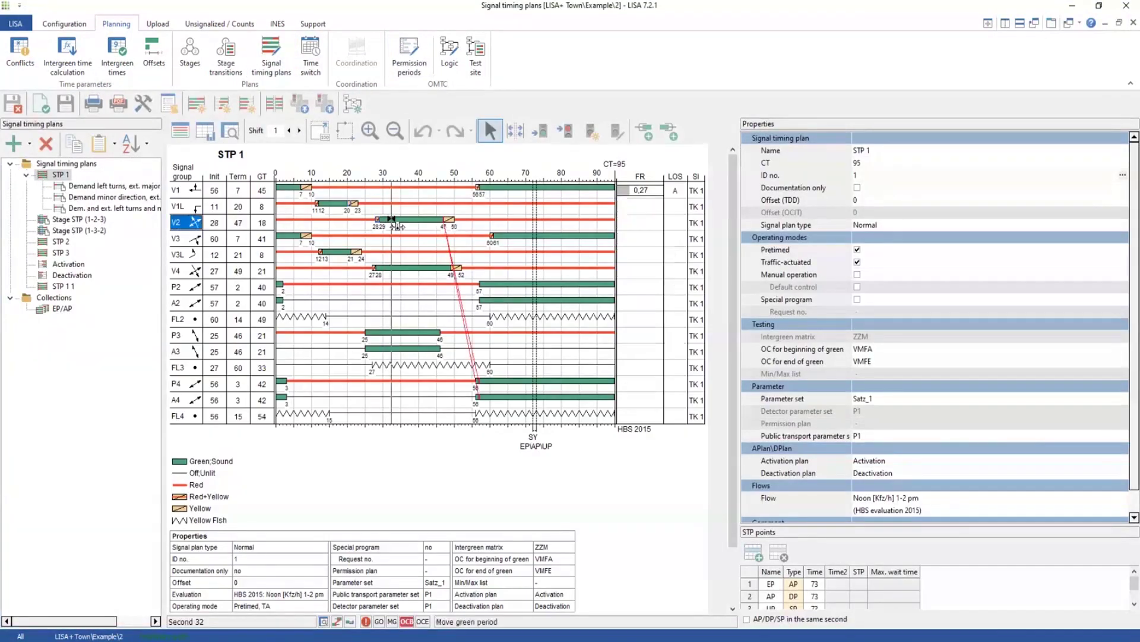
left_click_drag(399, 227, 389, 225)
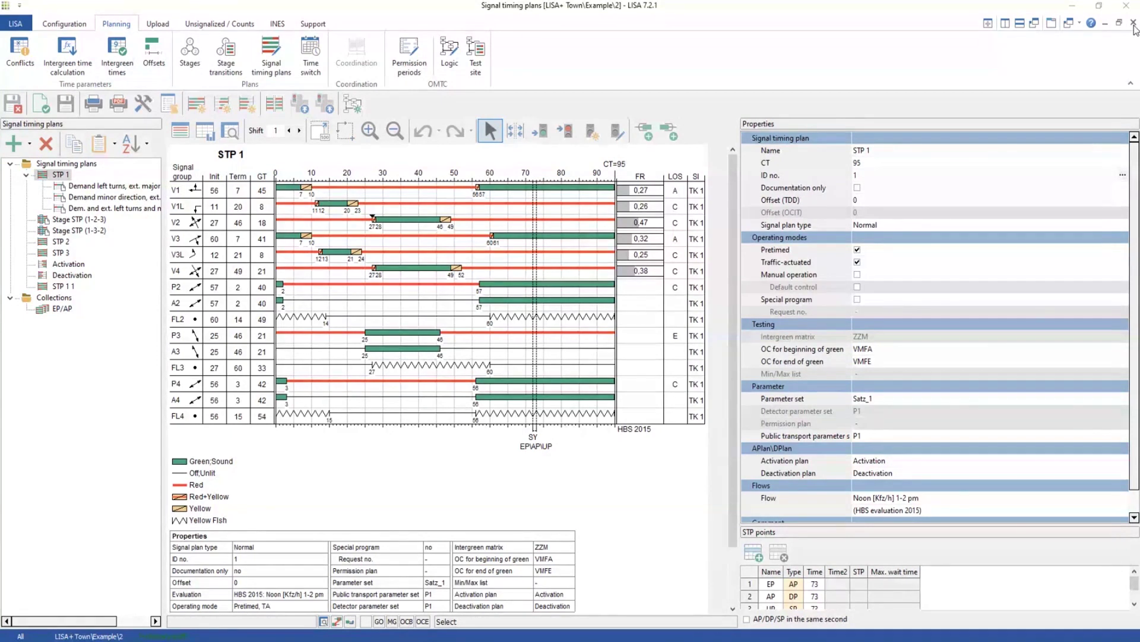
left_click(1134, 26)
Open the intersection's basic data maximized and show all travel paths on the site plan.
left_click(51, 27)
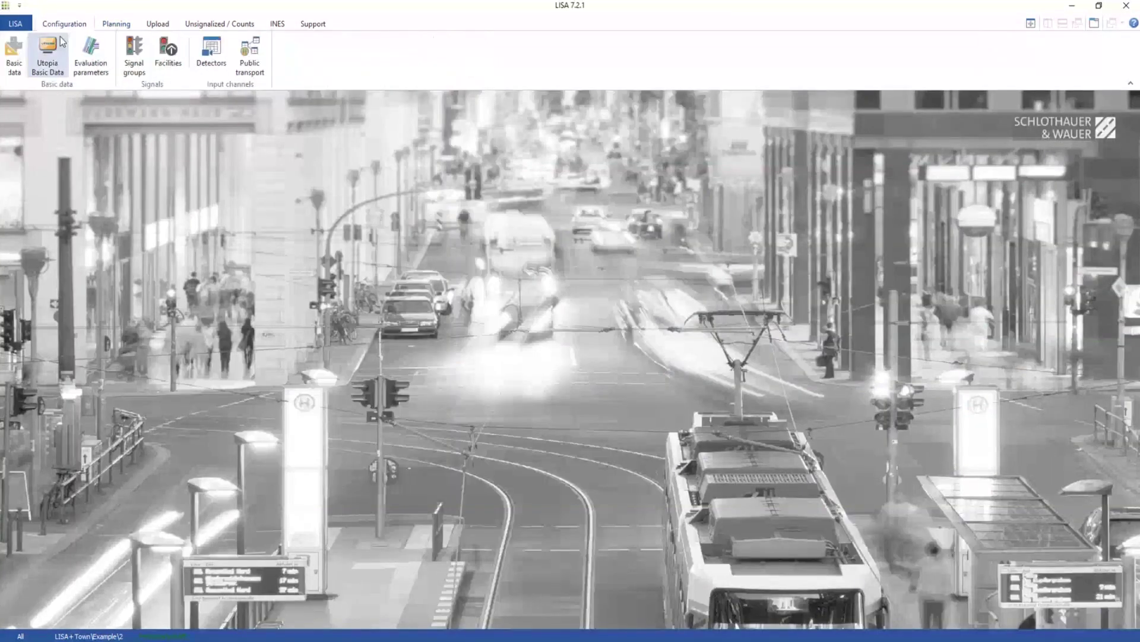
left_click(13, 57)
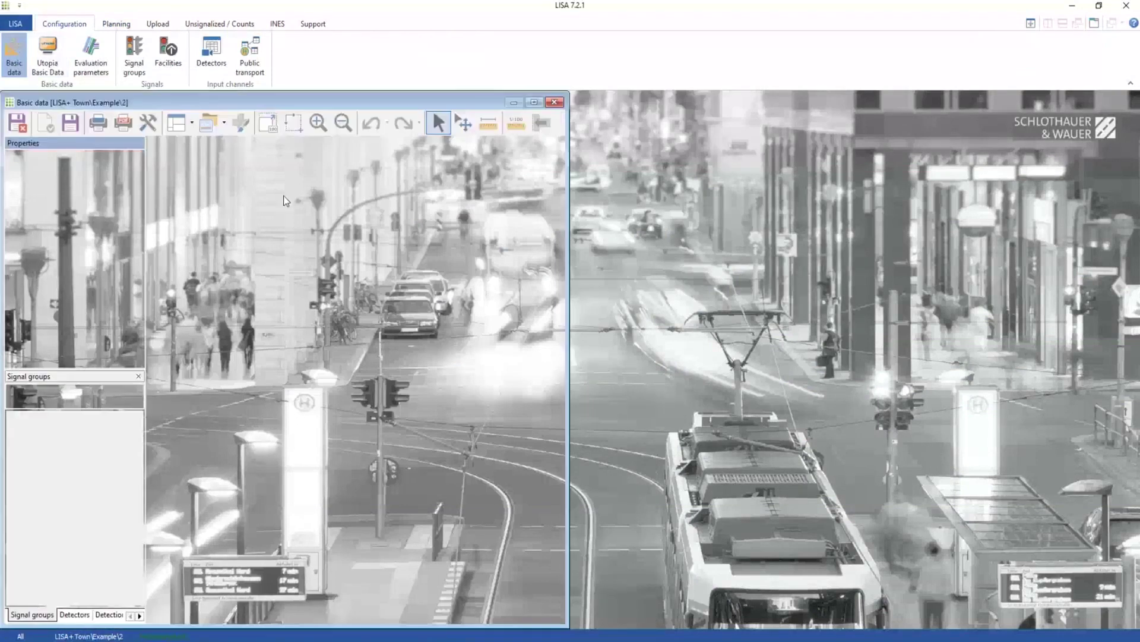
double_click(248, 107)
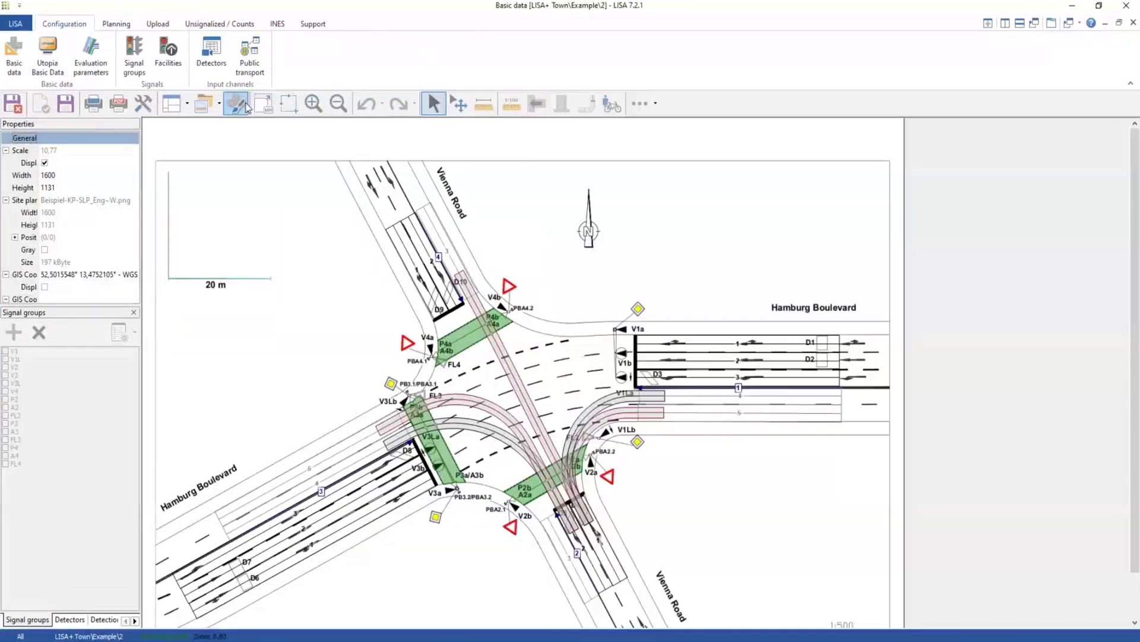
right_click(714, 237)
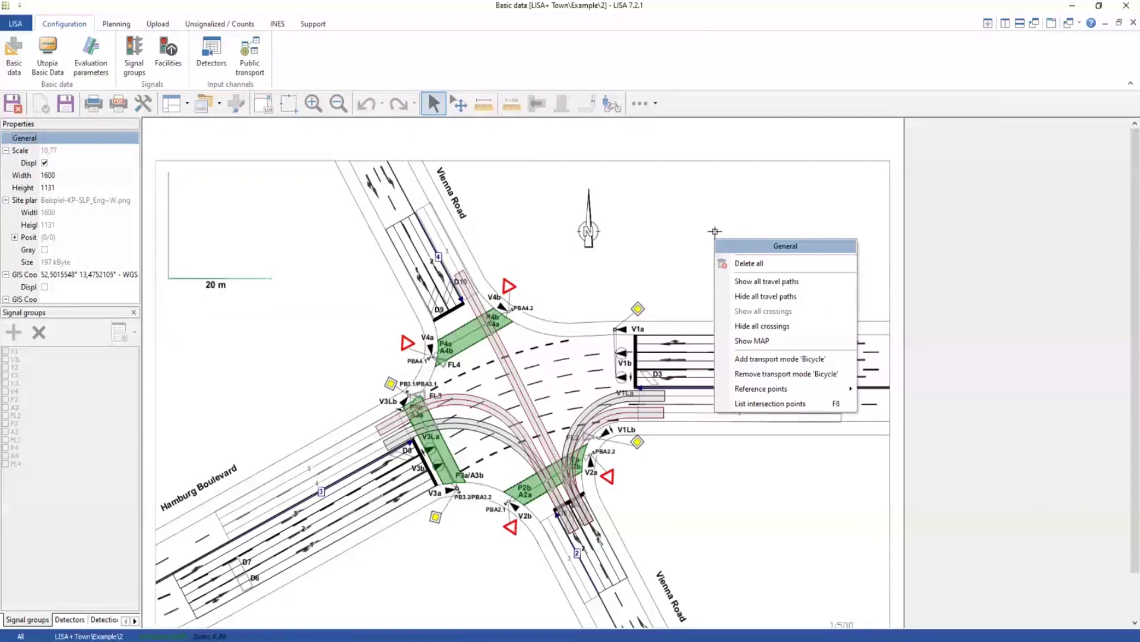
left_click(766, 281)
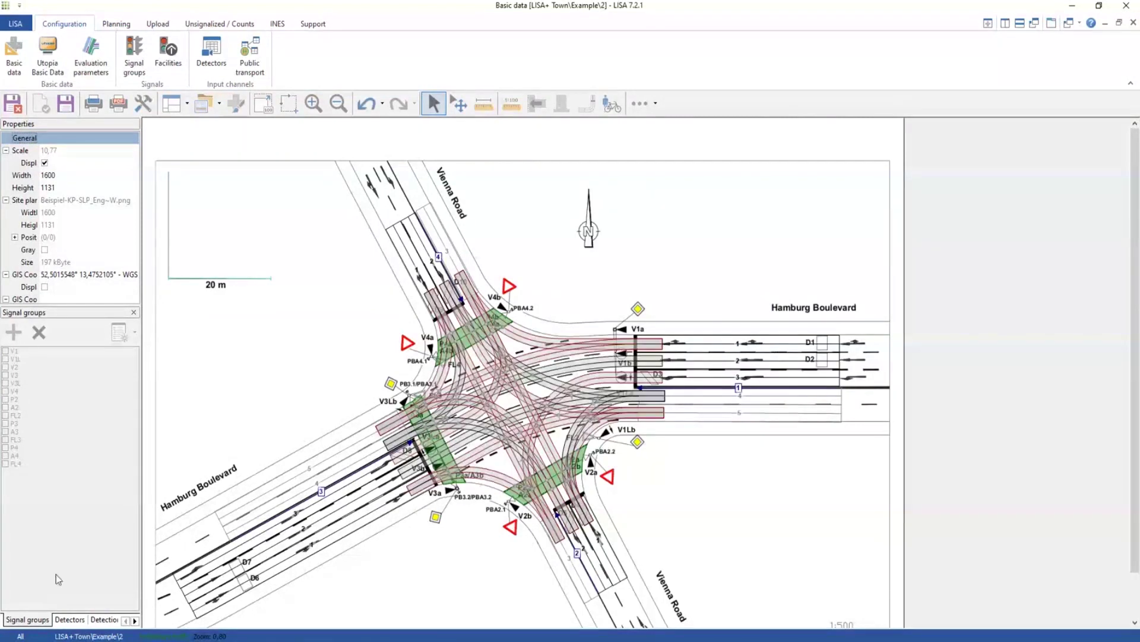
Add an Inductive Loop Sensor detector named D99 to lane 1 of the Hamburg Boulevard leg 1 approach, 15 m from the stop line.
left_click(69, 620)
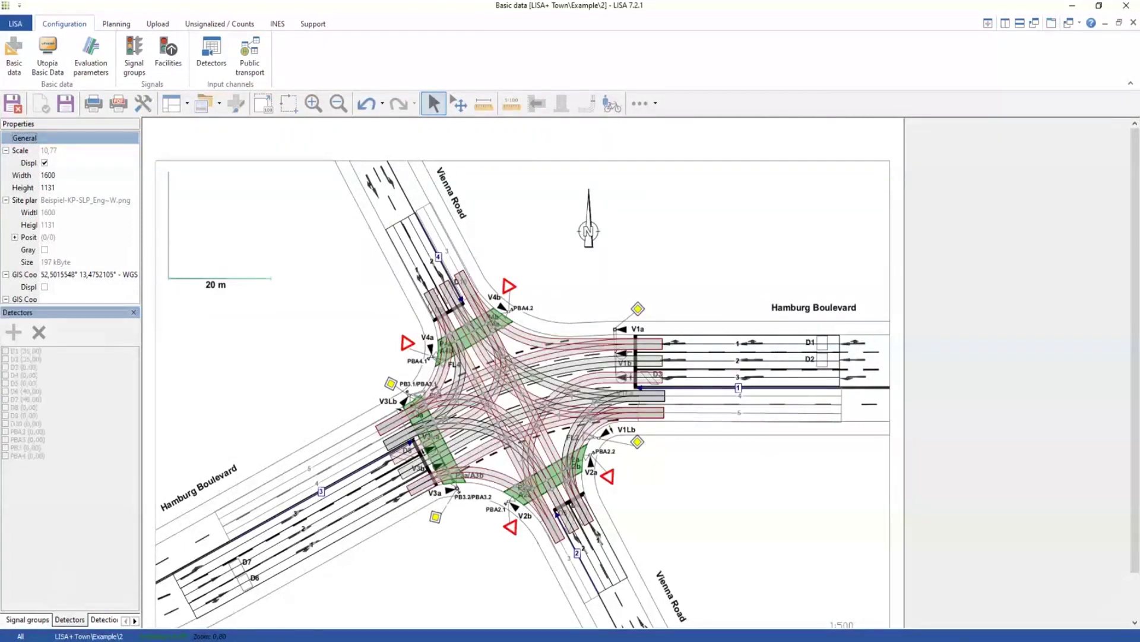
left_click(675, 343)
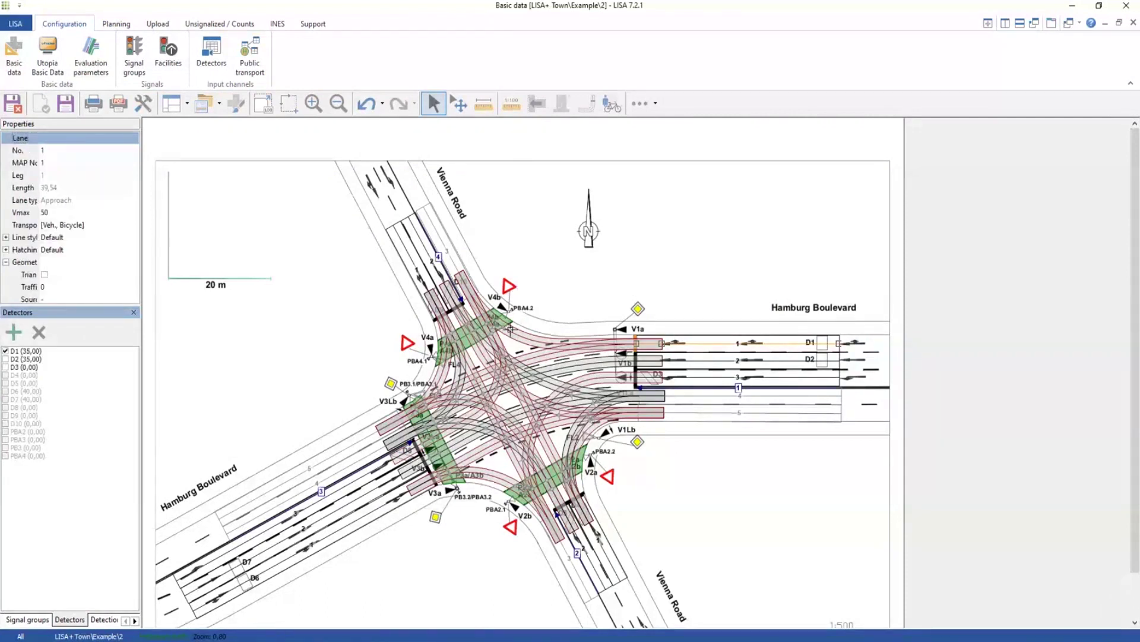
left_click(506, 310)
left_click(696, 340)
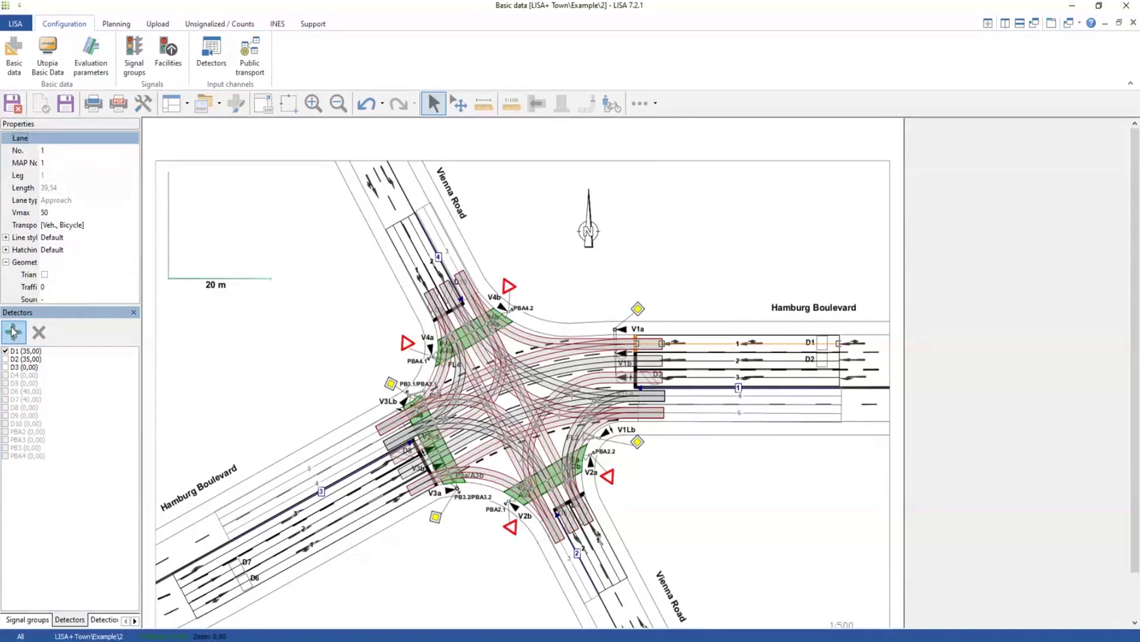
left_click(13, 332)
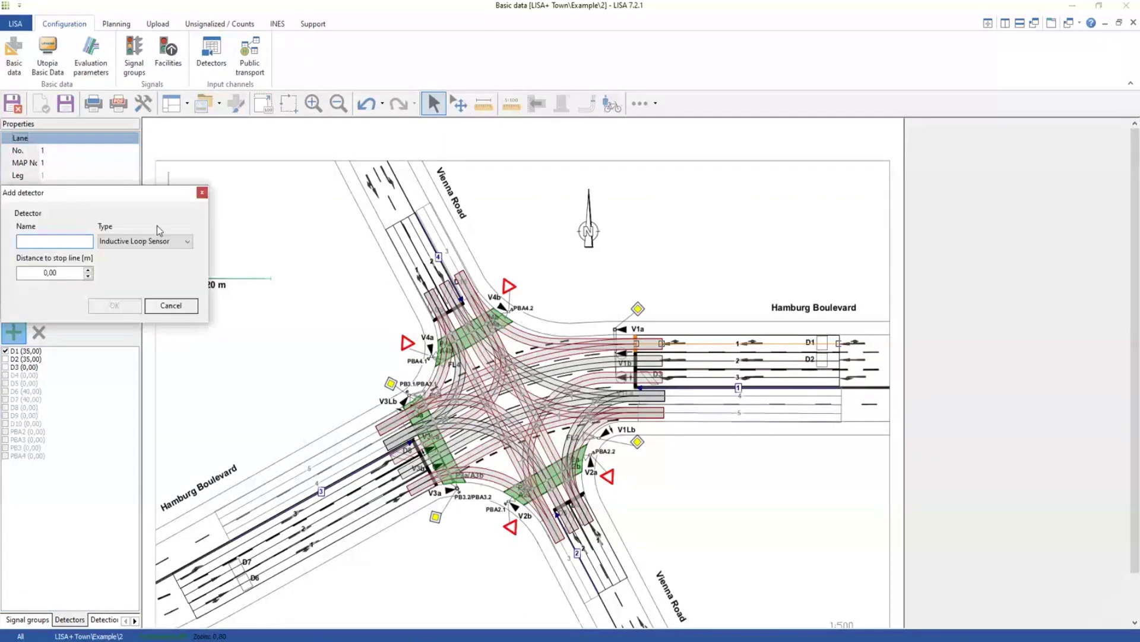
left_click_drag(48, 193, 531, 153)
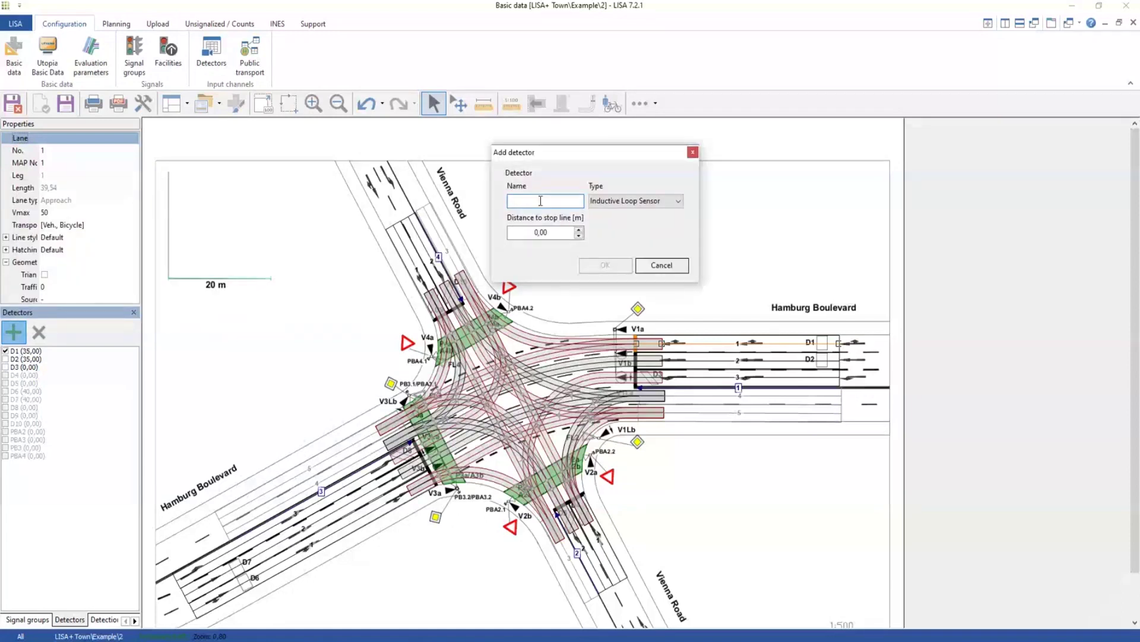
type("D99")
left_click(547, 232)
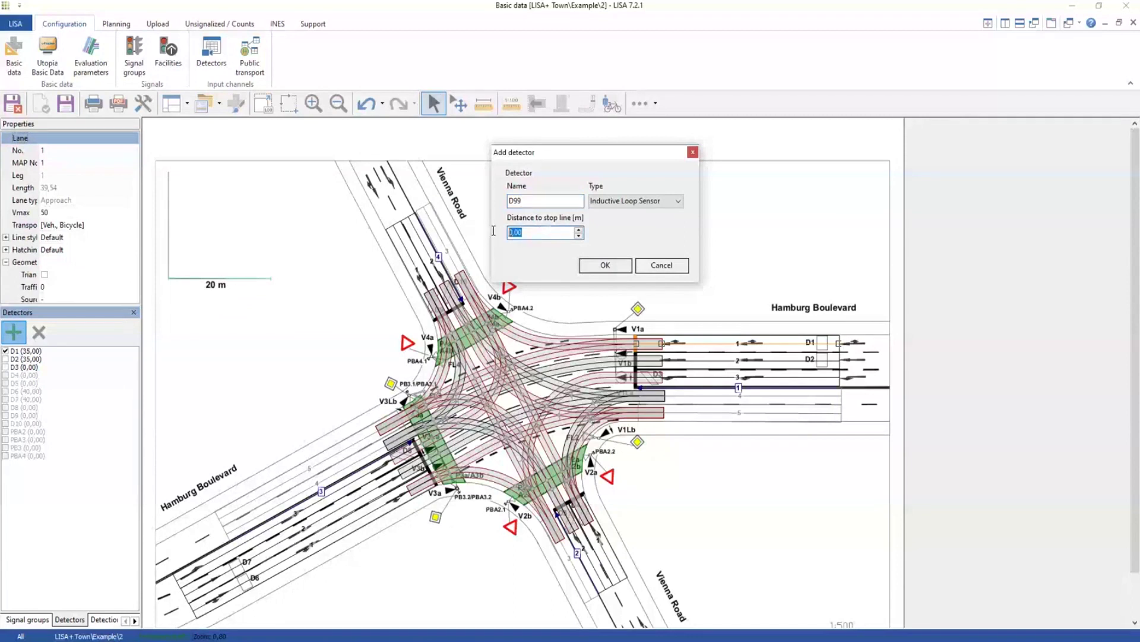
type("15")
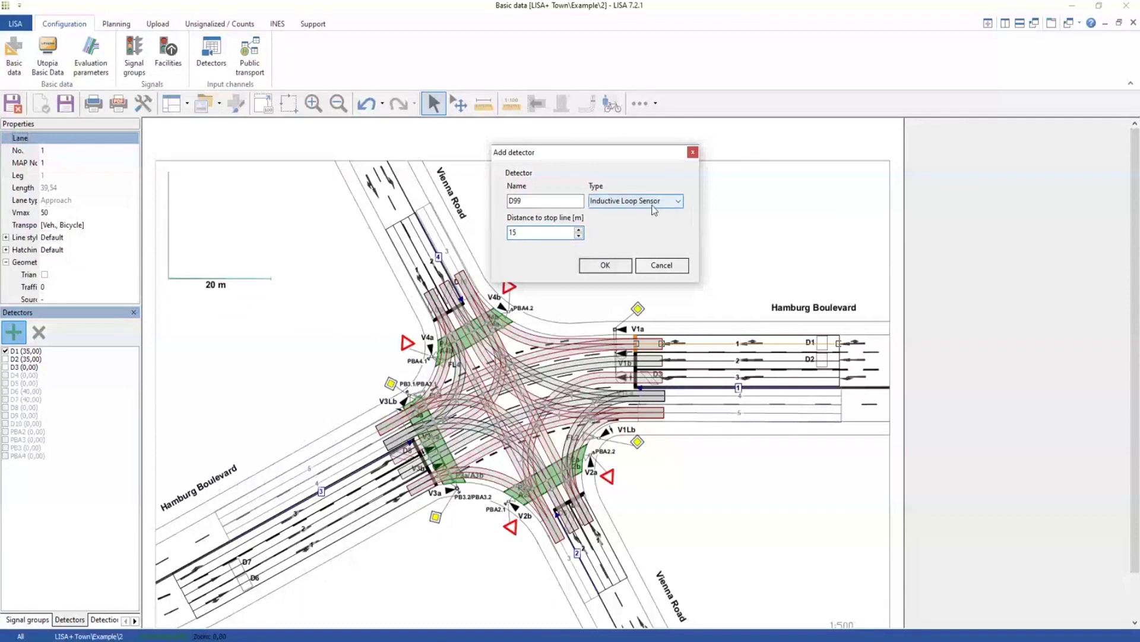
left_click(600, 265)
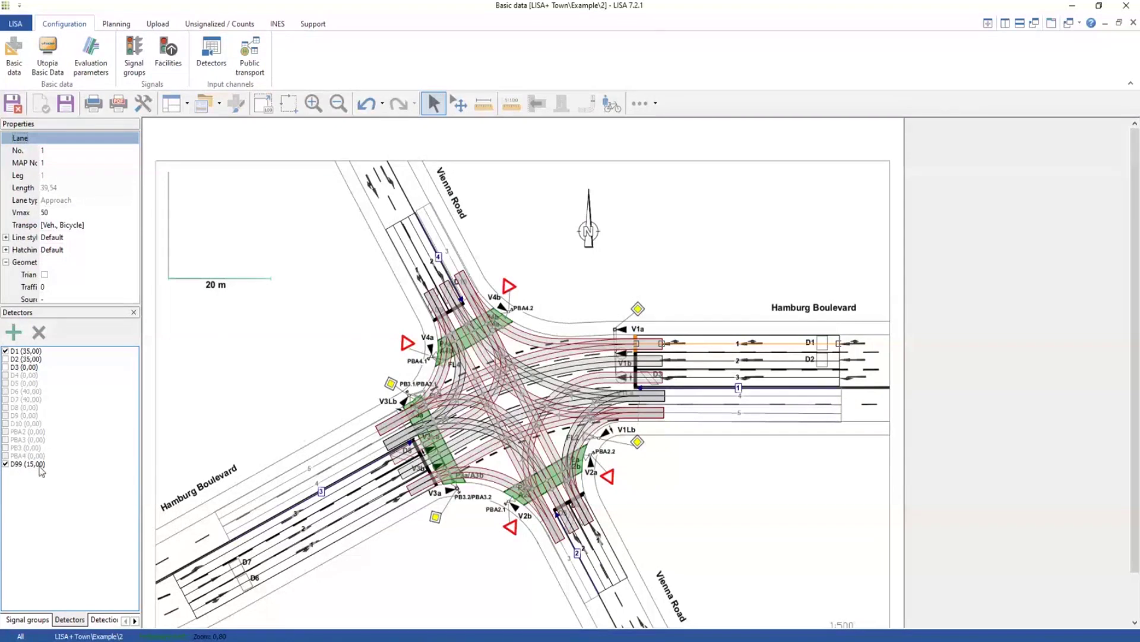
Save and close the basic data with the new detector, and return to the planning functions.
left_click(72, 106)
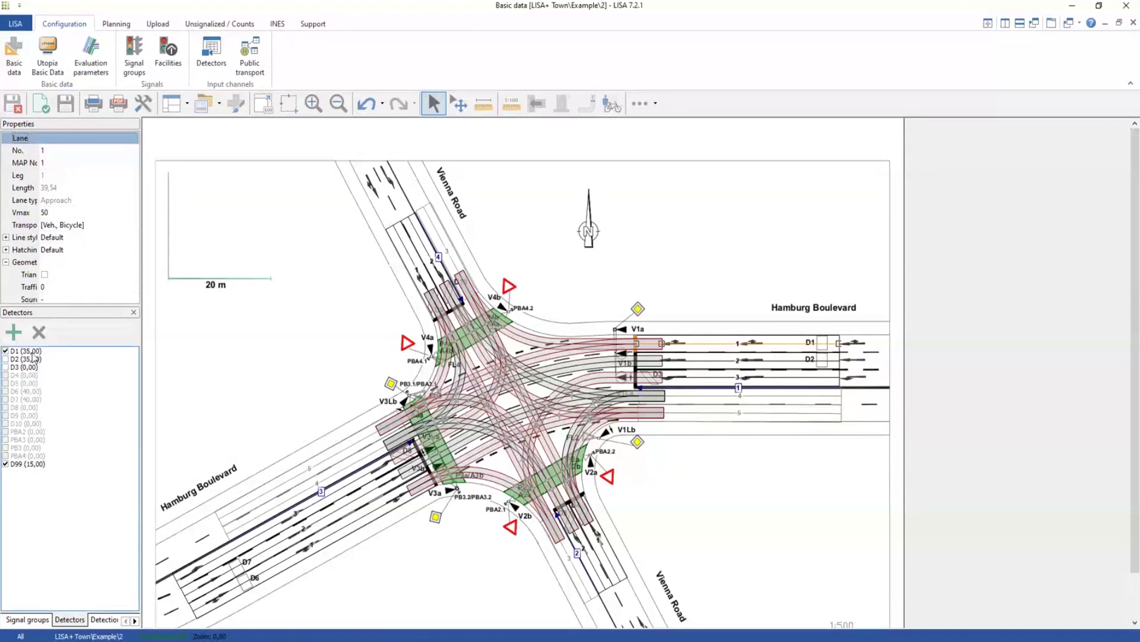
left_click(19, 113)
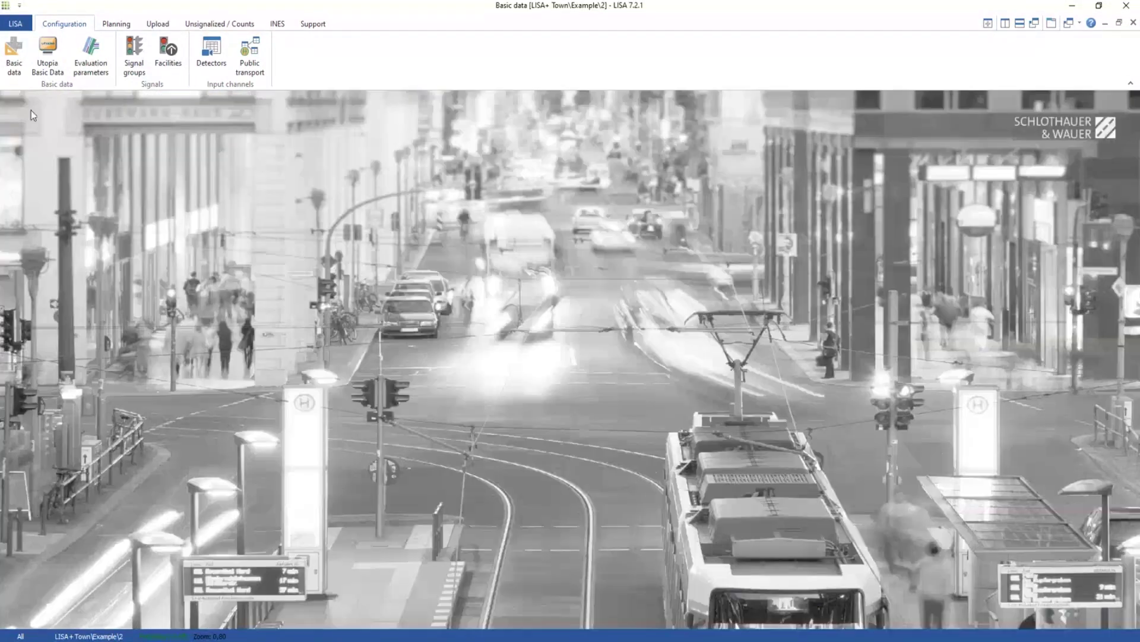
left_click(116, 24)
left_click(72, 25)
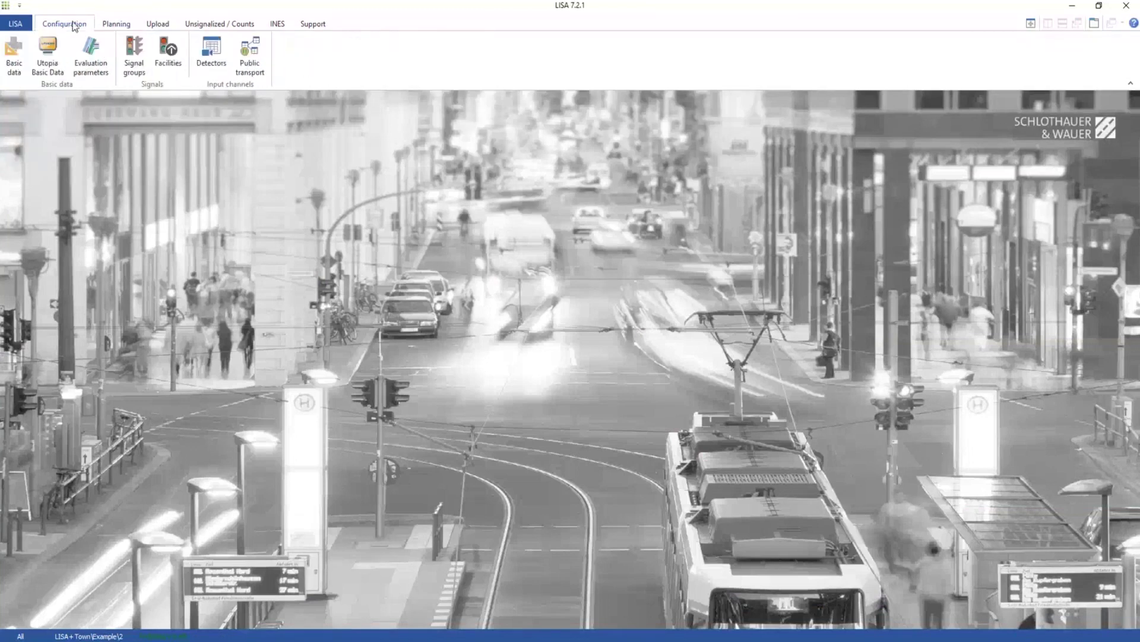
left_click(118, 25)
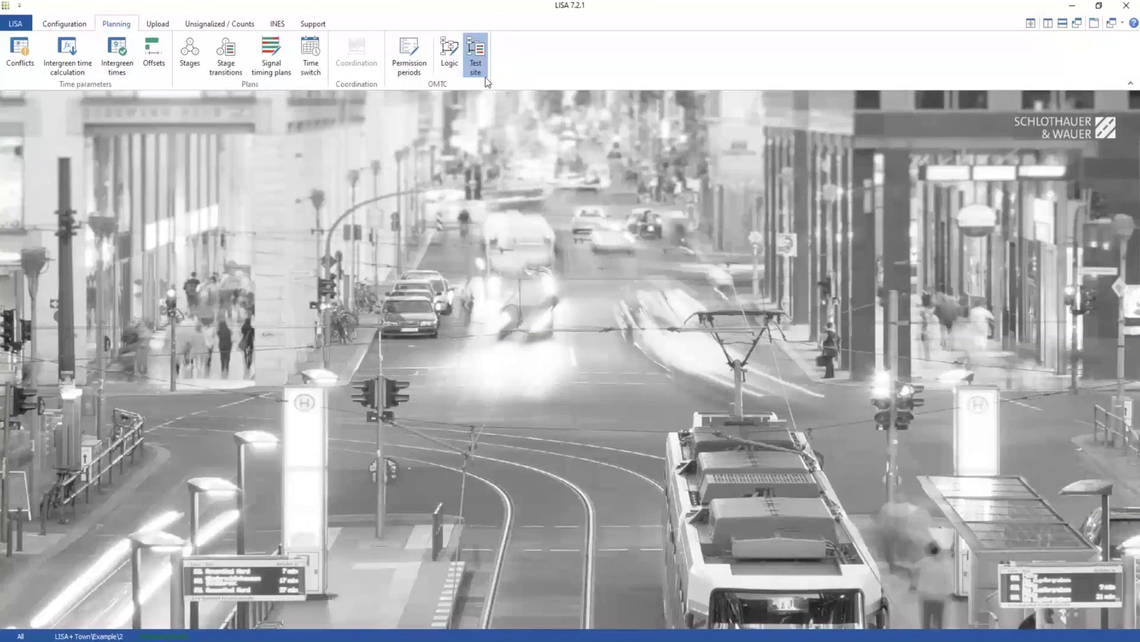
Open the test site and widen its site plan pane, closing the D1 detector settings without changes.
left_click(475, 59)
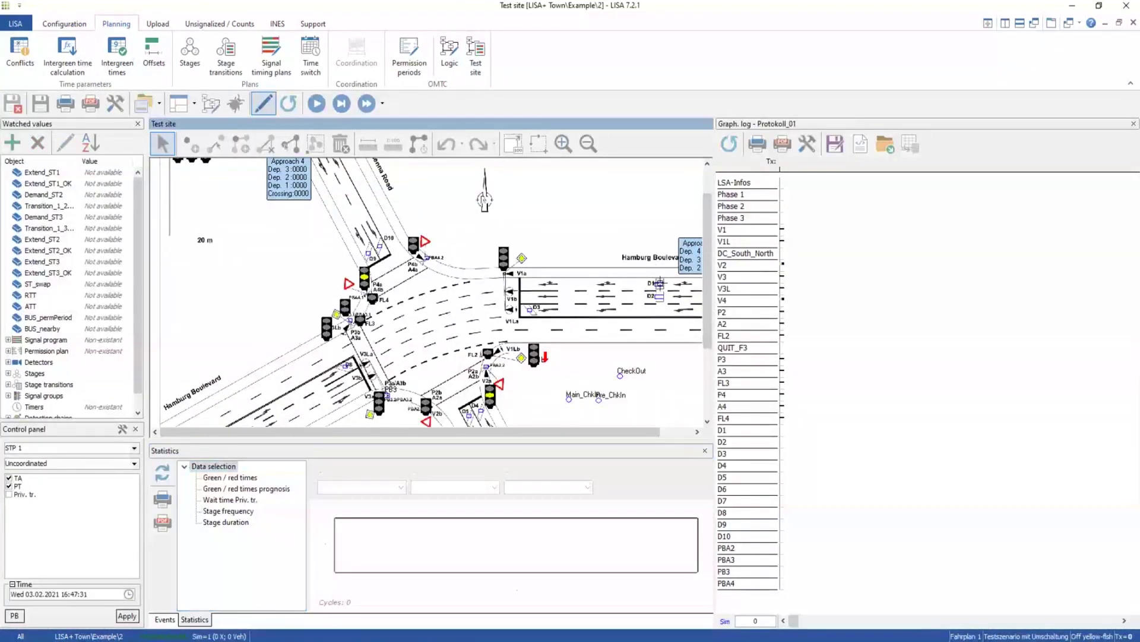
left_click(634, 234)
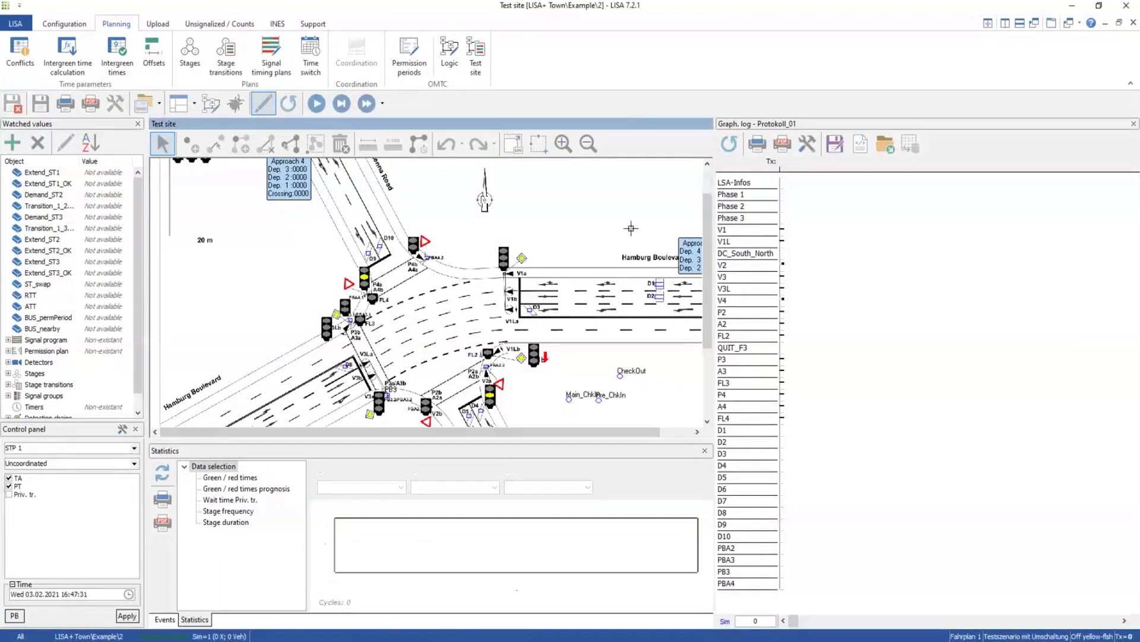
left_click_drag(716, 218, 867, 214)
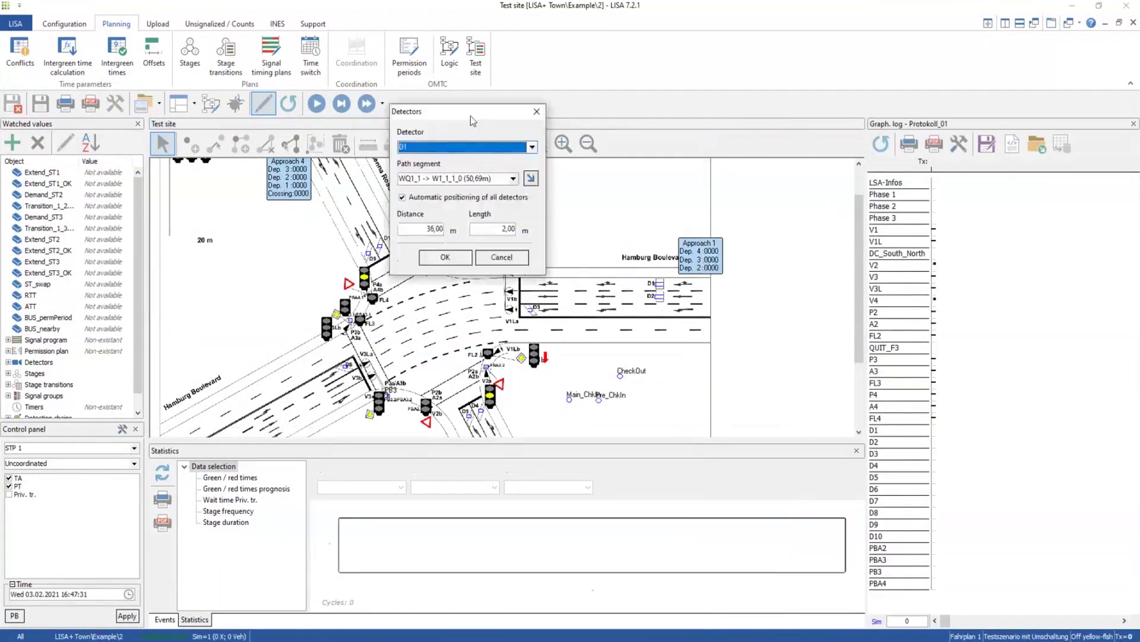
left_click(746, 285)
Display the simulation network on the site plan and move the unallocated detector D99 closer to Vienna Road.
scroll(242, 216, "up", 1)
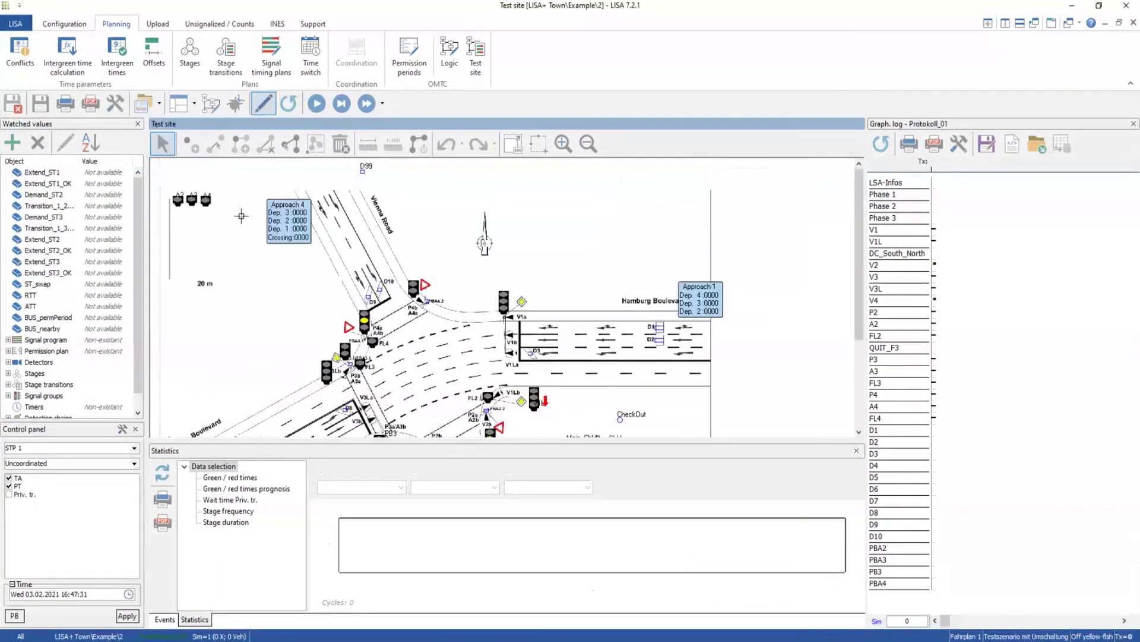
left_click(363, 173)
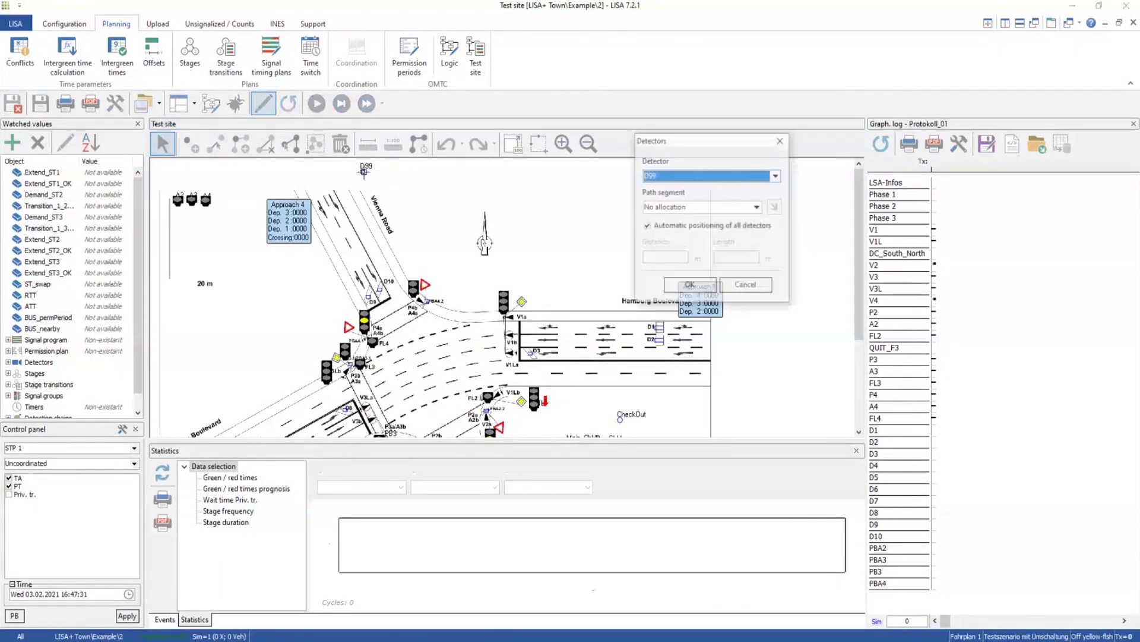
right_click(497, 189)
left_click(558, 249)
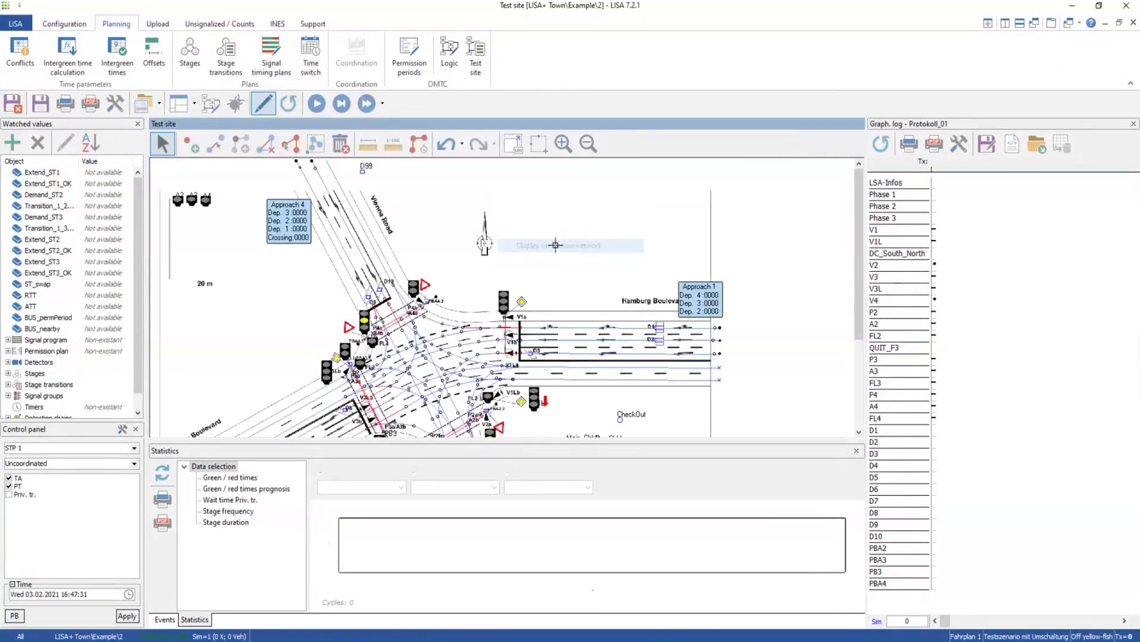
left_click_drag(367, 179, 411, 193)
Allocate detector D99 to path segment WQ1_1 -> W1_1_1_0 at a distance of 15 m, and hide the simulation network.
double_click(407, 185)
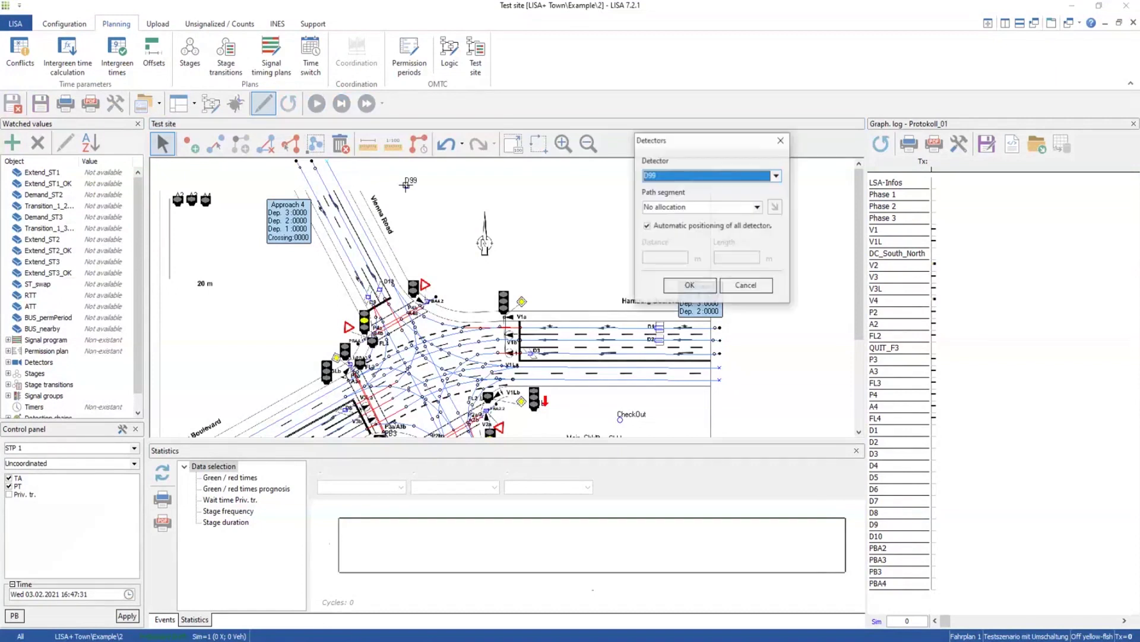
left_click(563, 327)
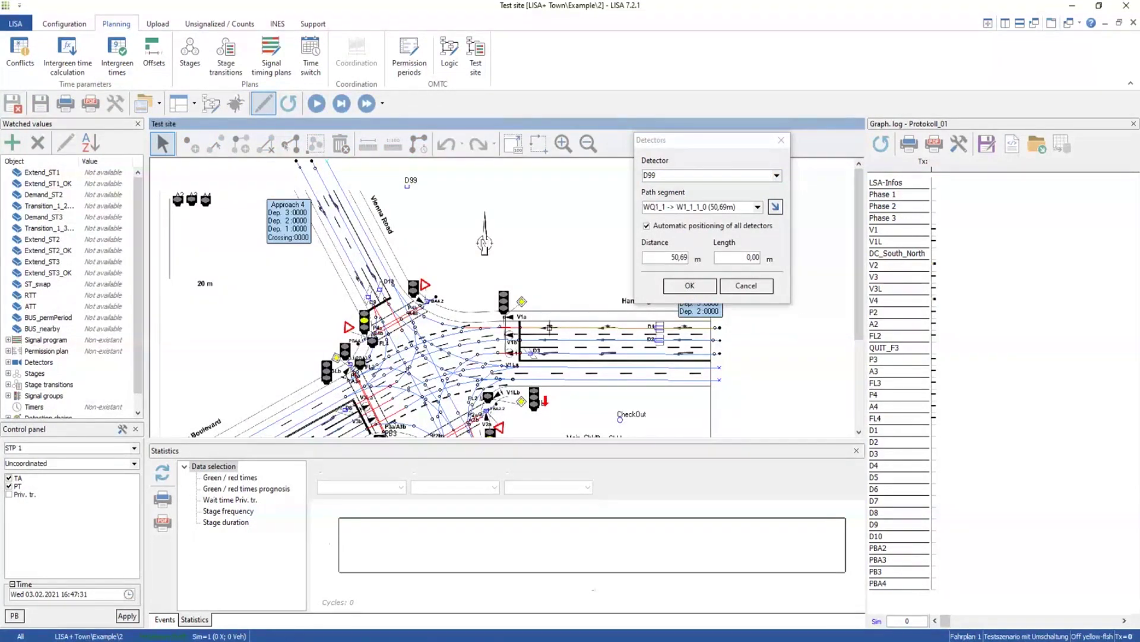
left_click(669, 256)
double_click(670, 257)
type("15")
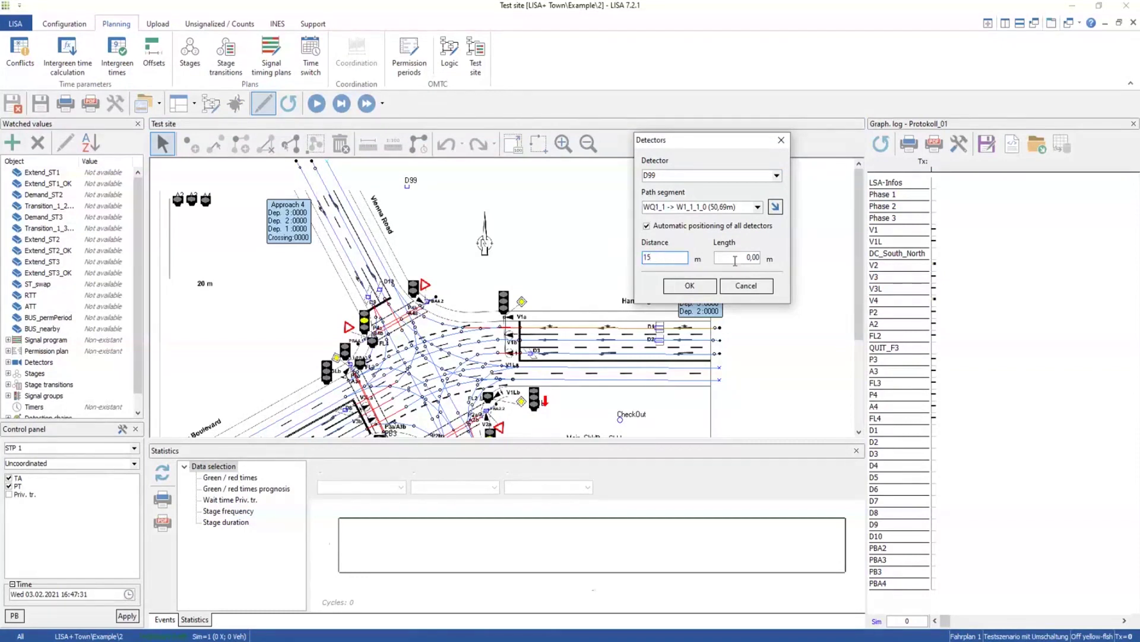
key("Tab")
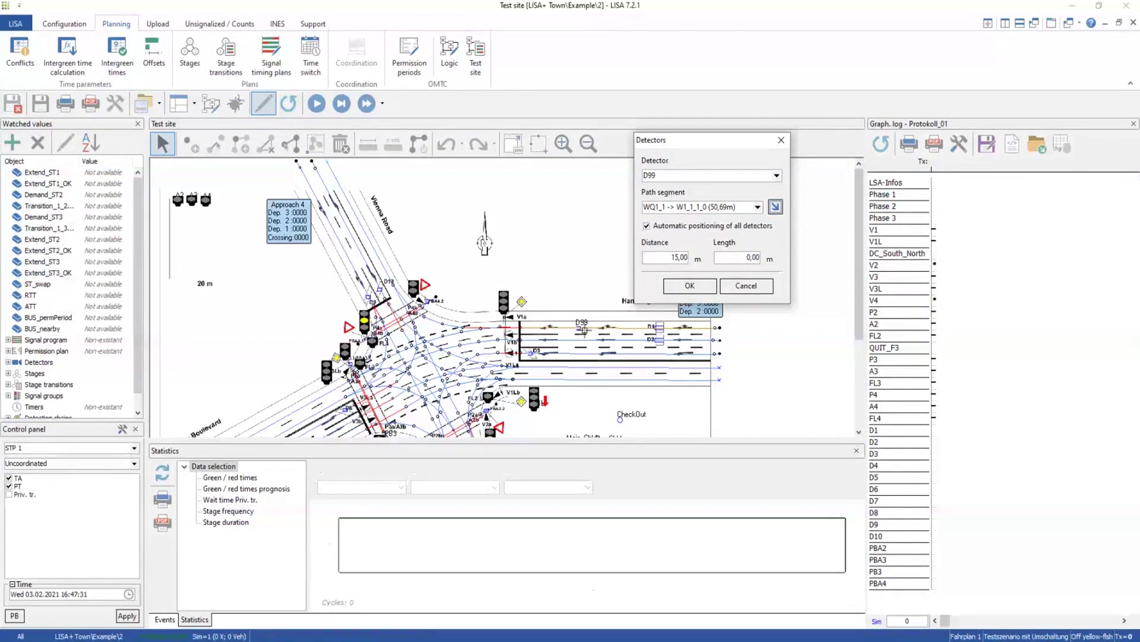
left_click(690, 285)
right_click(600, 267)
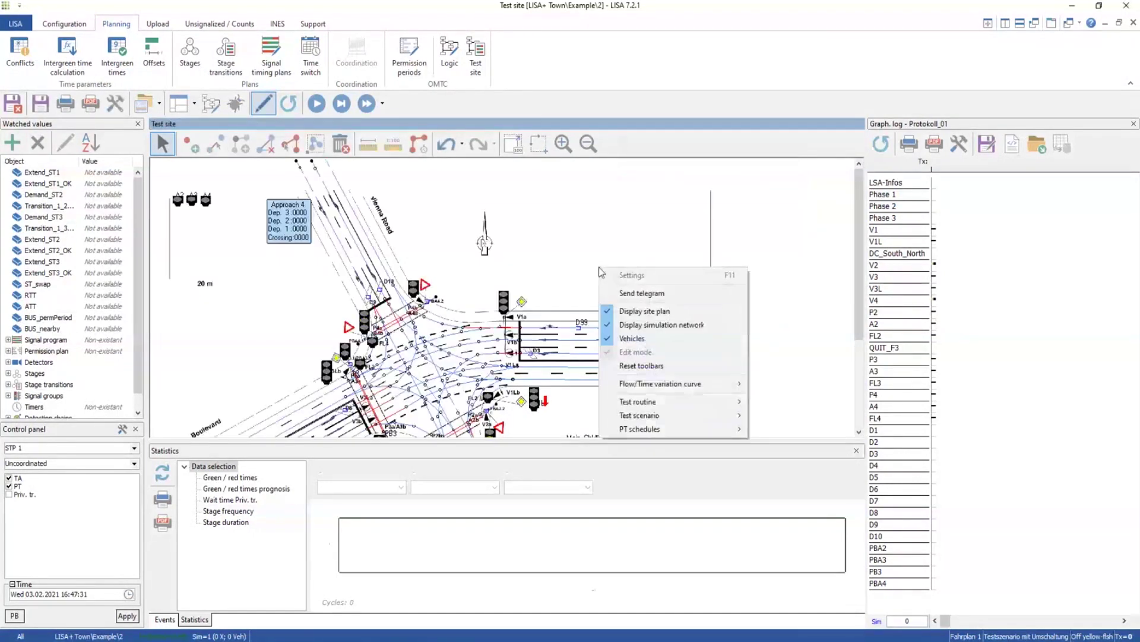
left_click(612, 327)
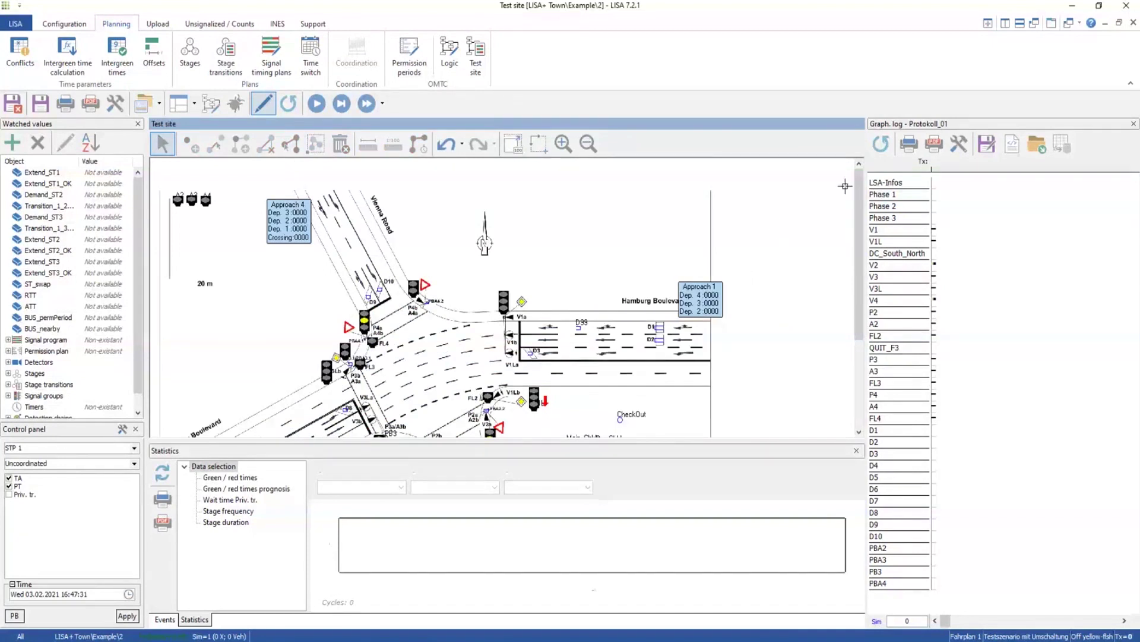
Locate D99 among the detectors in the watched values and save the test site.
scroll(858, 267, "down", 3)
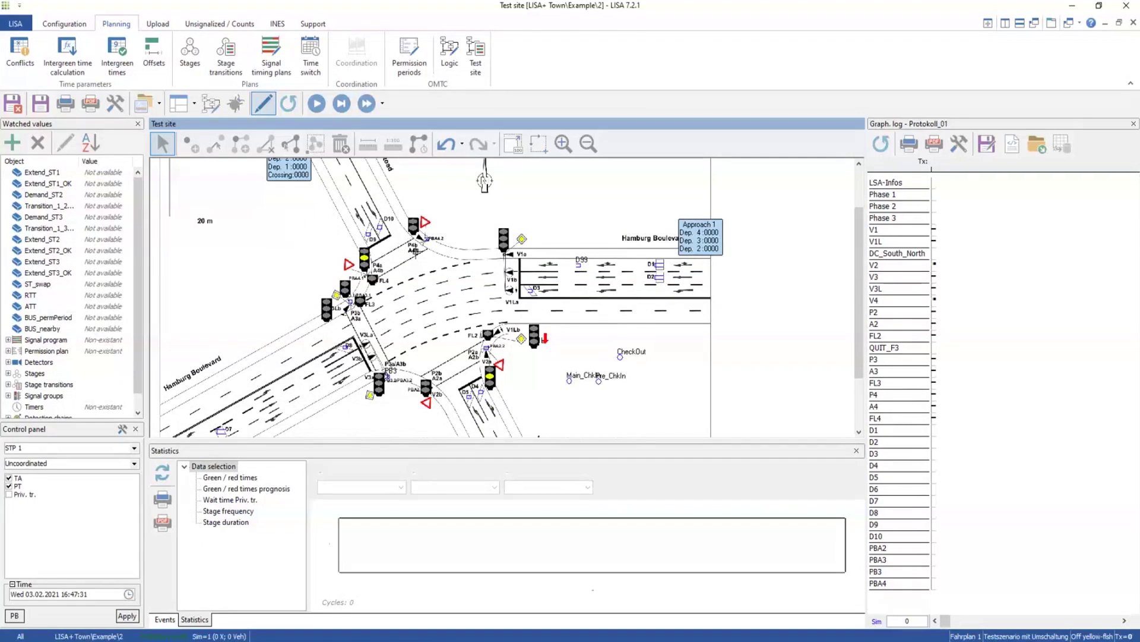
left_click(8, 362)
scroll(9, 365, "down", 2)
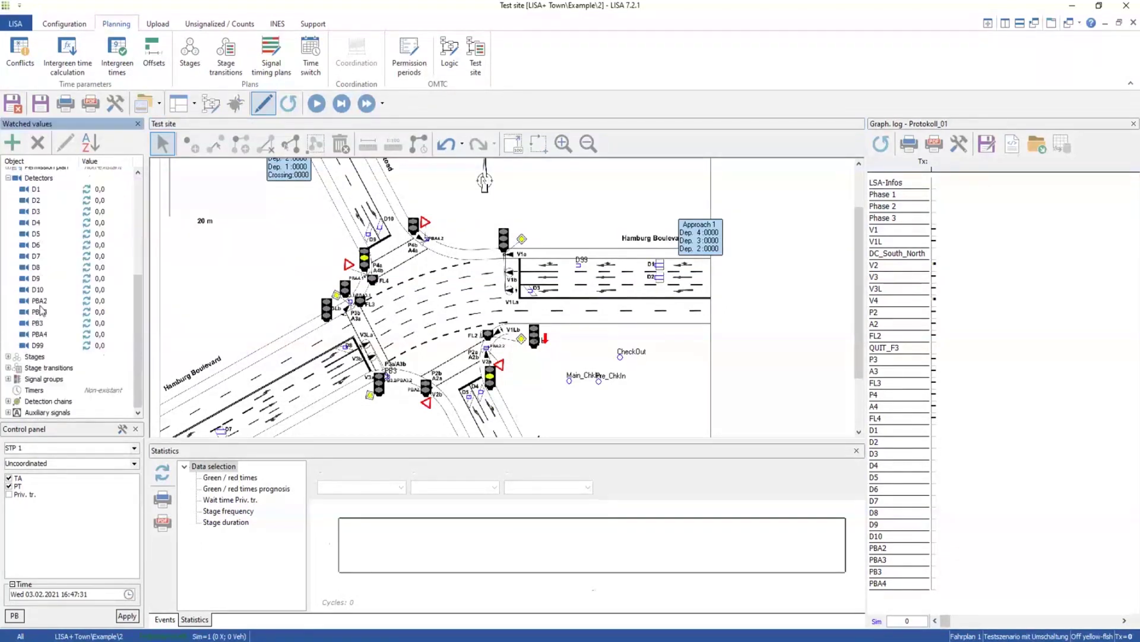
left_click(38, 347)
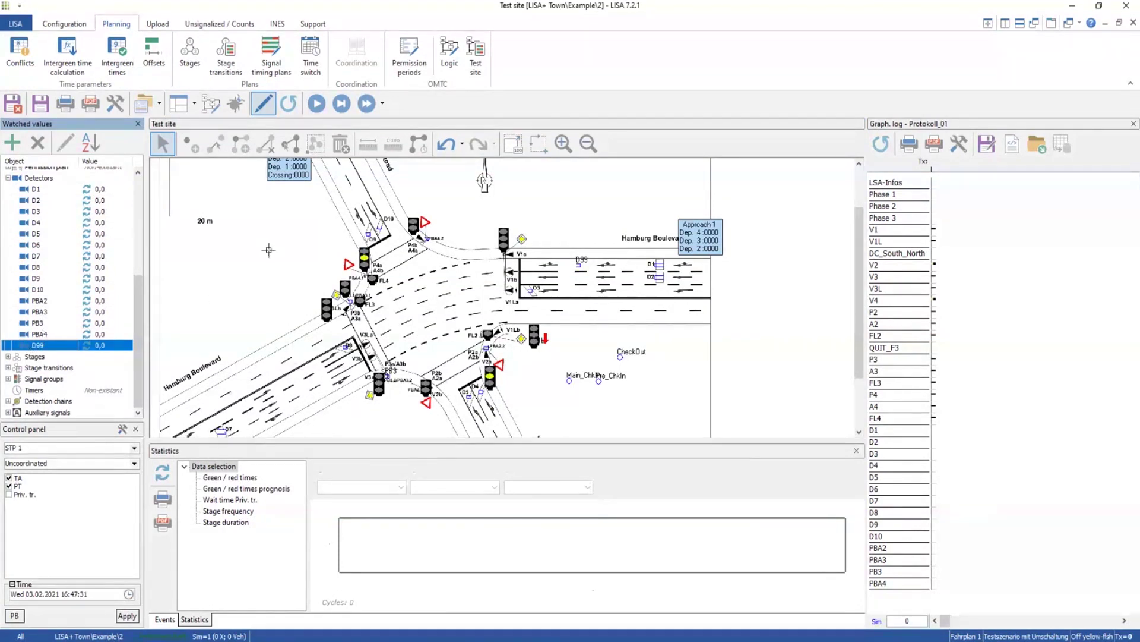
left_click(40, 103)
Open the detector table from the configuration and examine D99's entry and the demand settings.
left_click(64, 24)
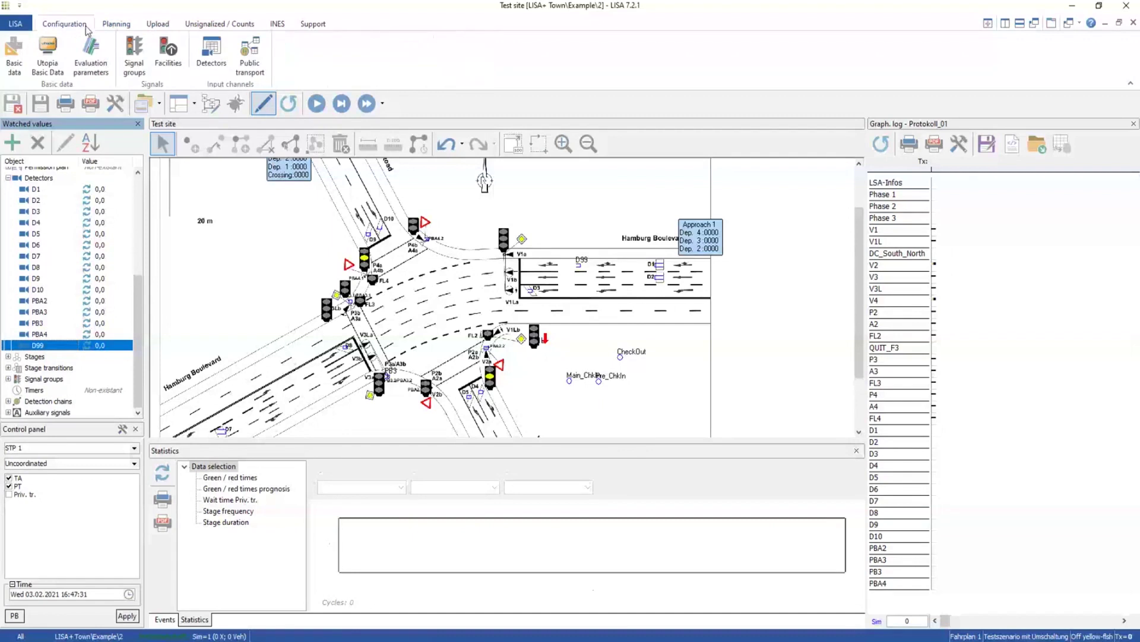
left_click(221, 64)
left_click(225, 113)
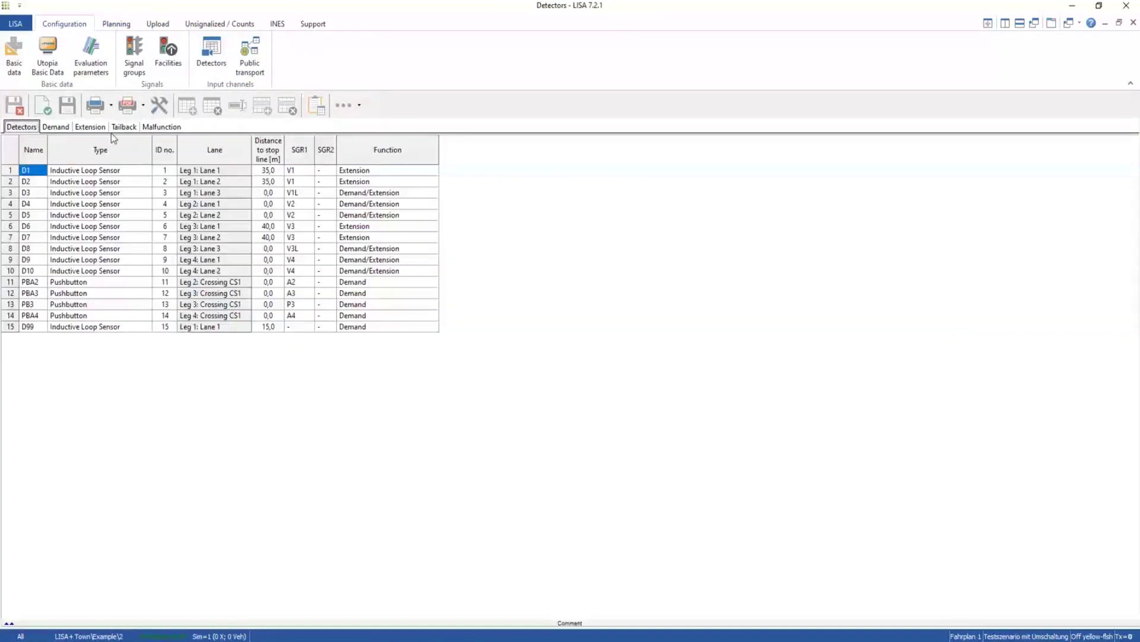
left_click(56, 127)
left_click(22, 128)
left_click(38, 327)
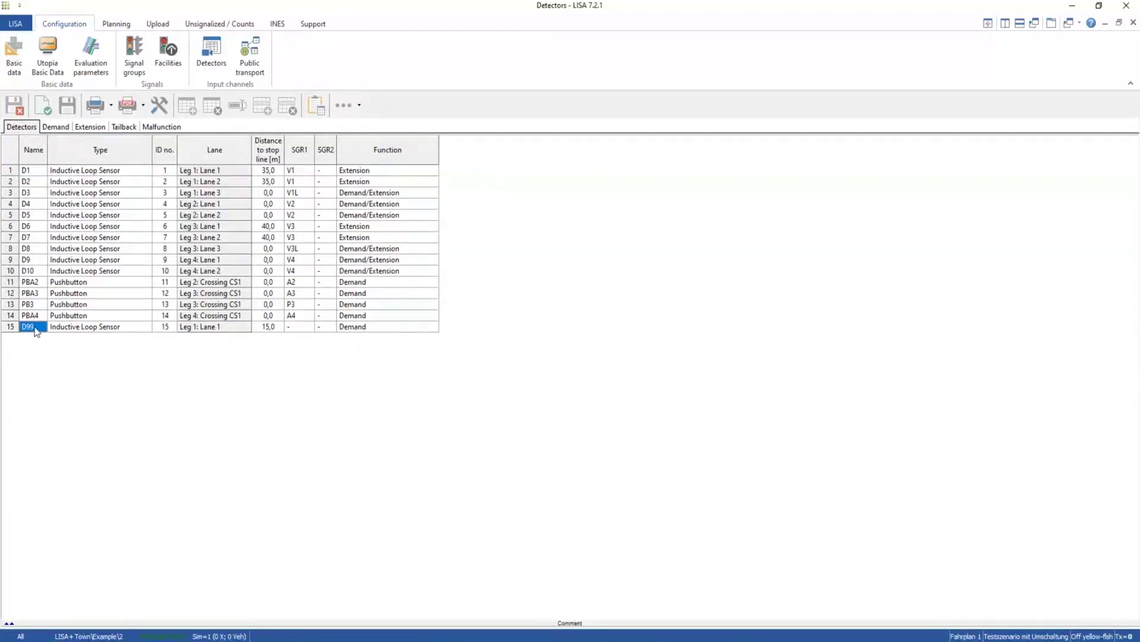
left_click(93, 327)
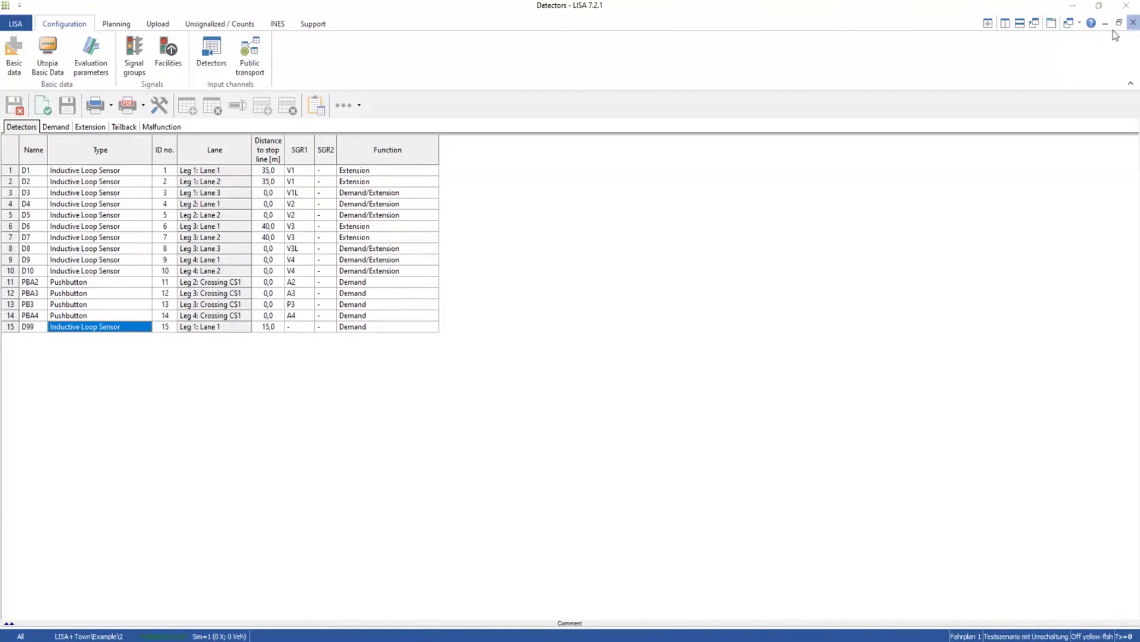
Close the open test site and detector windows and reopen the detector table for editing.
left_click(1134, 22)
left_click(211, 52)
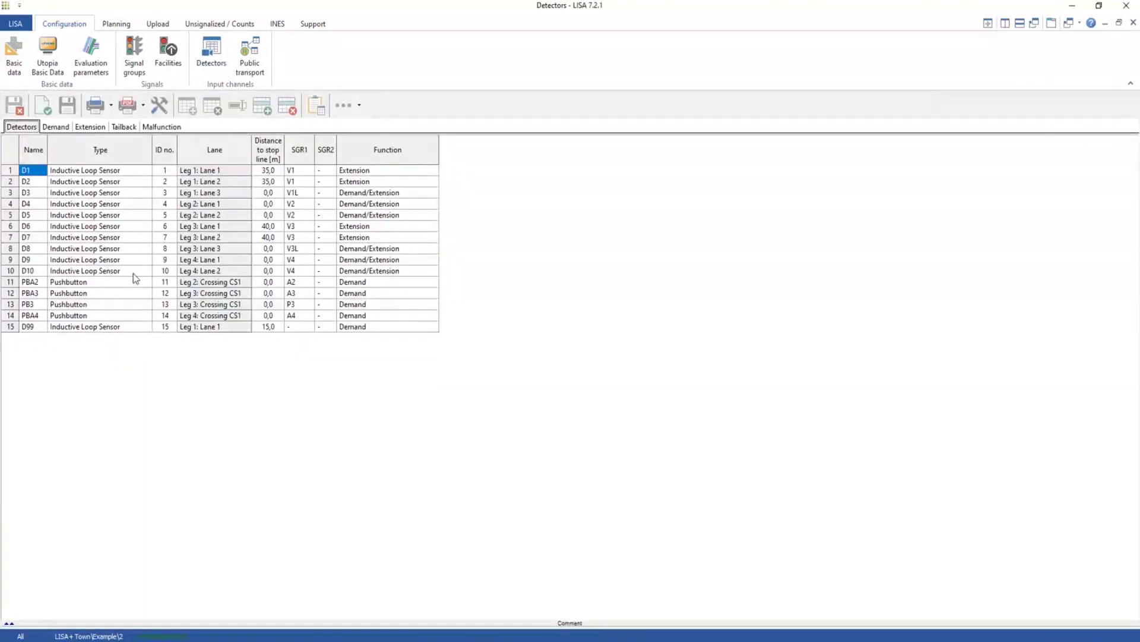
Try Infrared as D99's detector type, set it back to Inductive Loop Sensor, and save the table.
left_click(90, 327)
left_click(108, 329)
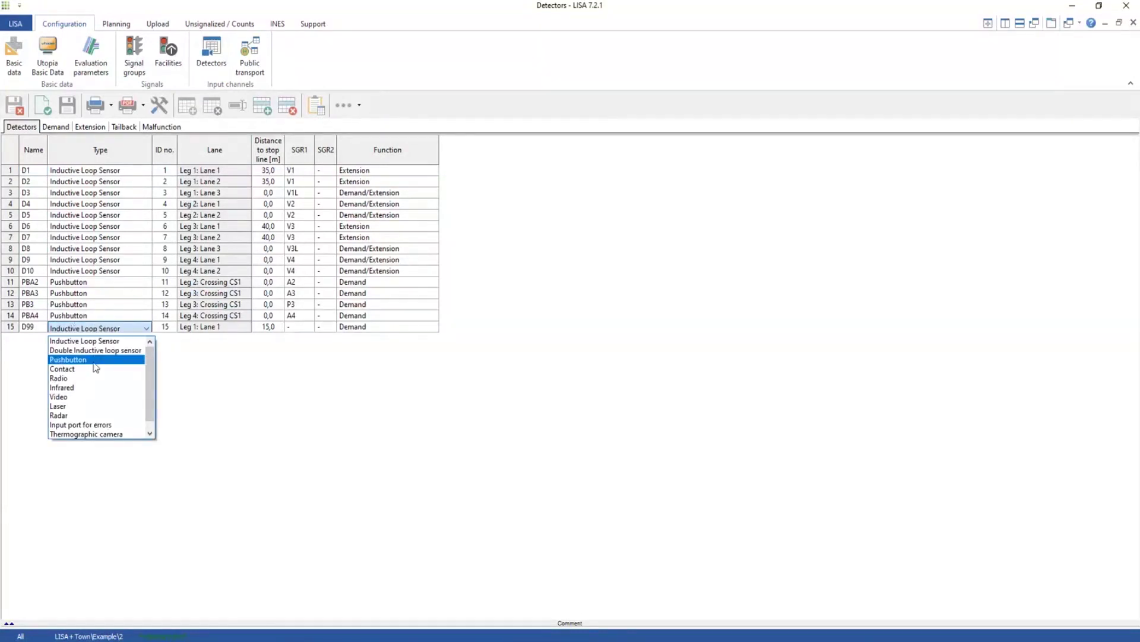
left_click(105, 387)
left_click(98, 328)
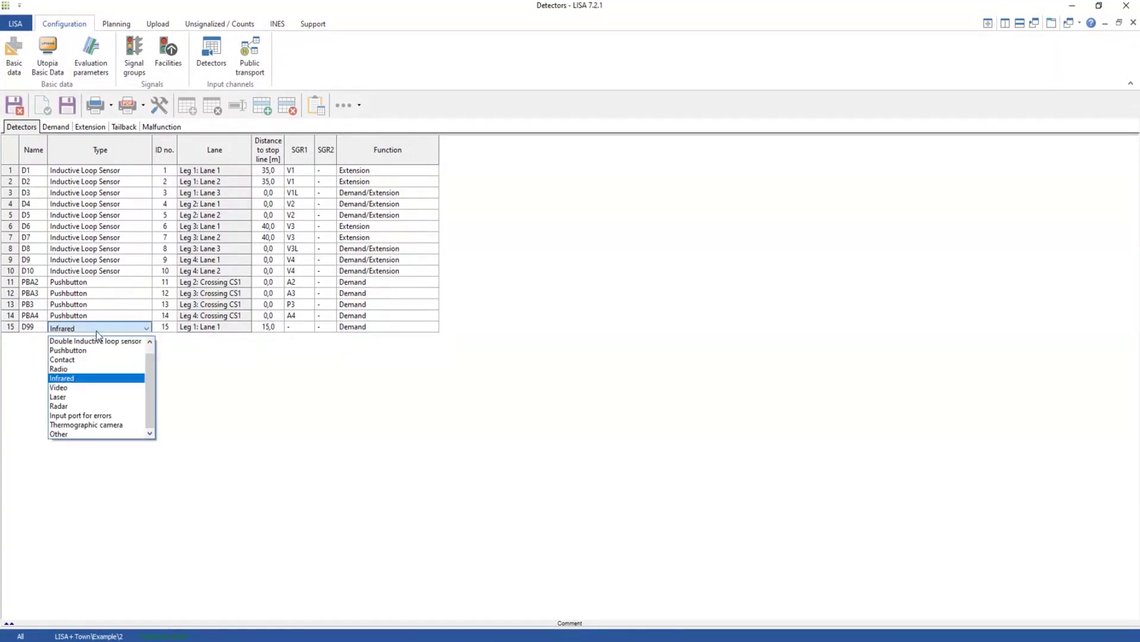
scroll(90, 348, "up", 1)
left_click(89, 342)
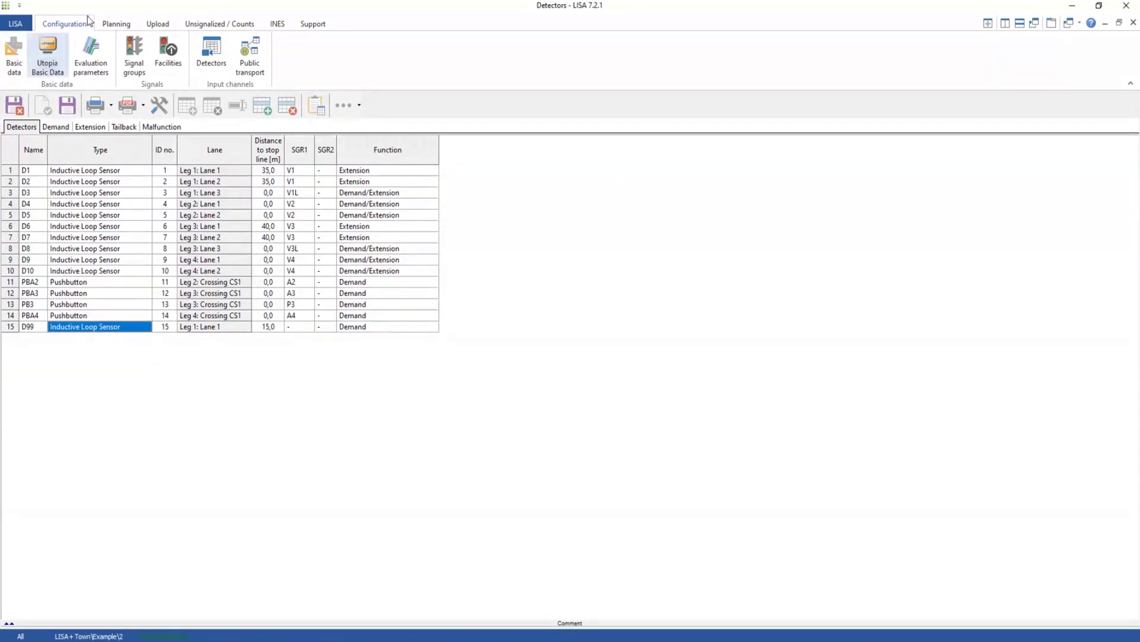
left_click(68, 107)
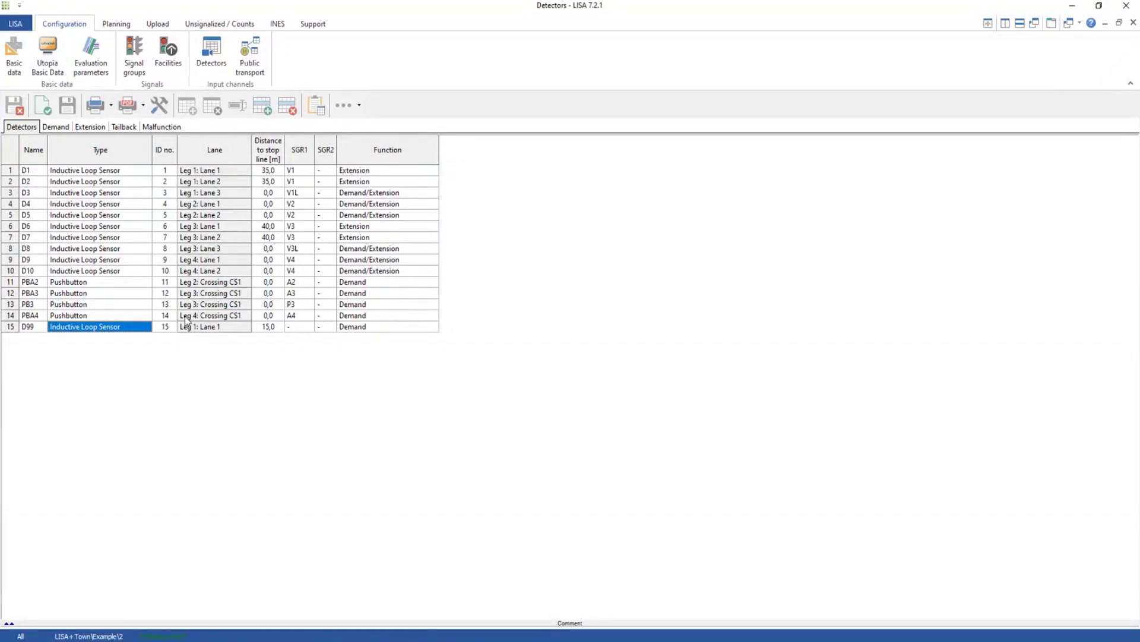
Examine the signal groups selectable as SGR1 for detector D99 without assigning one.
left_click(270, 327)
left_click(297, 328)
left_click(301, 329)
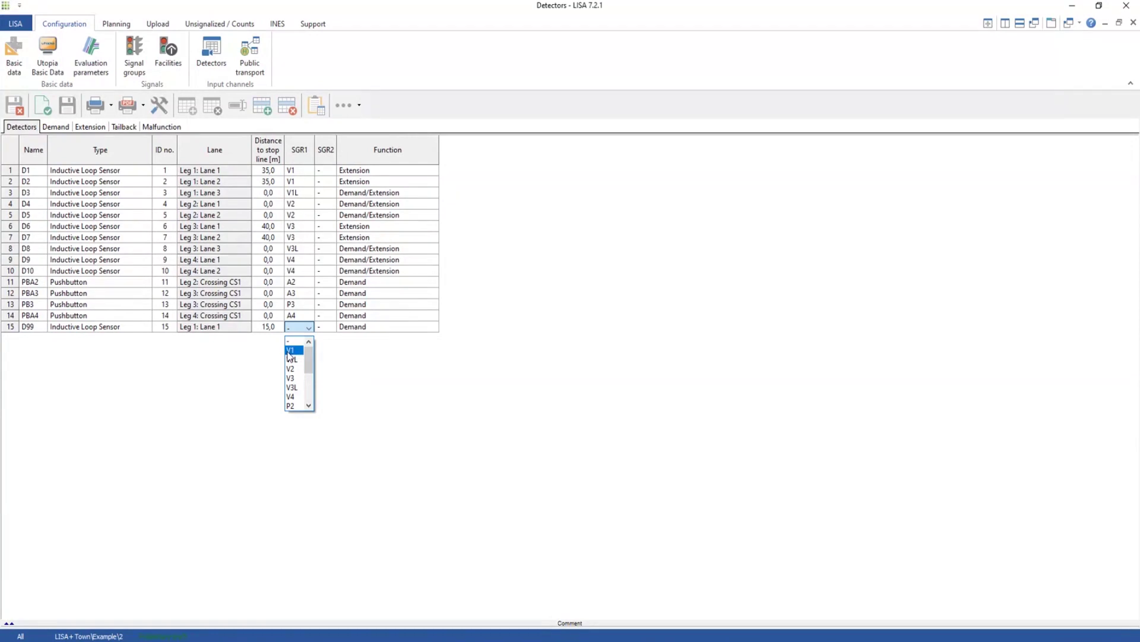
left_click(417, 372)
left_click(304, 328)
left_click(418, 377)
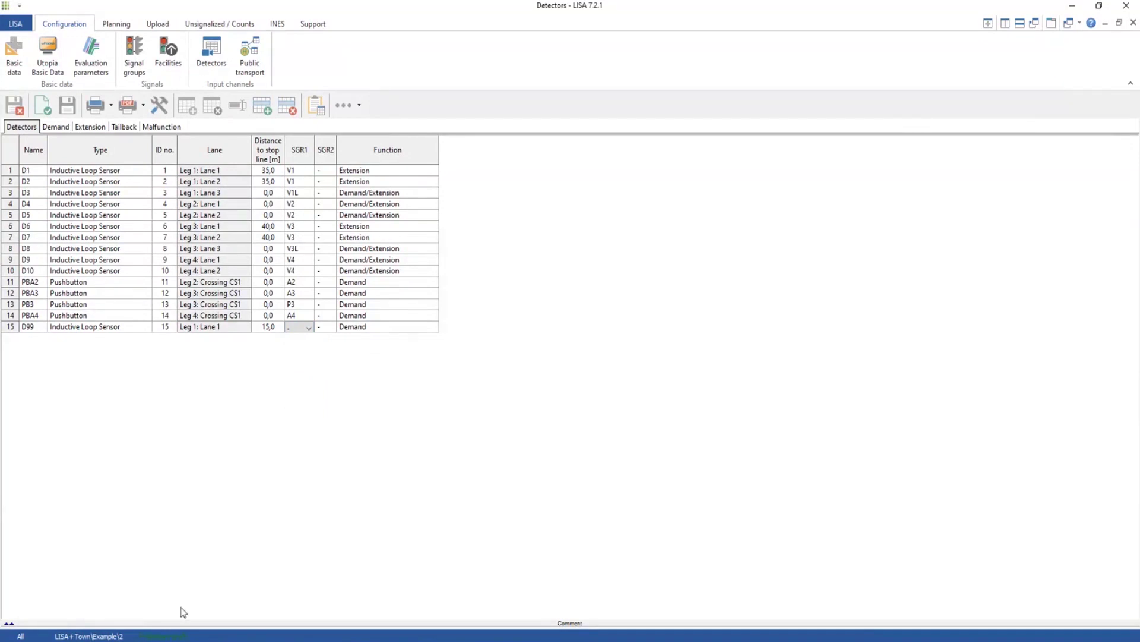
Switch to the LISA-Introduction meeting window in Microsoft Teams.
mouse_move(83, 629)
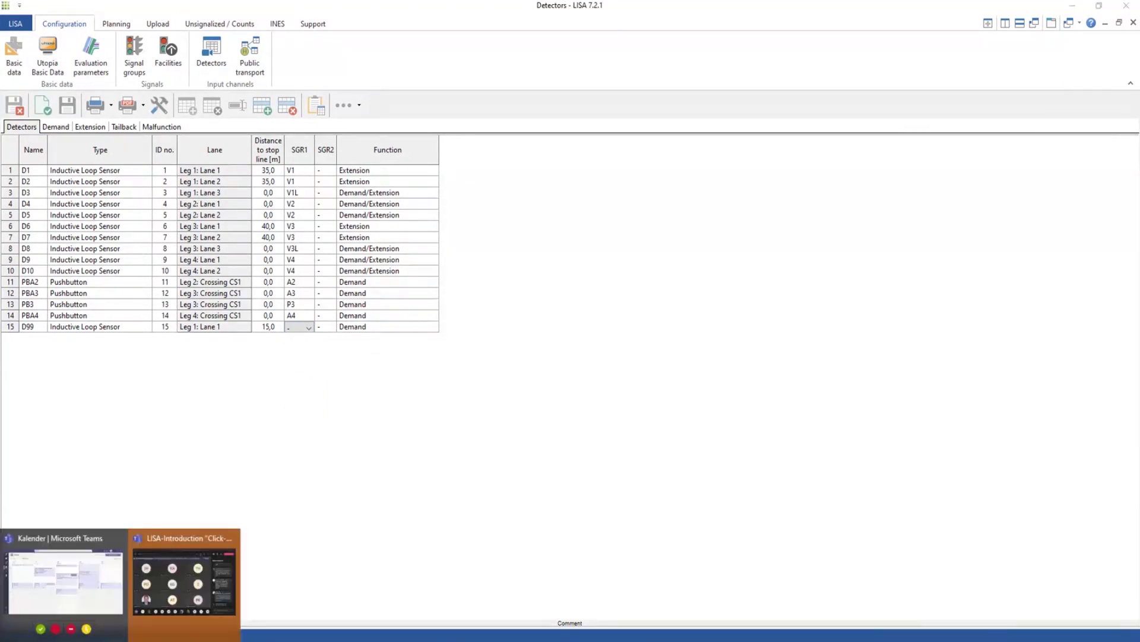
left_click(179, 587)
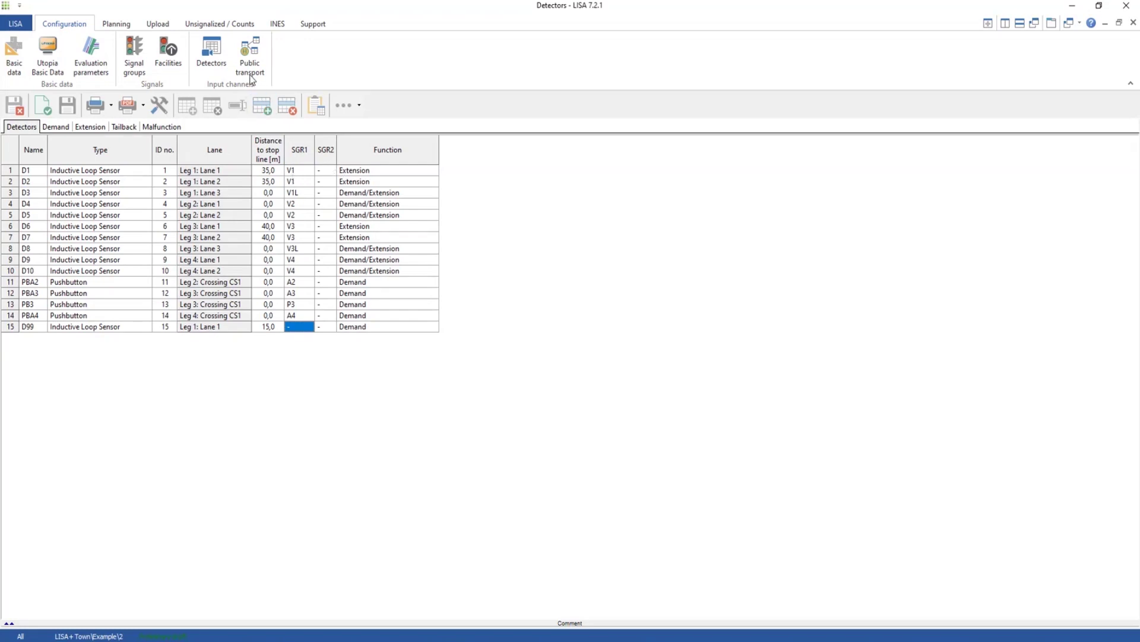
Check the signal timing plans, close them and the detector table, and reopen the signal timing plans for editing.
left_click(107, 27)
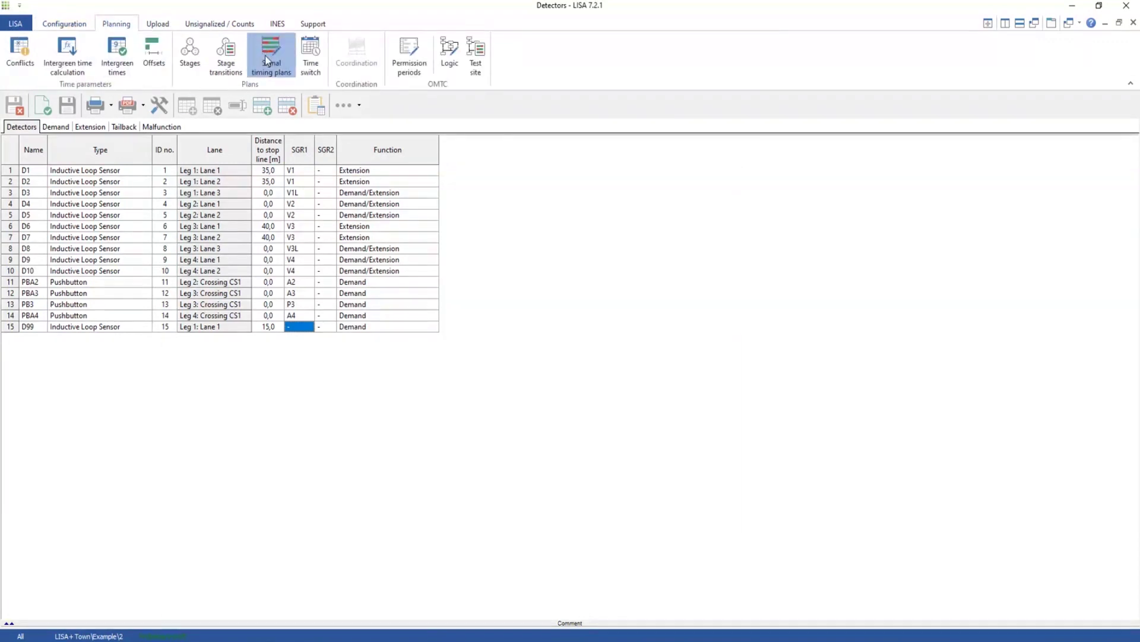
left_click(265, 55)
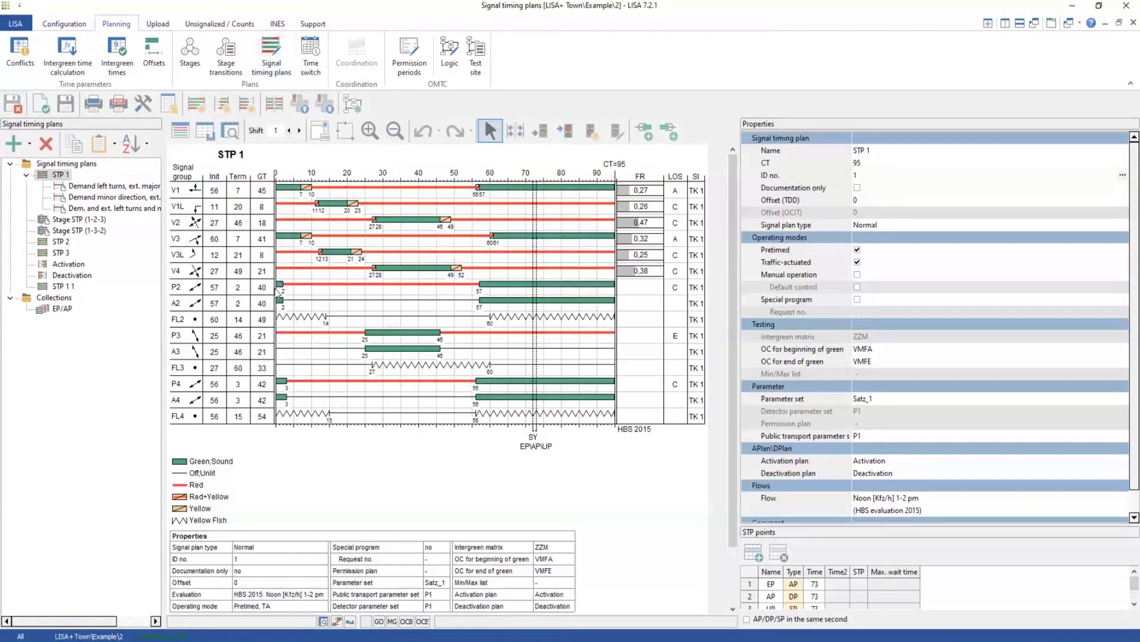
left_click(344, 130)
left_click(1133, 22)
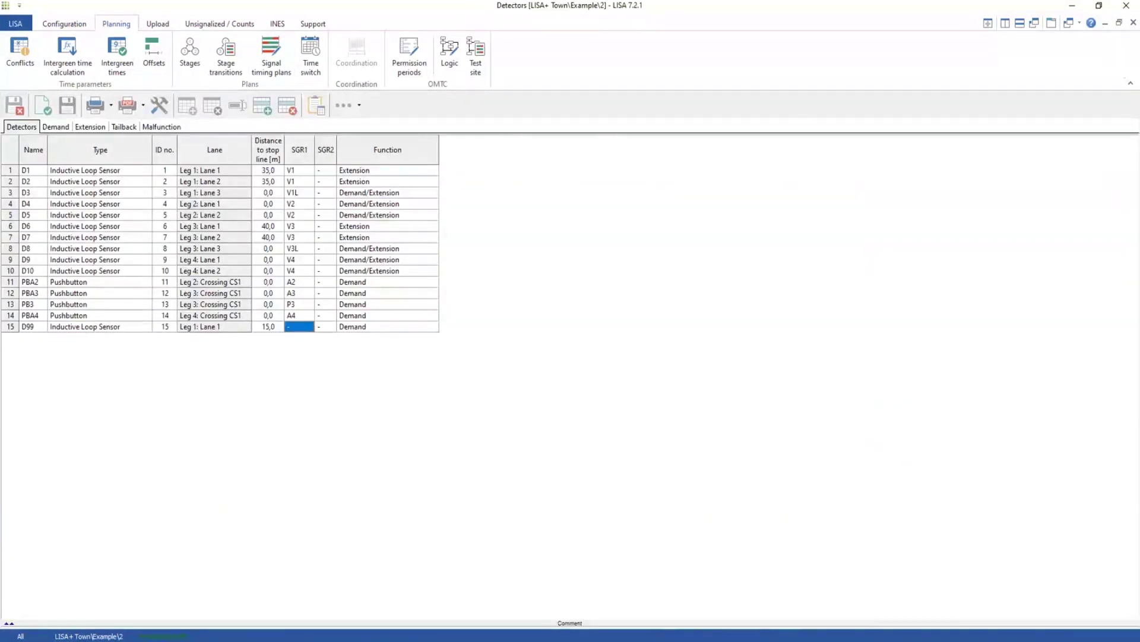
left_click(1134, 22)
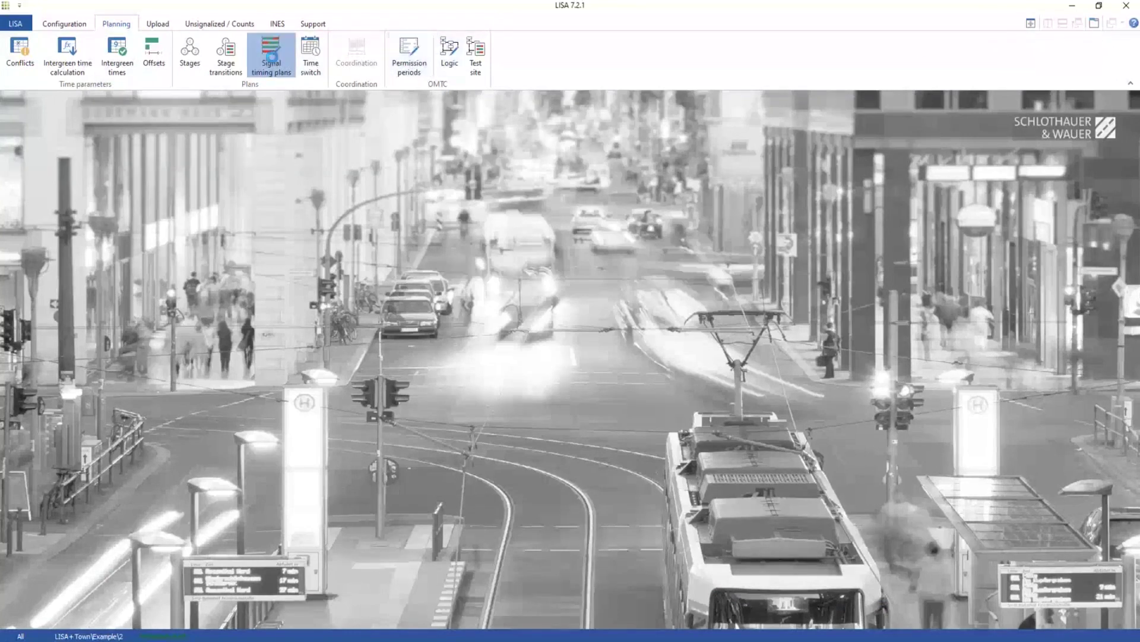
left_click(273, 62)
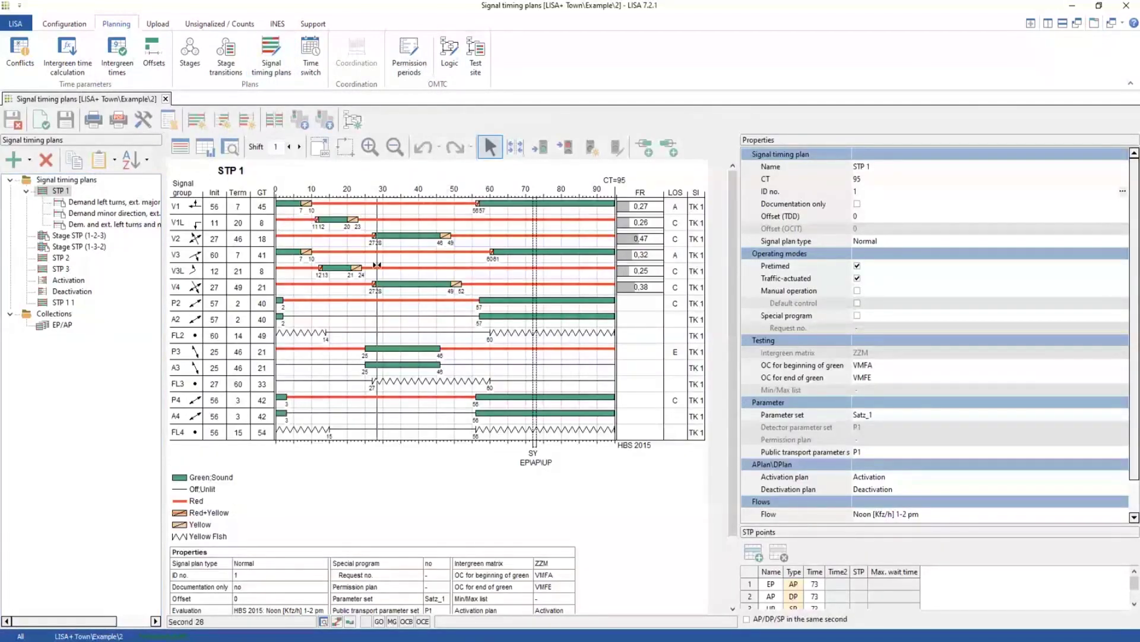
Try moving STP 1's EP/AP/UP switching points to second 80 with Extend/Shorten plan, and undo the move.
left_click(453, 380)
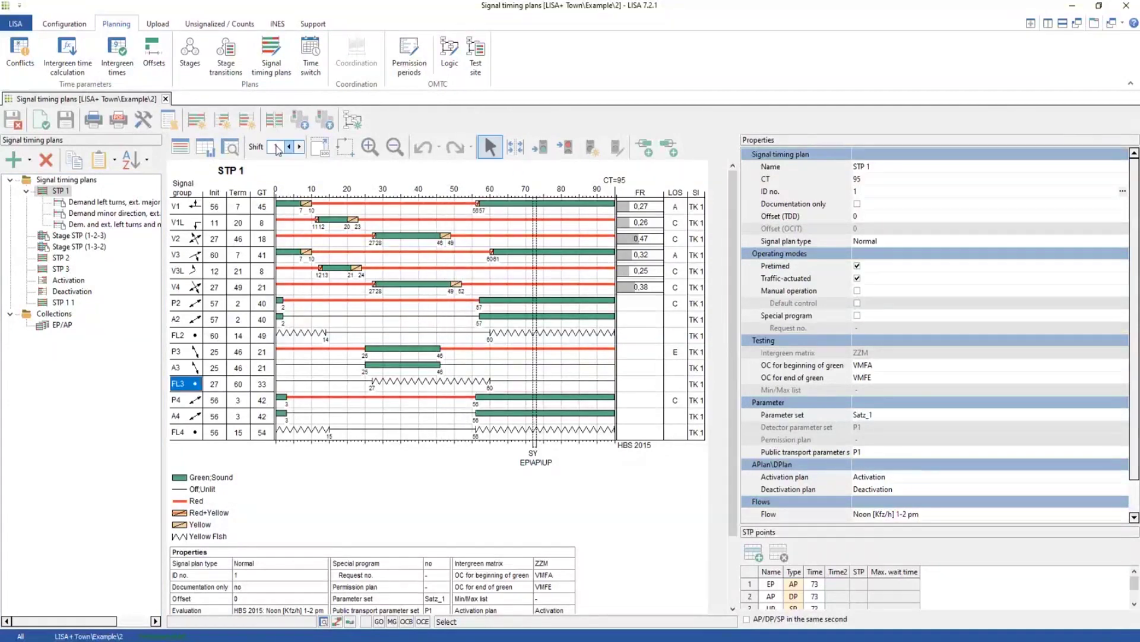
left_click(515, 147)
mouse_move(531, 274)
left_mouse_down()
mouse_move(555, 285)
mouse_move(537, 290)
left_mouse_up()
key("ctrl+z")
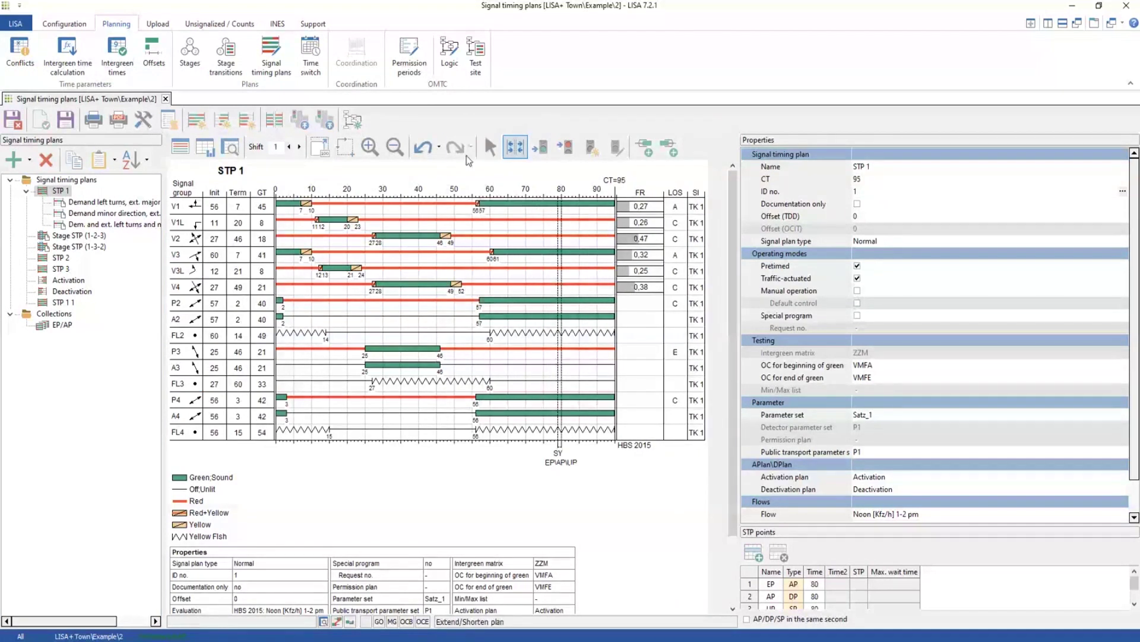
Try changing signal group FL3 in STP 1 to start at second 25 and end at second 51.
left_click(492, 148)
left_click(415, 381)
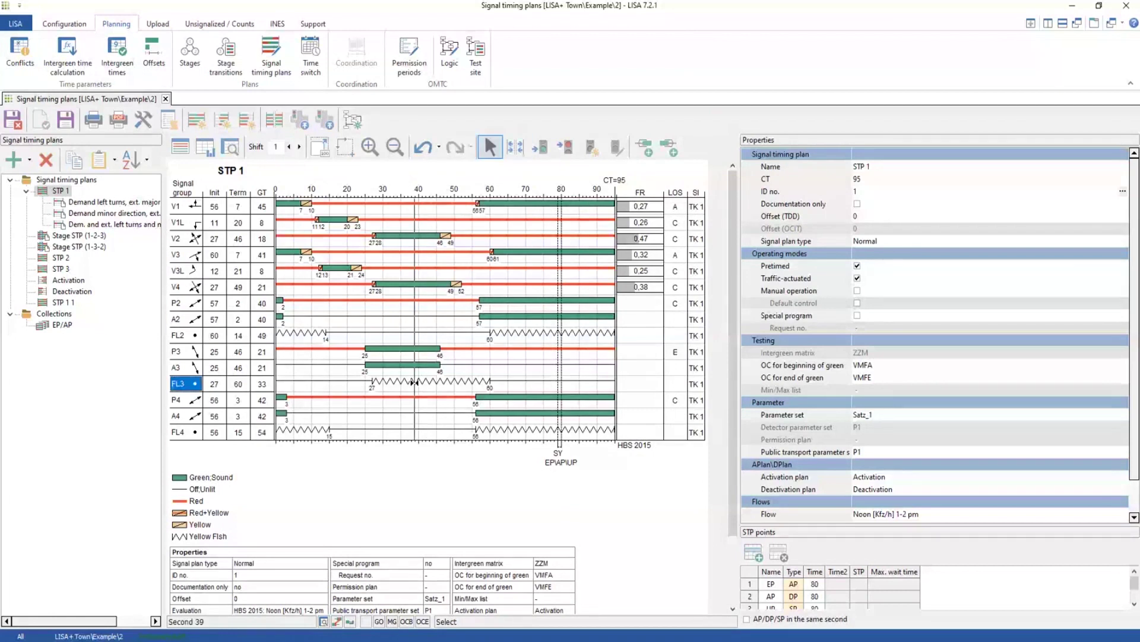
left_click_drag(491, 380, 406, 389)
mouse_move(465, 379)
left_mouse_down()
mouse_move(376, 383)
mouse_move(458, 380)
left_mouse_up()
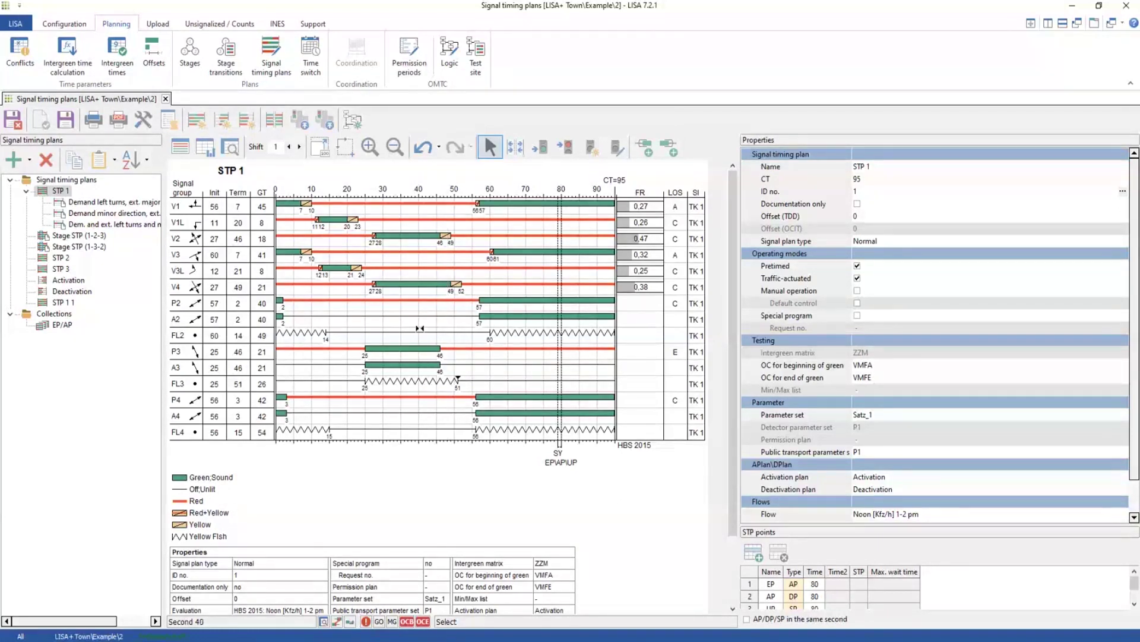
left_click_drag(458, 283, 453, 284)
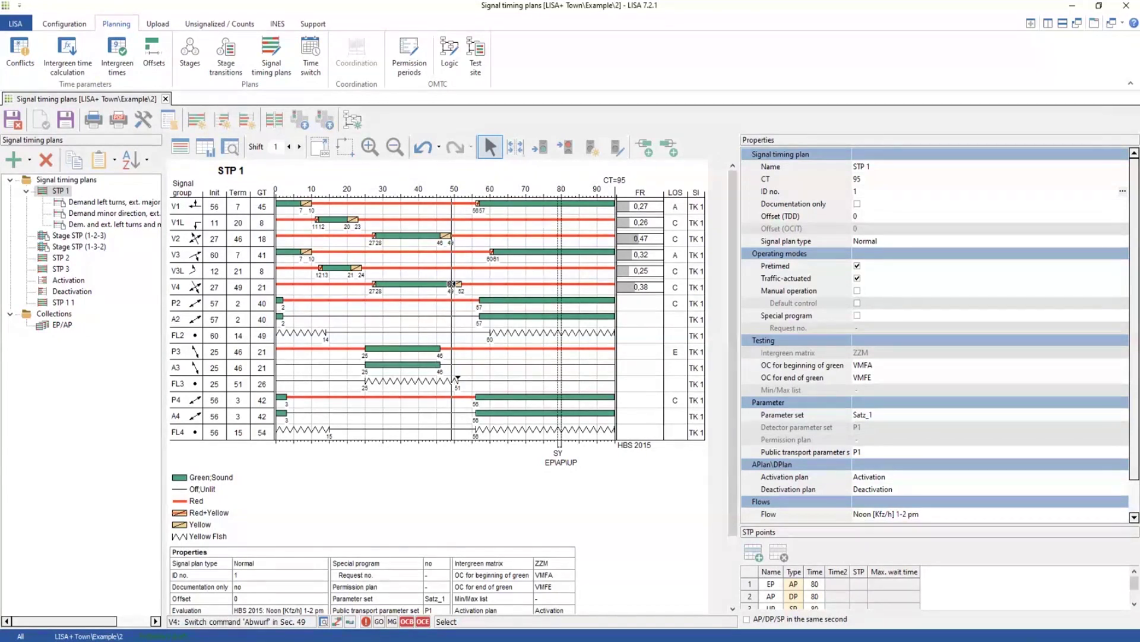
Start saving the signal timing plans, decline the save, and close them with the changes discarded.
left_click(67, 120)
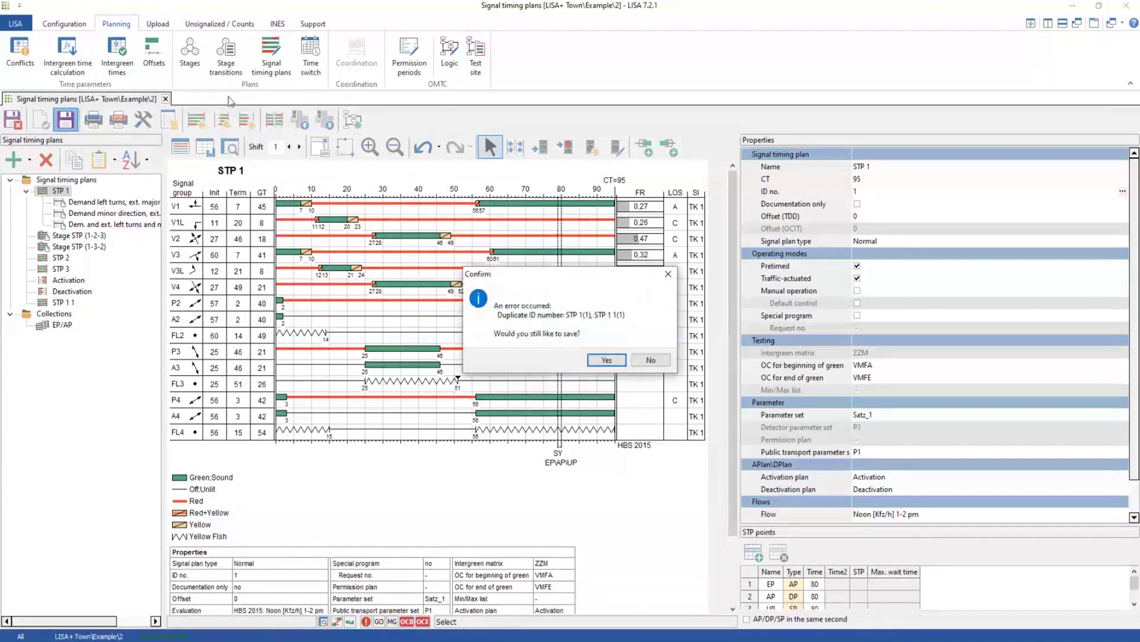
left_click(647, 360)
left_click(165, 98)
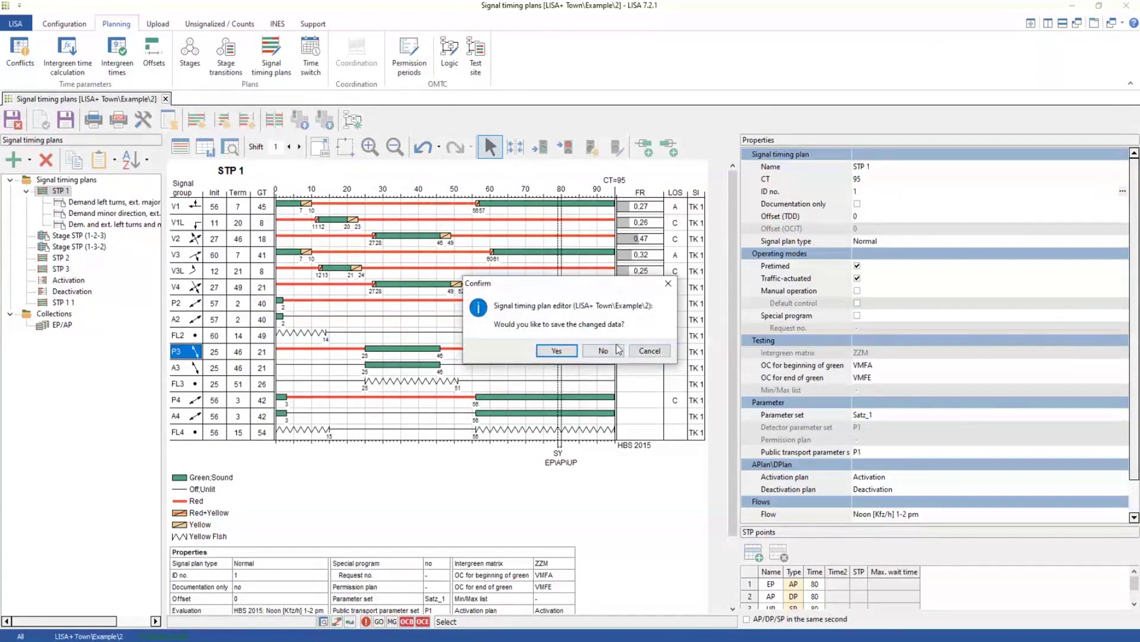
left_click(618, 350)
Open the evaluation parameters and review the Morning, Noon and Afternoon traffic flows.
left_click(64, 24)
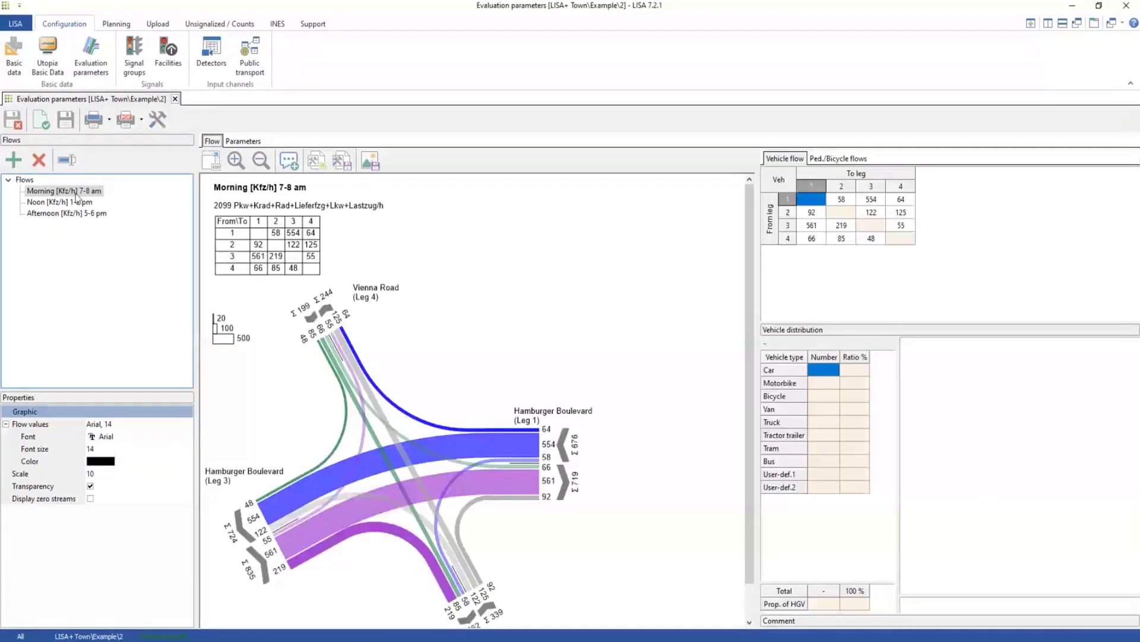
left_click(88, 203)
left_click(84, 213)
left_click(75, 202)
left_click(68, 191)
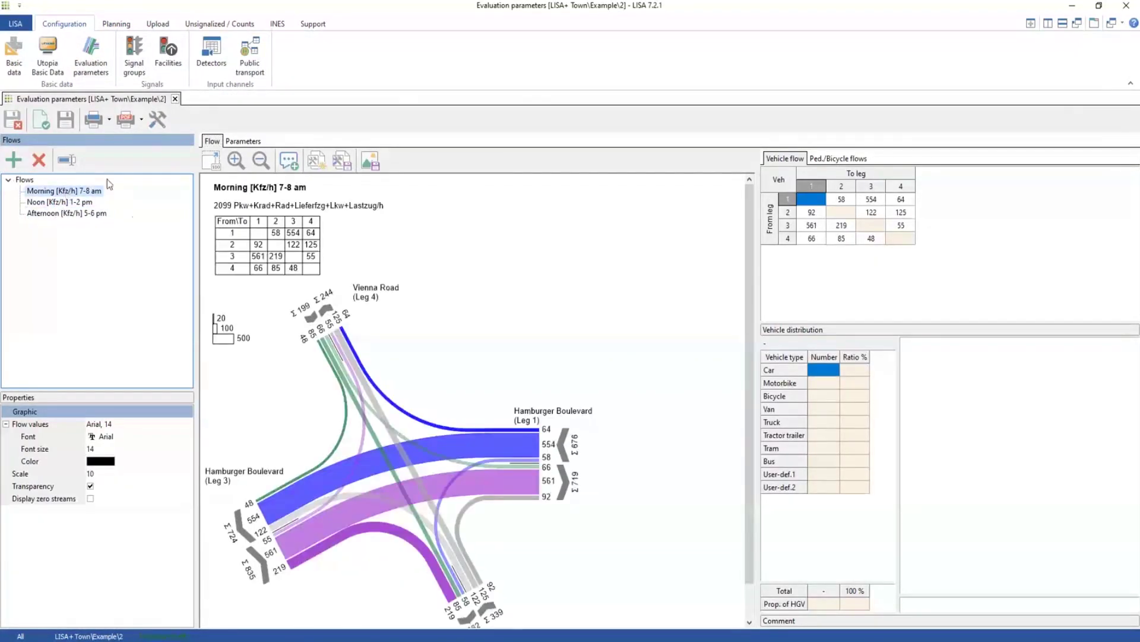
left_click(68, 213)
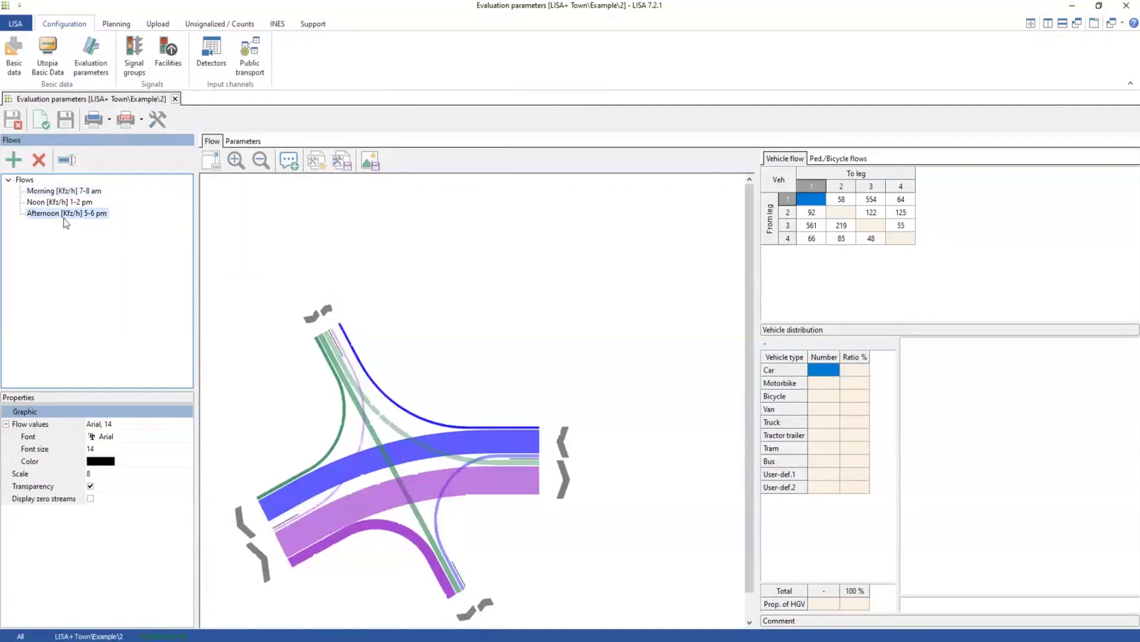
Create a new flow named testflow based on Morning [Kfz/h] 7-8 am with factor 1,5.
left_click(14, 159)
type("testflow")
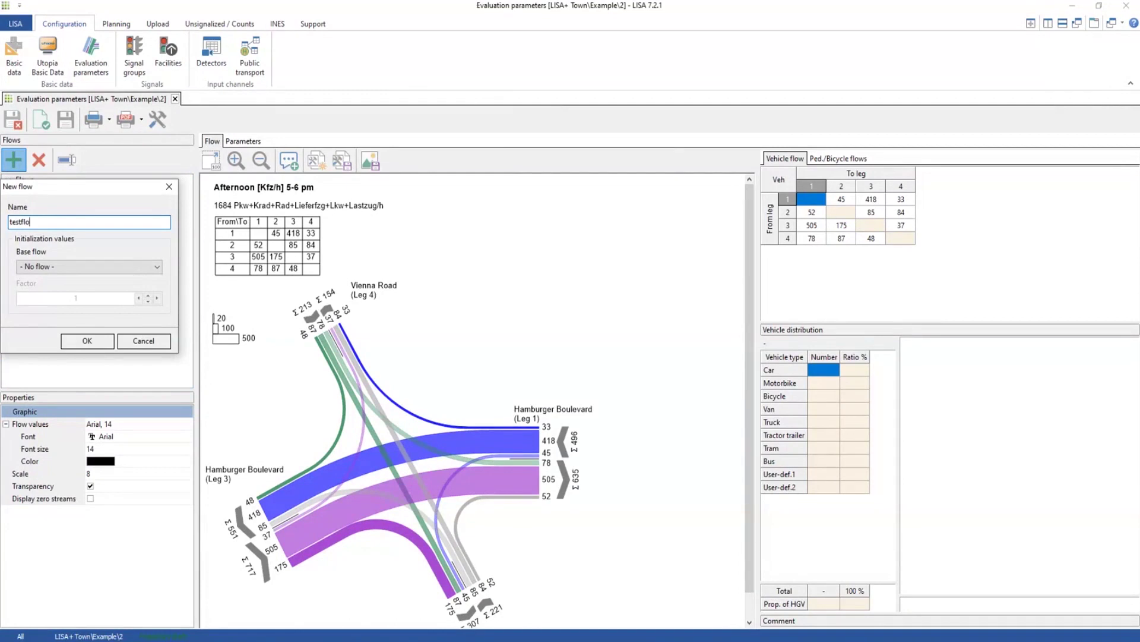
key("Tab")
left_click(72, 265)
left_click(85, 303)
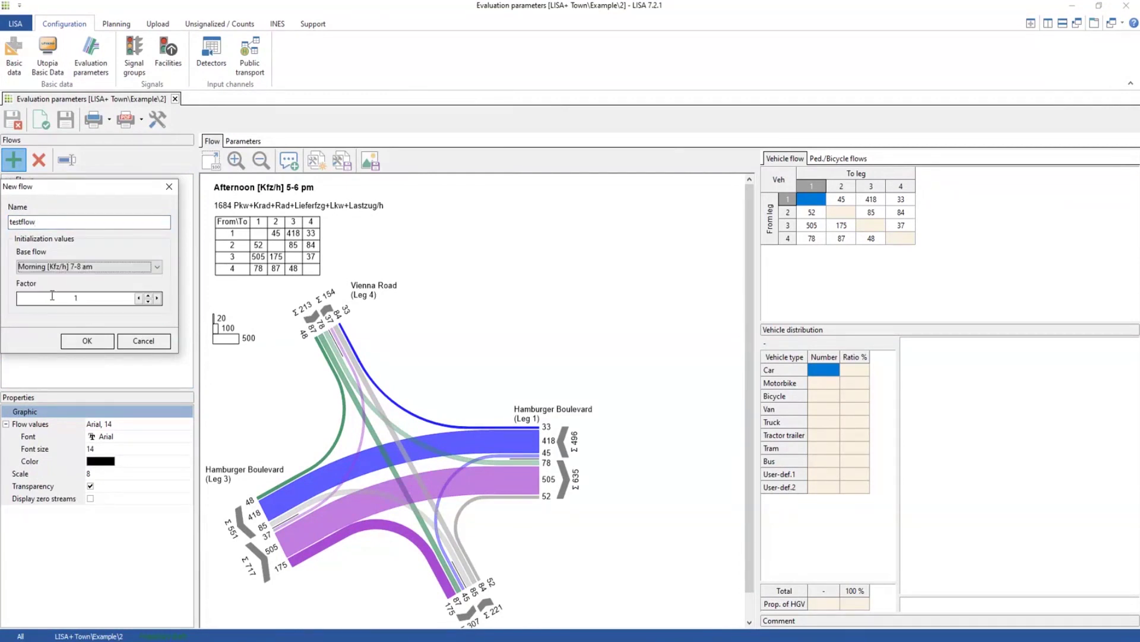
key("Tab")
left_click(84, 298)
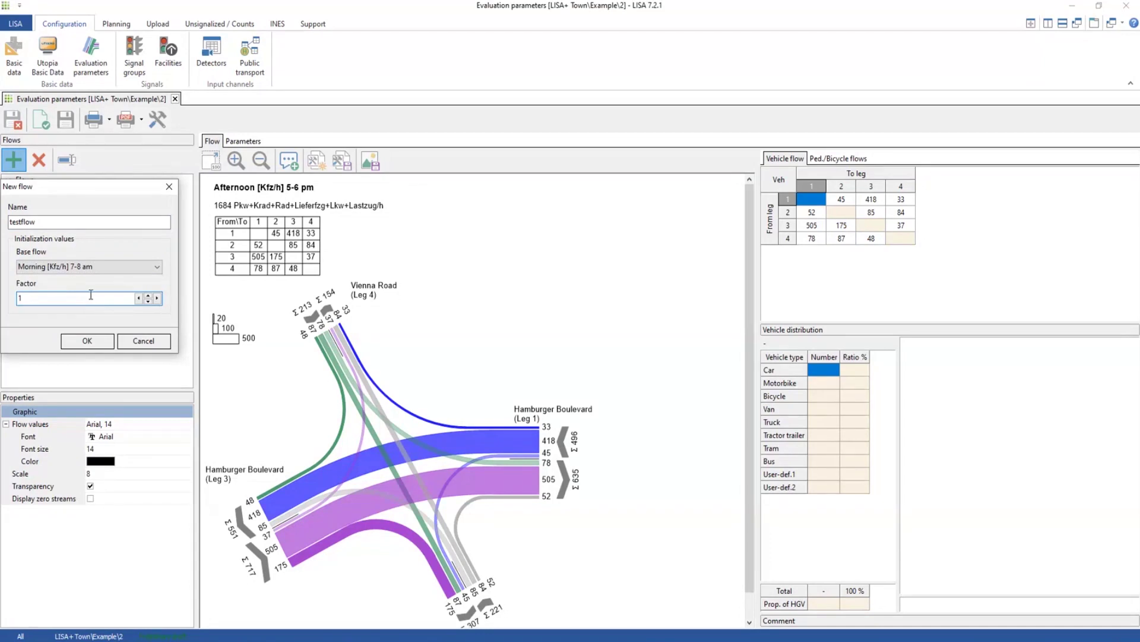
type(",5")
left_click(85, 339)
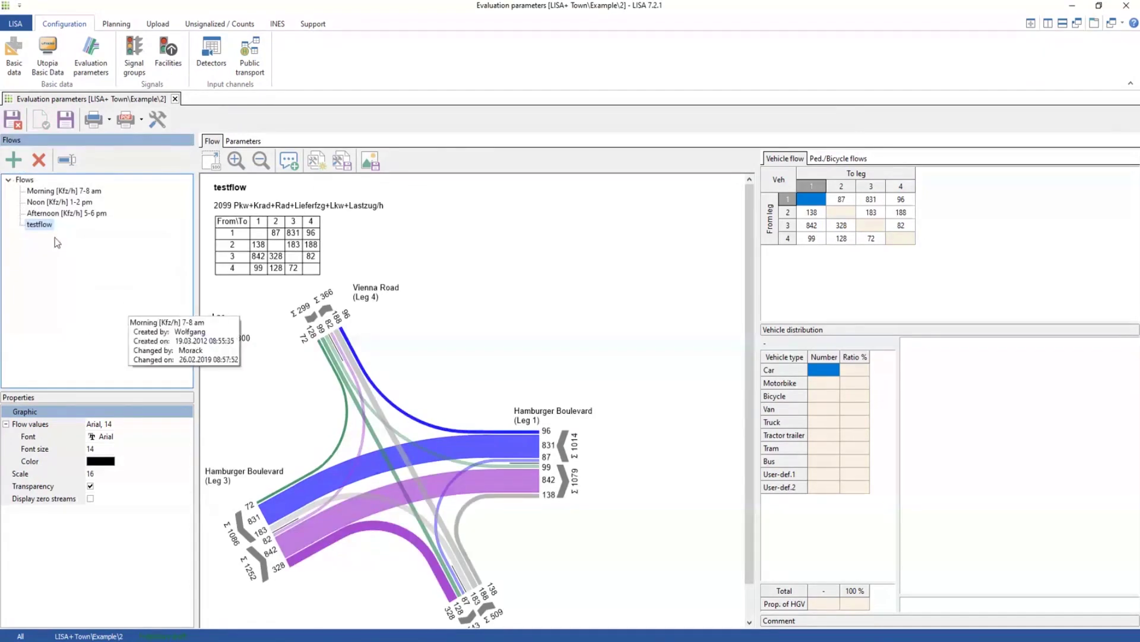
Check the testflow volumes, then save and close the evaluation parameters.
left_click(52, 215)
left_click(41, 225)
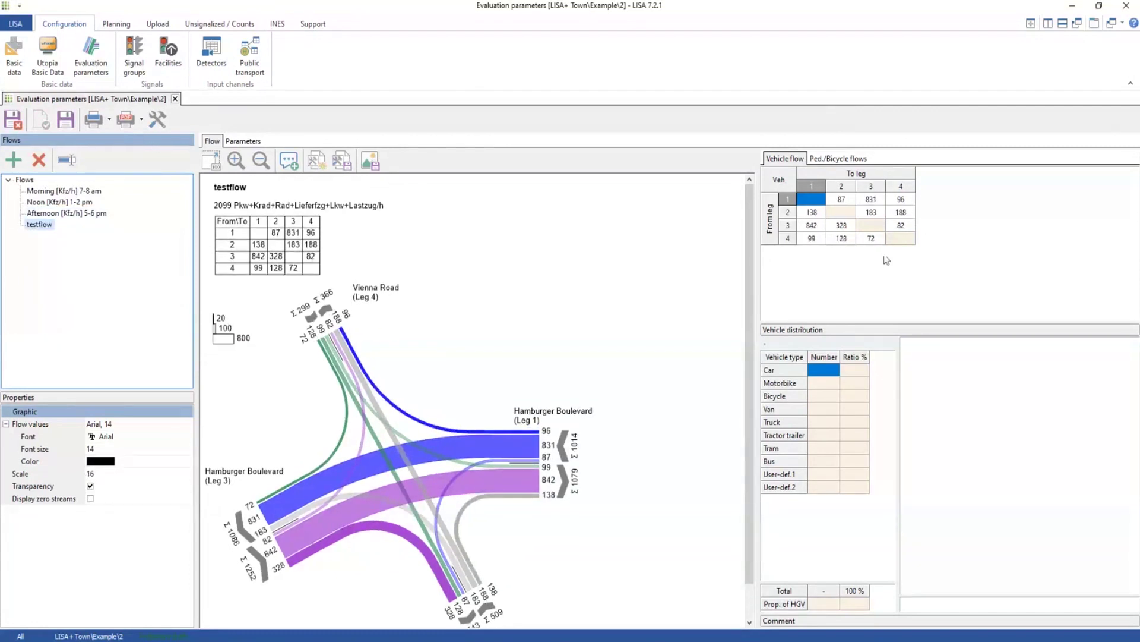
left_click(13, 122)
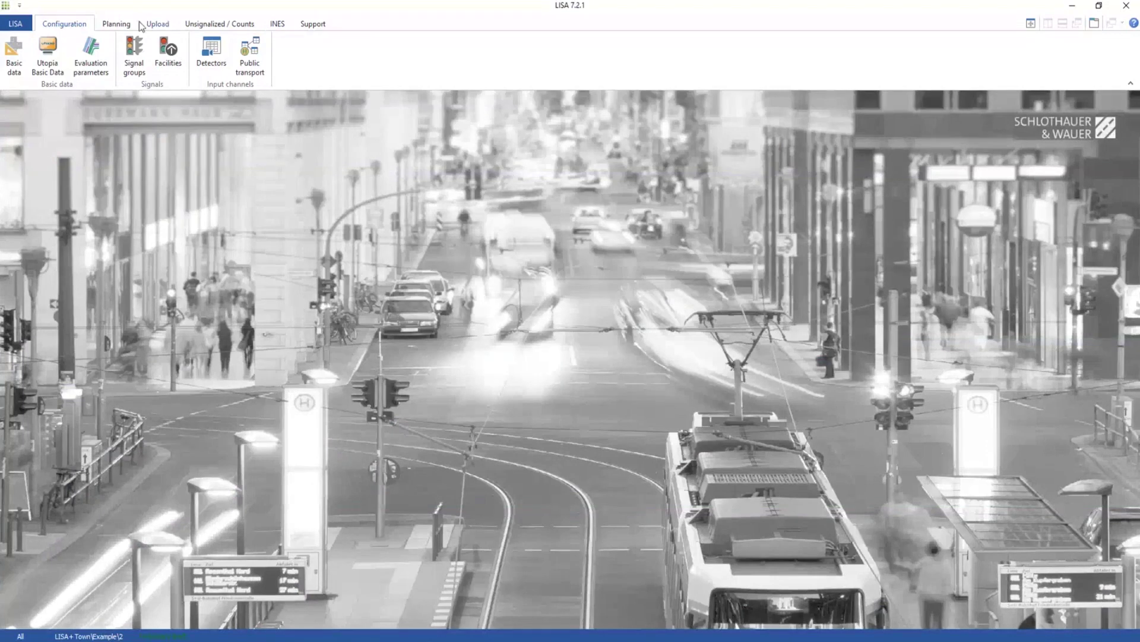
Open the test site and set its flow/time variation curve to None.
left_click(122, 25)
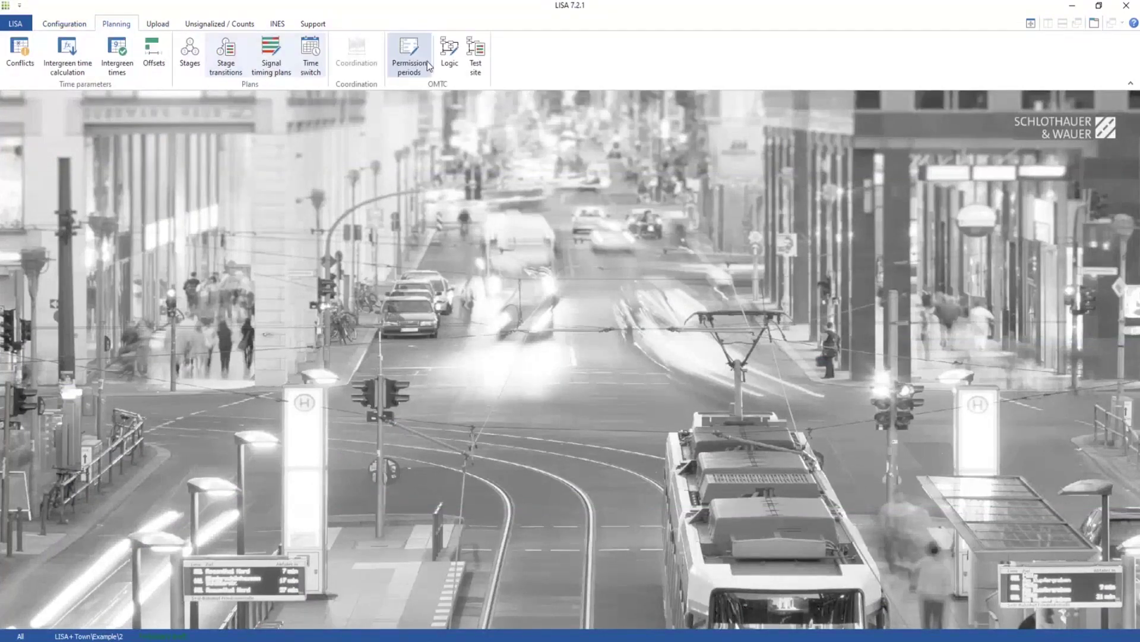
left_click(479, 59)
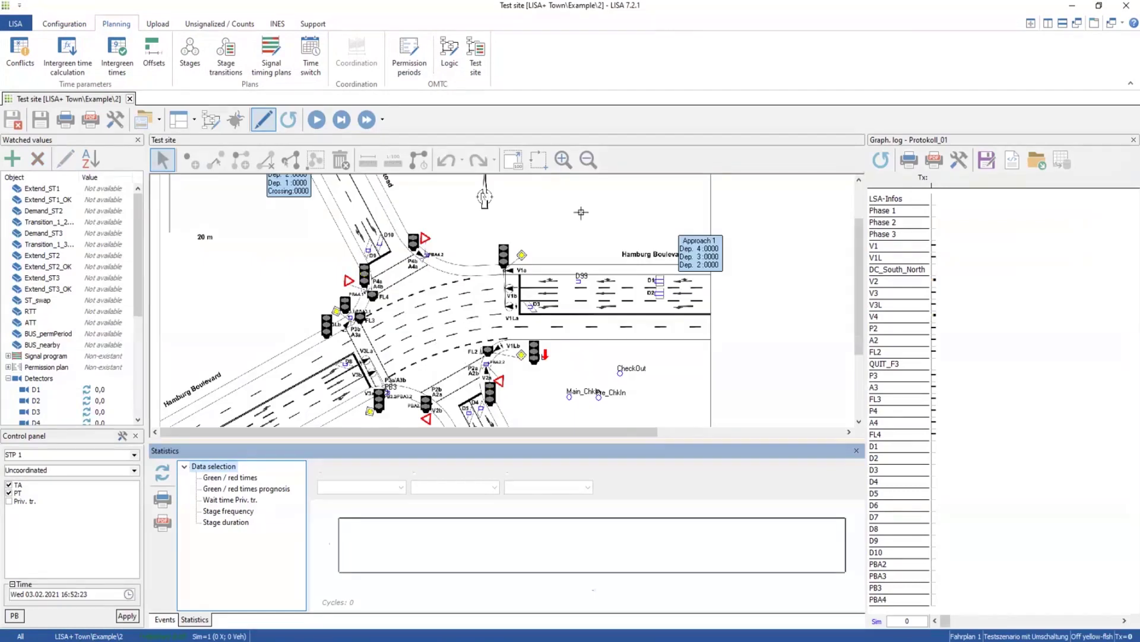
right_click(587, 211)
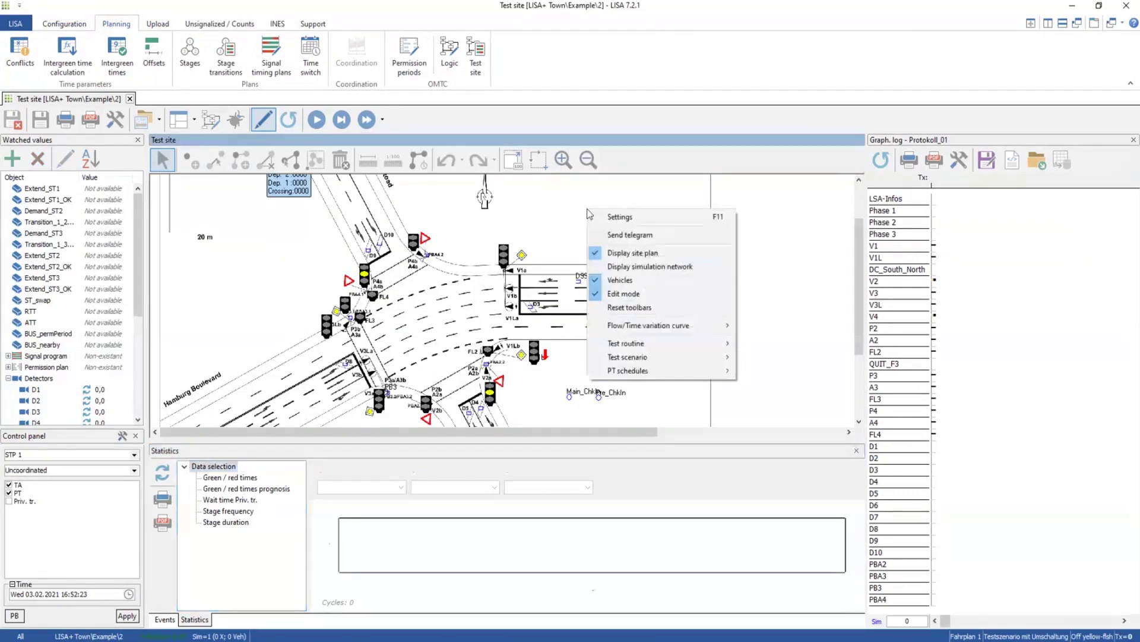
right_click(547, 215)
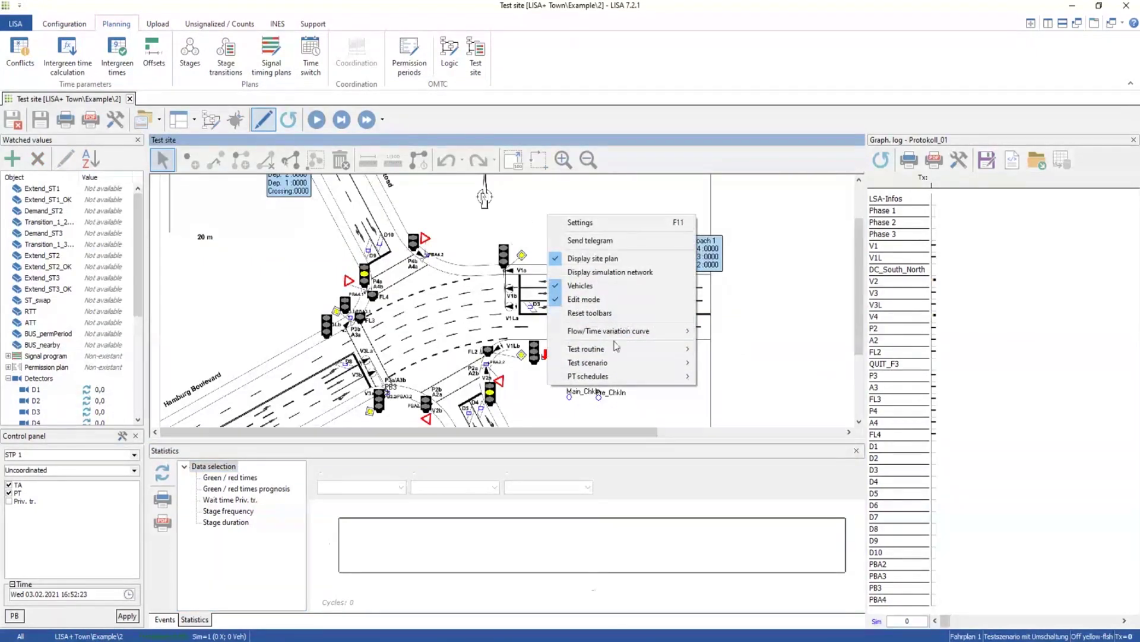
mouse_move(618, 354)
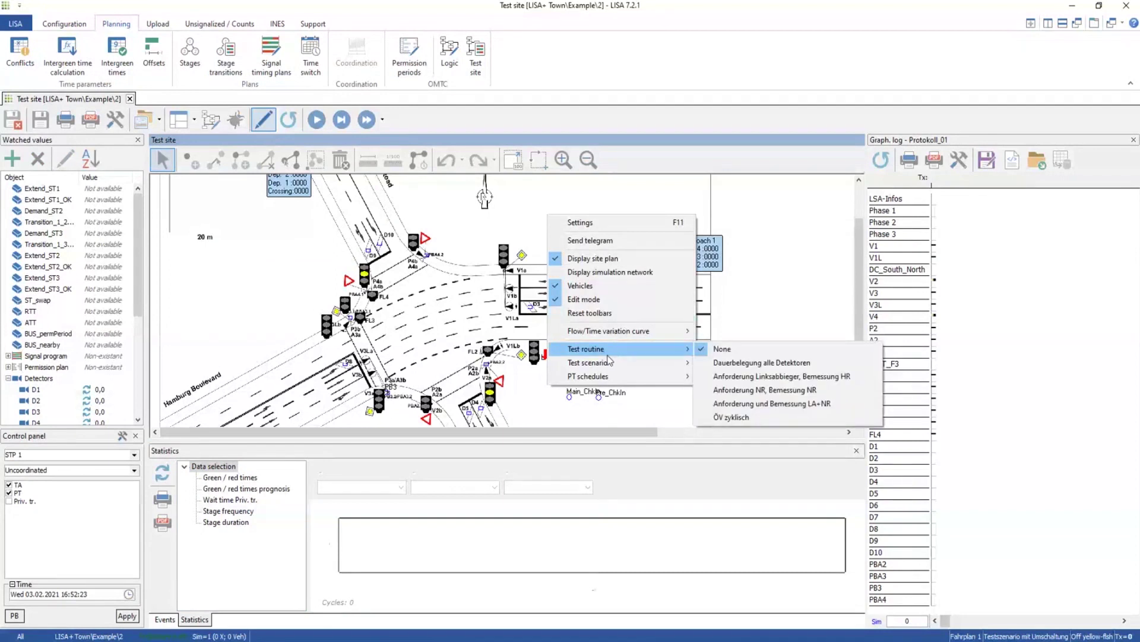
mouse_move(665, 340)
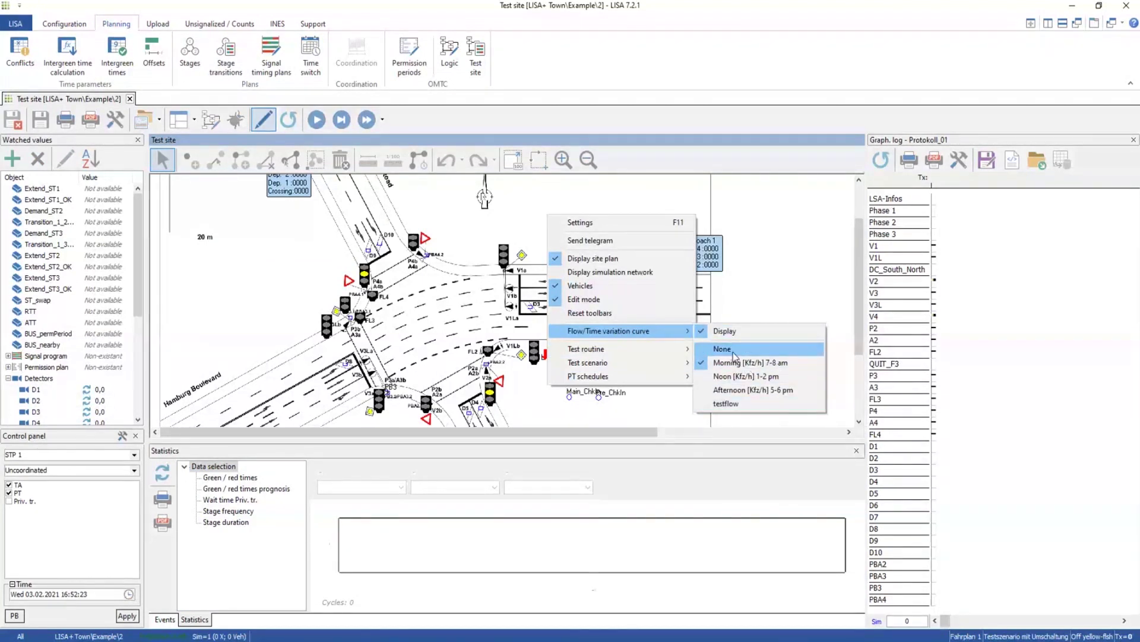
left_click(724, 349)
Run the simulation at fast speed with no traffic flow assigned, and reset it.
left_click(342, 119)
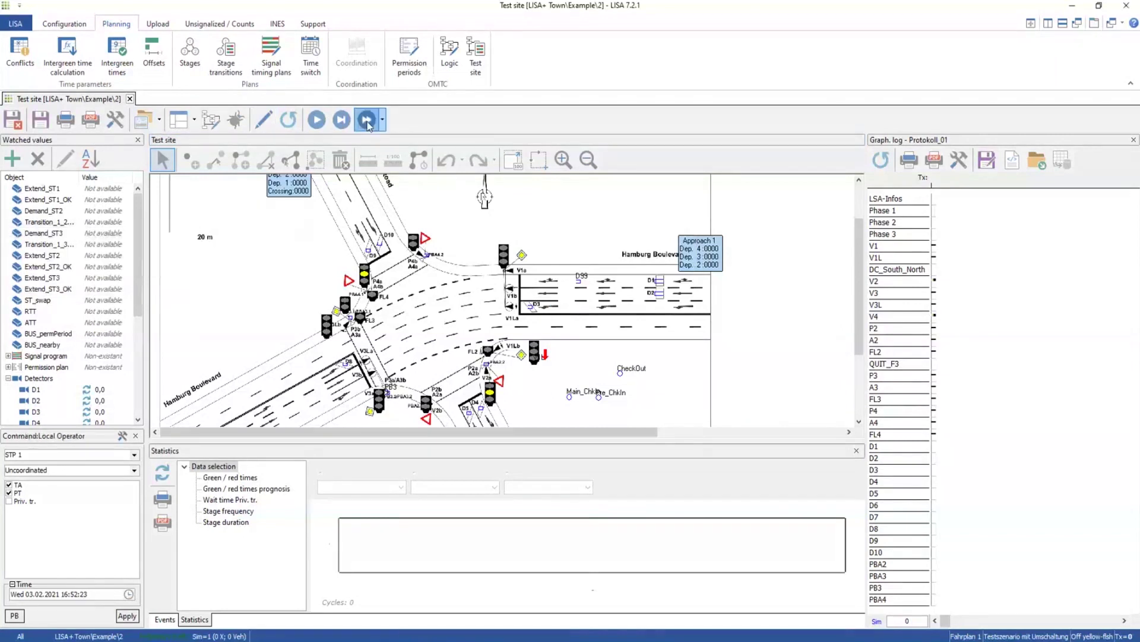
left_click(382, 120)
left_click(367, 120)
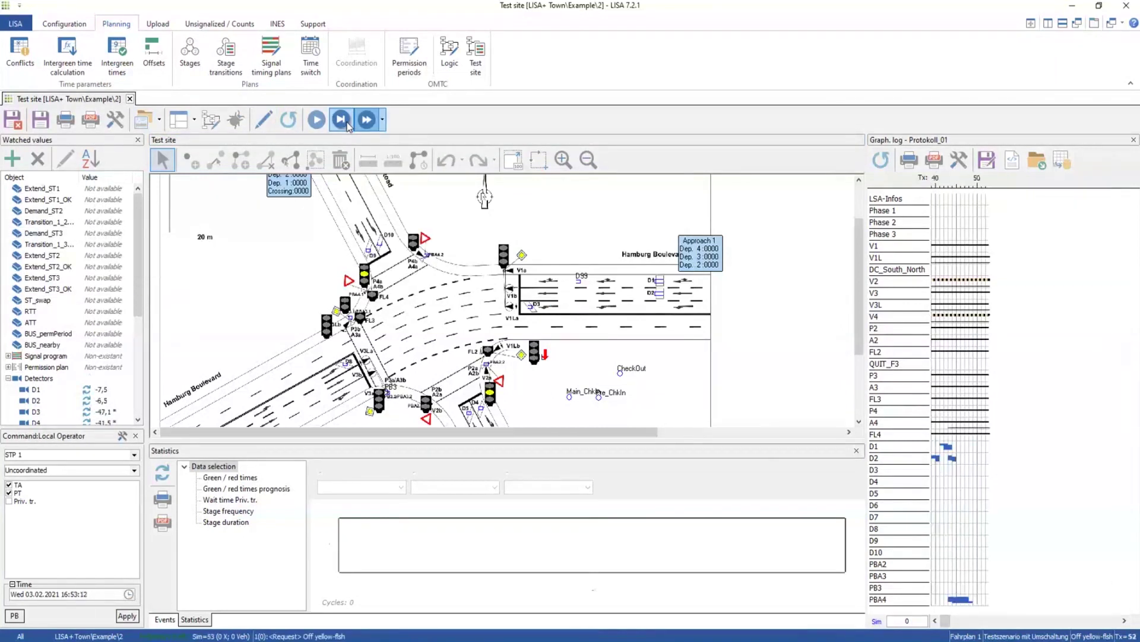
left_click(348, 123)
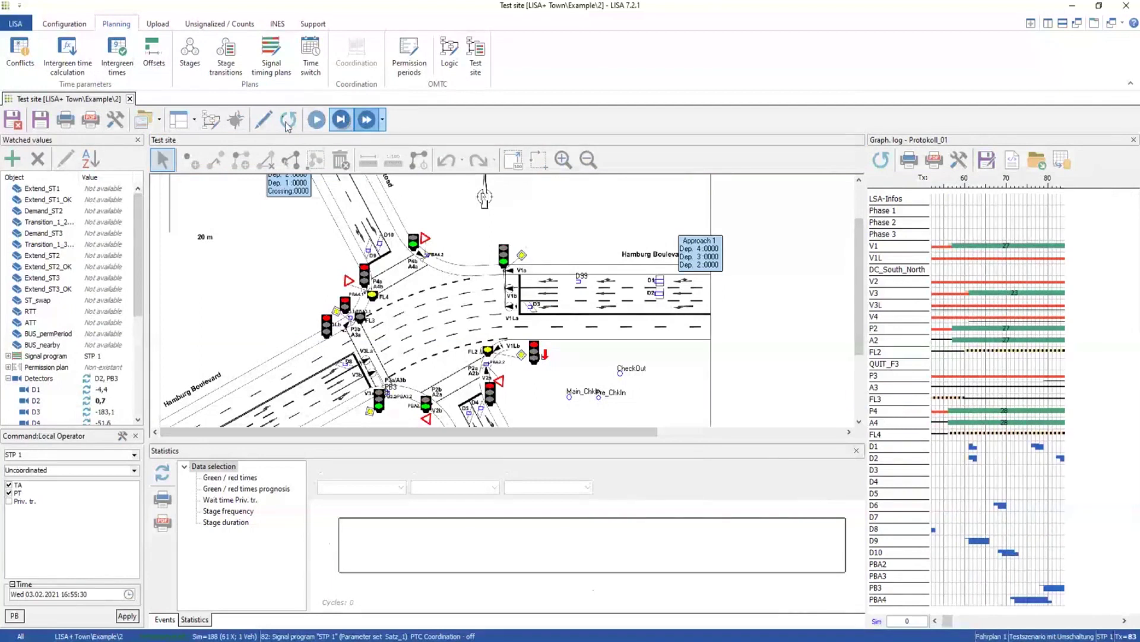
left_click(288, 120)
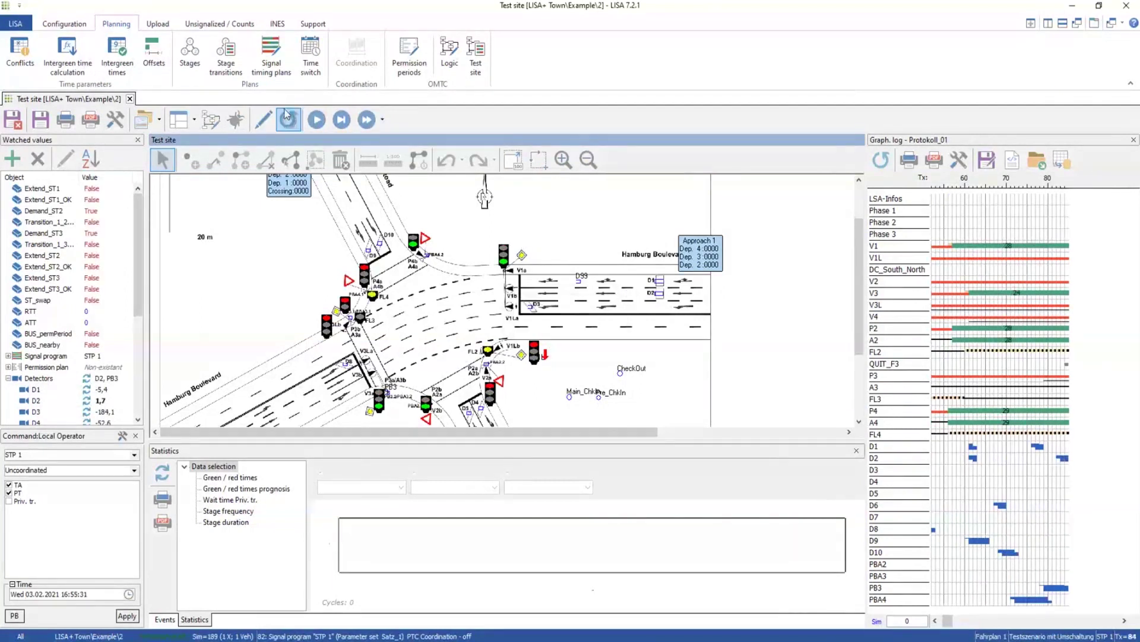
Assign testflow as the test site's flow/time variation curve and run the simulation with it.
right_click(569, 226)
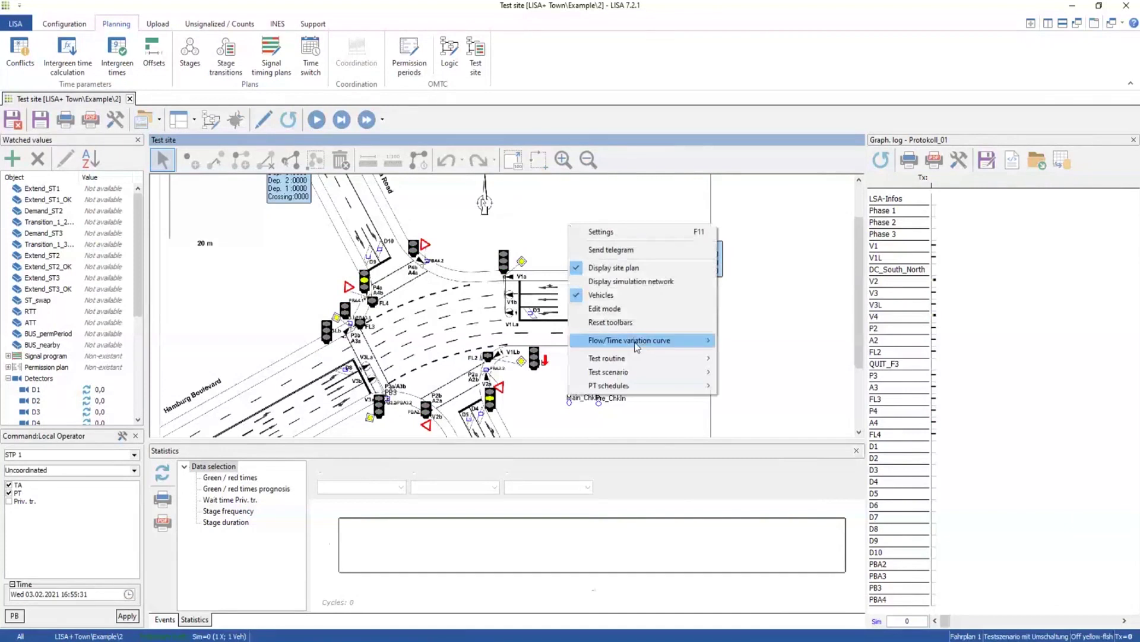
mouse_move(643, 342)
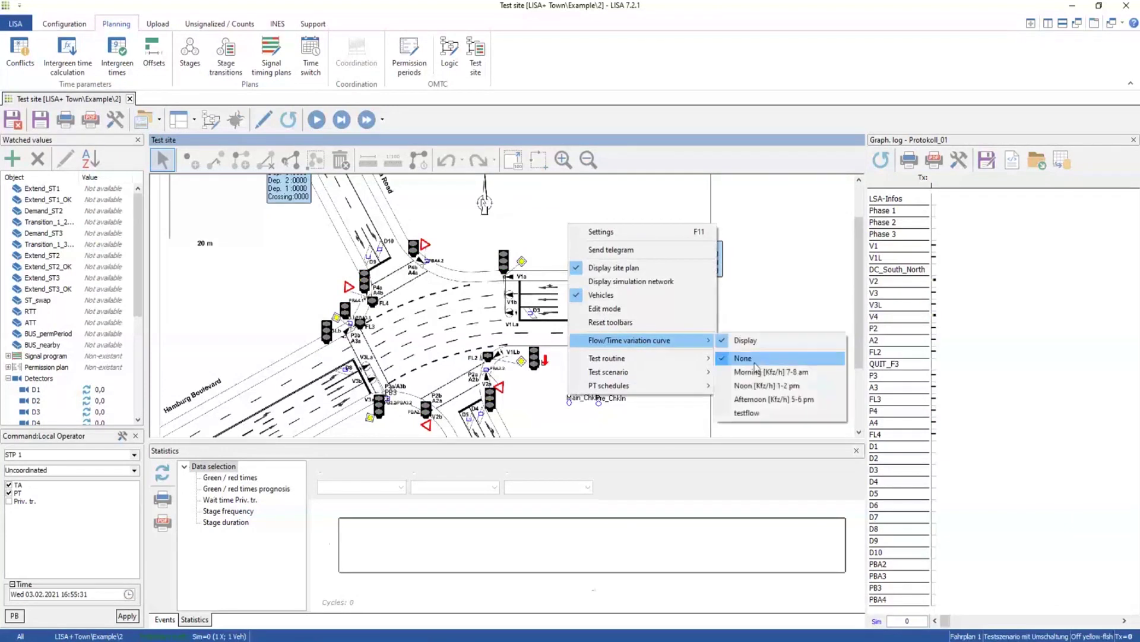
left_click(747, 412)
left_click(344, 121)
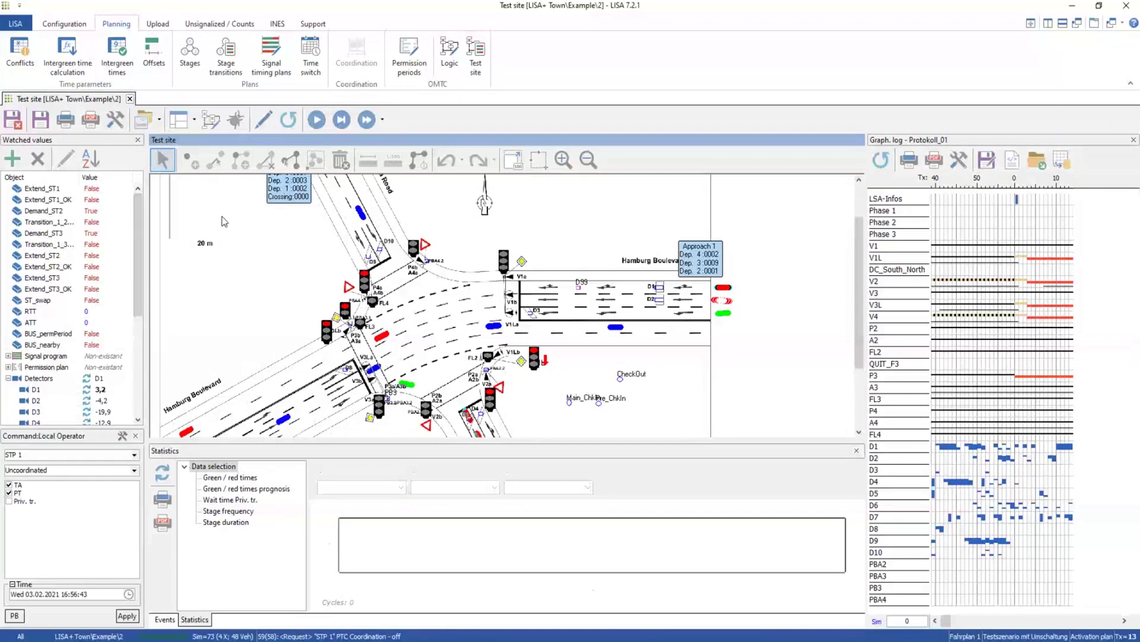
mouse_move(142, 219)
left_mouse_down()
mouse_move(140, 322)
mouse_move(148, 213)
left_mouse_up()
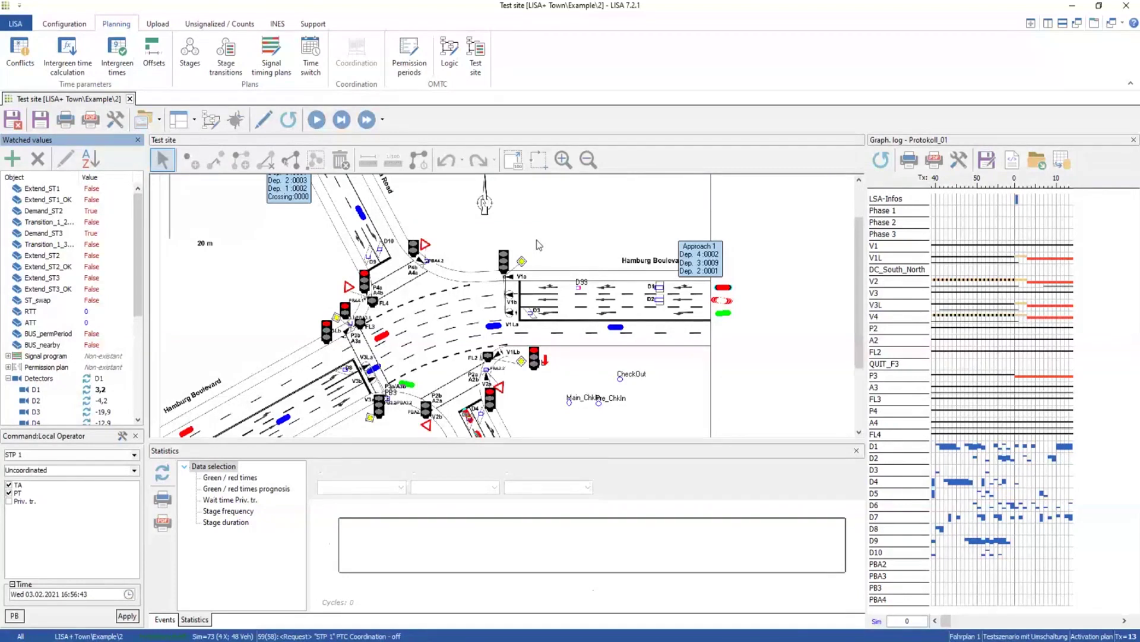
Display the simulation network over the intersection's site plan and reset the simulation.
right_click(542, 217)
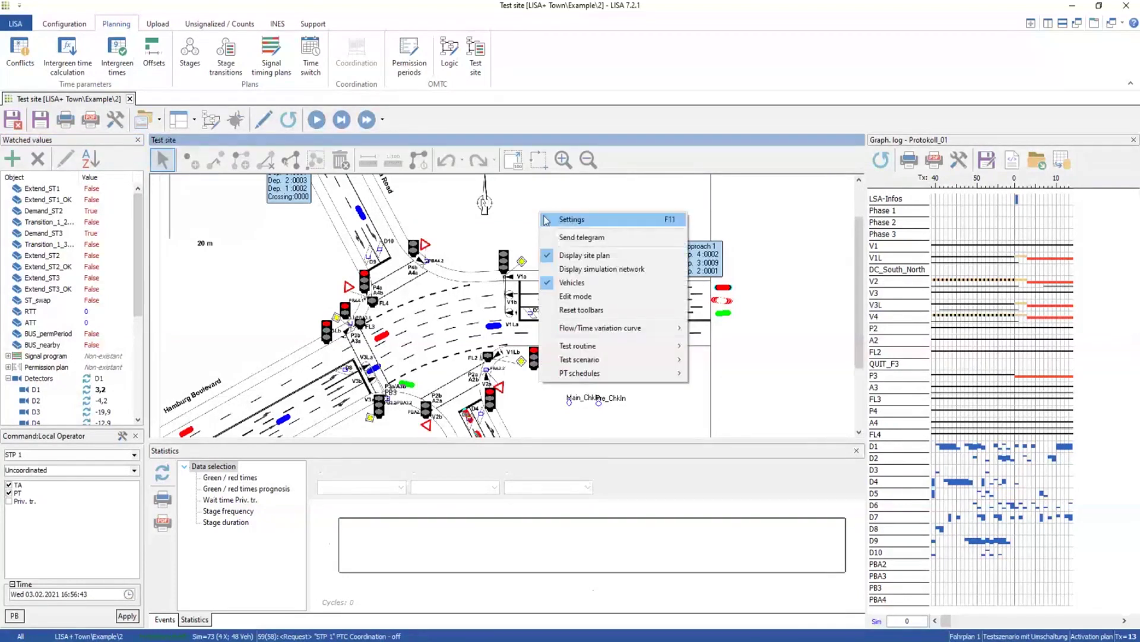
left_click(558, 270)
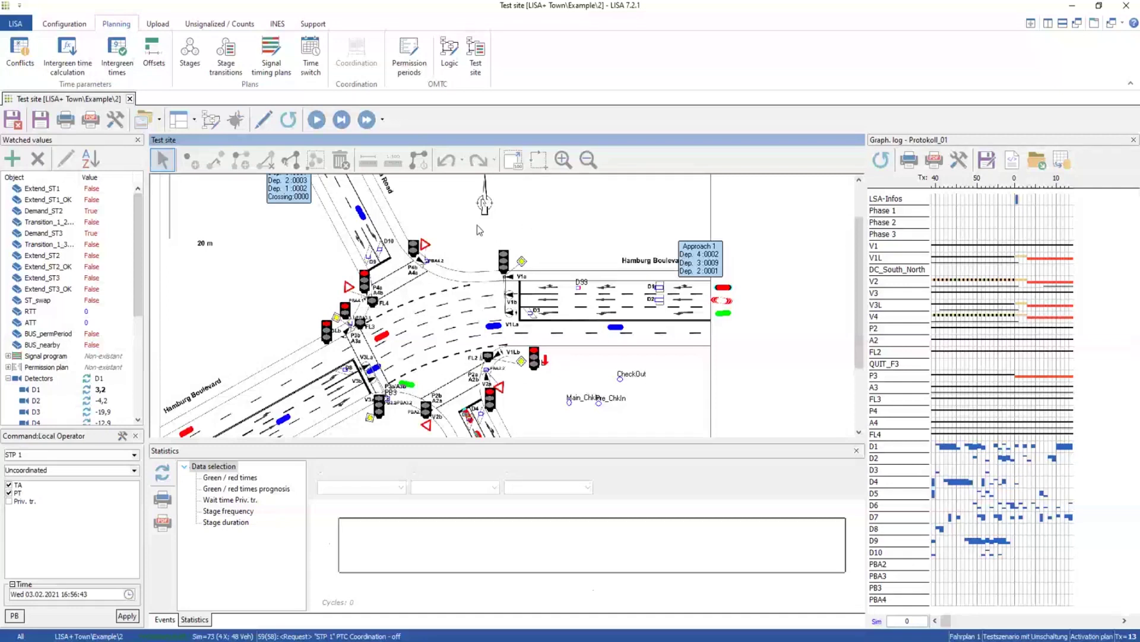
right_click(523, 219)
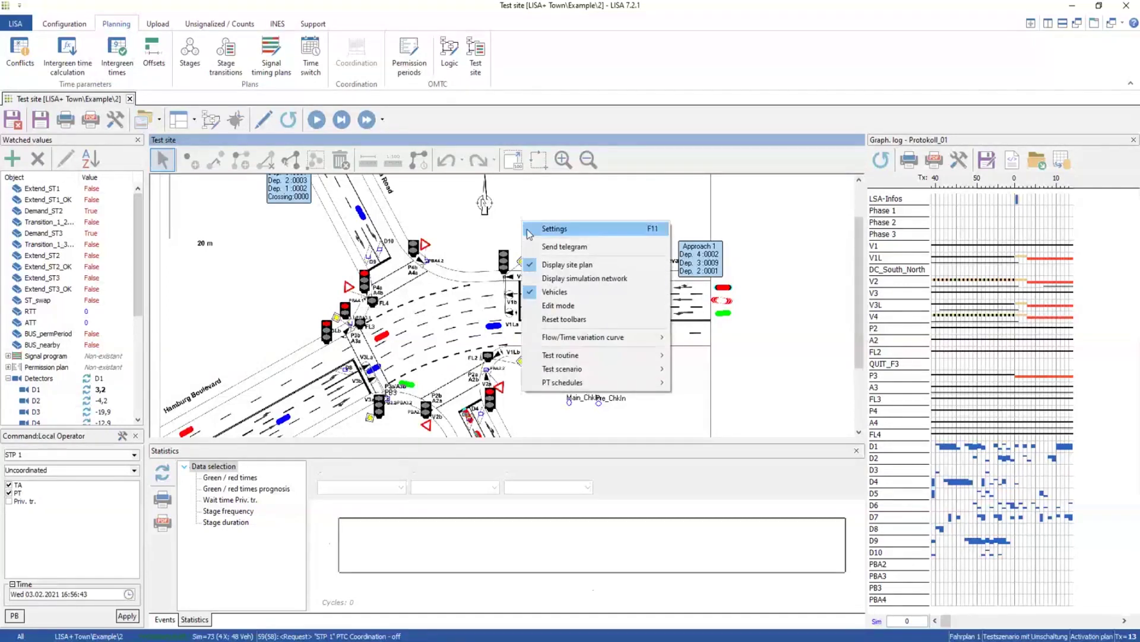
left_click(551, 278)
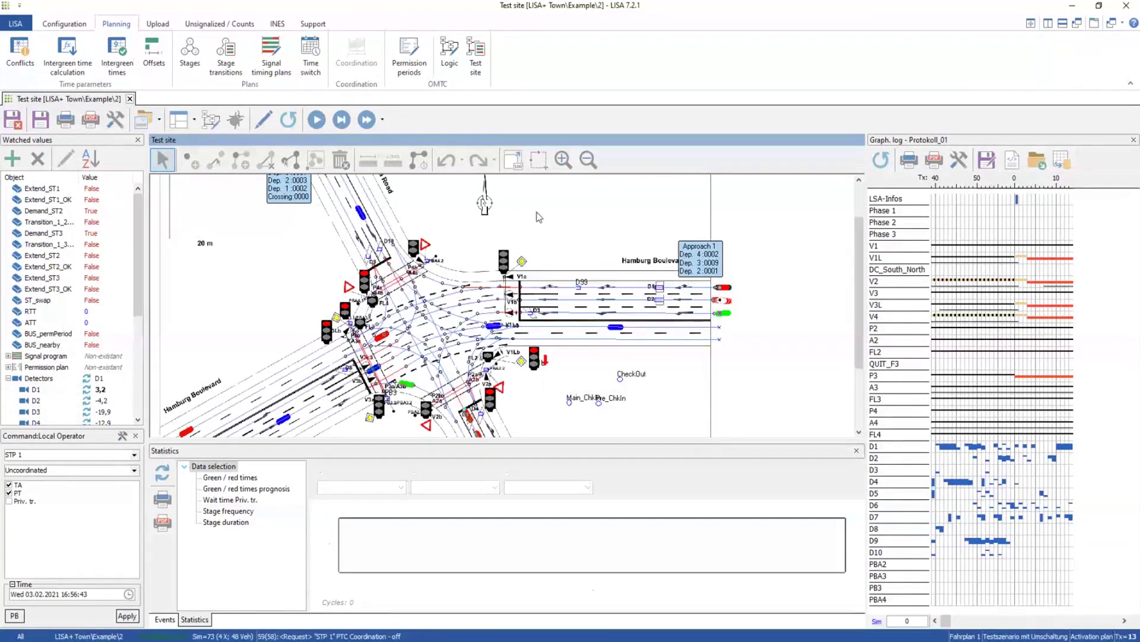
left_click(569, 167)
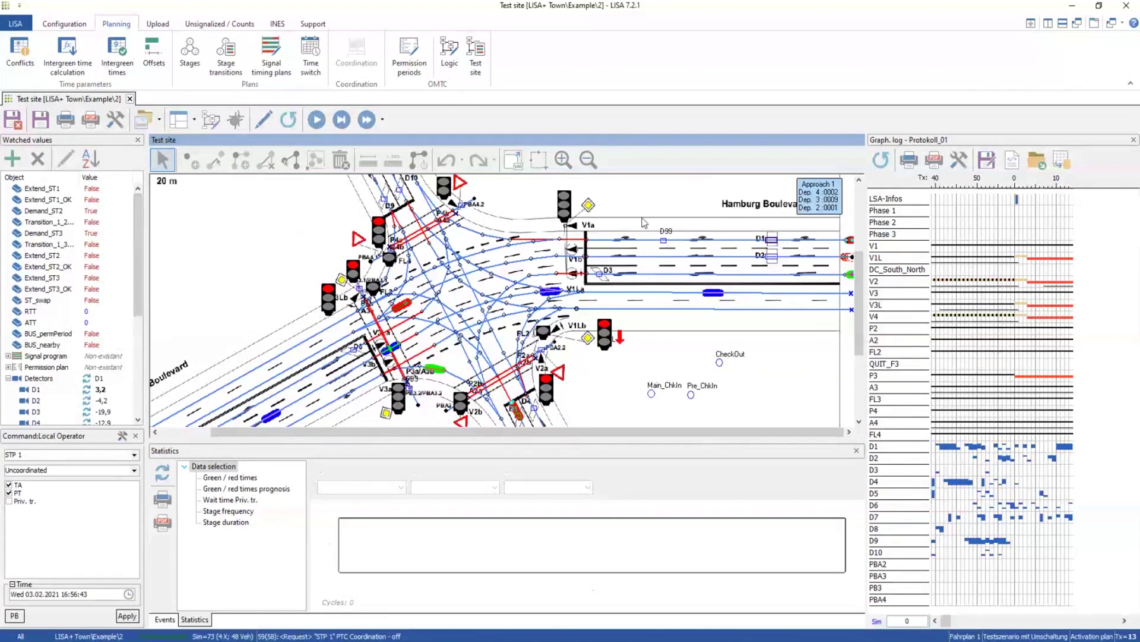
scroll(642, 222, "up", 1)
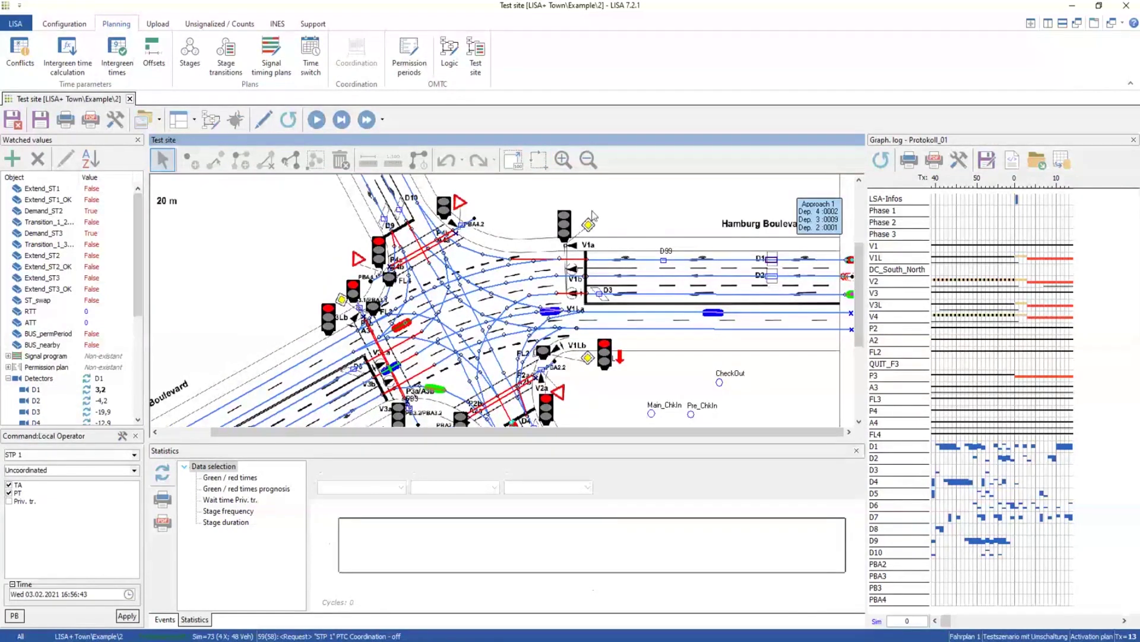
left_click(289, 118)
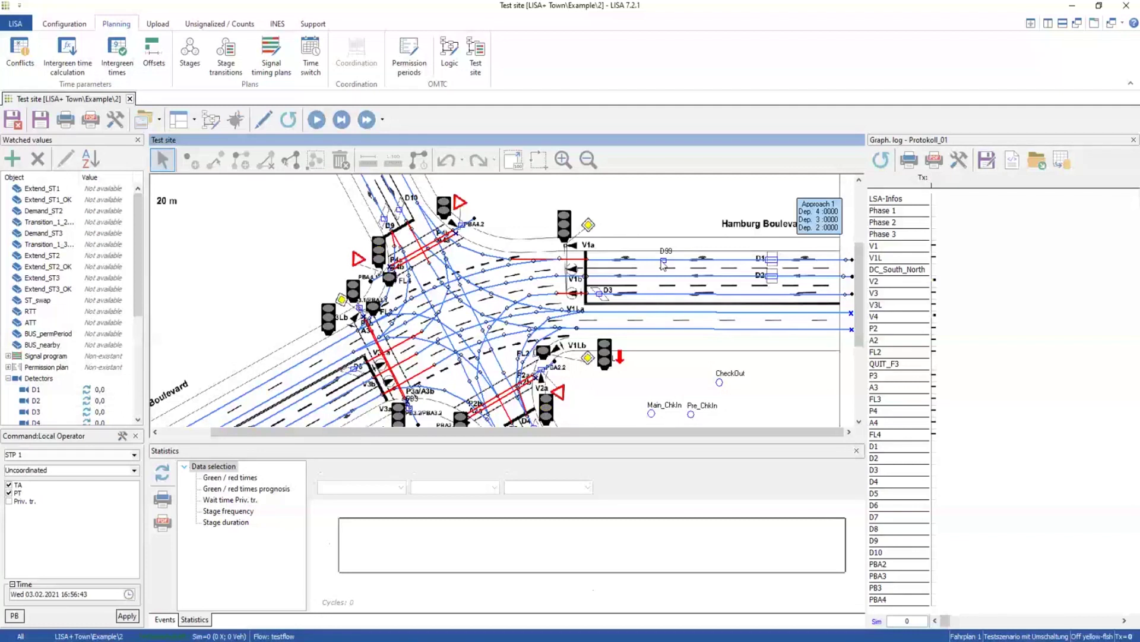
Reposition detector D99 on path segment W1_1_1_0 -> W1_1_1_1a at a distance of 2,4 m.
left_click(259, 120)
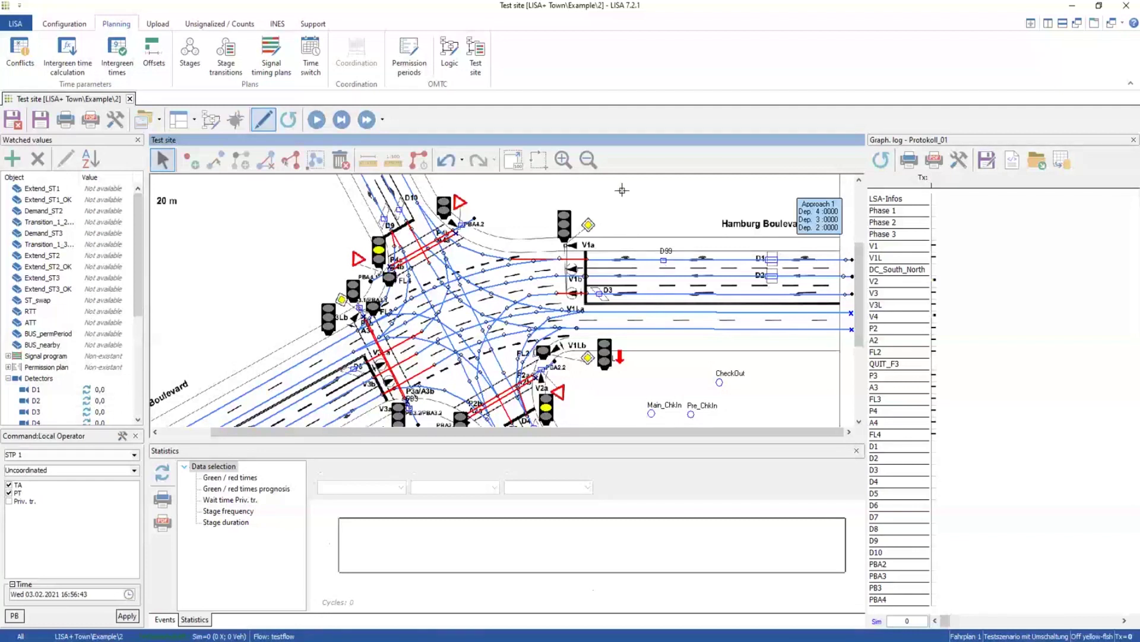
double_click(663, 259)
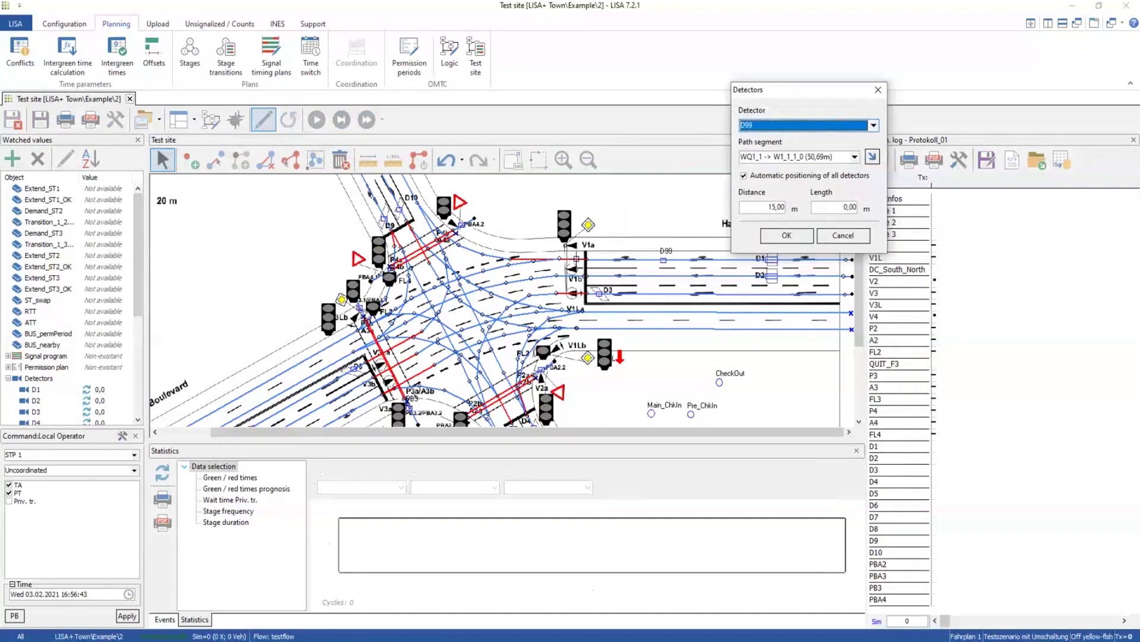
left_click(573, 259)
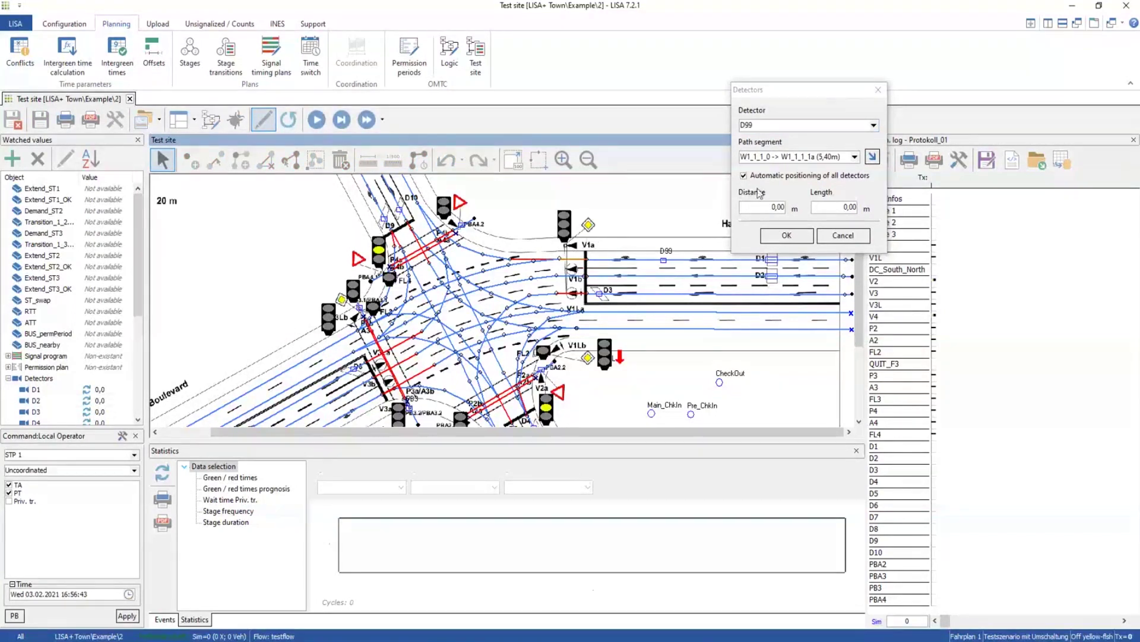
left_click(765, 207)
double_click(765, 207)
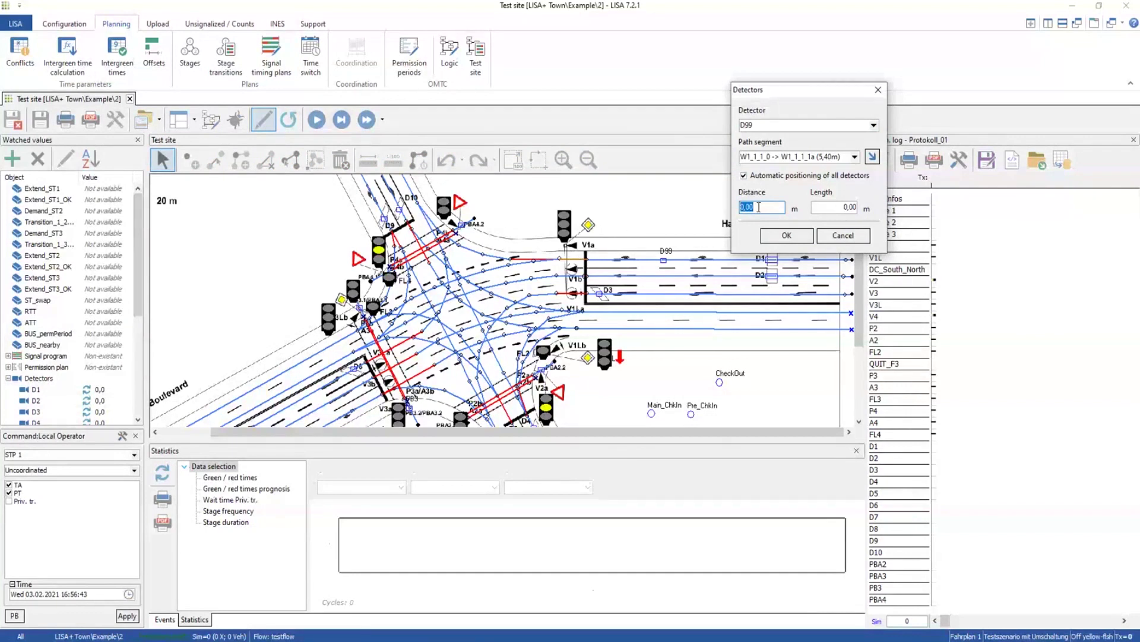
type("2,4")
left_click(786, 235)
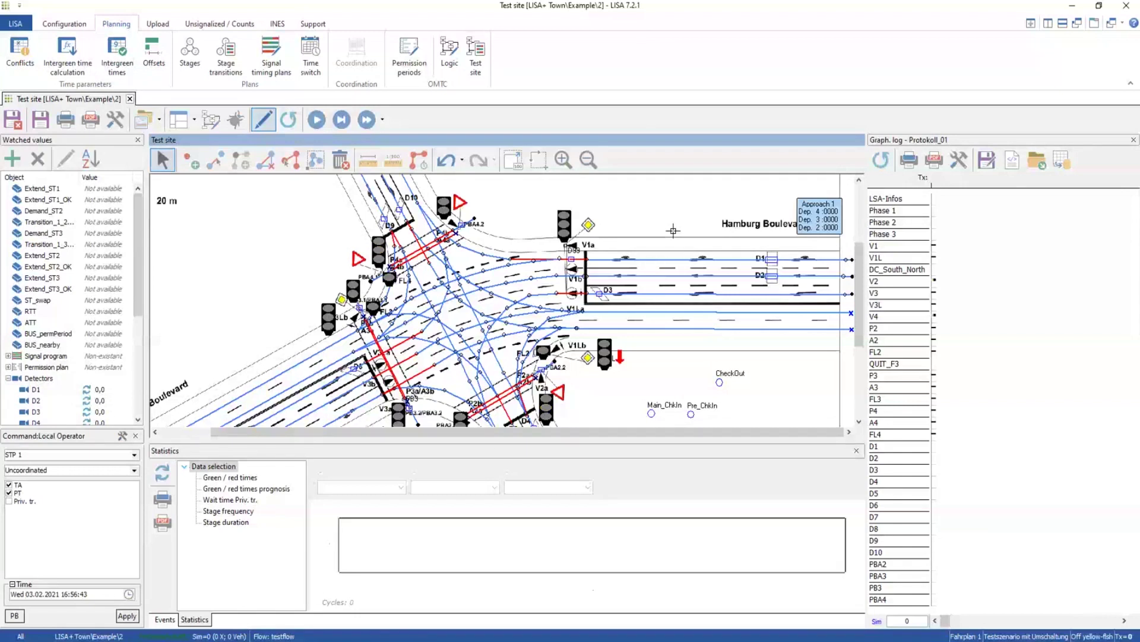
Close the test site without saving its changes and open the intersection's signal groups.
left_click(129, 99)
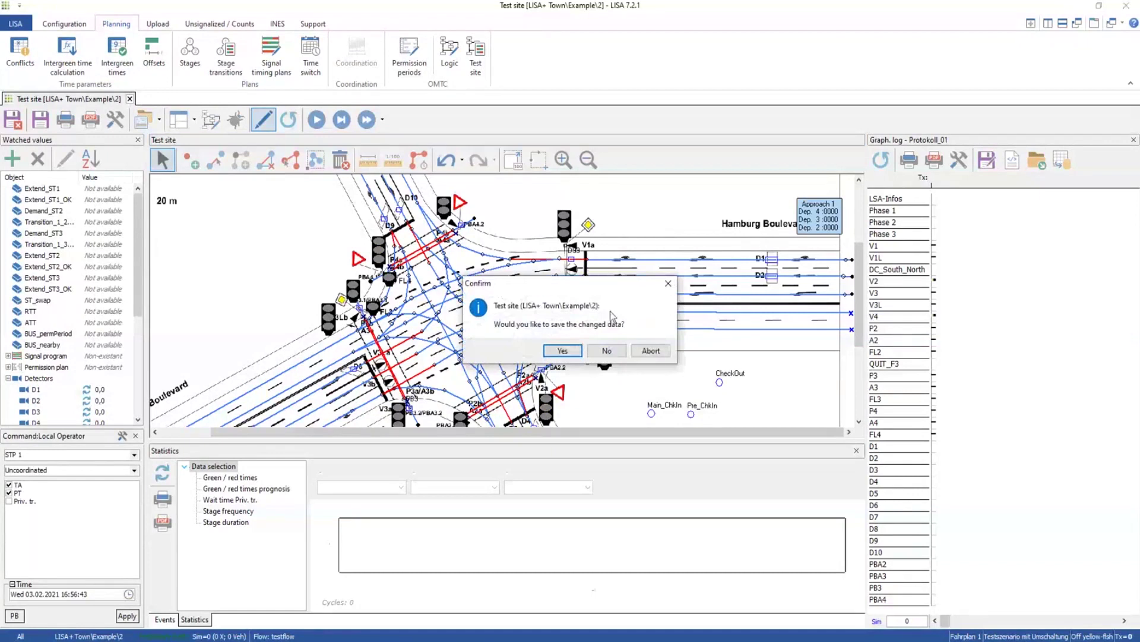
left_click(606, 351)
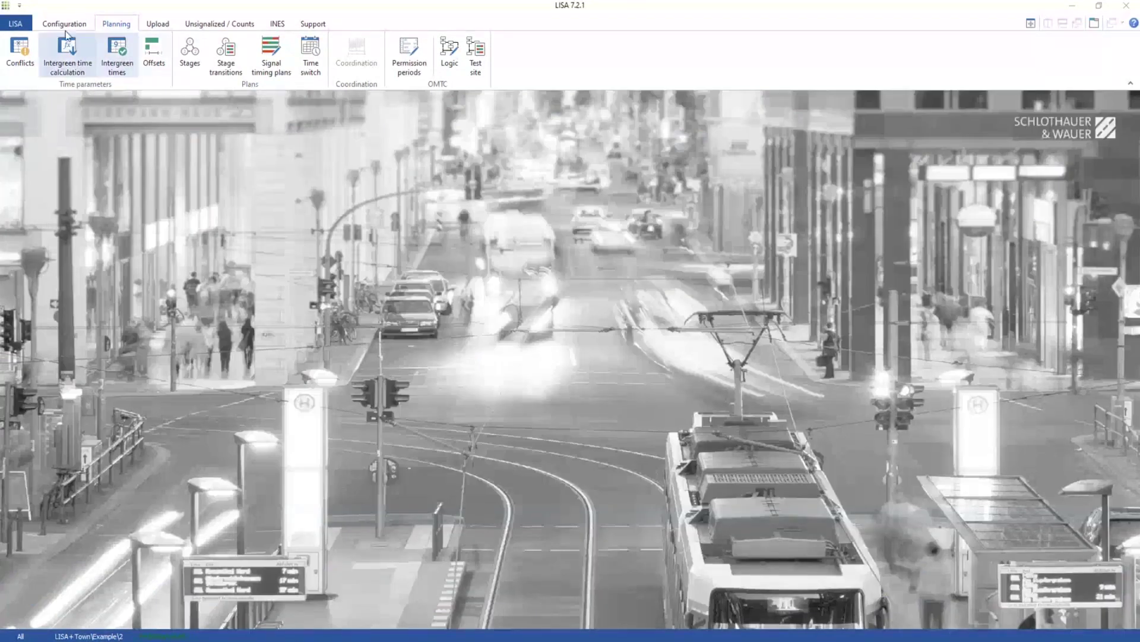
left_click(64, 24)
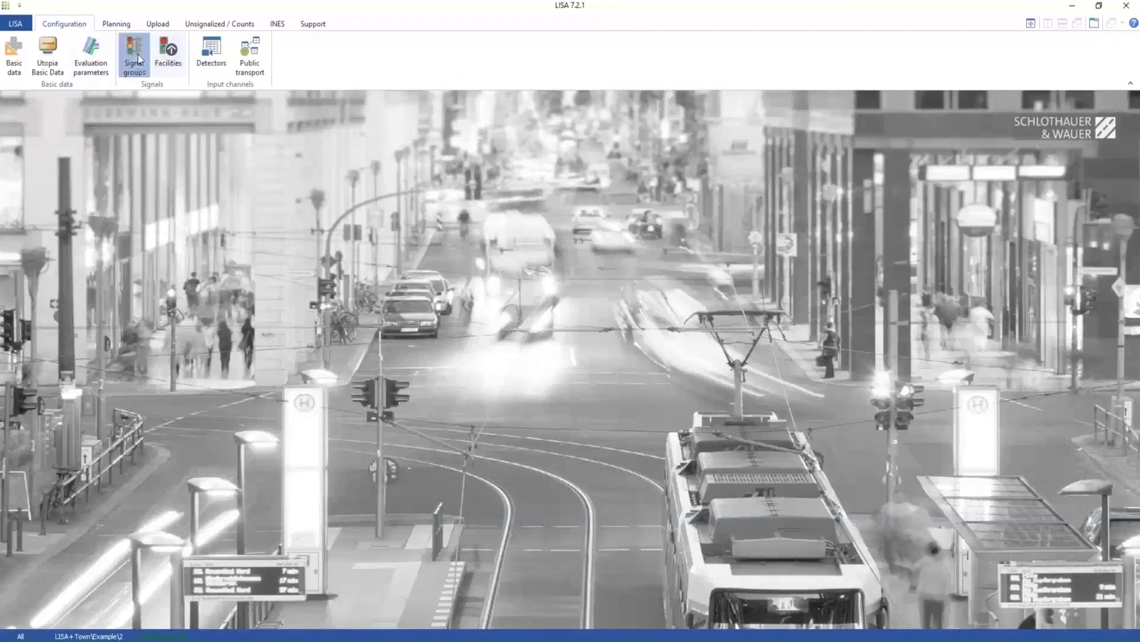
left_click(132, 55)
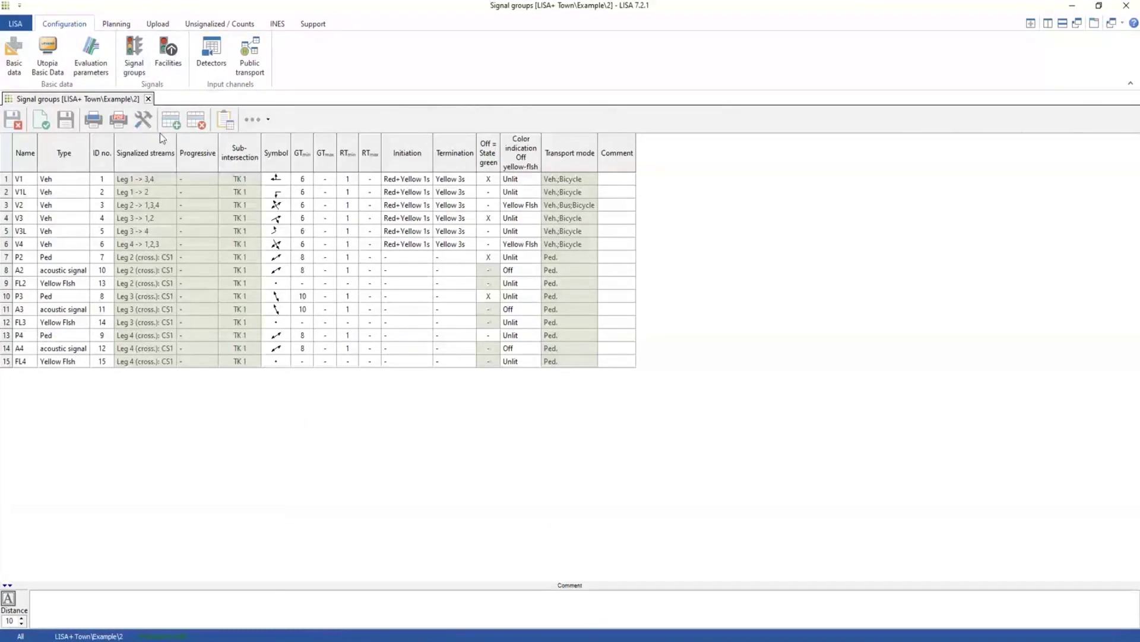
Open the signal type table and arrange it as a smaller floating window over the signal groups.
left_click(266, 121)
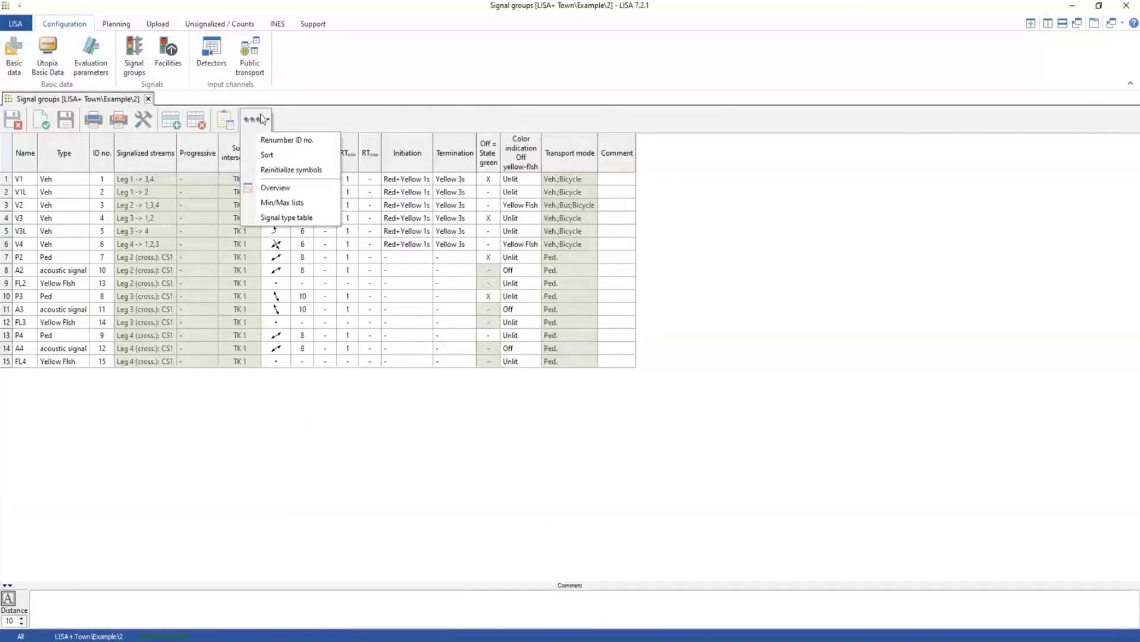
left_click(290, 155)
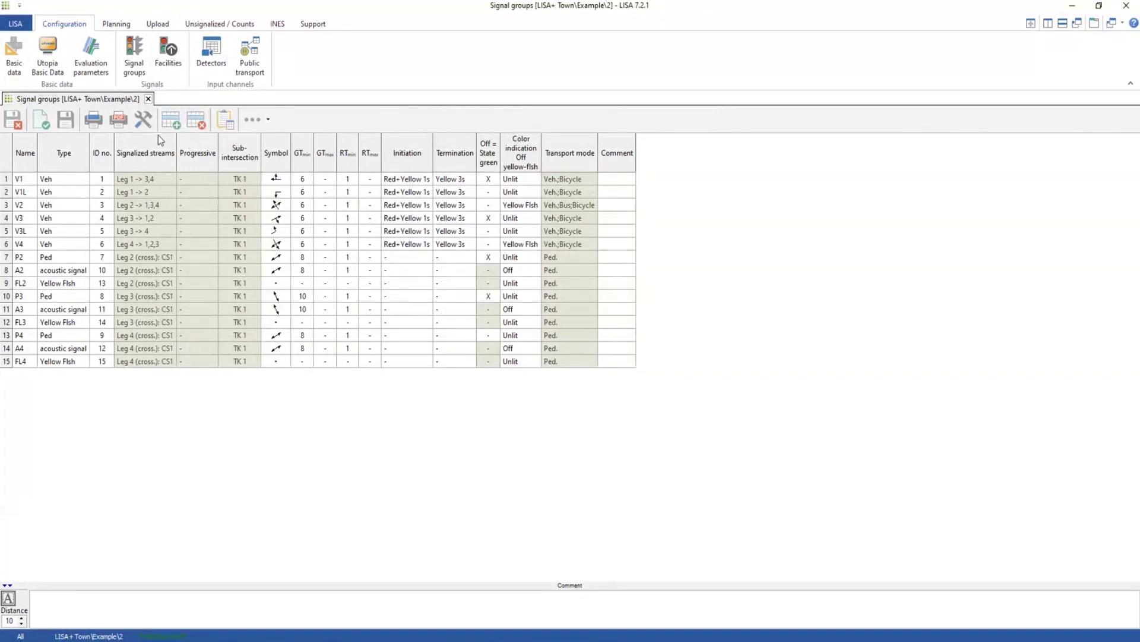
left_click(270, 119)
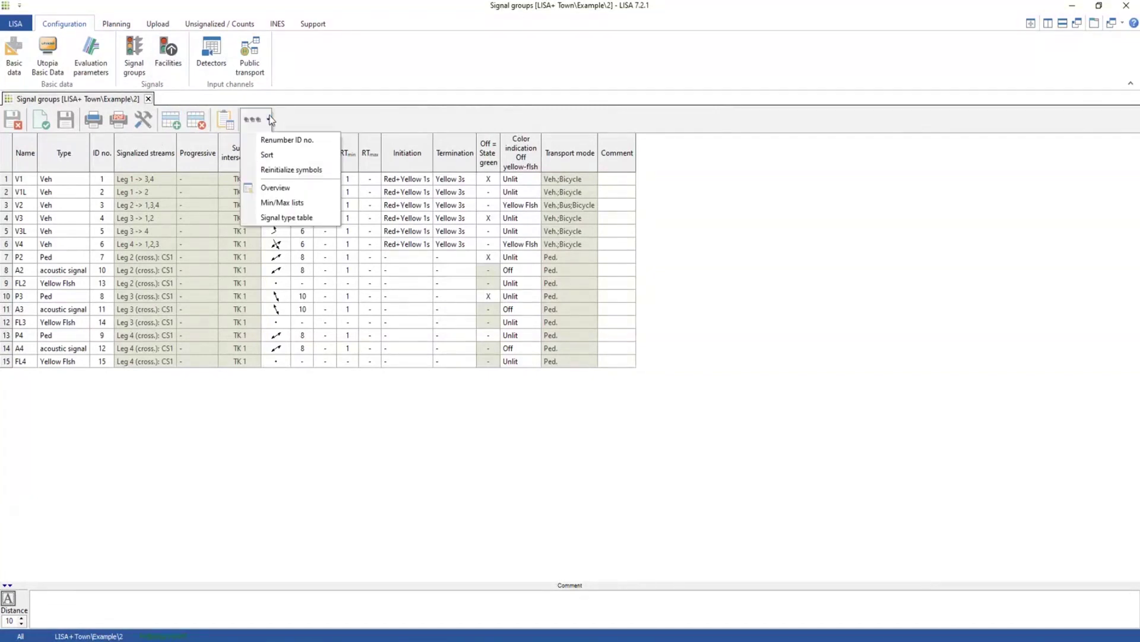
left_click(255, 220)
double_click(319, 89)
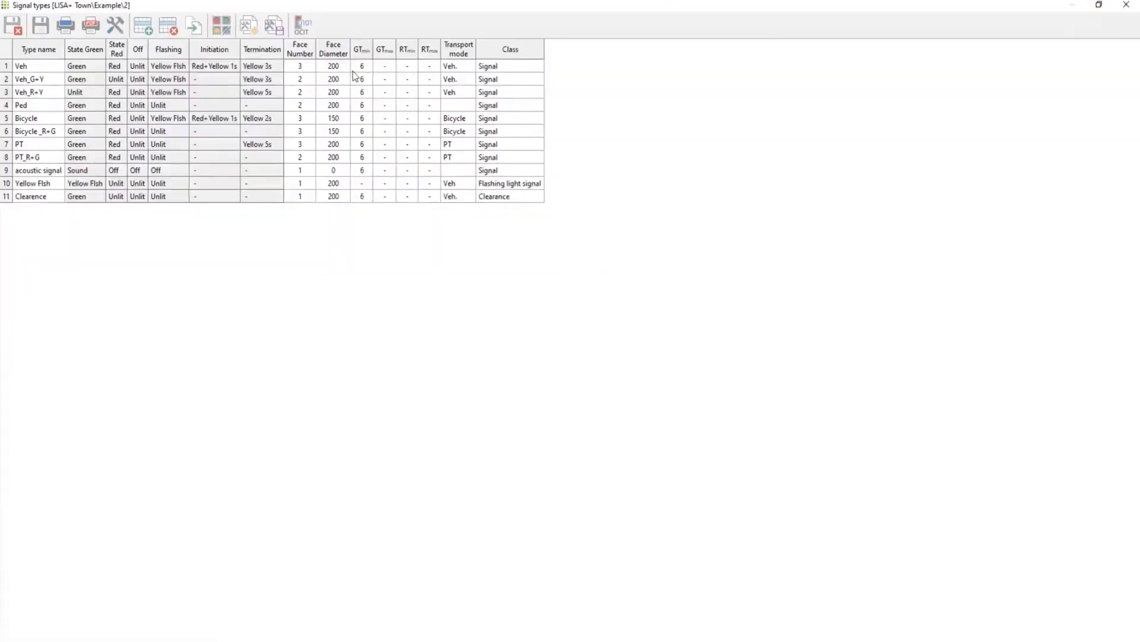
left_click(1099, 5)
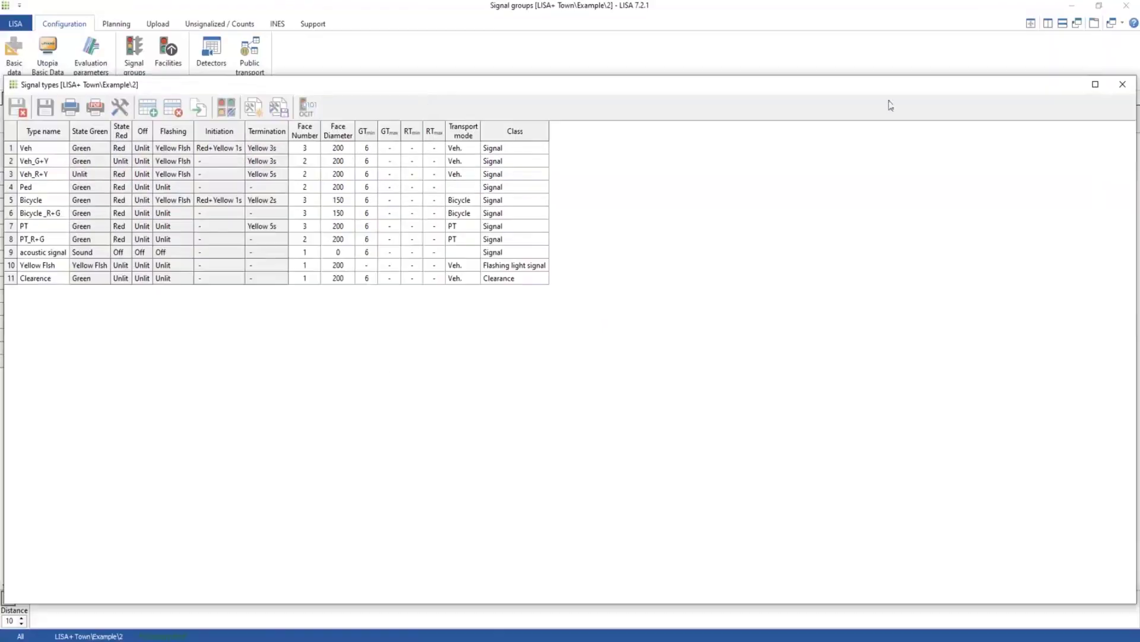
left_click_drag(4, 85, 148, 85)
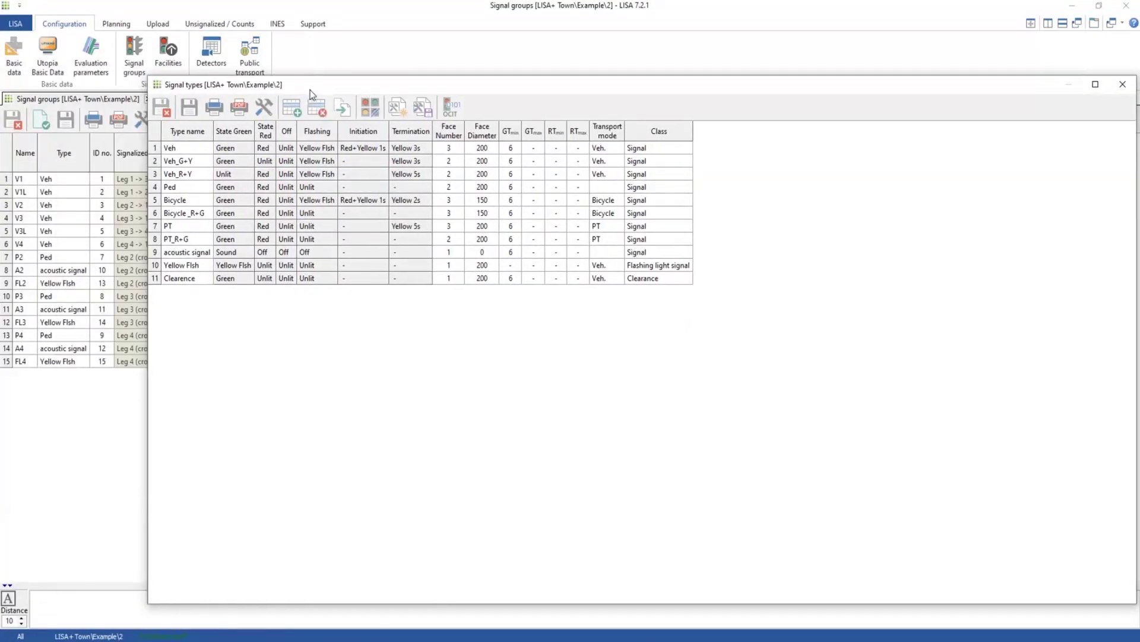
left_click_drag(317, 88, 263, 78)
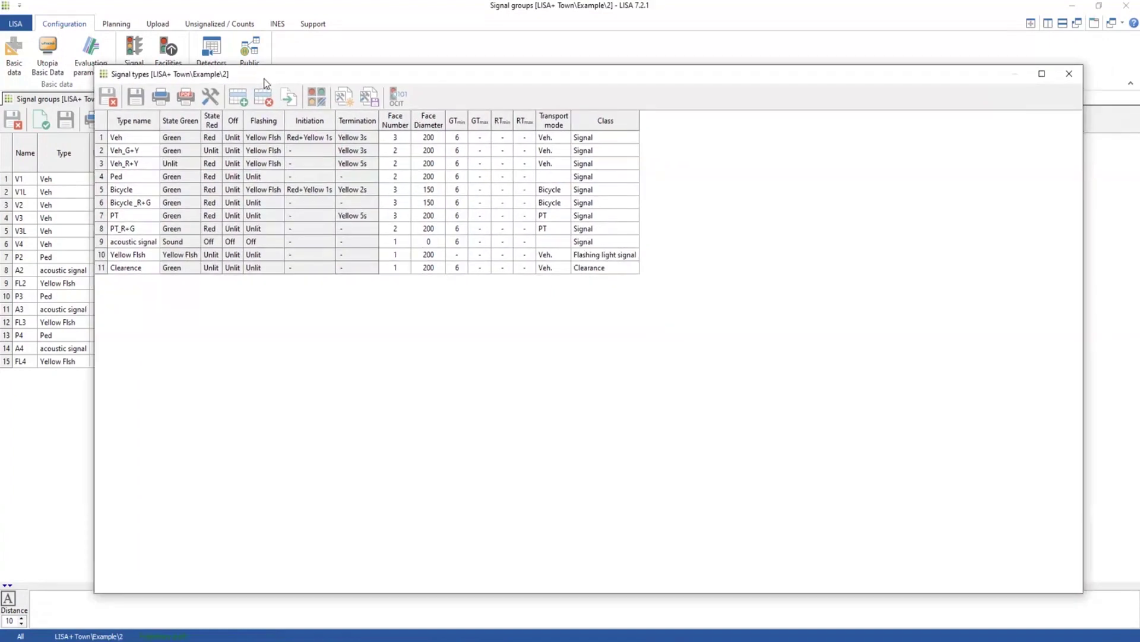
Look through the vehicle signal types and briefly view the color indications and switch commands of Veh.
left_click(143, 150)
left_click(145, 163)
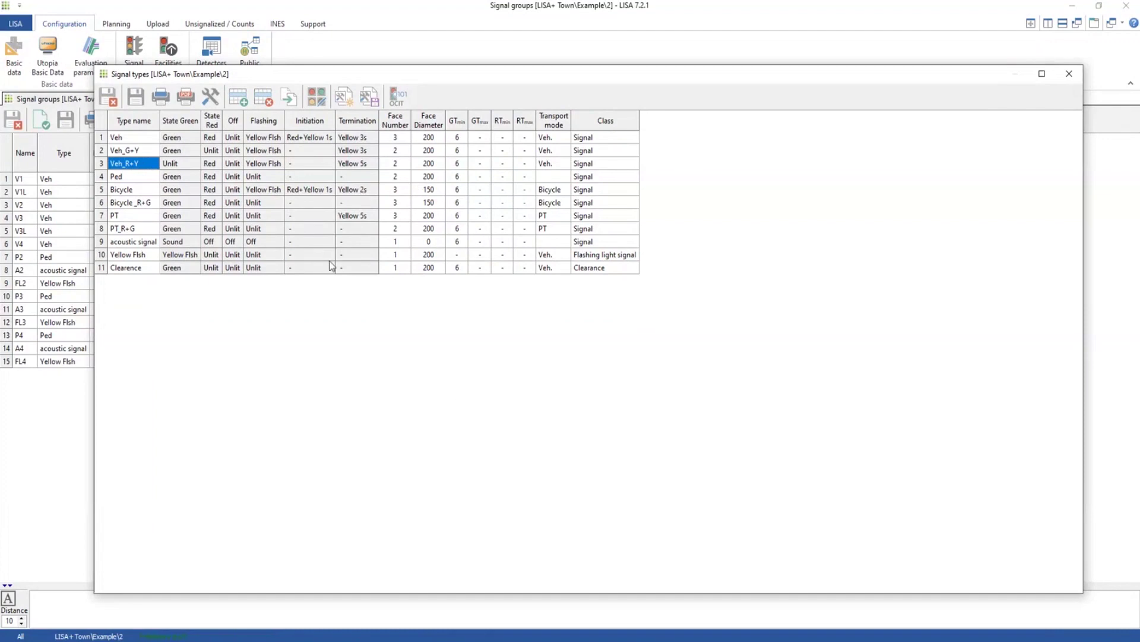
left_click(316, 97)
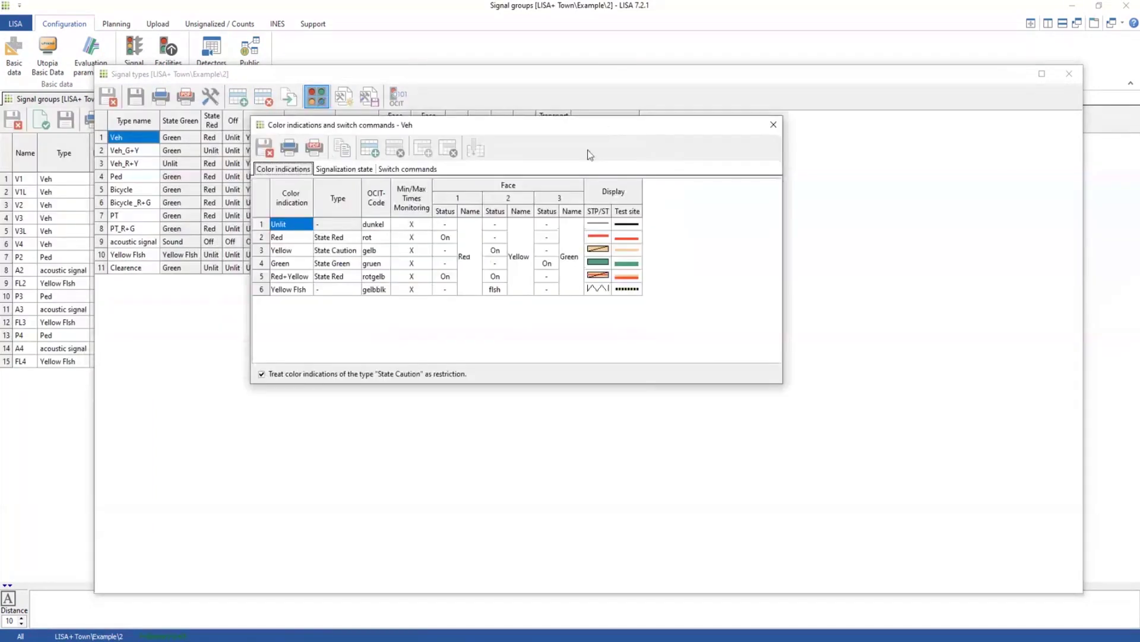
left_click(295, 238)
left_click(297, 224)
left_click(393, 169)
left_click(274, 172)
left_click(773, 124)
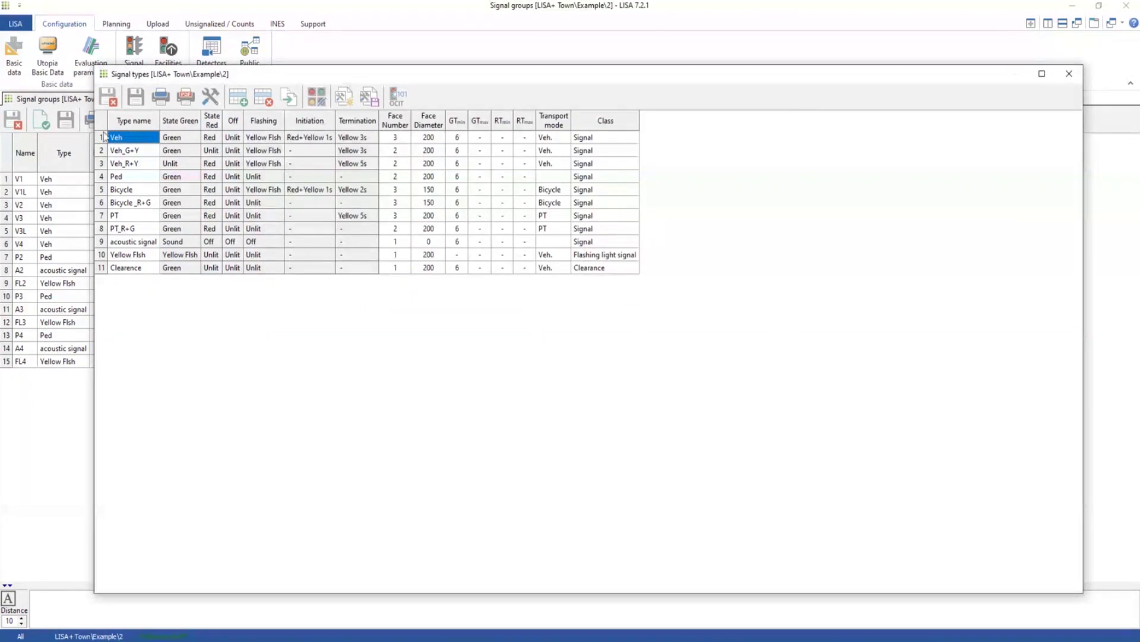
Review the face number, face diameter and minimum green time of signal type Veh.
left_click(394, 137)
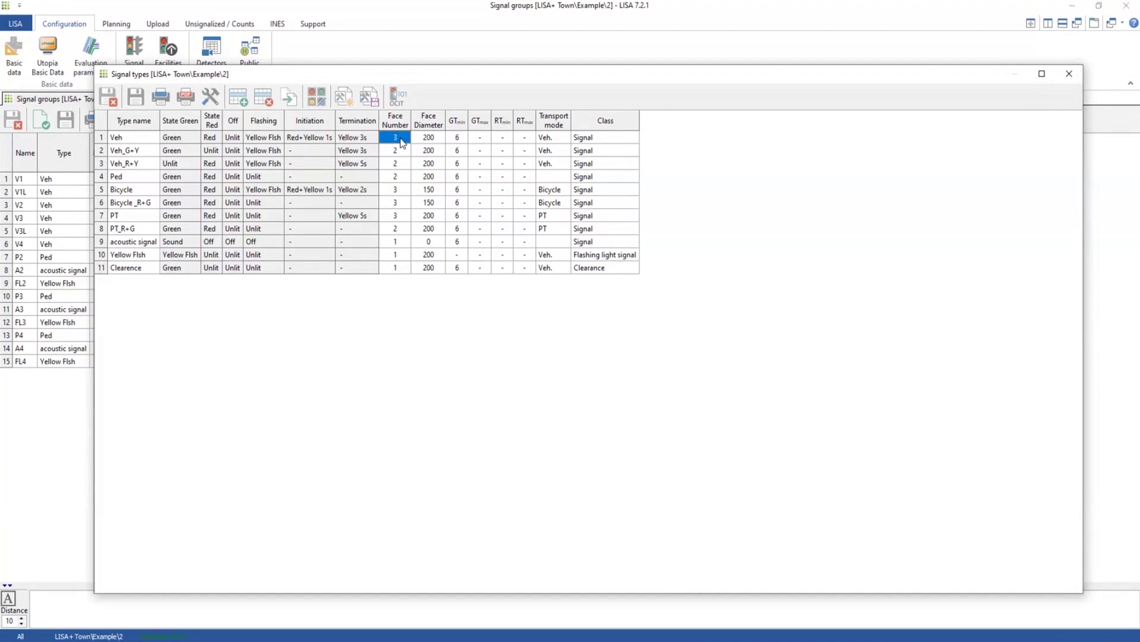
key("Right")
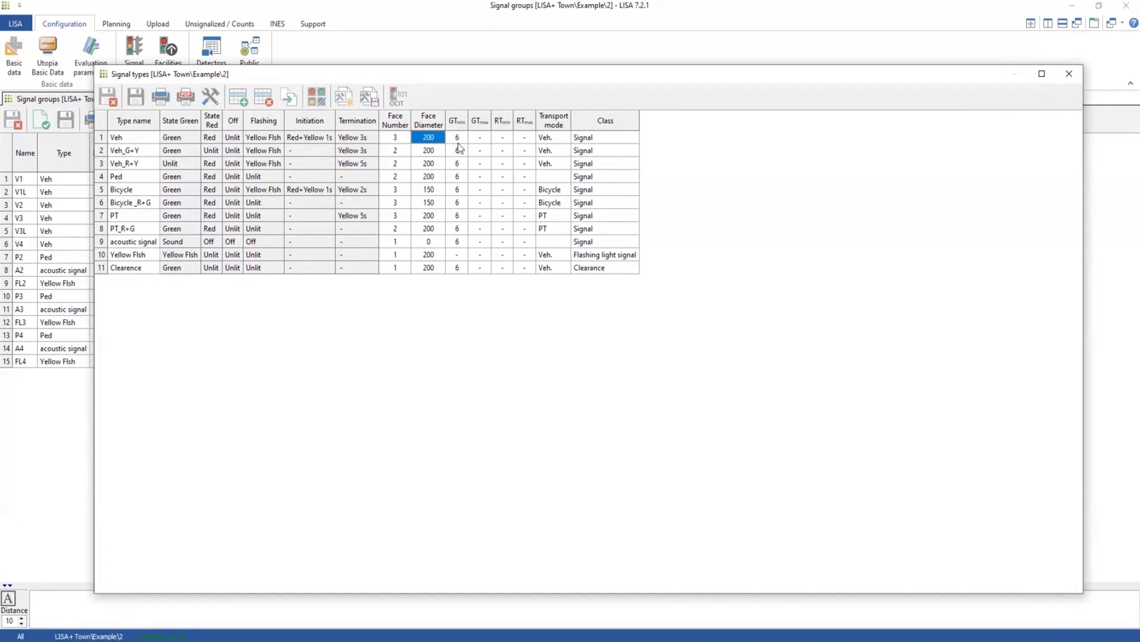
key("Right")
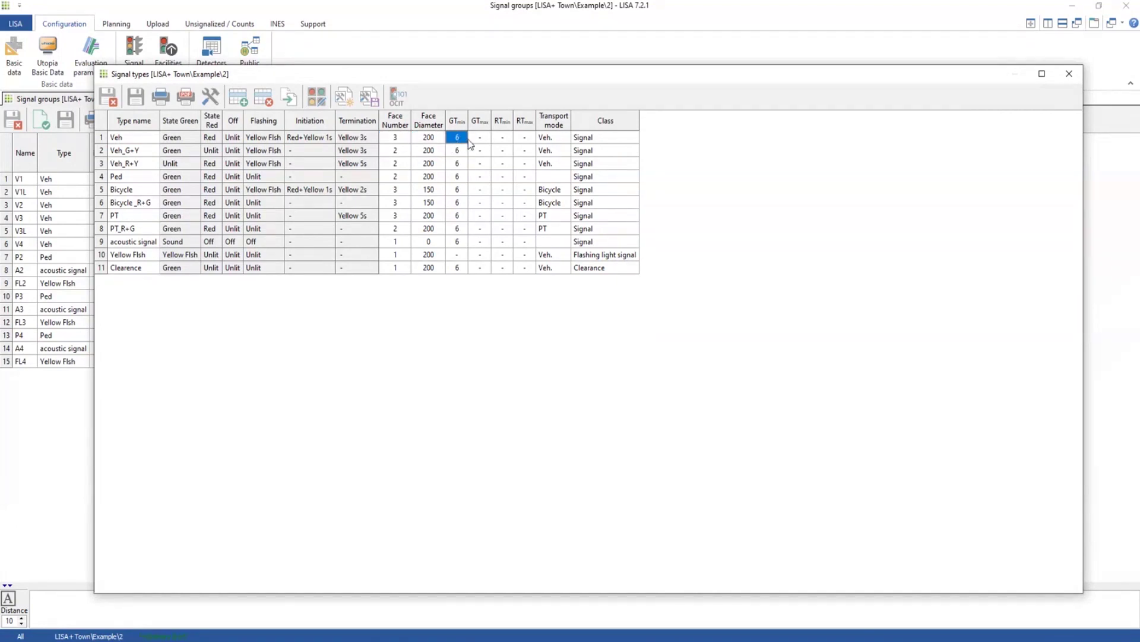
Open the color indications of signal type Veh and examine the face statuses of the Unlit indication.
left_click(132, 137)
left_click(318, 98)
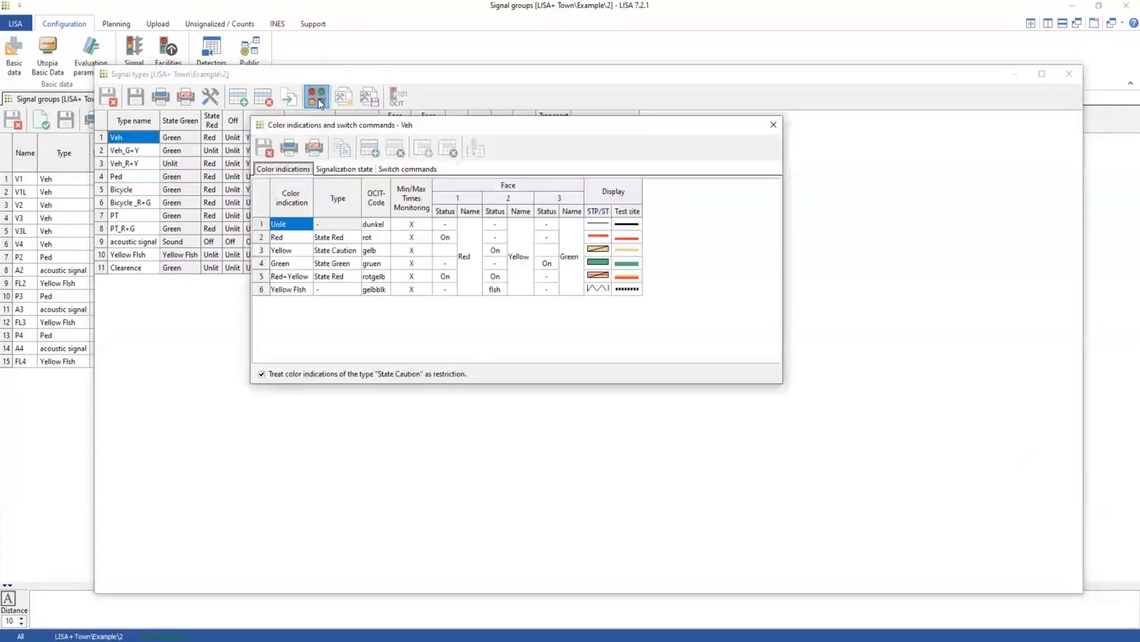
left_click(291, 238)
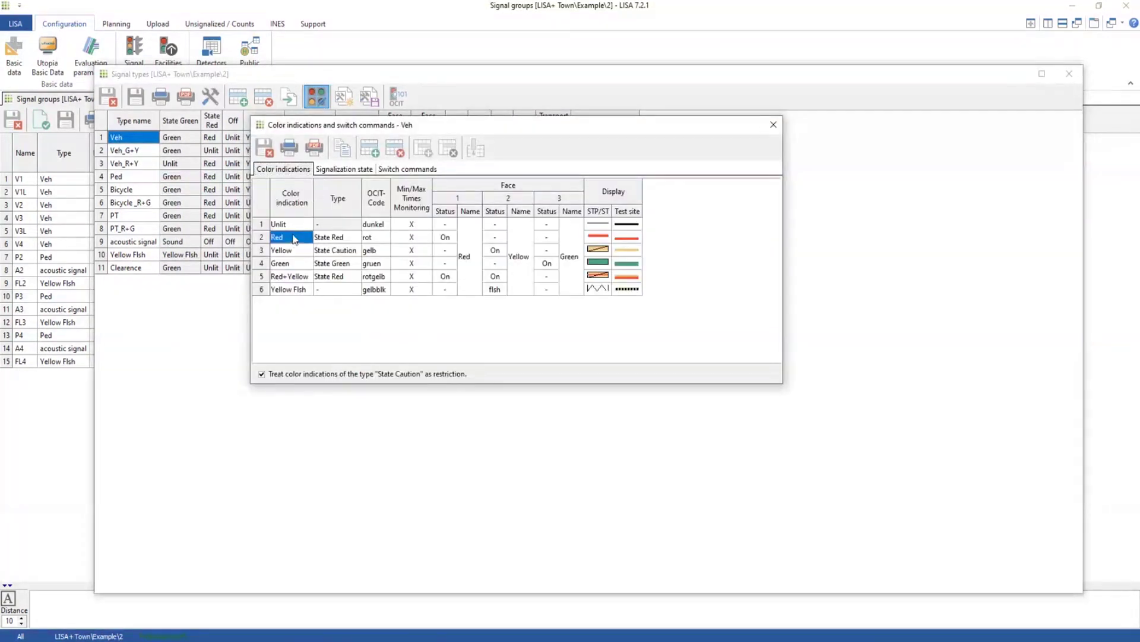
key("Up")
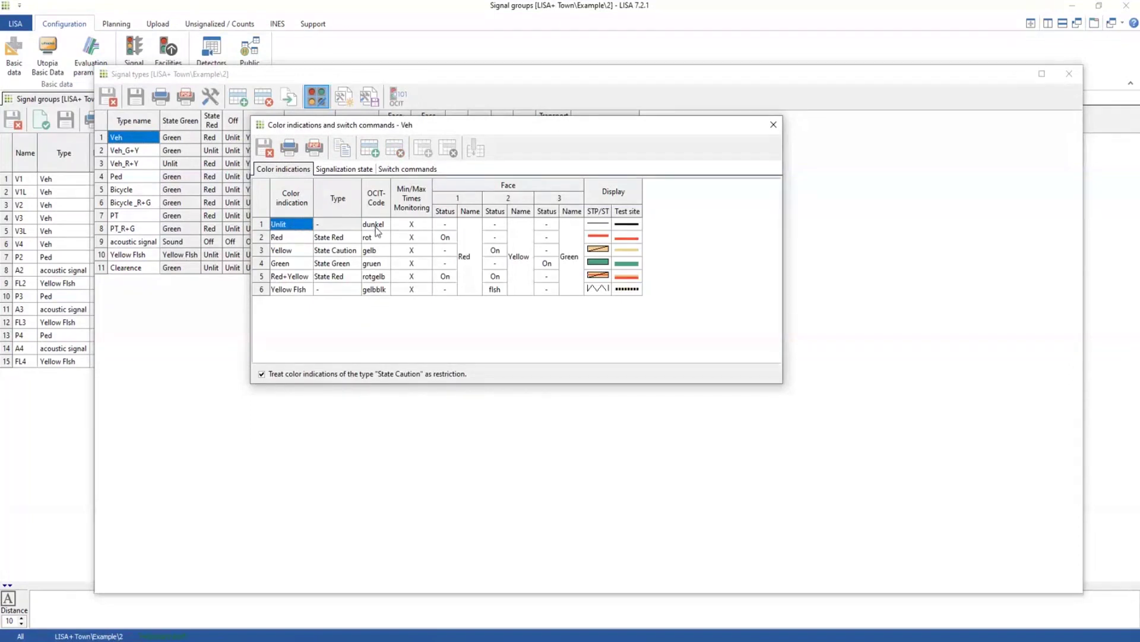
left_click(445, 225)
left_click(495, 225)
left_click(547, 225)
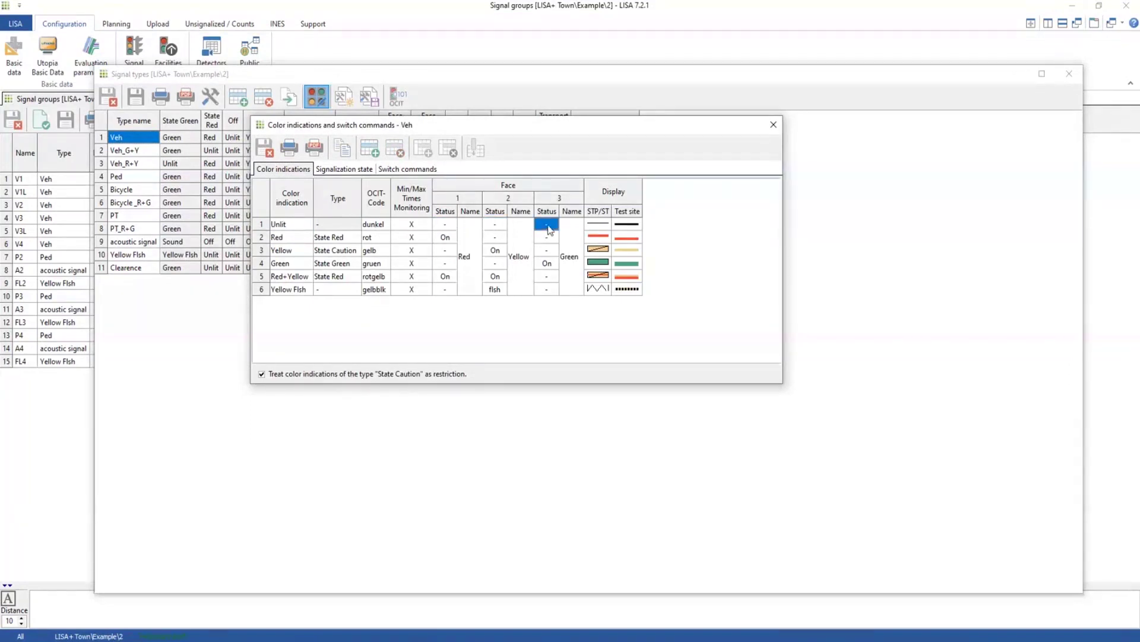
Examine the type, min/max times monitoring and face statuses of Veh's Red color indication.
left_click(294, 241)
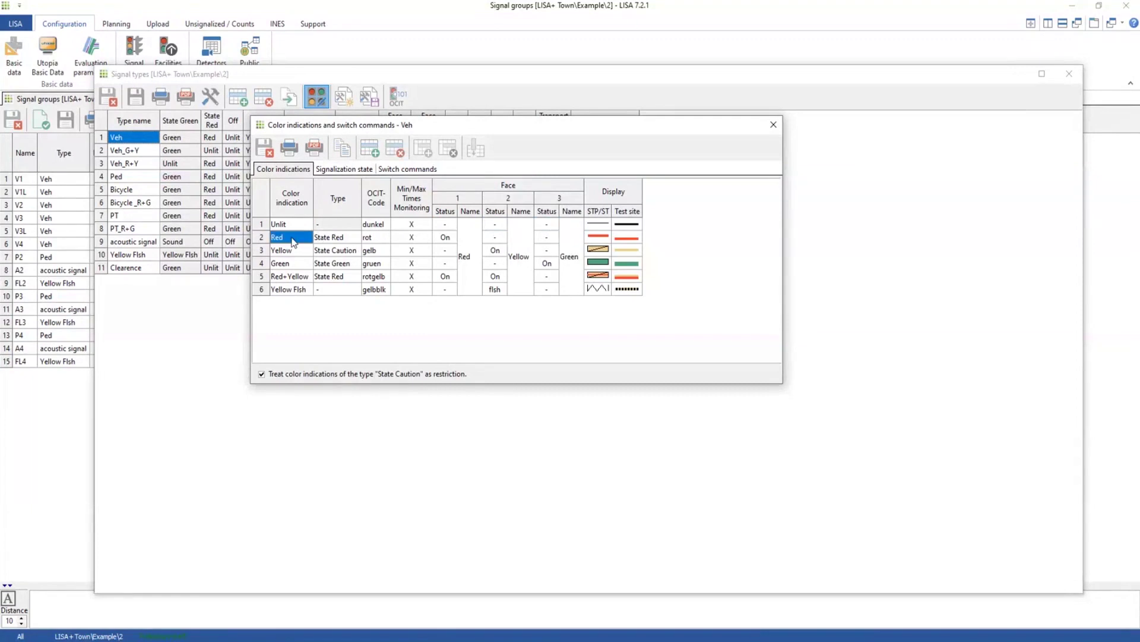
left_click(344, 240)
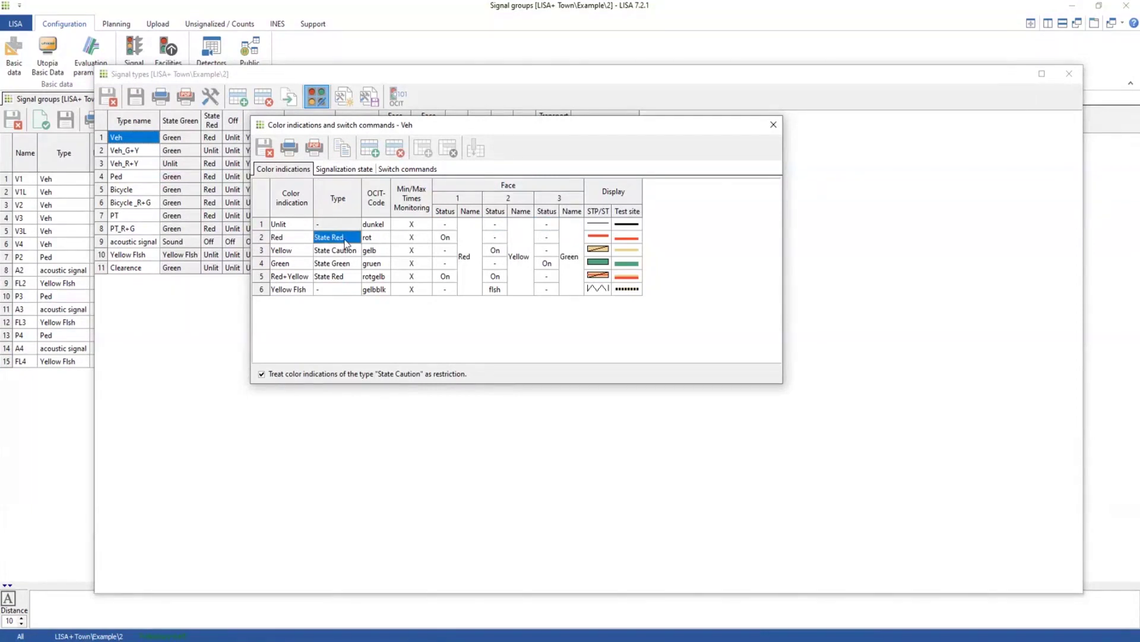
left_click(416, 241)
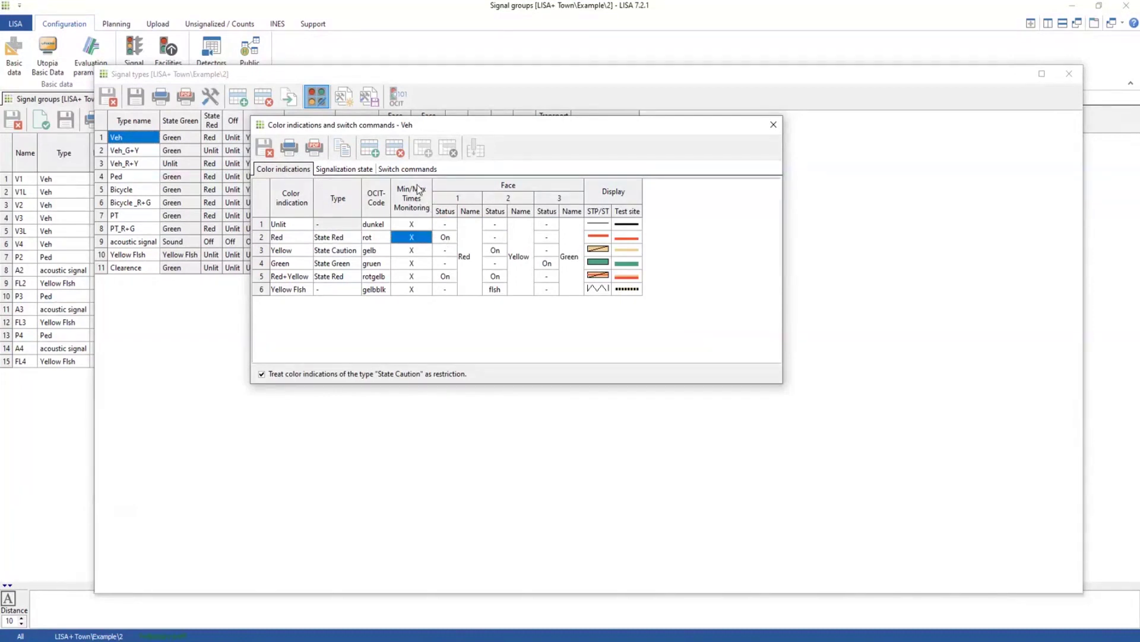
left_click(448, 241)
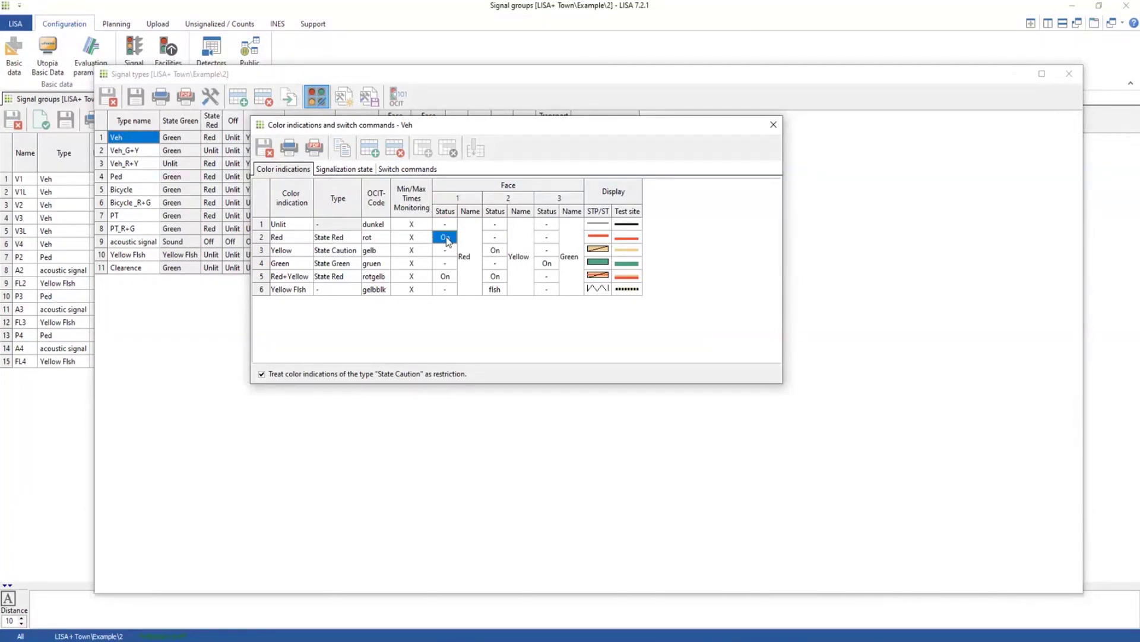
left_click(296, 240)
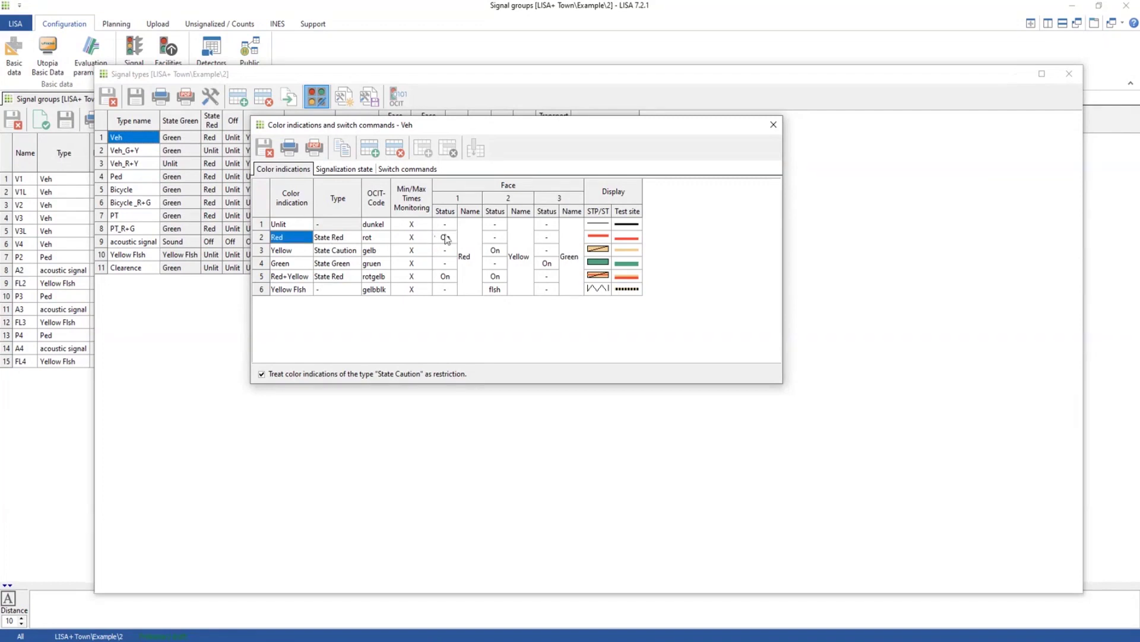
left_click(440, 239)
left_click(495, 237)
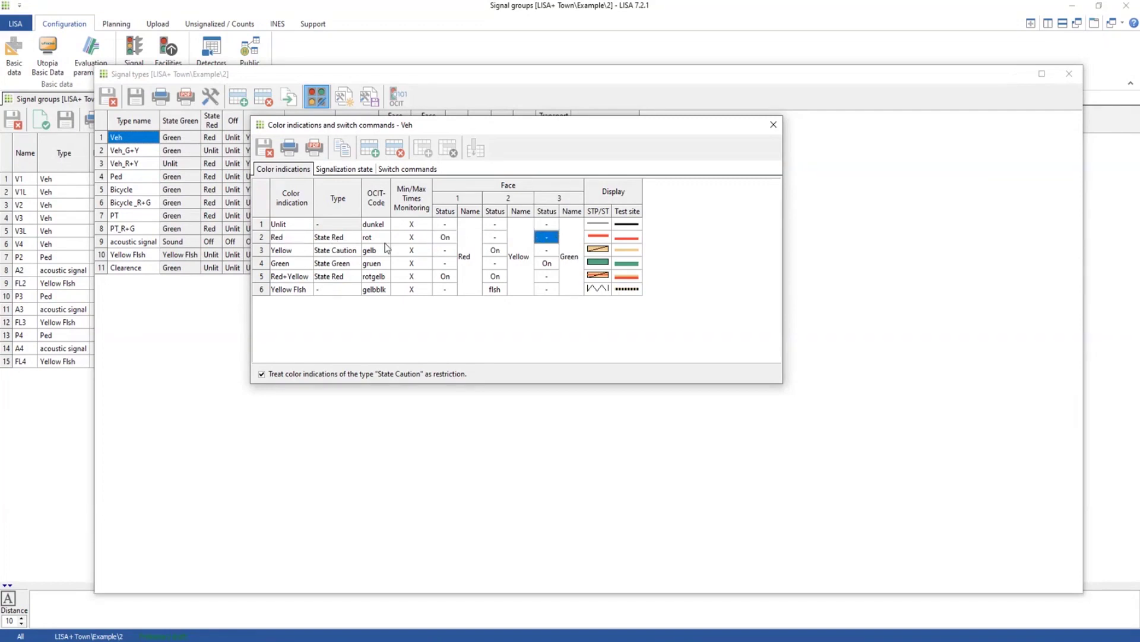
Review Veh's signalization states and its Anwurf and Abwurf switch commands, and return to the signal groups table.
left_click(329, 170)
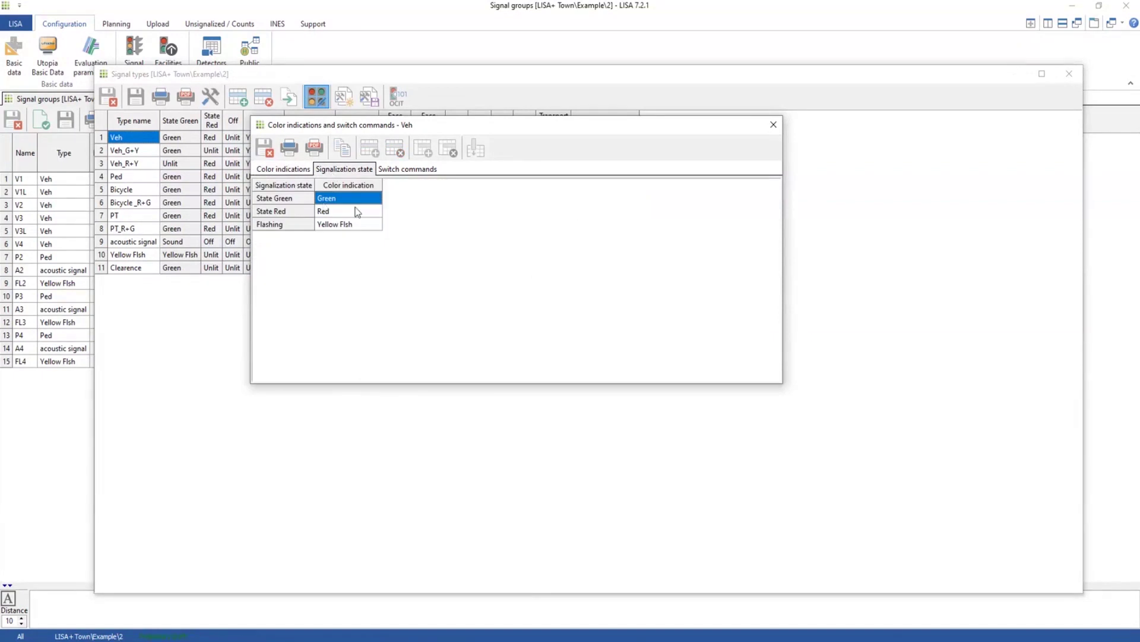
left_click(411, 170)
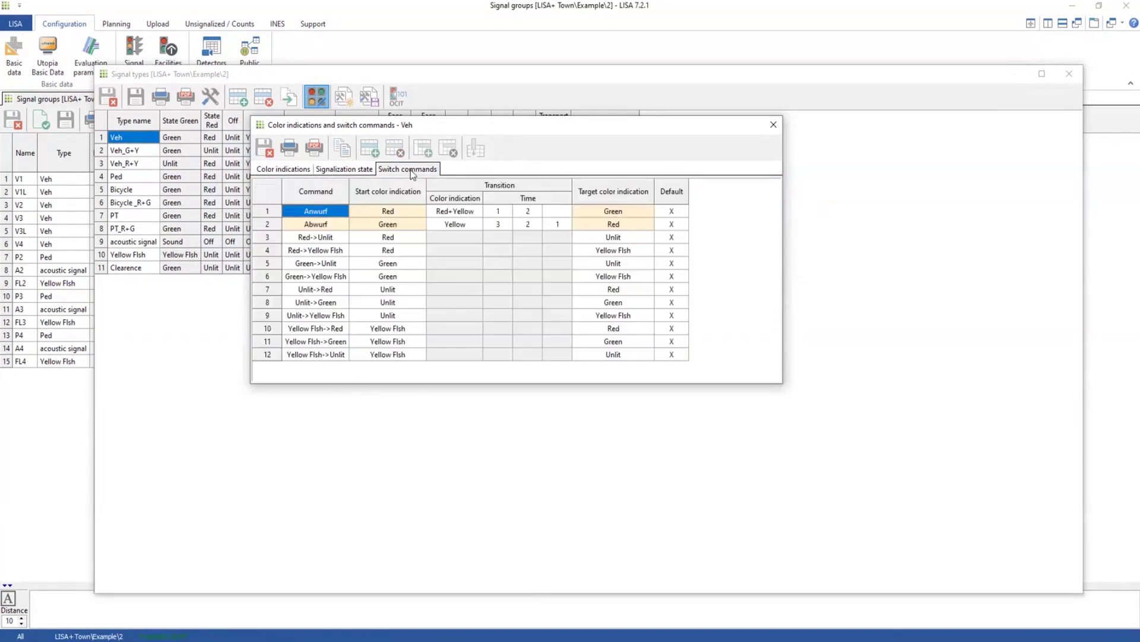
left_click(323, 225)
left_click(341, 228)
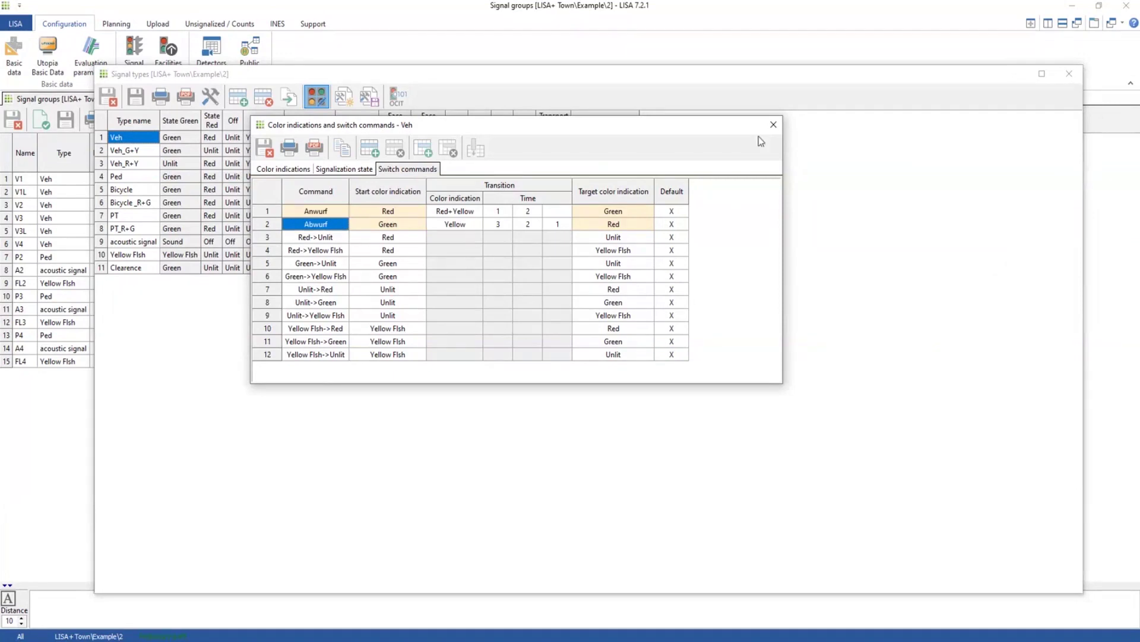
left_click(342, 169)
left_click(282, 170)
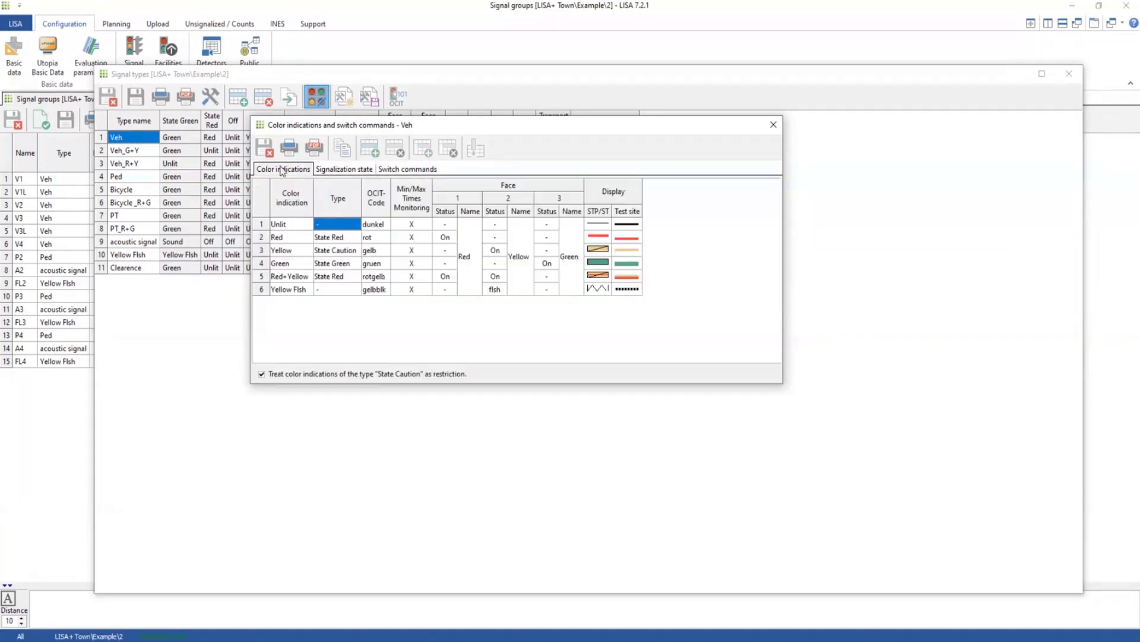
left_click(774, 124)
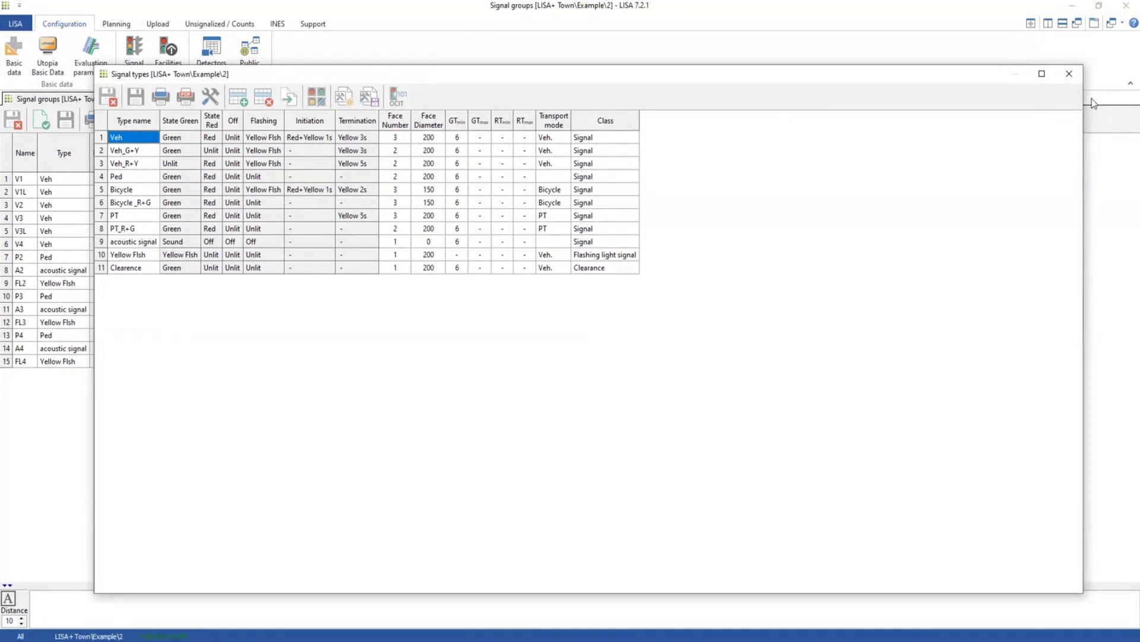
left_click(1069, 73)
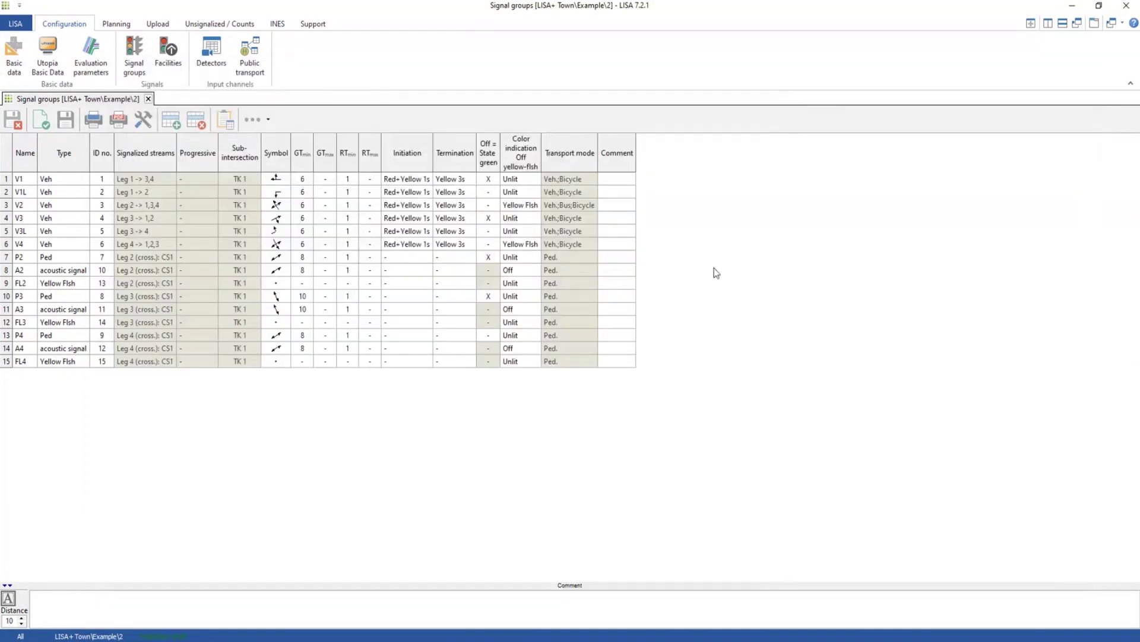